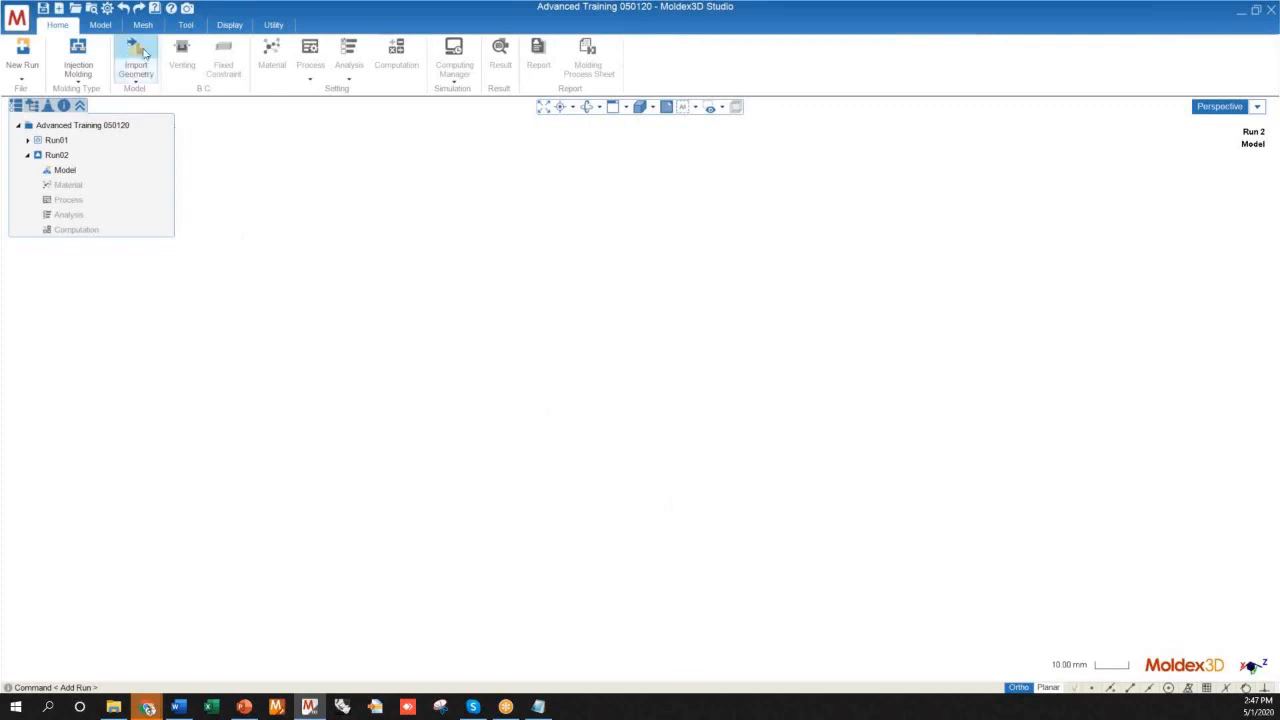
Import the Shear Imbalance.stp geometry from the CAD Data folder into Run02
click(138, 52)
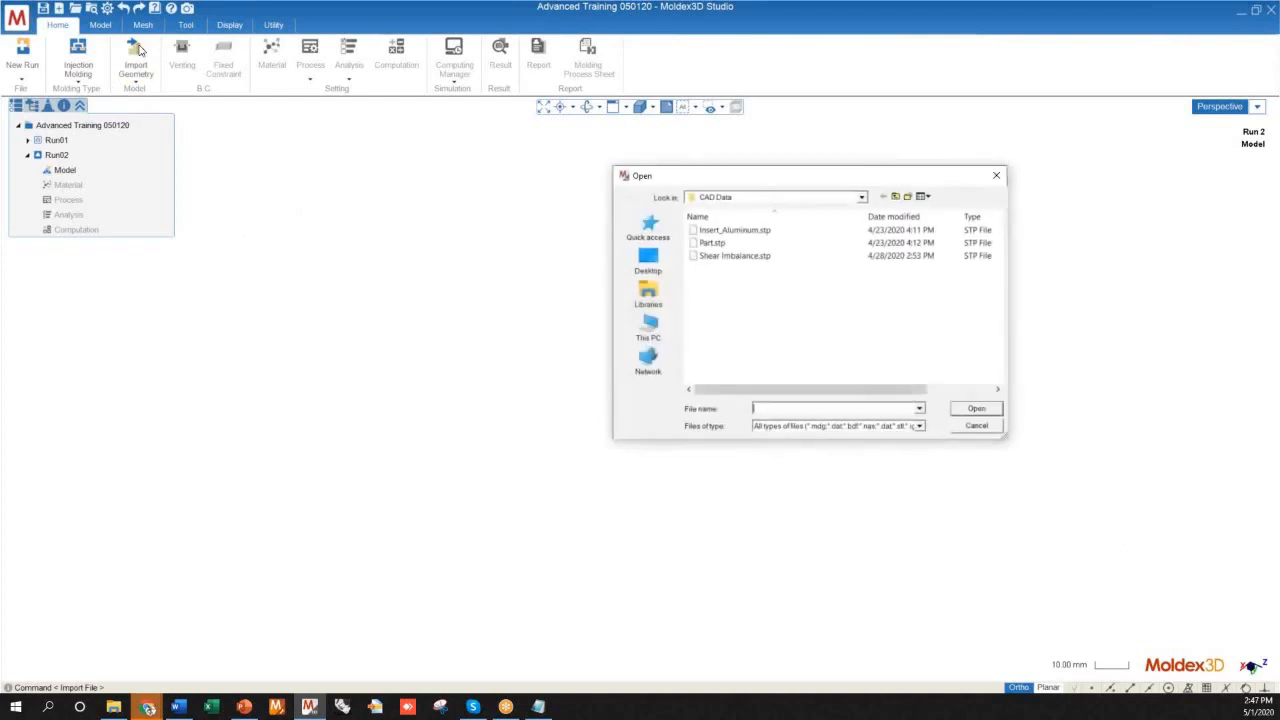
click(731, 257)
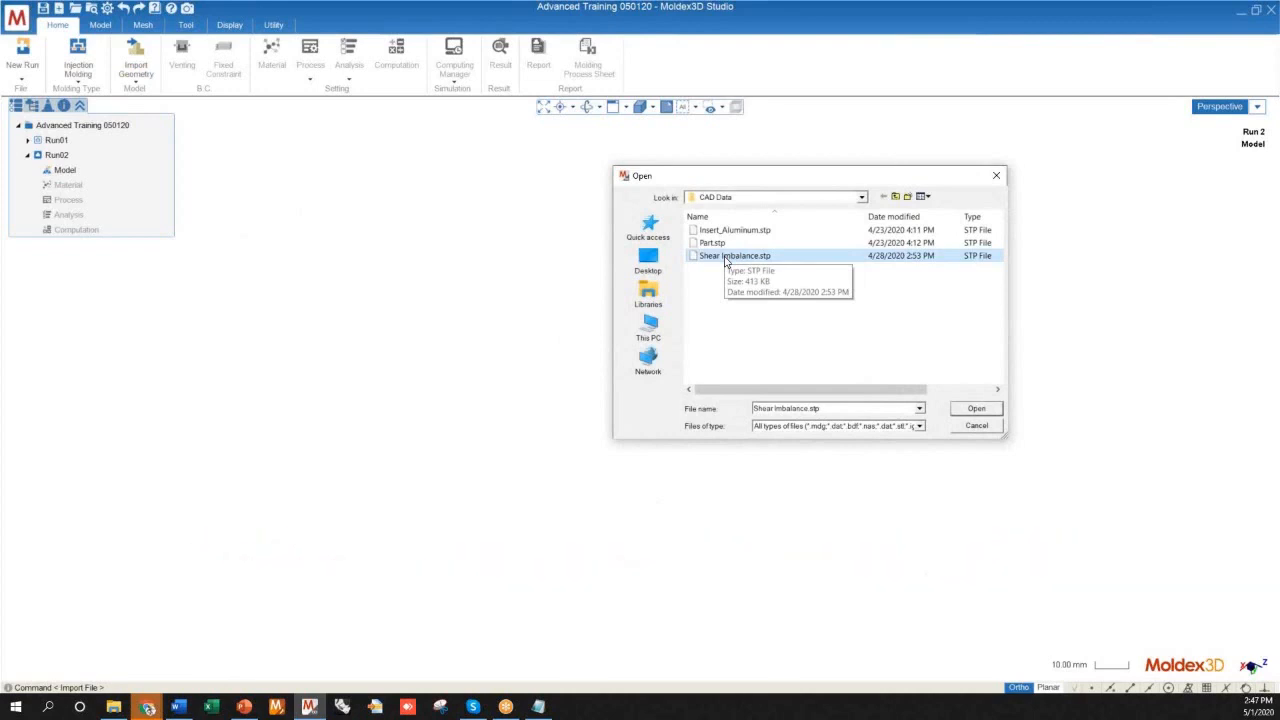
double_click(727, 258)
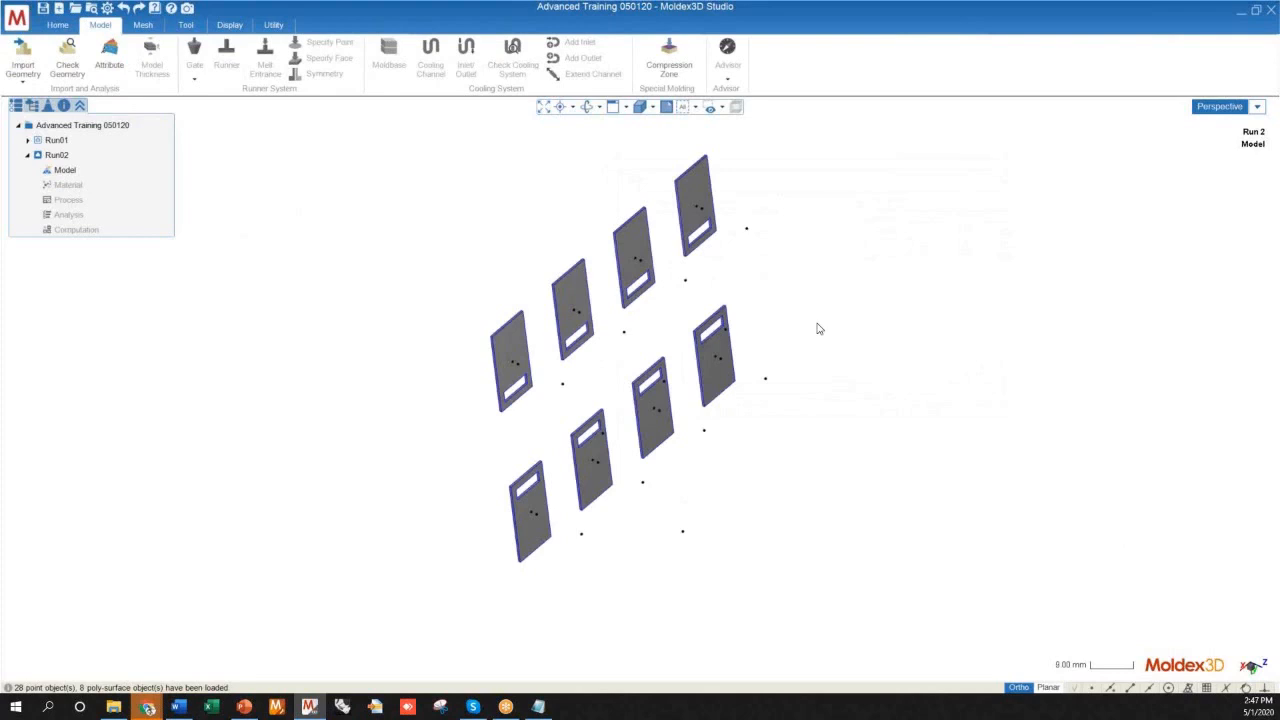
Examine the imported plates and the points around them from several angles and up close
mouse_move(788, 410)
middle_down()
mouse_move(534, 346)
mouse_move(438, 157)
mouse_move(807, 73)
mouse_move(986, 203)
mouse_move(871, 277)
mouse_move(834, 240)
mouse_move(617, 418)
mouse_move(563, 406)
mouse_move(600, 314)
mouse_move(717, 271)
mouse_move(869, 310)
mouse_move(860, 337)
mouse_move(766, 369)
mouse_move(785, 400)
mouse_move(697, 329)
mouse_move(640, 314)
mouse_move(802, 372)
mouse_move(866, 597)
mouse_move(800, 371)
mouse_move(785, 385)
middle_up()
scroll(790, 418, up, 2)
scroll(790, 418, down, 3)
scroll(593, 491, up, 5)
scroll(593, 494, down, 4)
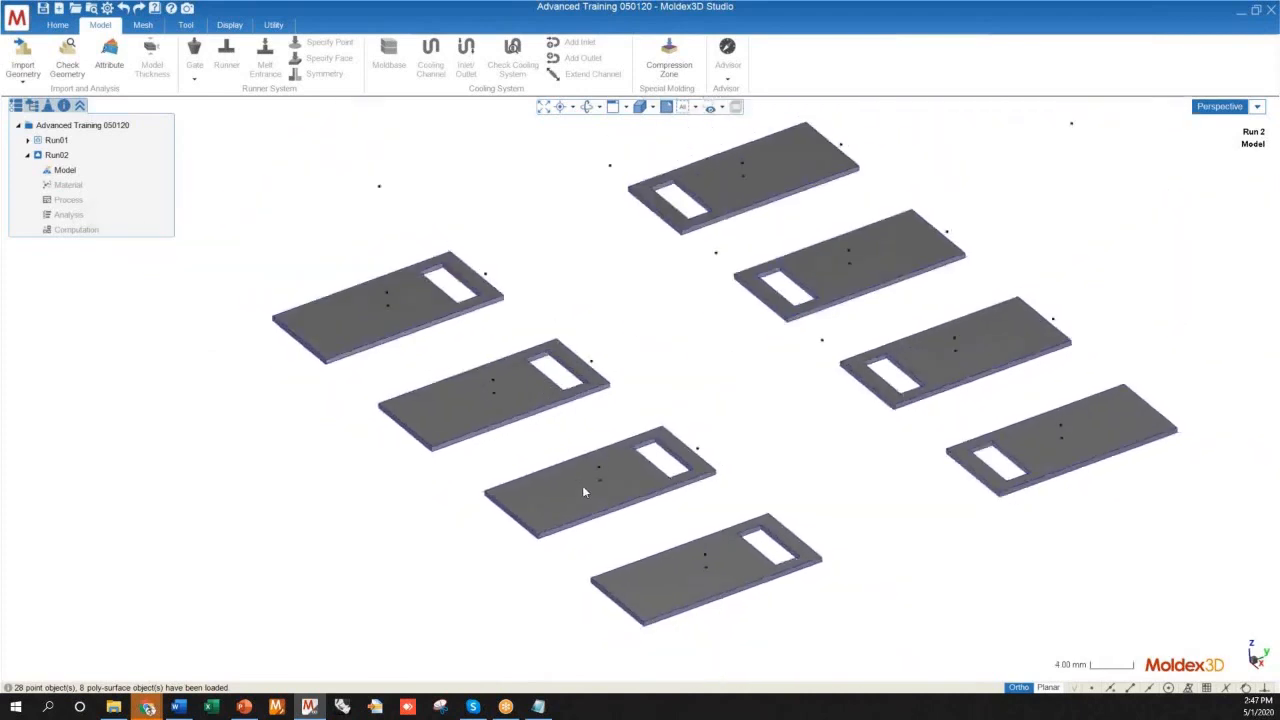
middle_drag(696, 456, 749, 217)
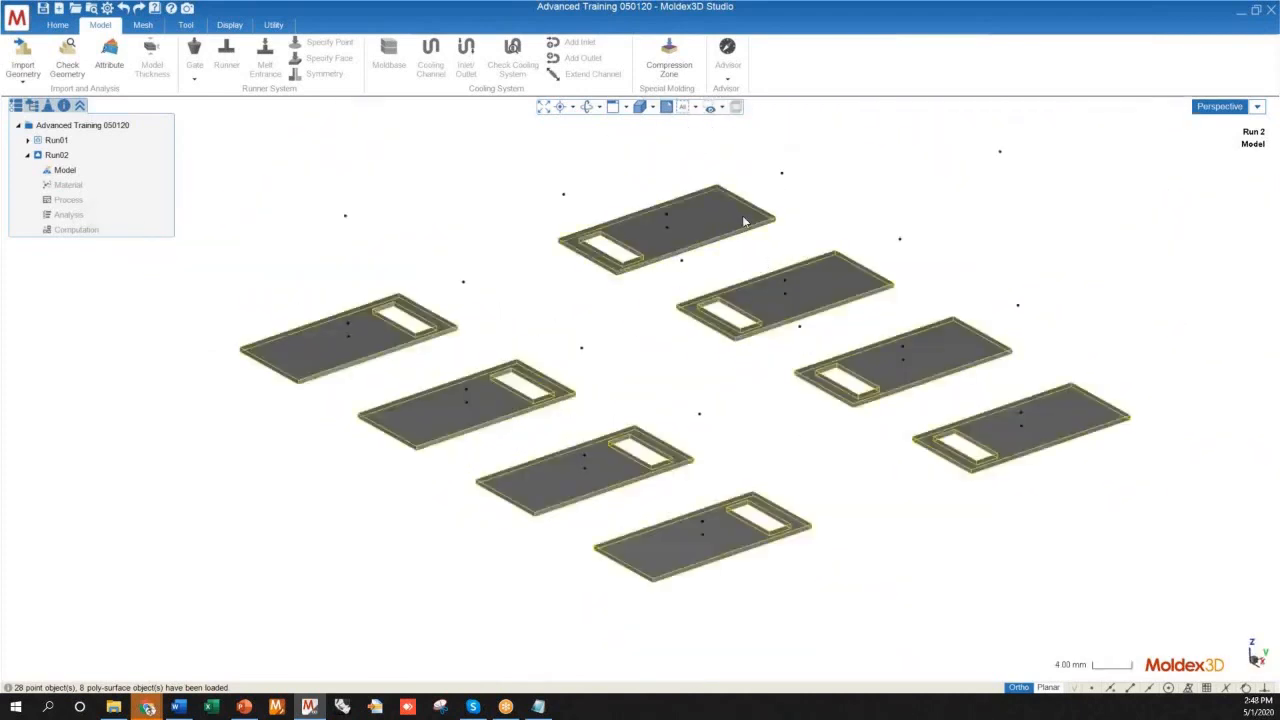
middle_drag(812, 395, 904, 468)
mouse_move(600, 462)
middle_down()
mouse_move(803, 451)
mouse_move(575, 416)
mouse_move(620, 408)
mouse_move(715, 521)
middle_up()
scroll(715, 521, up, 5)
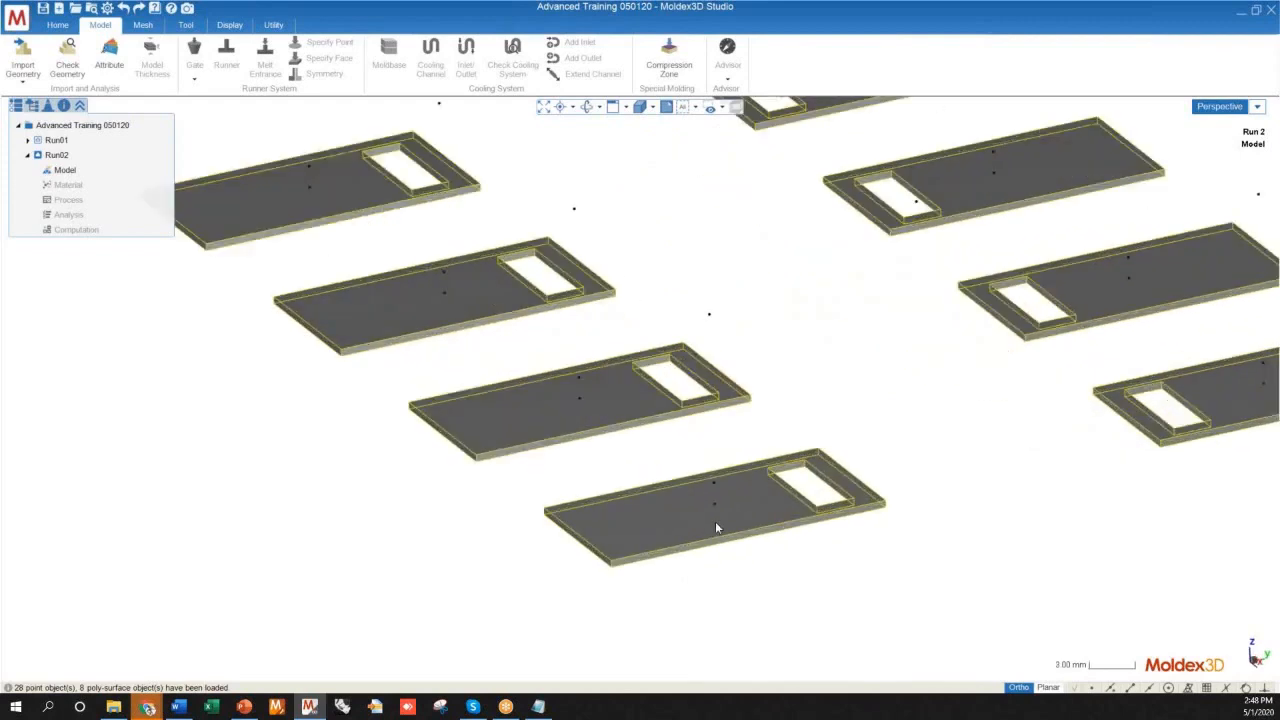
scroll(714, 500, up, 5)
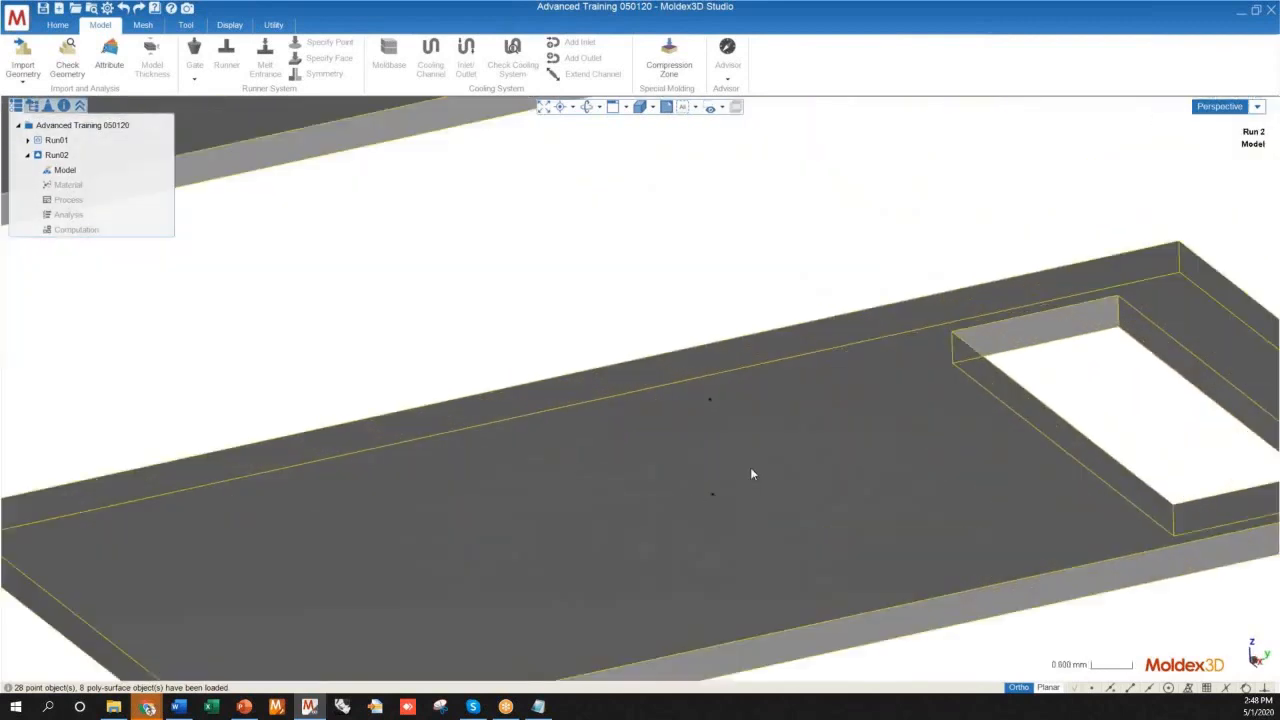
scroll(653, 484, down, 10)
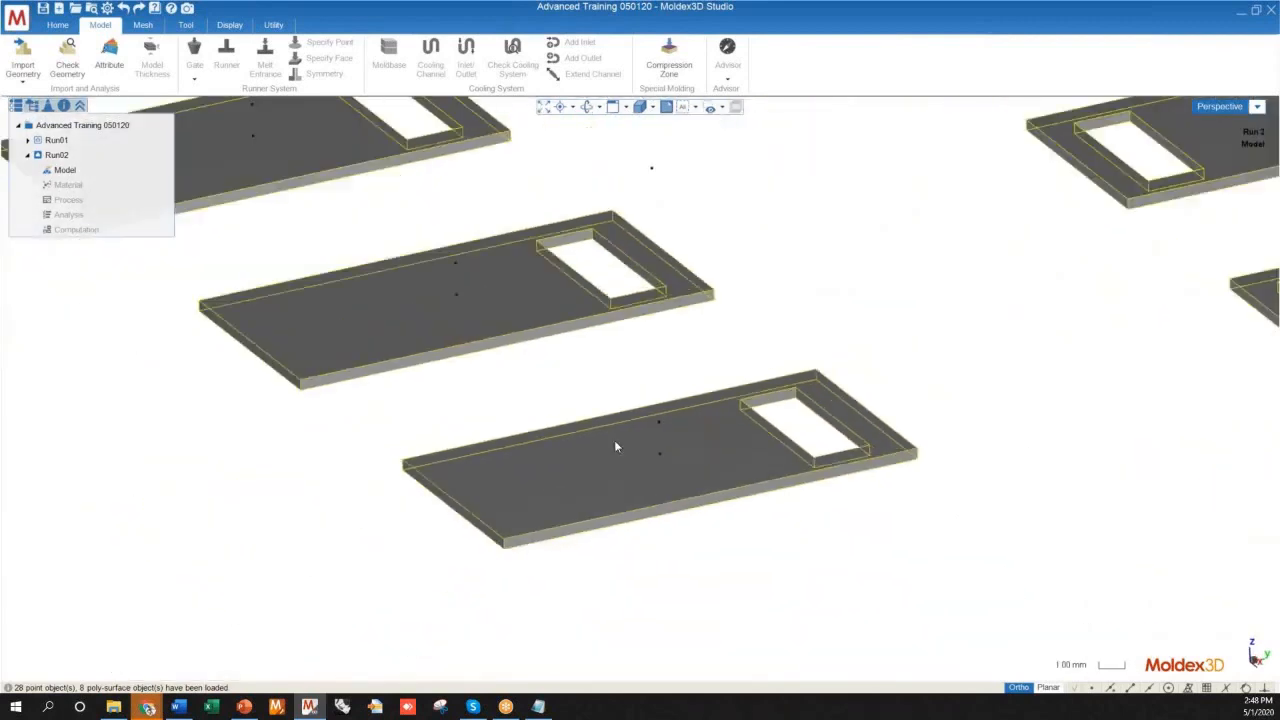
scroll(630, 522, up, 2)
click(592, 460)
ctrl+click(489, 386)
ctrl+click(396, 316)
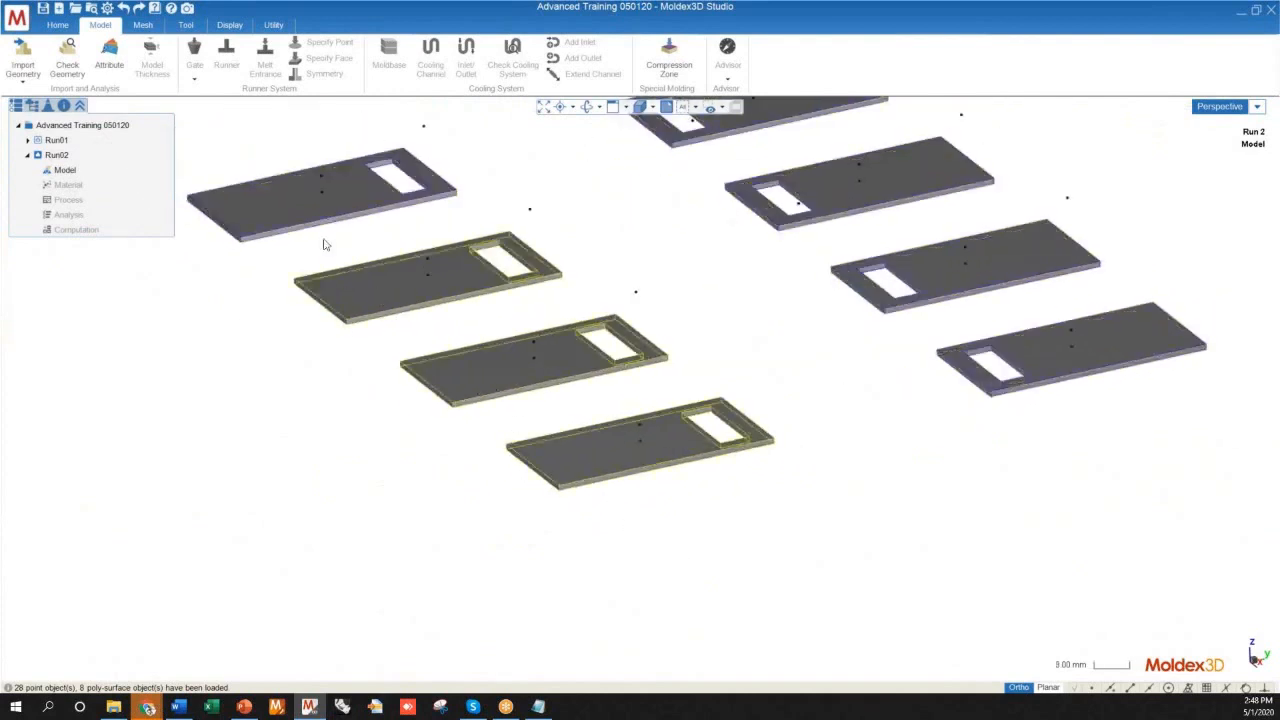
ctrl+click(299, 222)
scroll(440, 537, down, 2)
middle_drag(480, 537, 657, 394)
scroll(580, 514, down, 1)
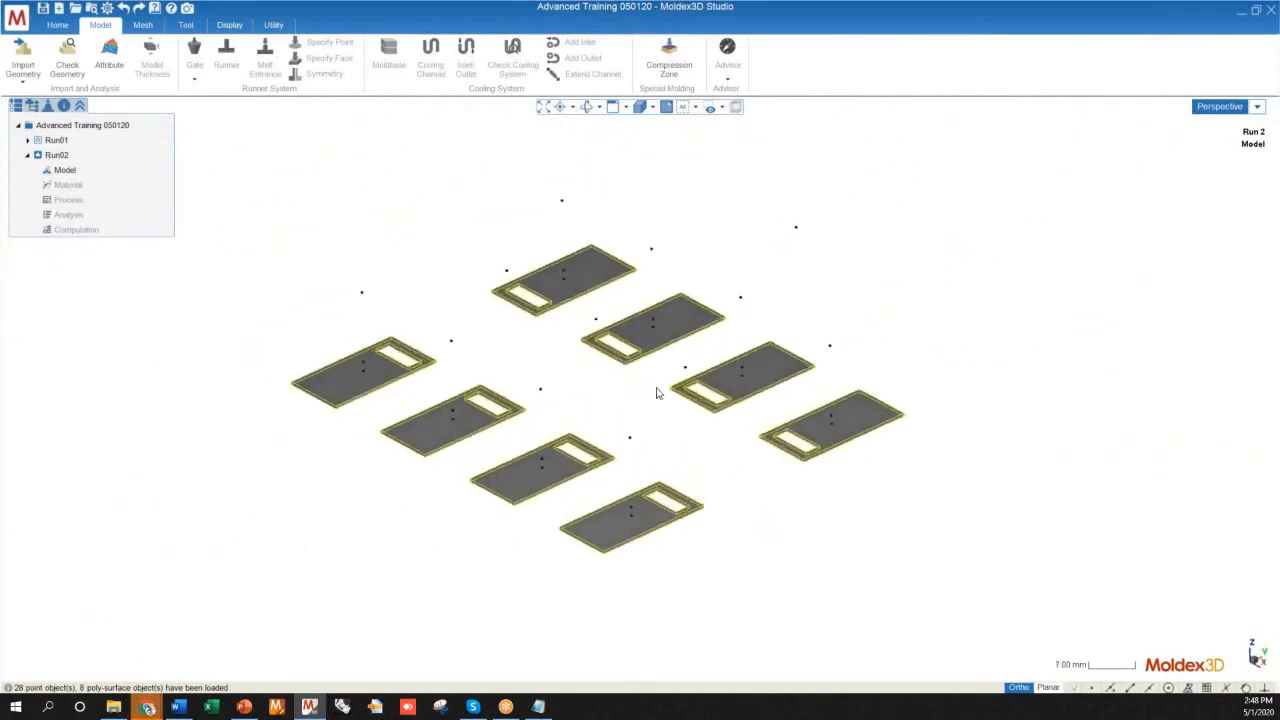
scroll(760, 406, up, 3)
scroll(423, 560, up, 1)
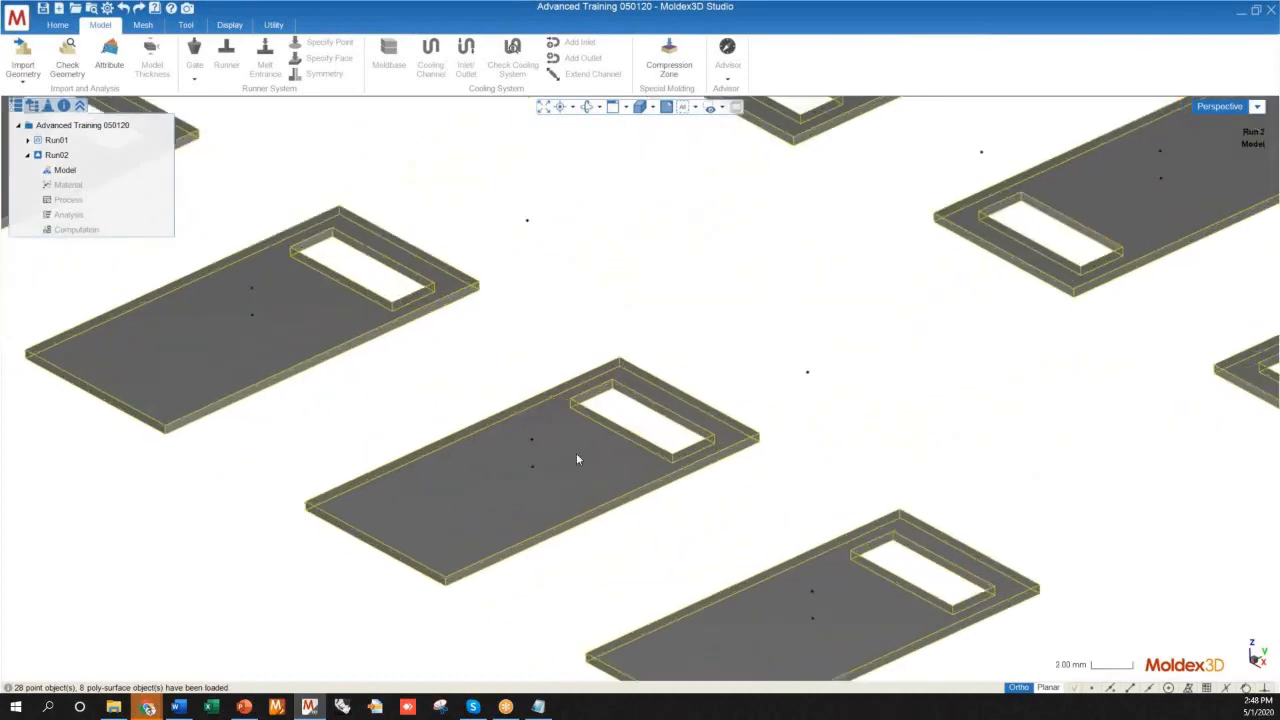
scroll(576, 454, down, 1)
scroll(430, 557, up, 1)
double_click(532, 469)
scroll(595, 353, down, 1)
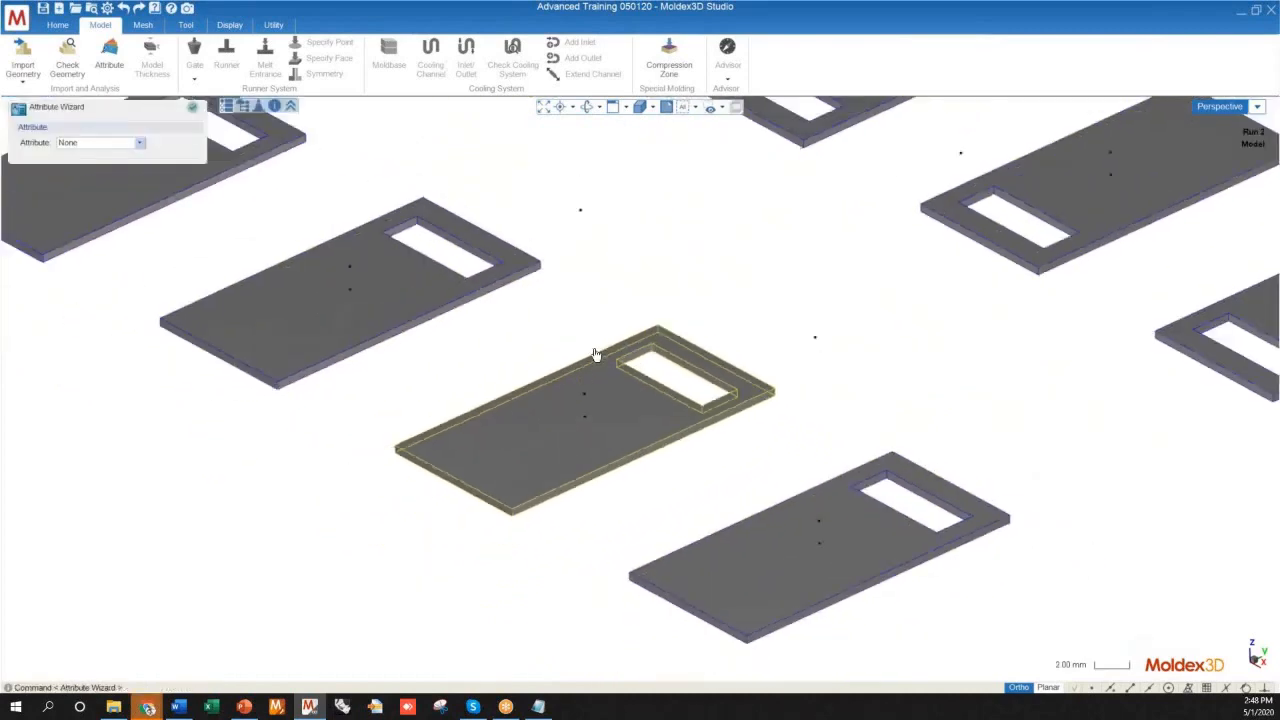
scroll(595, 353, down, 2)
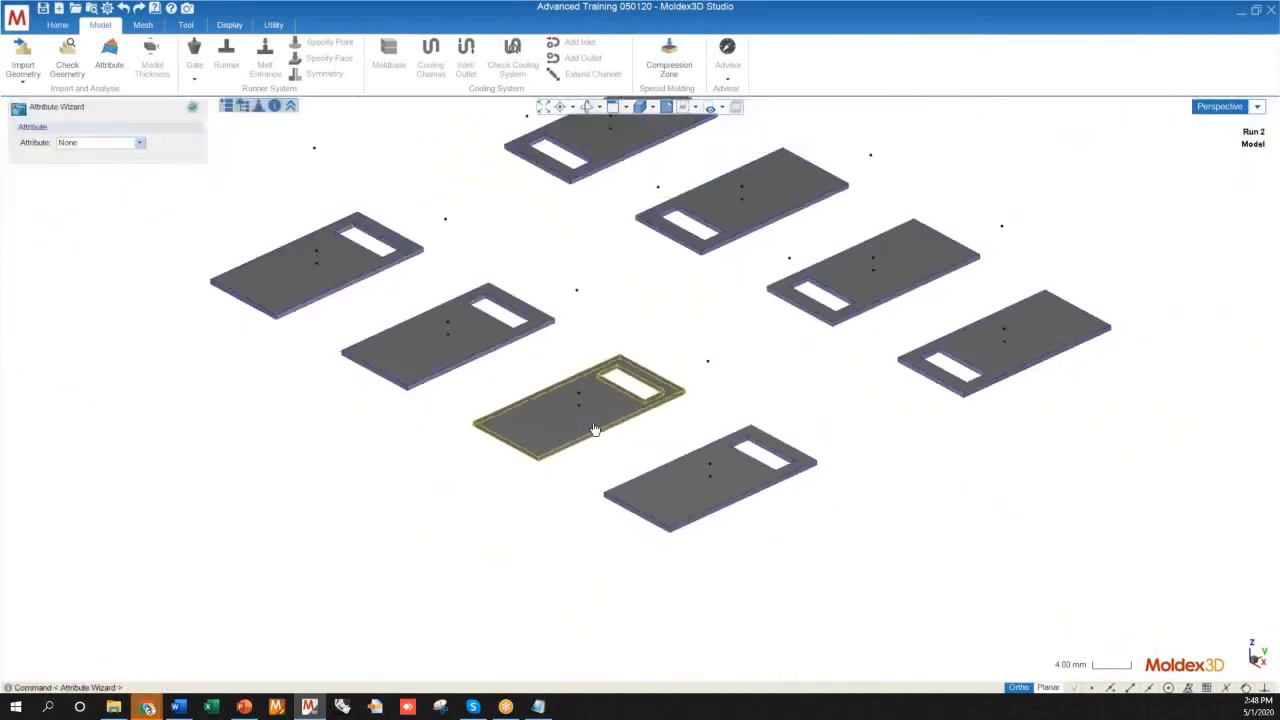
click(192, 107)
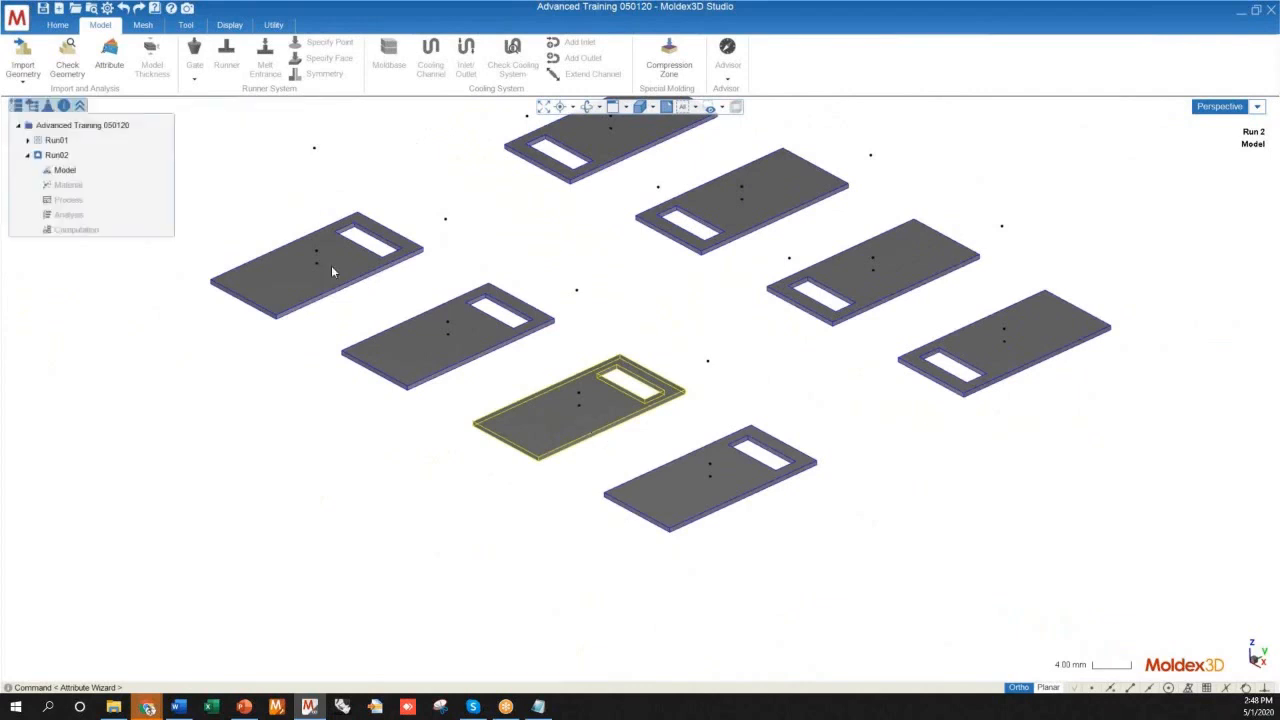
Select all eight plates and assign them the Part injection molding attribute
click(533, 519)
click(537, 434)
click(410, 367)
click(299, 298)
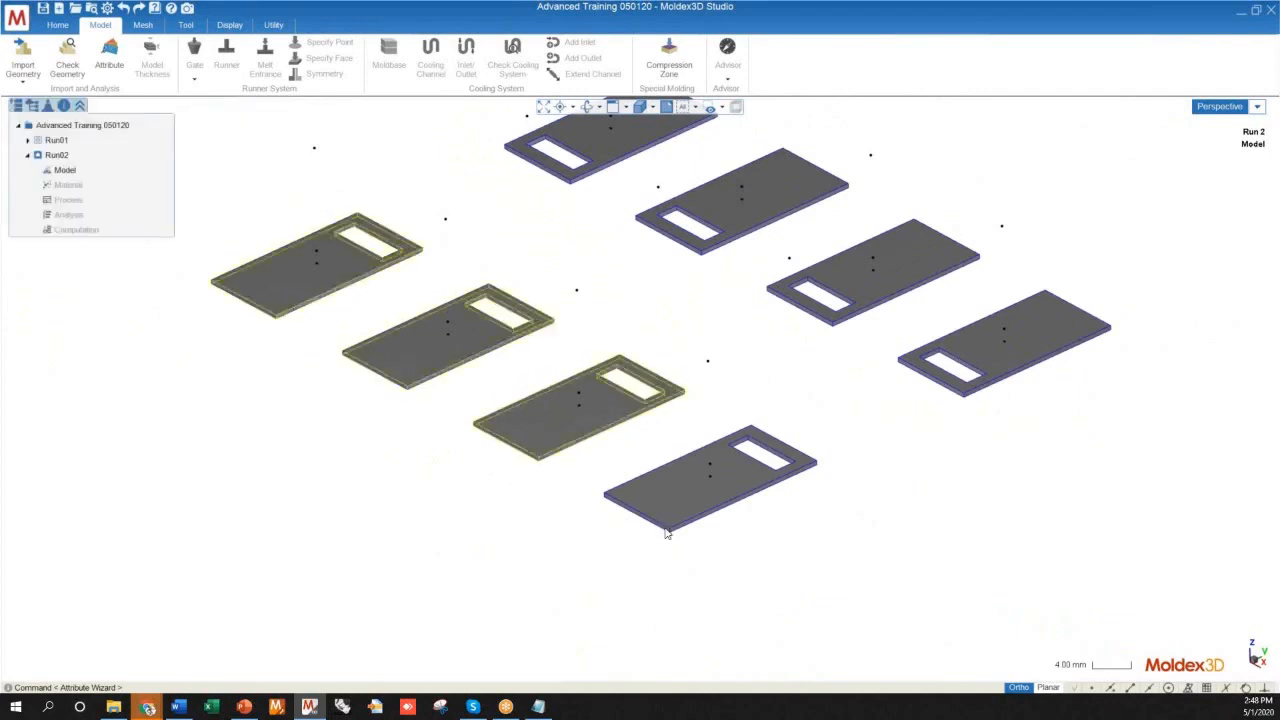
click(667, 530)
click(1058, 355)
click(955, 250)
click(731, 201)
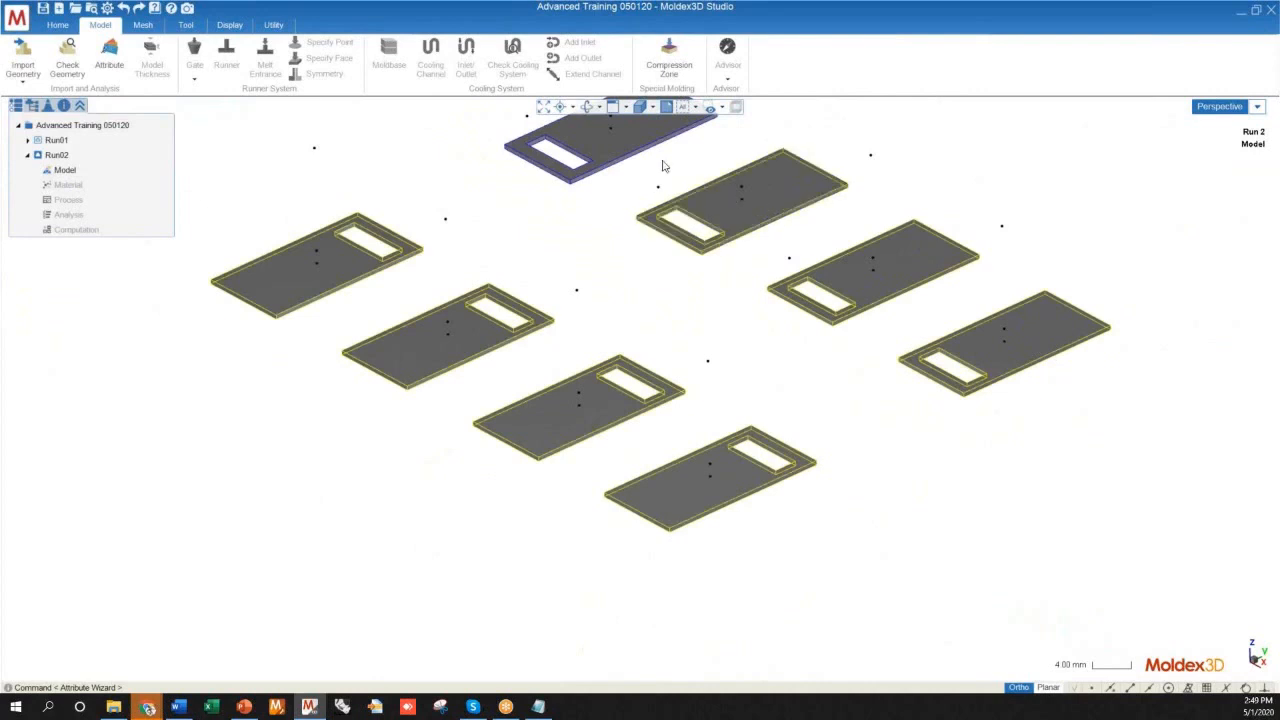
click(604, 158)
right_click(603, 155)
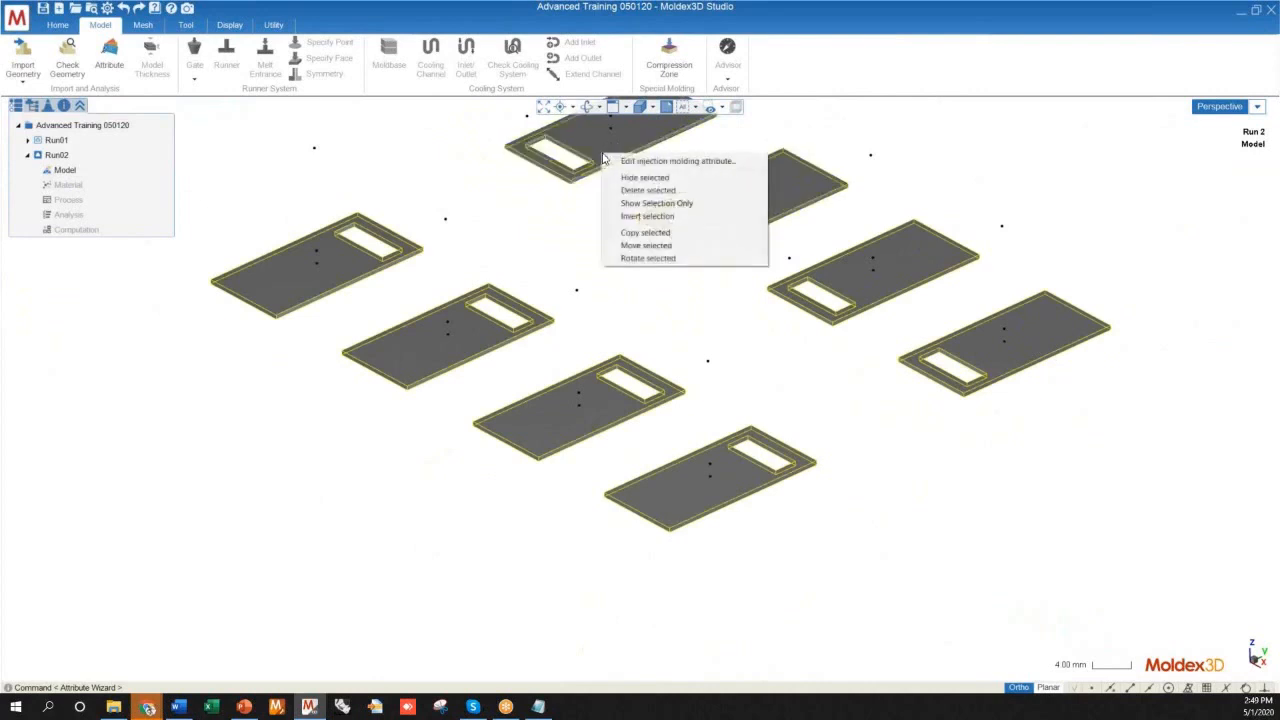
click(656, 166)
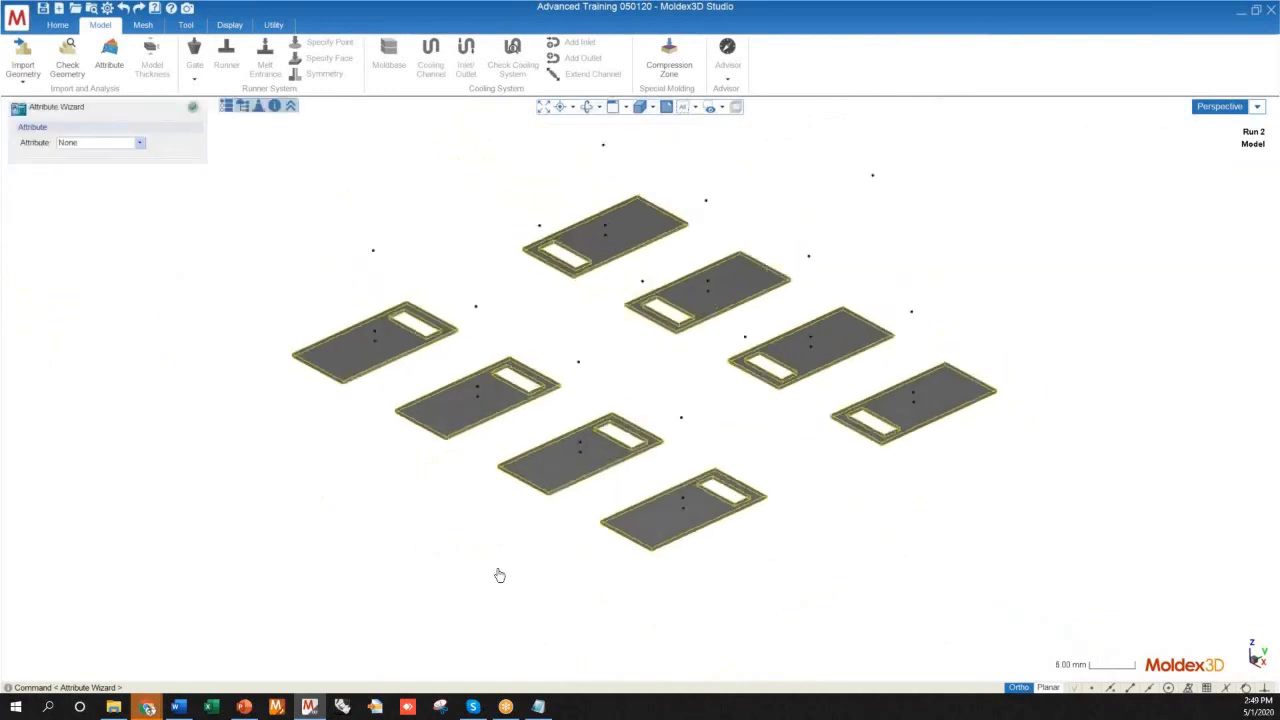
click(126, 142)
click(105, 182)
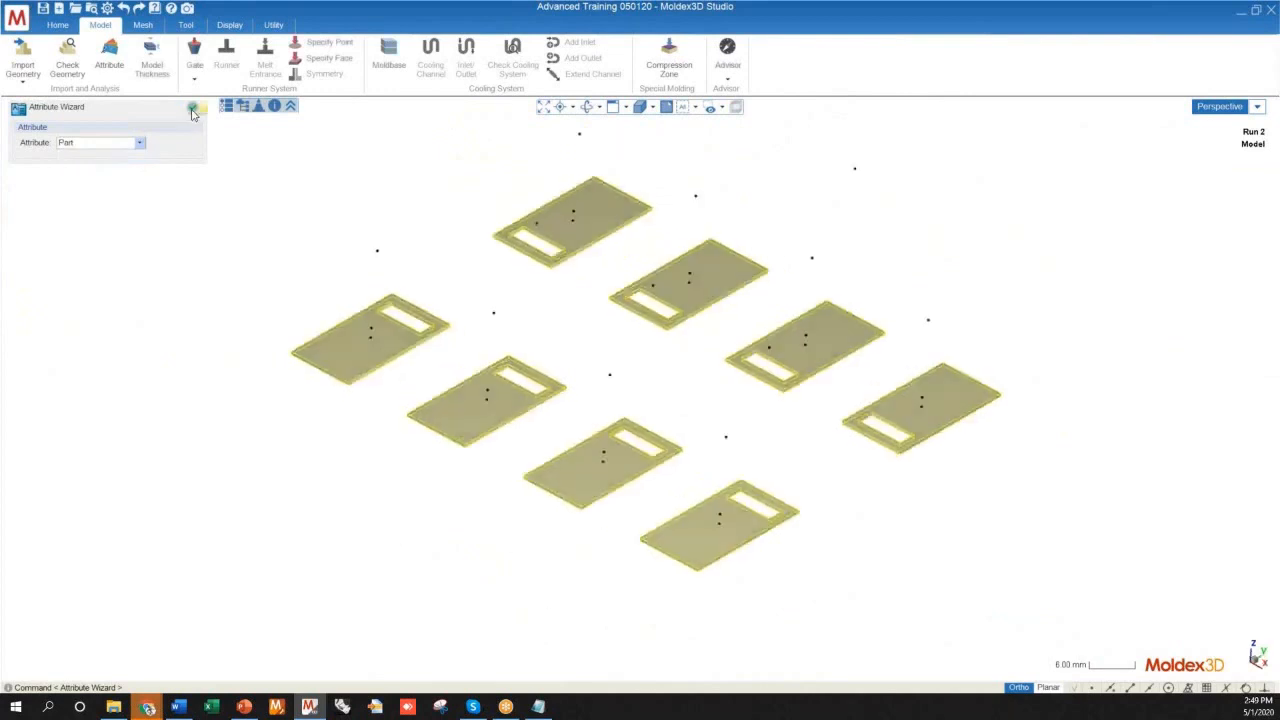
mouse_move(666, 620)
middle_down()
mouse_move(626, 517)
mouse_move(674, 586)
mouse_move(646, 600)
mouse_move(666, 571)
mouse_move(650, 610)
mouse_move(546, 506)
mouse_move(640, 531)
mouse_move(688, 622)
middle_up()
scroll(575, 545, down, 2)
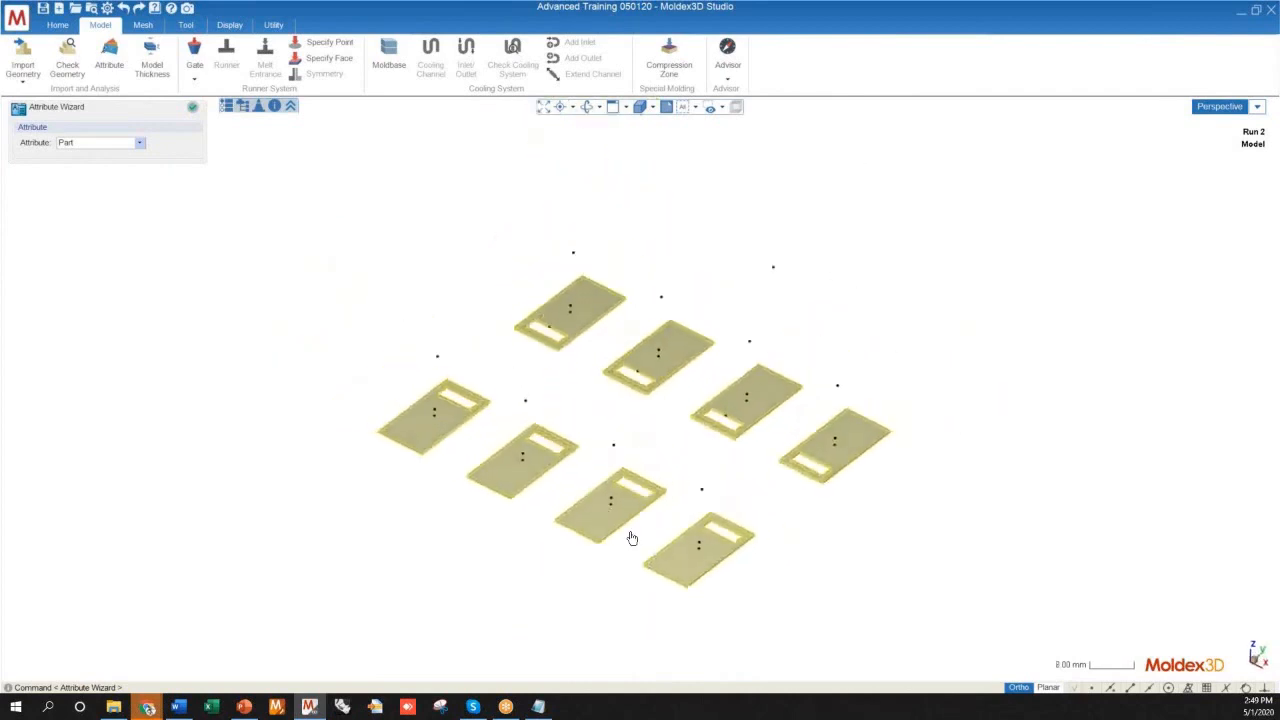
click(192, 107)
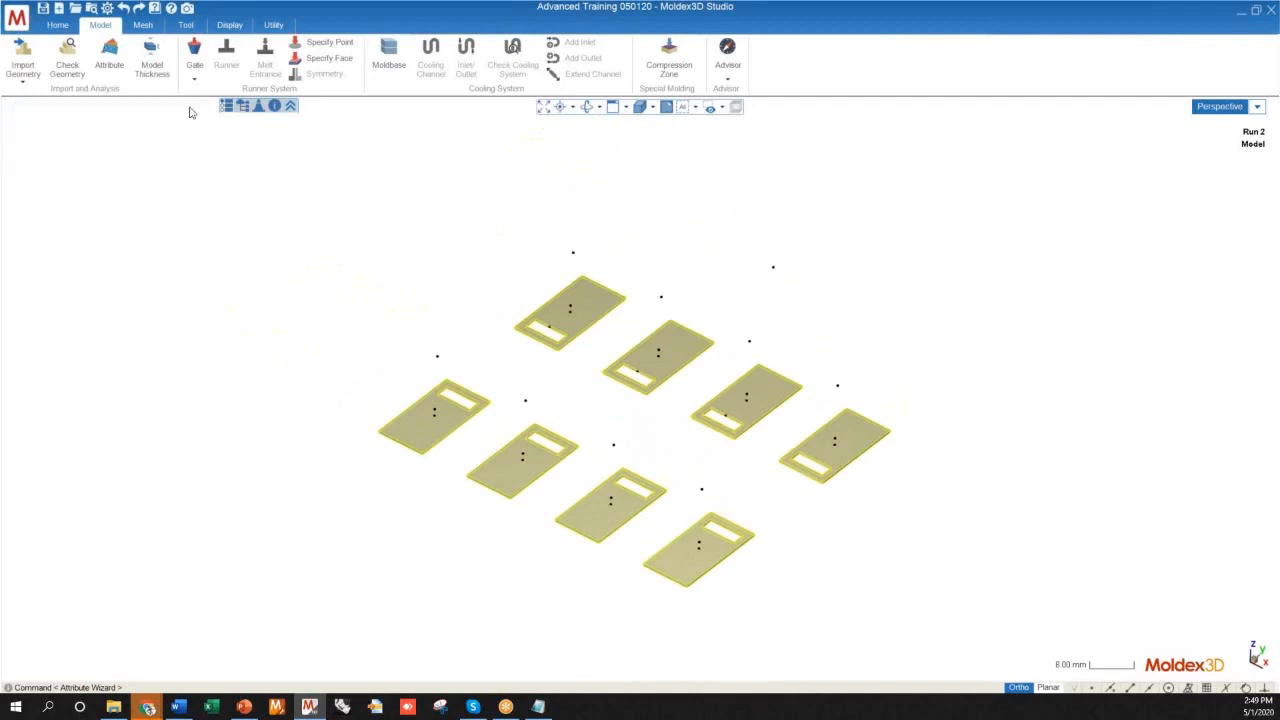
Clear the selection and inspect the eight plates that carry the Part attribute
middle_drag(681, 506, 669, 466)
scroll(551, 444, up, 2)
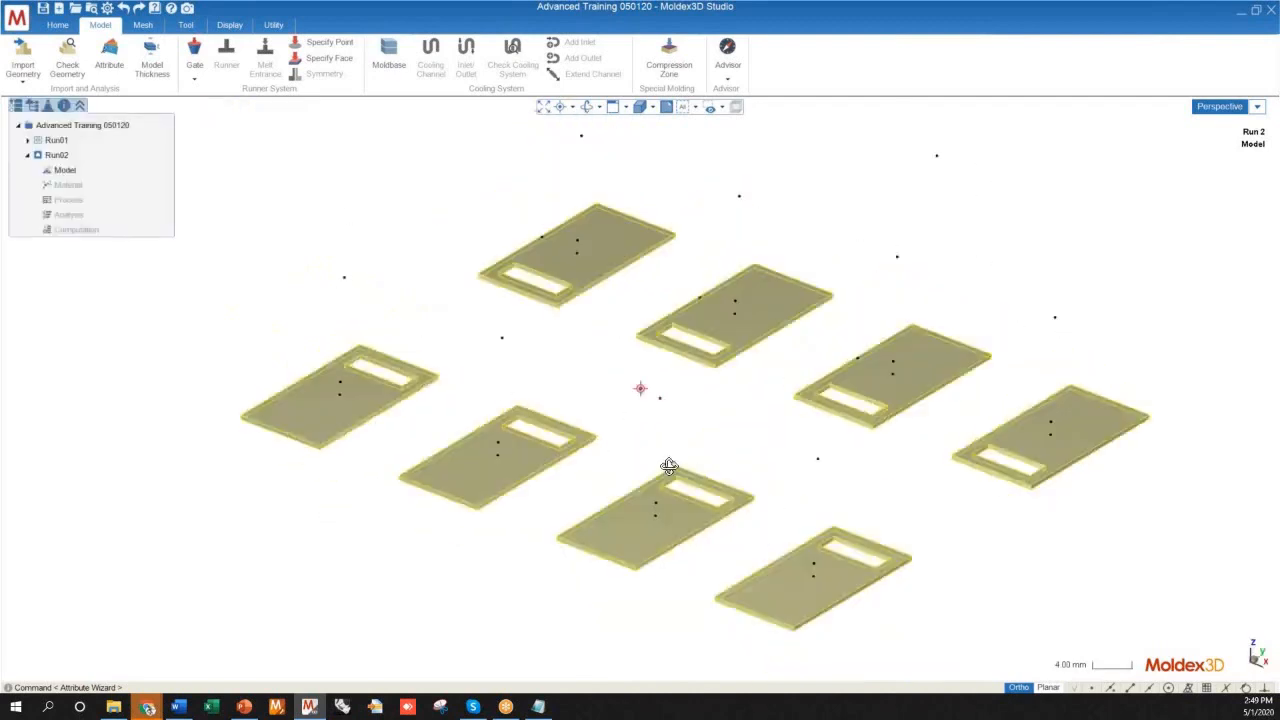
scroll(457, 353, down, 2)
scroll(457, 353, down, 2)
middle_drag(574, 488, 541, 458)
click(744, 576)
middle_drag(635, 530, 591, 534)
scroll(603, 437, up, 5)
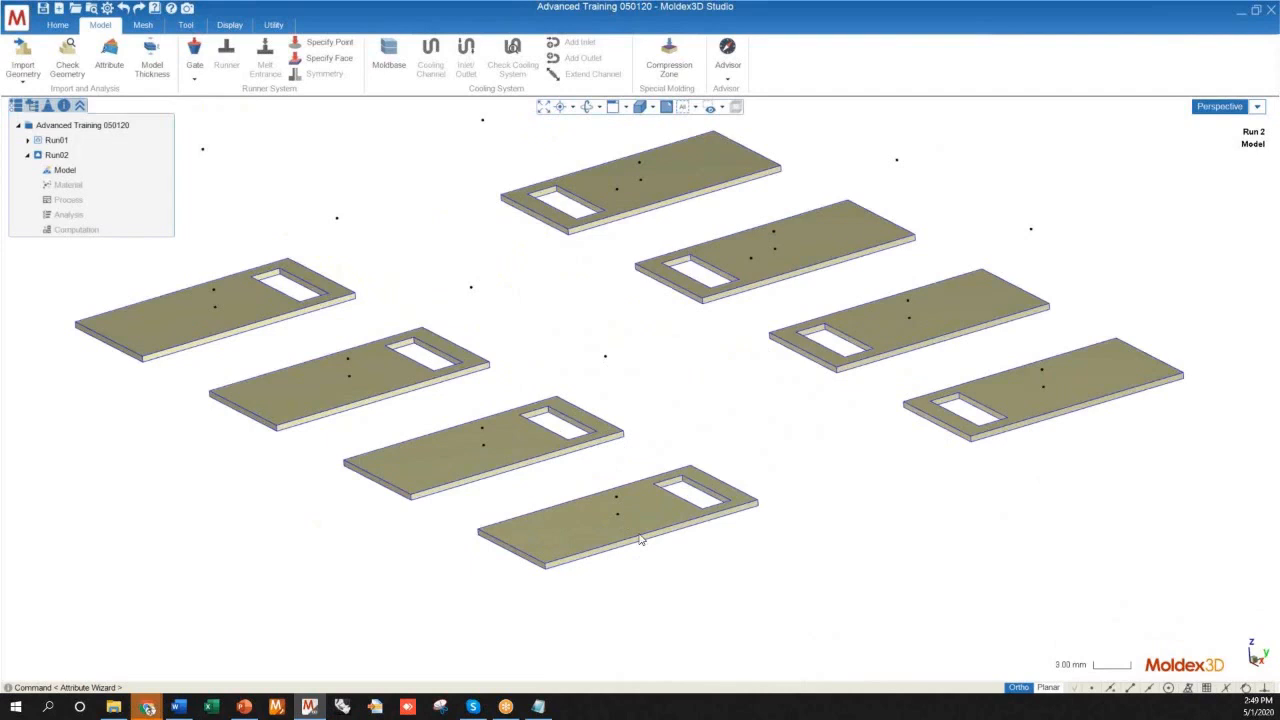
scroll(645, 575, down, 4)
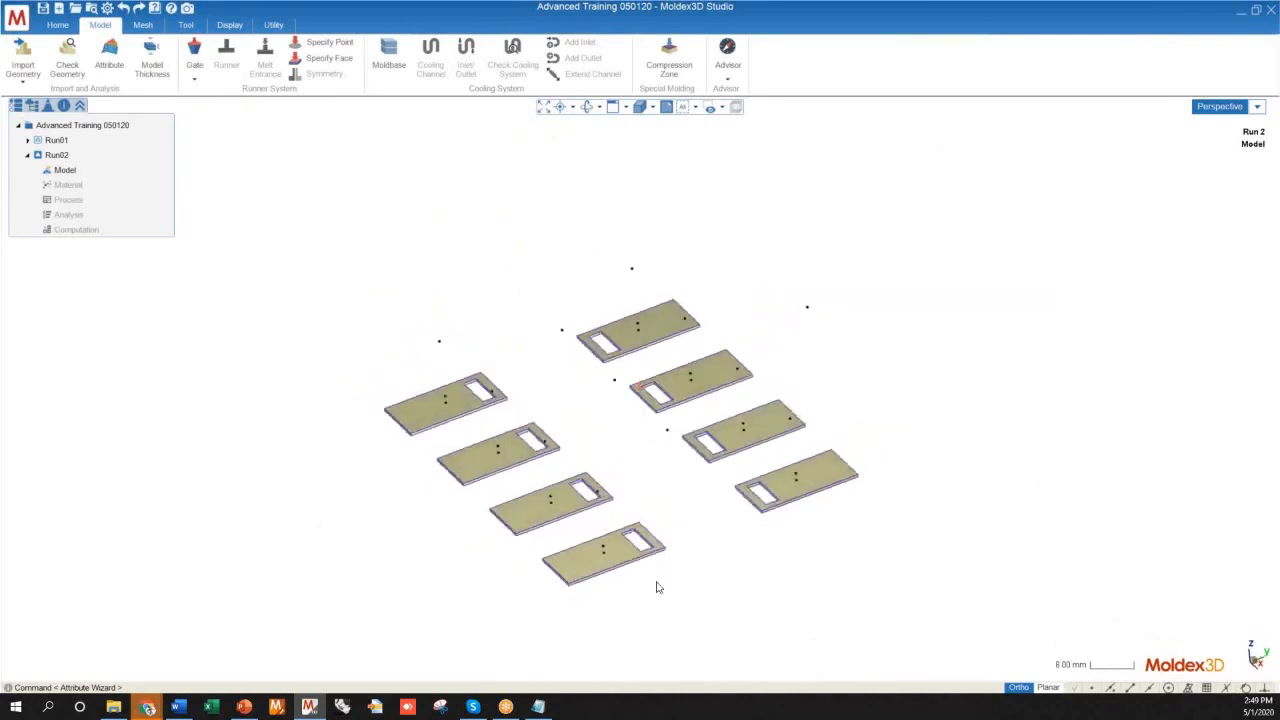
Examine the layout of the imported points above and between the two rows of plates, including from a low side angle
mouse_move(600, 500)
middle_down()
mouse_move(503, 508)
mouse_move(494, 529)
mouse_move(522, 568)
mouse_move(640, 651)
mouse_move(586, 563)
mouse_move(561, 458)
mouse_move(601, 455)
mouse_move(603, 423)
mouse_move(628, 423)
mouse_move(624, 413)
middle_up()
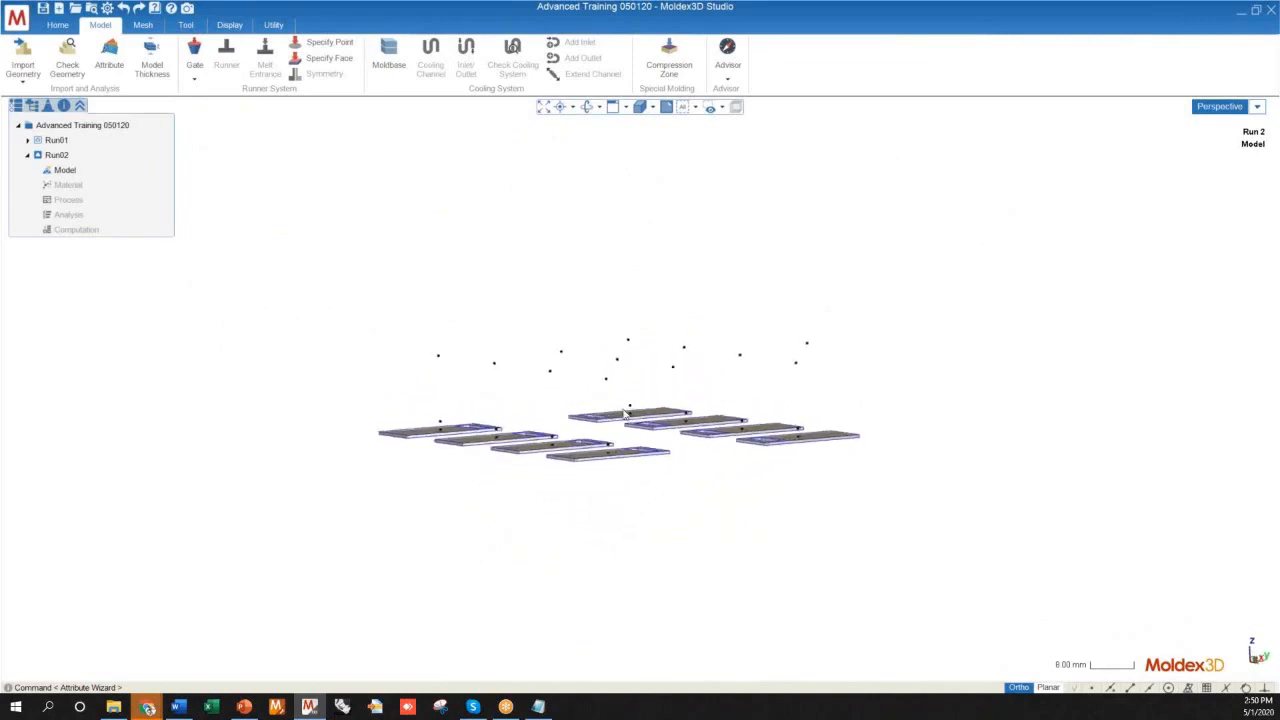
mouse_move(580, 334)
middle_down()
mouse_move(603, 323)
mouse_move(621, 353)
middle_up()
scroll(627, 381, up, 3)
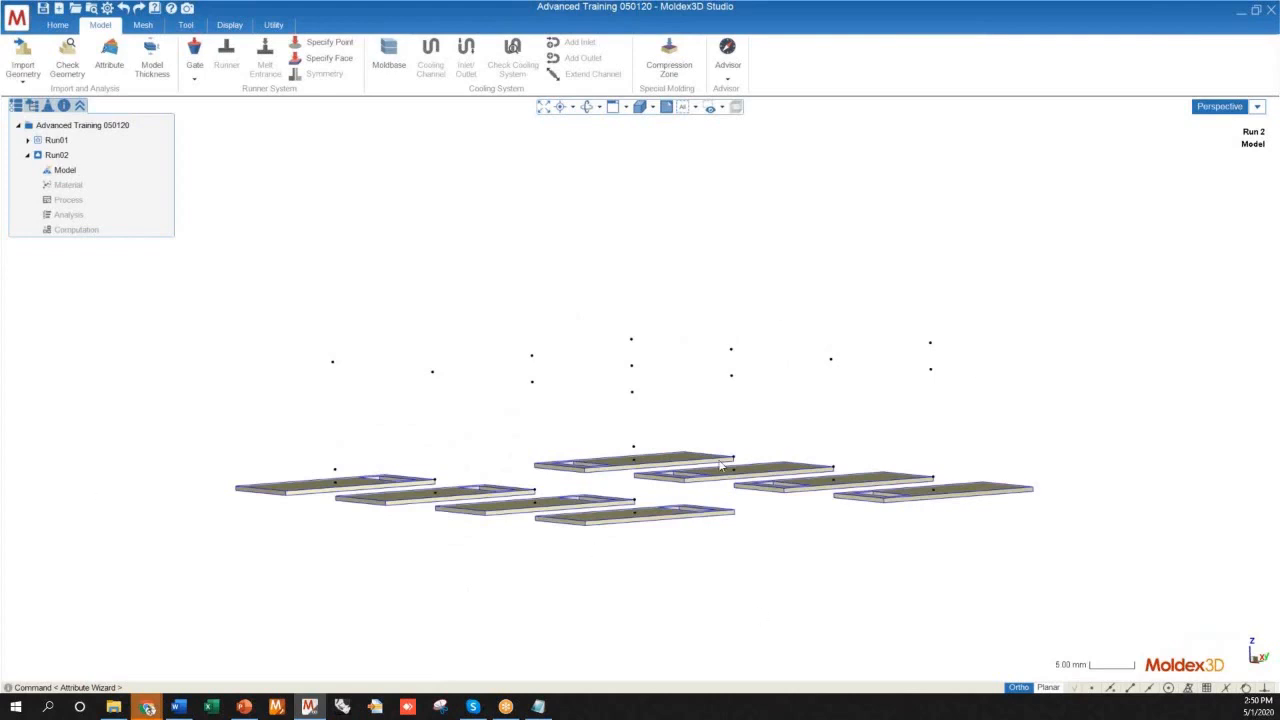
mouse_move(615, 322)
middle_down()
mouse_move(608, 408)
mouse_move(563, 371)
mouse_move(600, 360)
mouse_move(591, 324)
mouse_move(620, 405)
mouse_move(620, 386)
middle_up()
scroll(600, 300, up, 5)
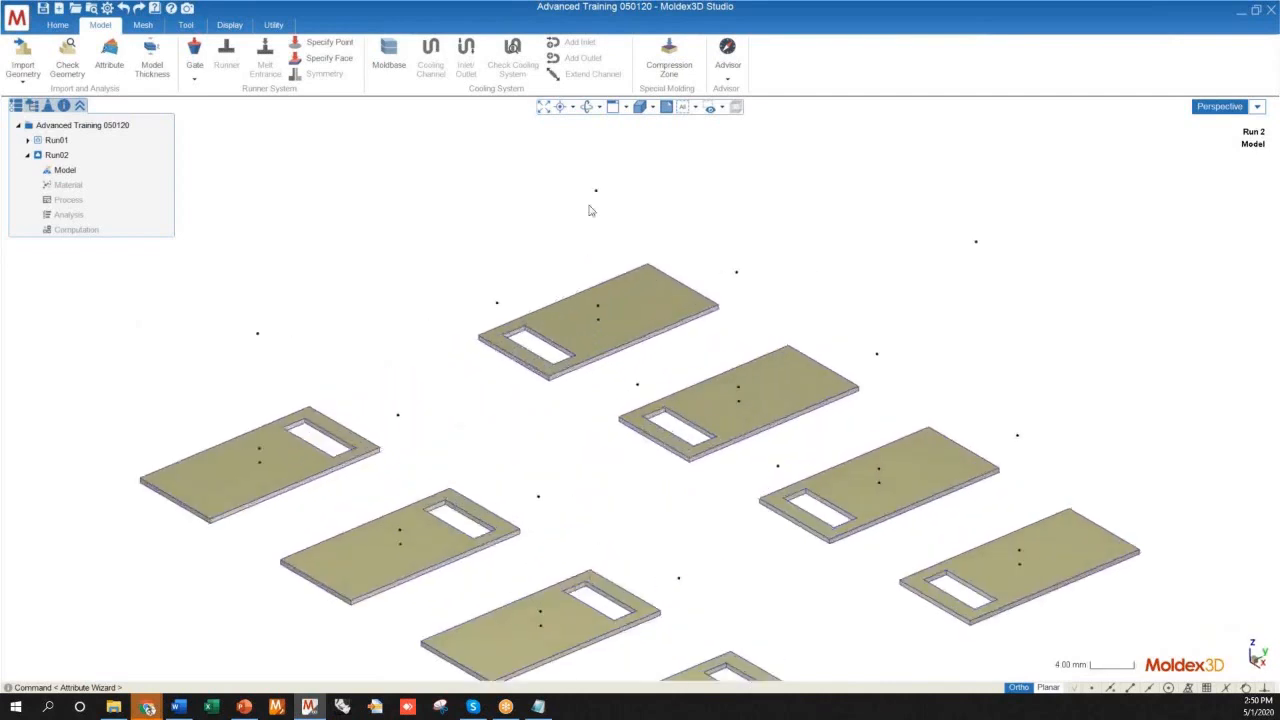
mouse_move(731, 571)
middle_down()
mouse_move(537, 503)
mouse_move(430, 505)
mouse_move(612, 529)
mouse_move(620, 494)
mouse_move(560, 471)
mouse_move(641, 489)
middle_up()
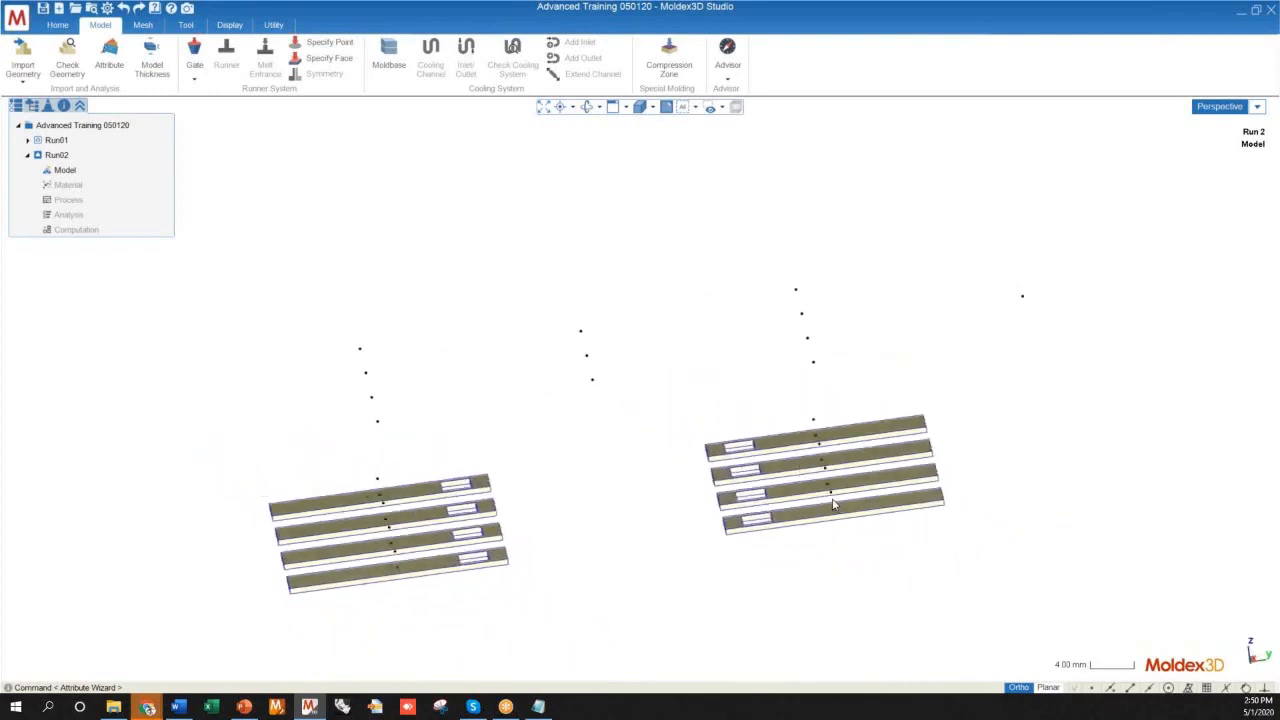
mouse_move(563, 577)
middle_down()
mouse_move(631, 543)
mouse_move(725, 581)
mouse_move(743, 626)
middle_up()
scroll(638, 336, down, 2)
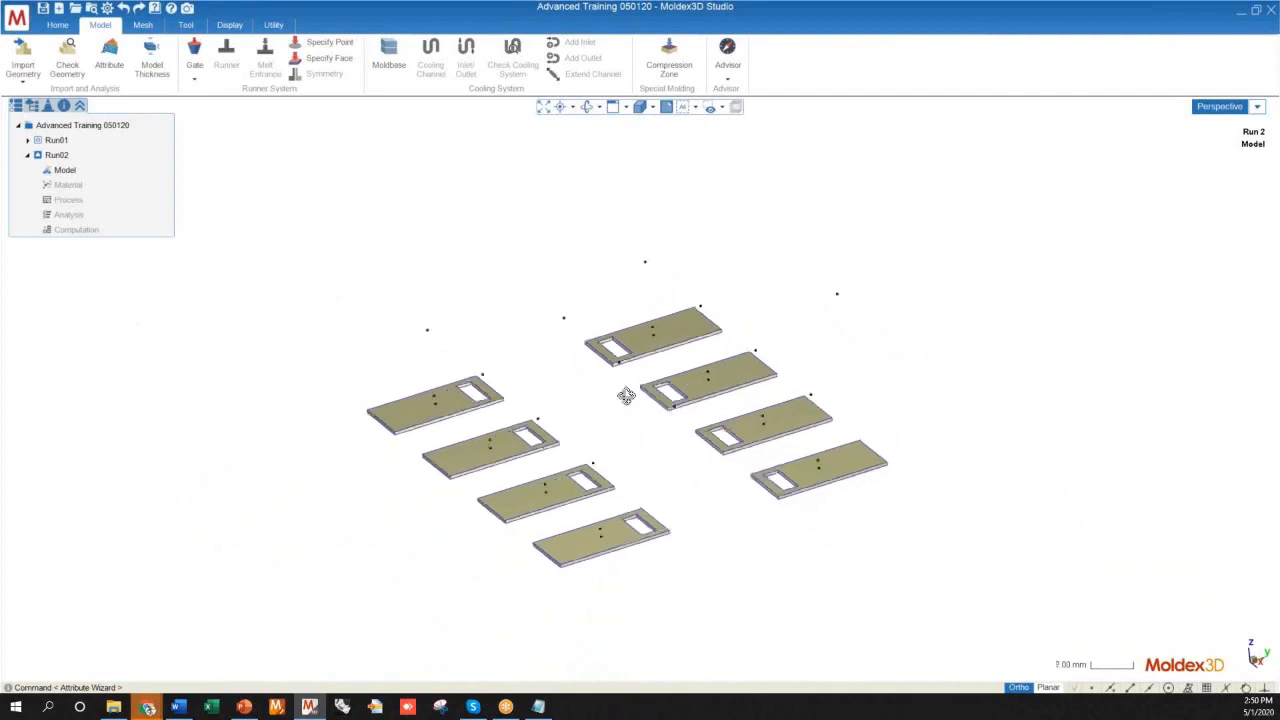
middle_drag(626, 396, 637, 415)
scroll(575, 555, up, 3)
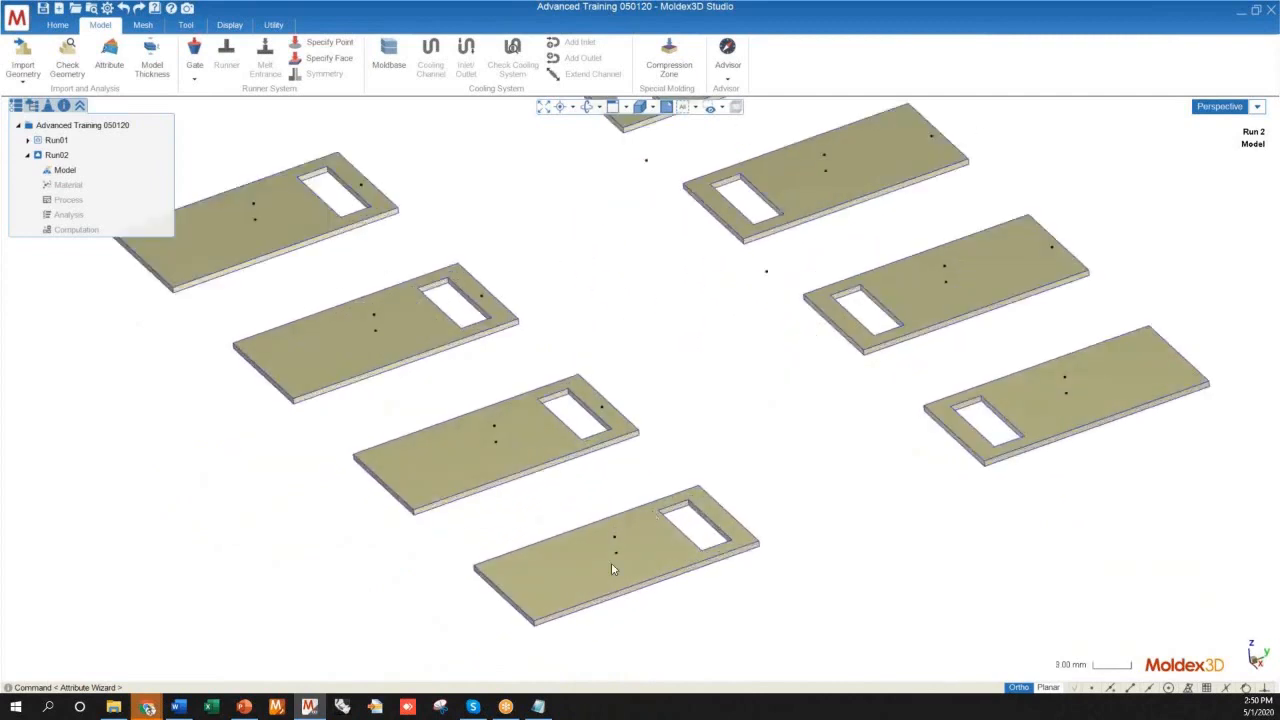
scroll(627, 545, down, 4)
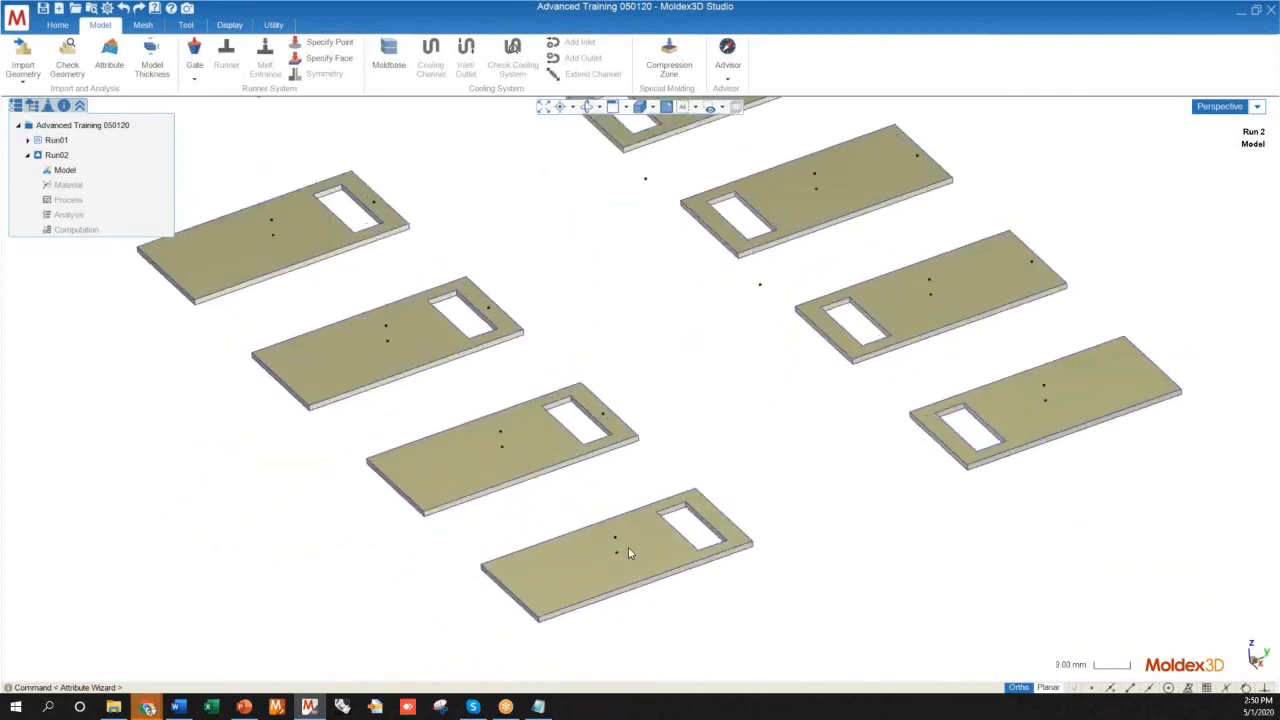
mouse_move(628, 547)
middle_down()
mouse_move(549, 466)
mouse_move(731, 520)
mouse_move(779, 561)
mouse_move(763, 580)
mouse_move(725, 562)
middle_up()
mouse_move(722, 482)
middle_down()
mouse_move(743, 594)
mouse_move(756, 597)
mouse_move(740, 569)
mouse_move(749, 482)
middle_up()
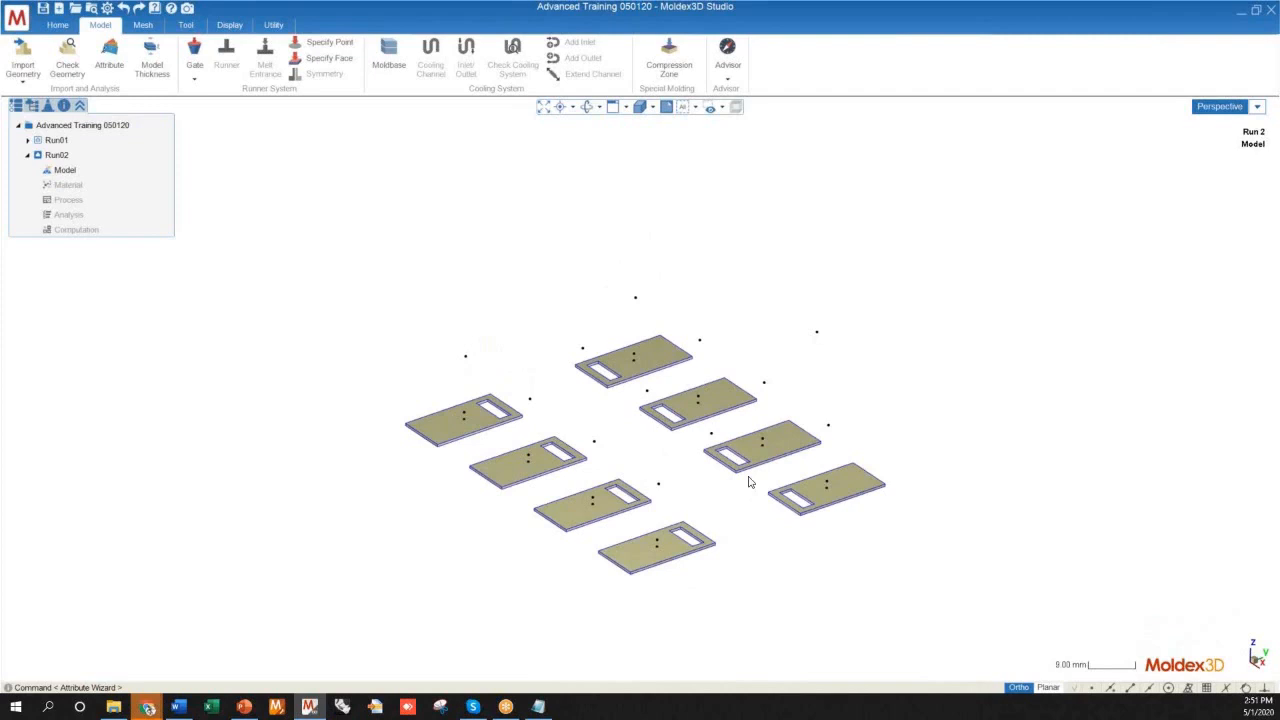
scroll(550, 415, down, 2)
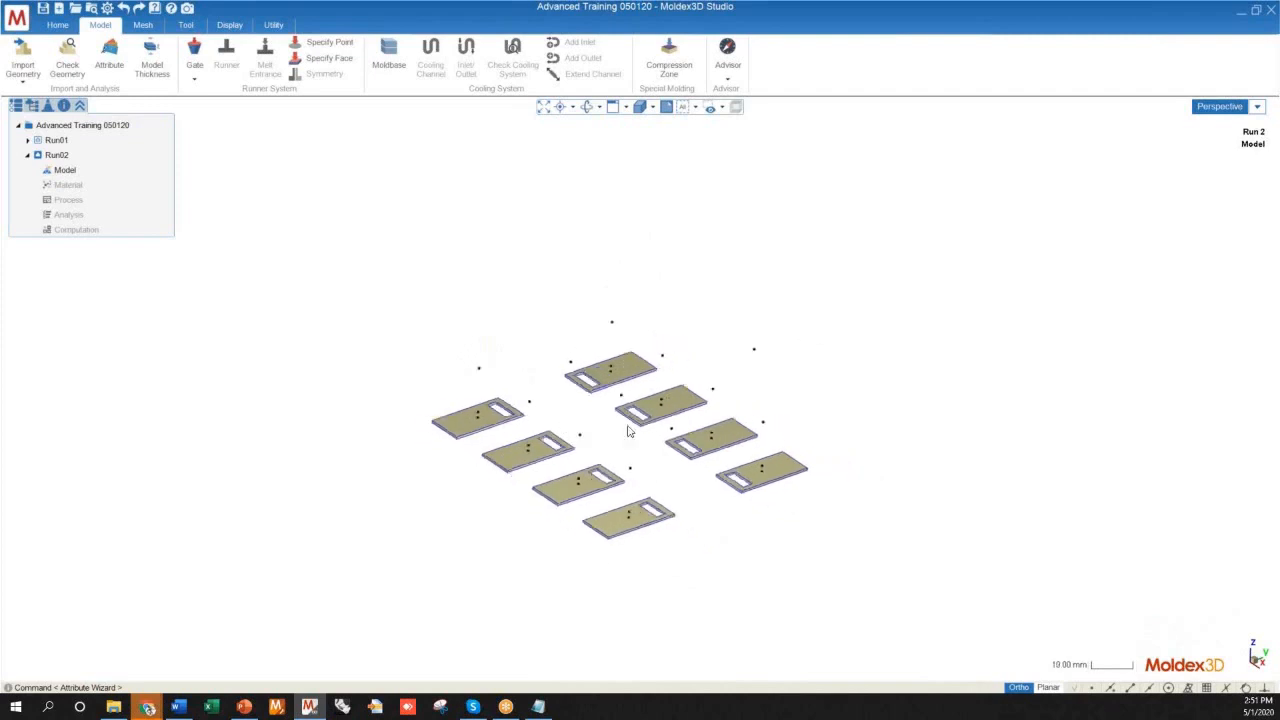
mouse_move(634, 446)
middle_down()
mouse_move(580, 466)
mouse_move(583, 456)
mouse_move(580, 500)
mouse_move(560, 500)
middle_up()
scroll(587, 468, up, 5)
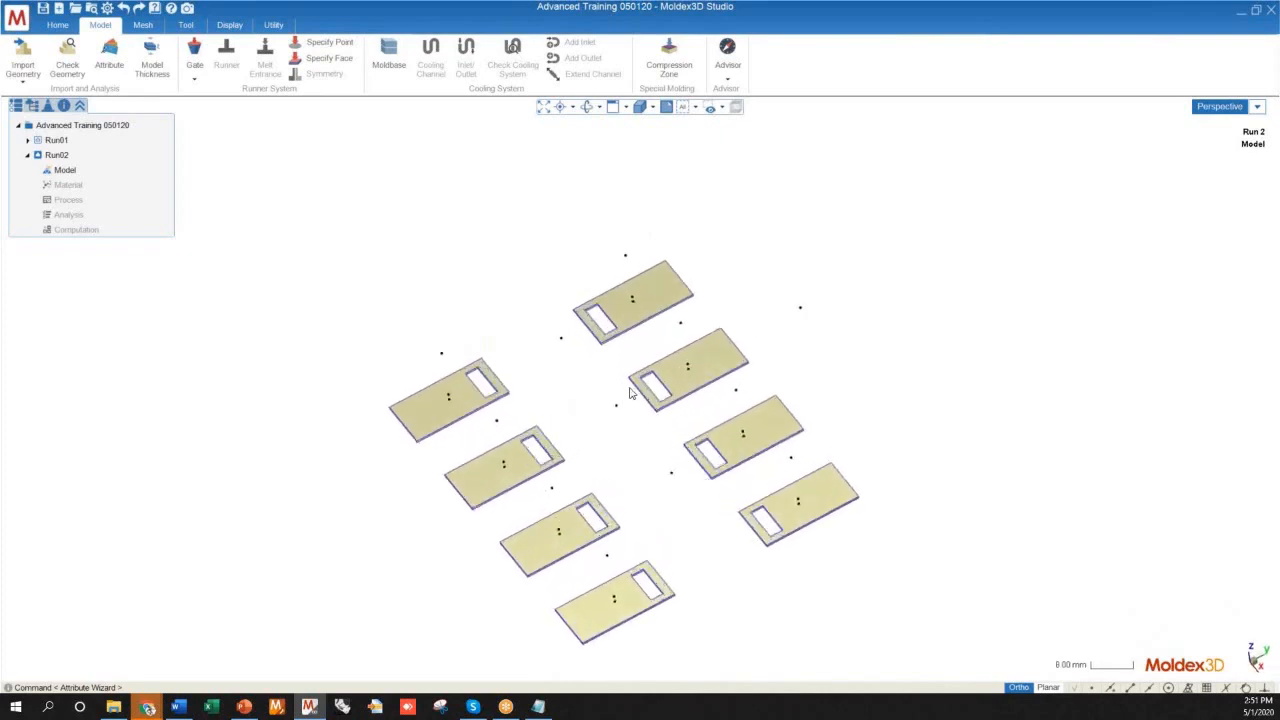
middle_drag(591, 423, 520, 406)
scroll(561, 419, down, 3)
scroll(604, 415, up, 4)
scroll(448, 366, down, 2)
middle_drag(448, 366, 783, 425)
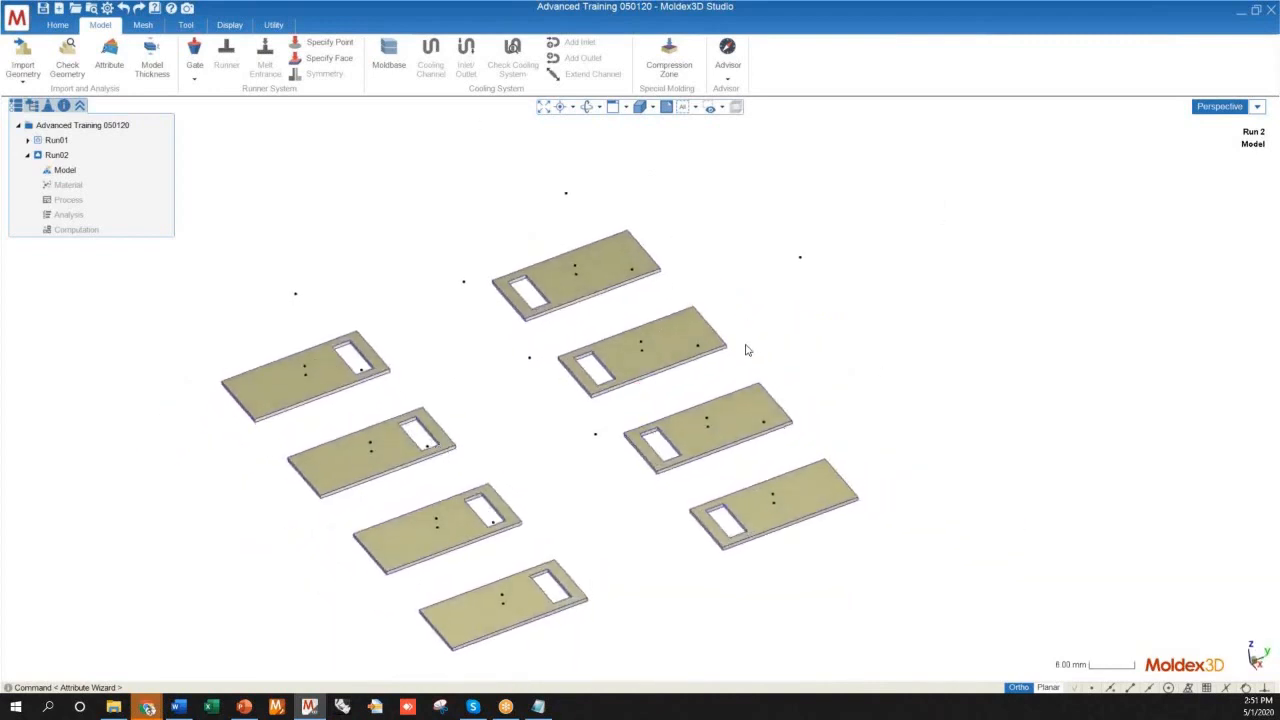
Start creating a line and examine the paired points on the plates and the points above them from several angles
middle_drag(564, 477, 547, 542)
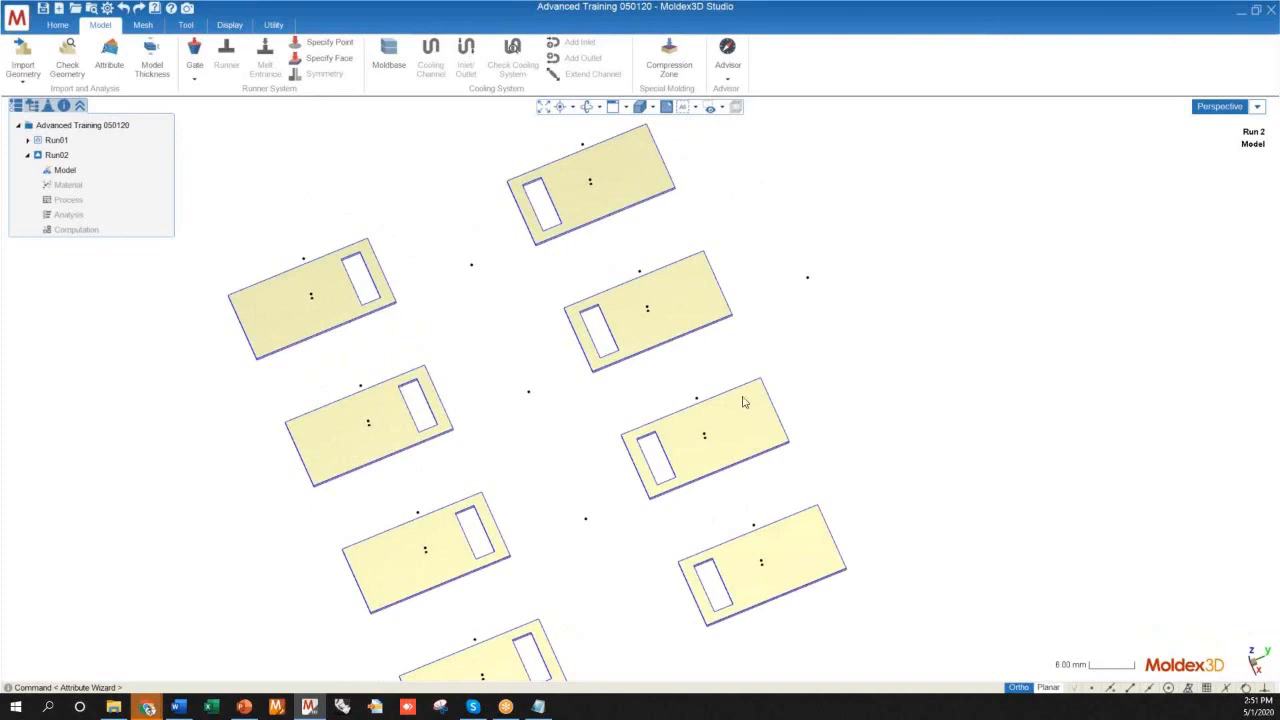
middle_drag(365, 390, 620, 372)
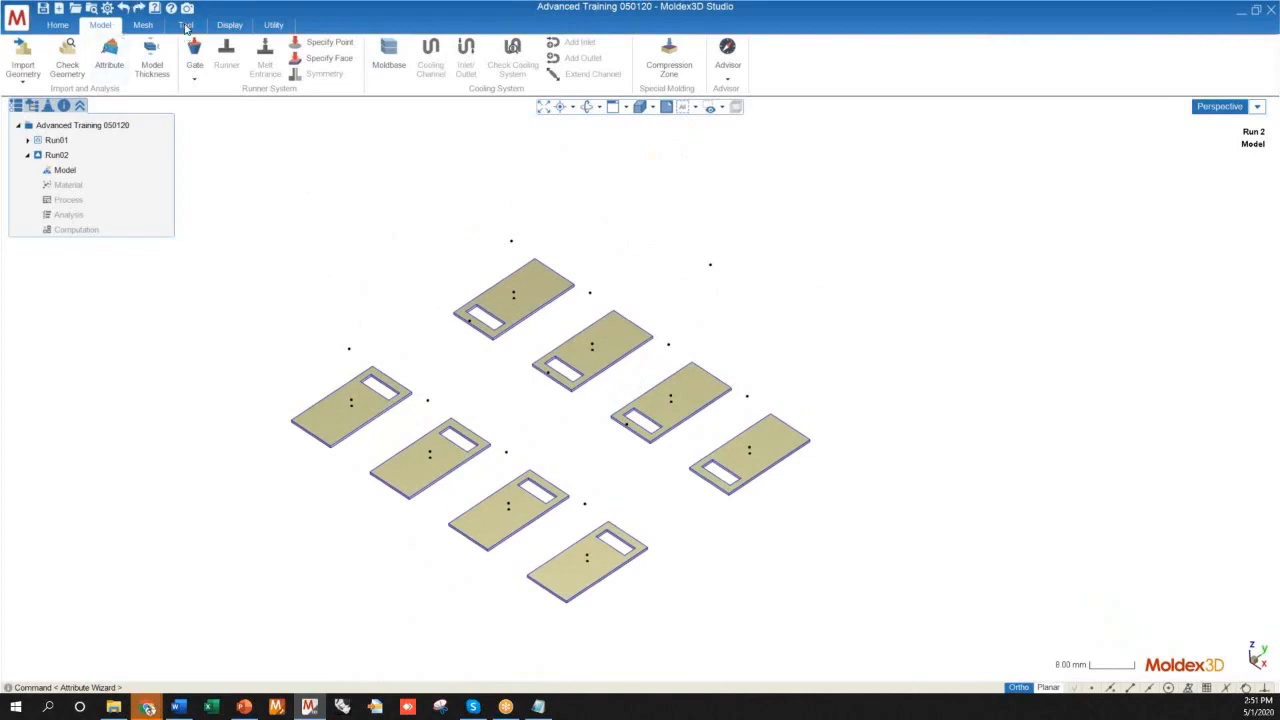
click(185, 25)
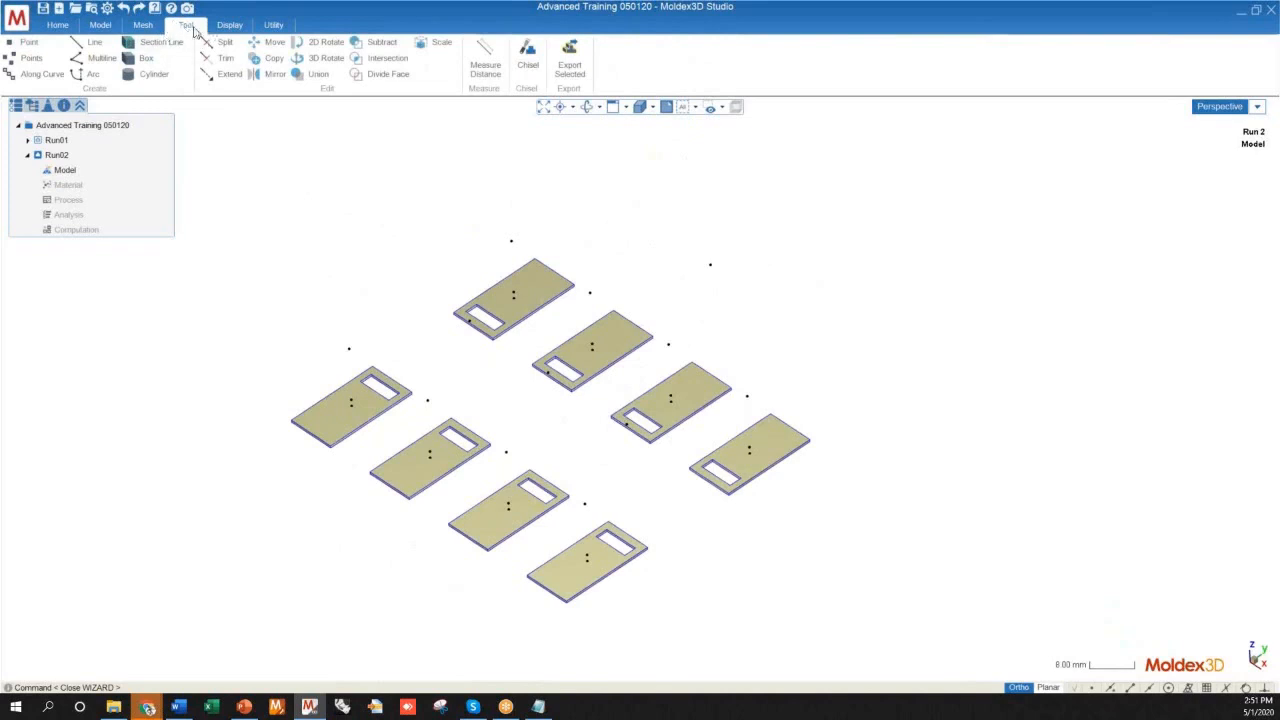
click(92, 43)
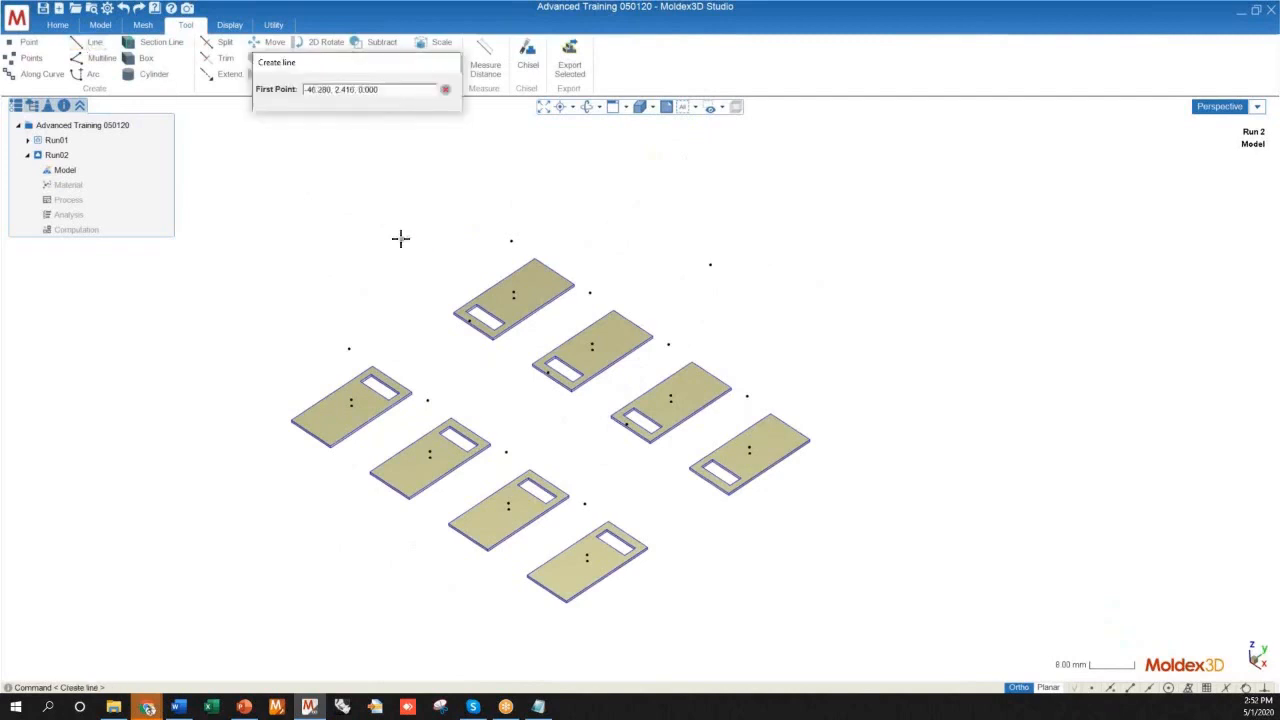
scroll(677, 492, up, 8)
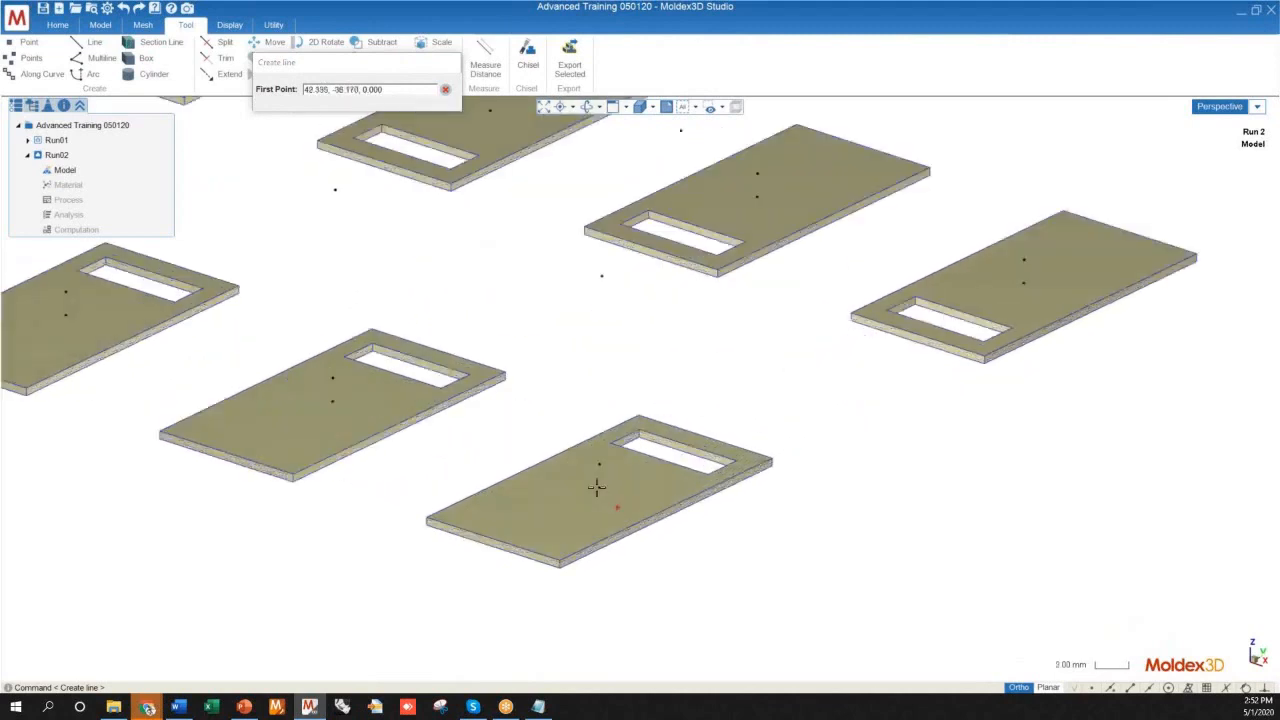
scroll(531, 520, down, 8)
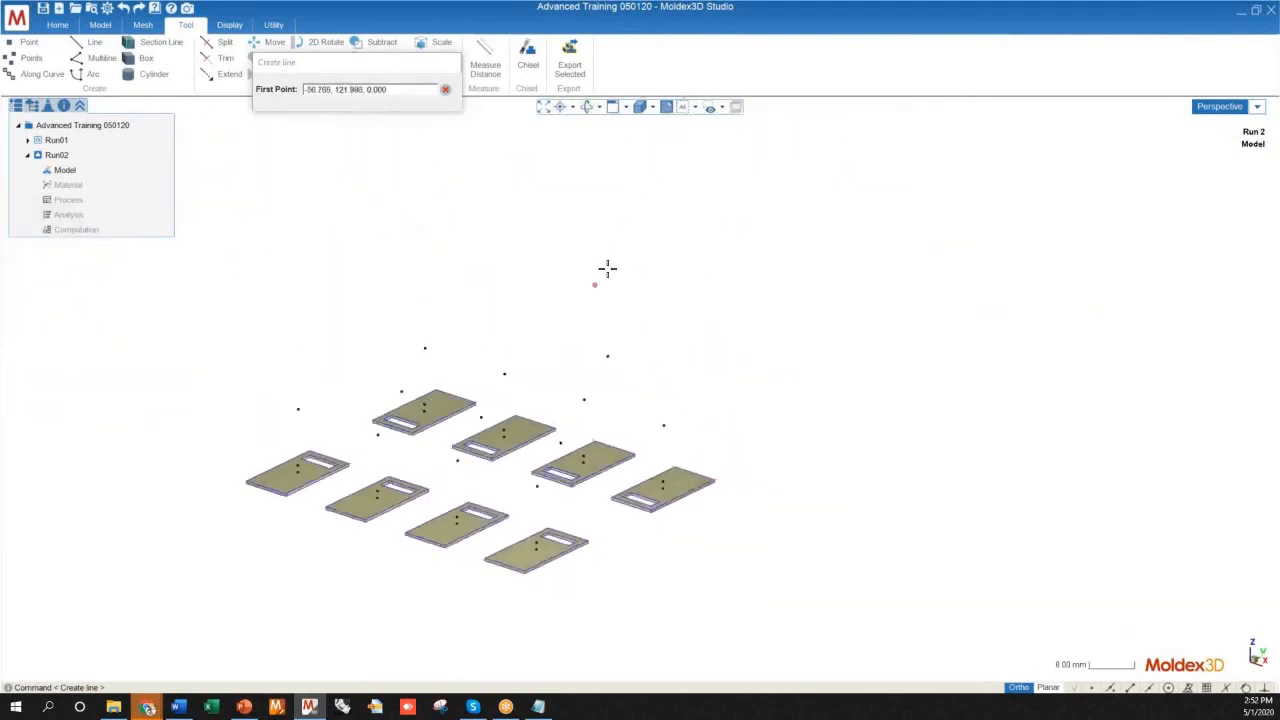
scroll(605, 270, up, 2)
scroll(657, 263, down, 2)
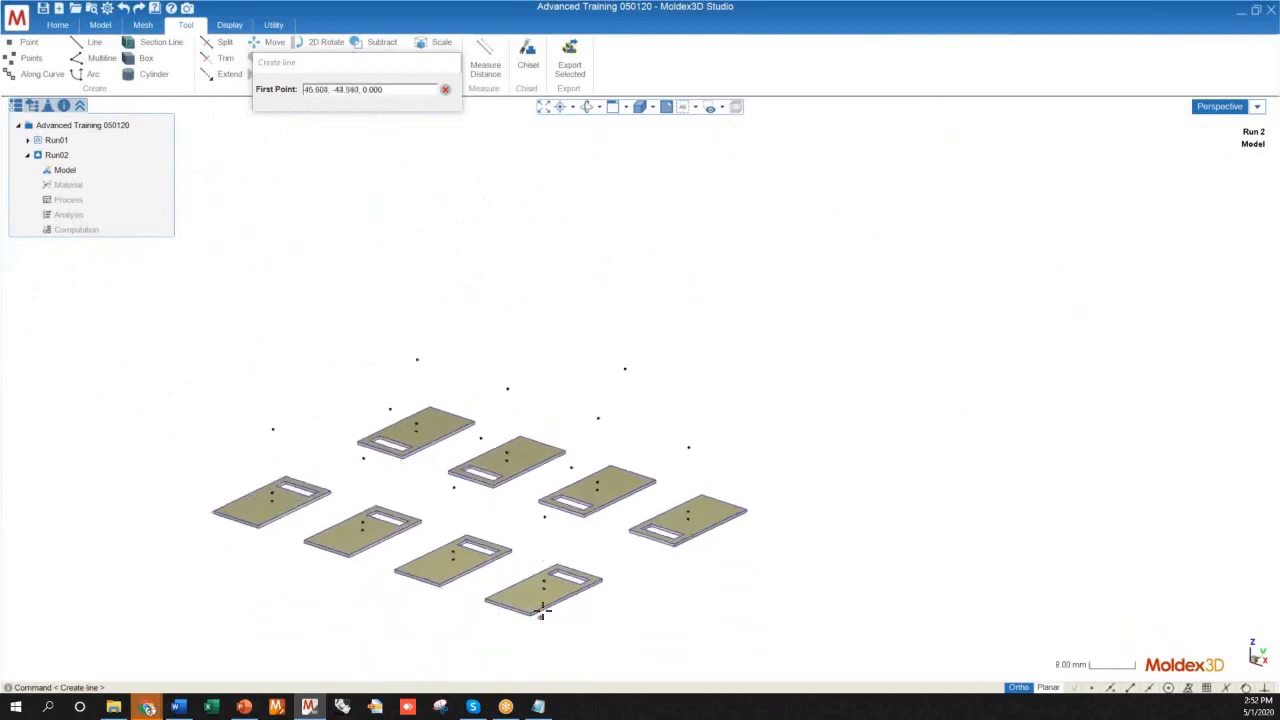
scroll(541, 608, up, 10)
scroll(702, 514, down, 10)
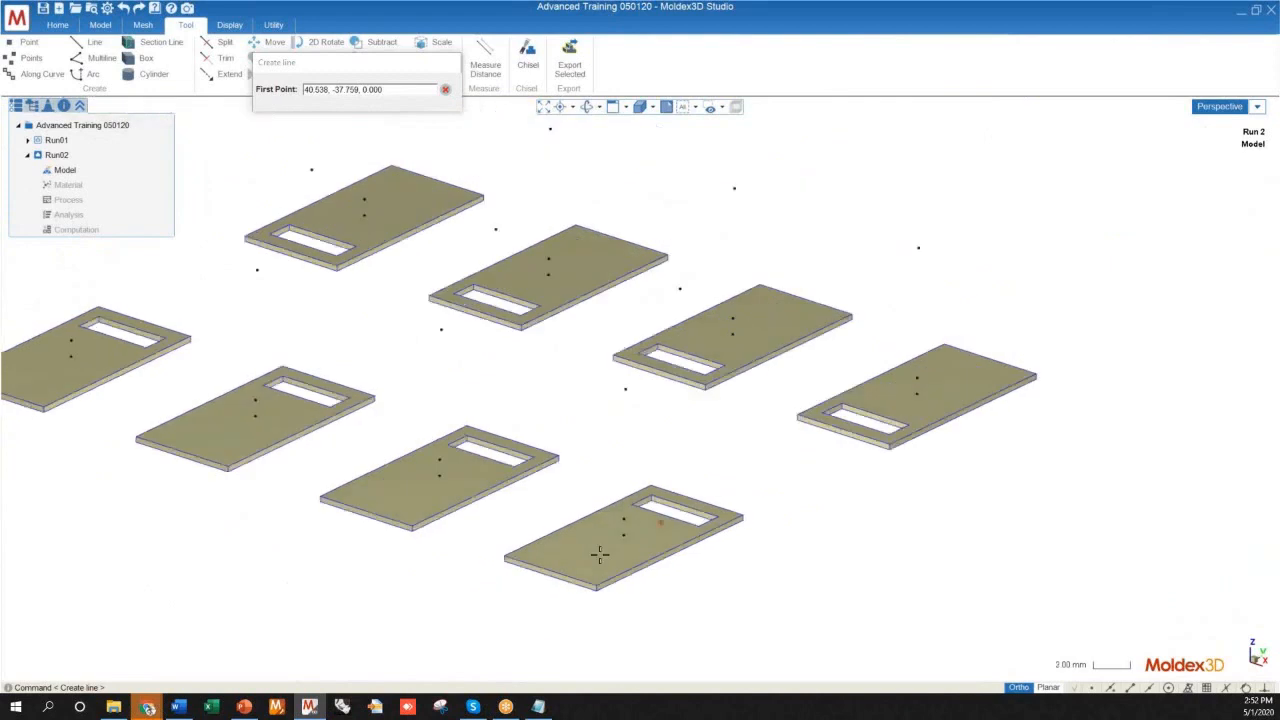
mouse_move(710, 292)
middle_down()
mouse_move(677, 429)
mouse_move(652, 430)
mouse_move(673, 528)
middle_up()
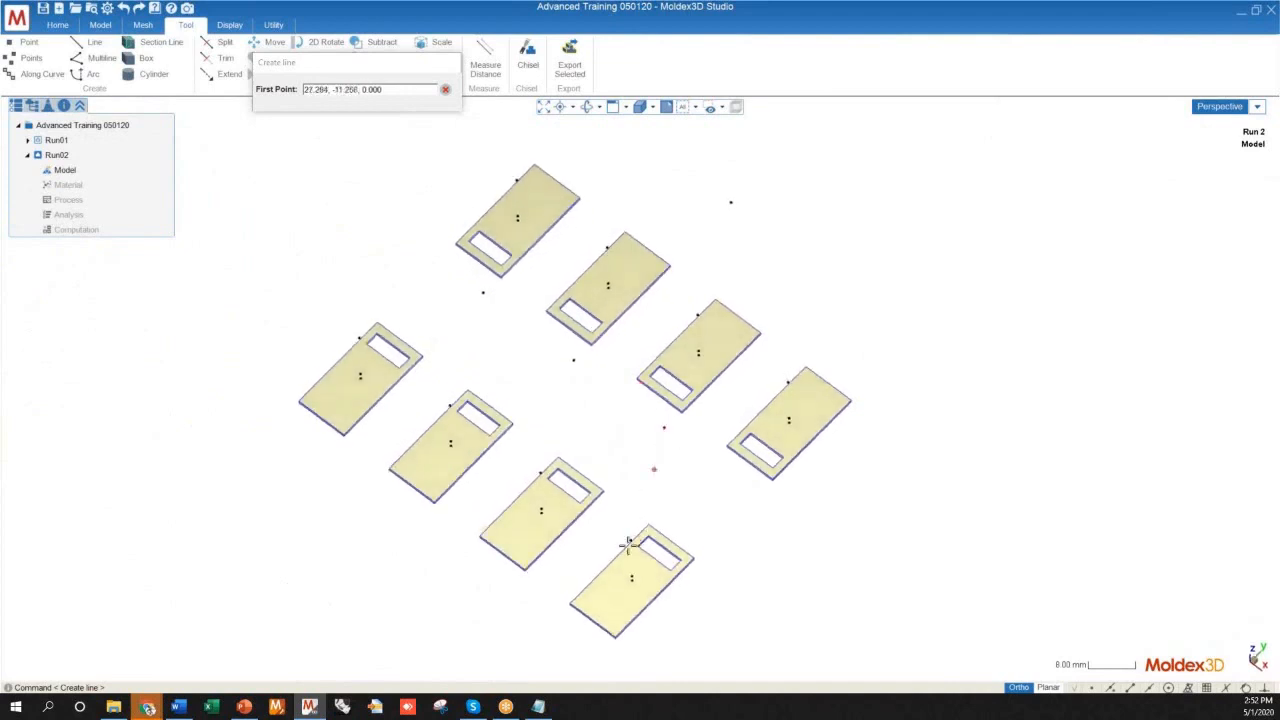
mouse_move(646, 558)
middle_down()
mouse_move(623, 469)
mouse_move(420, 414)
mouse_move(289, 412)
mouse_move(386, 451)
mouse_move(577, 580)
mouse_move(560, 613)
mouse_move(523, 557)
mouse_move(586, 537)
mouse_move(597, 597)
mouse_move(611, 440)
mouse_move(534, 494)
middle_up()
scroll(600, 600, up, 6)
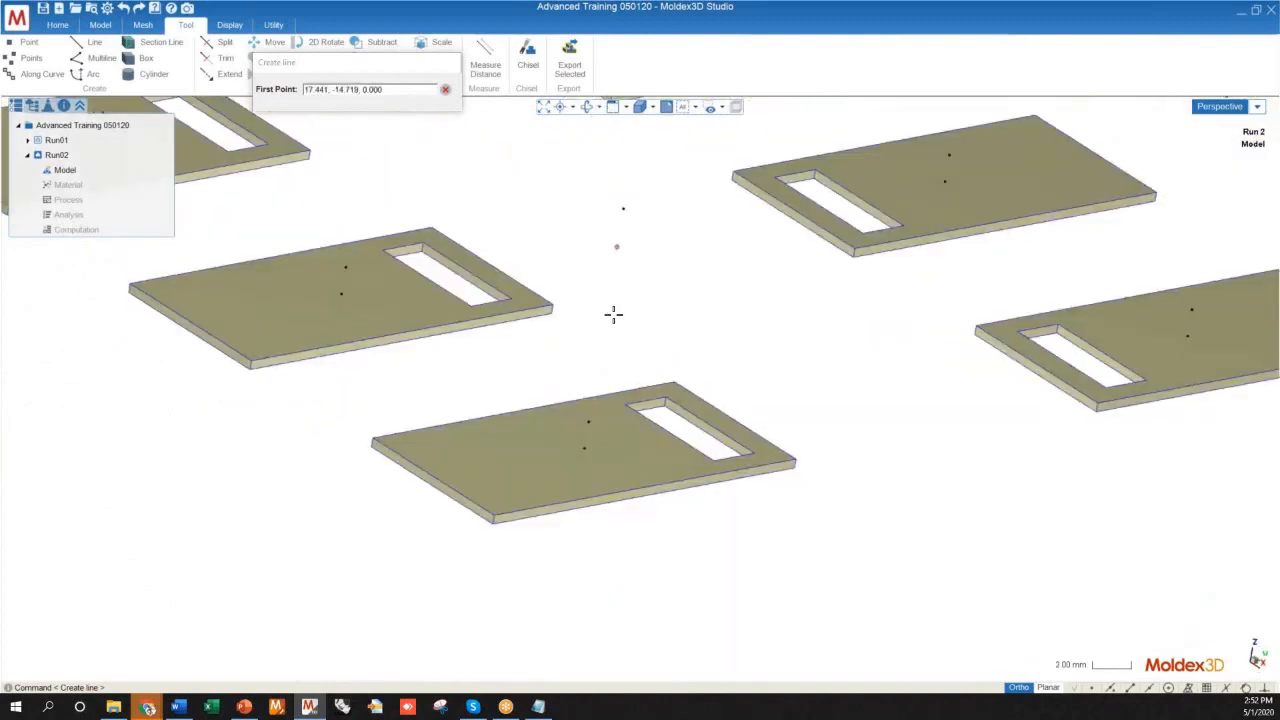
scroll(640, 480, down, 6)
middle_drag(631, 523, 645, 568)
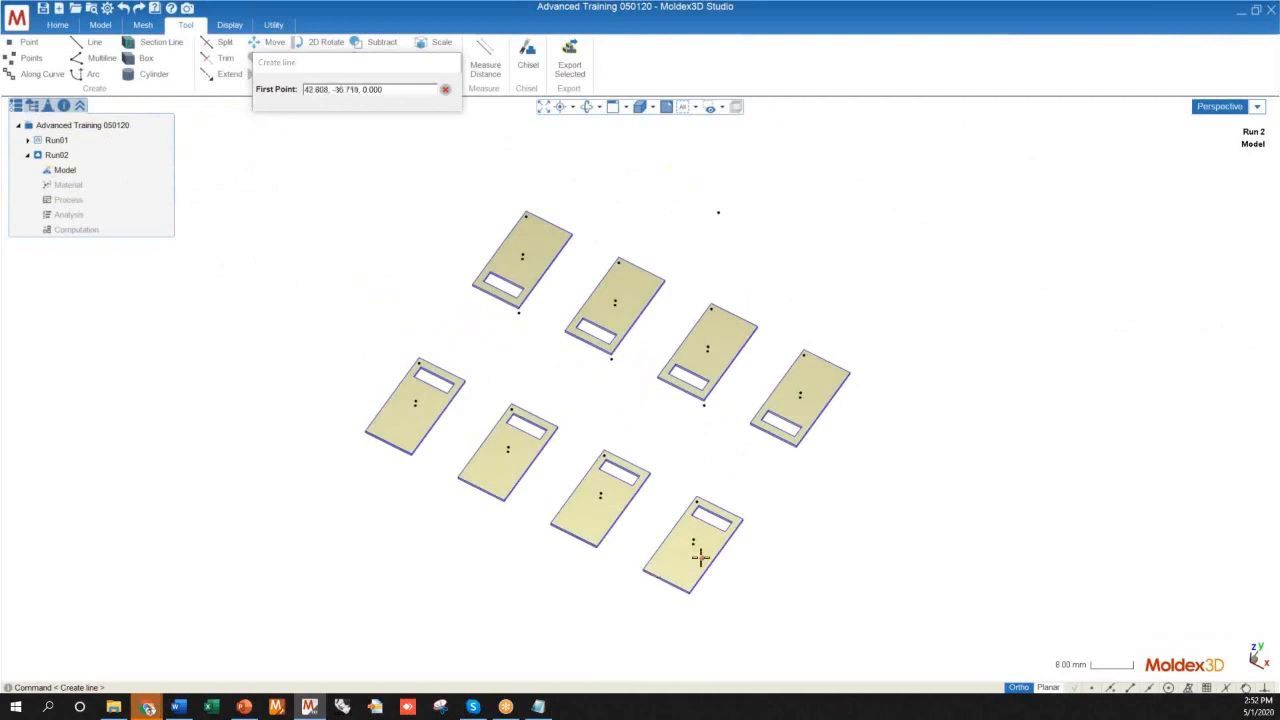
Enable point snapping and draw a 1.5 mm vertical line joining the two central points on the nearest plate
scroll(694, 554, up, 4)
scroll(700, 515, up, 5)
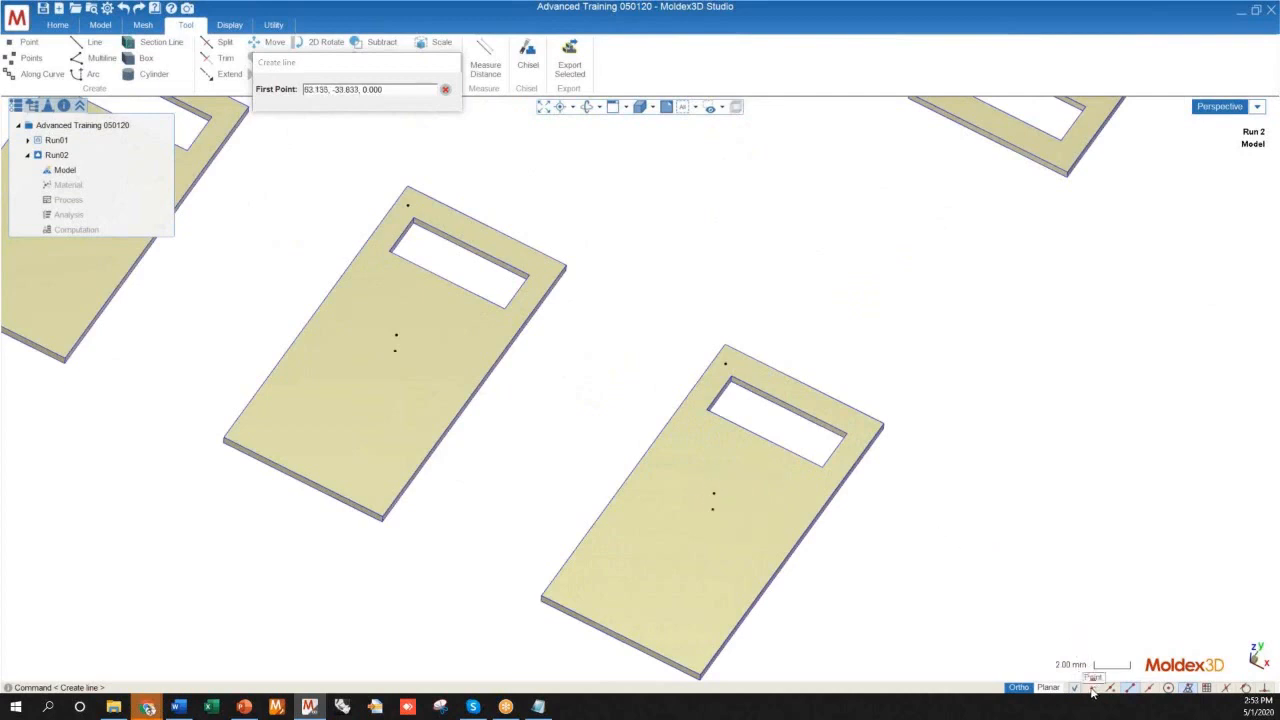
scroll(754, 557, down, 3)
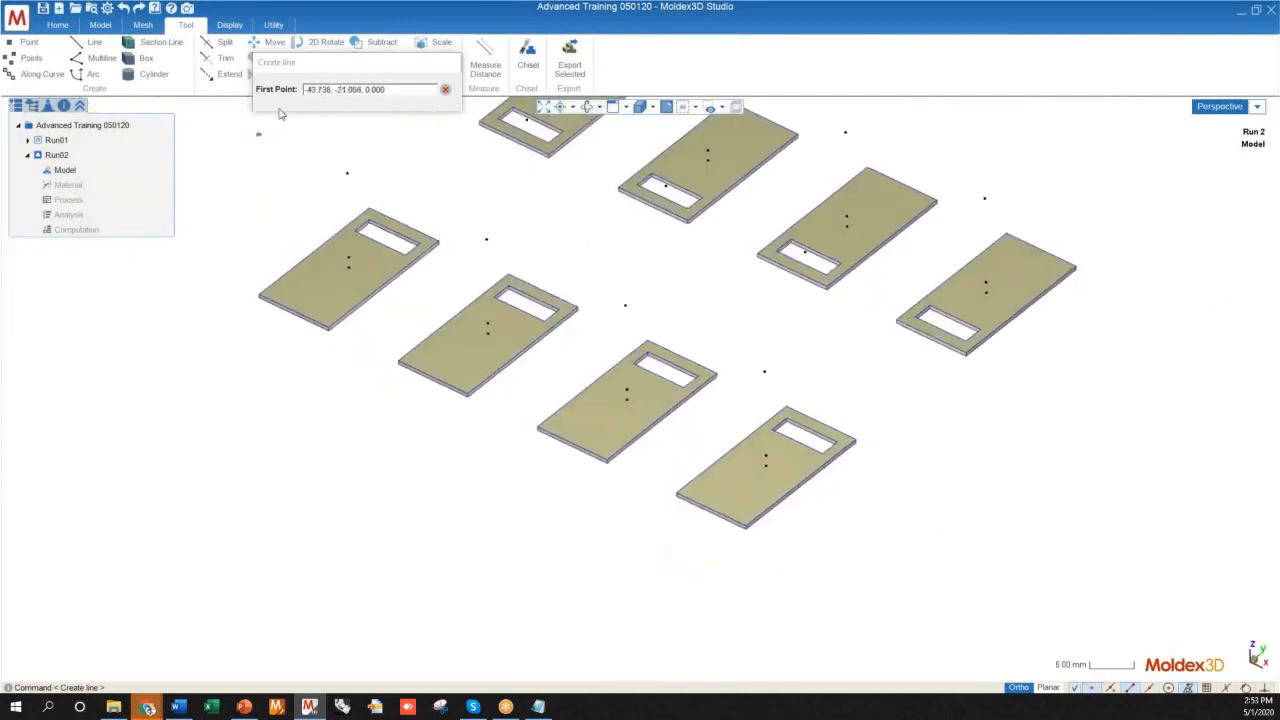
drag(317, 62, 308, 91)
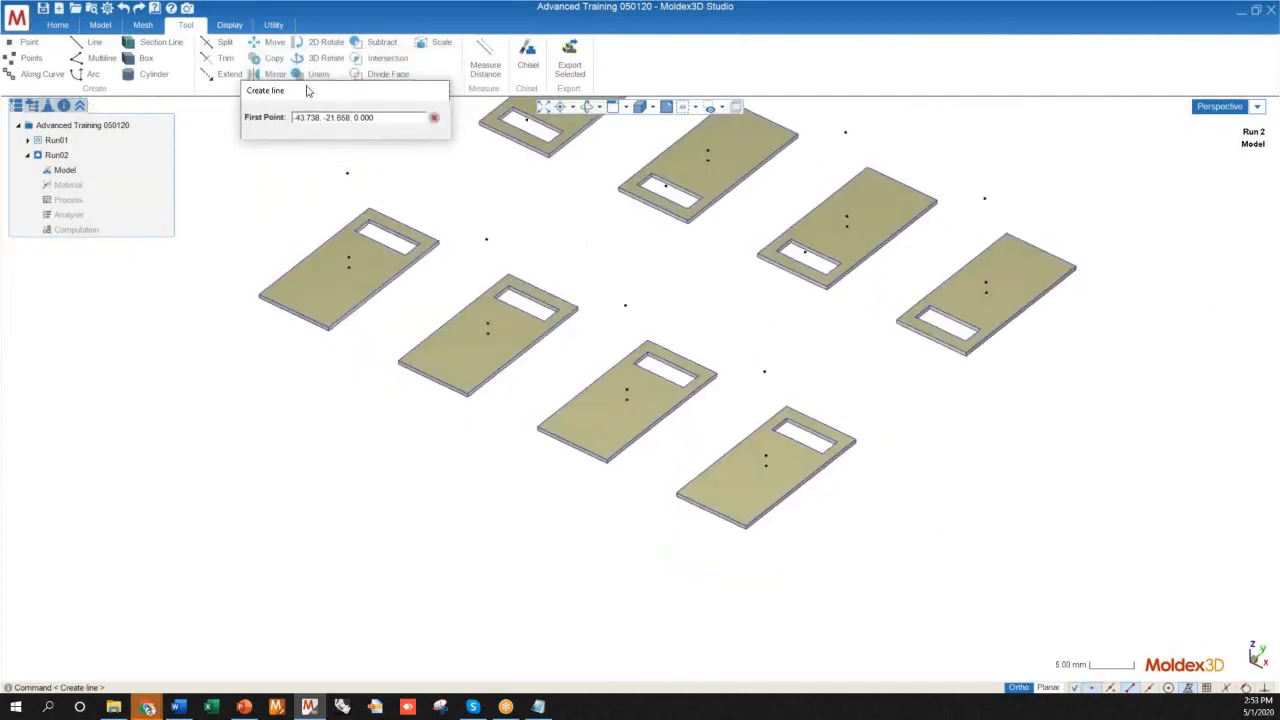
scroll(728, 488, up, 5)
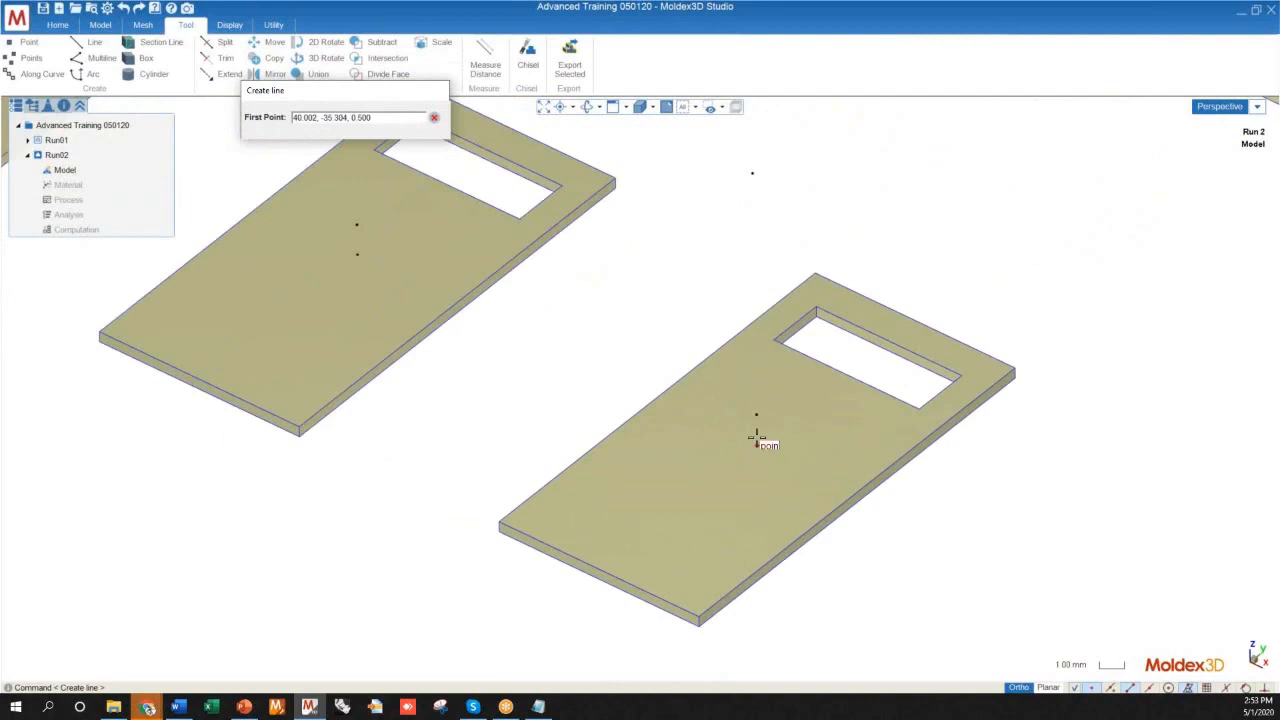
click(756, 443)
click(756, 415)
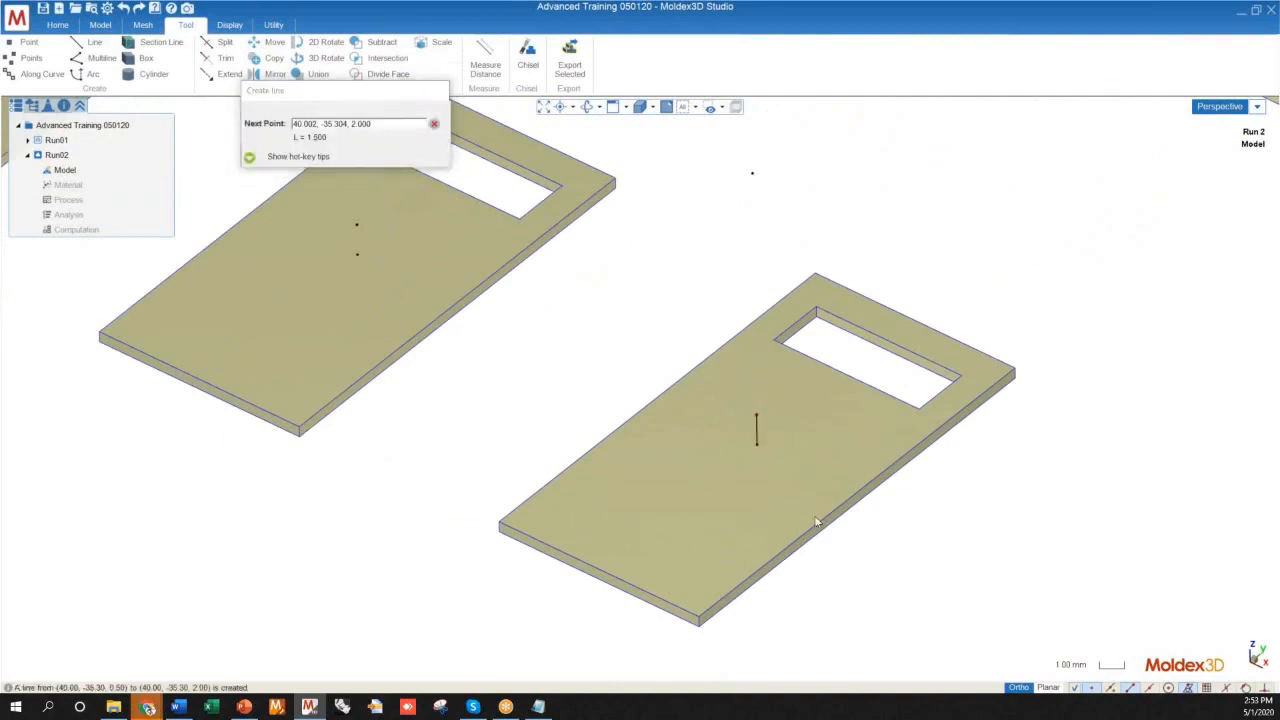
Draw a 12 mm vertical line from the short line's upper end to the point directly above, and end the command
scroll(884, 568, down, 2)
scroll(884, 568, down, 2)
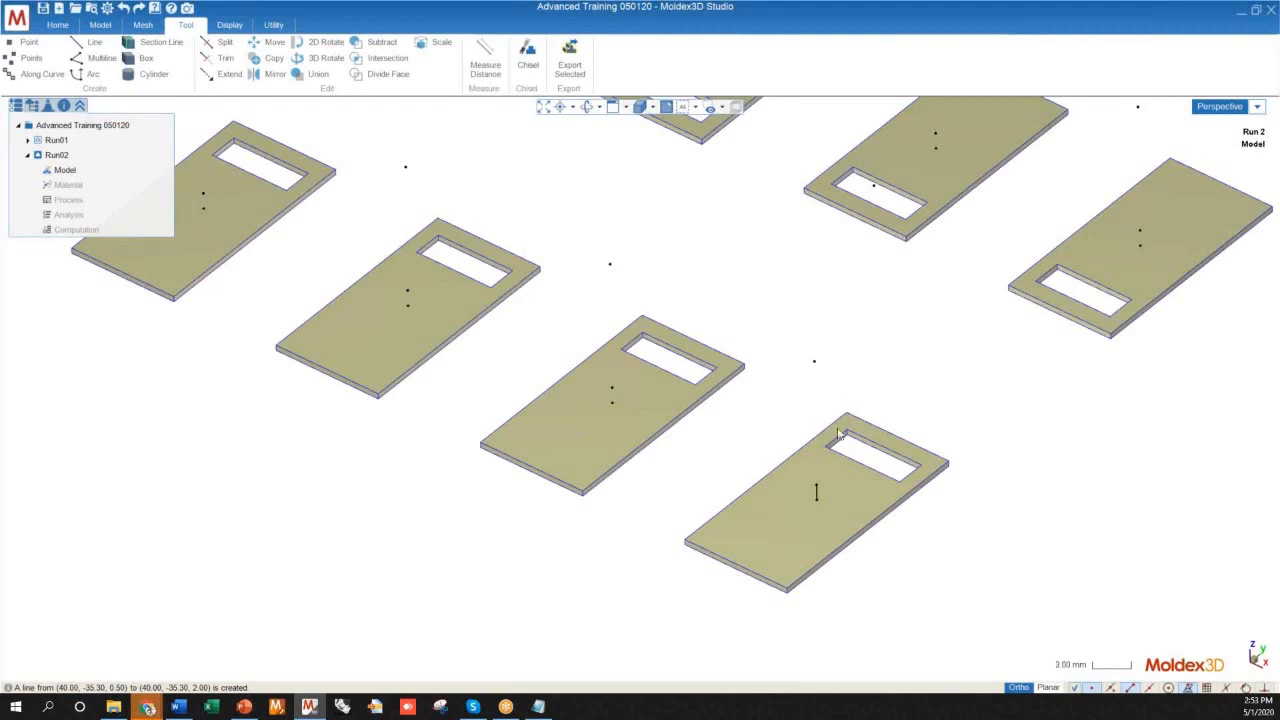
scroll(814, 427, up, 1)
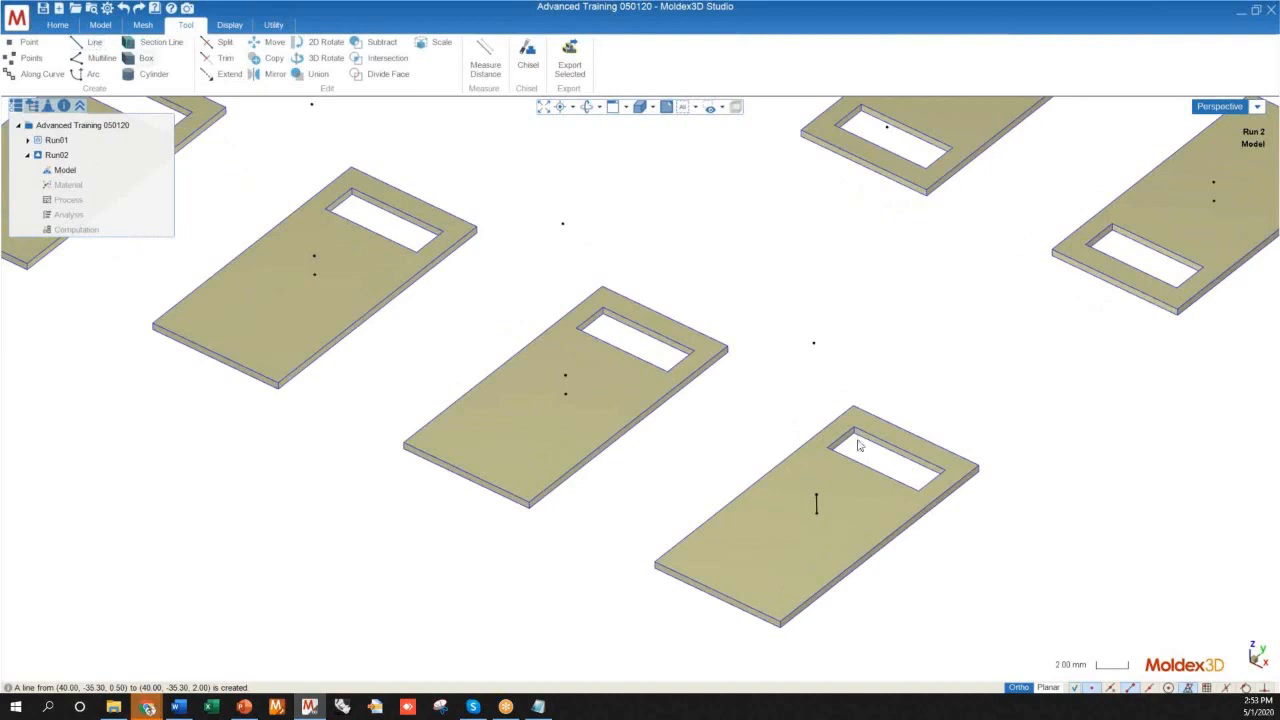
scroll(858, 445, down, 4)
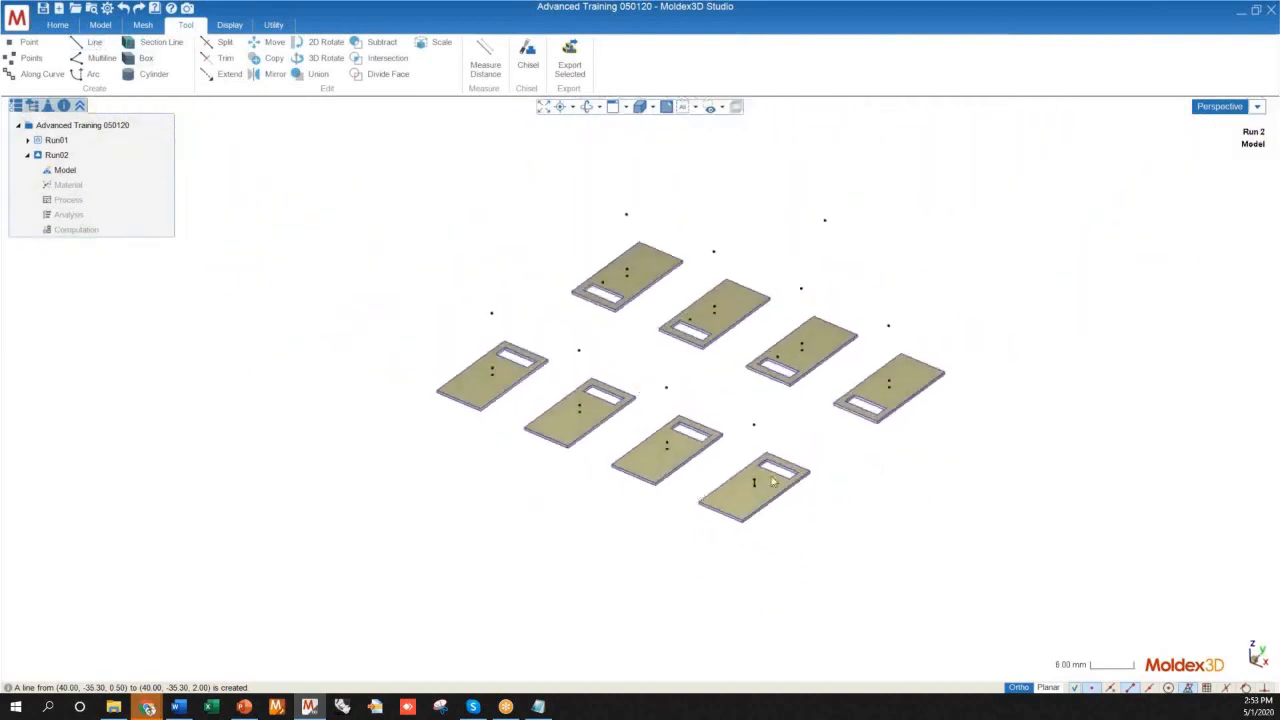
scroll(772, 482, up, 5)
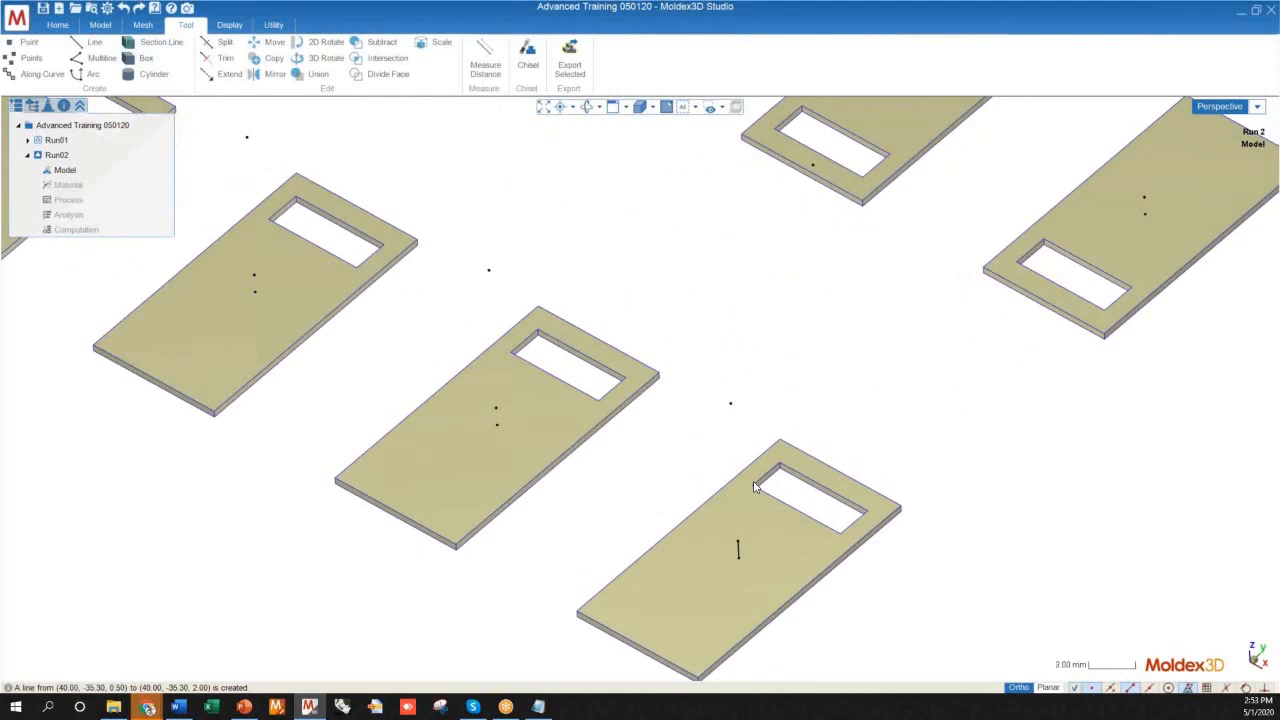
scroll(755, 487, down, 5)
mouse_move(755, 487)
middle_down()
mouse_move(663, 480)
mouse_move(737, 495)
middle_up()
scroll(709, 525, up, 5)
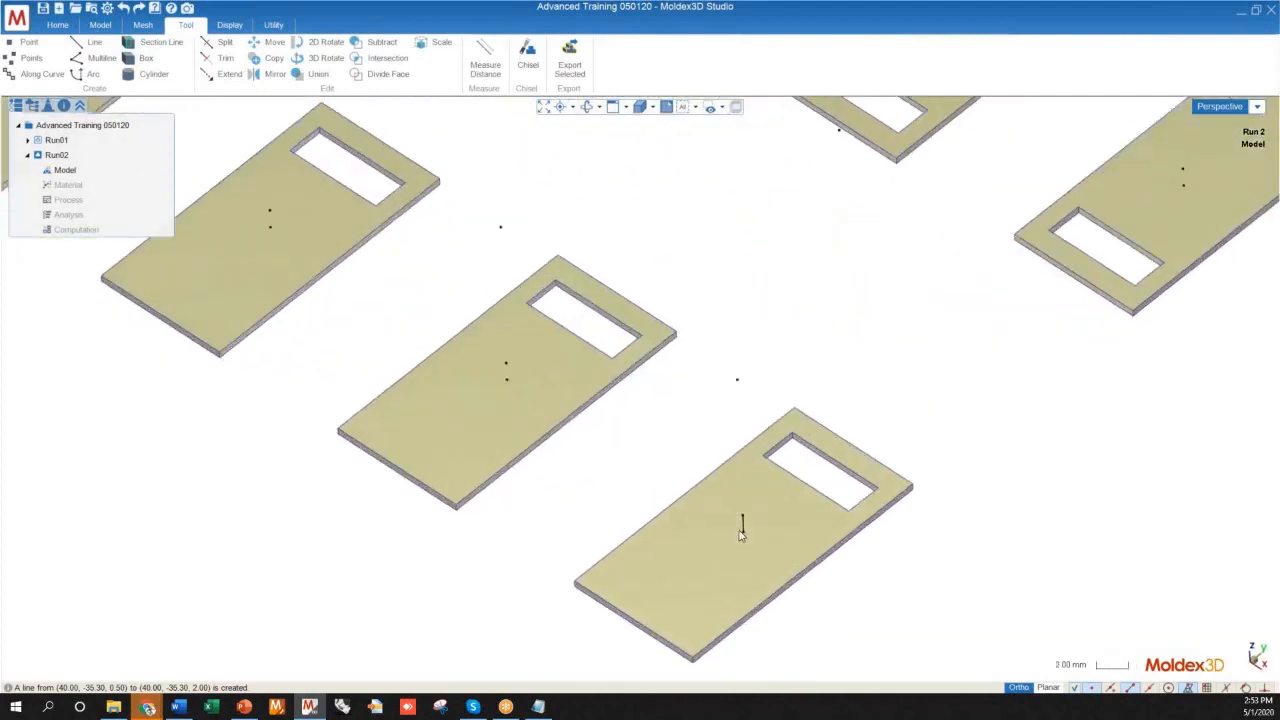
key(Return)
scroll(740, 519, up, 4)
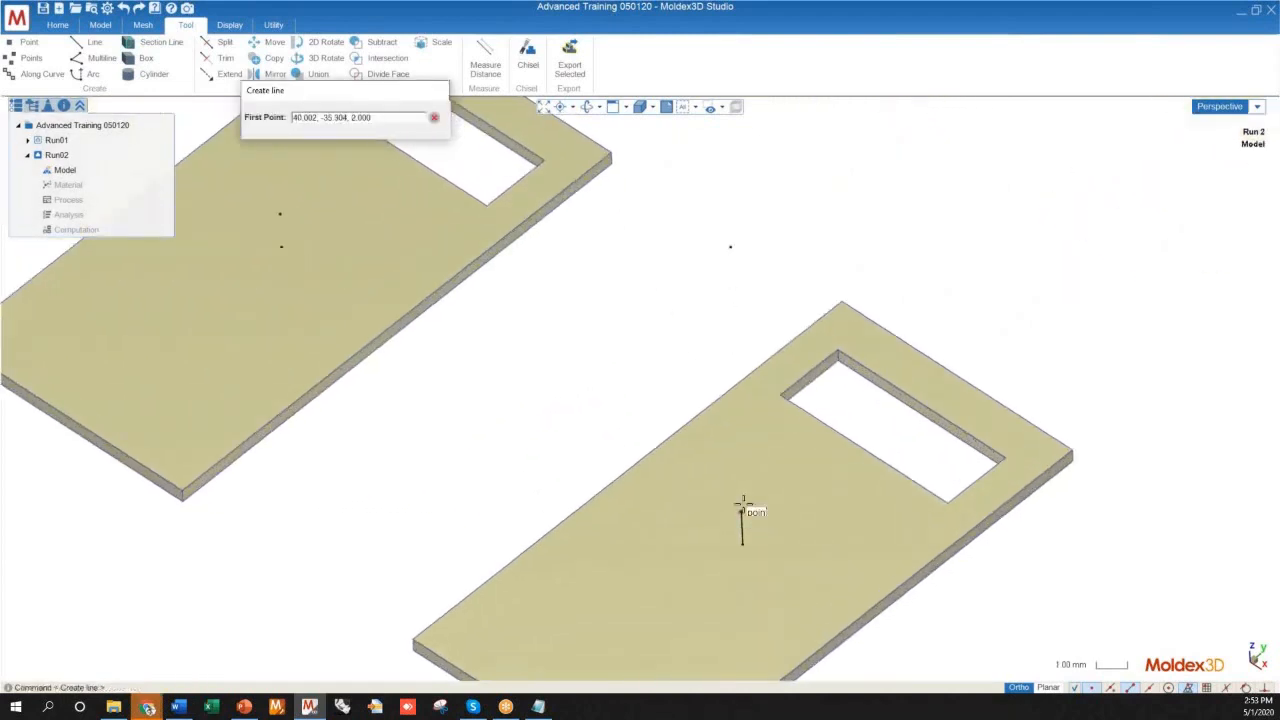
click(742, 512)
click(732, 250)
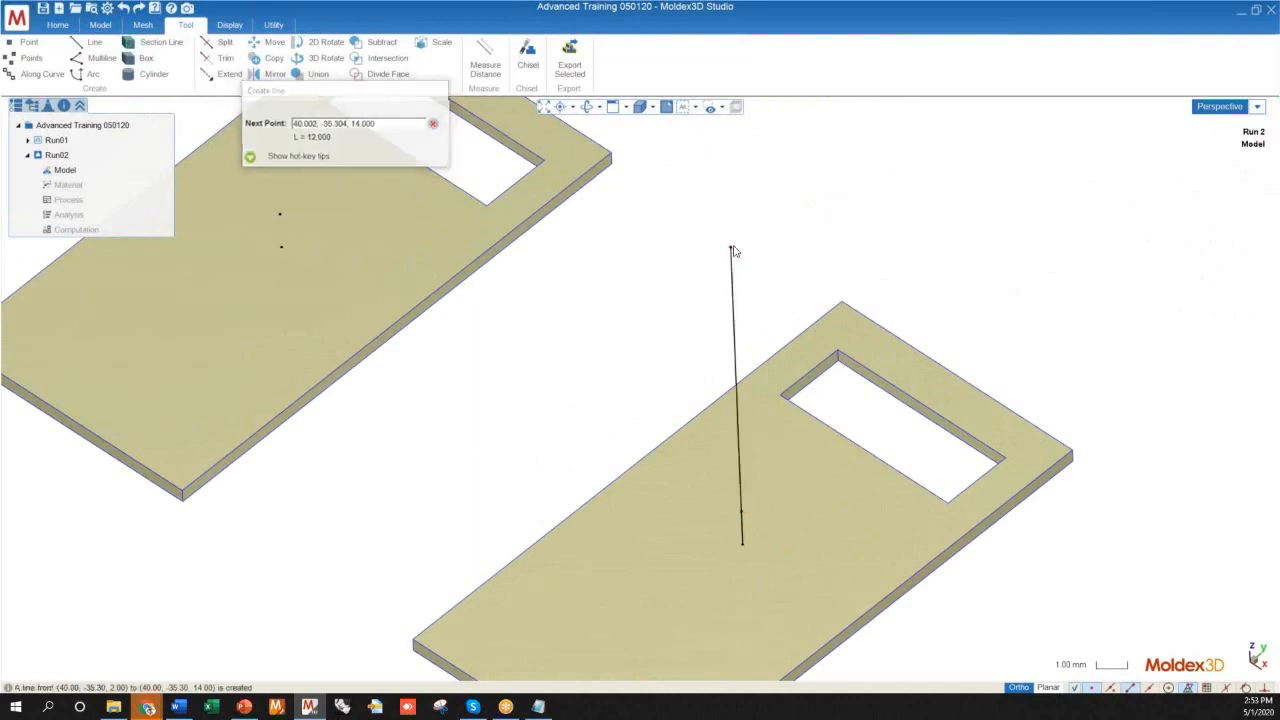
key(Escape)
Select both vertical lines and start copying them, taking the short line's lower endpoint as the reference point
scroll(738, 540, up, 5)
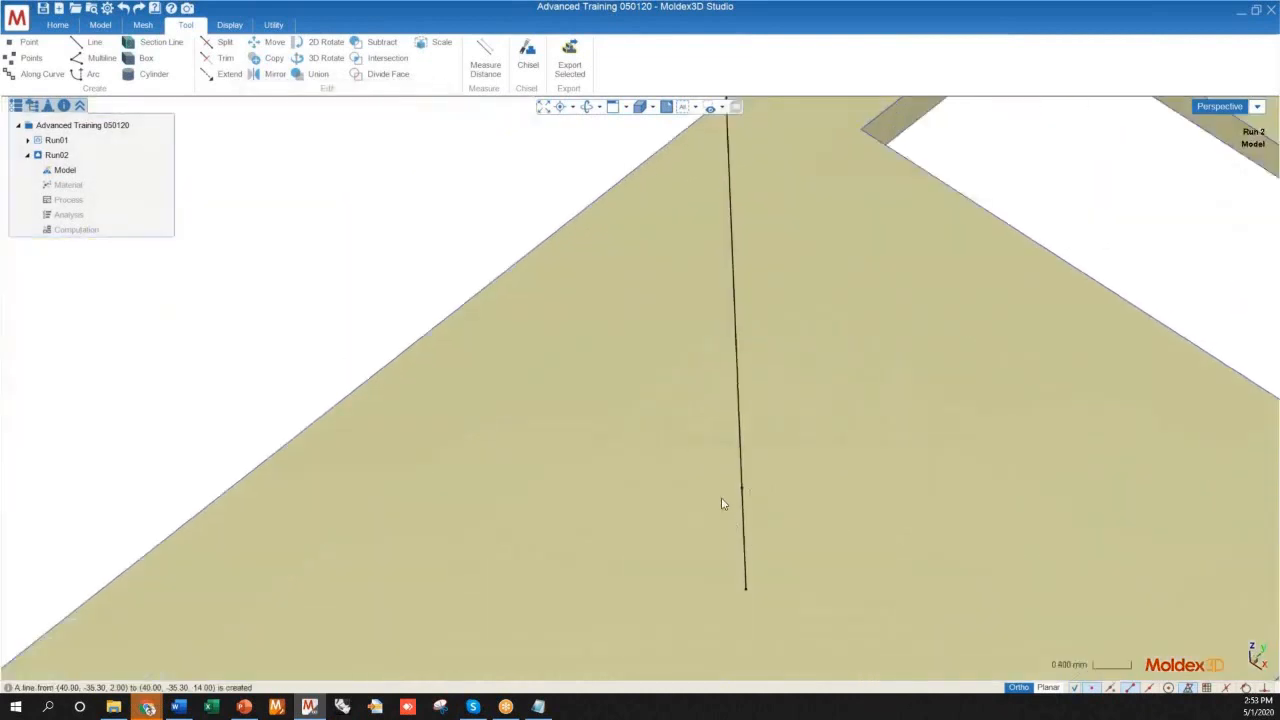
scroll(733, 509, down, 3)
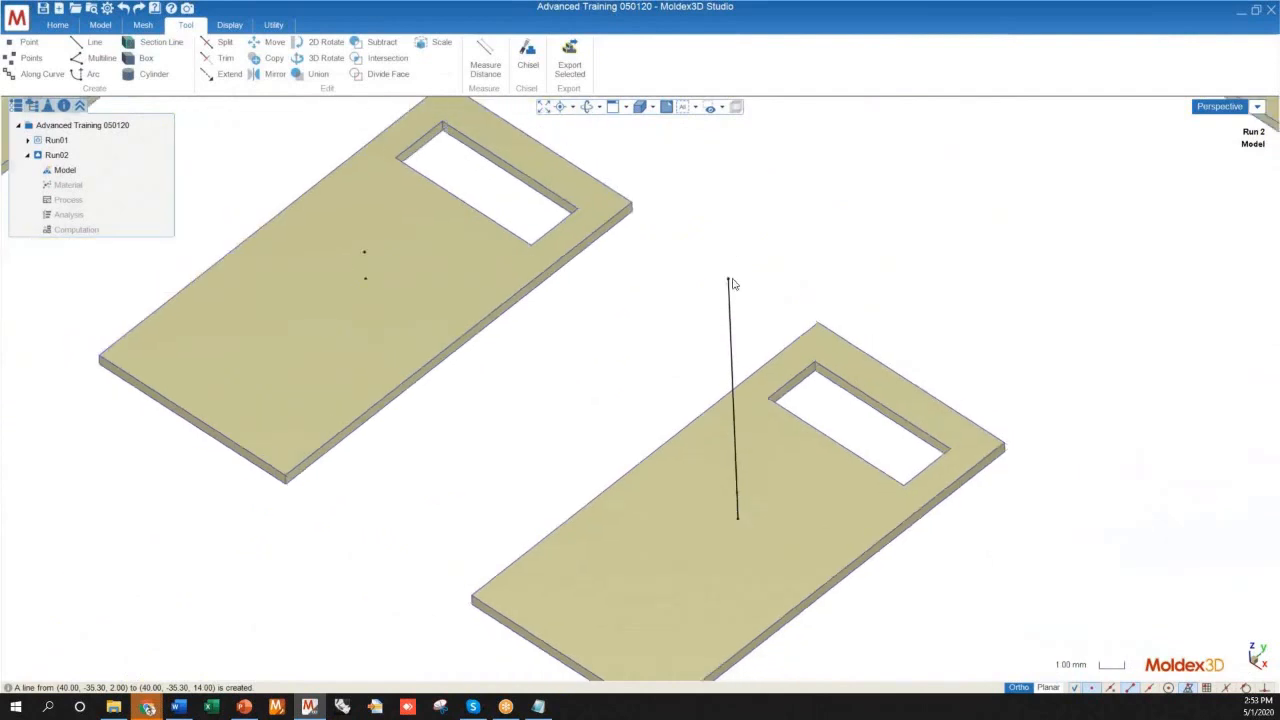
scroll(728, 281, down, 6)
middle_drag(738, 491, 633, 437)
scroll(631, 437, down, 3)
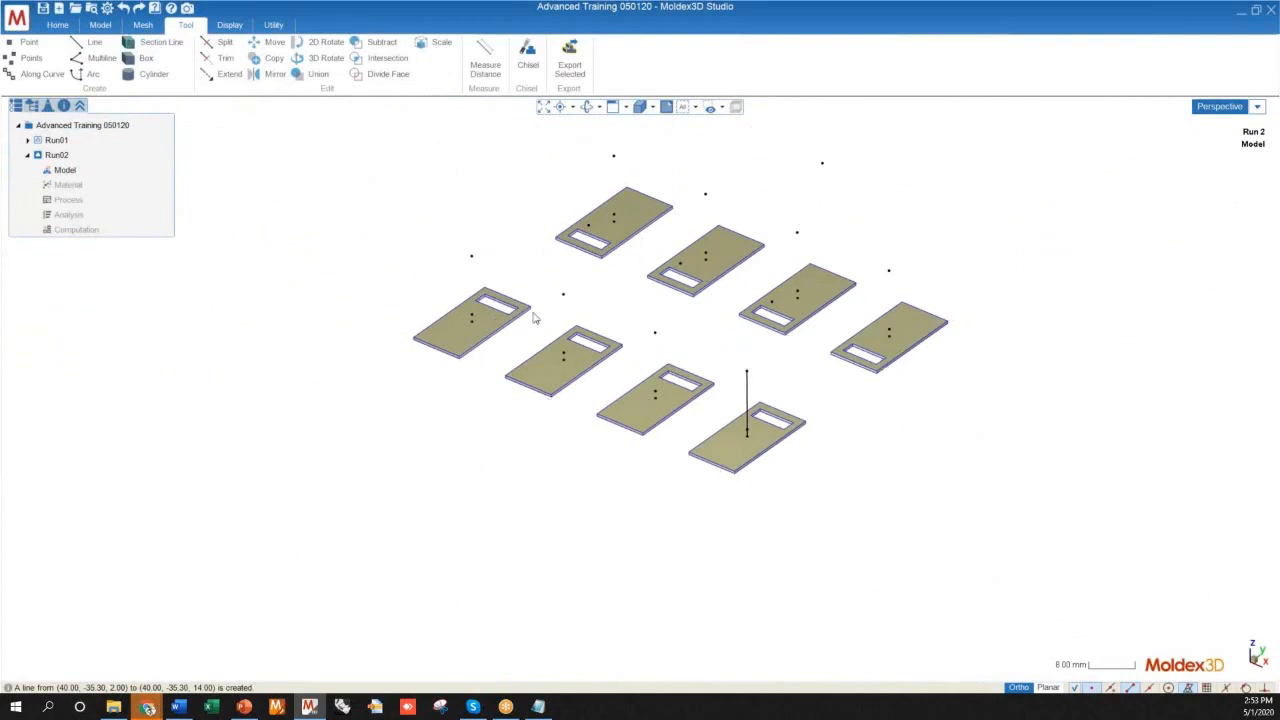
scroll(744, 437, up, 6)
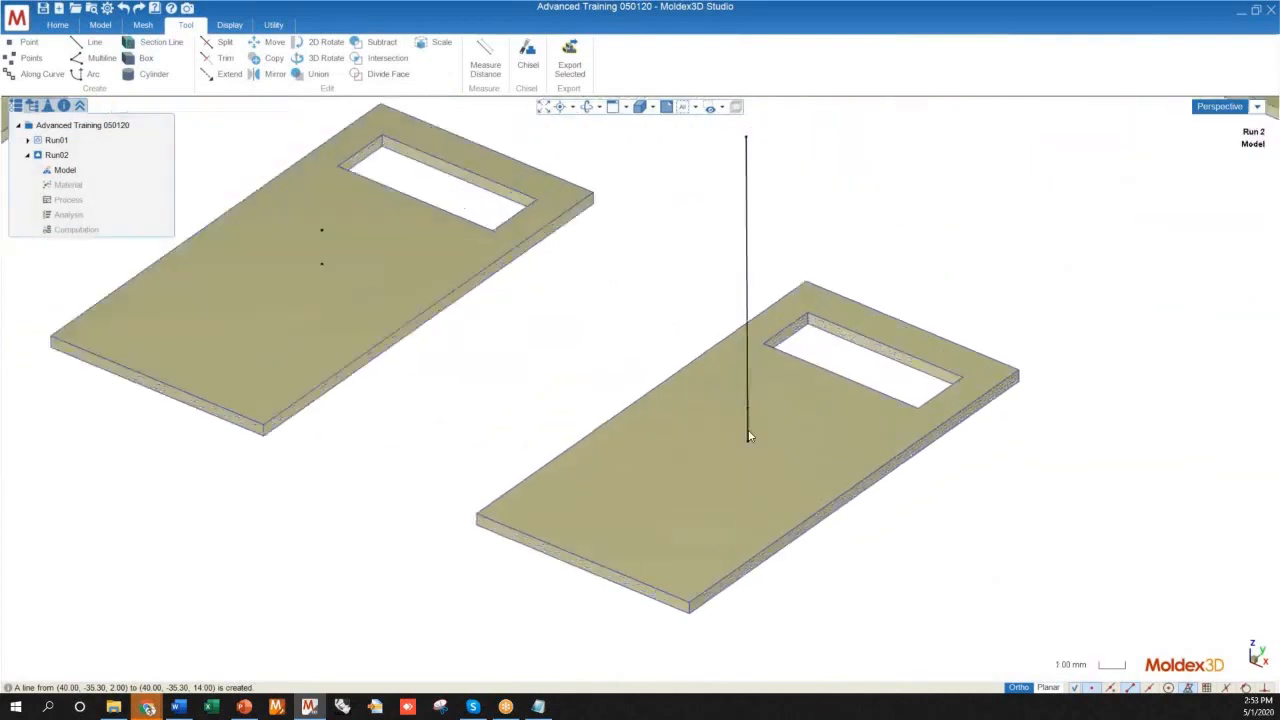
click(746, 430)
click(805, 449)
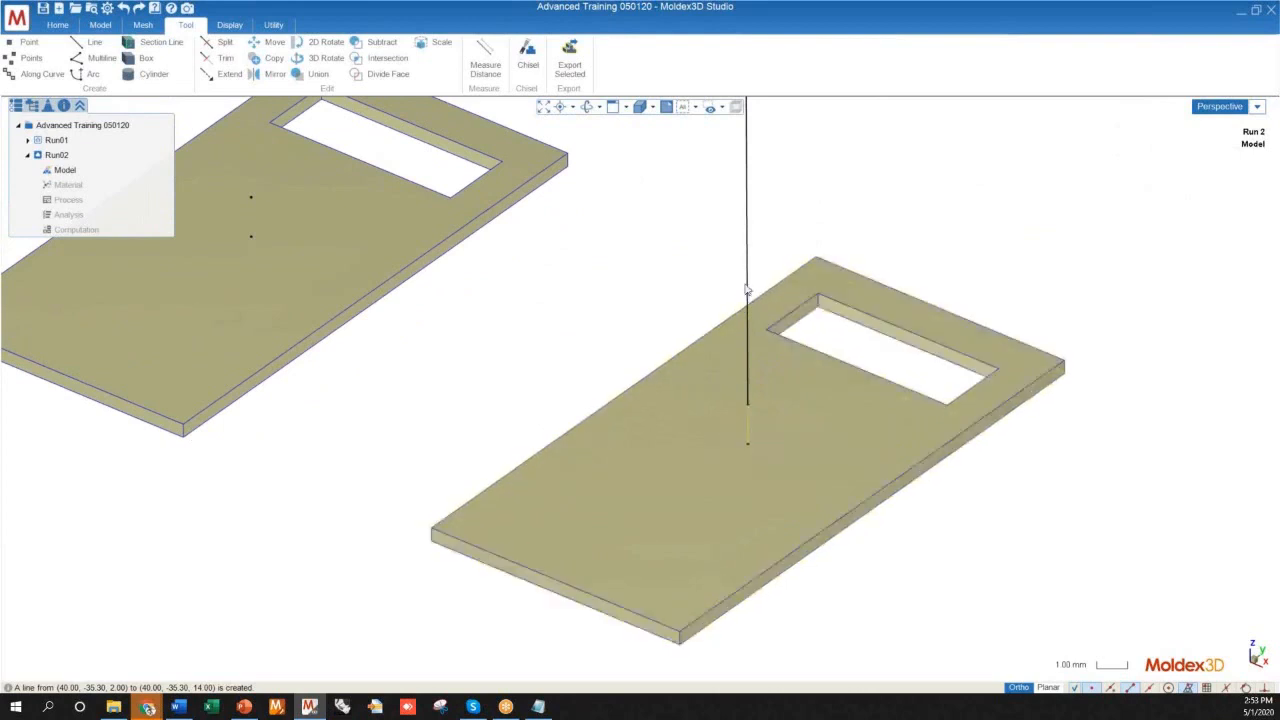
right_click(746, 334)
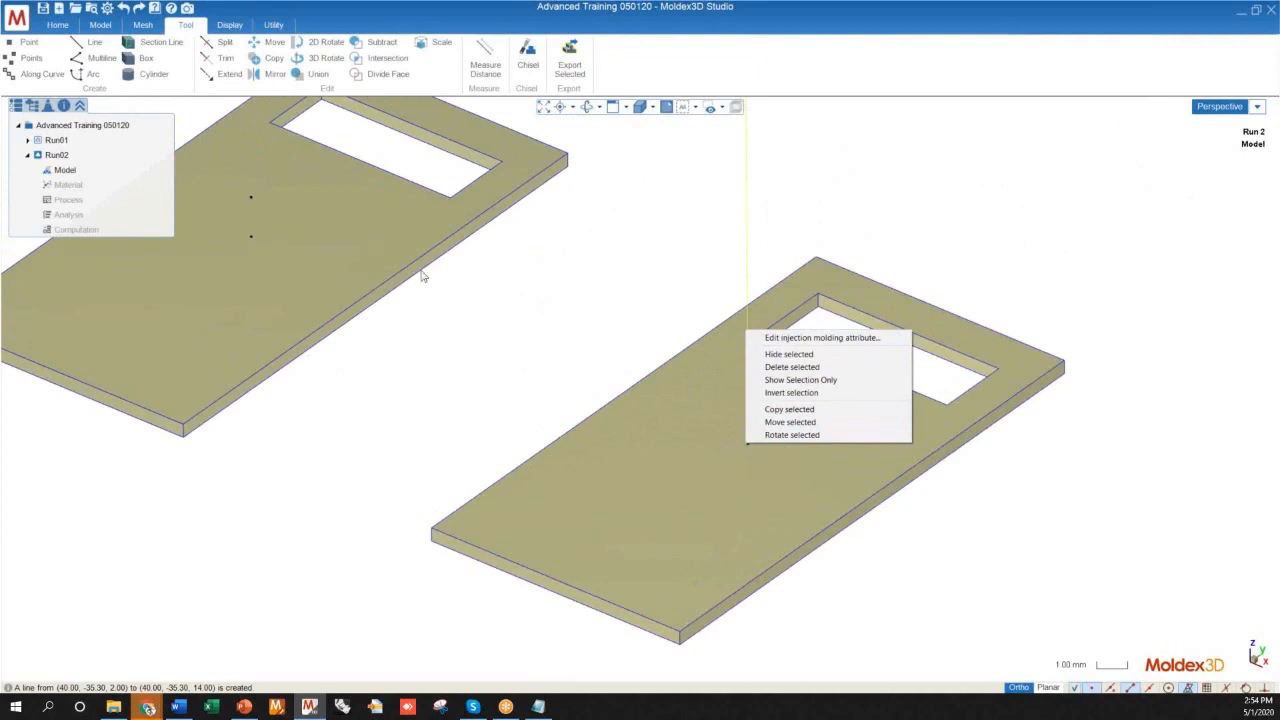
click(789, 409)
scroll(760, 460, down, 2)
click(754, 456)
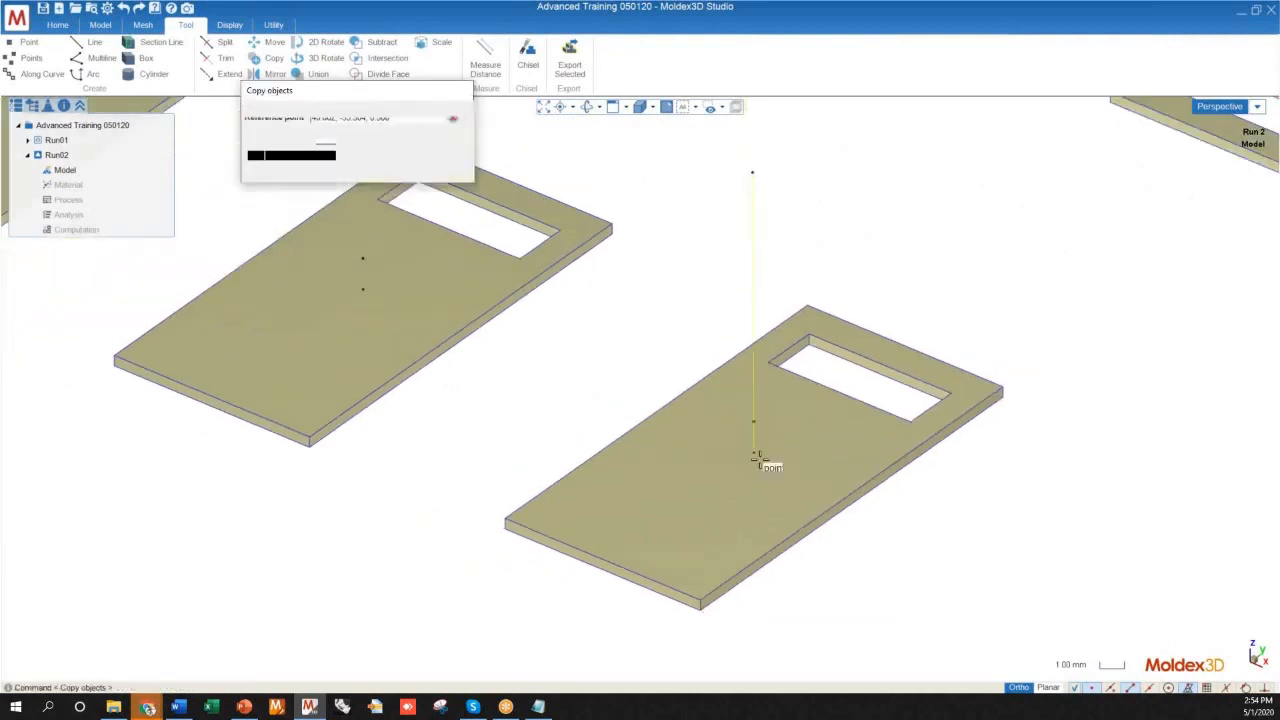
Turn on Consecutive Copy and place copies at the lower points of the next two plates in the same row
scroll(528, 366, down, 2)
scroll(466, 360, up, 5)
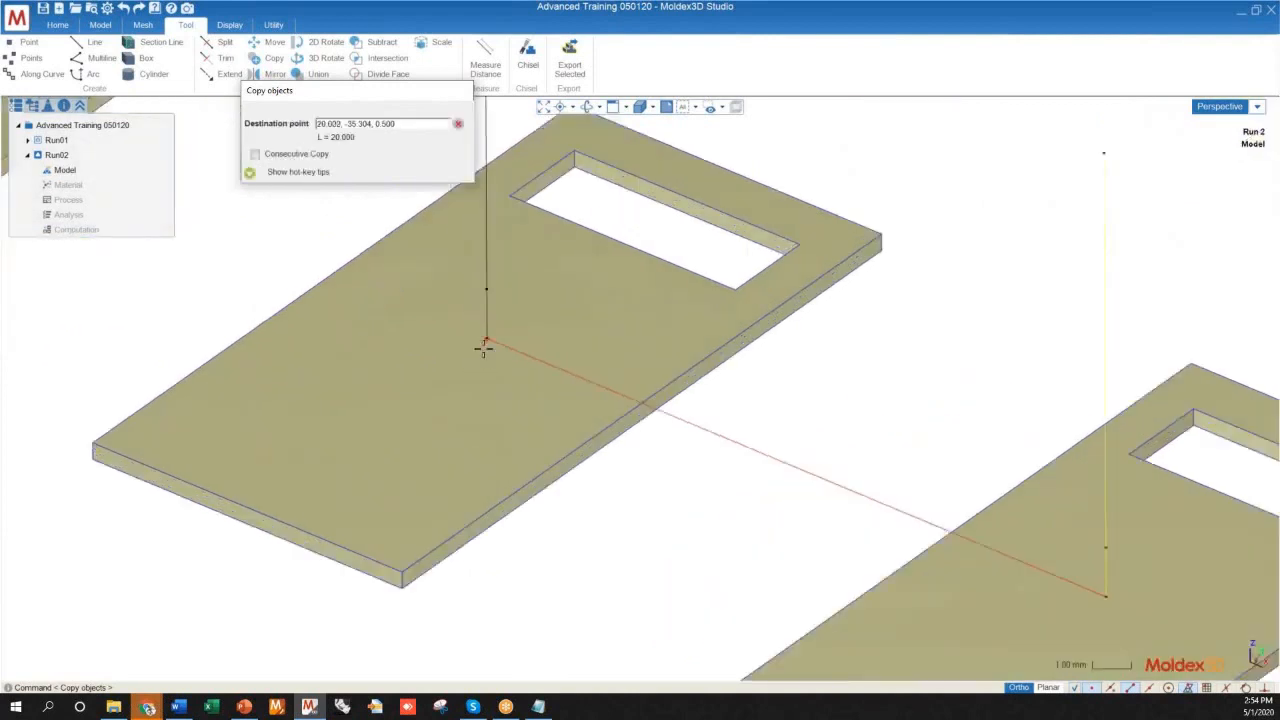
scroll(726, 451, down, 2)
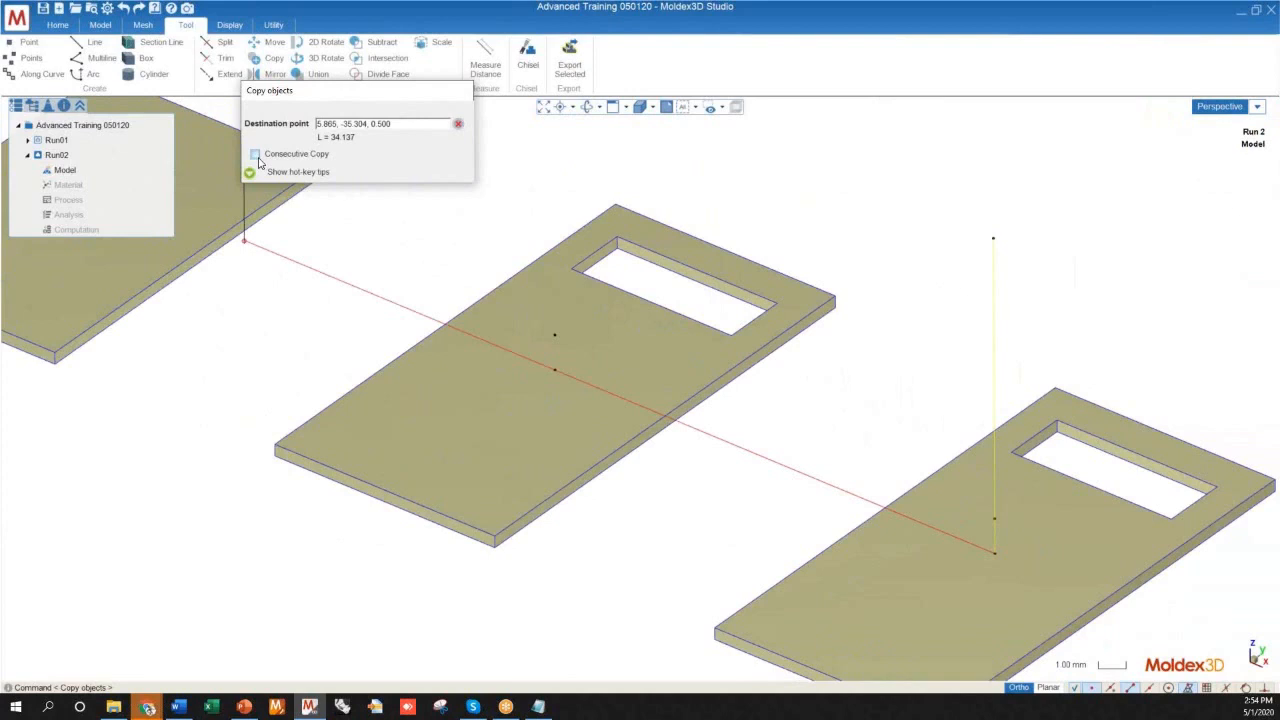
scroll(759, 509, down, 2)
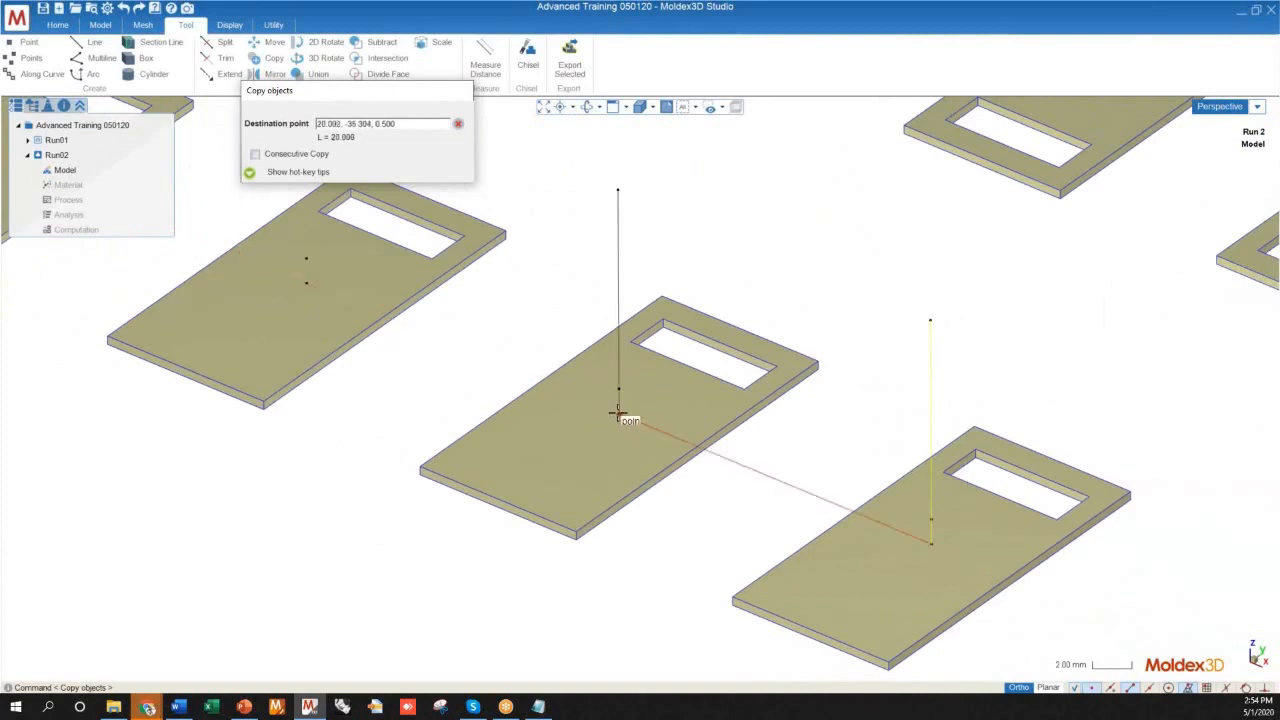
scroll(863, 491, down, 4)
scroll(689, 437, up, 1)
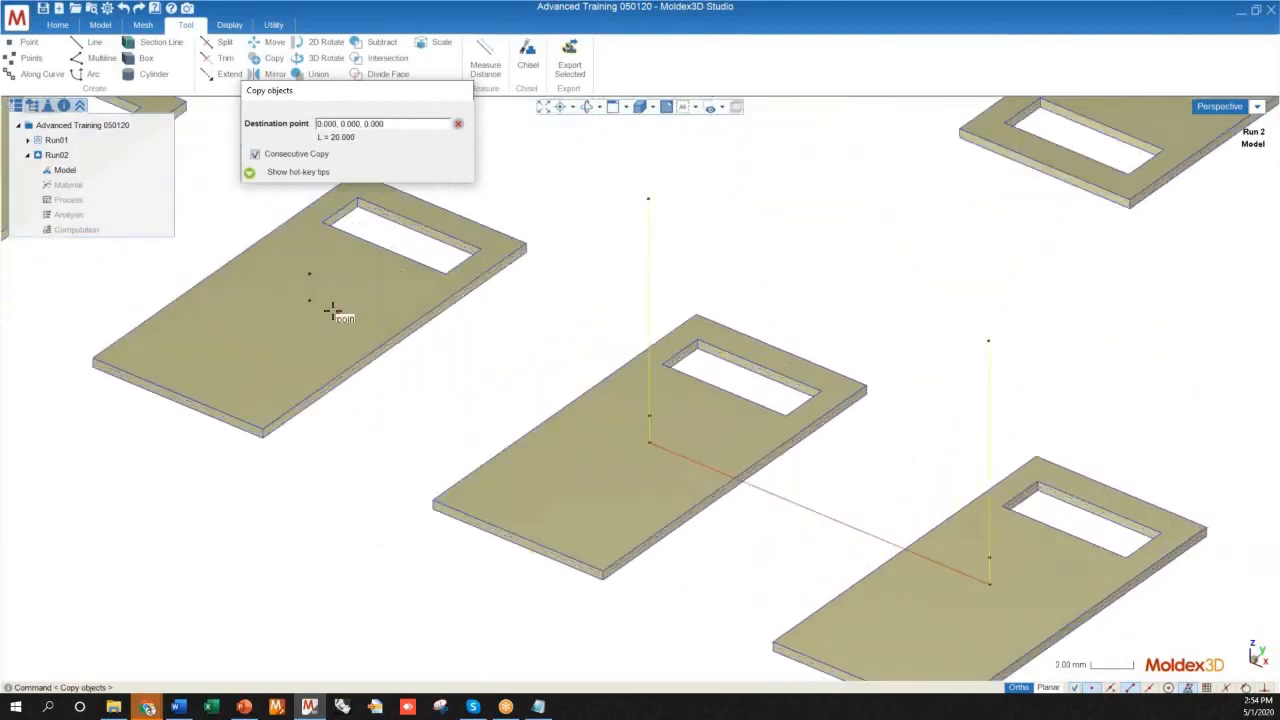
click(311, 302)
scroll(783, 571, down, 5)
scroll(444, 428, up, 2)
scroll(443, 427, up, 1)
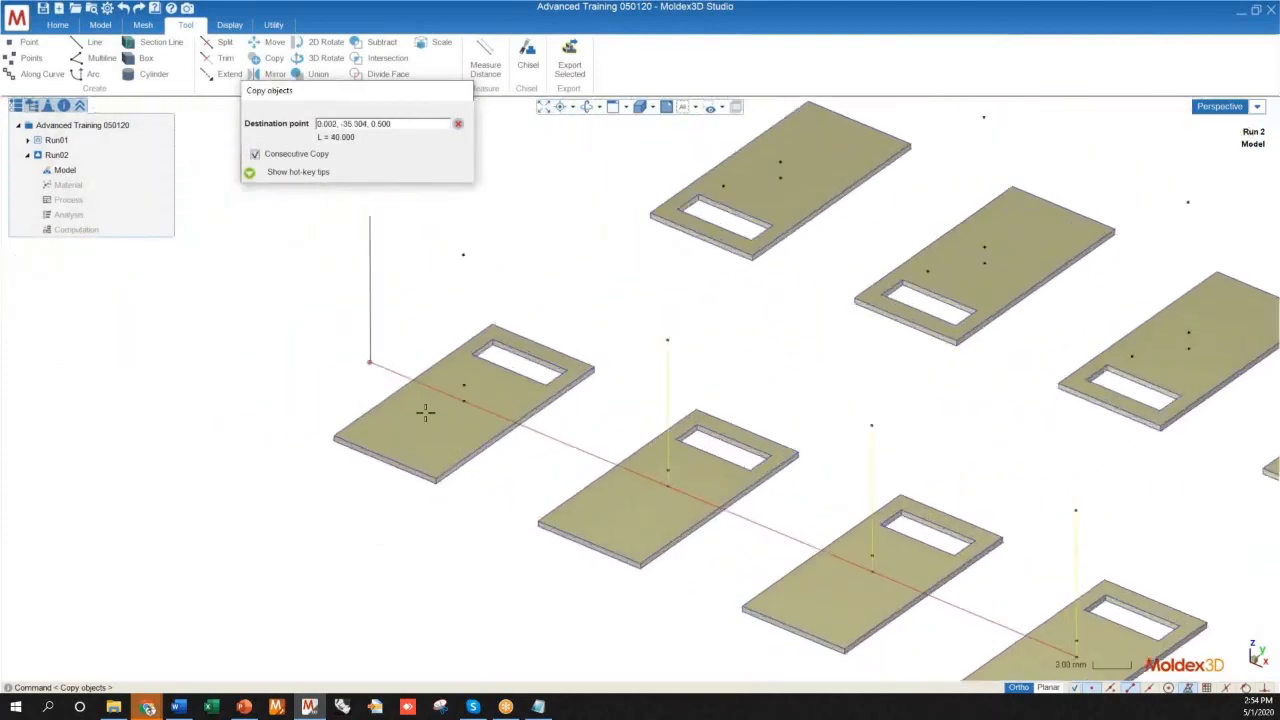
Place copies of both vertical lines at the lower points of the row's last plate and the four plates opposite, and end the command
click(463, 400)
click(780, 180)
click(984, 263)
scroll(381, 327, down, 2)
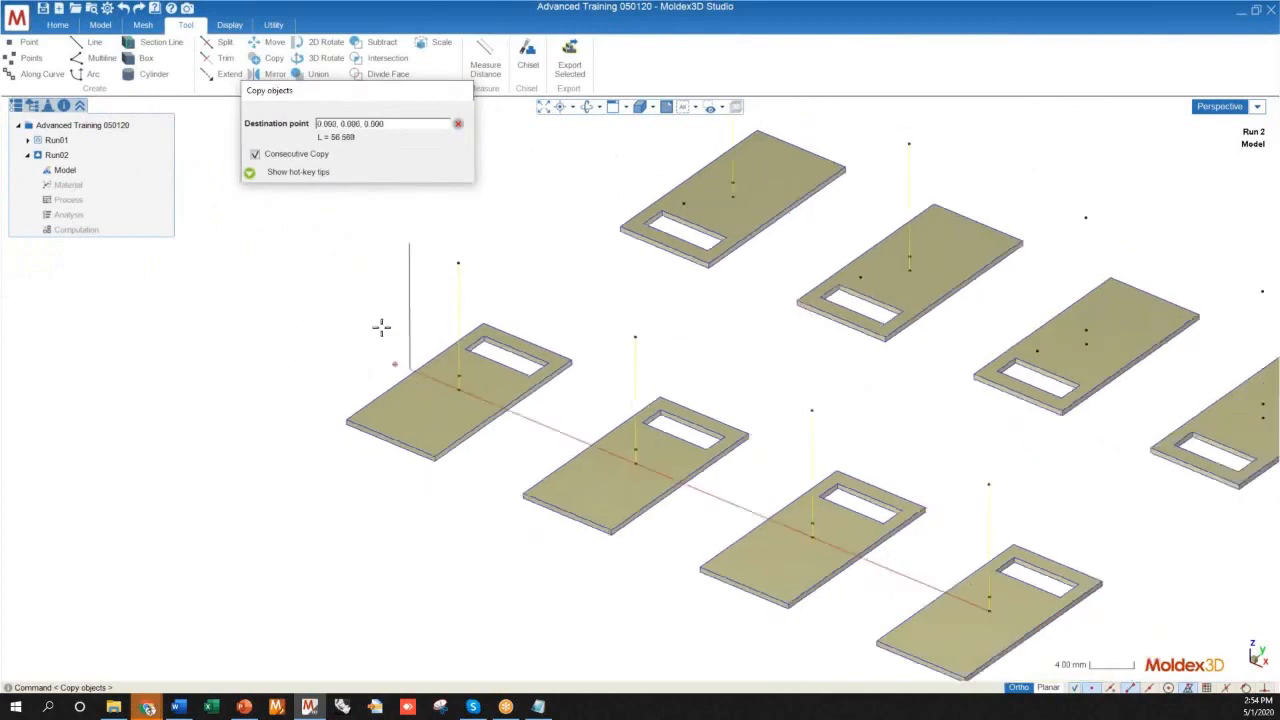
scroll(866, 366, down, 2)
scroll(757, 309, up, 5)
click(1010, 424)
scroll(940, 466, down, 3)
middle_drag(915, 469, 946, 484)
scroll(823, 531, up, 4)
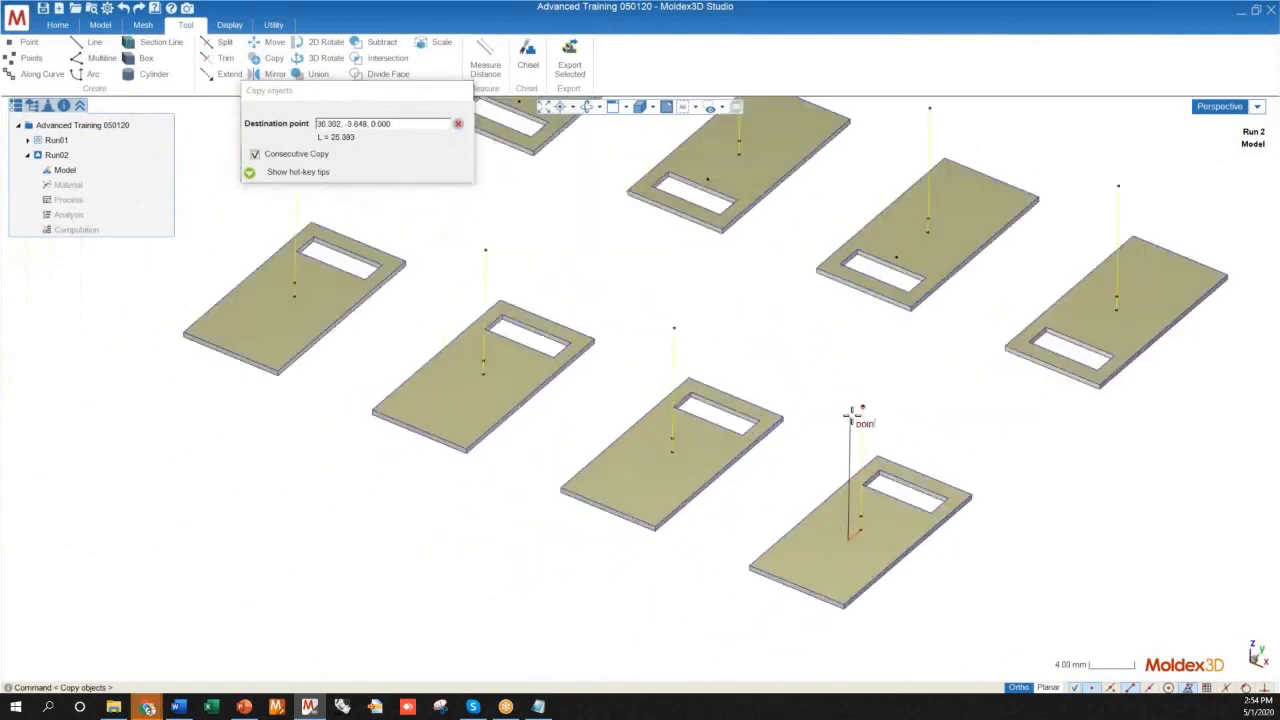
scroll(900, 450, down, 2)
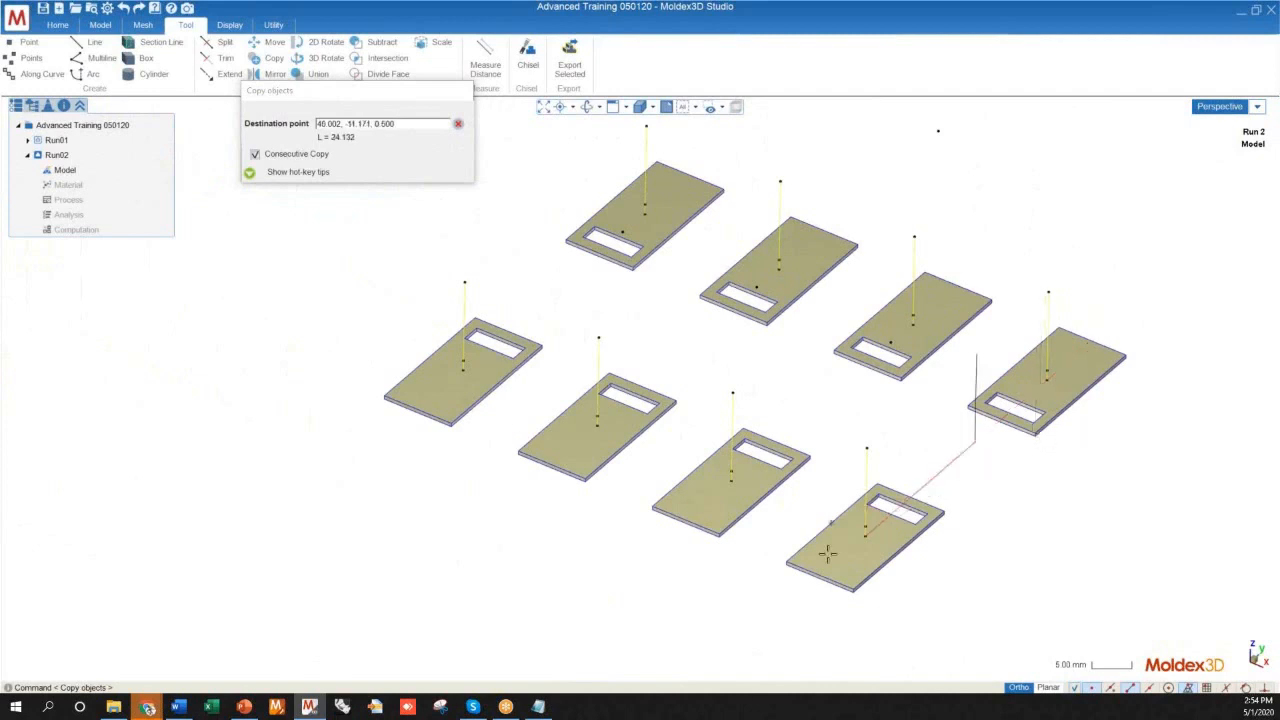
middle_drag(691, 511, 837, 552)
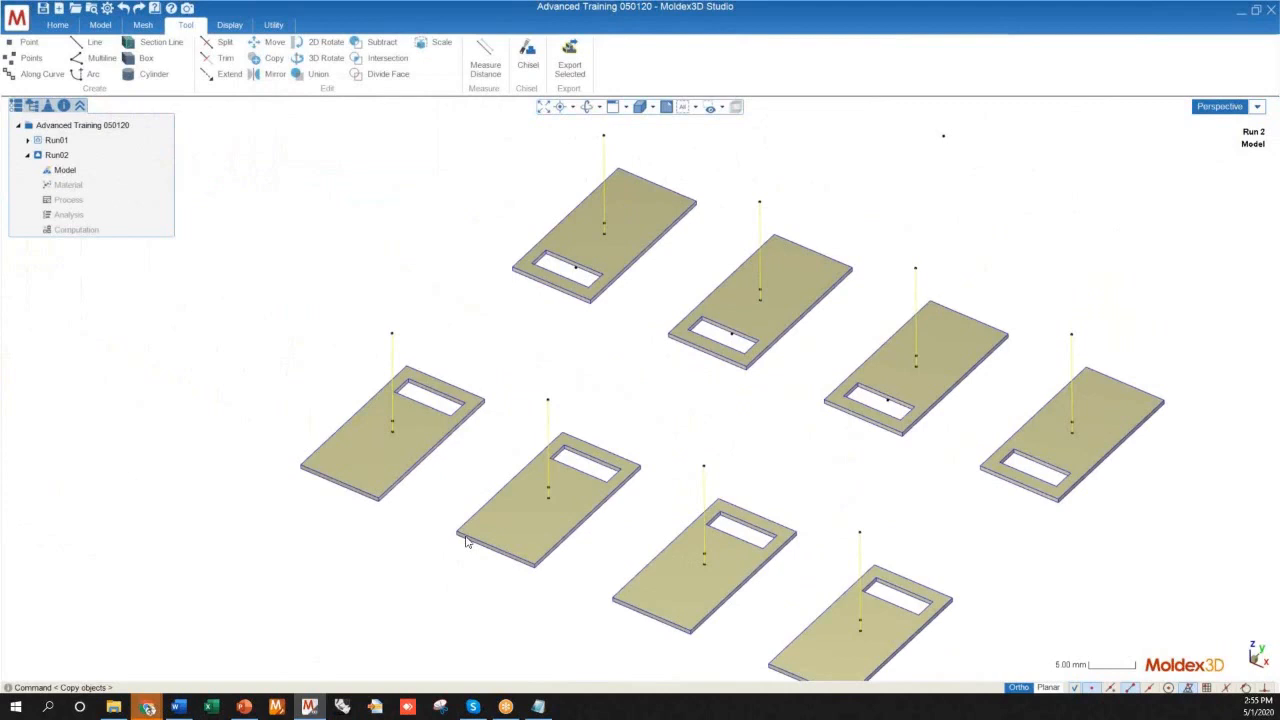
Examine the eight-plate layout from above and at an angle, checking the copied vertical lines and the remaining unconnected runner points
scroll(628, 500, down, 5)
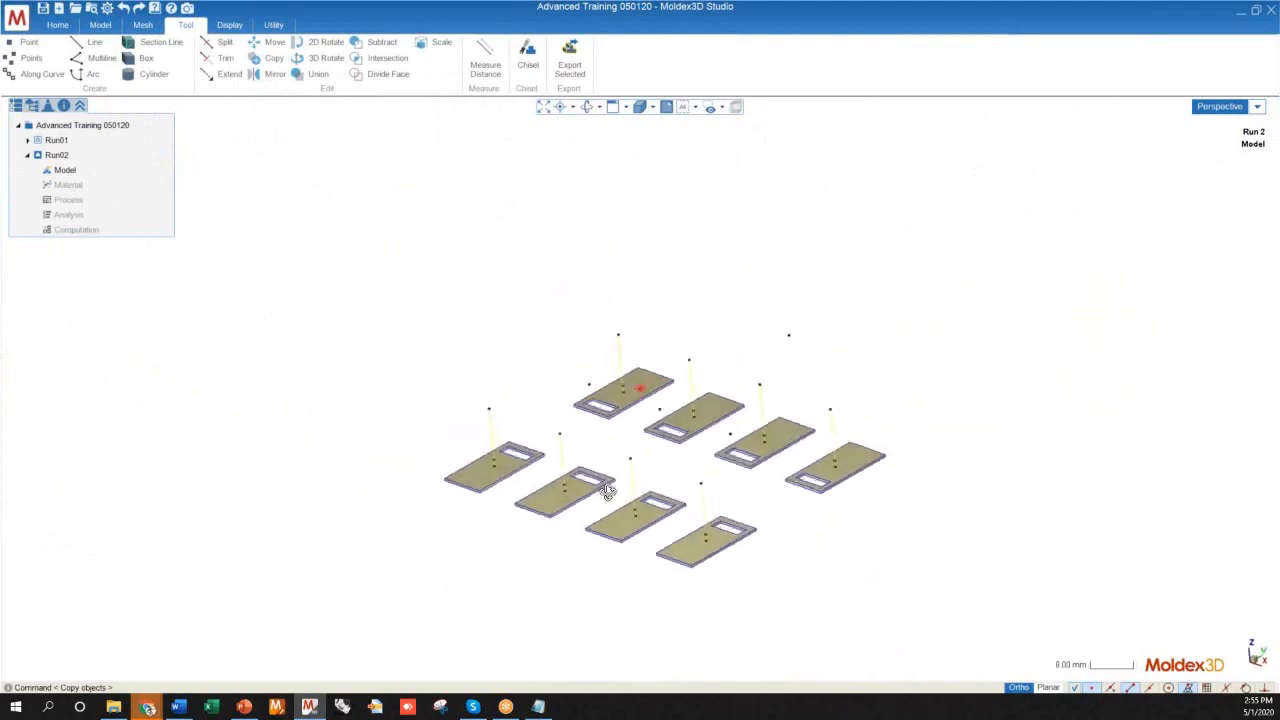
middle_drag(607, 492, 631, 563)
middle_drag(630, 516, 577, 457)
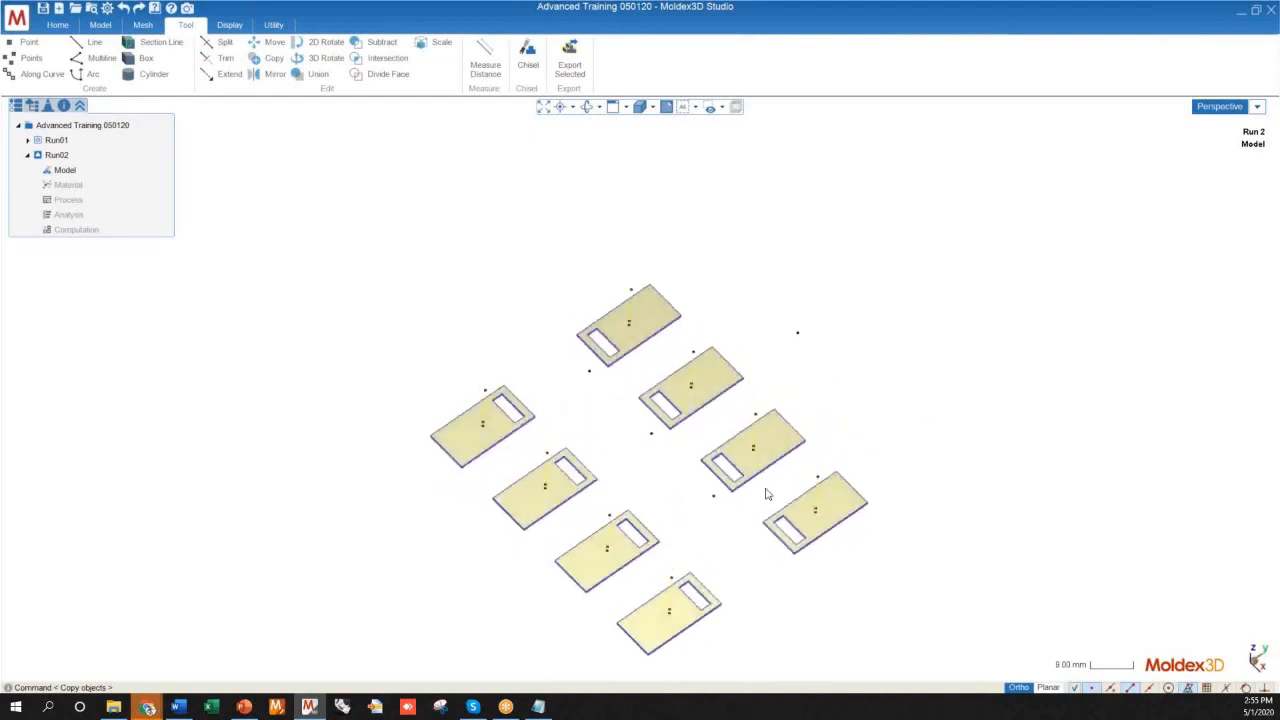
middle_drag(466, 343, 669, 439)
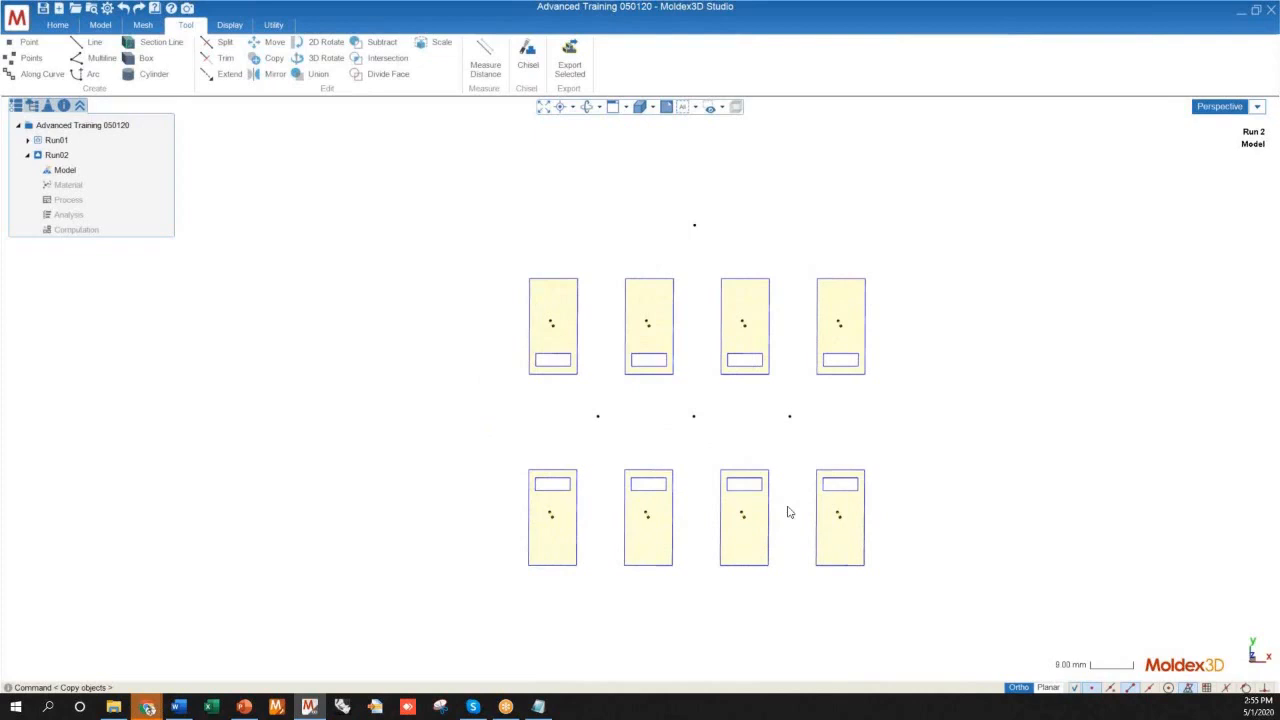
middle_drag(740, 527, 525, 440)
scroll(688, 465, down, 2)
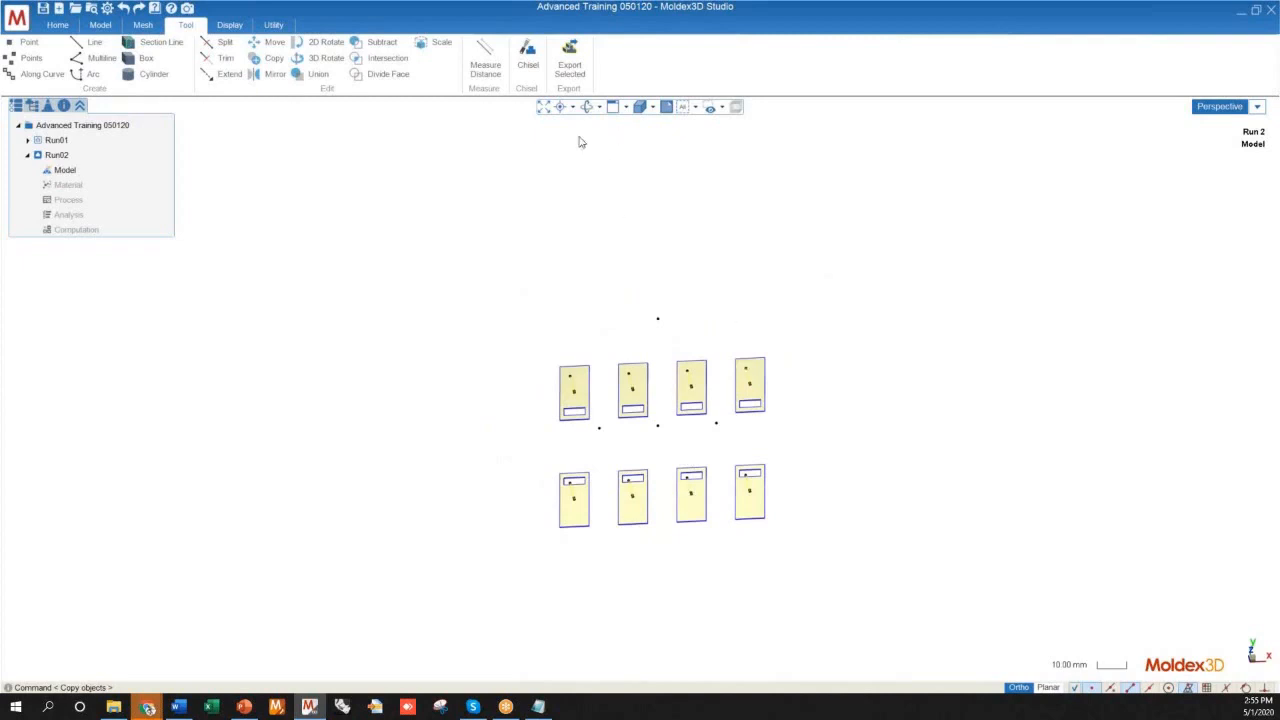
mouse_move(602, 302)
middle_down()
mouse_move(651, 166)
mouse_move(706, 263)
middle_up()
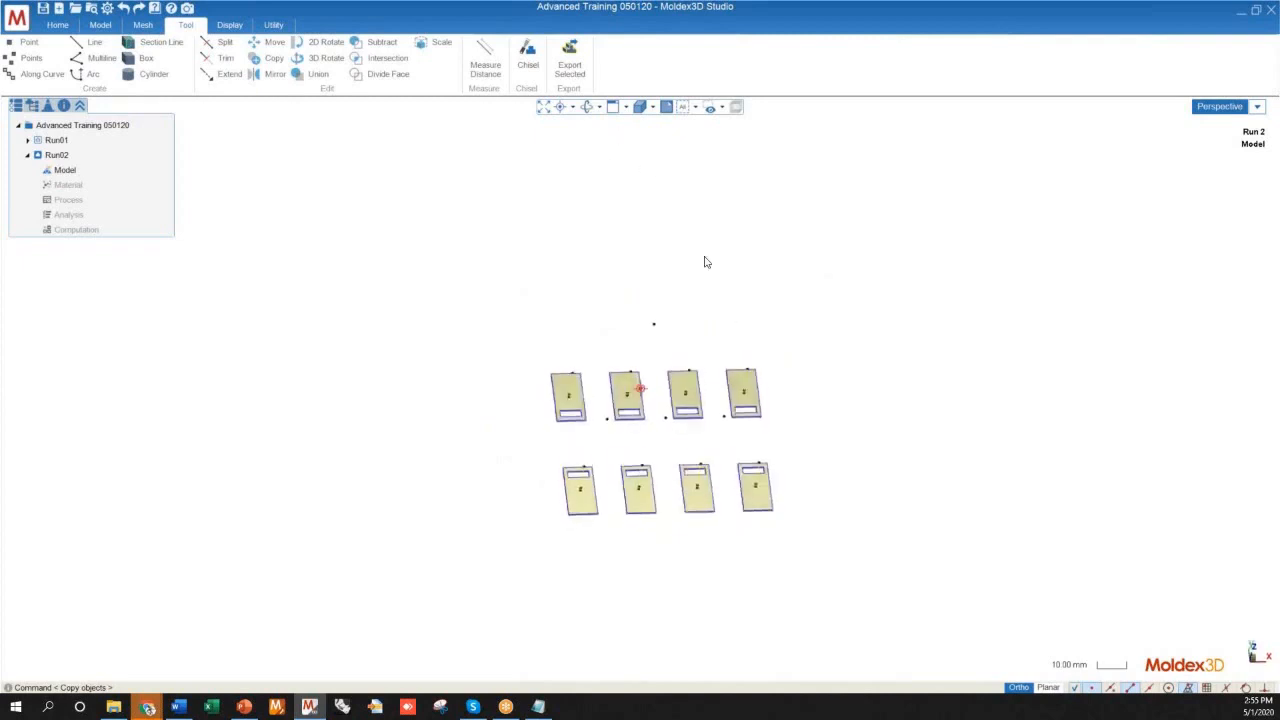
scroll(567, 337, up, 4)
middle_drag(567, 337, 475, 284)
scroll(606, 389, down, 2)
middle_drag(606, 389, 561, 424)
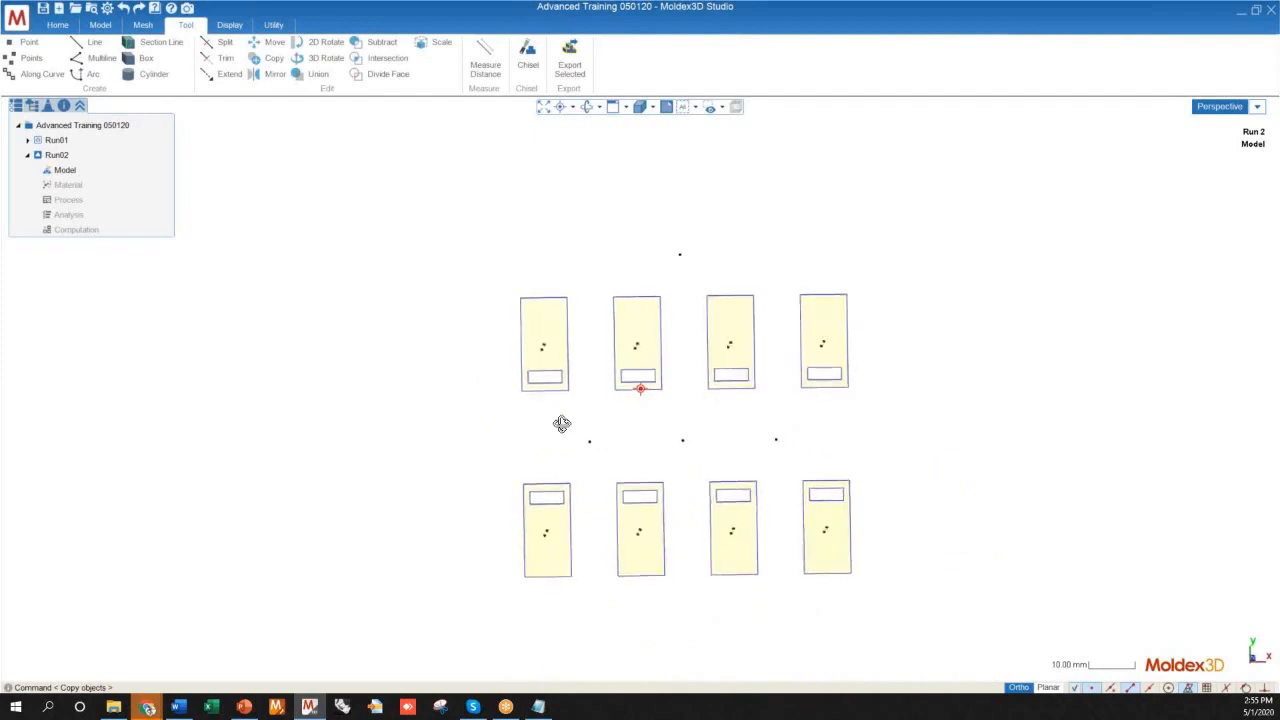
middle_drag(561, 424, 649, 327)
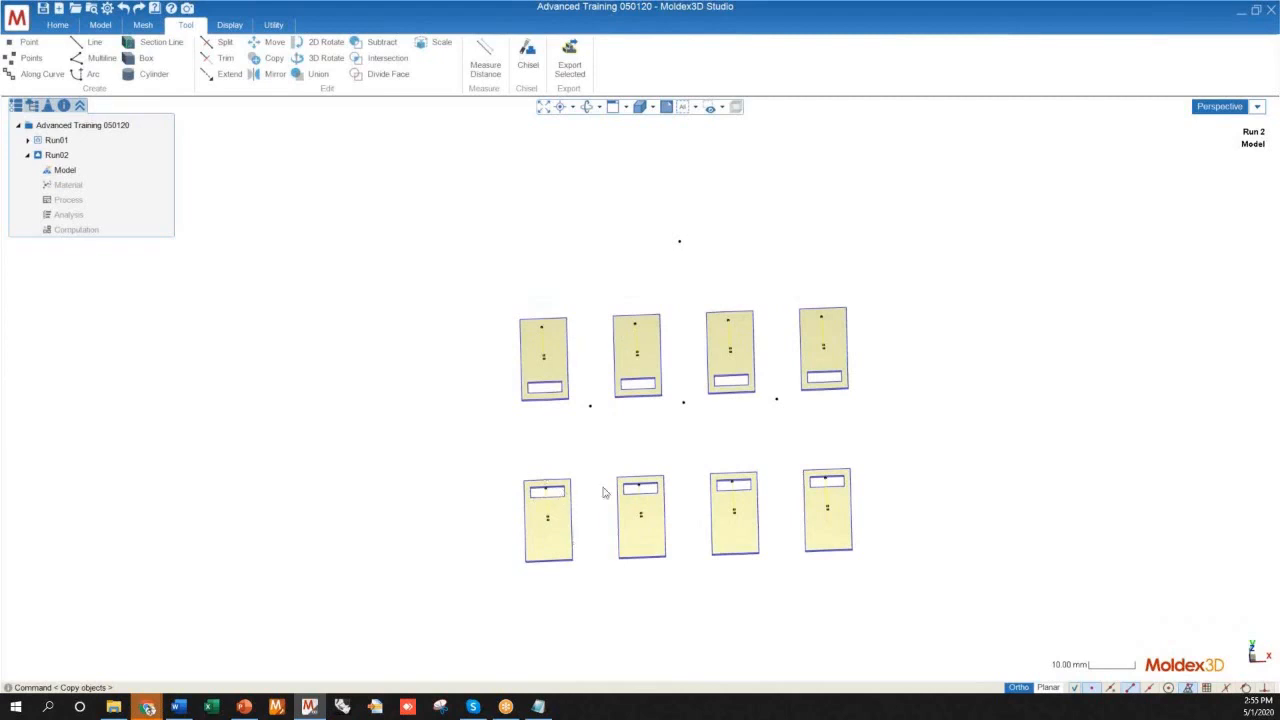
middle_drag(593, 490, 806, 444)
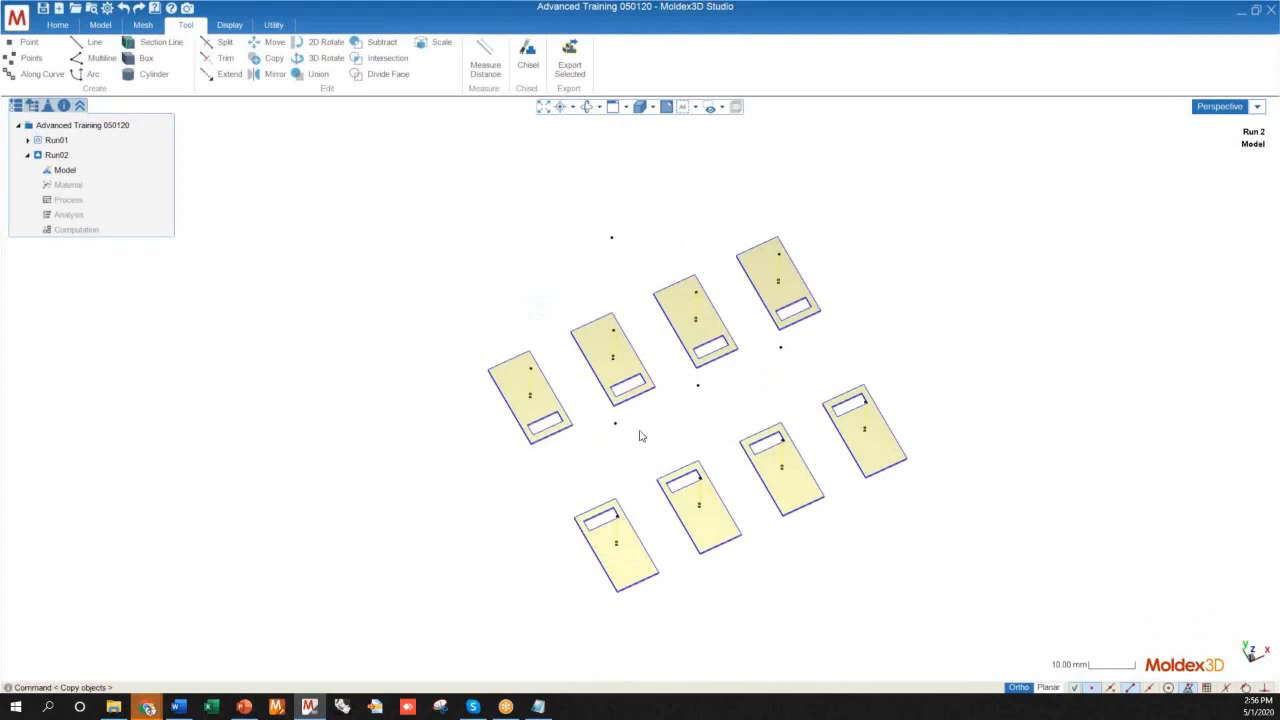
middle_drag(645, 432, 648, 476)
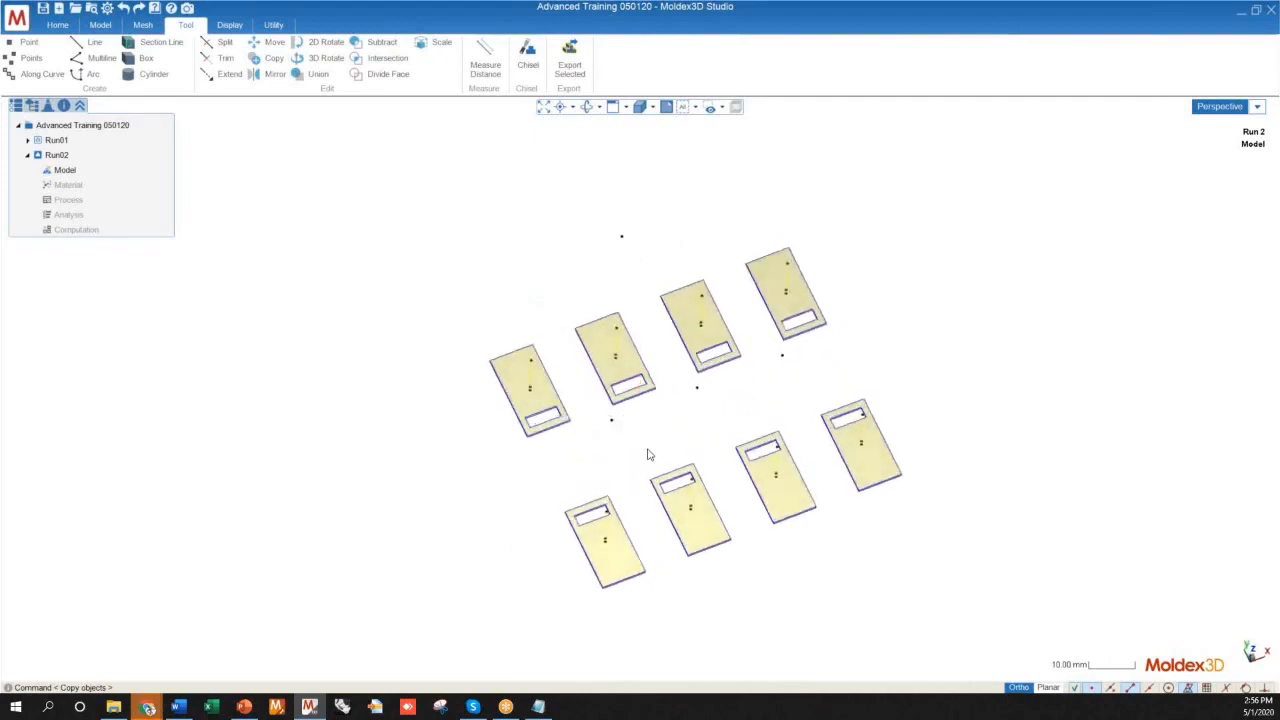
middle_drag(619, 414, 571, 420)
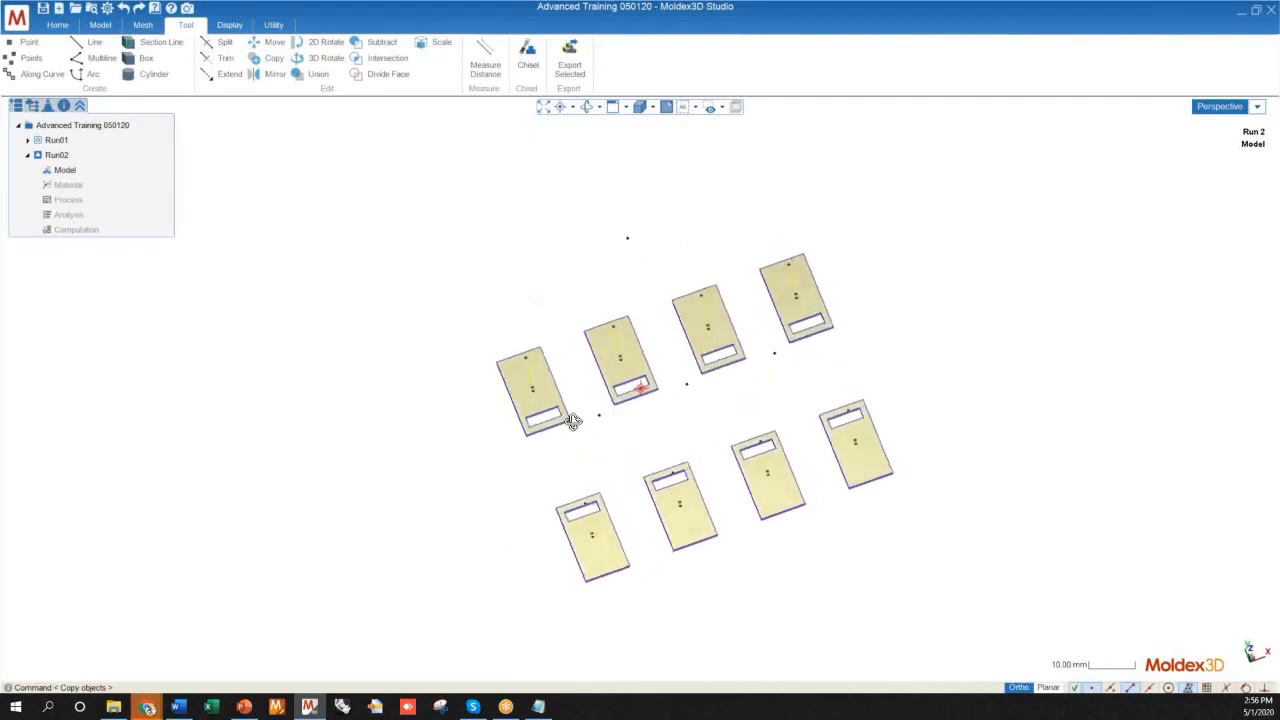
Draw a 20 mm line joining the vertical lines' upper ends on the first two back-row plates
click(82, 44)
scroll(520, 345, up, 5)
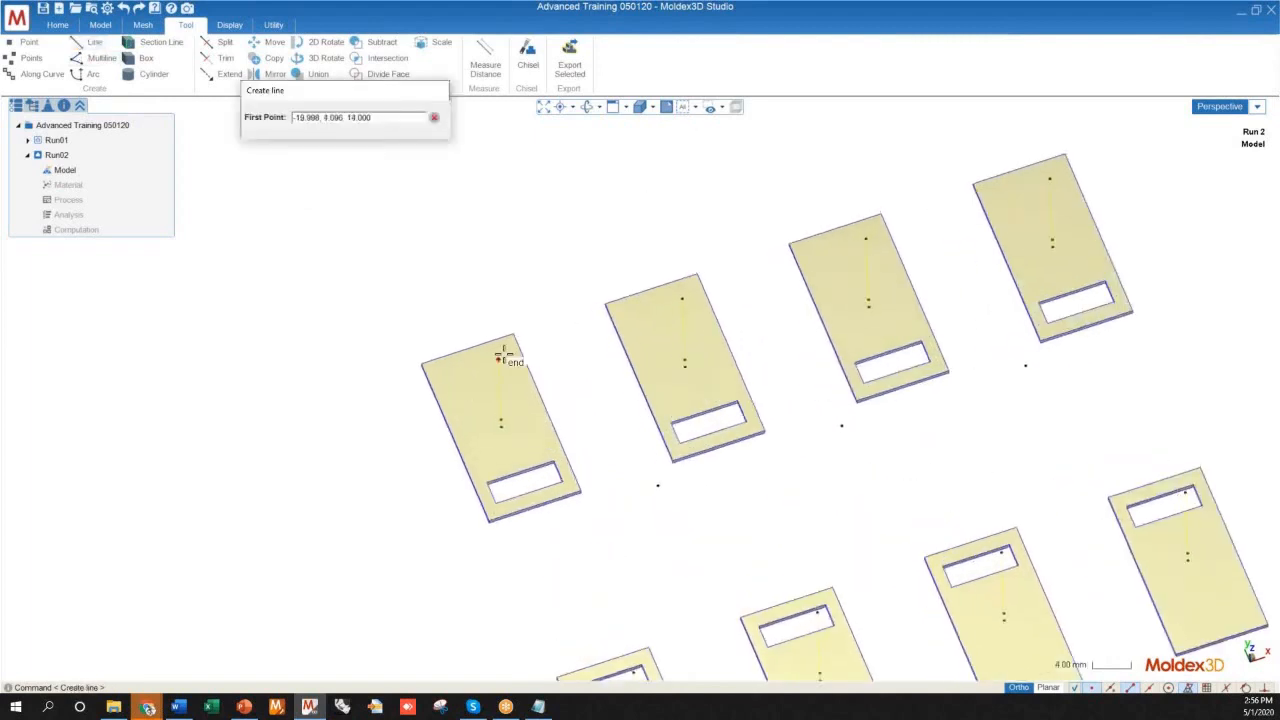
click(499, 357)
click(682, 299)
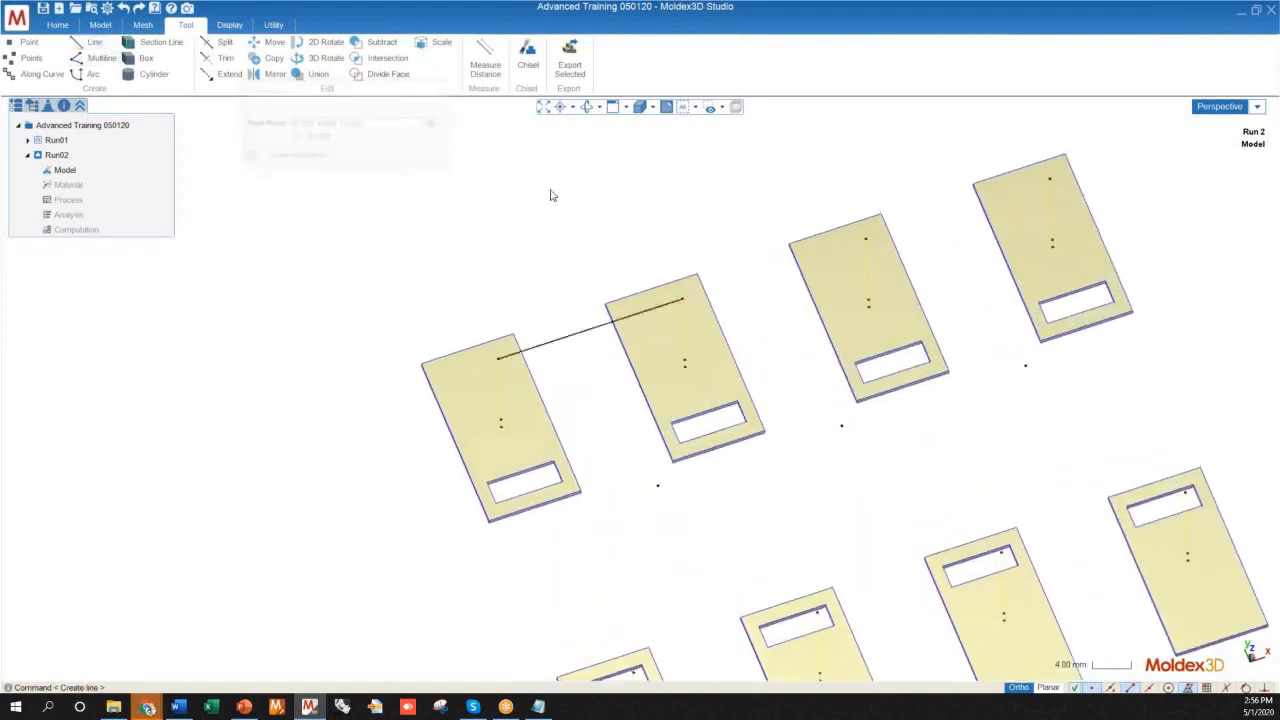
scroll(552, 200, down, 3)
middle_drag(597, 357, 563, 294)
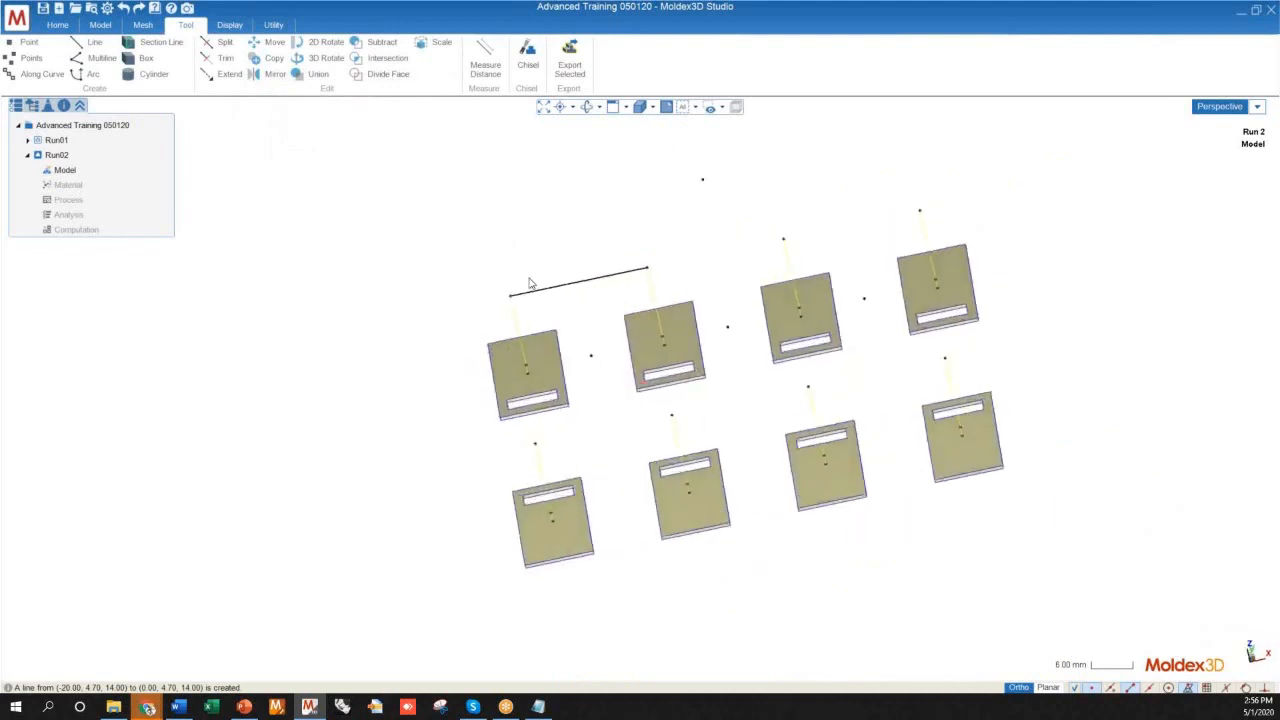
Draw a matching 20 mm line between the upper ends of the vertical lines on the first two front-row plates
key(Return)
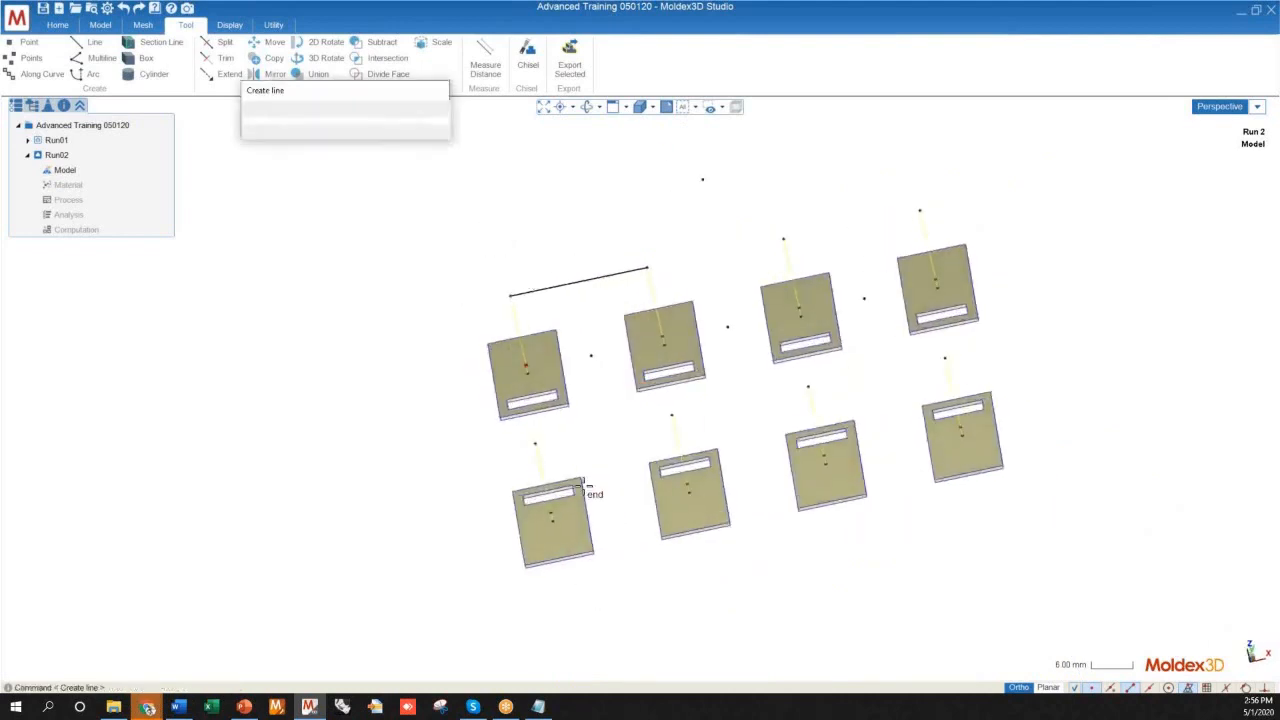
scroll(534, 440, up, 3)
click(534, 440)
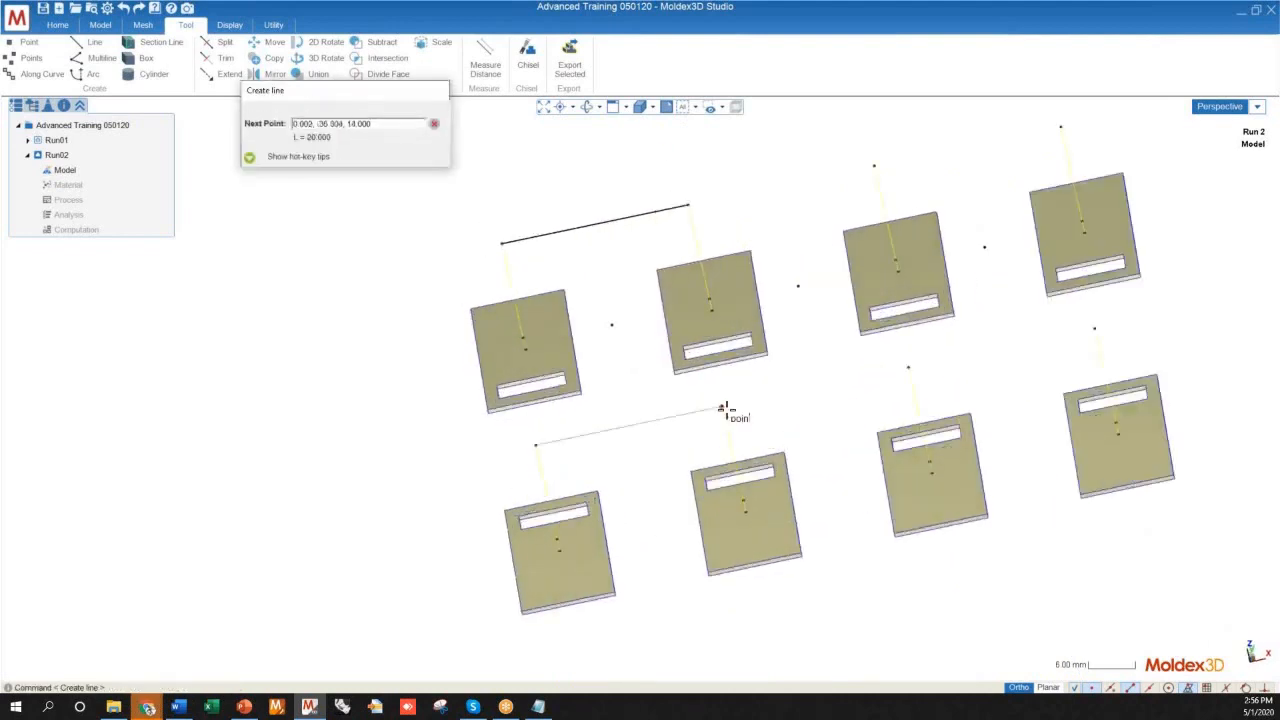
click(724, 411)
mouse_move(645, 402)
middle_down()
mouse_move(731, 374)
mouse_move(687, 430)
mouse_move(667, 355)
middle_up()
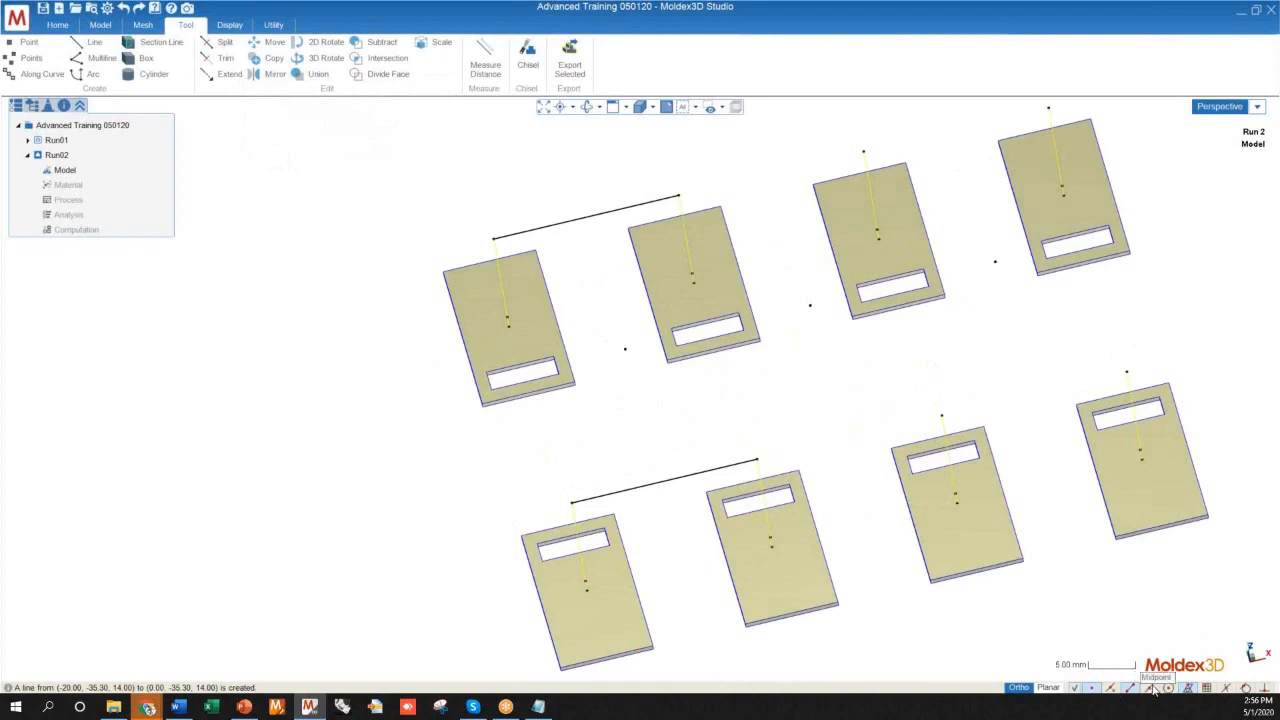
Draw a 40 mm line connecting the midpoints of the two 20 mm runner lines to form an H shape
right_click(608, 230)
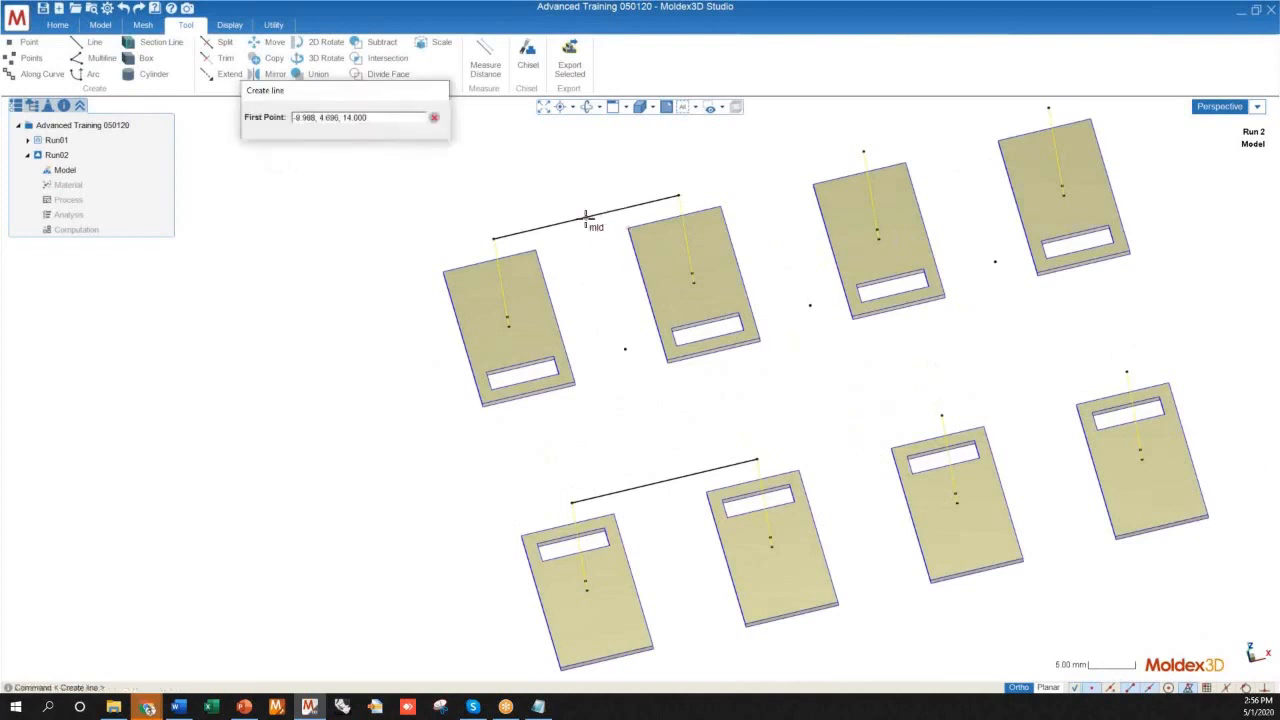
click(586, 219)
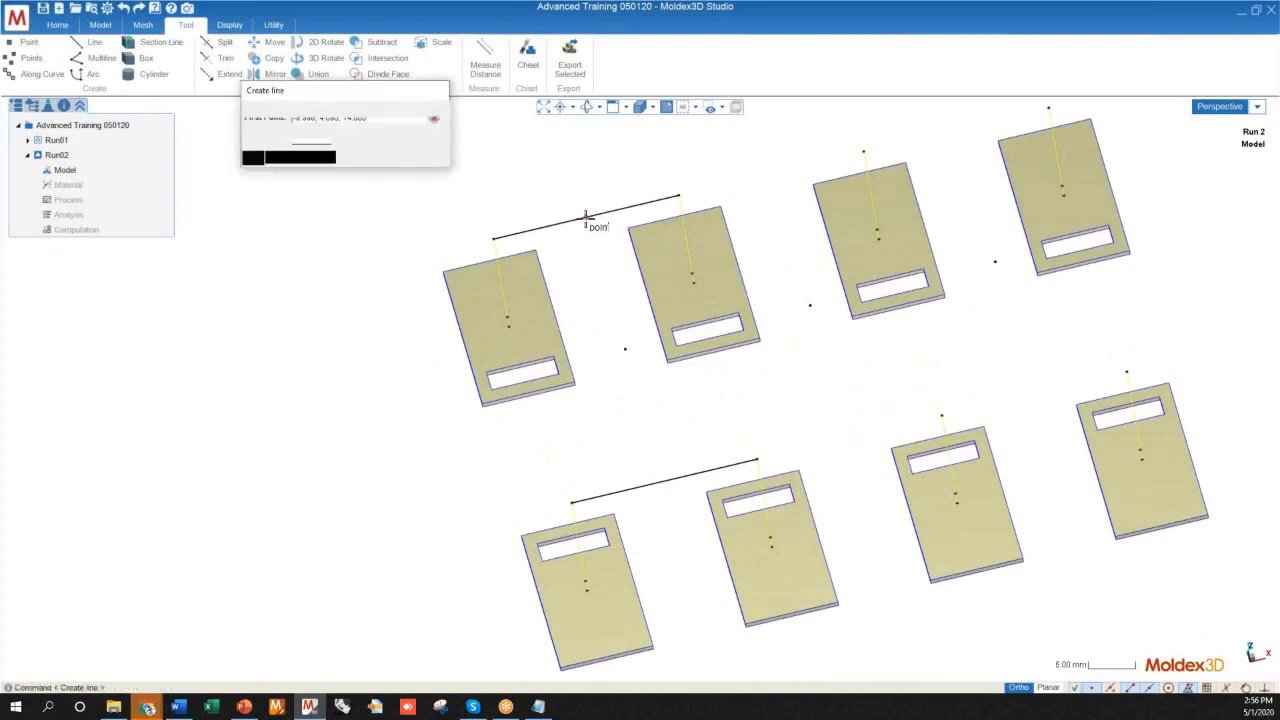
click(673, 479)
middle_drag(706, 506, 637, 357)
scroll(637, 357, up, 5)
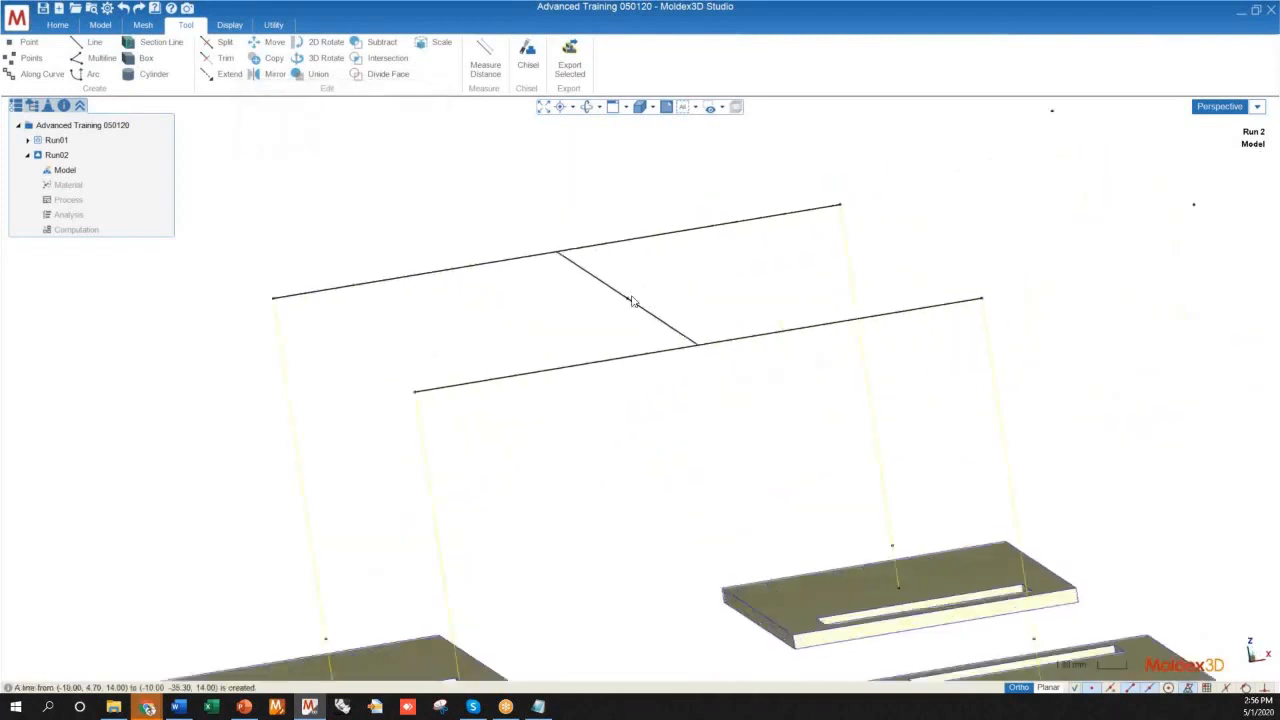
Draw two crossing diagonal lines between the upper points of the other four plates to form an X-shaped runner
scroll(606, 314, down, 5)
mouse_move(606, 314)
middle_down()
mouse_move(817, 354)
mouse_move(594, 371)
mouse_move(700, 443)
mouse_move(723, 529)
mouse_move(677, 591)
mouse_move(491, 369)
mouse_move(674, 352)
mouse_move(720, 371)
mouse_move(766, 318)
middle_up()
scroll(728, 298, up, 3)
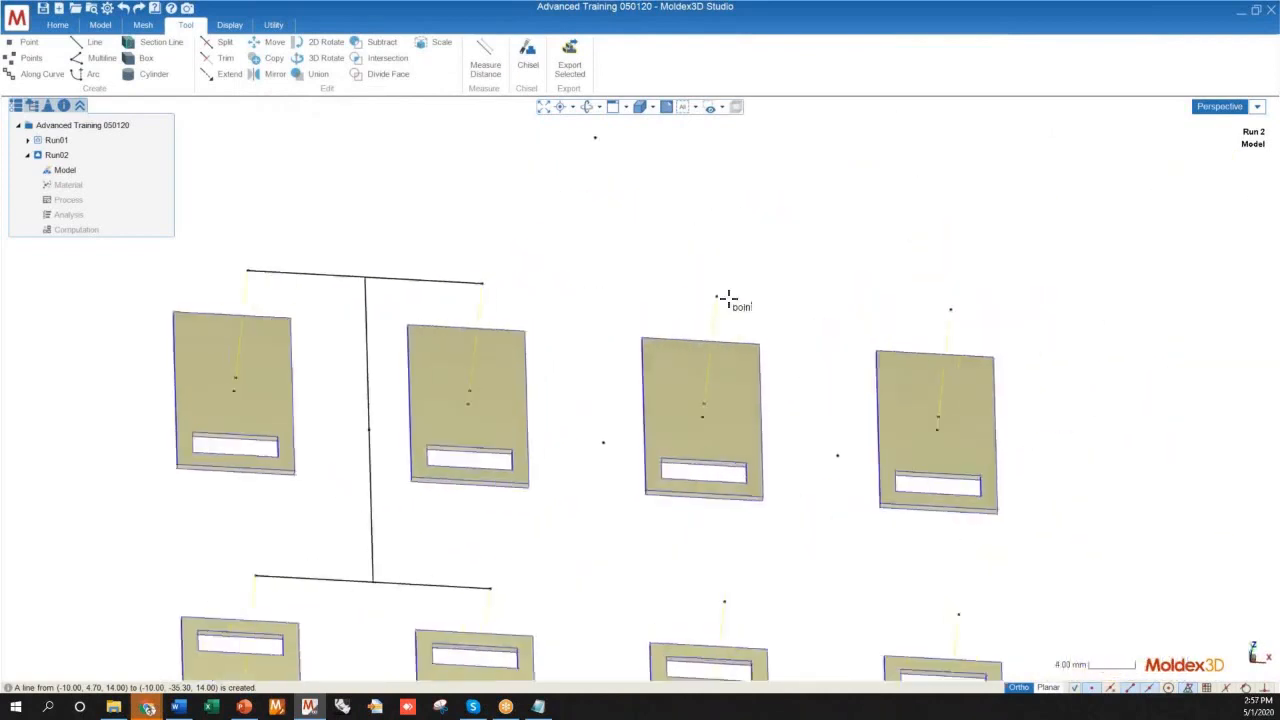
click(728, 298)
scroll(740, 346, down, 2)
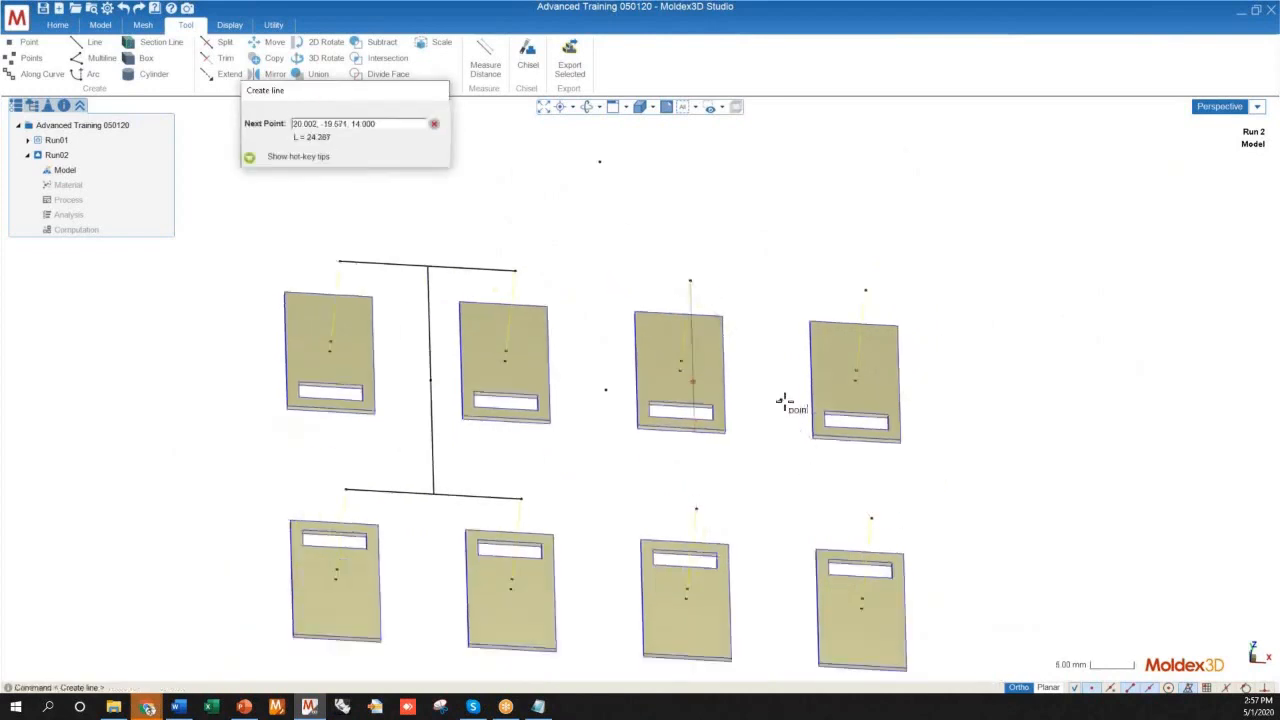
click(872, 519)
click(866, 288)
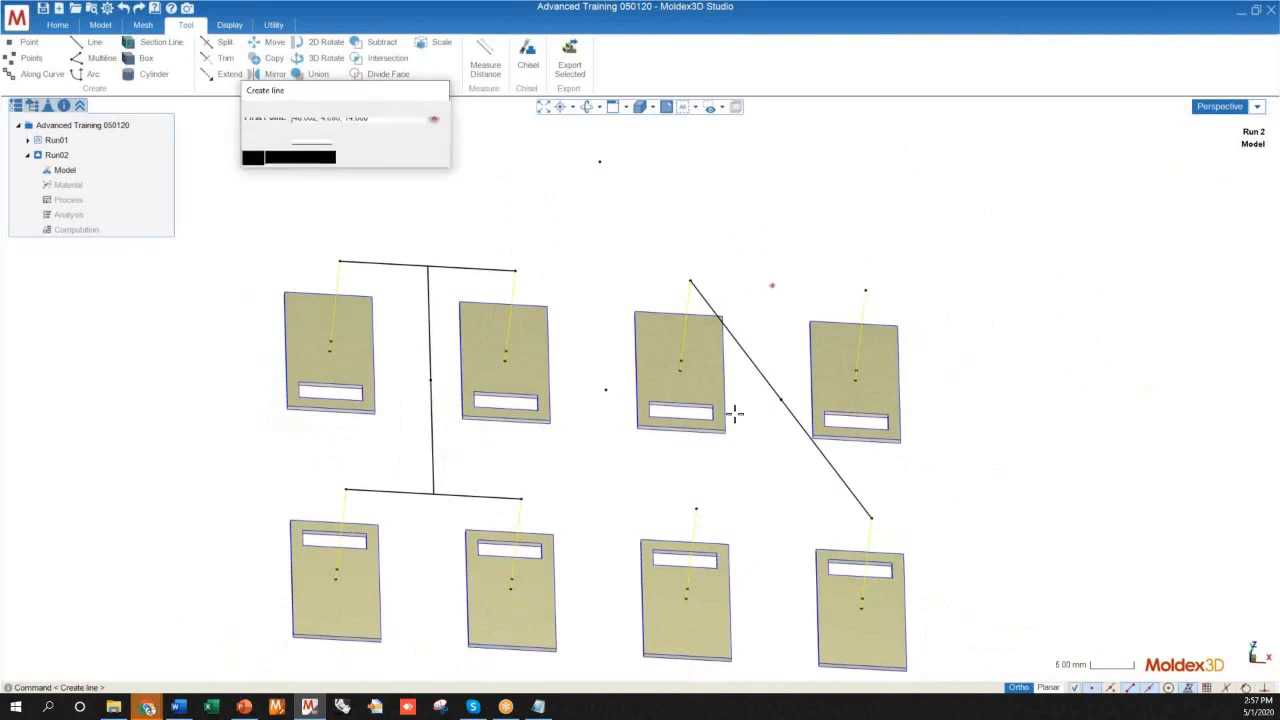
click(696, 508)
middle_drag(842, 500, 828, 589)
Enable intersection snapping and draw a 40 mm line from the crossing of the diagonals to the midpoint of the H's long line
key(Return)
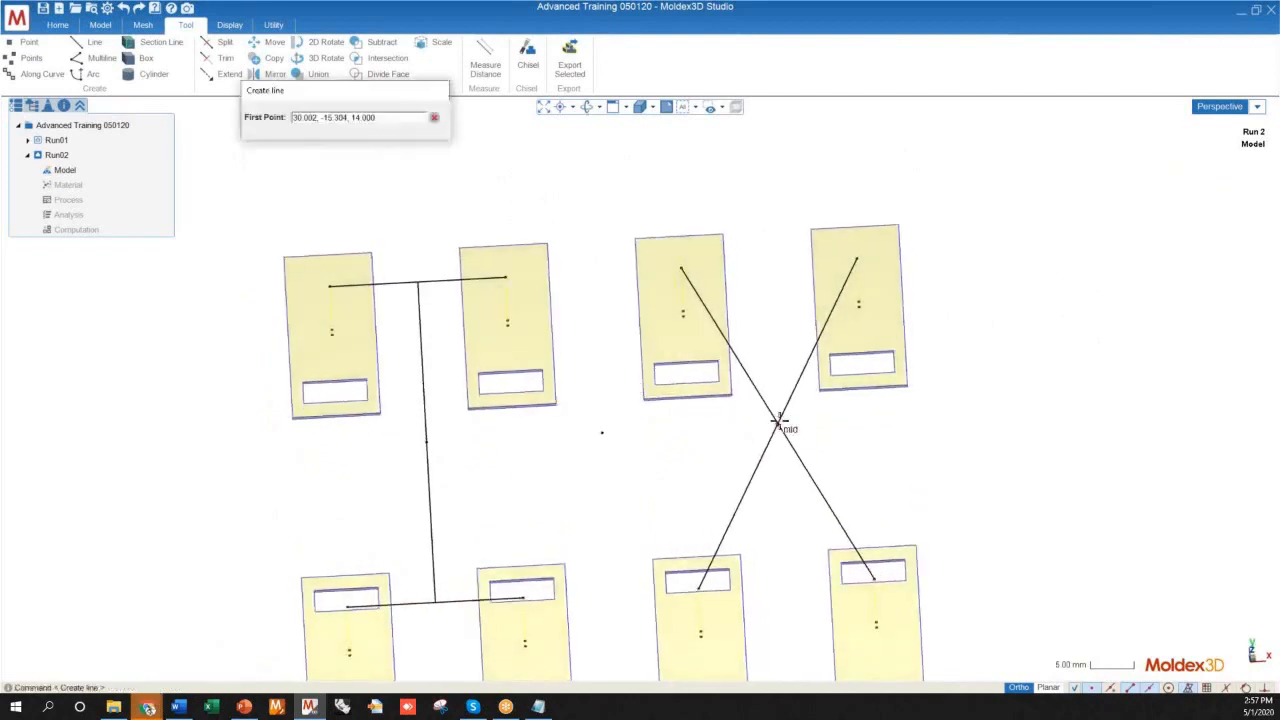
click(1226, 686)
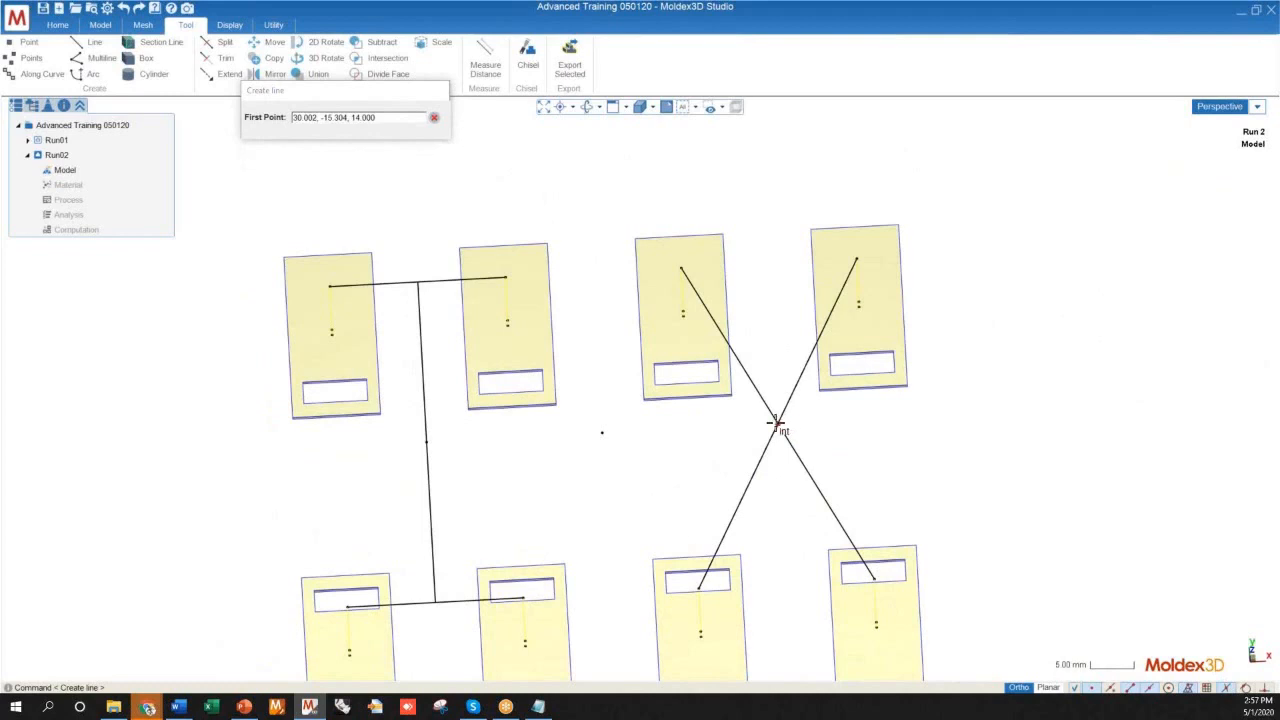
click(776, 424)
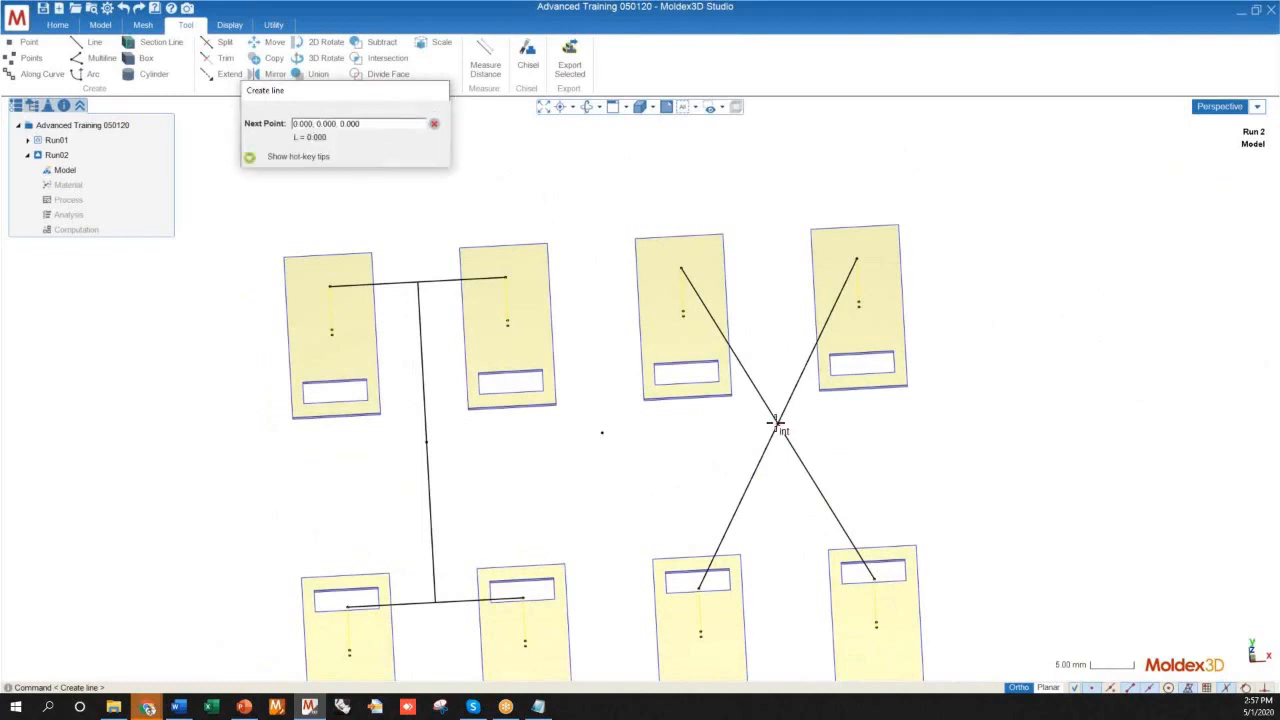
click(428, 447)
middle_drag(431, 457, 363, 437)
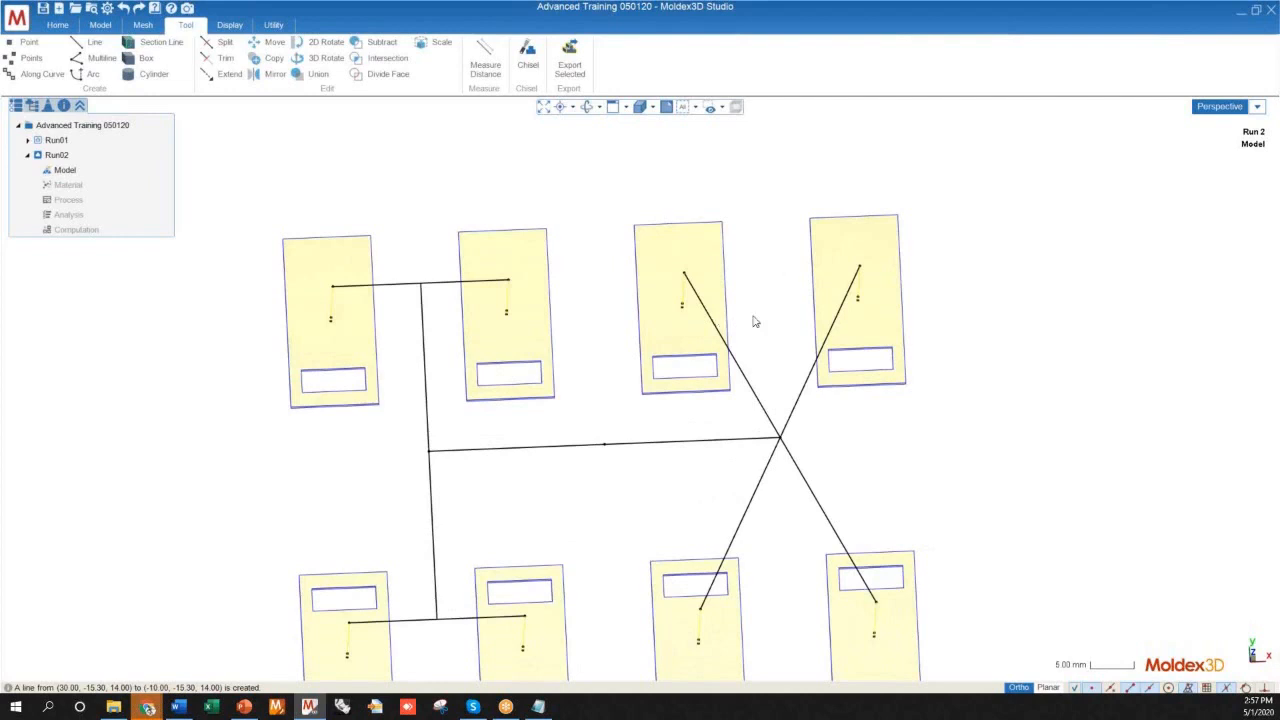
Draw a 40 mm line from the midpoint of the runner line joining the H and X to the isolated point behind the plates
scroll(603, 561, down, 4)
mouse_move(608, 610)
middle_down()
mouse_move(595, 467)
mouse_move(466, 430)
mouse_move(598, 448)
mouse_move(594, 494)
mouse_move(534, 511)
mouse_move(578, 497)
mouse_move(563, 529)
mouse_move(654, 609)
mouse_move(491, 593)
mouse_move(557, 594)
mouse_move(591, 529)
middle_up()
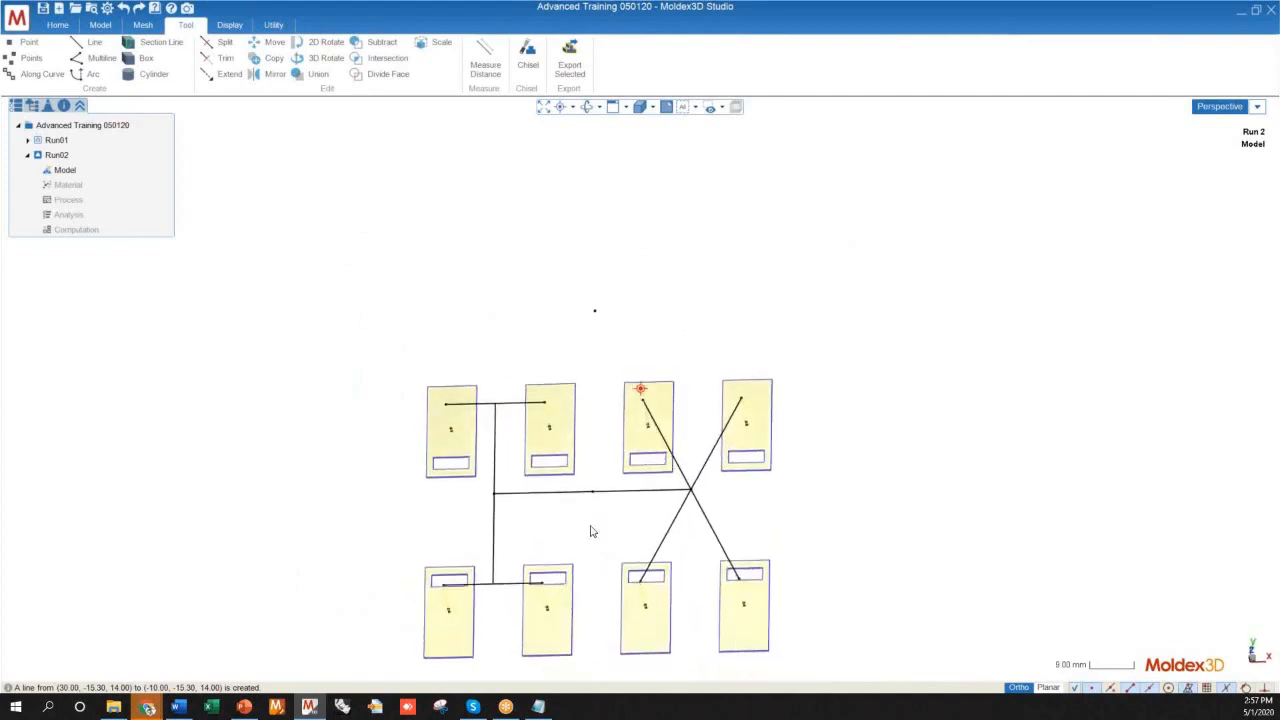
scroll(584, 462, up, 2)
mouse_move(584, 462)
middle_down()
mouse_move(572, 569)
mouse_move(560, 526)
mouse_move(576, 511)
middle_up()
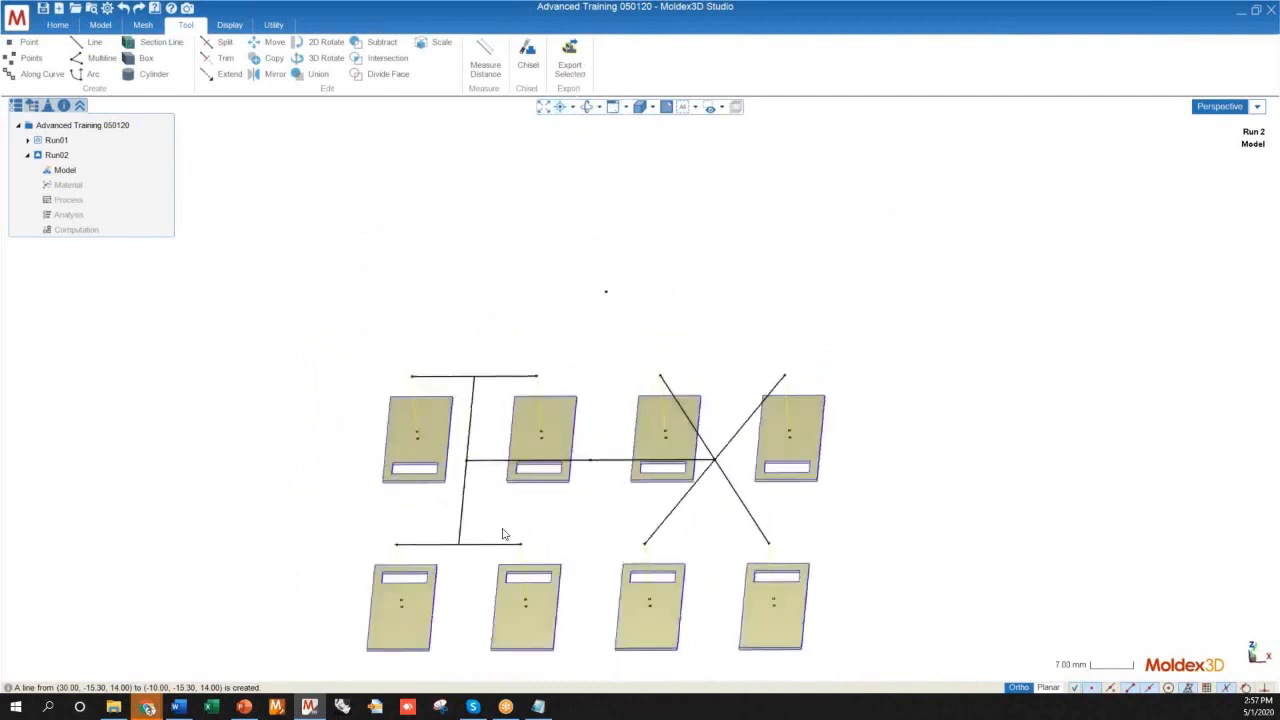
scroll(490, 565, down, 2)
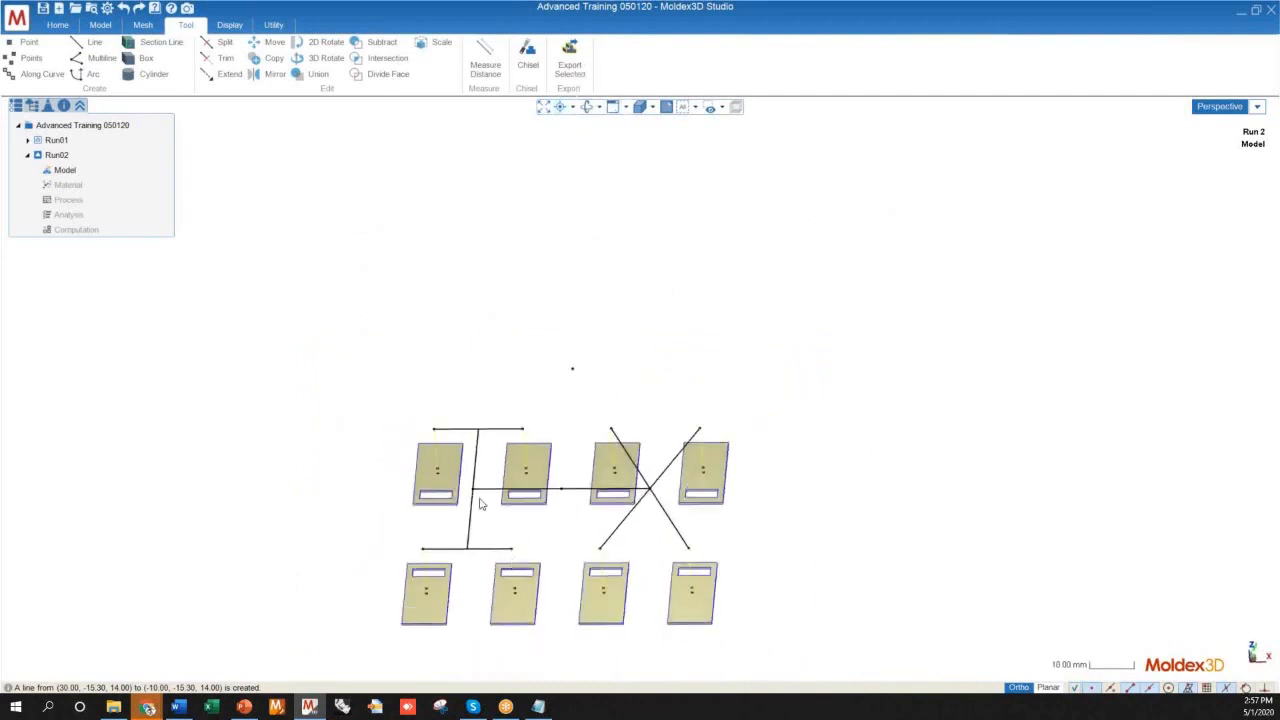
click(89, 45)
scroll(557, 470, up, 3)
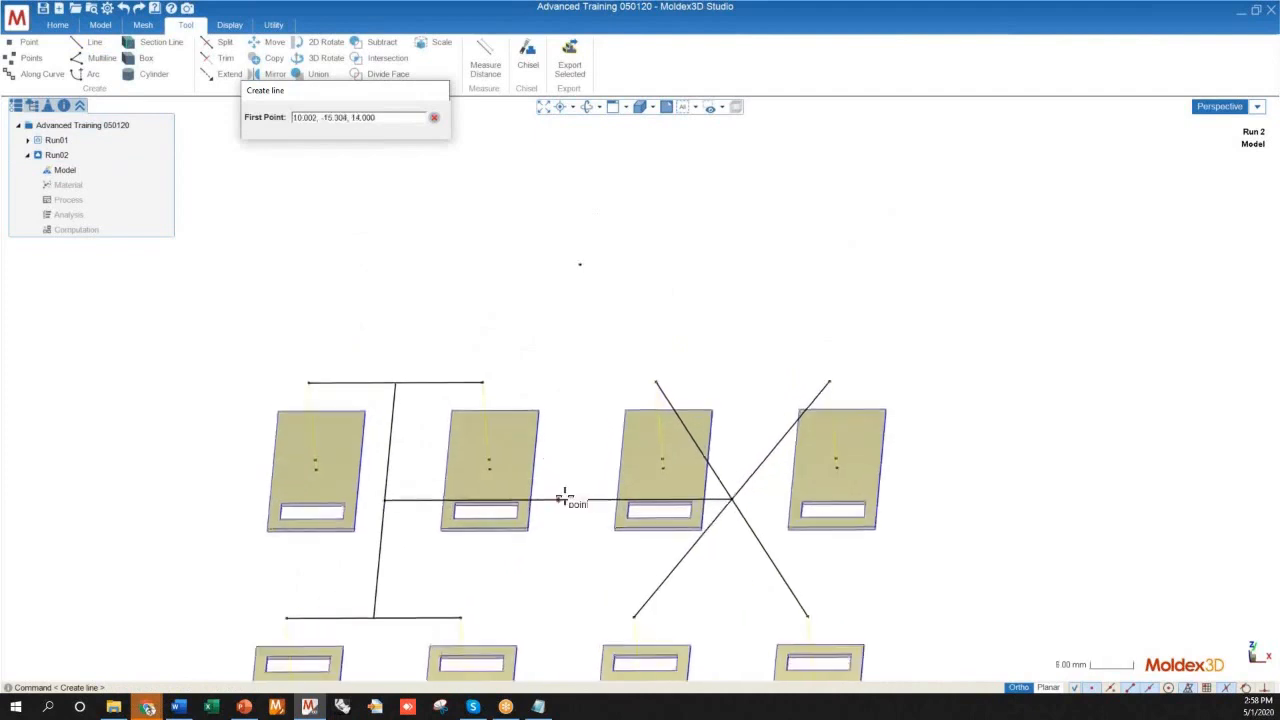
click(559, 499)
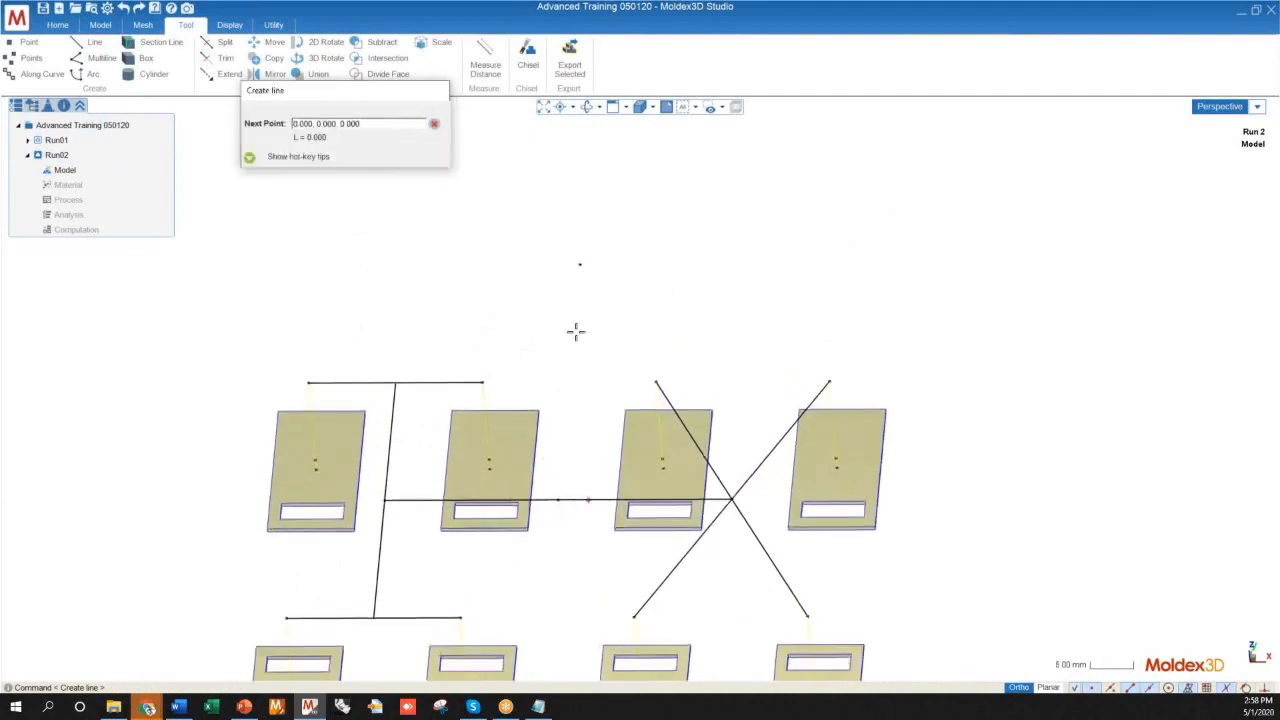
click(580, 256)
Examine the runner layout and the new feed line from several angles and distances
scroll(820, 403, down, 4)
middle_drag(820, 403, 542, 421)
scroll(550, 478, up, 4)
scroll(583, 445, down, 4)
mouse_move(640, 421)
middle_down()
mouse_move(800, 429)
mouse_move(808, 471)
mouse_move(583, 374)
mouse_move(532, 376)
mouse_move(551, 458)
middle_up()
scroll(583, 450, up, 2)
scroll(740, 394, up, 3)
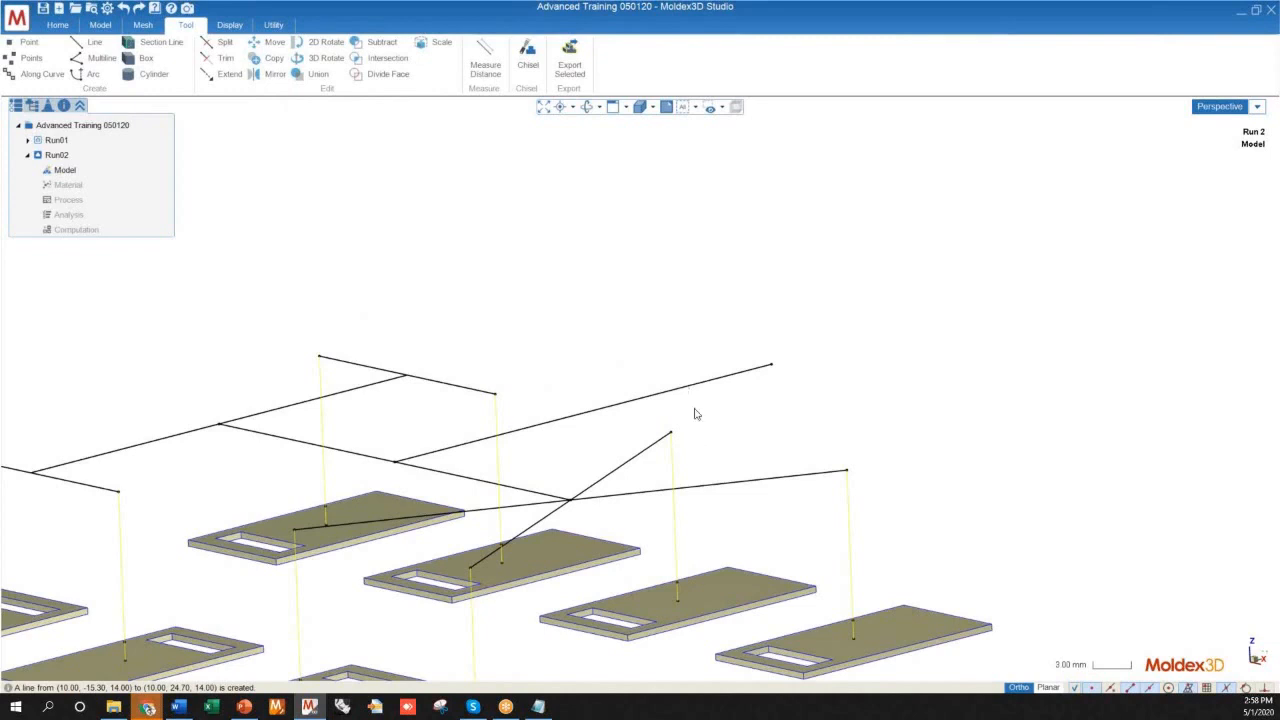
scroll(703, 416, down, 5)
mouse_move(705, 418)
middle_down()
mouse_move(797, 397)
mouse_move(641, 431)
mouse_move(652, 451)
middle_up()
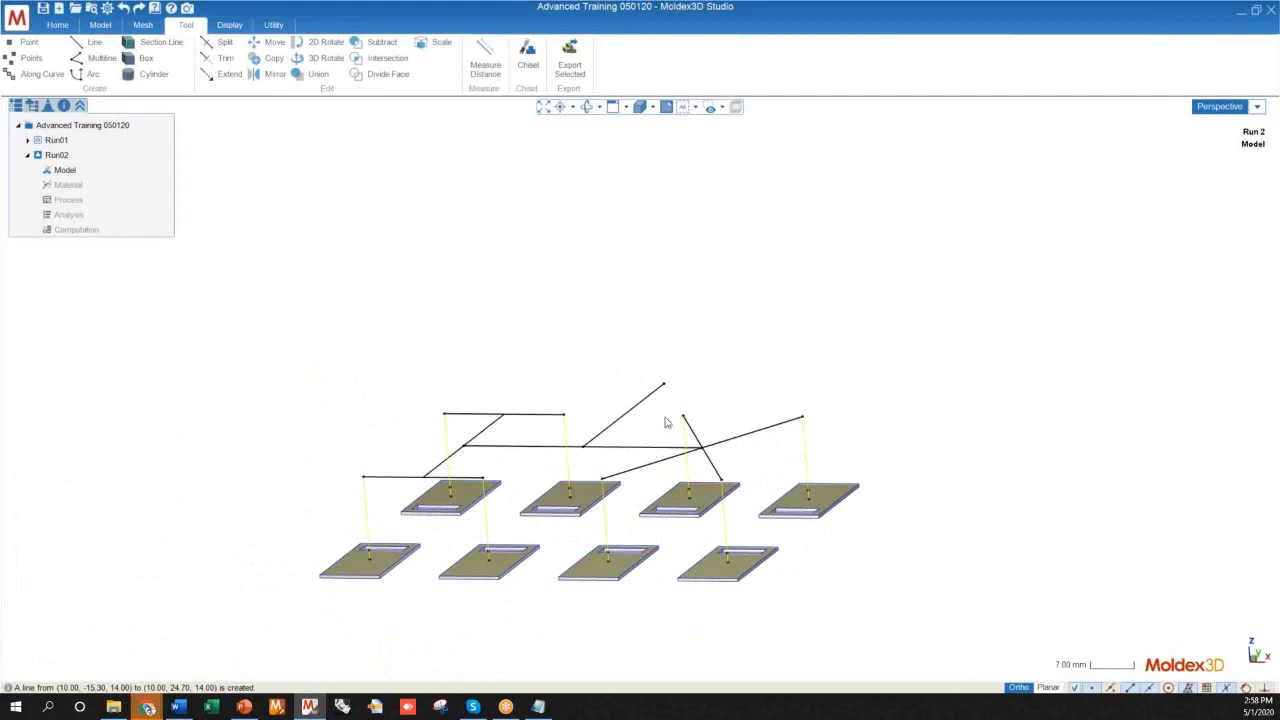
mouse_move(717, 383)
middle_down()
mouse_move(686, 423)
mouse_move(289, 560)
mouse_move(188, 467)
mouse_move(557, 434)
mouse_move(711, 283)
mouse_move(526, 260)
mouse_move(316, 381)
mouse_move(394, 357)
mouse_move(720, 378)
middle_up()
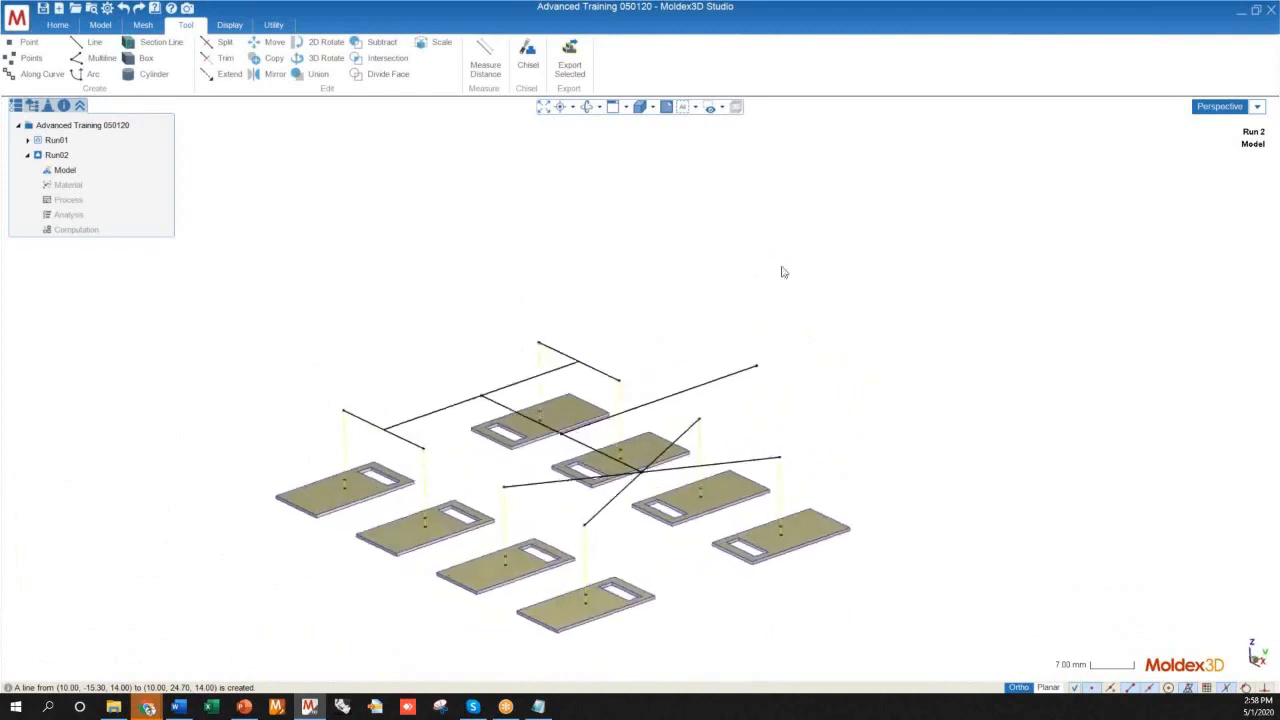
scroll(532, 508, down, 5)
mouse_move(587, 550)
middle_down()
mouse_move(617, 555)
mouse_move(543, 480)
mouse_move(570, 514)
middle_up()
scroll(680, 429, up, 8)
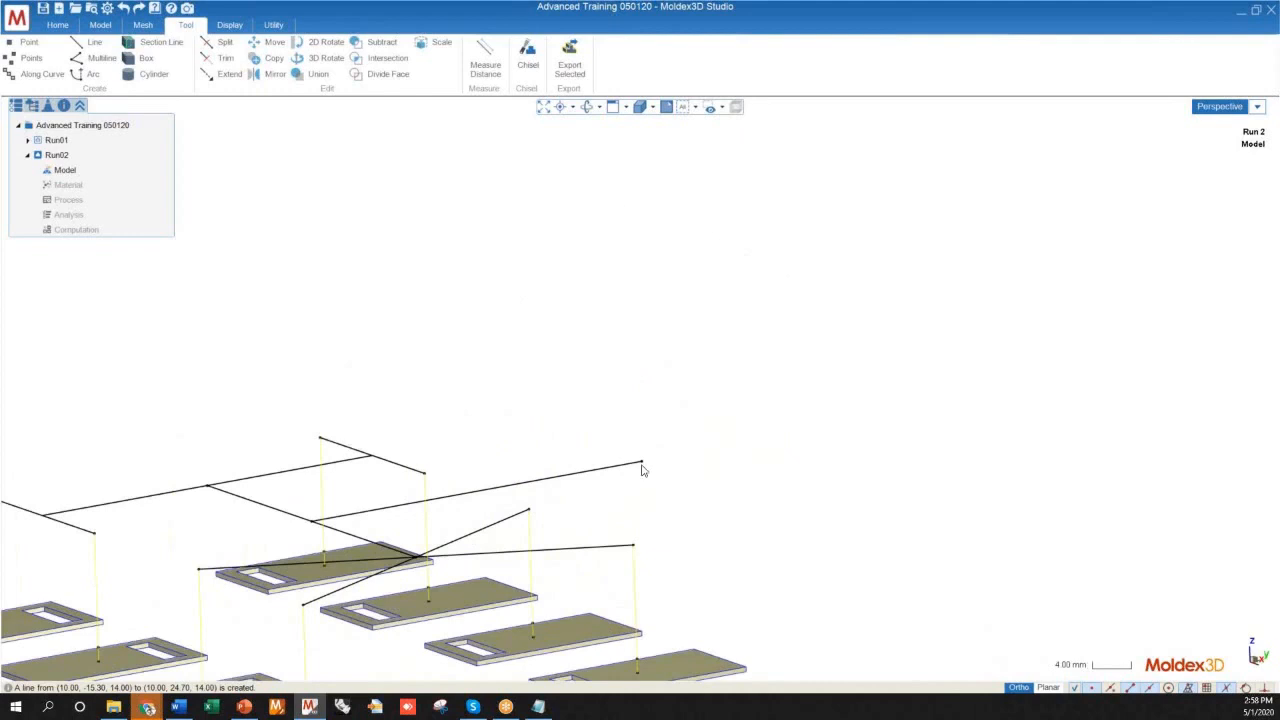
scroll(640, 470, down, 5)
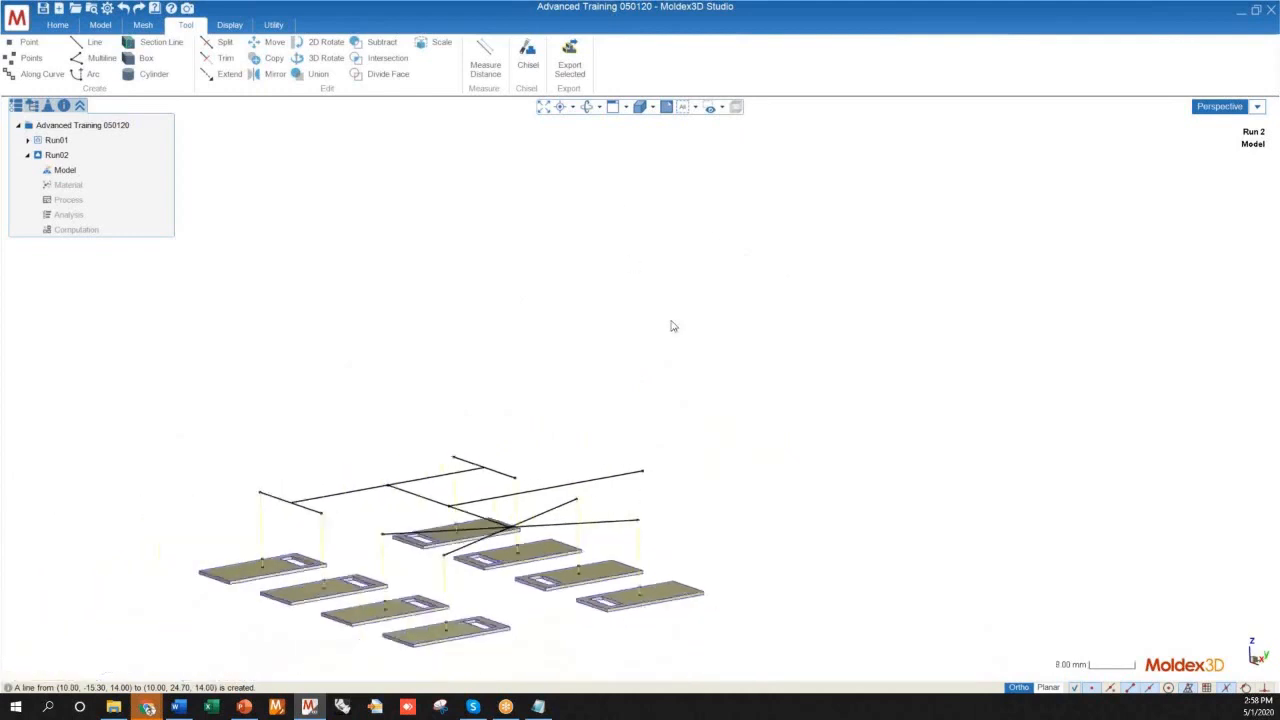
Draw a vertical 20 mm sprue line upward from the free end of the feed line, using the four-view layout to aim it
click(78, 47)
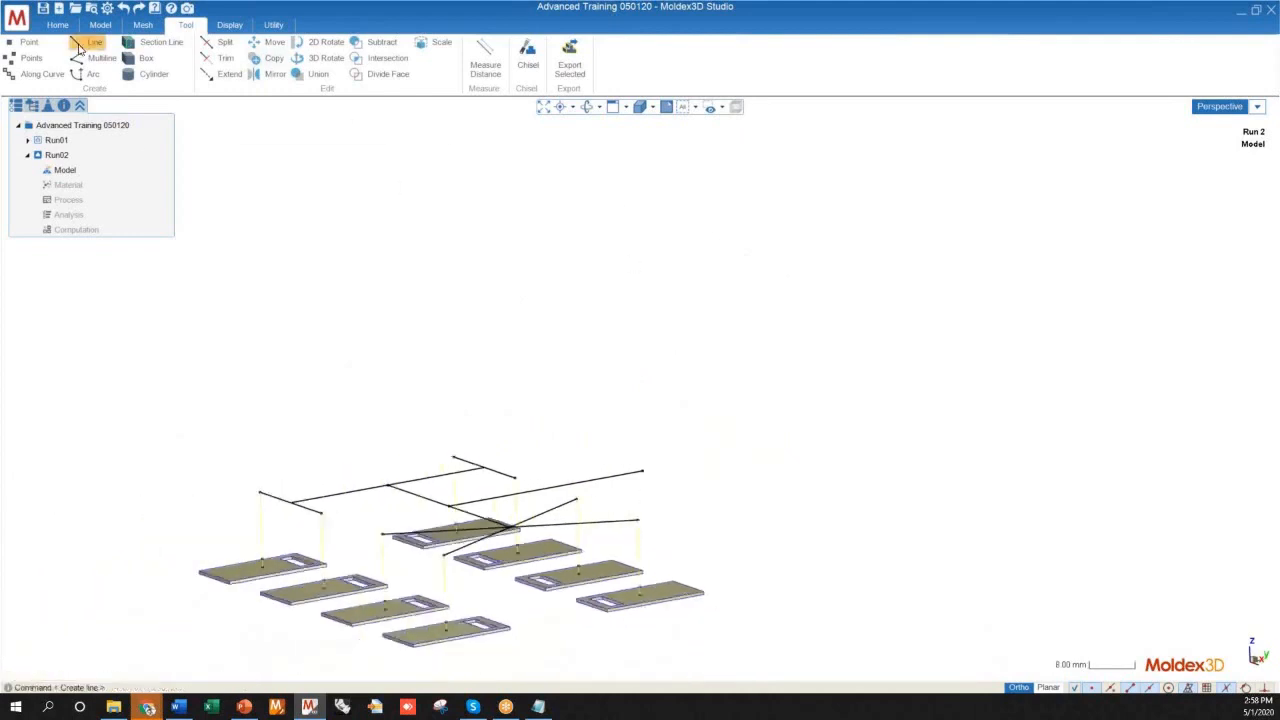
scroll(629, 460, up, 3)
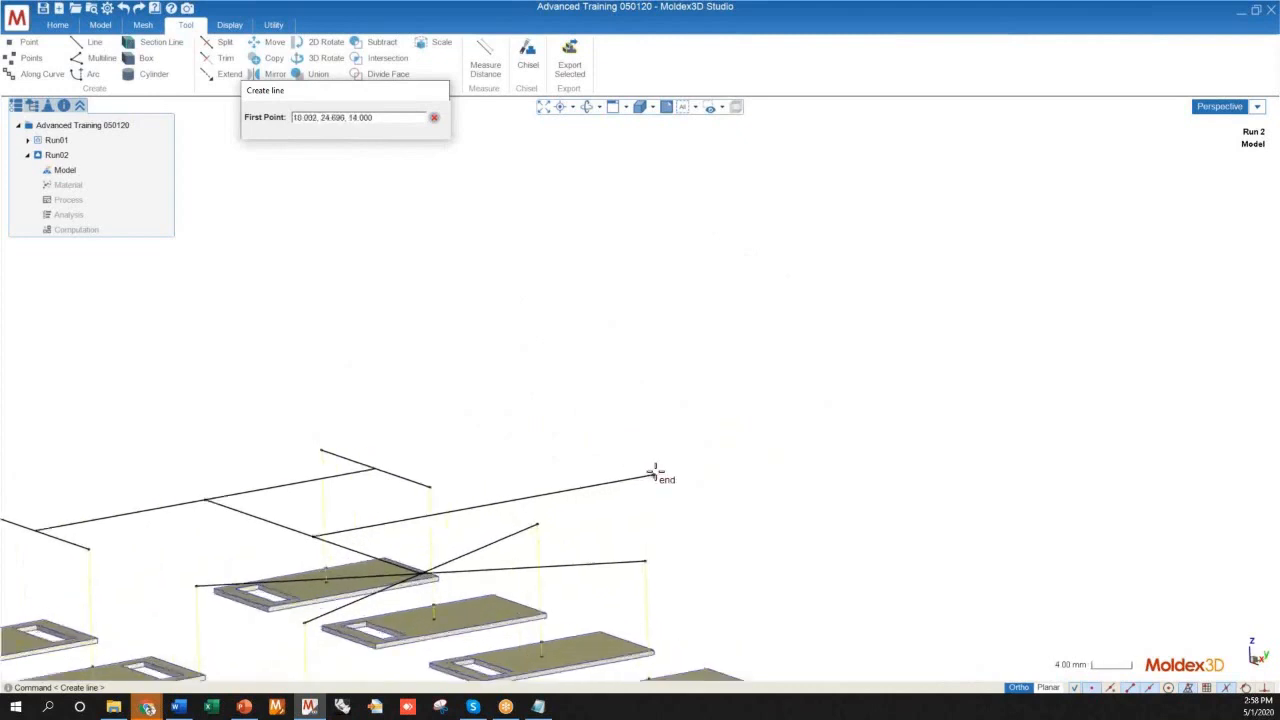
scroll(749, 480, down, 2)
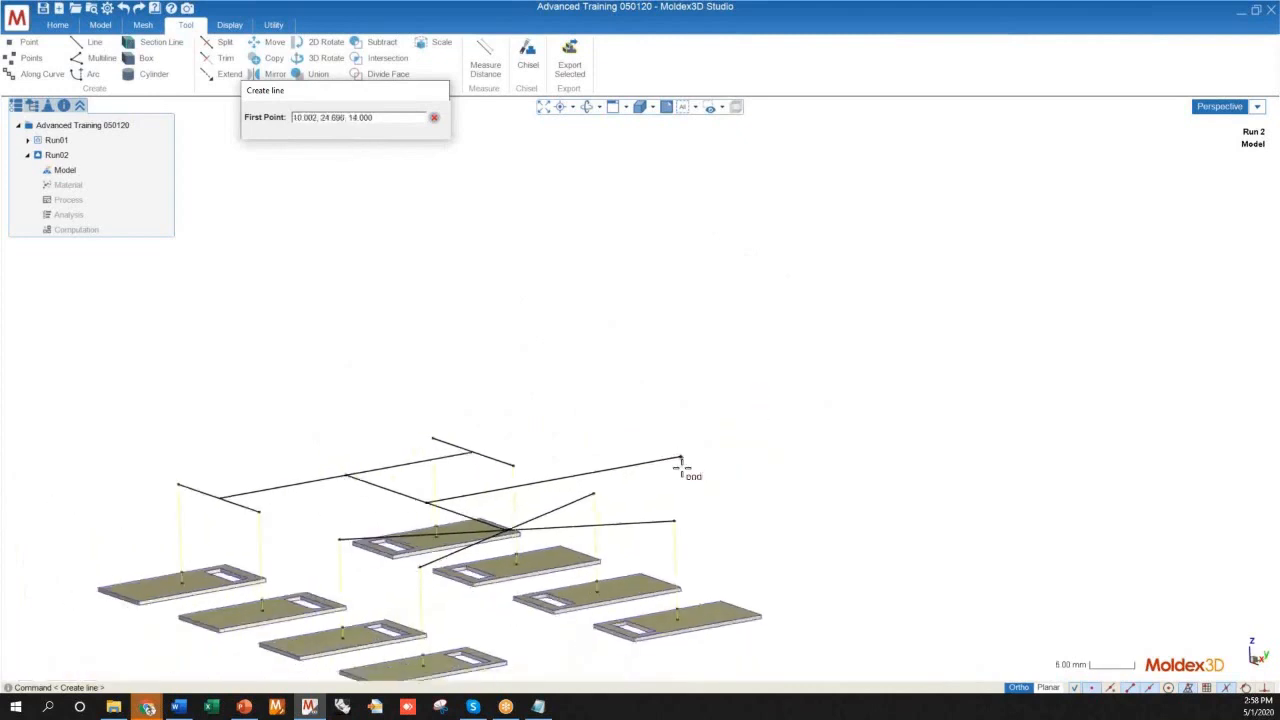
click(681, 462)
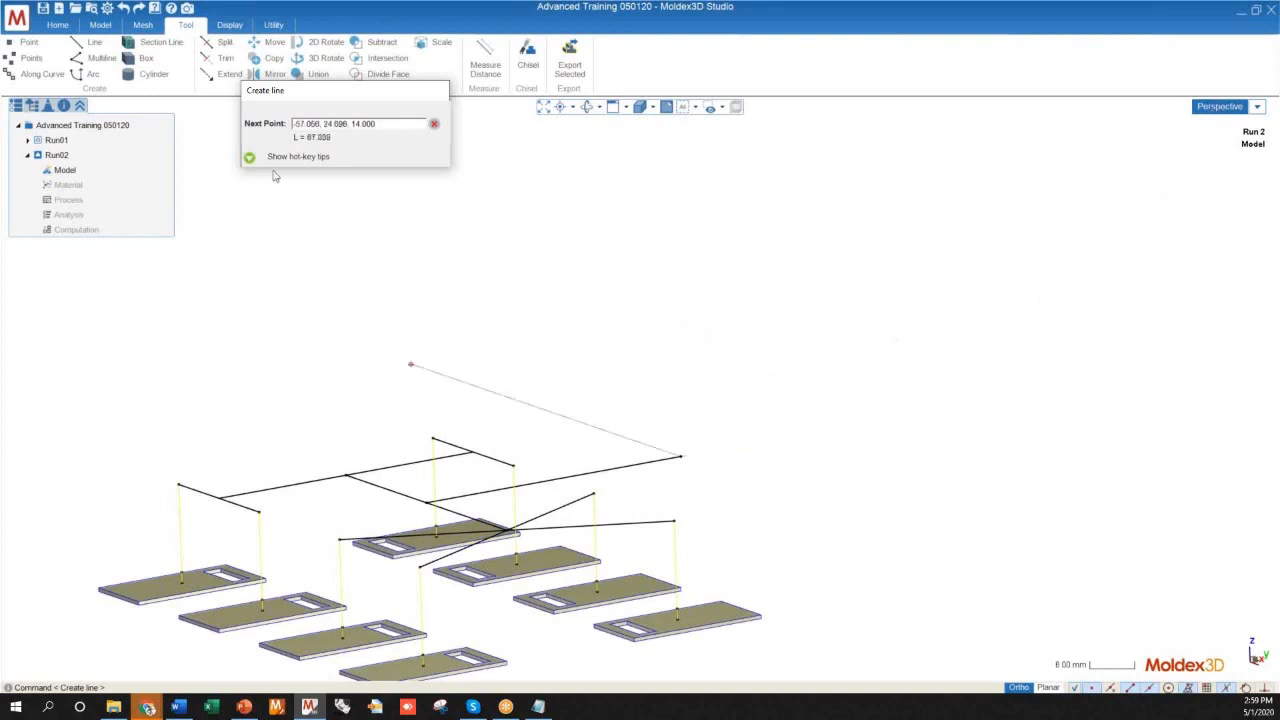
click(1218, 107)
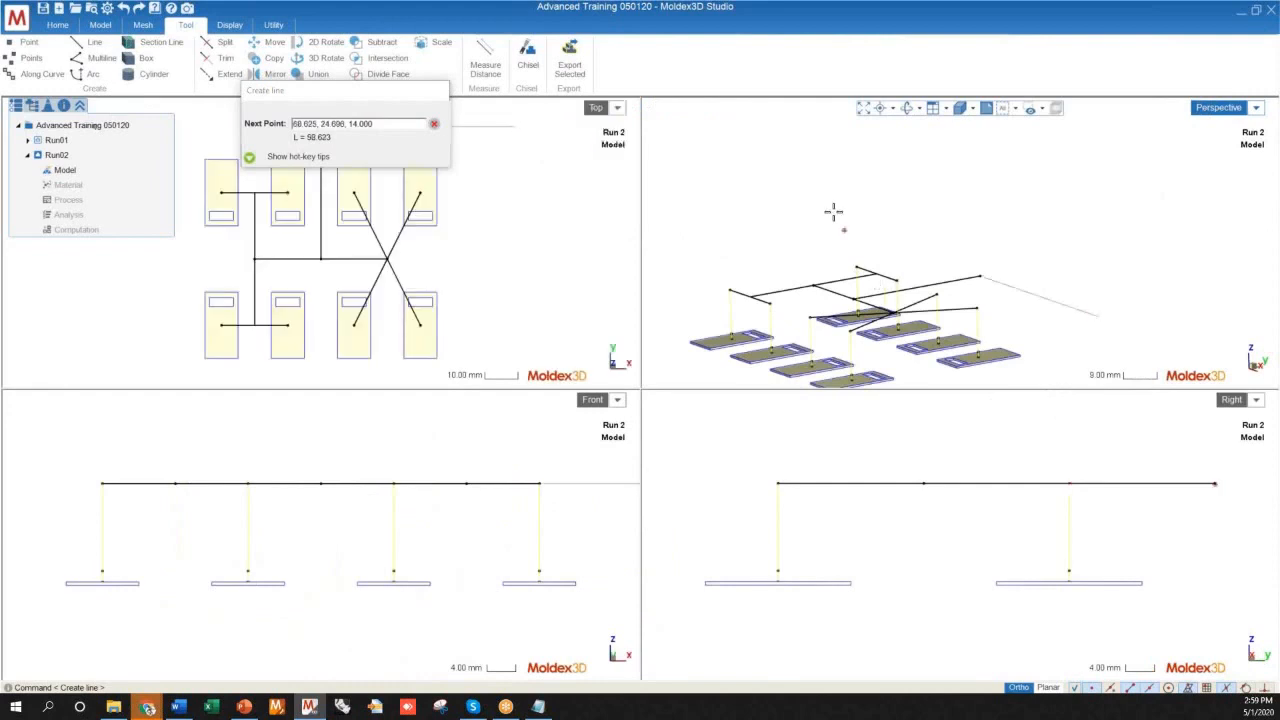
scroll(833, 218, up, 3)
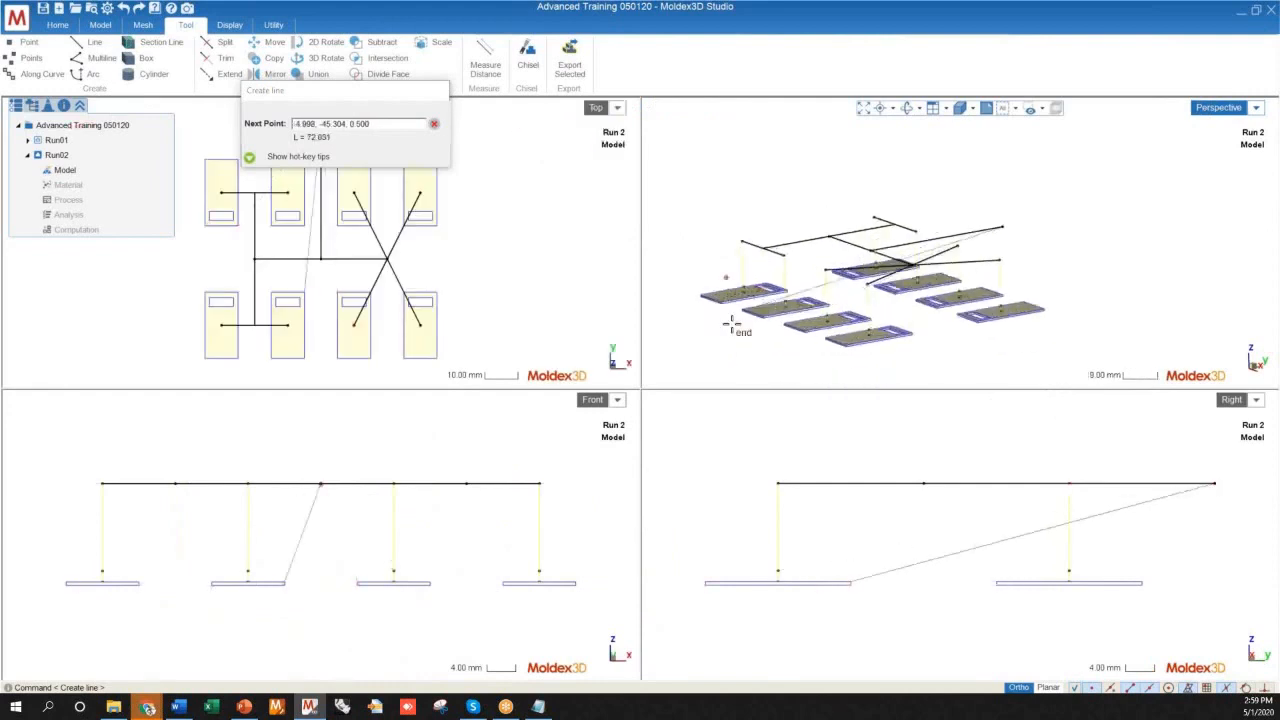
scroll(853, 190, down, 3)
scroll(715, 505, down, 5)
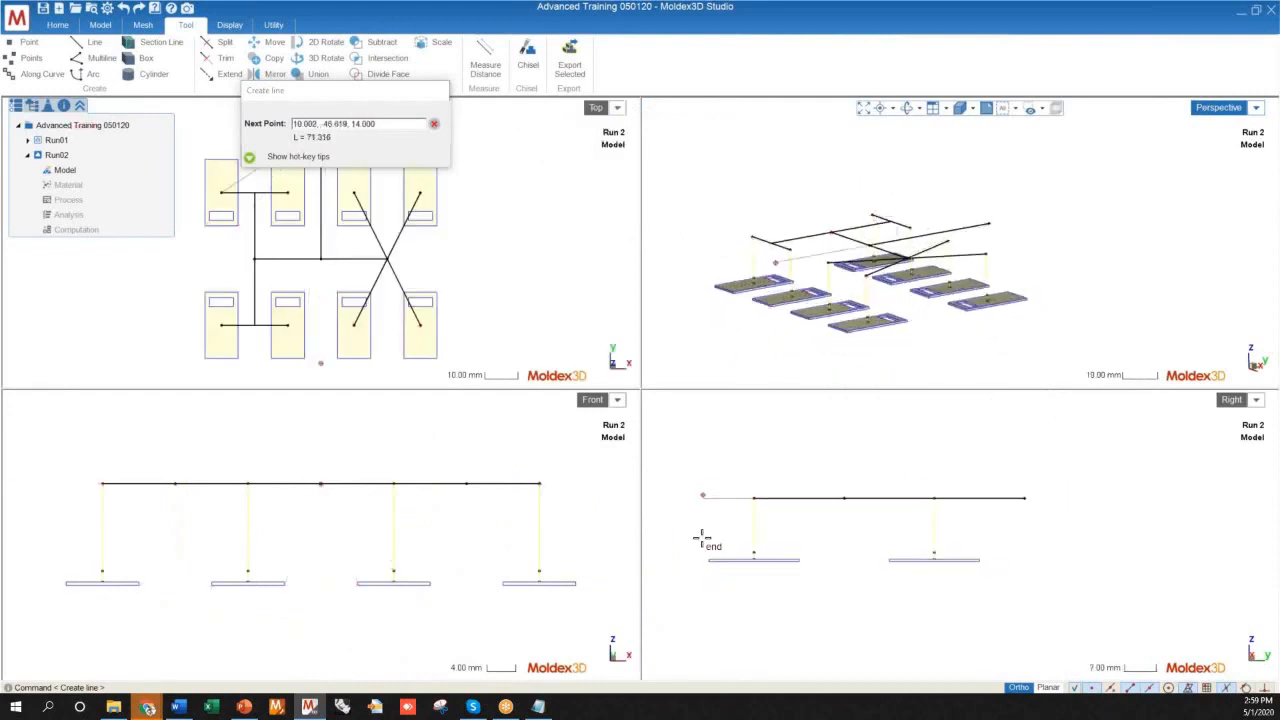
scroll(742, 626, down, 1)
scroll(1080, 552, down, 2)
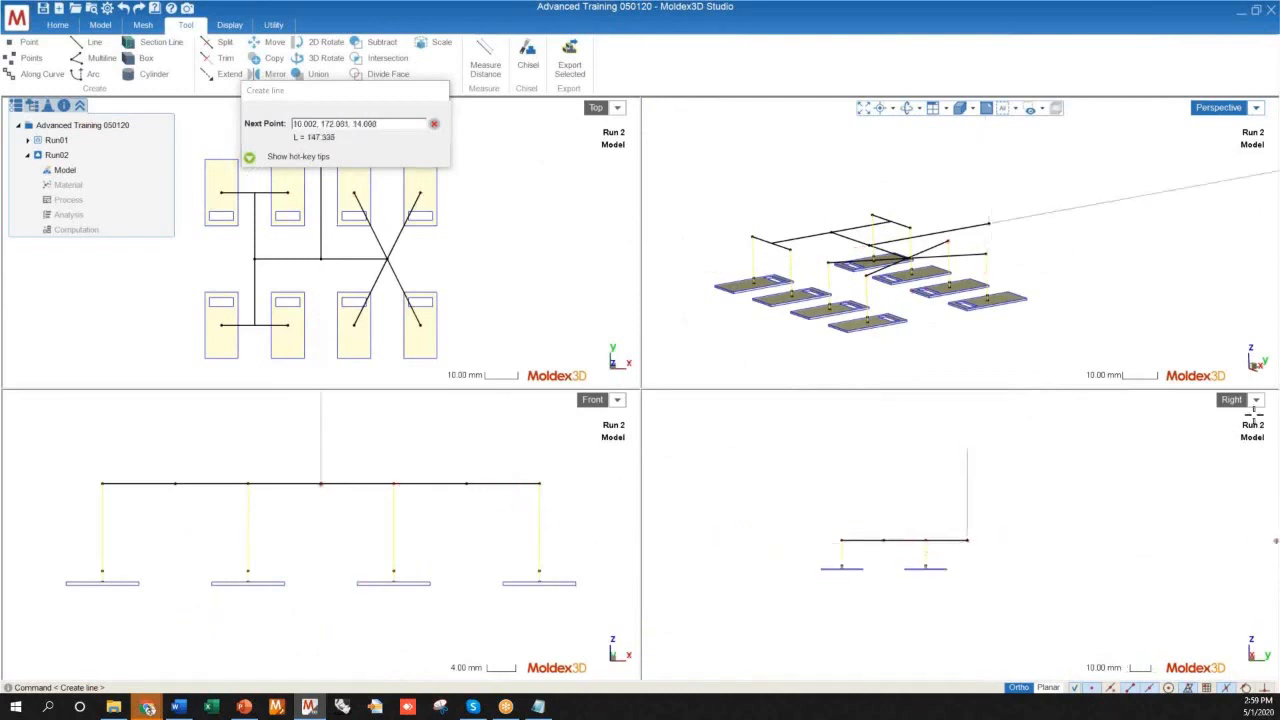
scroll(957, 500, up, 3)
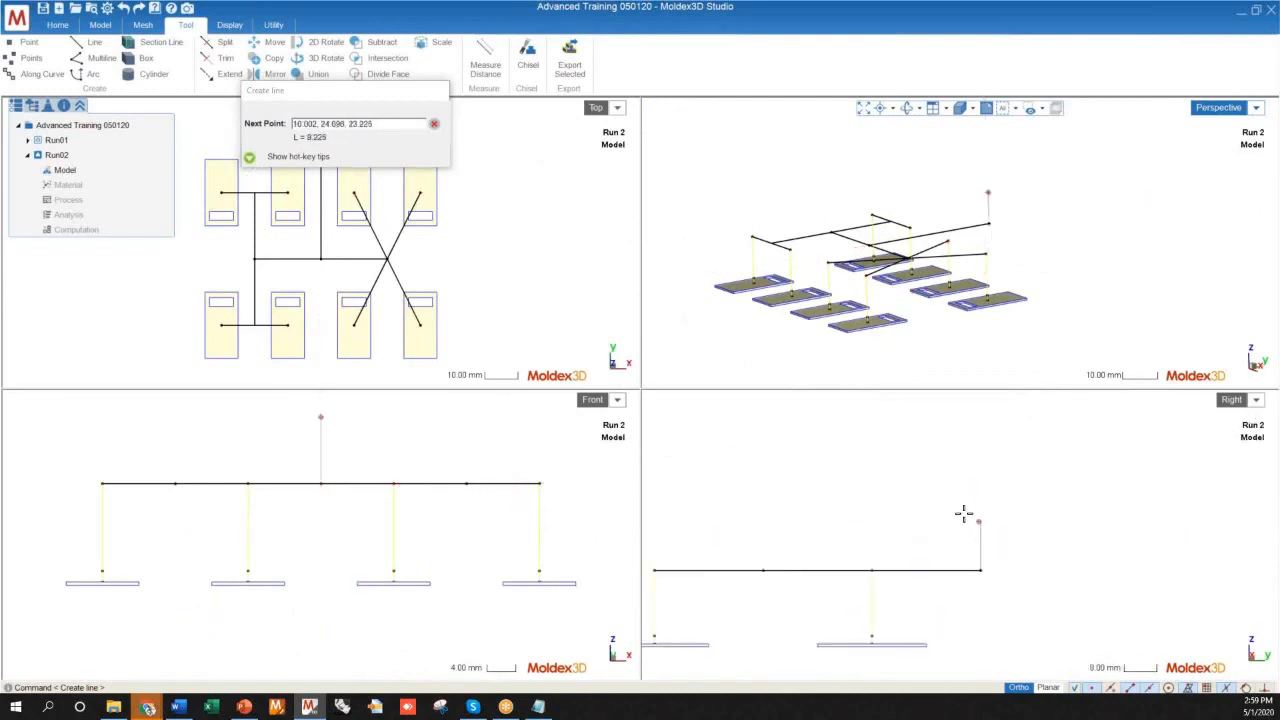
scroll(990, 476, down, 1)
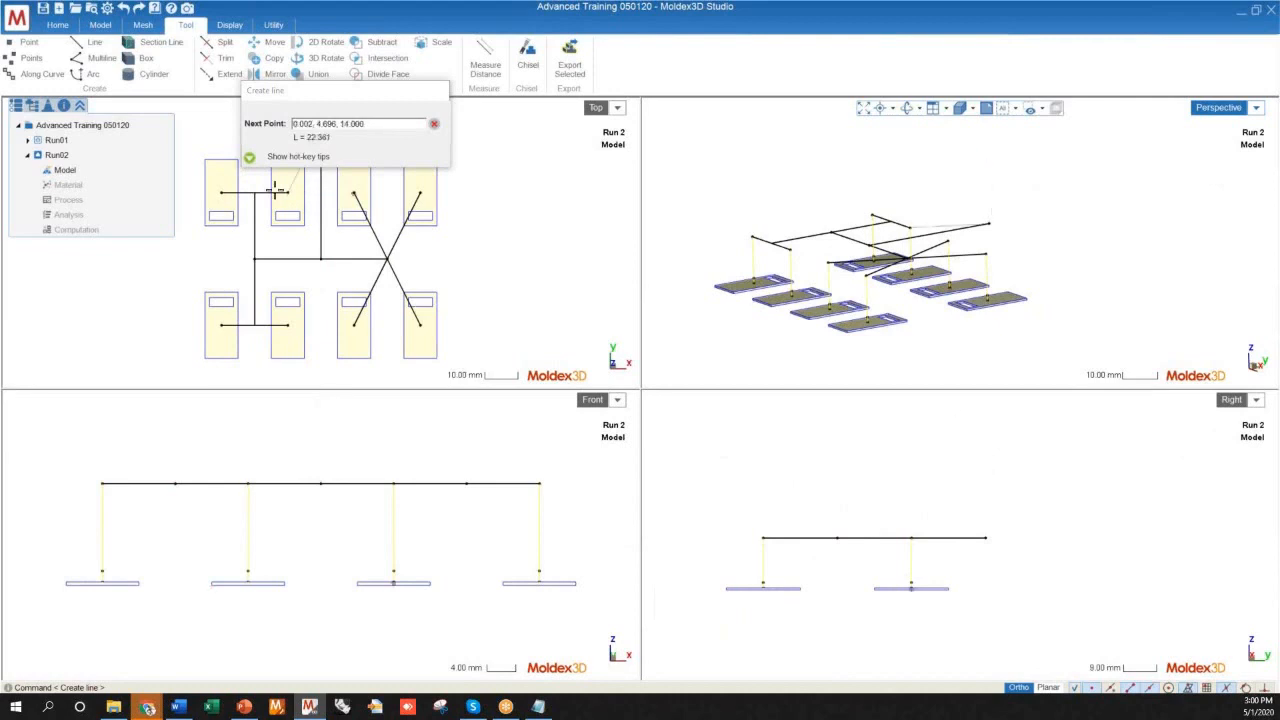
drag(363, 91, 637, 190)
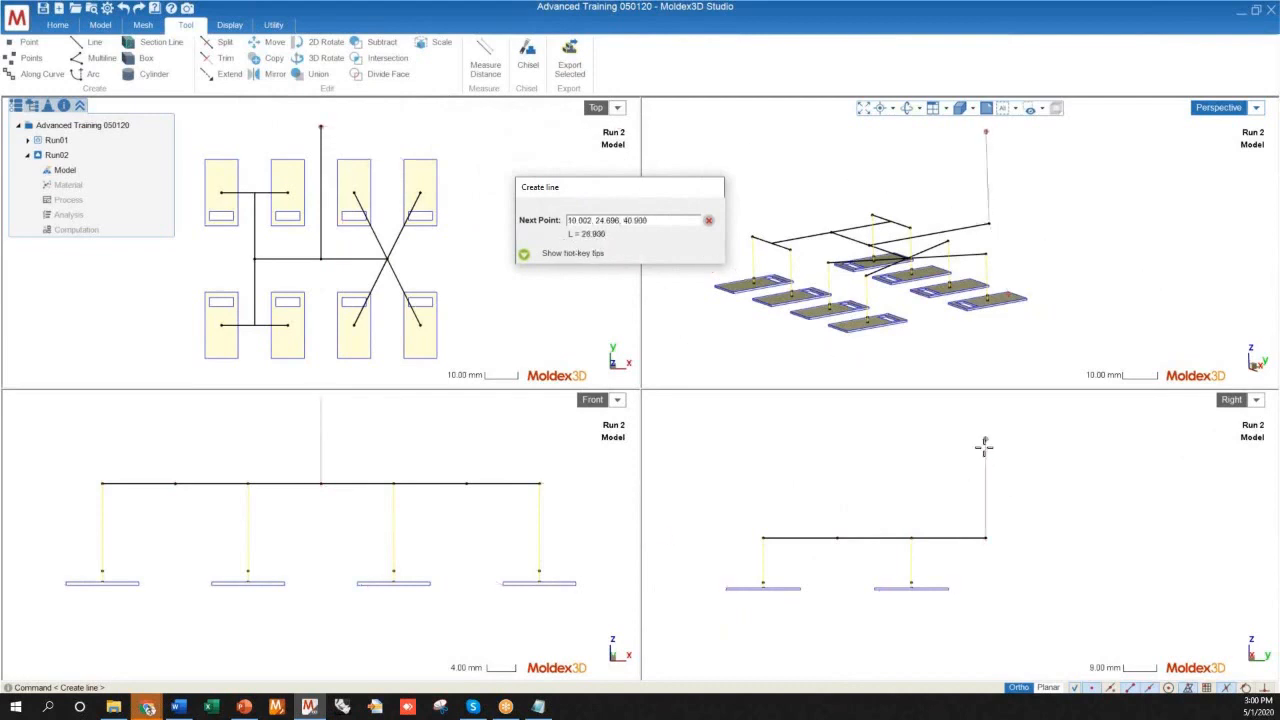
text(2)
scroll(790, 586, down, 2)
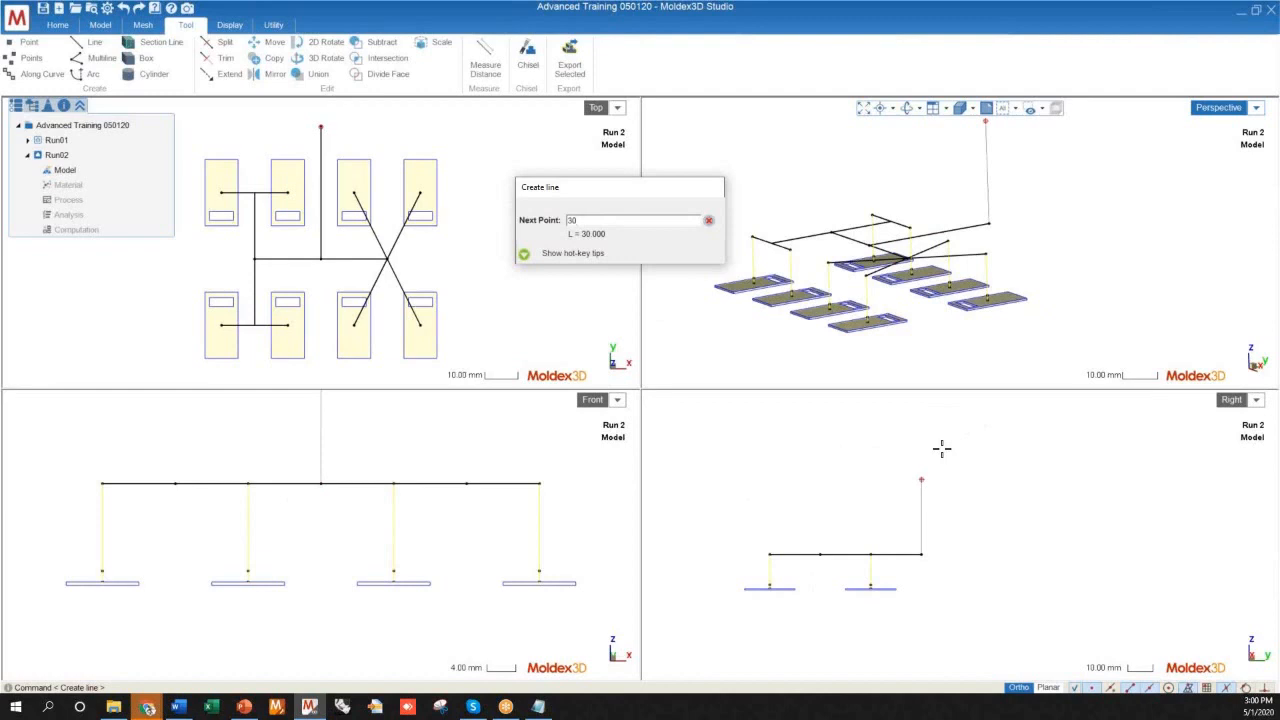
key(Return)
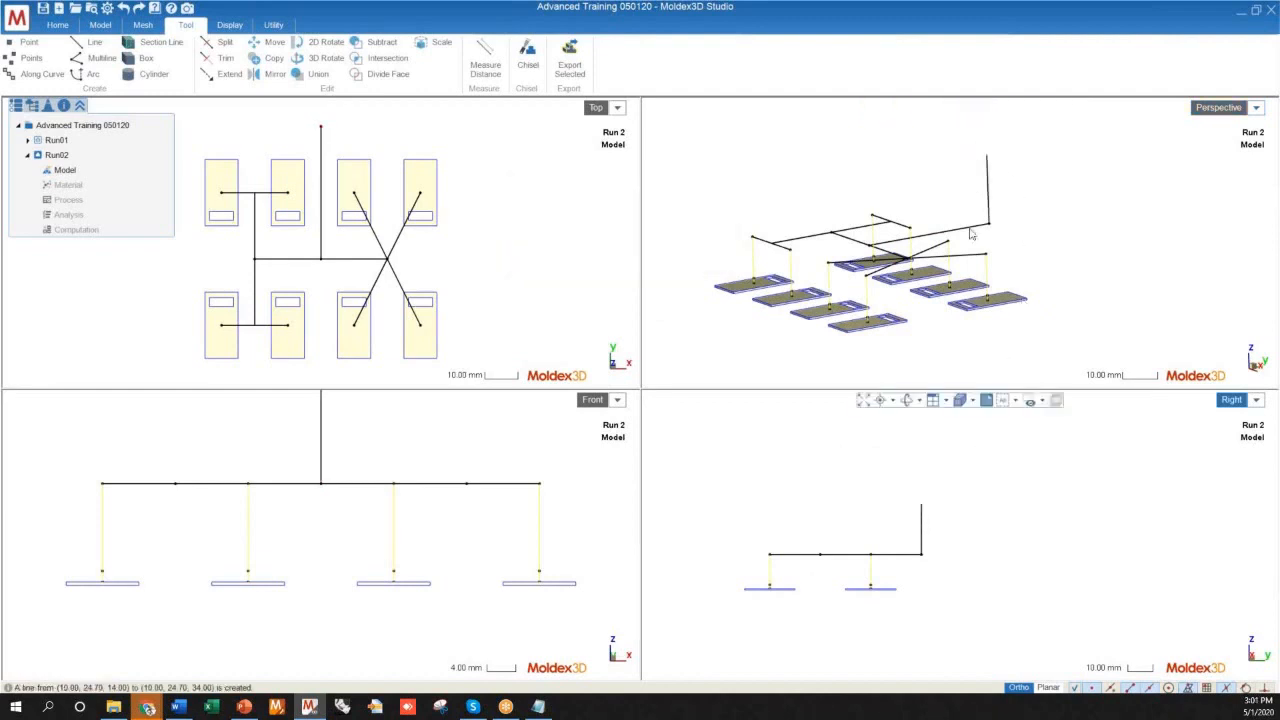
Return to the single perspective view and examine the complete sprue and runner lines over the eight plates
scroll(1028, 289, down, 3)
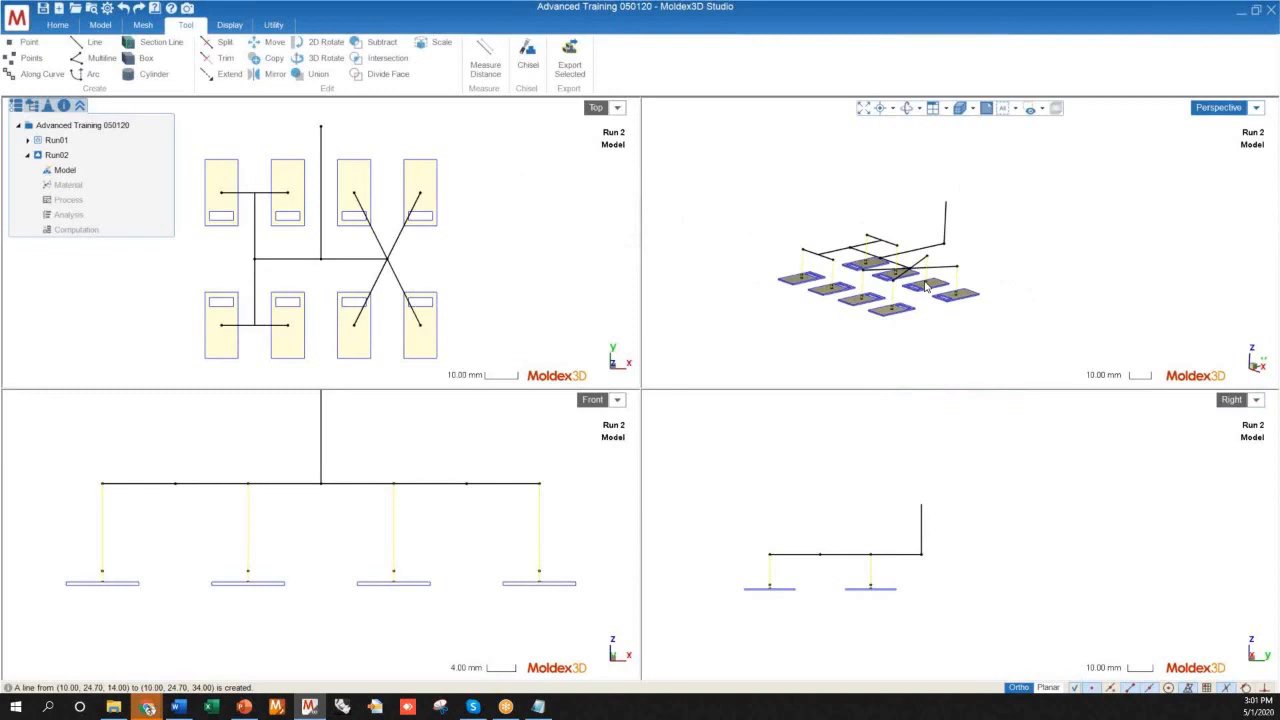
middle_drag(939, 267, 858, 262)
click(1218, 108)
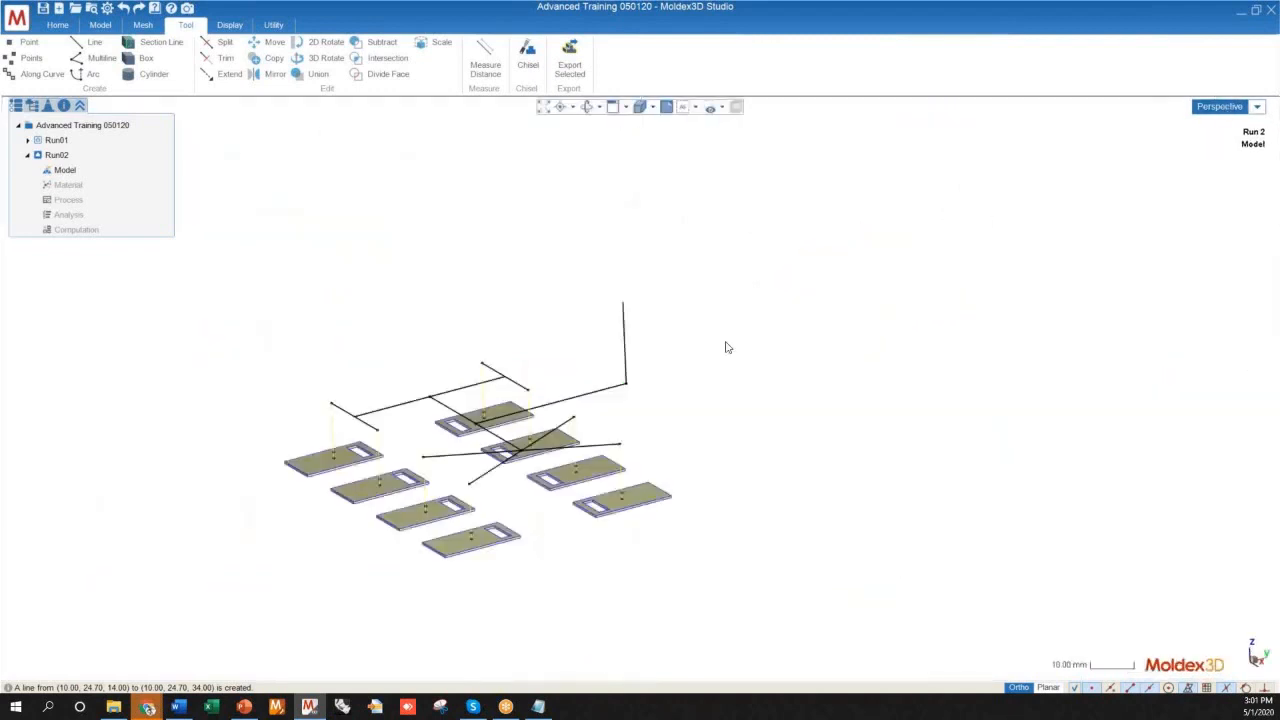
middle_drag(640, 389, 648, 463)
scroll(310, 580, up, 3)
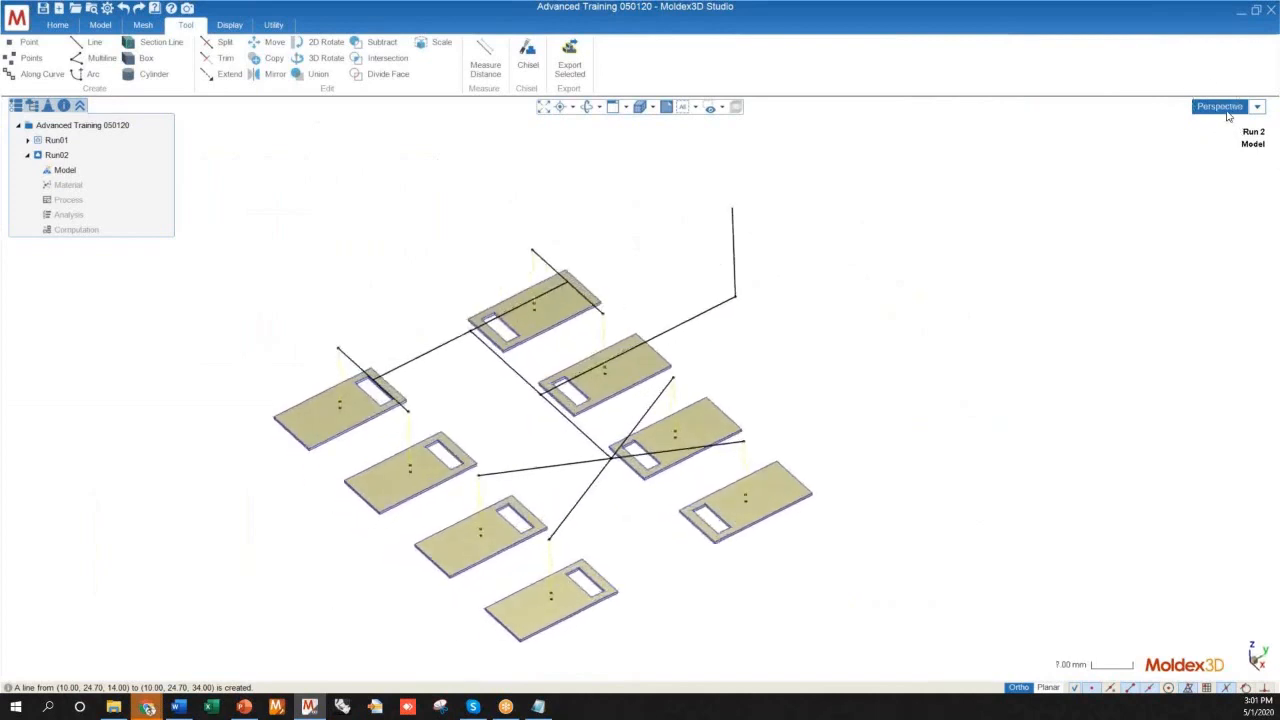
middle_drag(700, 308, 672, 428)
scroll(653, 349, down, 2)
middle_drag(763, 417, 777, 361)
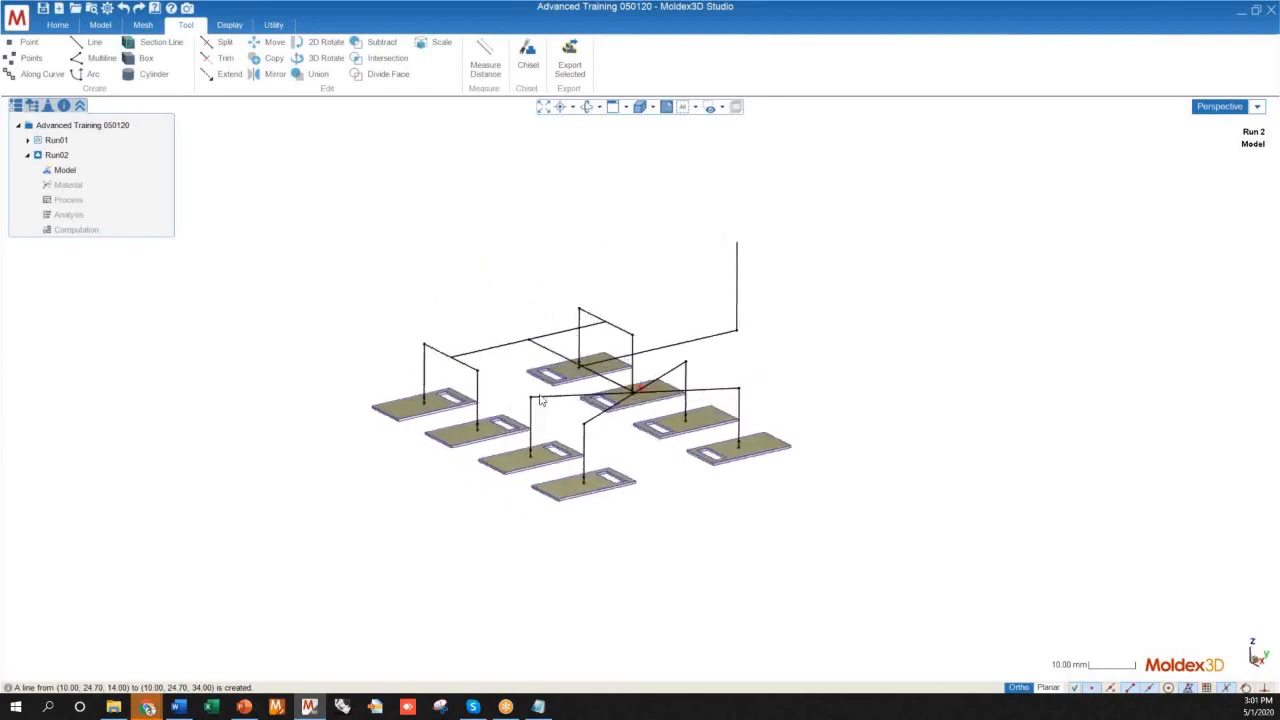
Inspect the short gate segments where the vertical lines meet the plates, checking that they are separate lines
scroll(542, 400, up, 8)
middle_drag(603, 398, 559, 334)
middle_drag(343, 398, 533, 411)
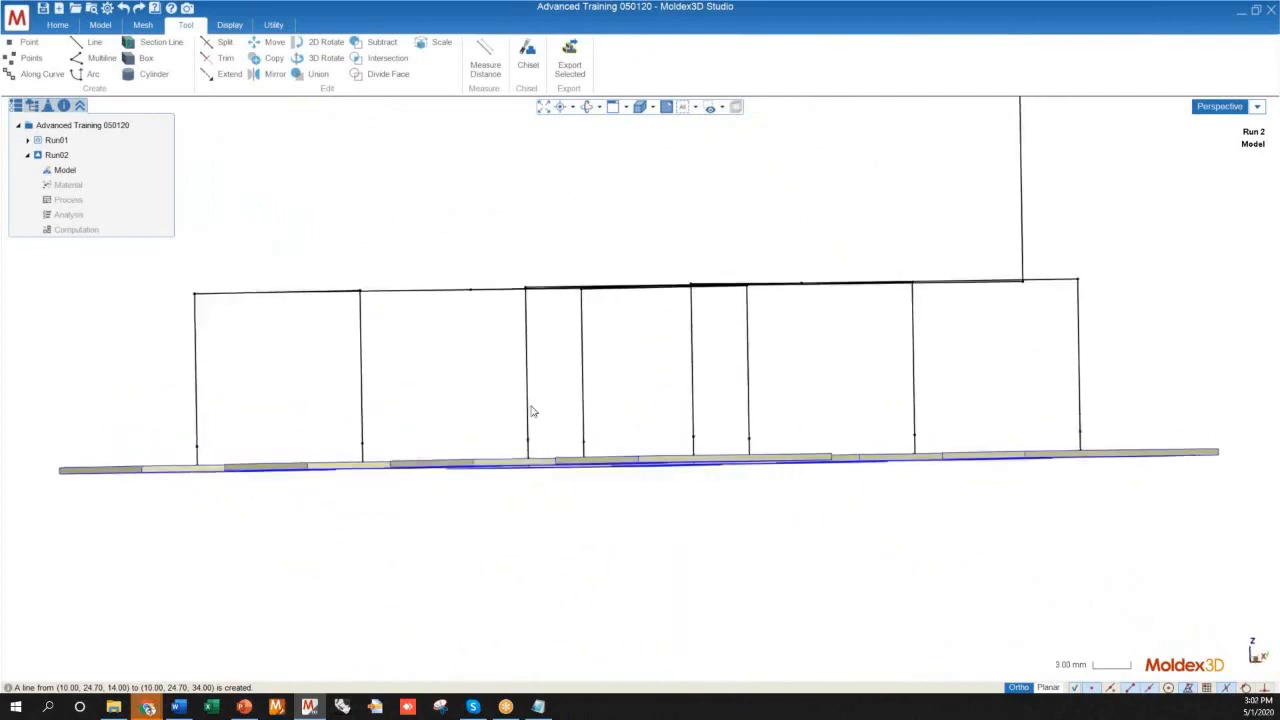
scroll(205, 452, up, 5)
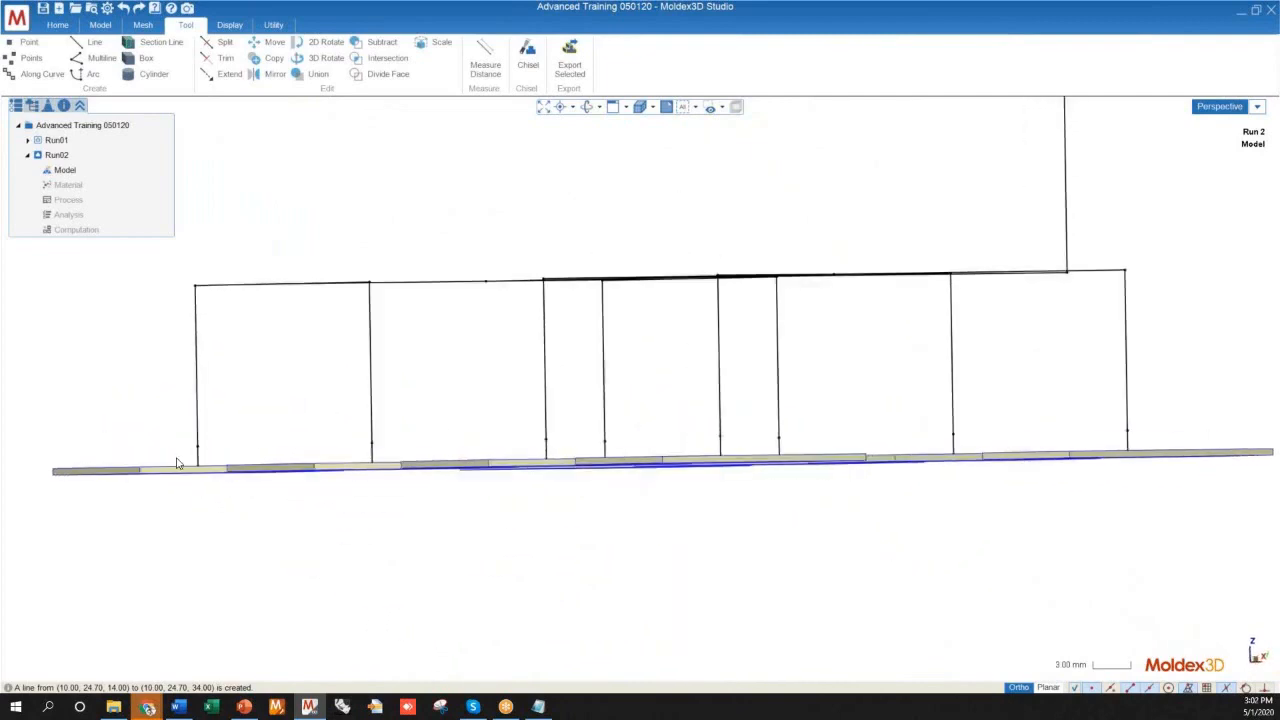
click(604, 452)
scroll(207, 397, down, 4)
scroll(667, 467, up, 3)
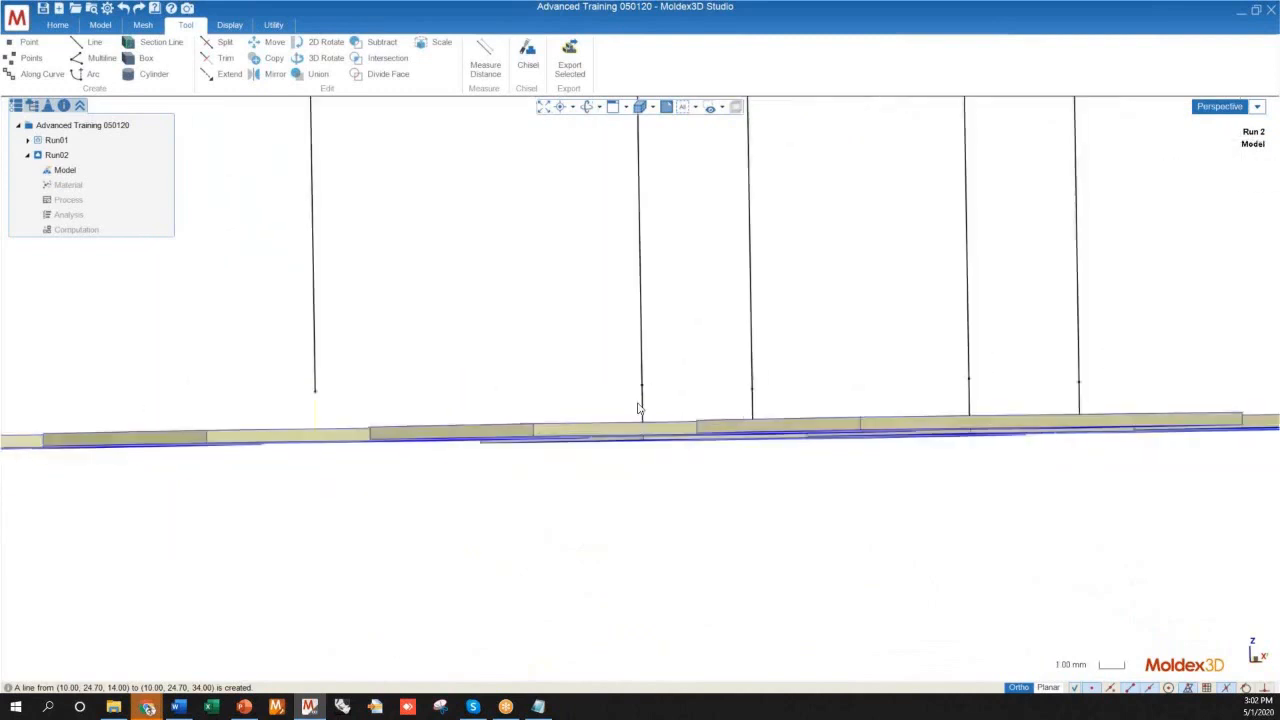
click(646, 400)
click(703, 351)
scroll(672, 436, down, 8)
middle_drag(733, 389, 730, 480)
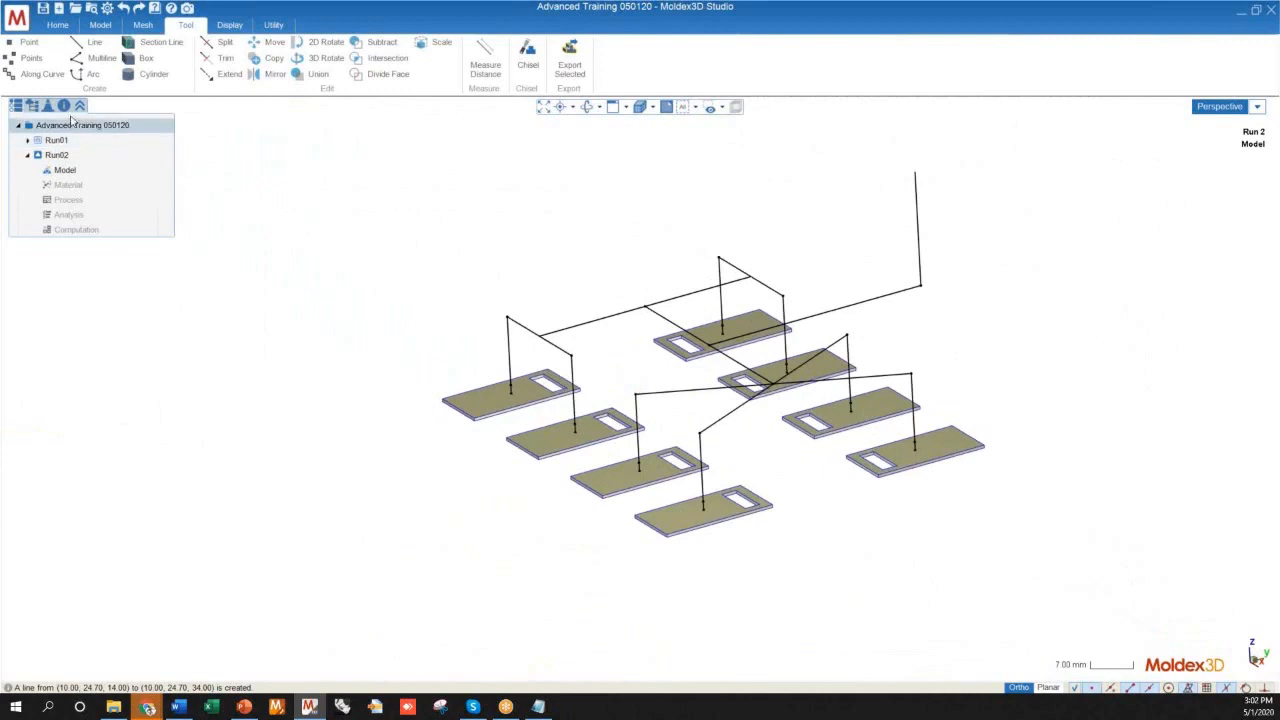
Show the Run02 model's object tree and locate the curves among the non-attributed objects
click(32, 105)
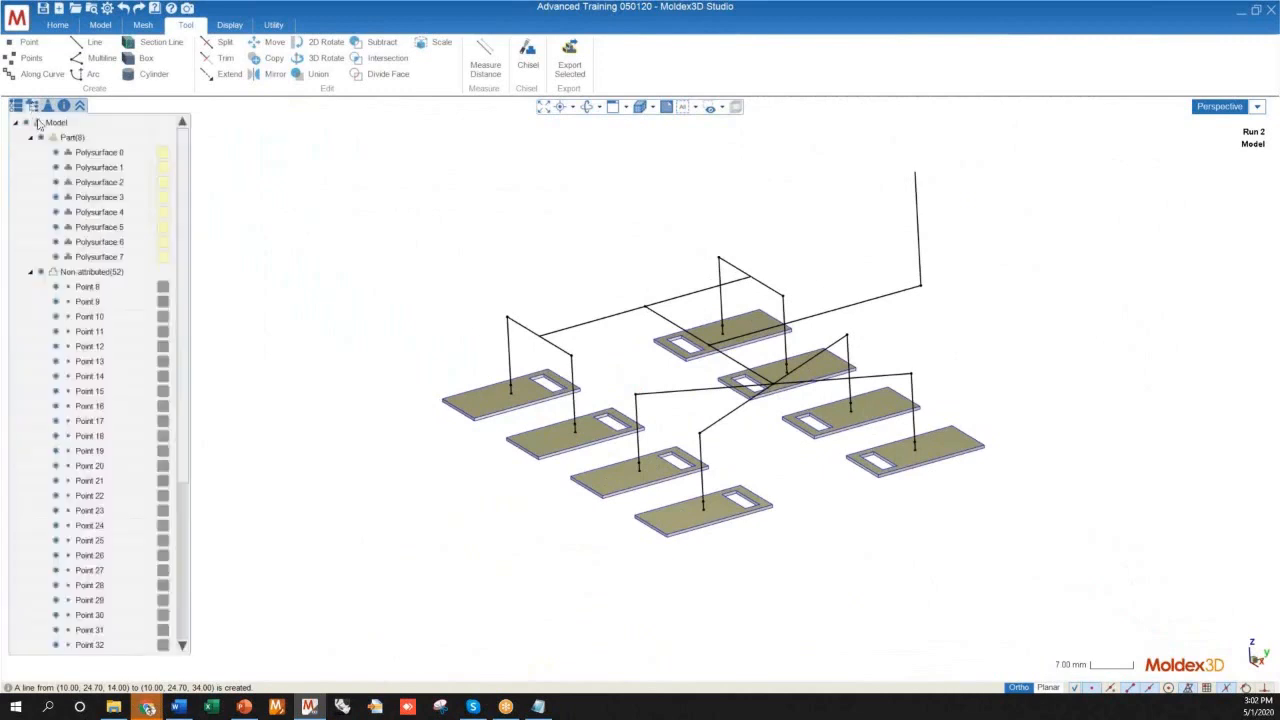
click(92, 273)
scroll(92, 276, down, 6)
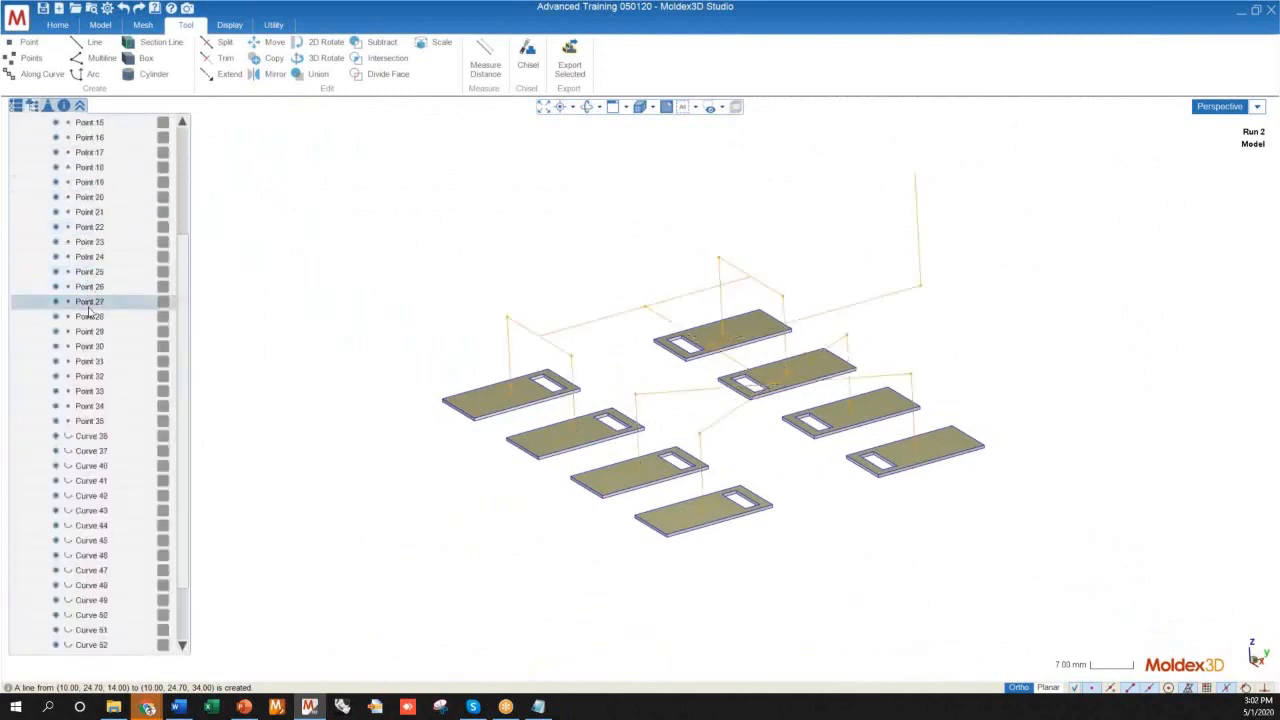
scroll(88, 311, down, 3)
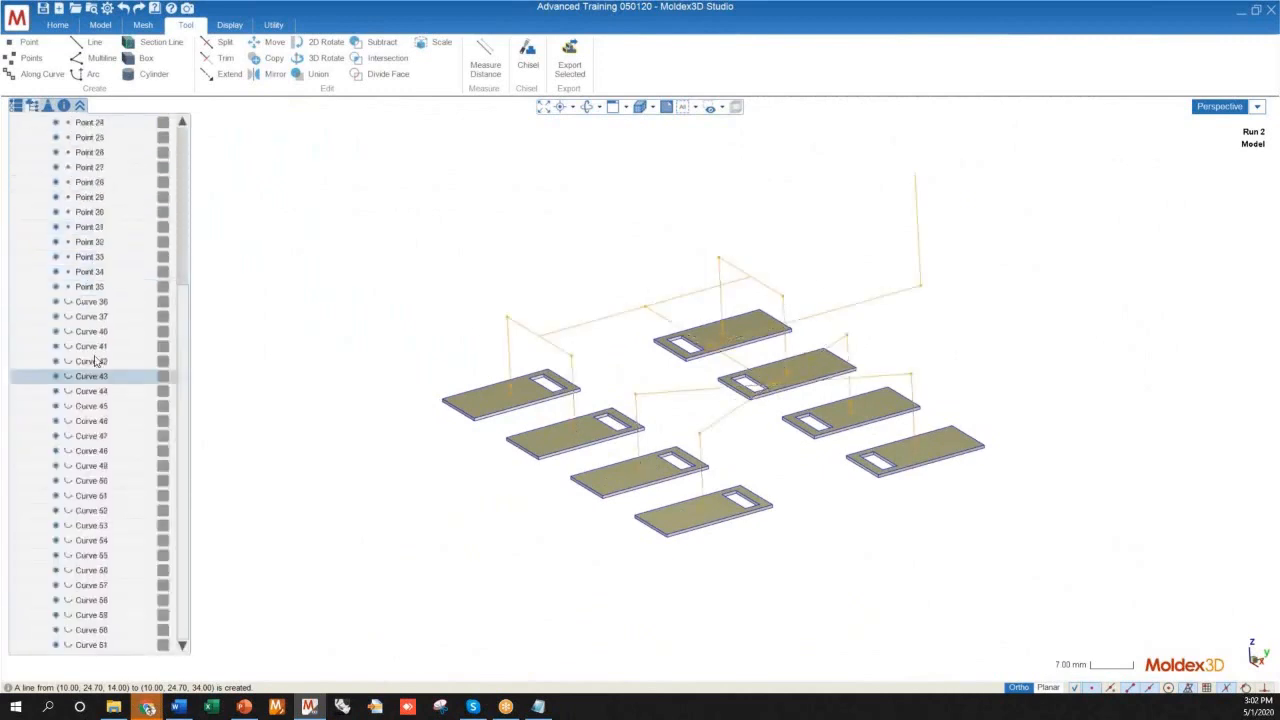
click(88, 302)
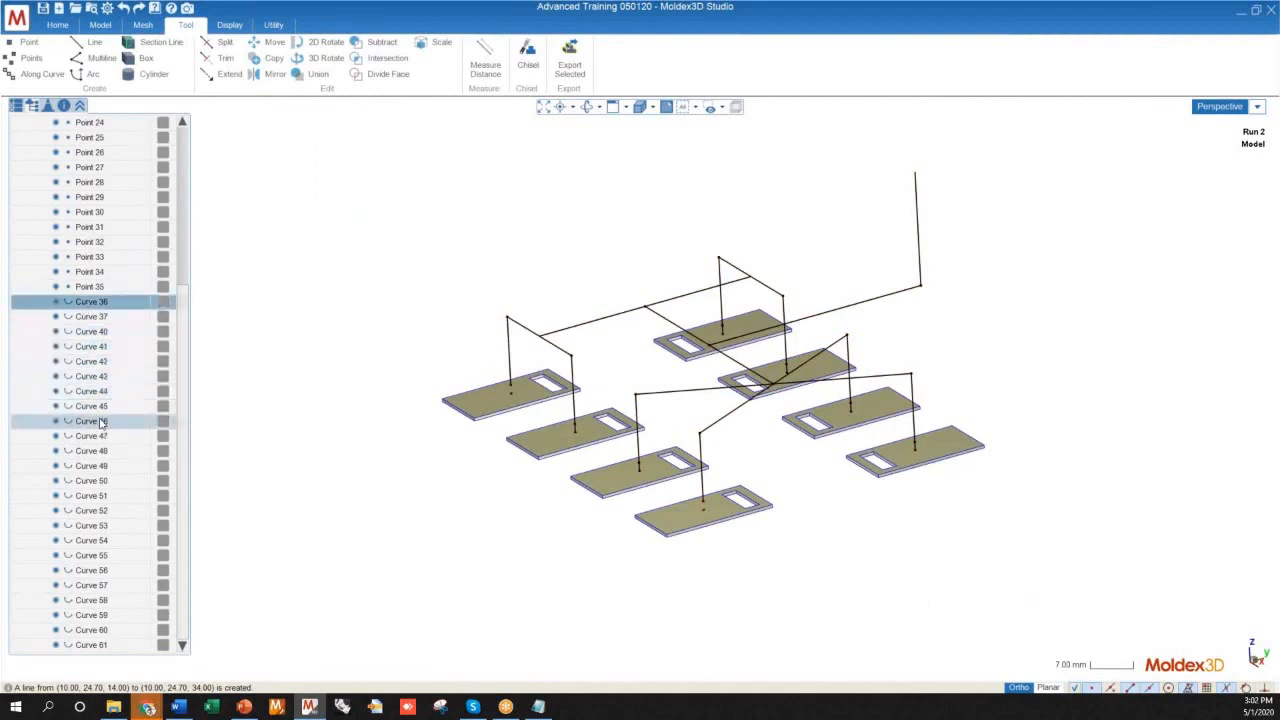
shift+click(110, 420)
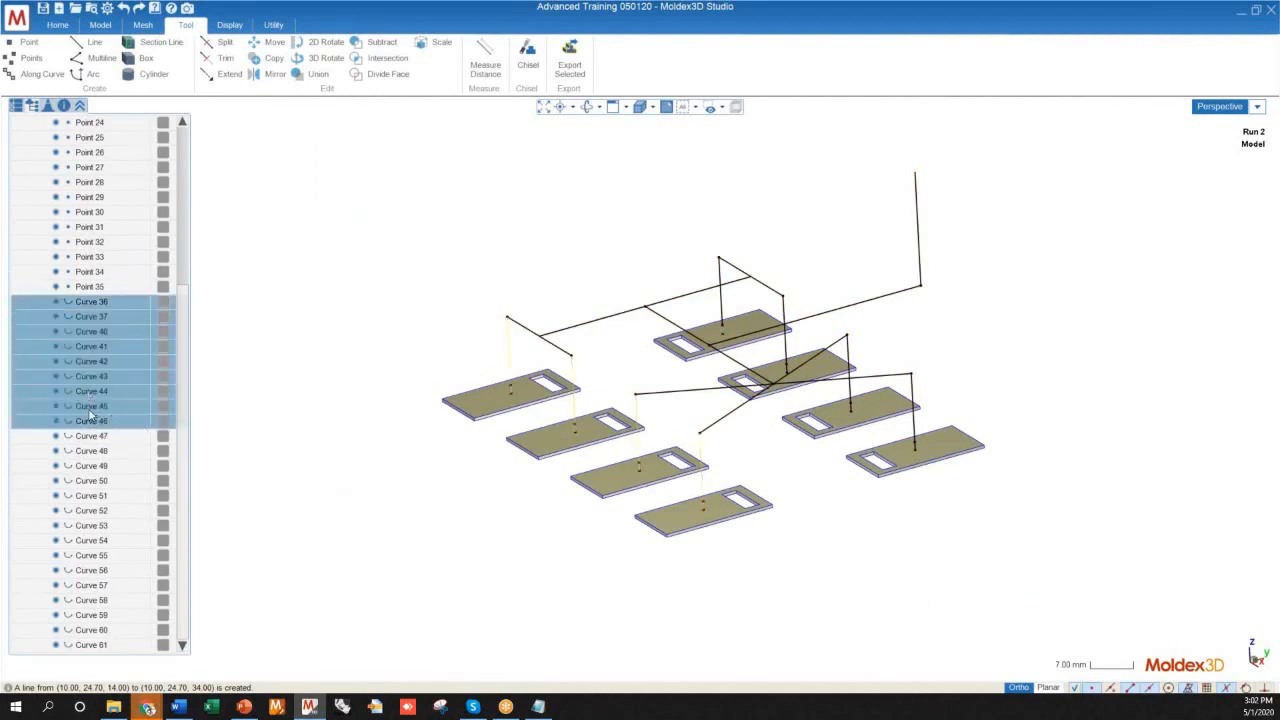
shift+click(92, 392)
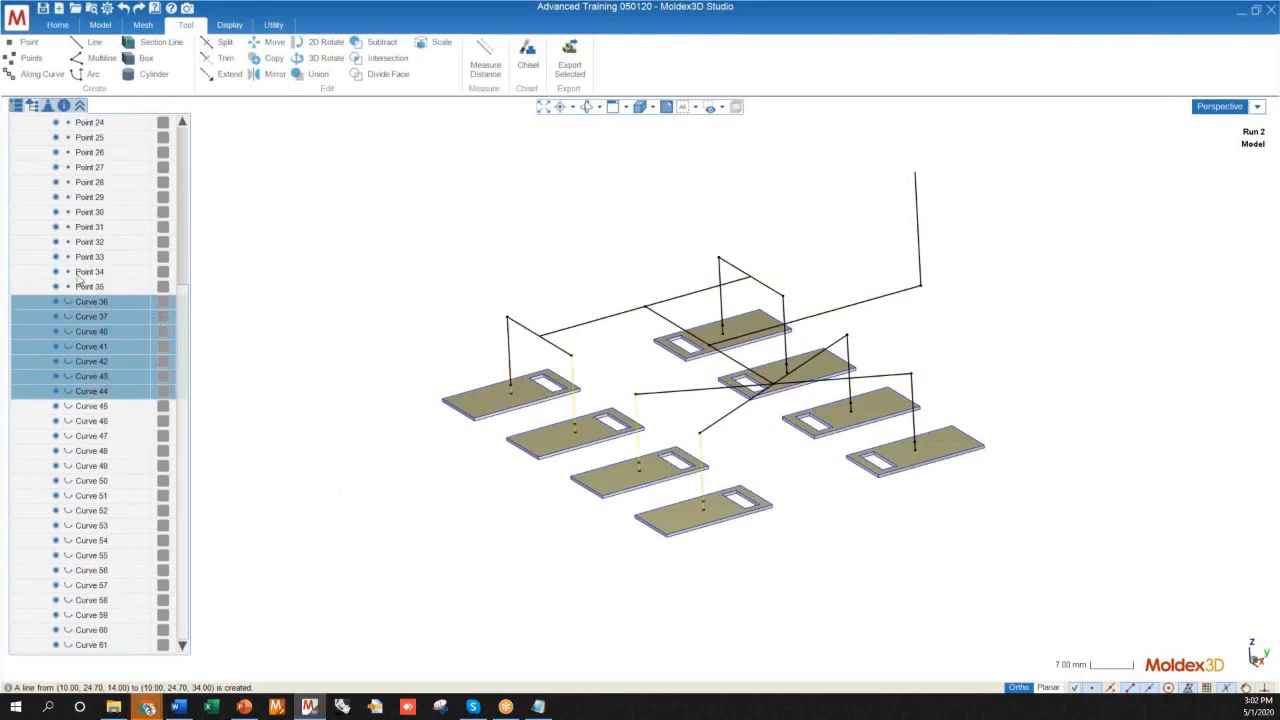
middle_drag(743, 600, 806, 608)
scroll(709, 448, up, 6)
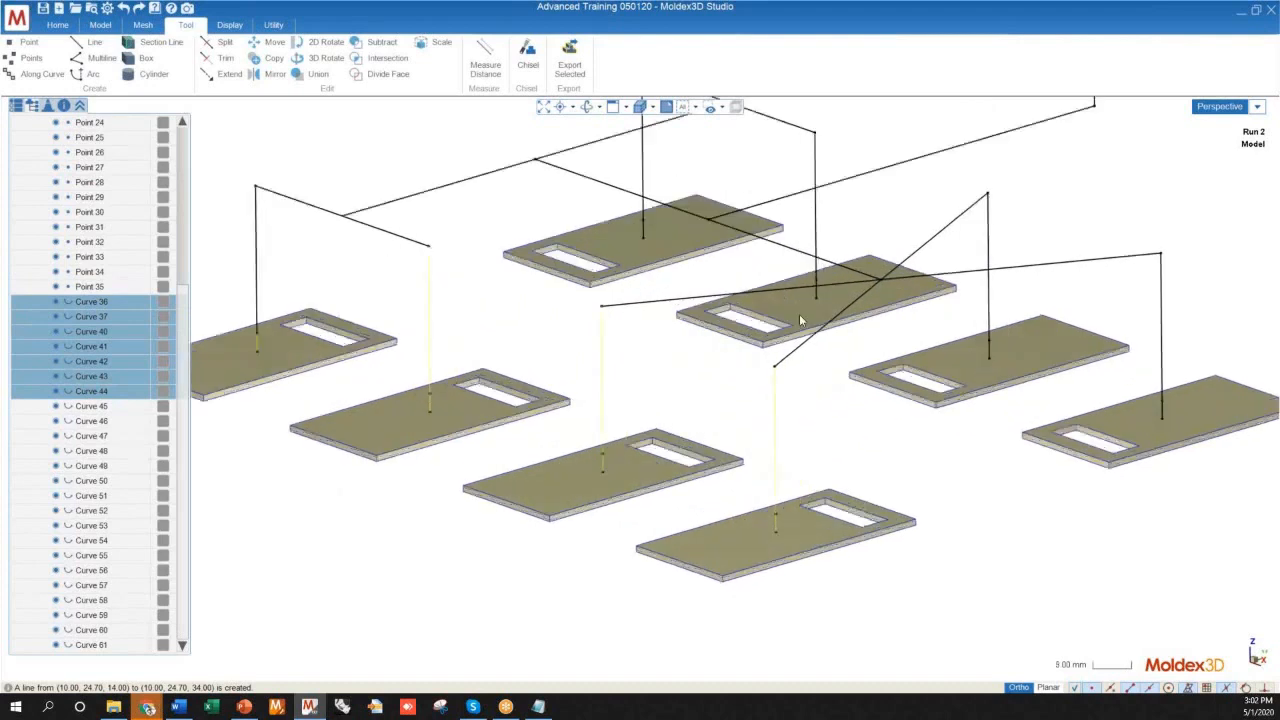
scroll(768, 487, down, 5)
mouse_move(556, 582)
middle_down()
mouse_move(531, 580)
mouse_move(557, 583)
middle_up()
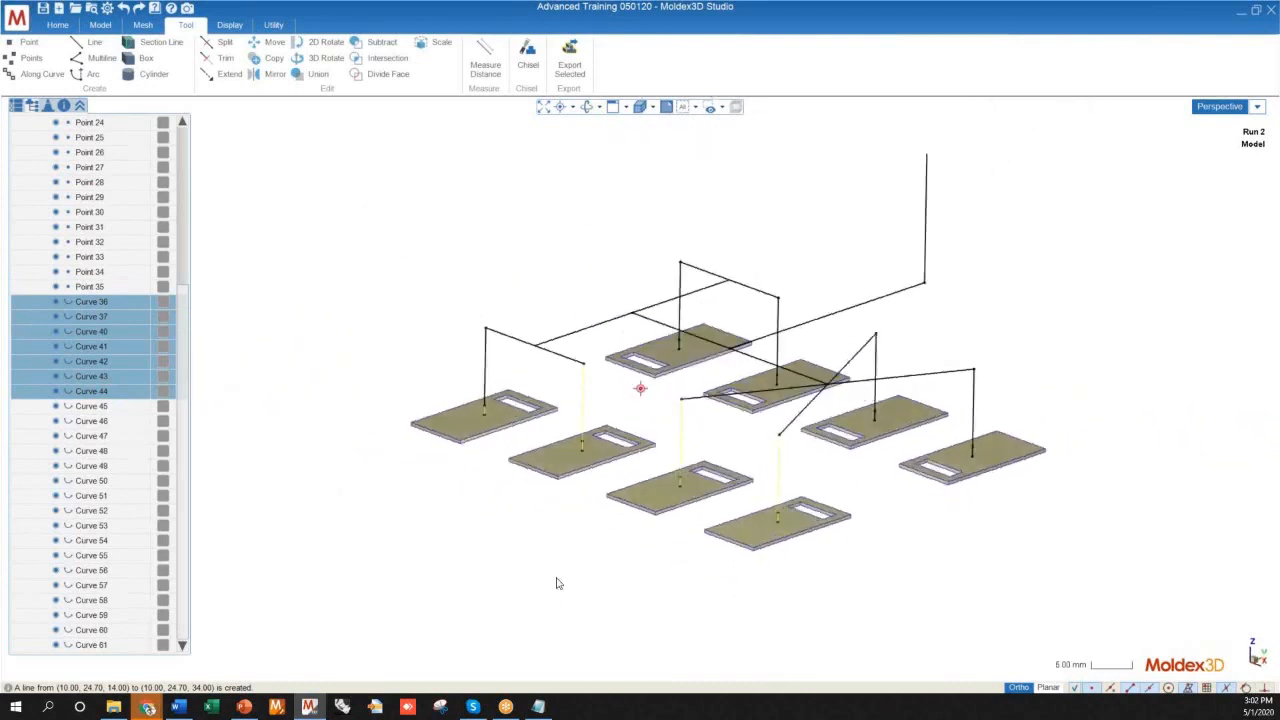
key(Escape)
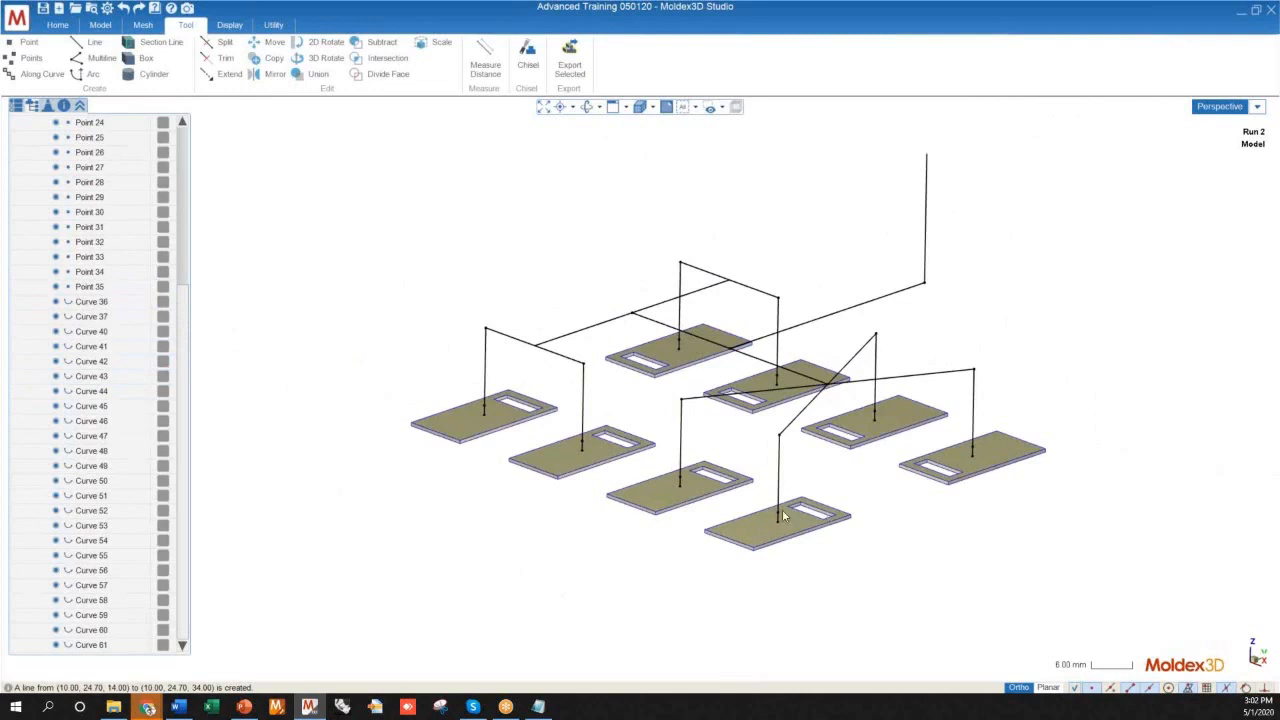
Select the eight short gate lines, Curves 36, 40, 42, 44, 46, 48, 50 and 52, and start the Attribute Wizard for them
click(90, 301)
ctrl+click(92, 331)
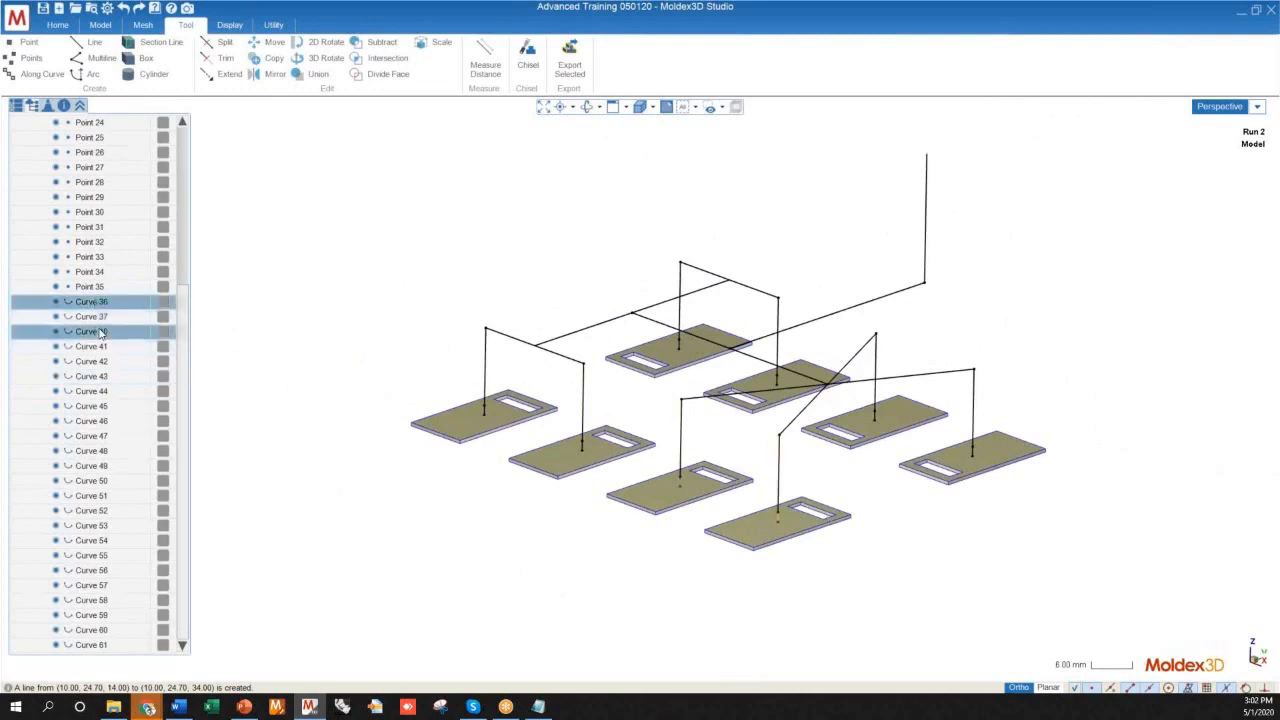
ctrl+click(92, 362)
ctrl+click(92, 396)
ctrl+click(92, 421)
ctrl+click(92, 451)
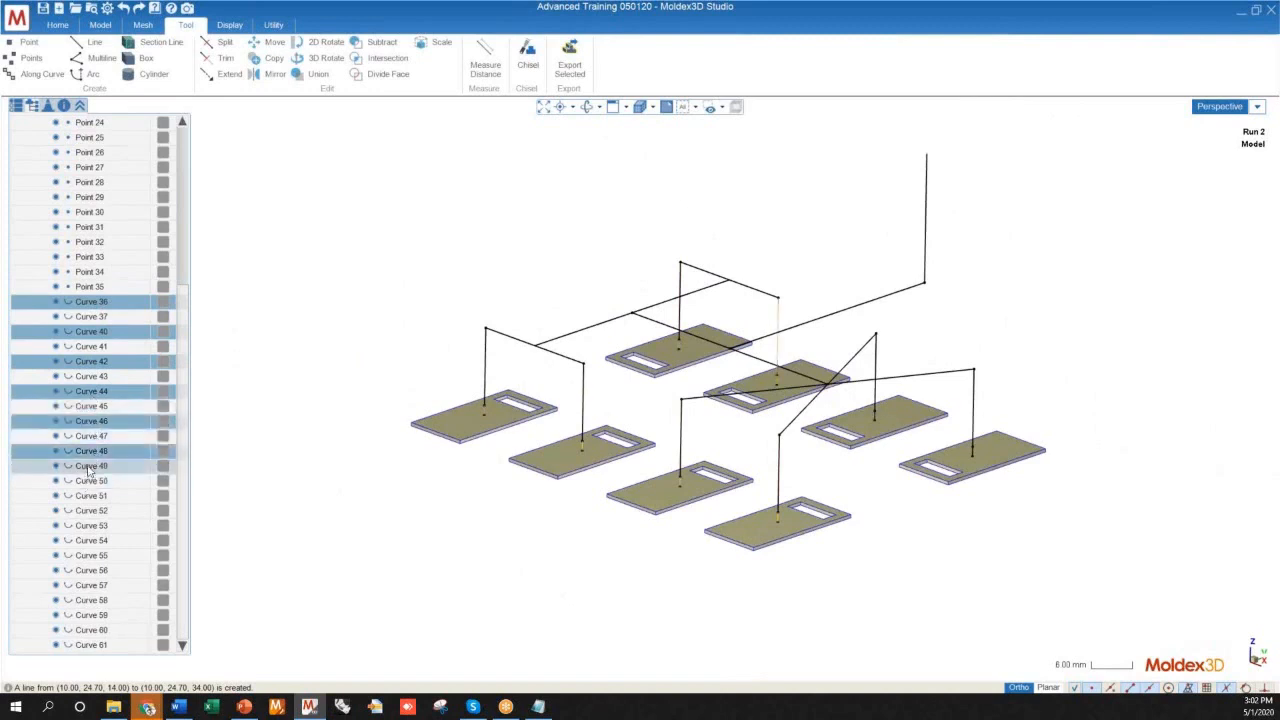
ctrl+click(88, 481)
ctrl+click(91, 511)
mouse_move(776, 512)
middle_down()
mouse_move(776, 543)
mouse_move(758, 500)
mouse_move(666, 420)
mouse_move(797, 475)
mouse_move(806, 543)
mouse_move(779, 528)
middle_up()
scroll(779, 528, up, 3)
scroll(805, 539, down, 3)
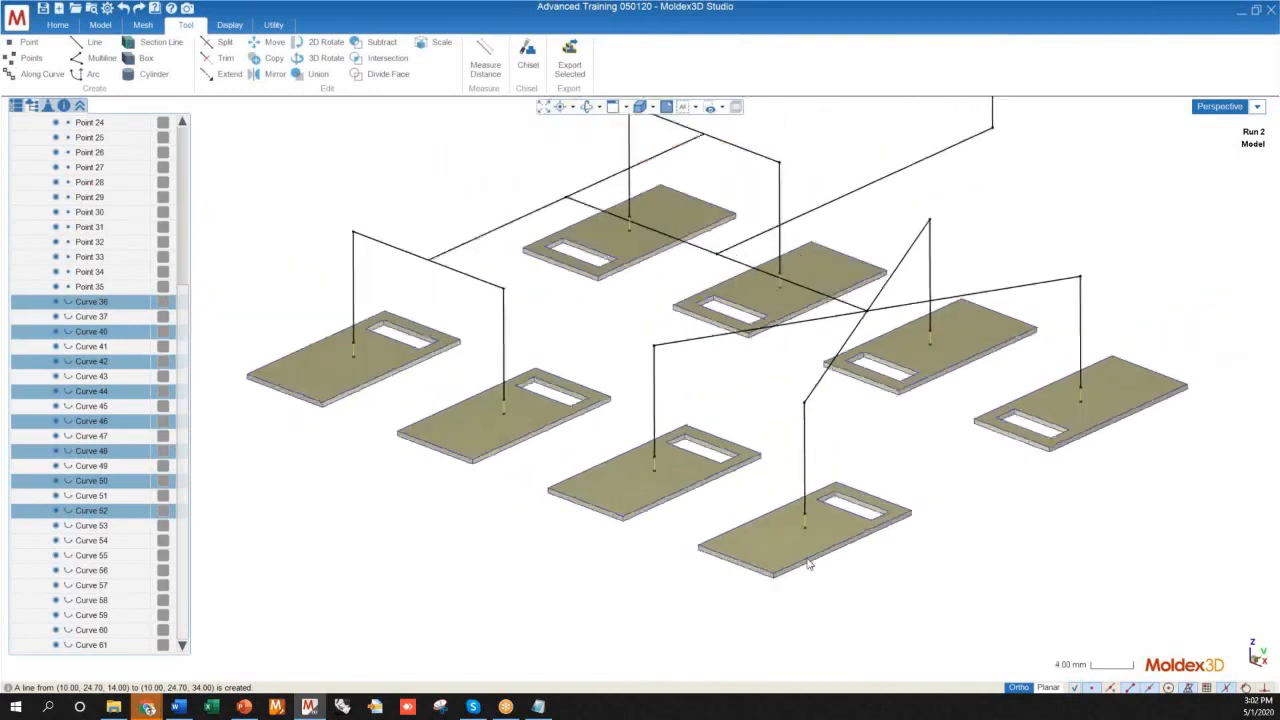
right_click(805, 539)
click(828, 539)
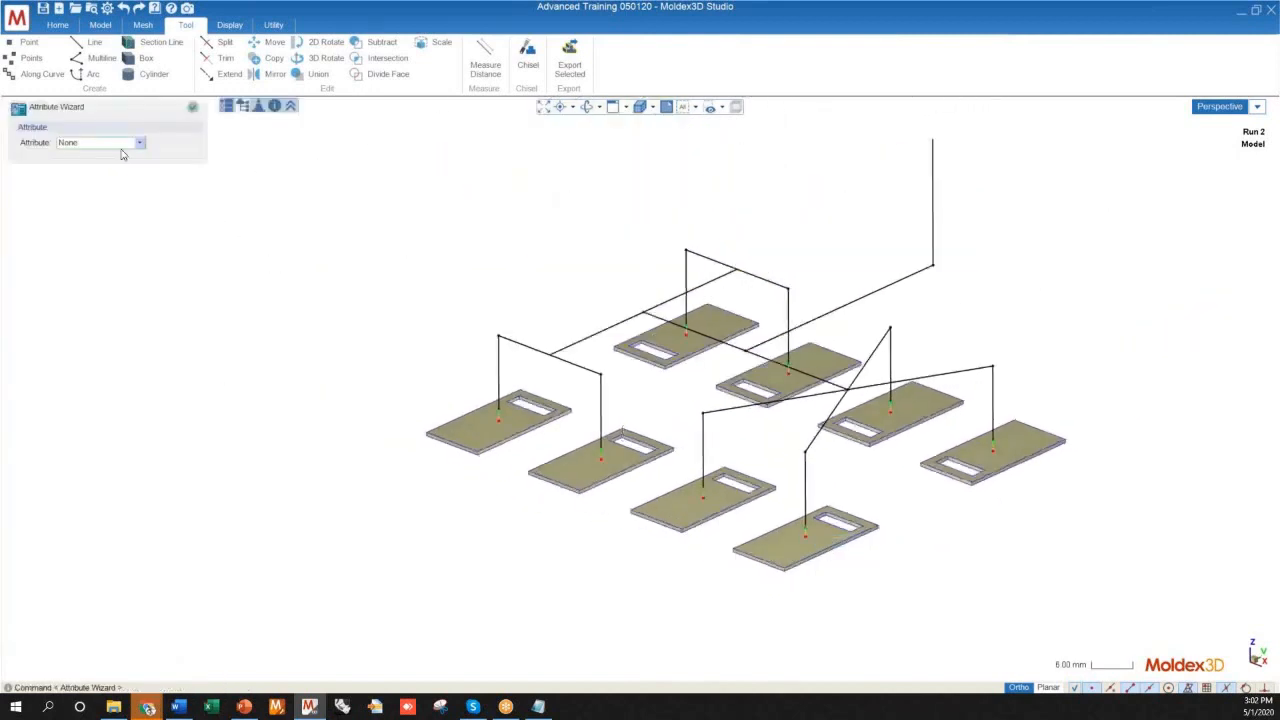
Examine the red and green end markers on the selected gate lines at all eight plates
mouse_move(517, 360)
middle_down()
mouse_move(515, 423)
mouse_move(640, 500)
mouse_move(550, 562)
middle_up()
mouse_move(473, 566)
middle_down()
mouse_move(557, 517)
mouse_move(566, 620)
mouse_move(638, 572)
middle_up()
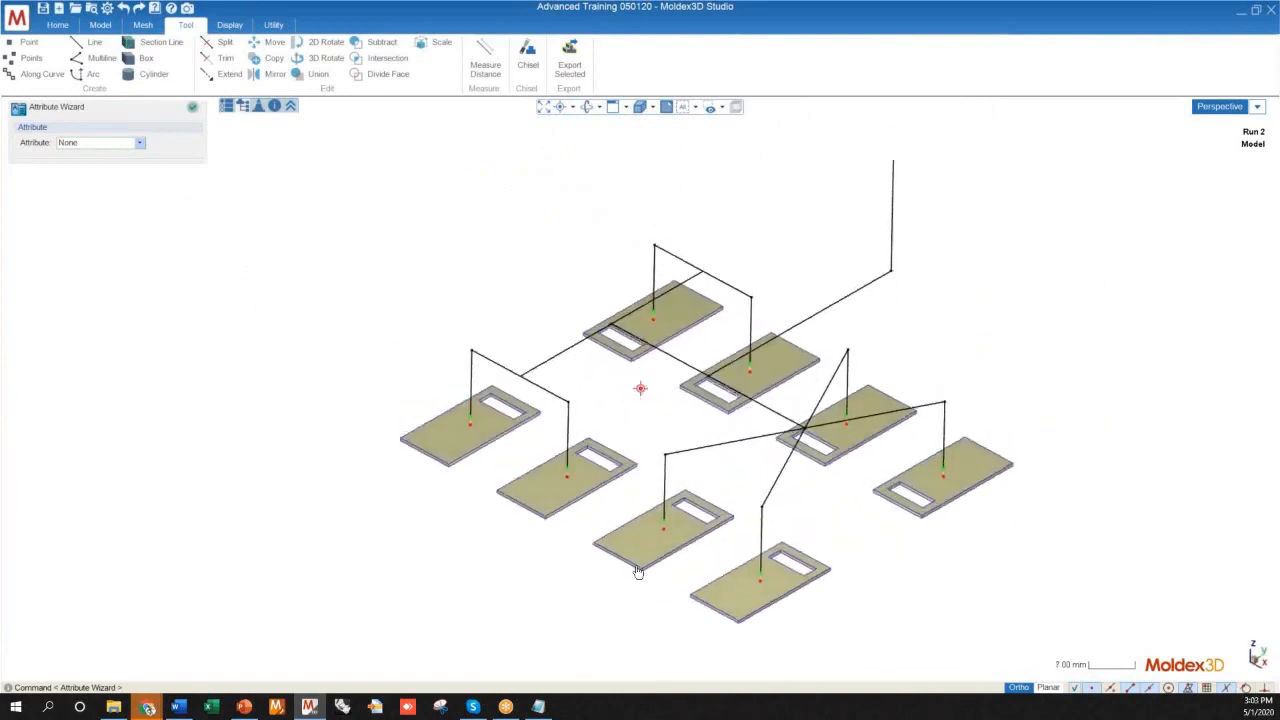
scroll(643, 530, up, 4)
scroll(686, 541, down, 4)
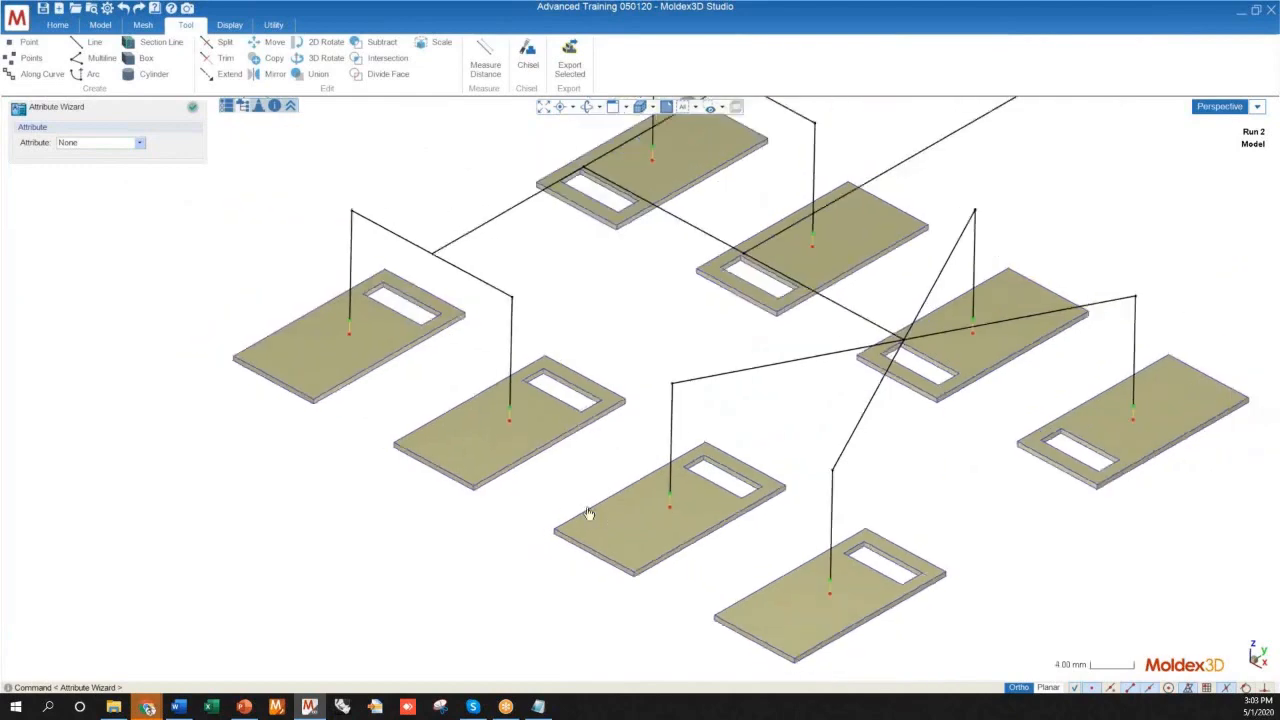
mouse_move(590, 518)
middle_down()
mouse_move(600, 443)
mouse_move(583, 526)
mouse_move(577, 511)
middle_up()
scroll(580, 512, up, 5)
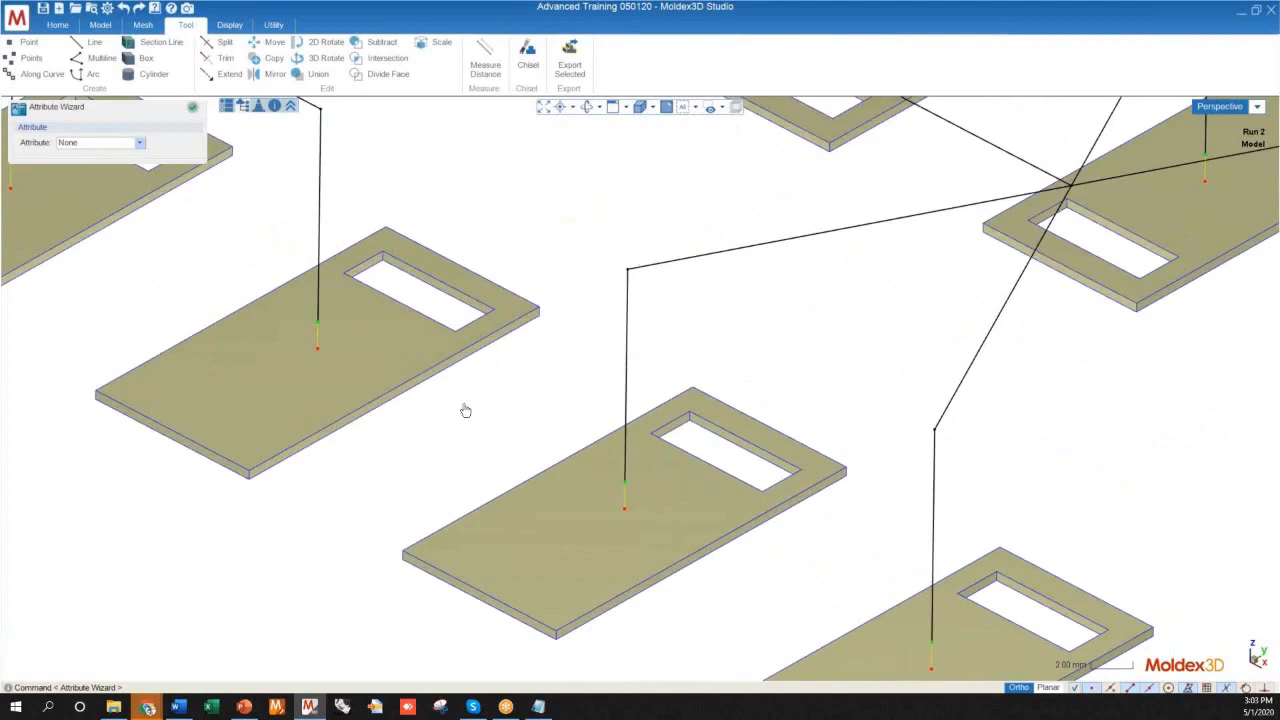
mouse_move(603, 522)
middle_down()
mouse_move(482, 488)
mouse_move(517, 500)
middle_up()
scroll(517, 500, down, 3)
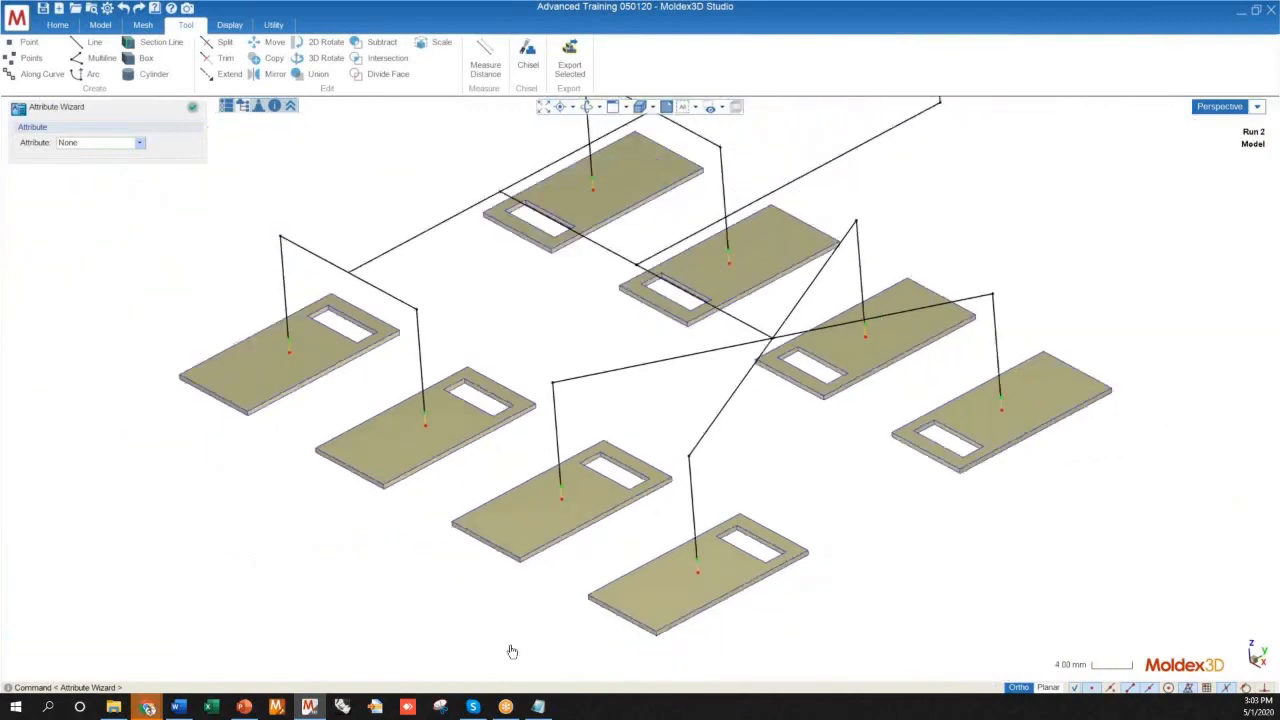
scroll(557, 576, down, 5)
middle_drag(514, 595, 629, 574)
scroll(590, 563, up, 4)
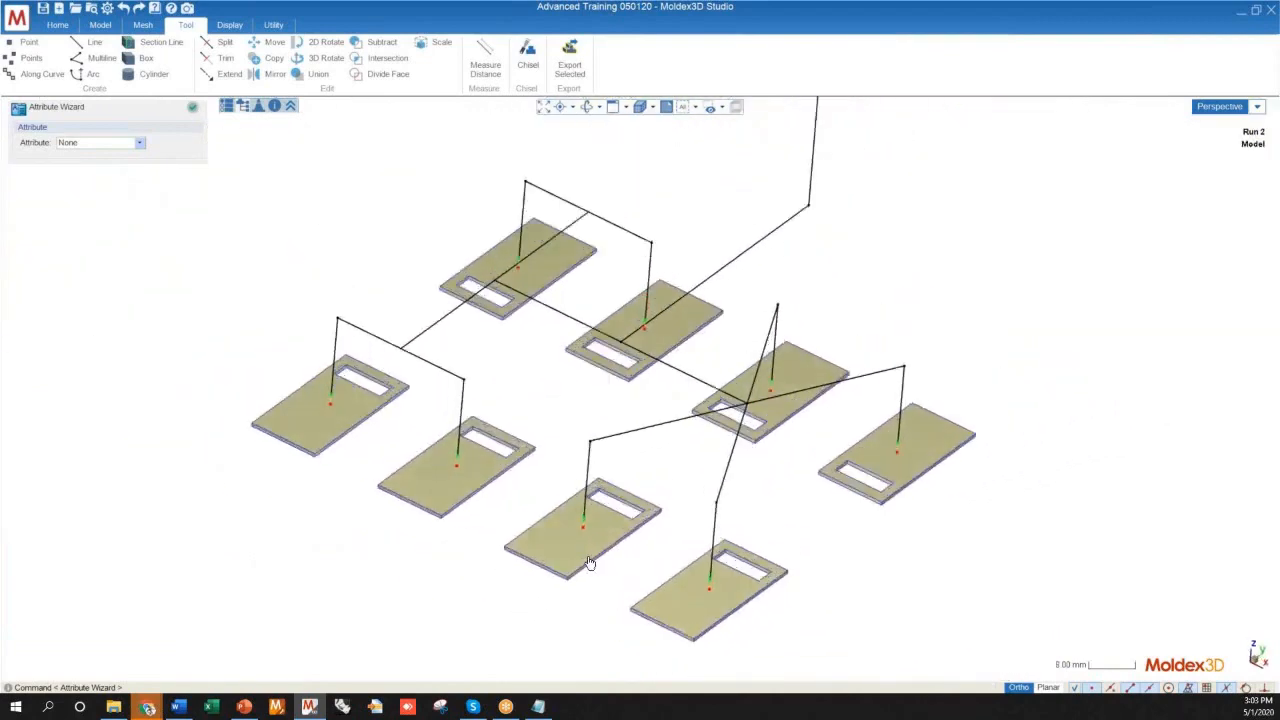
scroll(590, 563, up, 4)
scroll(571, 531, down, 5)
middle_drag(643, 514, 523, 531)
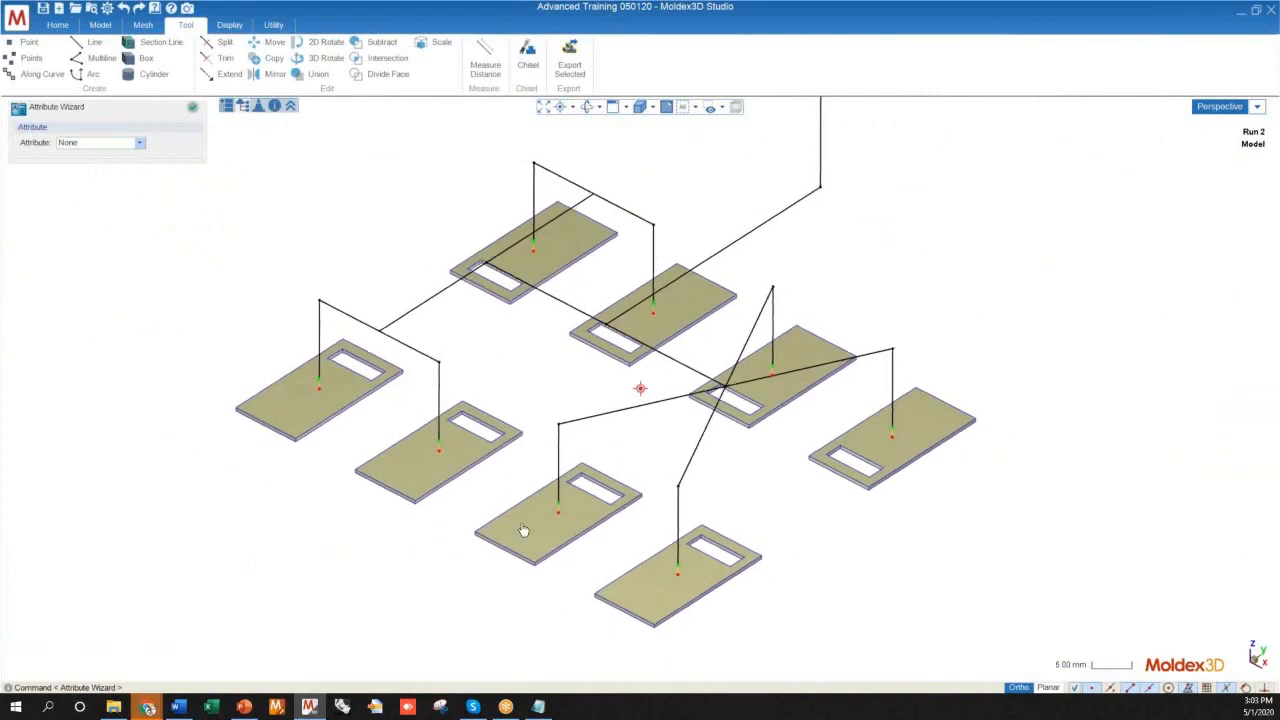
scroll(522, 530, down, 2)
Make the selected lines hot runner pin gates with diameters of 0.5 at the red end and 1.5 at the green end
click(114, 142)
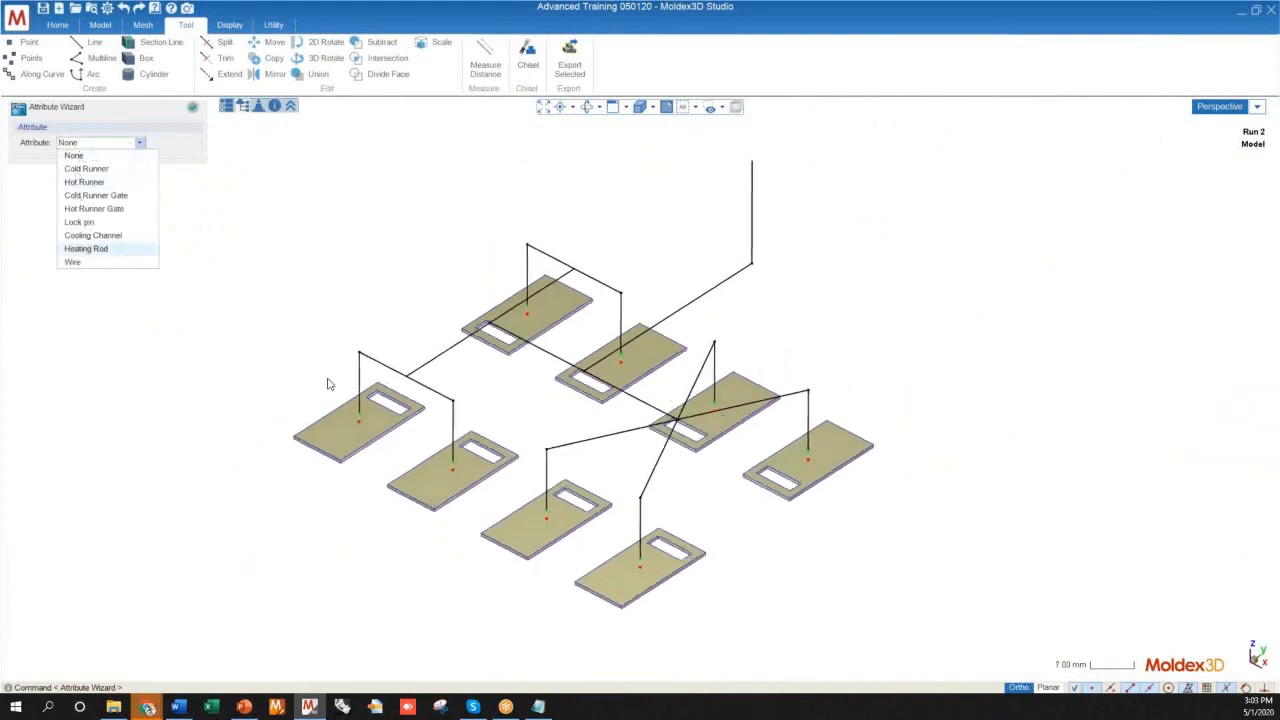
click(77, 209)
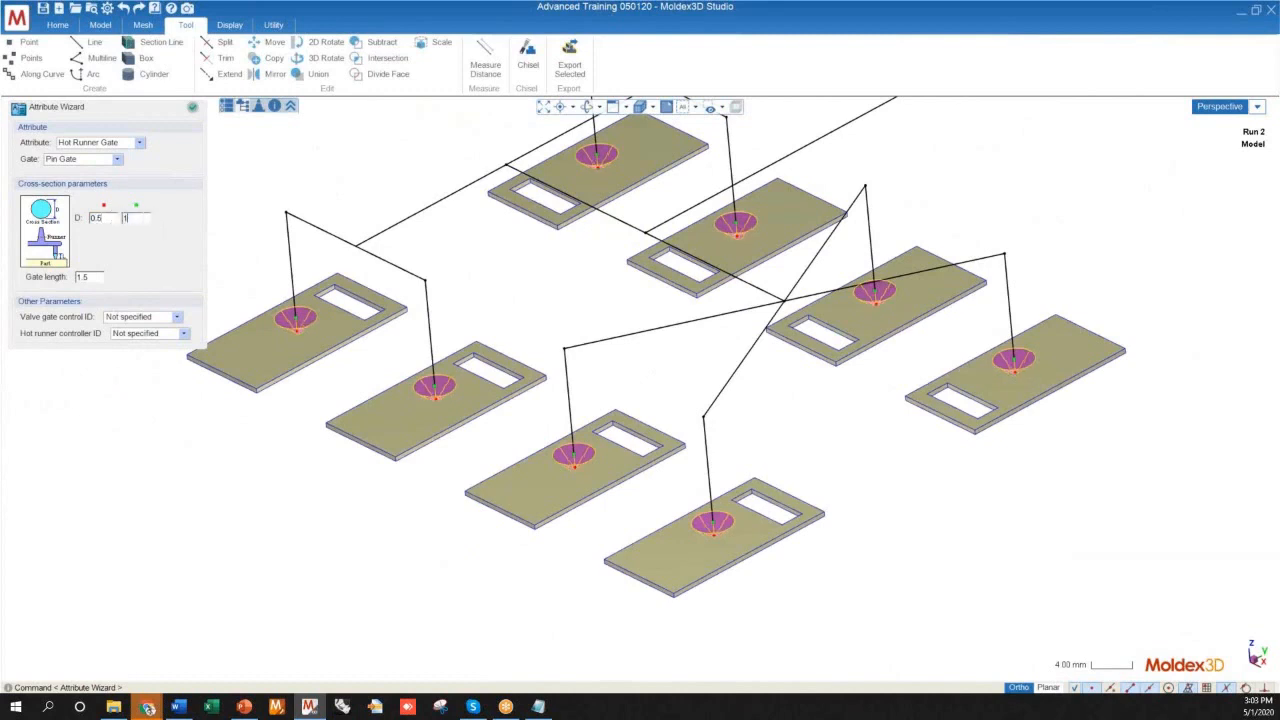
click(94, 277)
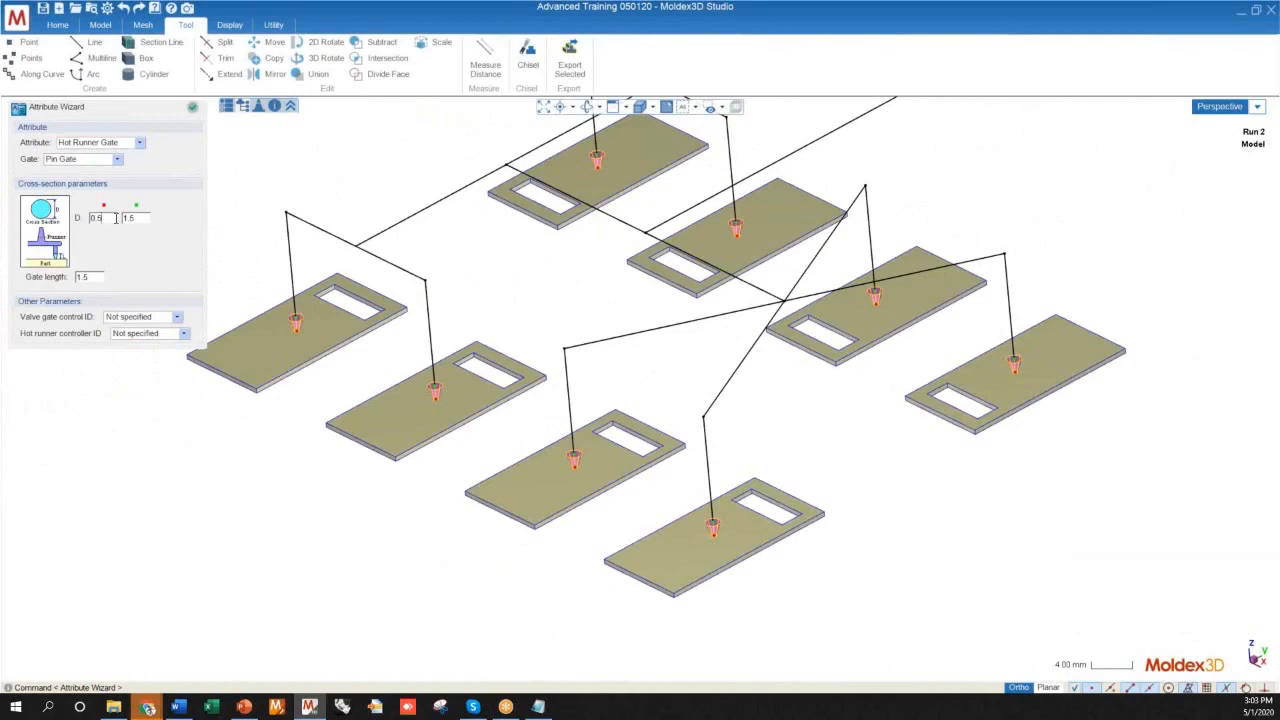
Examine the tapered pin gate previews up close where their narrow ends meet the plates
scroll(419, 411, up, 8)
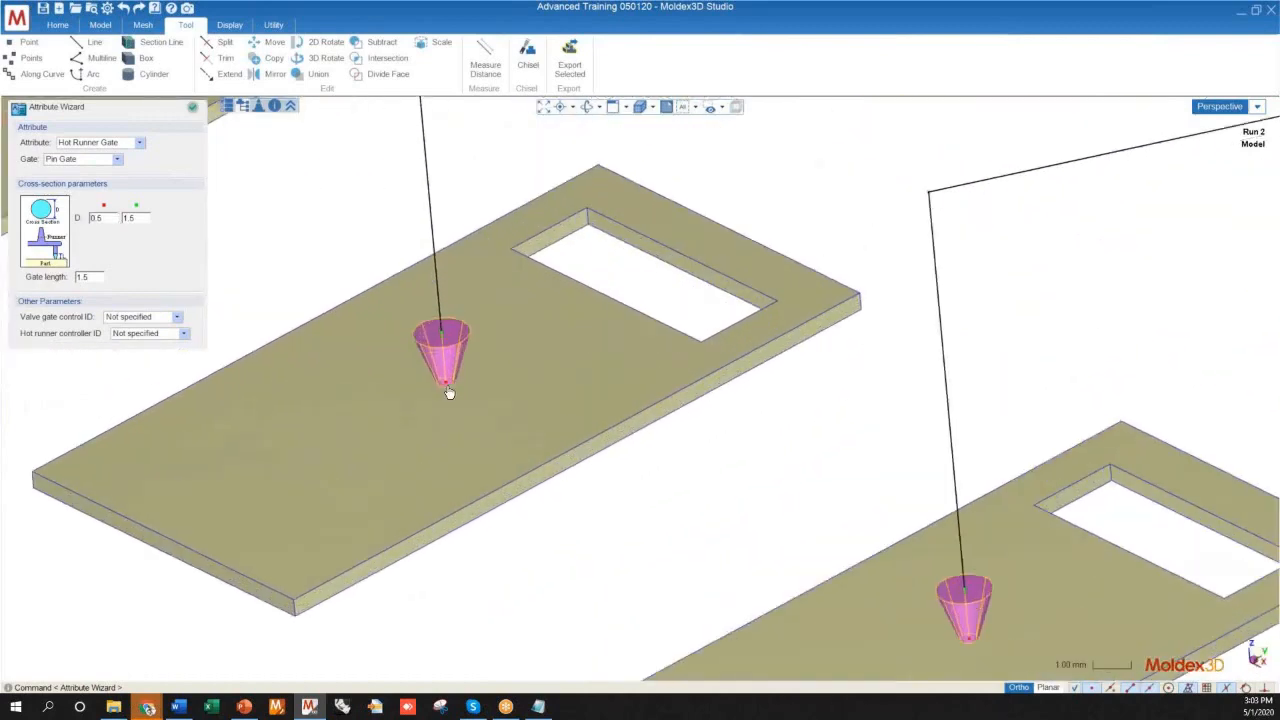
scroll(489, 376, down, 10)
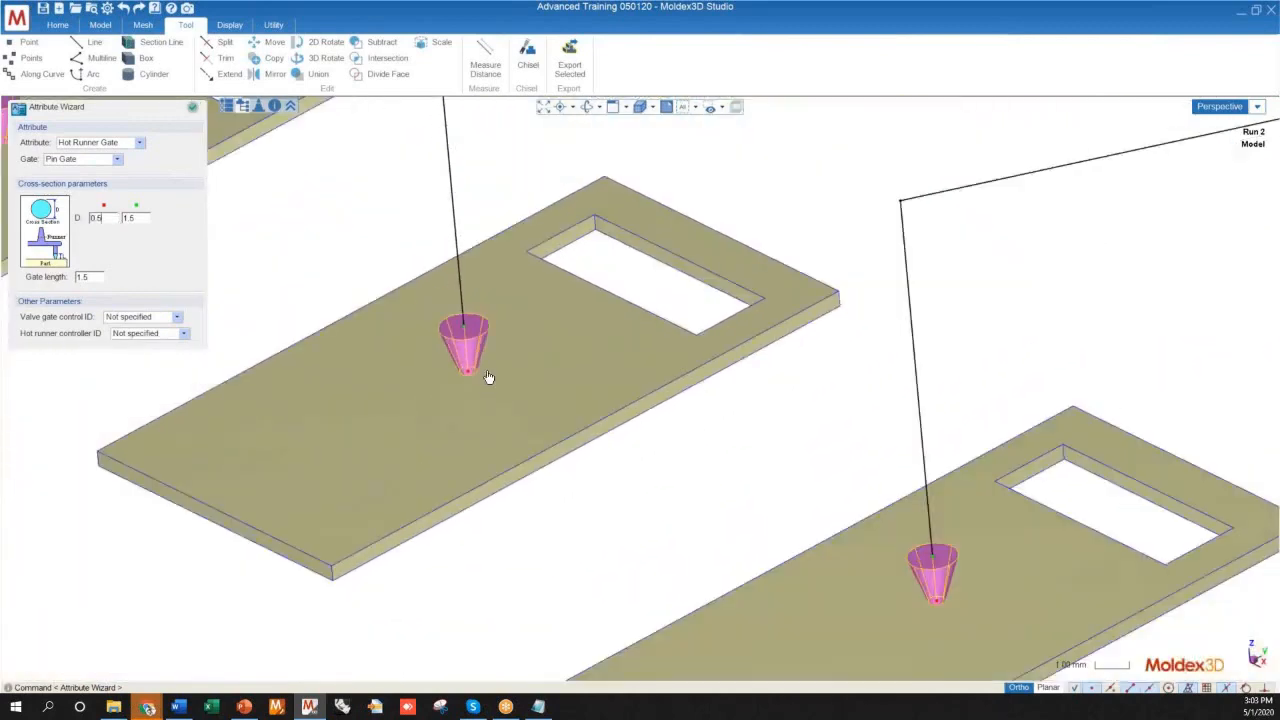
scroll(466, 370, up, 4)
scroll(467, 375, down, 7)
mouse_move(520, 448)
middle_down()
mouse_move(484, 404)
mouse_move(559, 473)
mouse_move(461, 368)
middle_up()
scroll(470, 393, up, 6)
scroll(470, 393, up, 3)
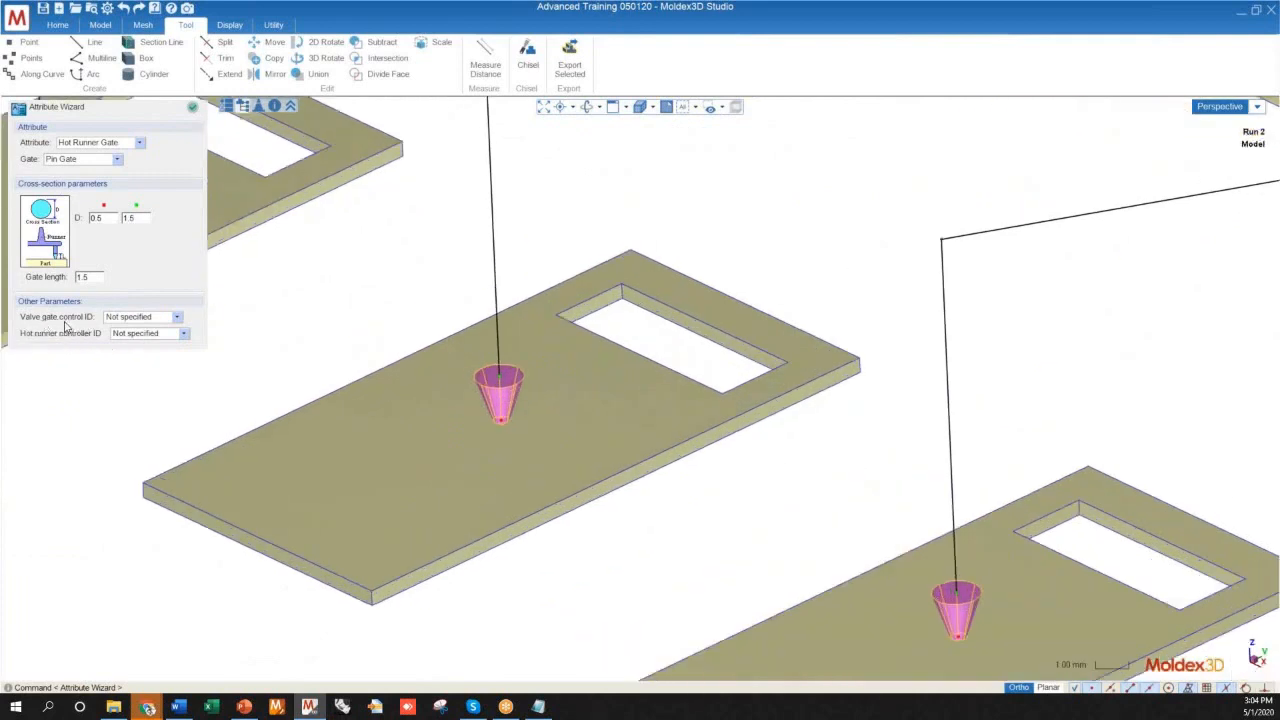
Edit the number of valve gate controls, assign valve gate control ID 2 and apply the hot runner gate attributes
click(131, 317)
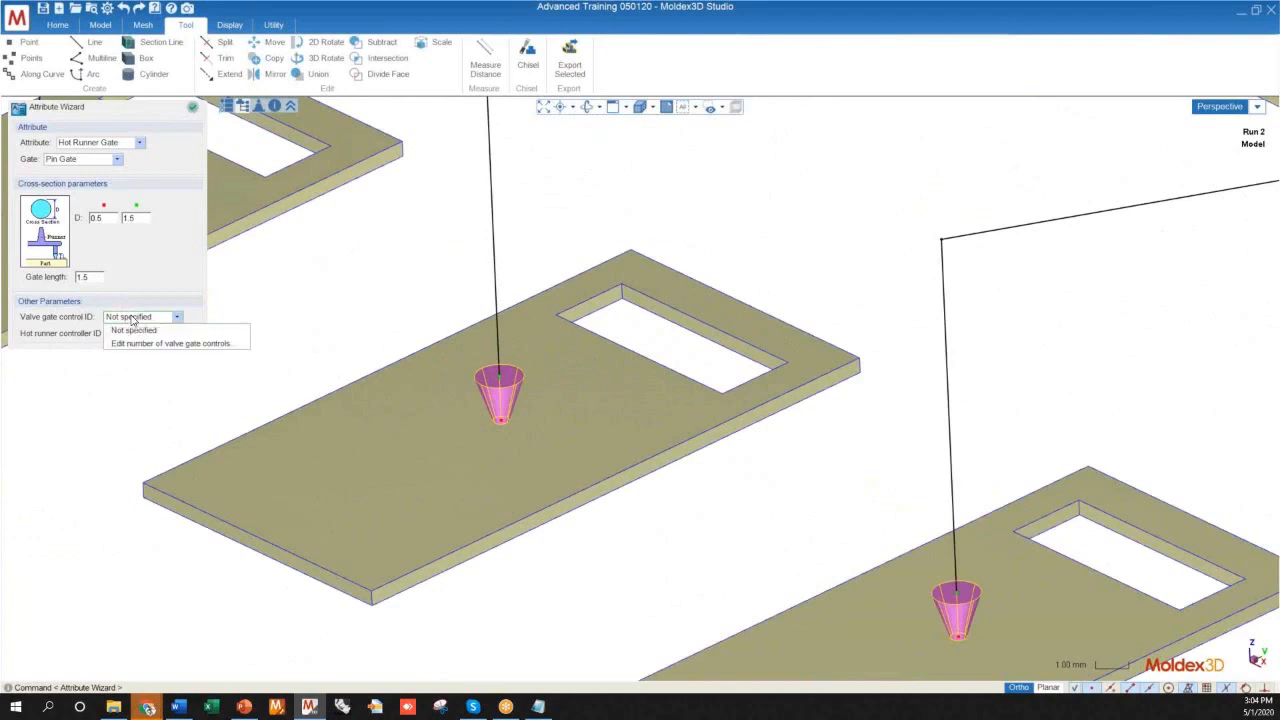
scroll(426, 398, down, 6)
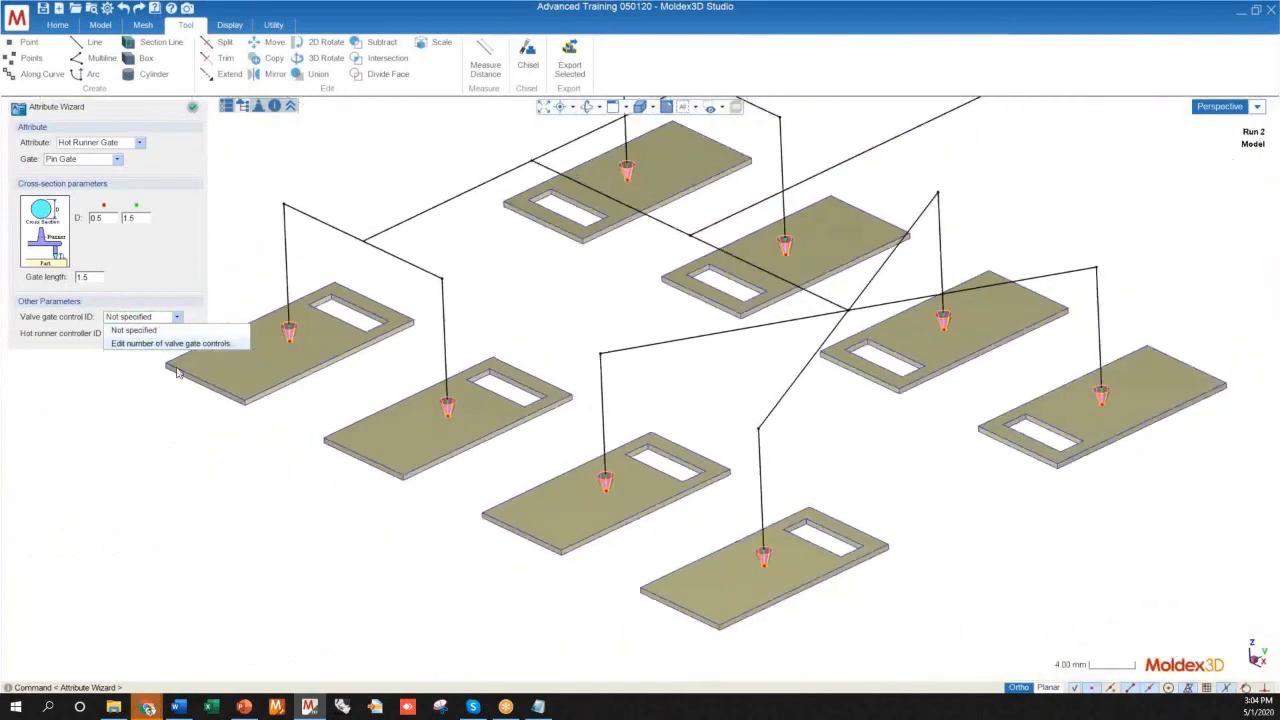
click(172, 344)
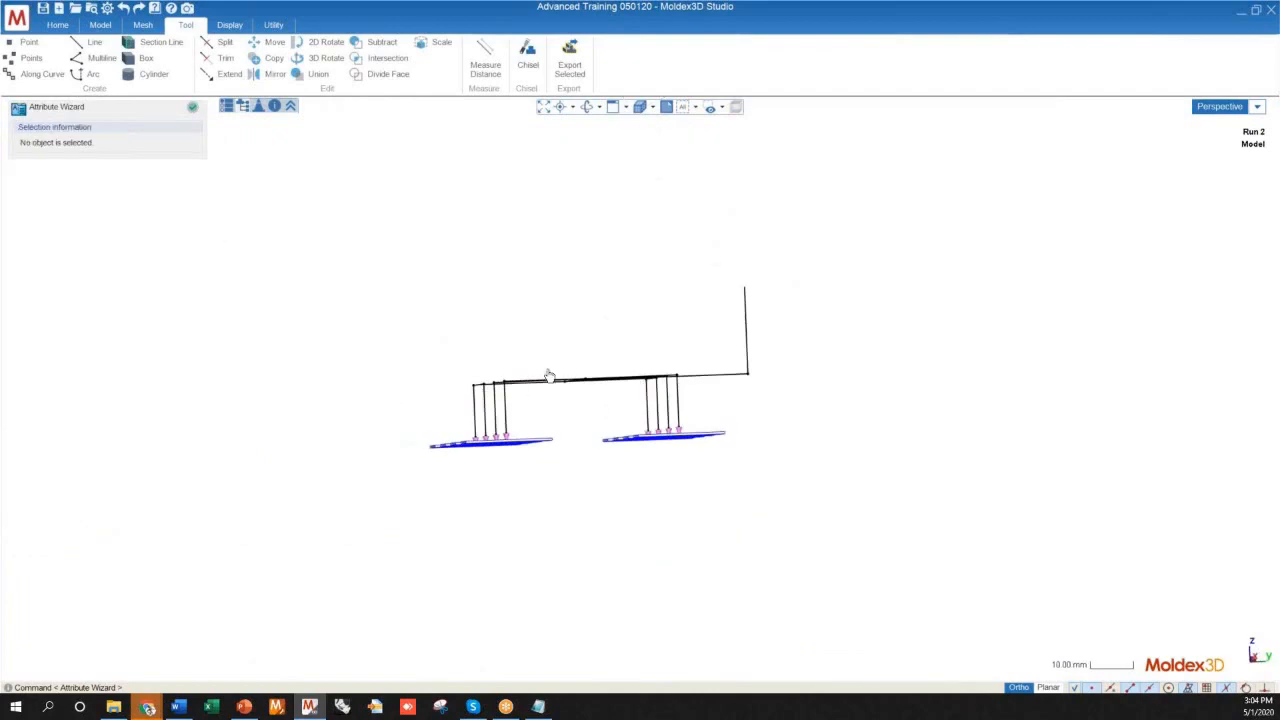
Select the pin gate on the nearest corner plate and examine its attributes, taper and connection to the runner lines above
scroll(546, 374, up, 4)
mouse_move(683, 395)
middle_down()
mouse_move(551, 417)
mouse_move(317, 411)
mouse_move(555, 390)
mouse_move(751, 409)
mouse_move(680, 389)
mouse_move(717, 409)
mouse_move(417, 530)
mouse_move(640, 389)
mouse_move(583, 674)
middle_up()
scroll(575, 640, up, 6)
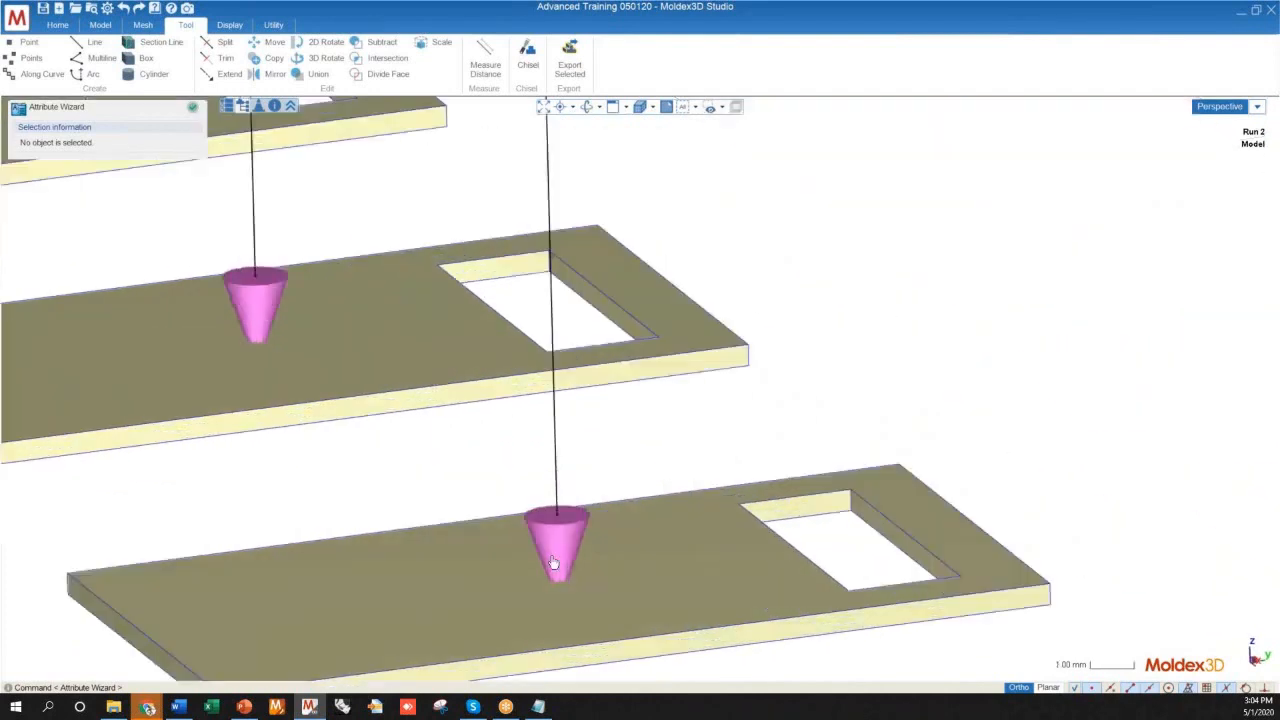
click(553, 563)
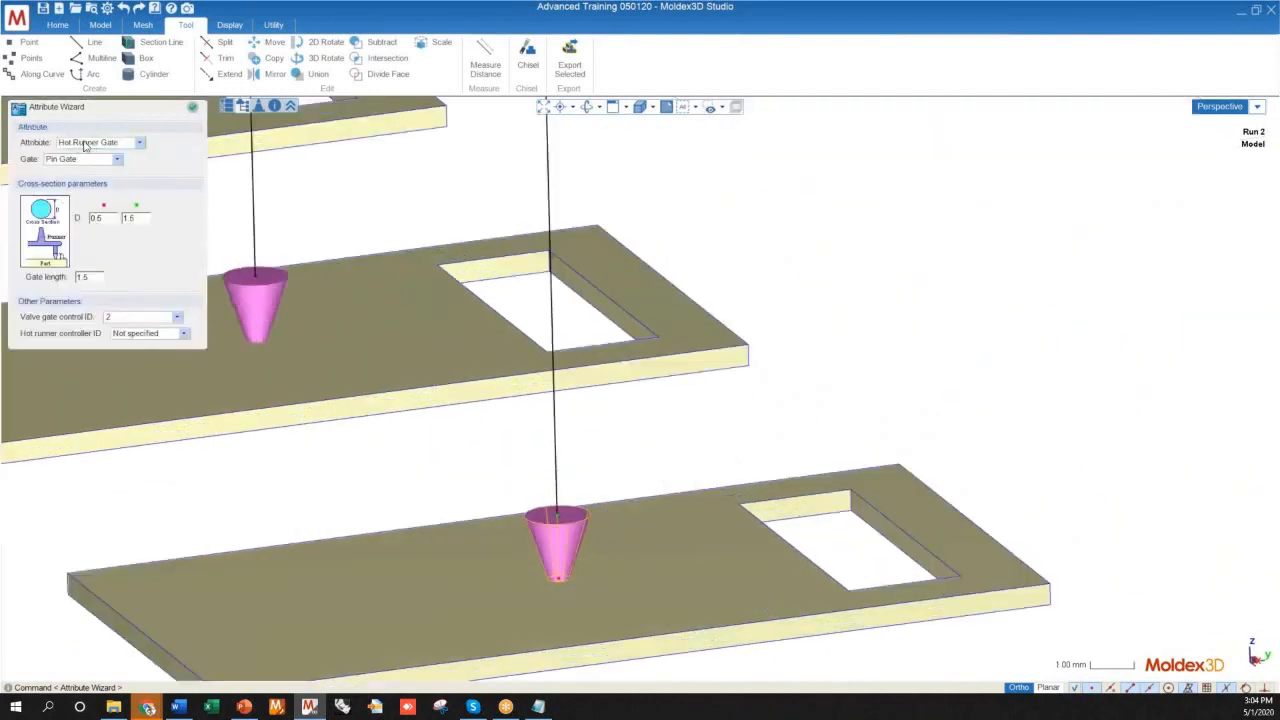
scroll(566, 443, down, 2)
scroll(551, 437, up, 6)
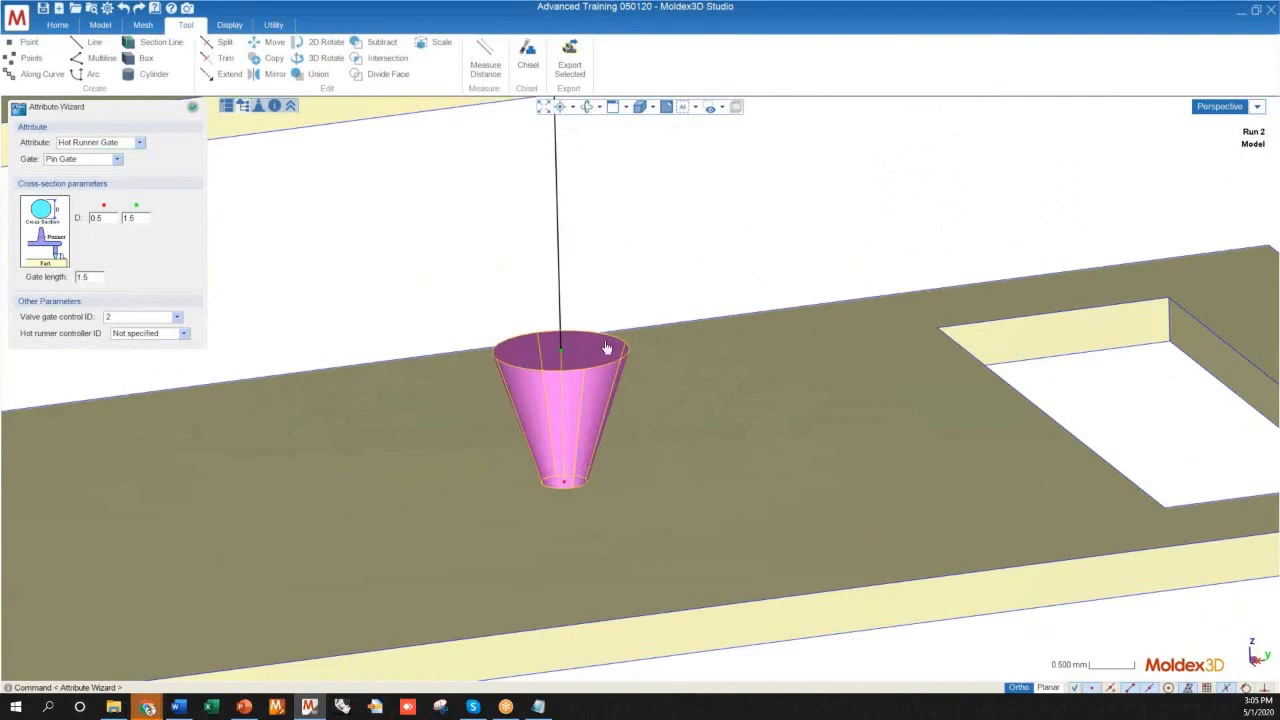
scroll(589, 417, down, 10)
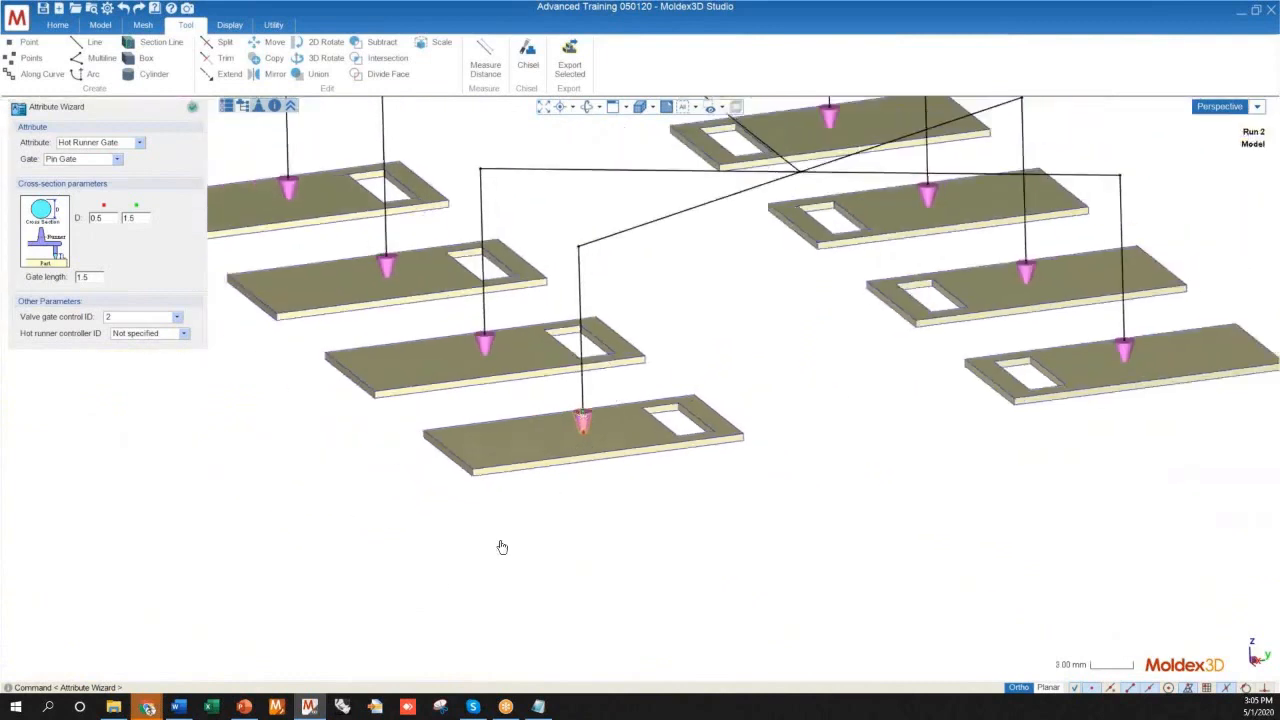
scroll(502, 547, down, 2)
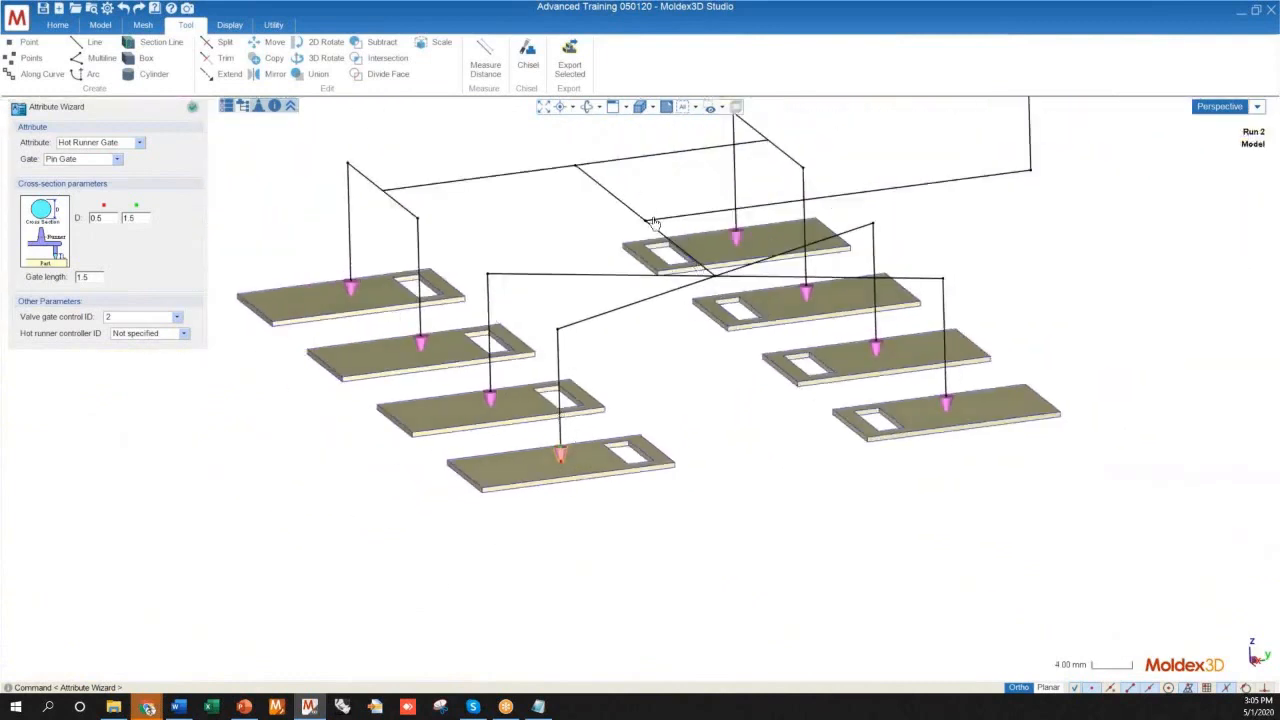
mouse_move(629, 306)
middle_down()
mouse_move(429, 266)
mouse_move(460, 280)
mouse_move(503, 257)
mouse_move(606, 251)
mouse_move(769, 323)
mouse_move(763, 306)
mouse_move(613, 456)
mouse_move(463, 372)
mouse_move(569, 457)
mouse_move(610, 186)
middle_up()
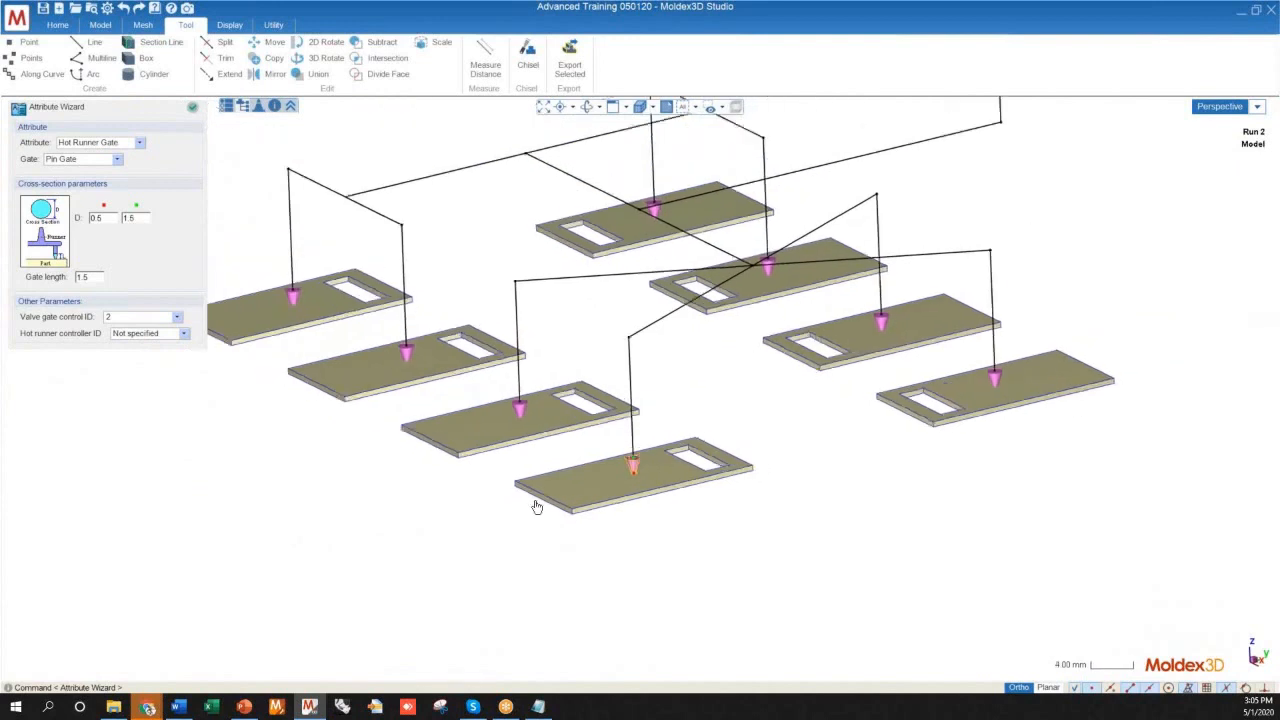
mouse_move(779, 542)
middle_down()
mouse_move(677, 520)
mouse_move(686, 543)
mouse_move(534, 543)
mouse_move(486, 484)
mouse_move(503, 491)
mouse_move(529, 452)
middle_up()
scroll(545, 400, up, 3)
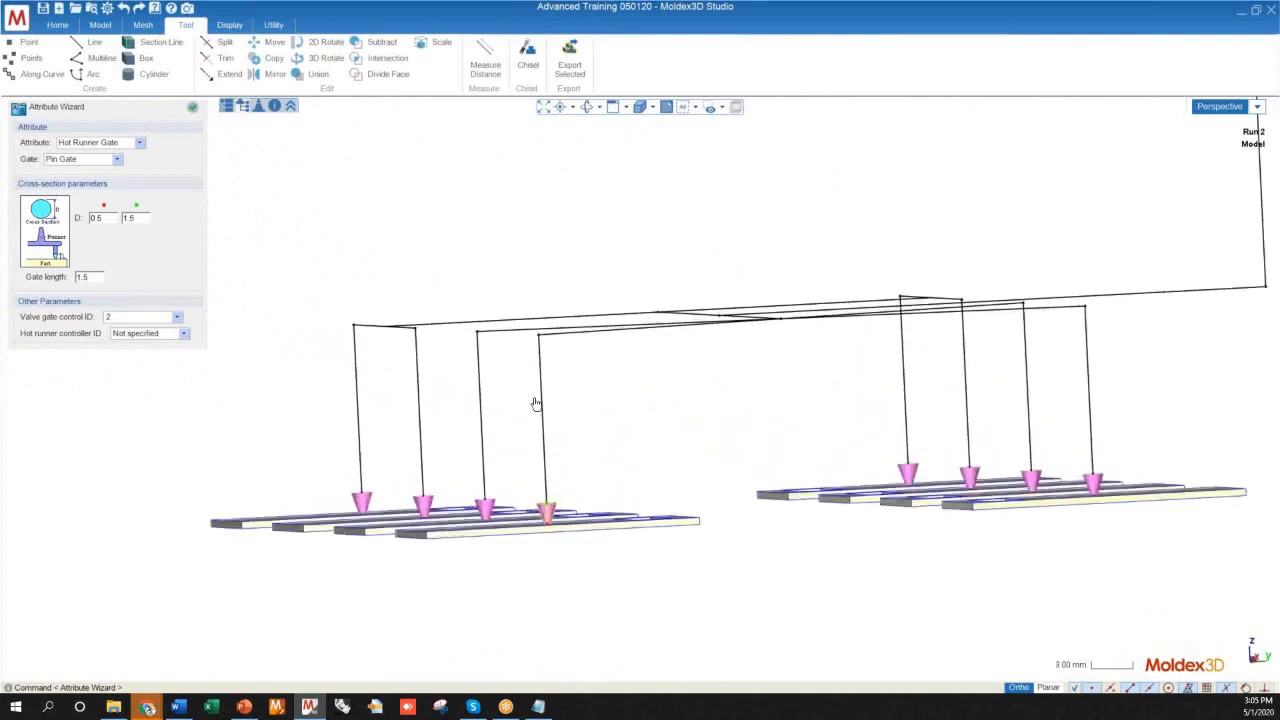
scroll(529, 406, down, 5)
middle_drag(538, 427, 665, 482)
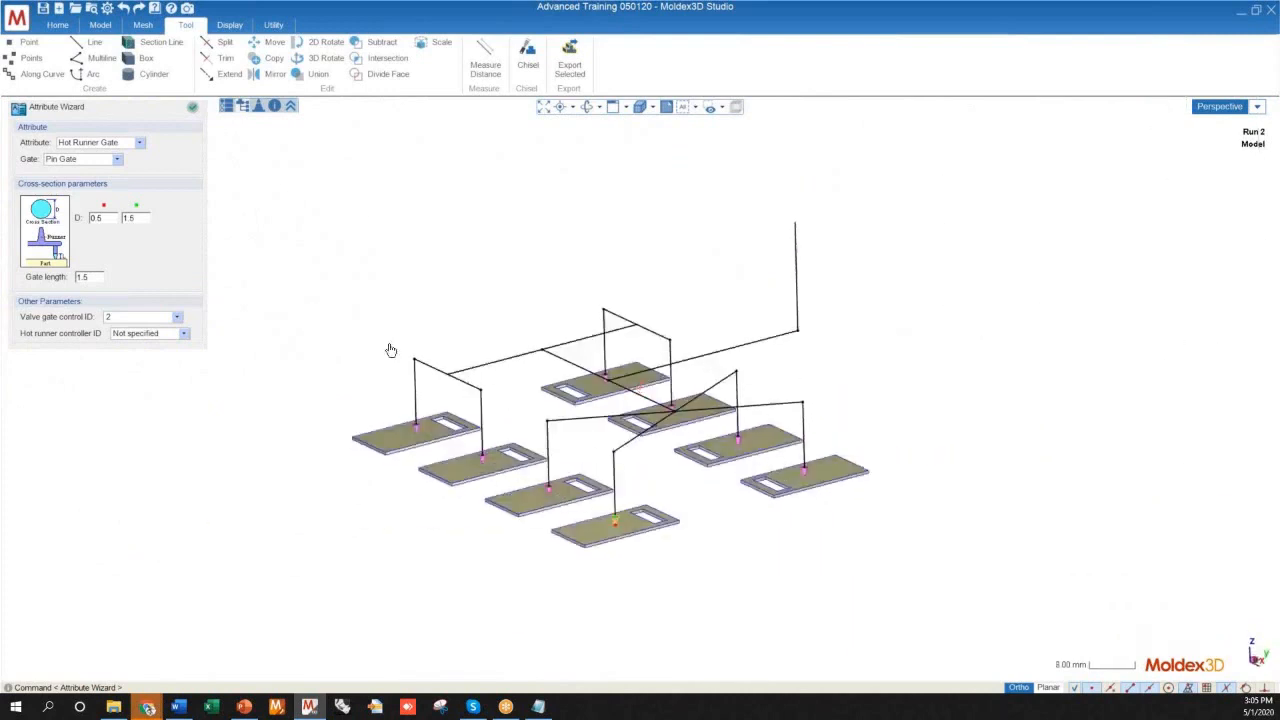
click(615, 476)
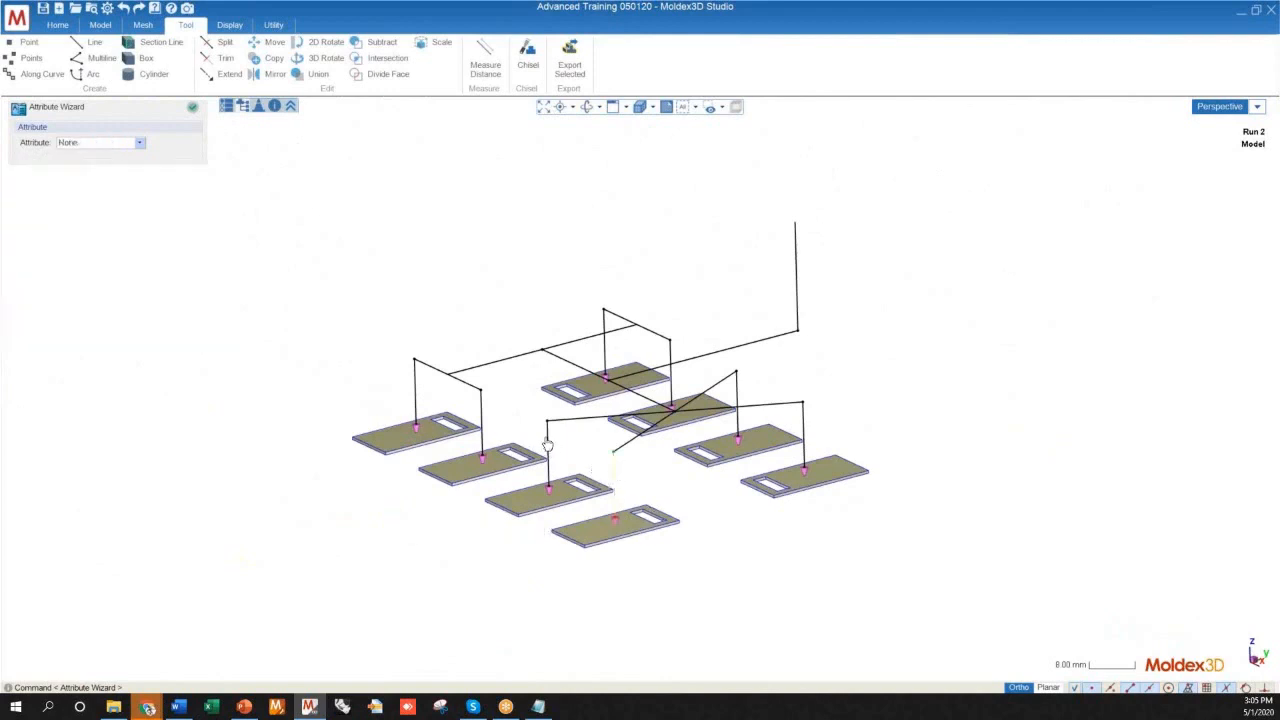
click(547, 443)
click(482, 416)
click(418, 381)
click(477, 337)
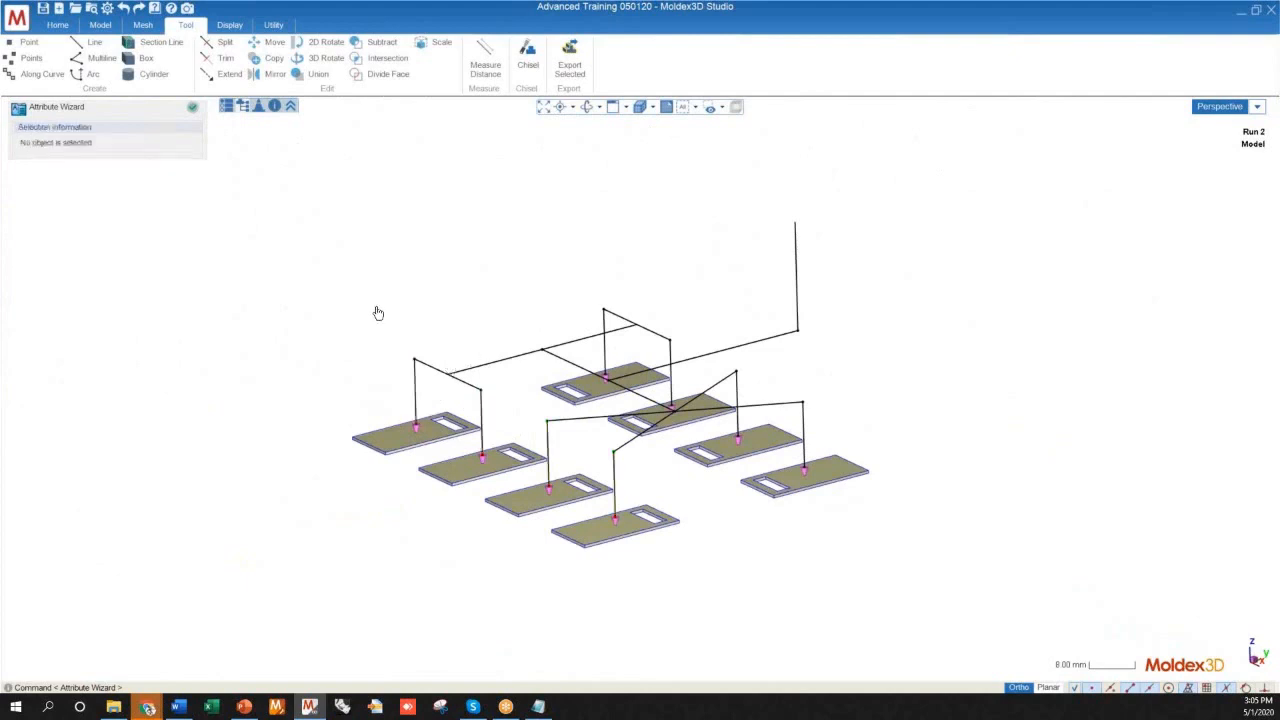
Select all non-attributed curves in the model tree, from Curve 37 through Curve 61
click(242, 106)
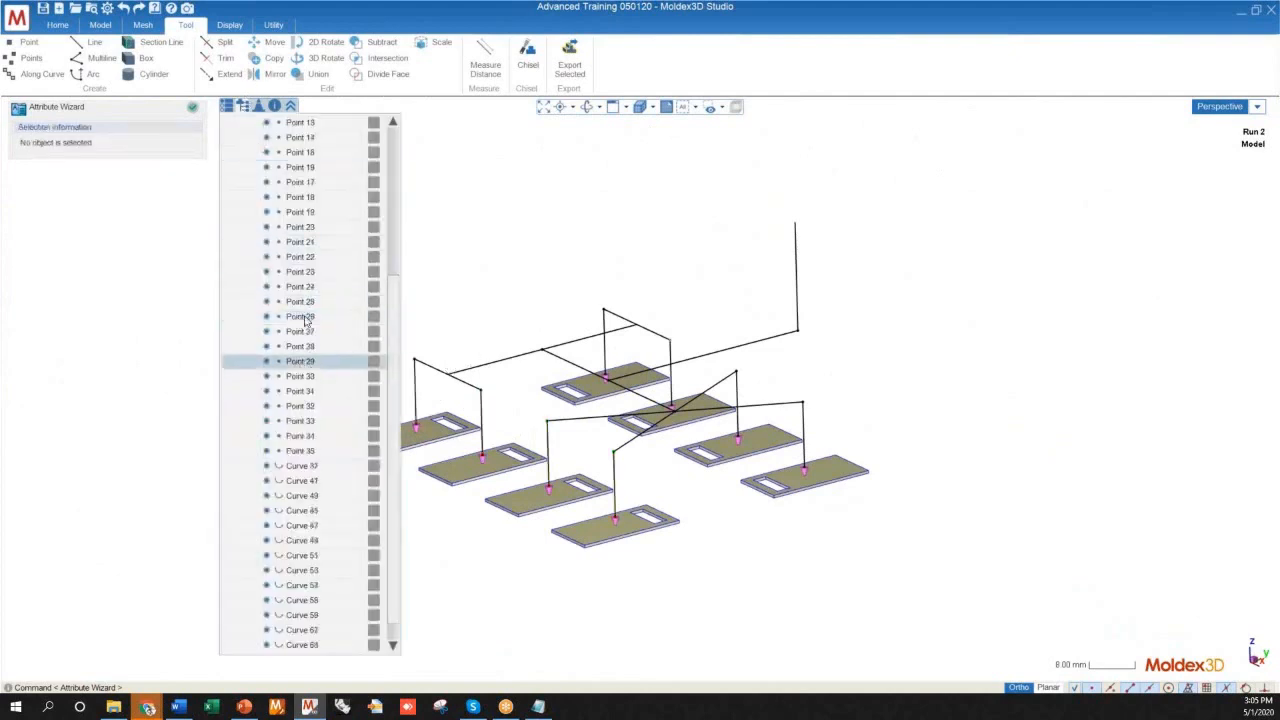
scroll(305, 320, up, 3)
scroll(303, 312, down, 1)
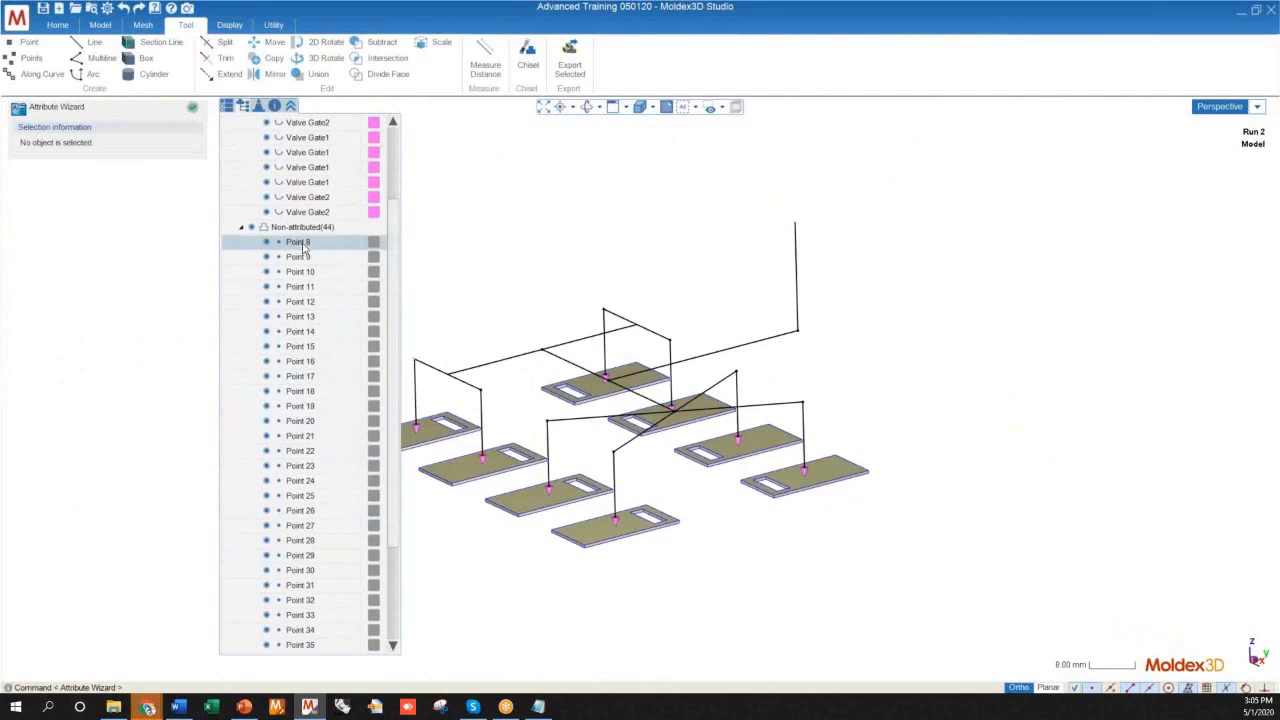
scroll(300, 310, down, 4)
click(302, 422)
shift+click(305, 644)
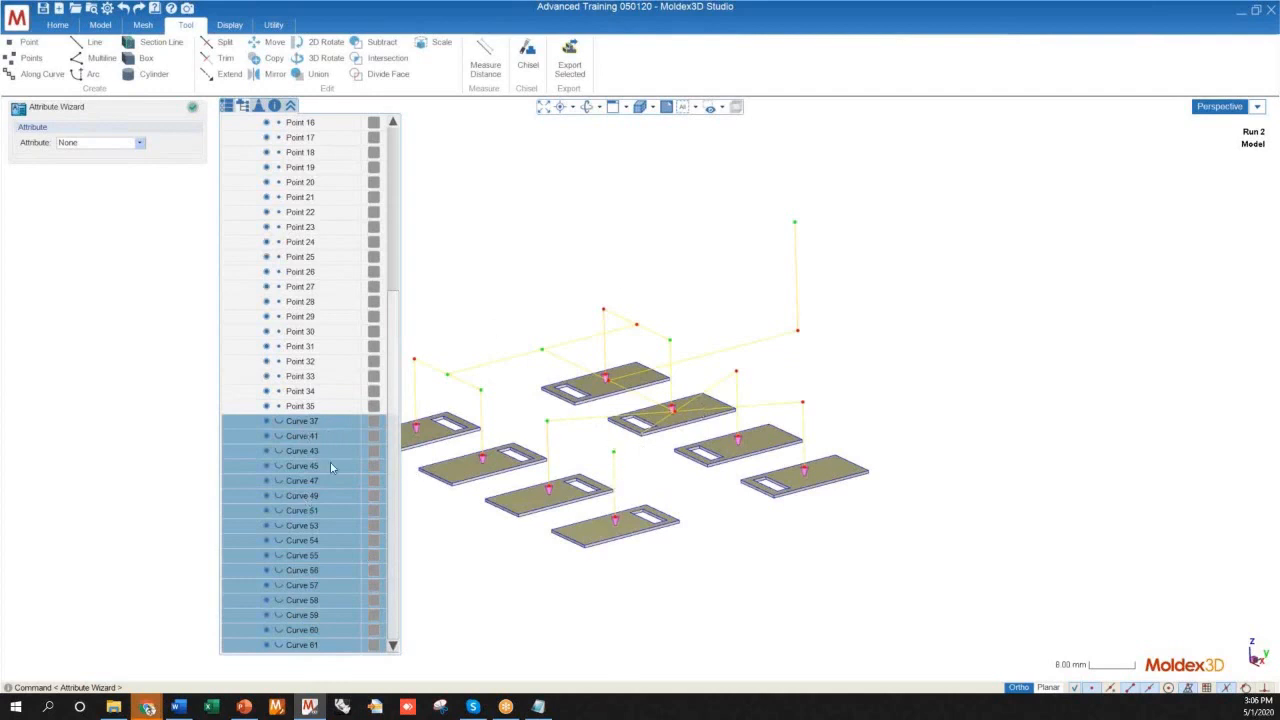
Open the attributes of the selected curves and assign them the Hot Runner attribute
right_click(321, 435)
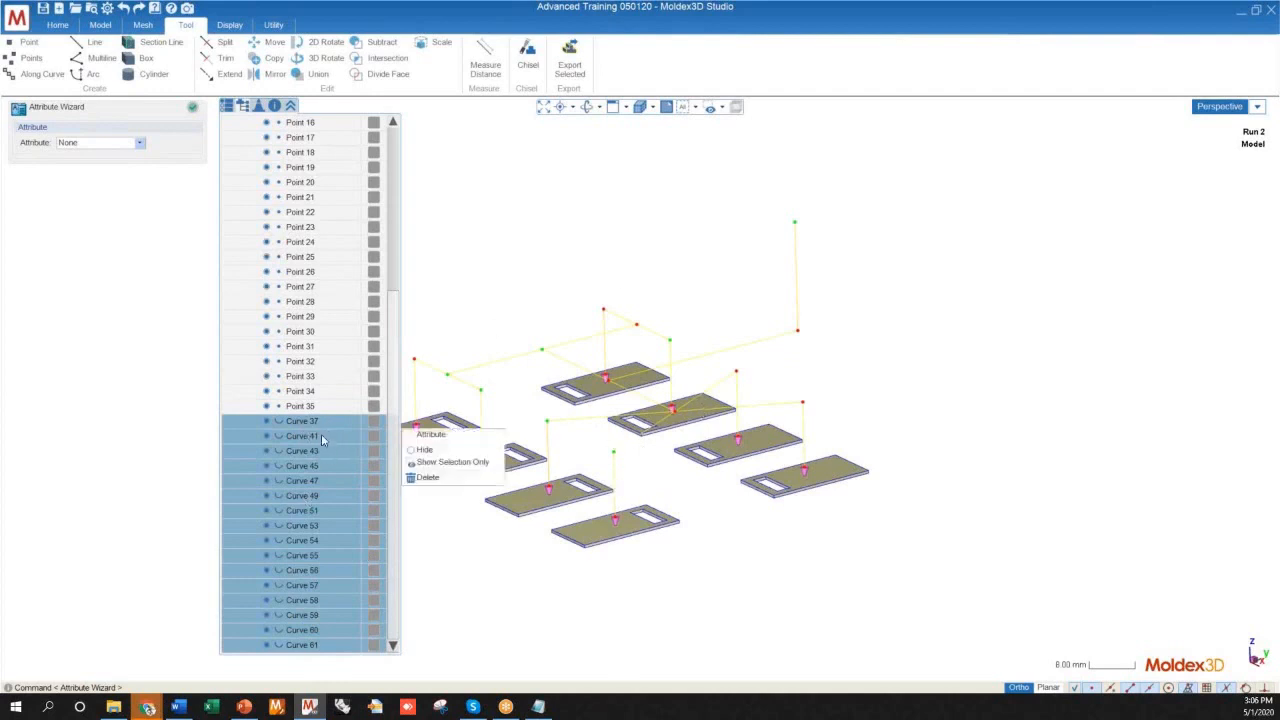
click(442, 438)
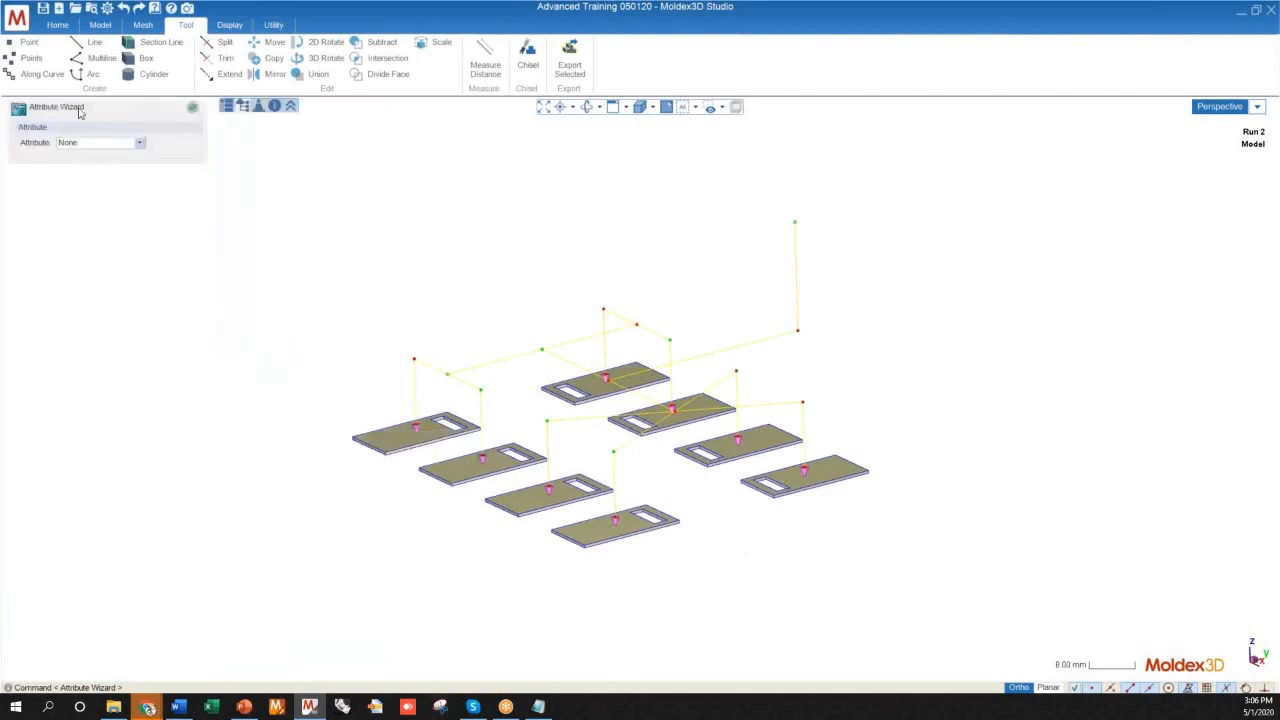
click(98, 145)
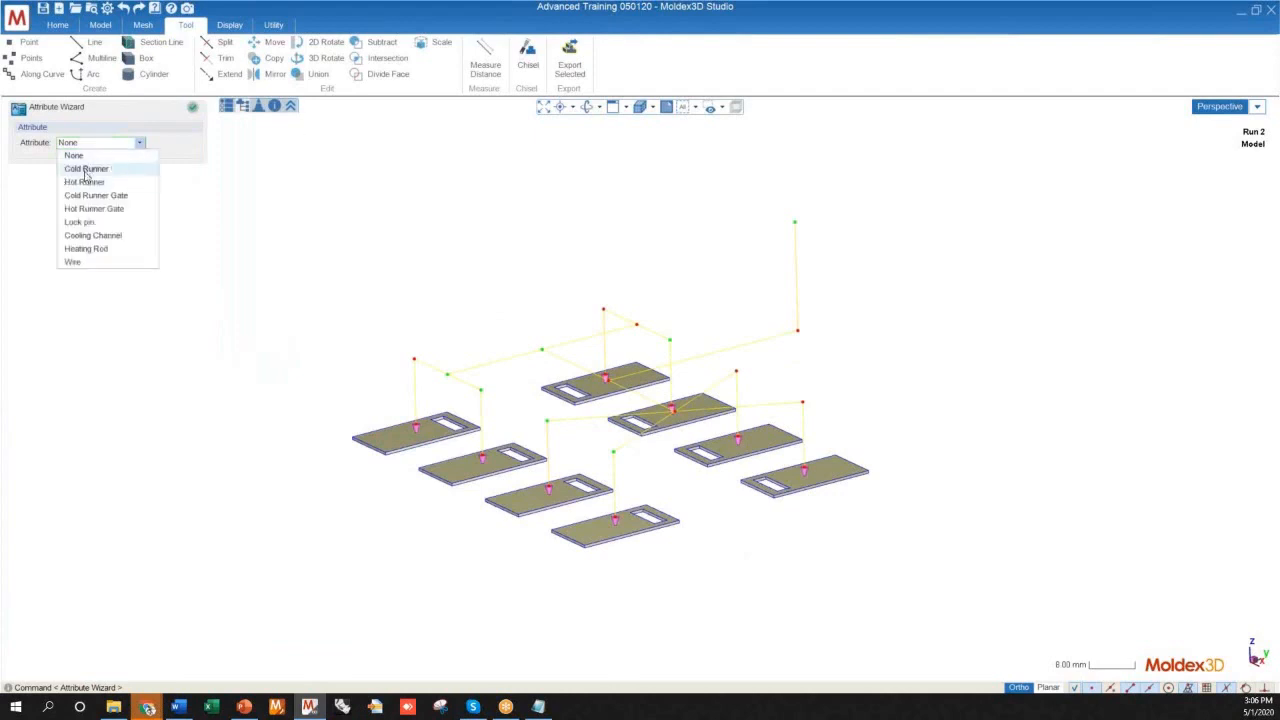
click(84, 183)
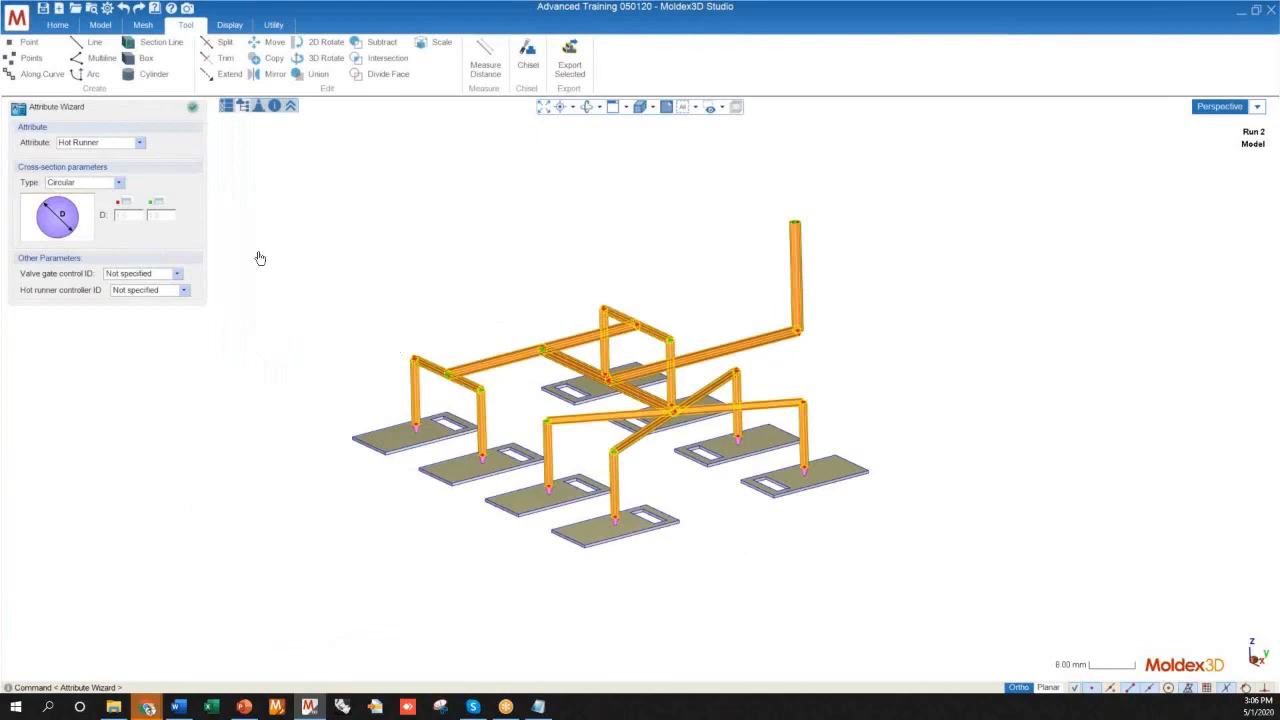
Examine the circular runner previews up close, especially how the branches meet at the four-way junction
middle_drag(491, 323, 489, 377)
scroll(670, 445, up, 8)
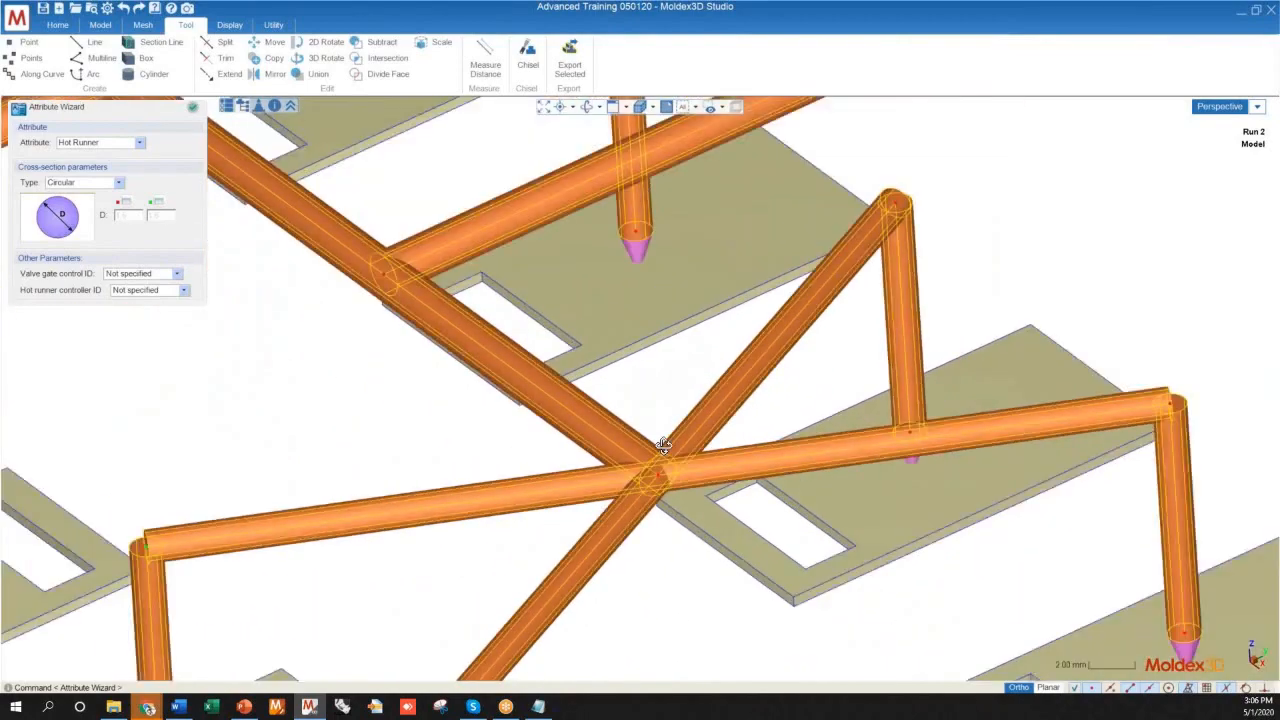
middle_drag(663, 446, 620, 449)
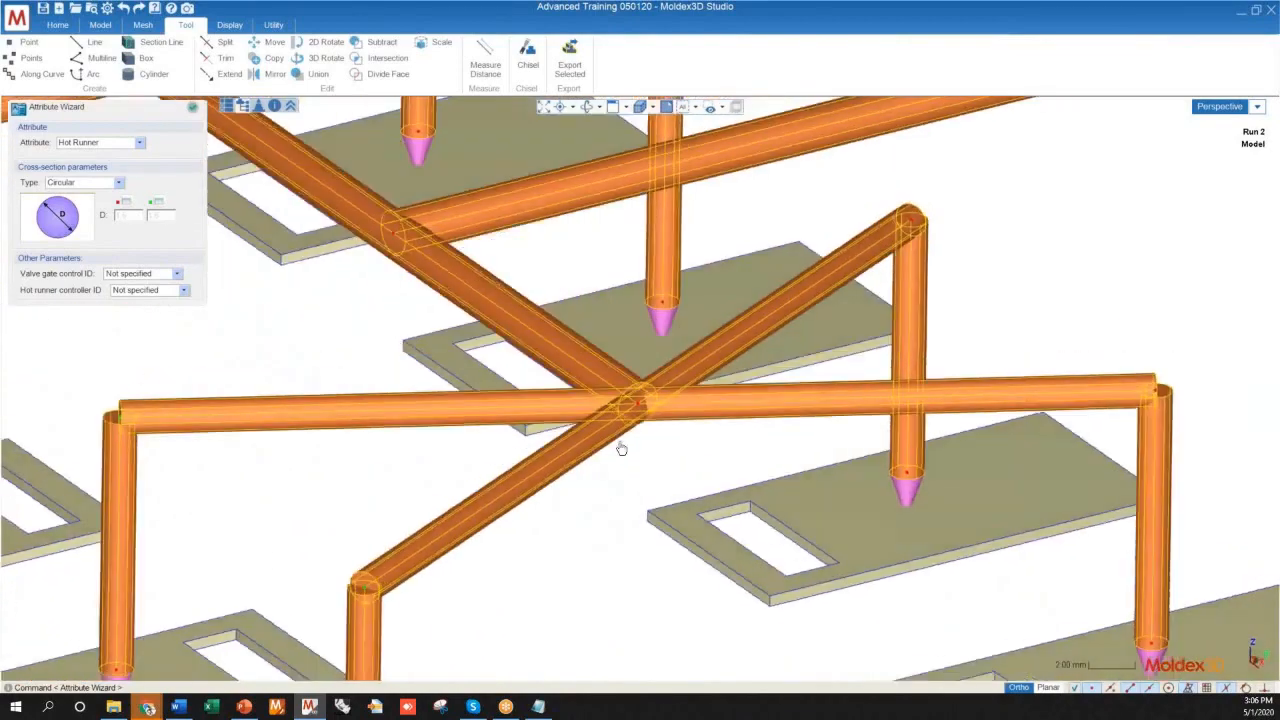
scroll(661, 405, up, 2)
scroll(661, 405, up, 3)
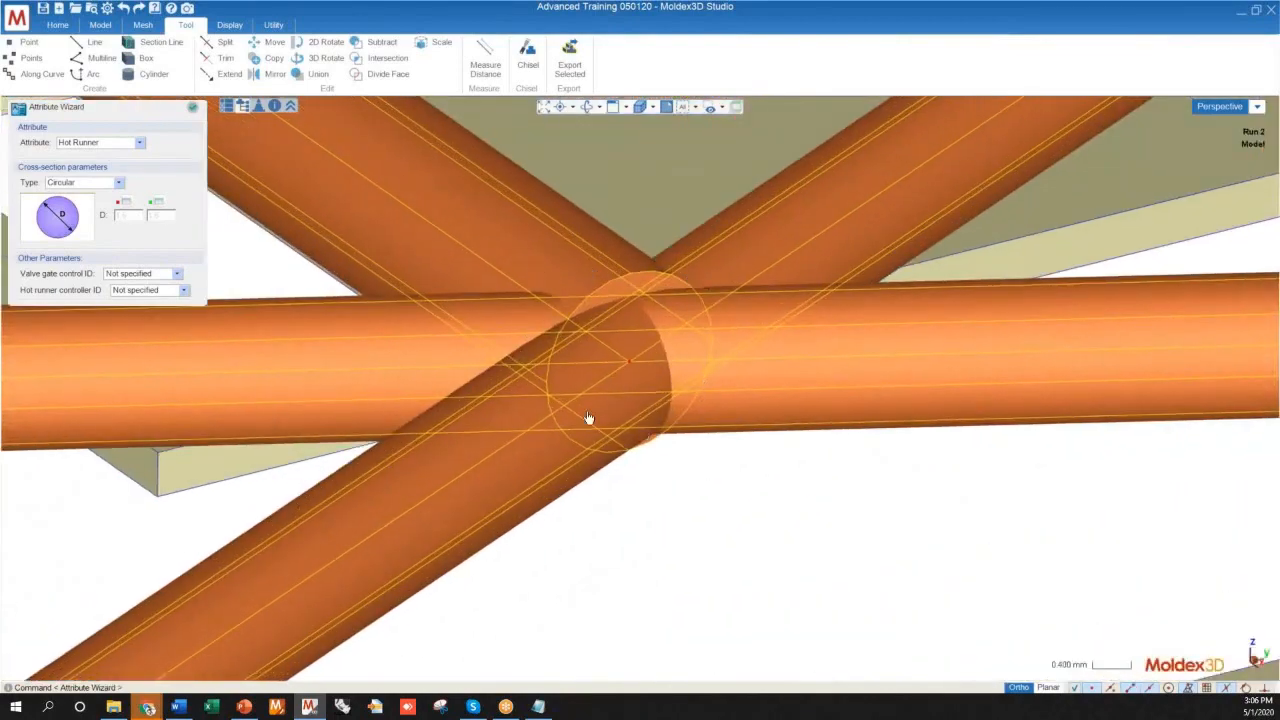
scroll(651, 360, down, 2)
middle_drag(651, 357, 559, 376)
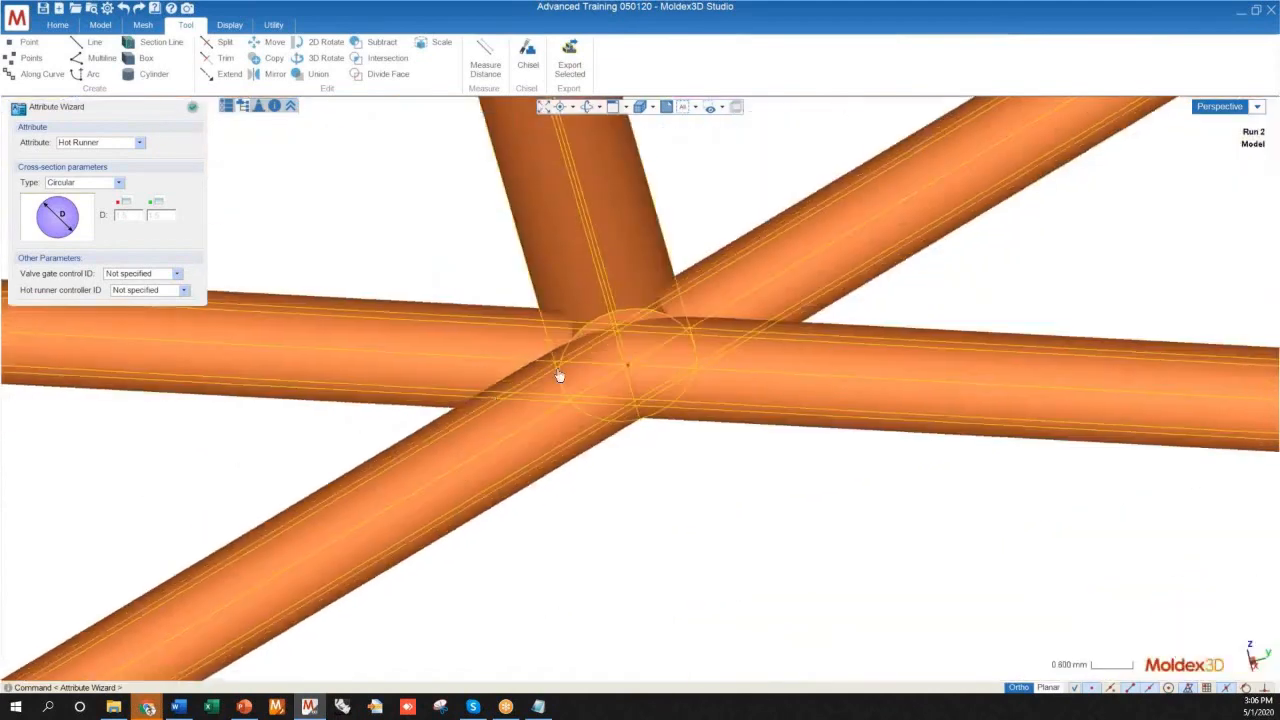
scroll(559, 376, down, 3)
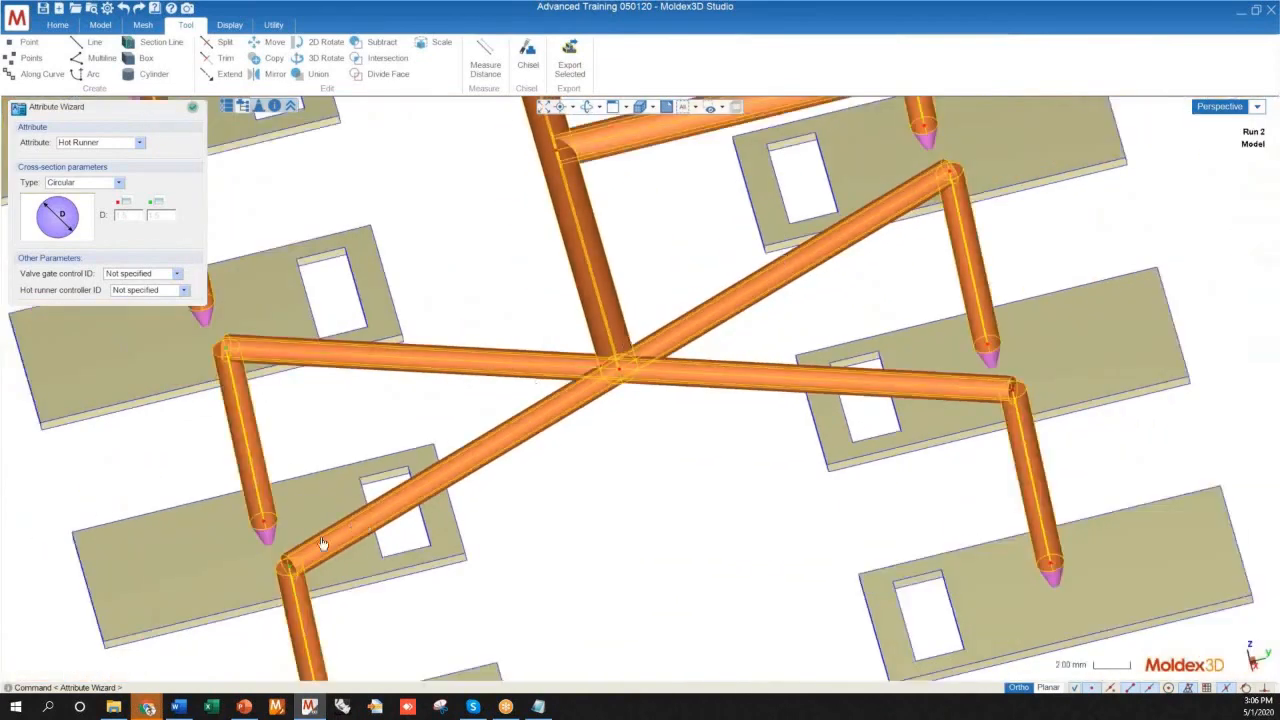
scroll(680, 498, down, 2)
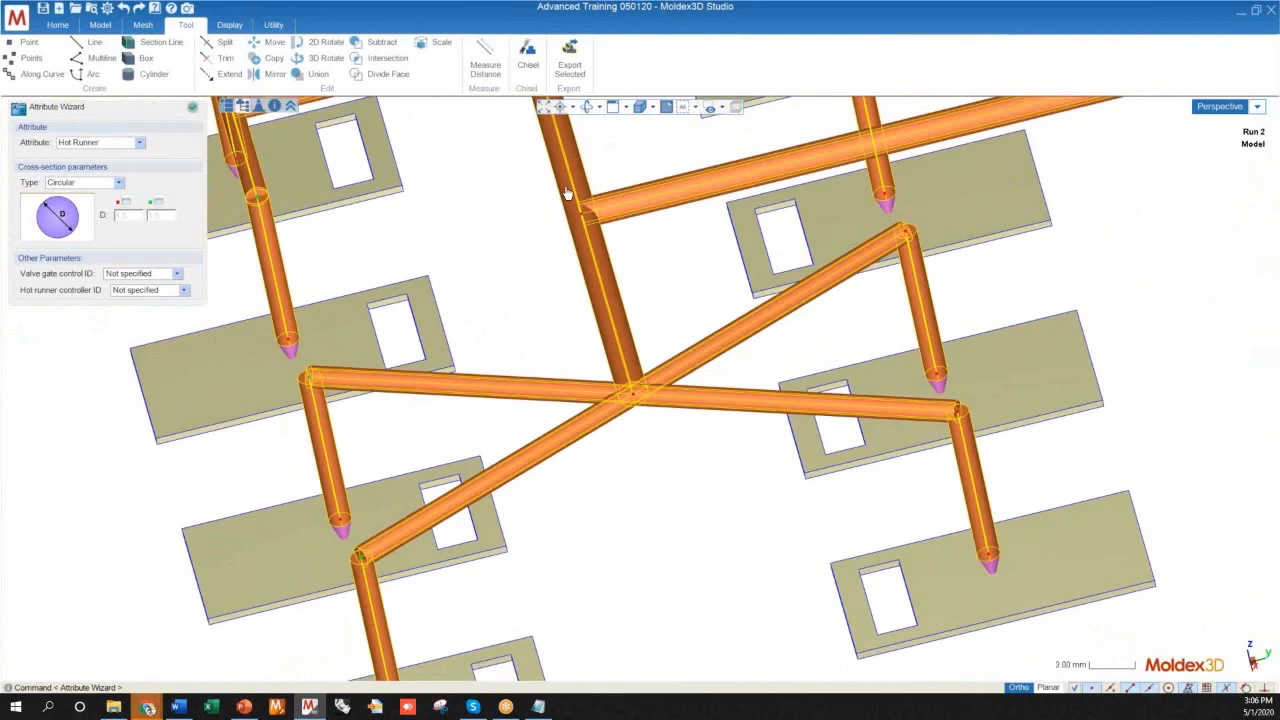
scroll(636, 400, up, 5)
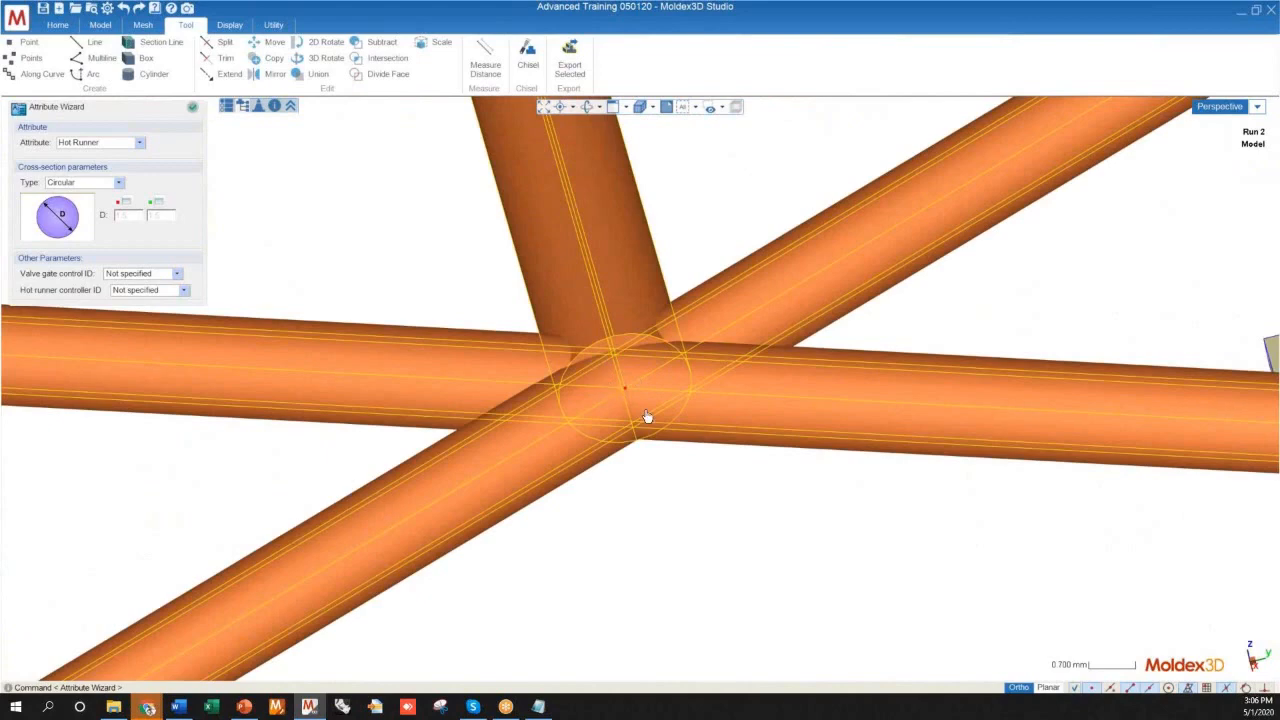
scroll(647, 416, down, 7)
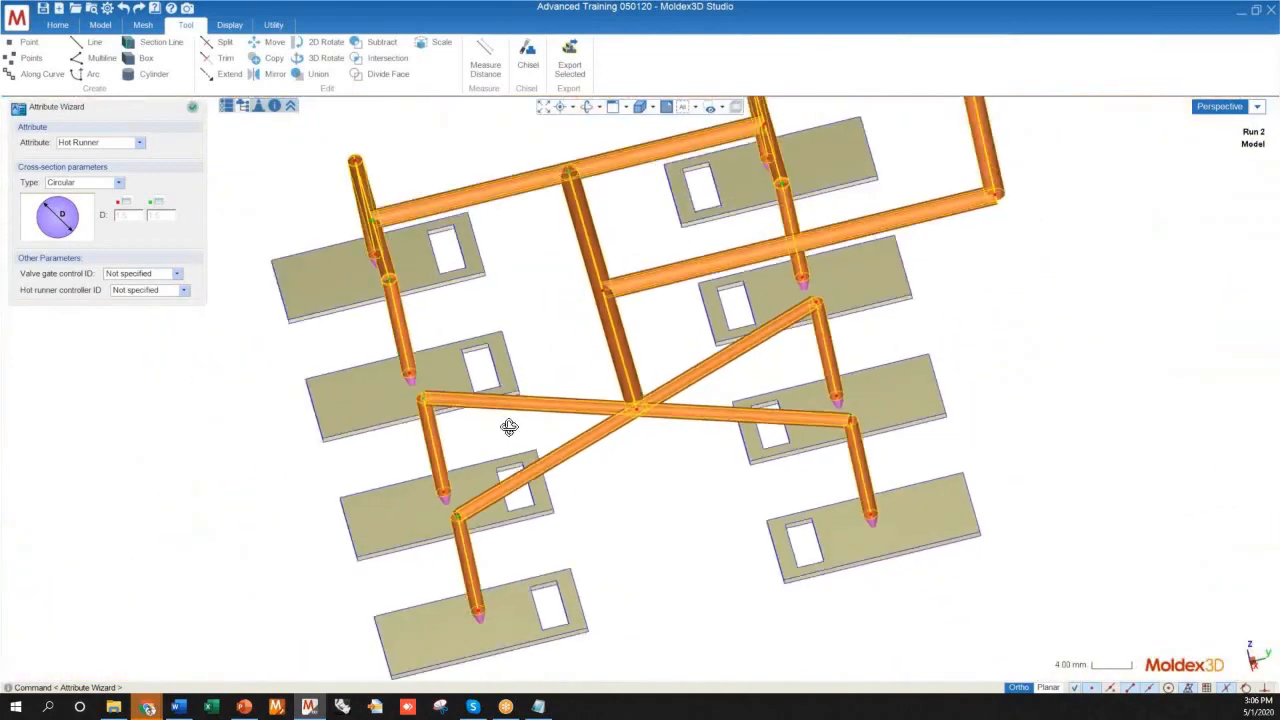
mouse_move(509, 427)
middle_down()
mouse_move(894, 349)
mouse_move(869, 380)
mouse_move(801, 402)
mouse_move(806, 449)
mouse_move(729, 466)
middle_up()
scroll(797, 390, up, 2)
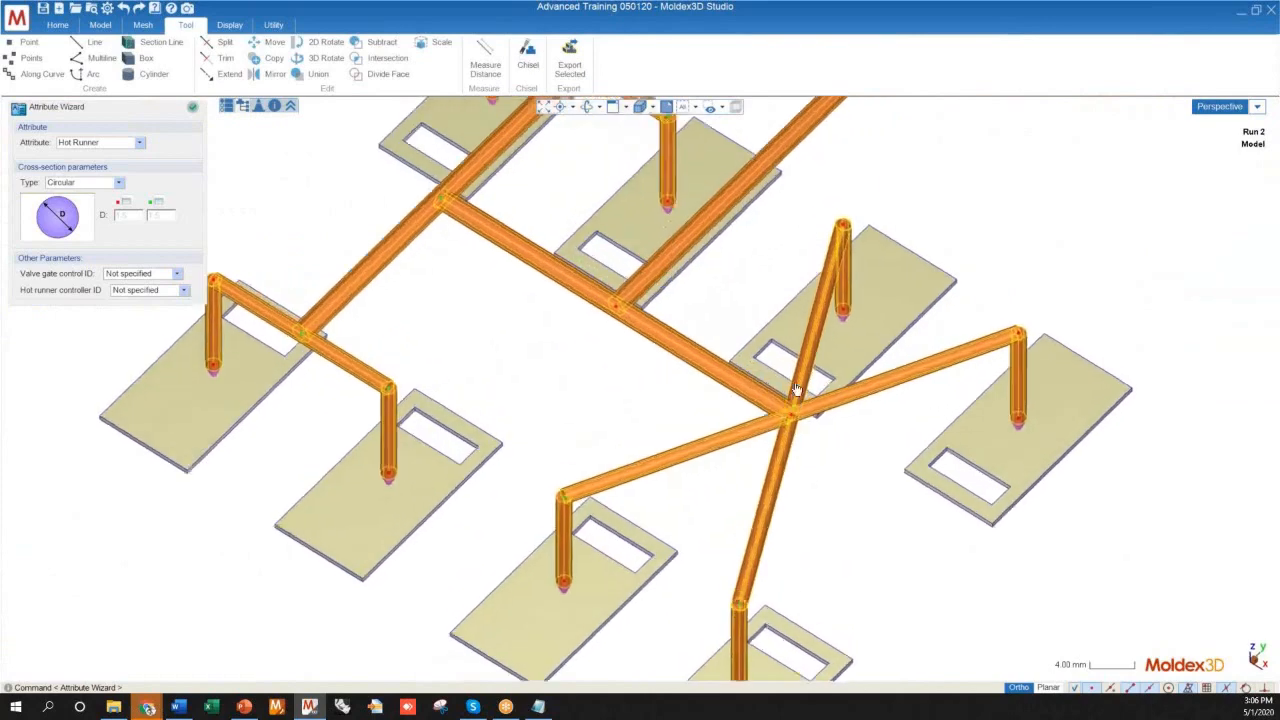
scroll(797, 390, up, 4)
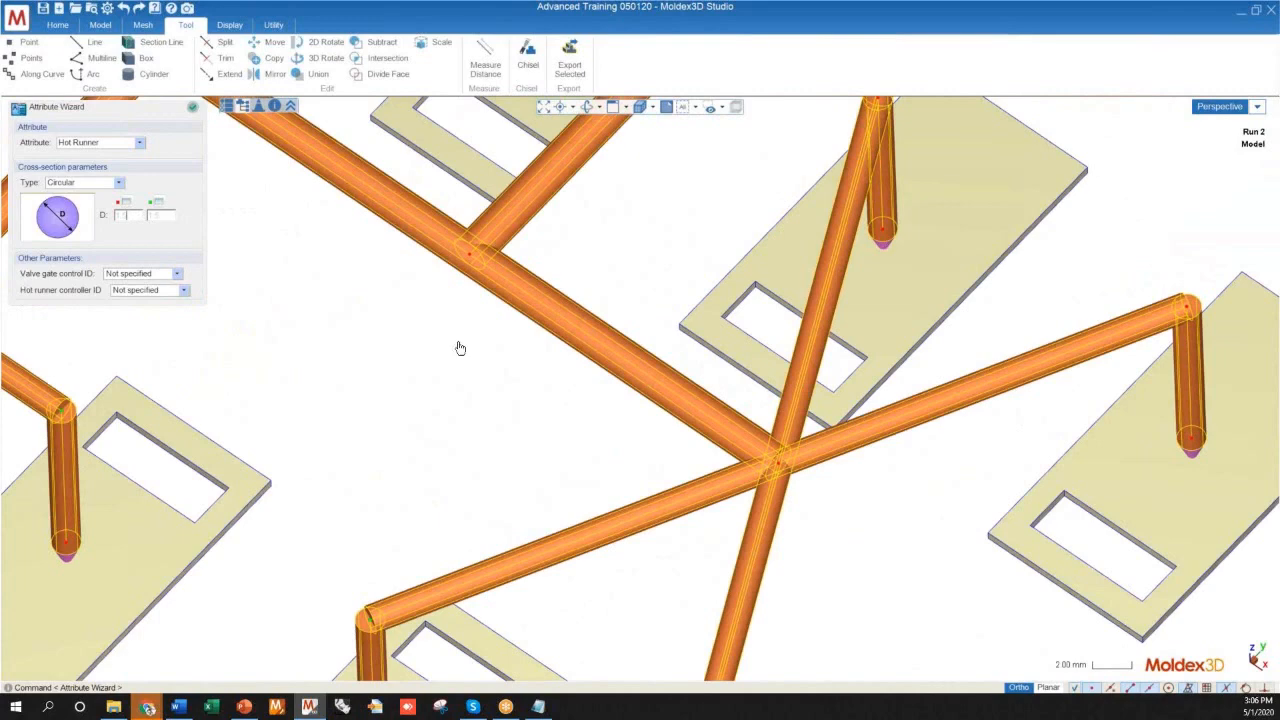
Set the circular hot runner diameter to 1.5 and apply the attribute to the selected curves
scroll(425, 331, down, 5)
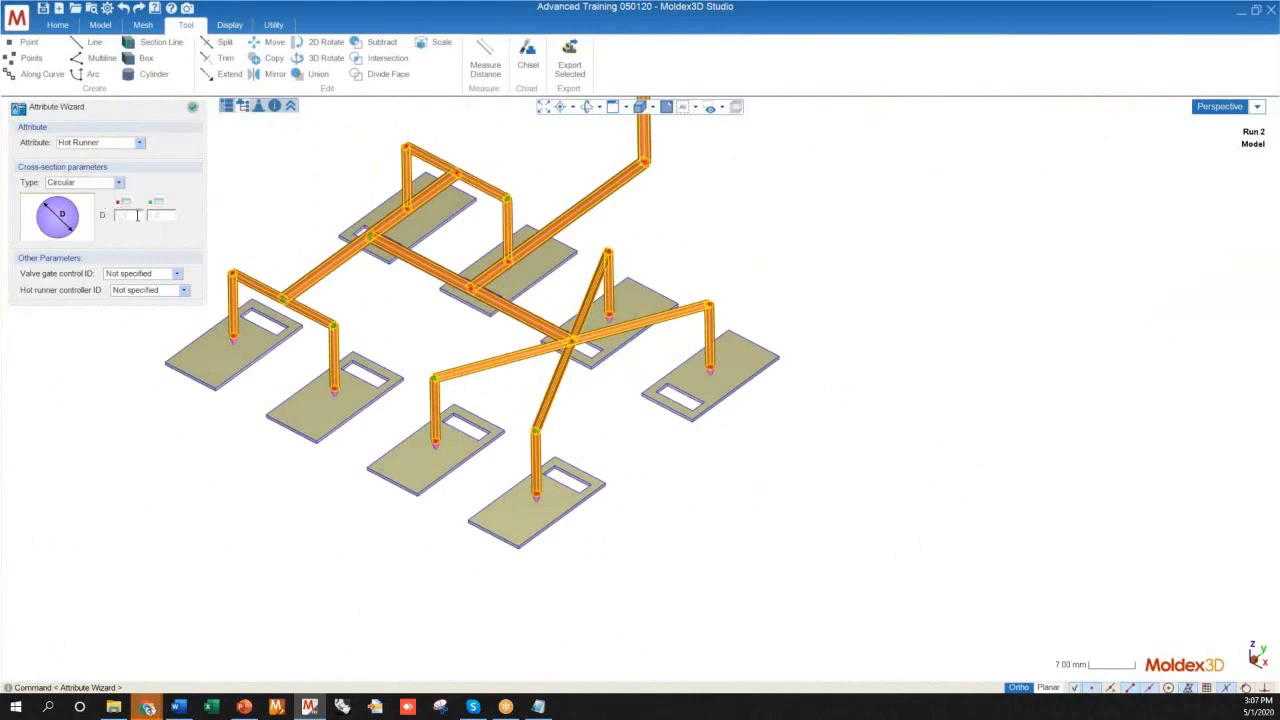
text(1.5)
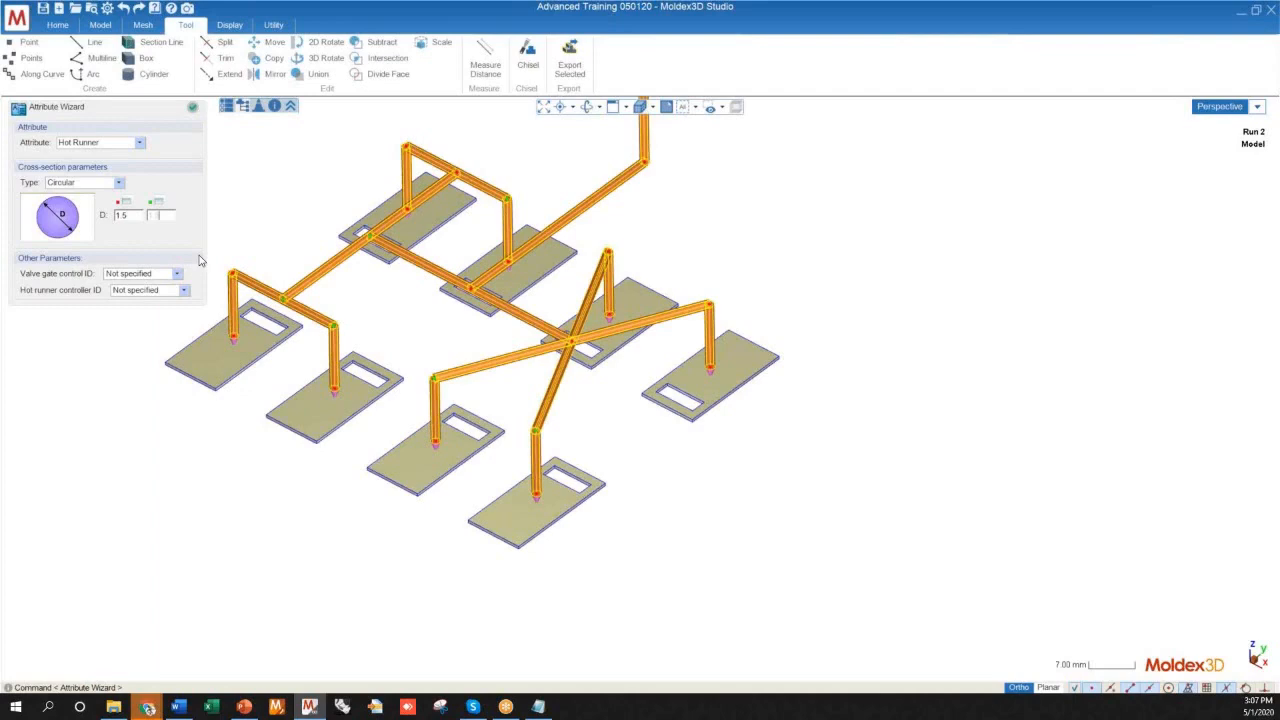
right_drag(429, 370, 380, 350)
mouse_move(357, 298)
right_down()
mouse_move(430, 330)
mouse_move(474, 314)
mouse_move(350, 320)
mouse_move(346, 343)
mouse_move(363, 289)
right_up()
drag(387, 280, 680, 337)
right_drag(594, 286, 645, 392)
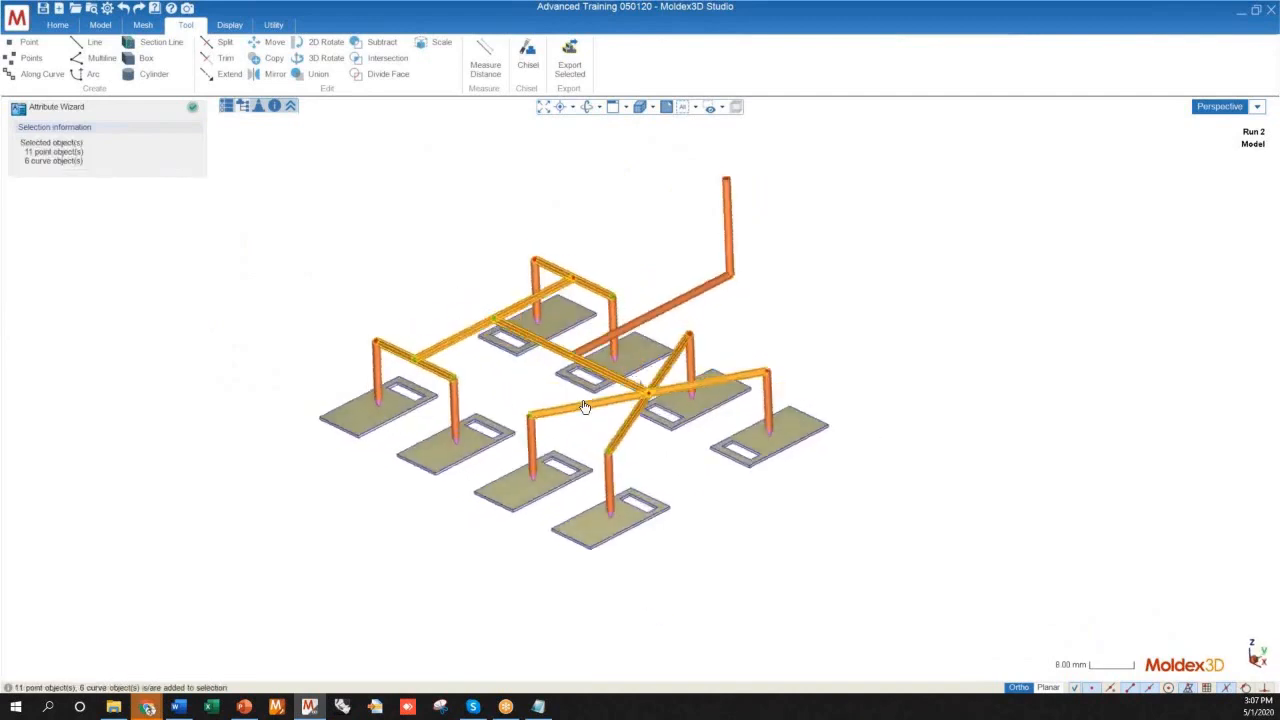
scroll(648, 390, up, 5)
scroll(706, 343, down, 3)
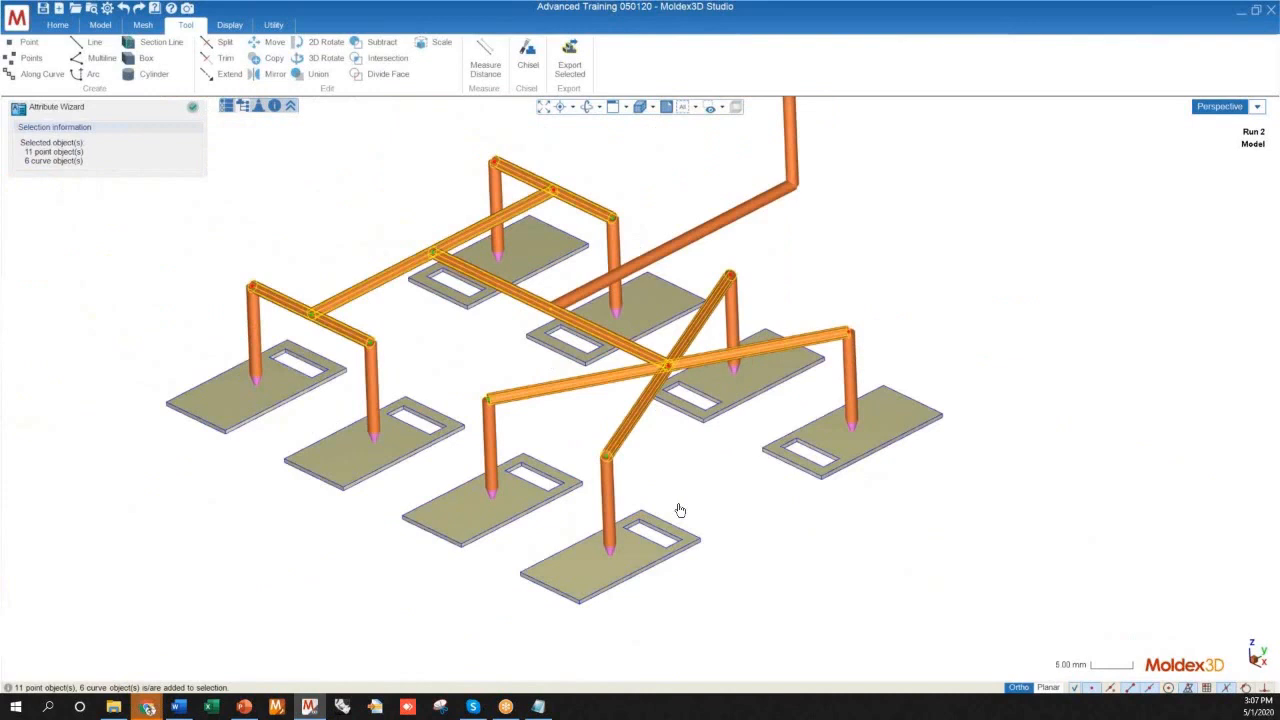
click(391, 152)
scroll(391, 152, down, 3)
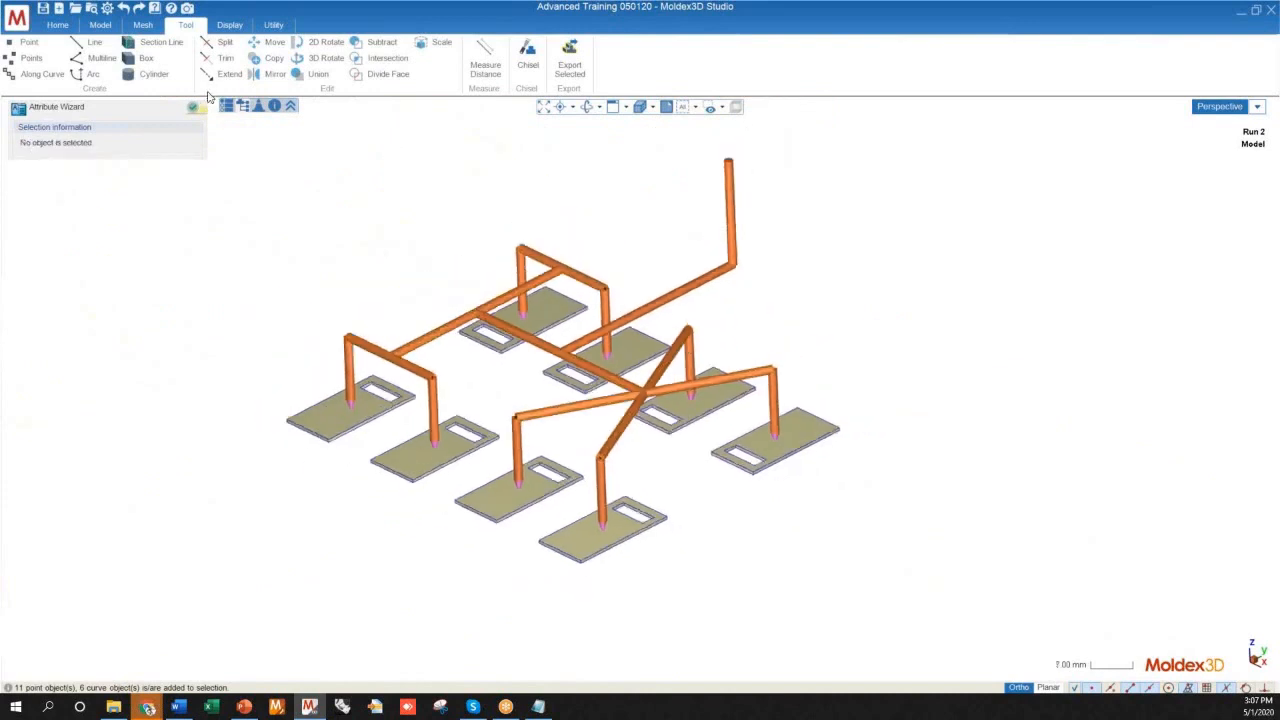
Finish the attribute assignment and close the Attribute Wizard with the whole eight-cavity layout in view
scroll(633, 442, down, 2)
scroll(633, 442, down, 2)
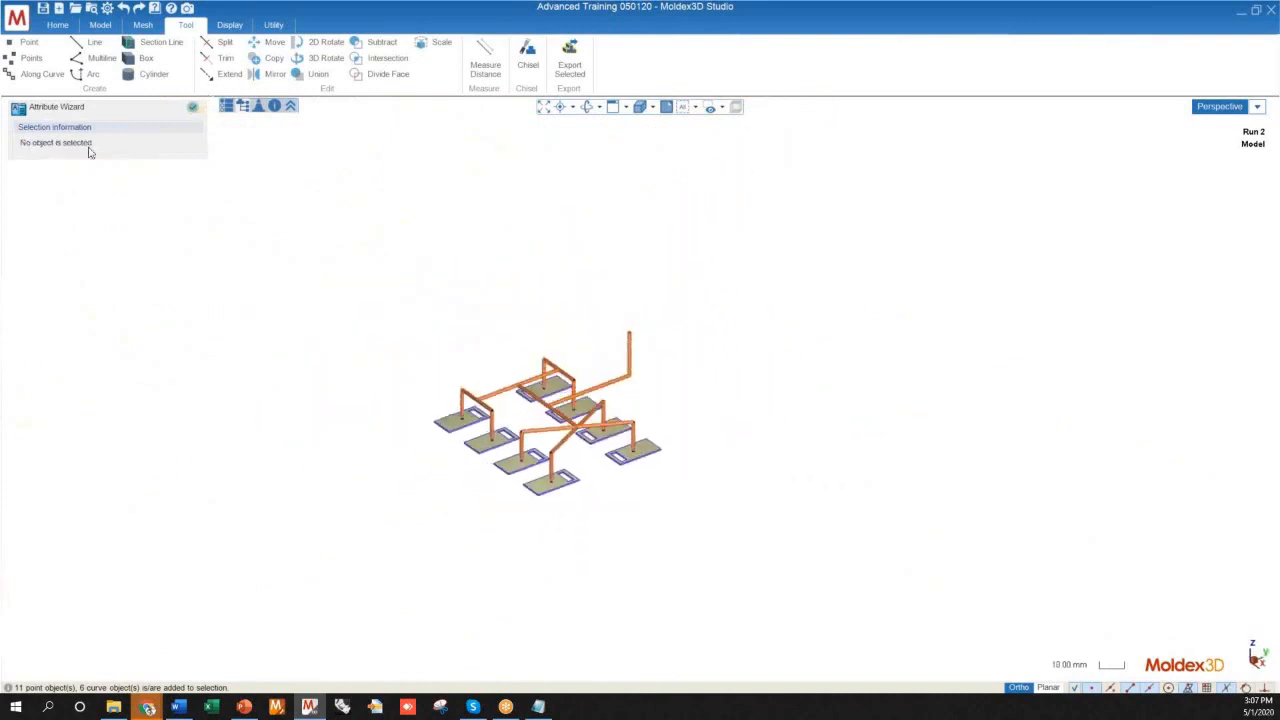
click(196, 108)
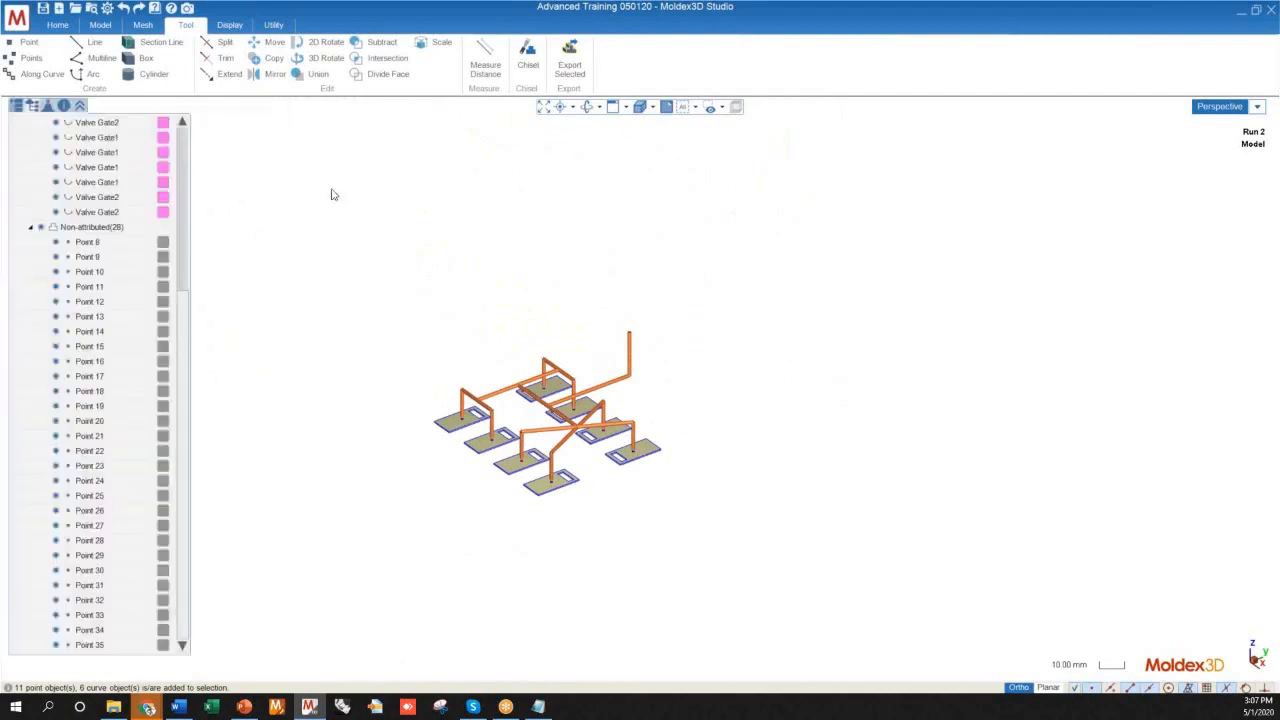
Examine the elbow joints where the horizontal runner branches turn down towards the pin gates
scroll(488, 423, up, 10)
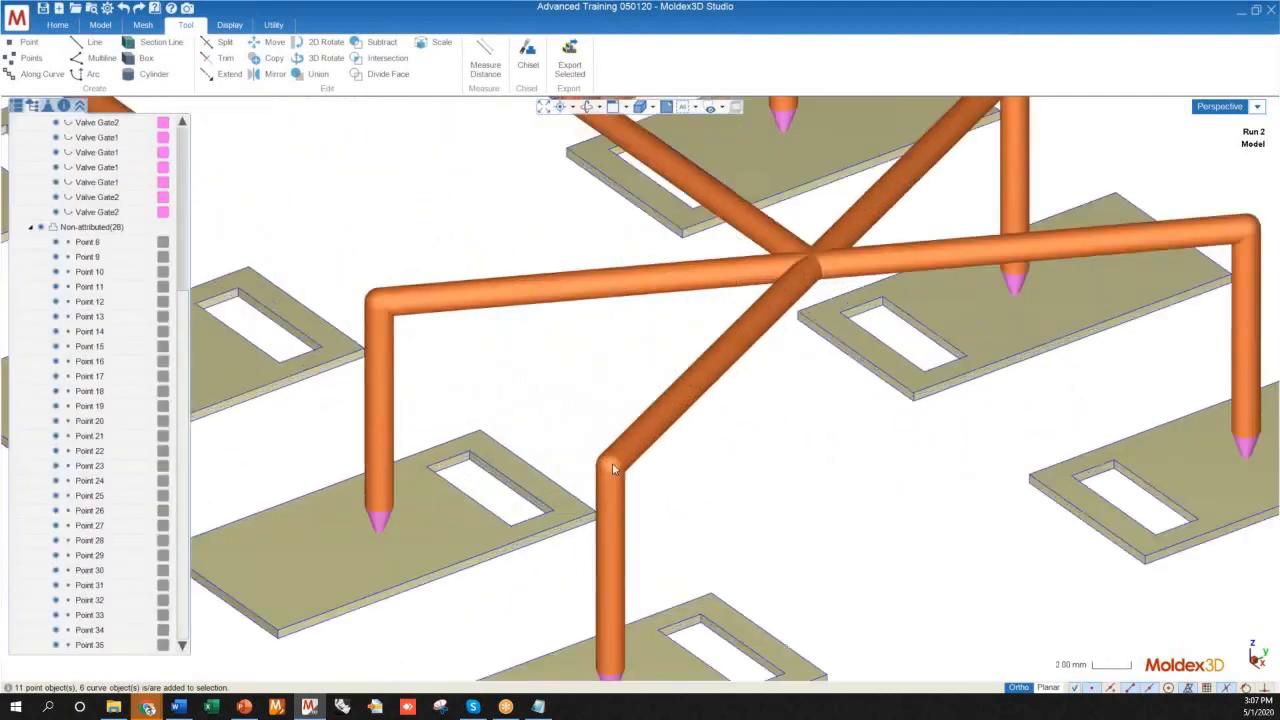
scroll(620, 476, down, 5)
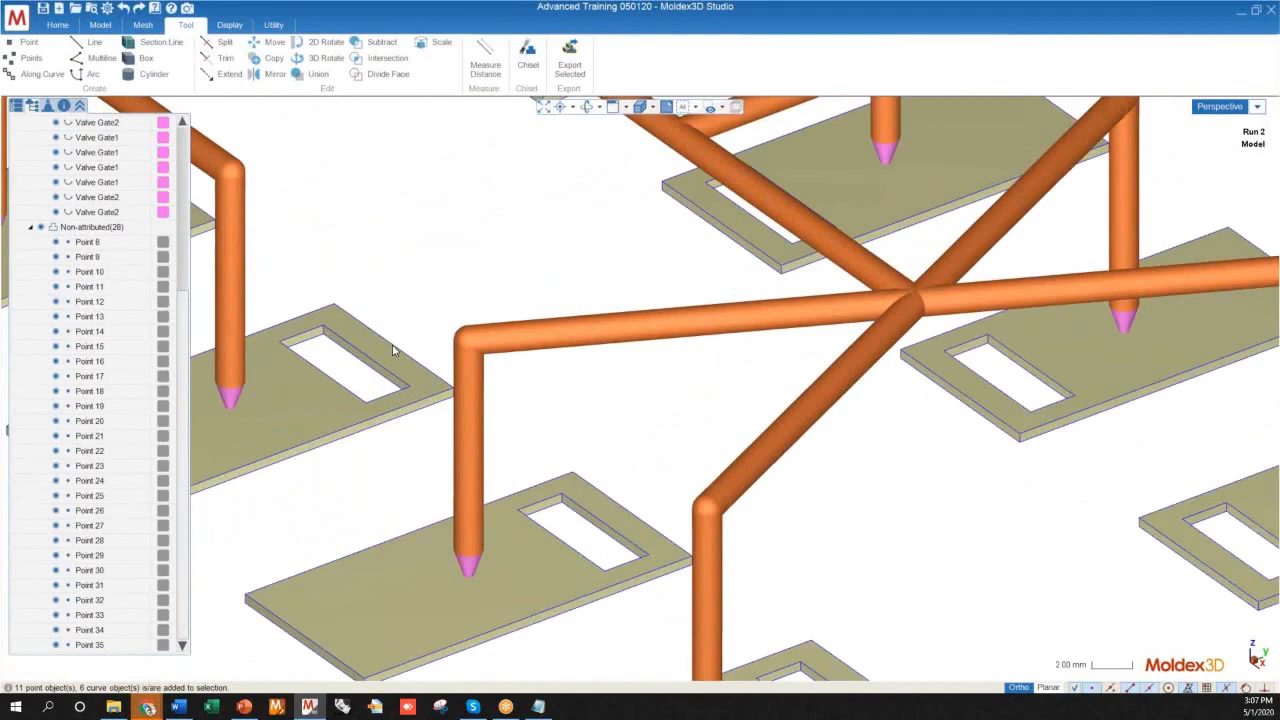
scroll(483, 378, up, 10)
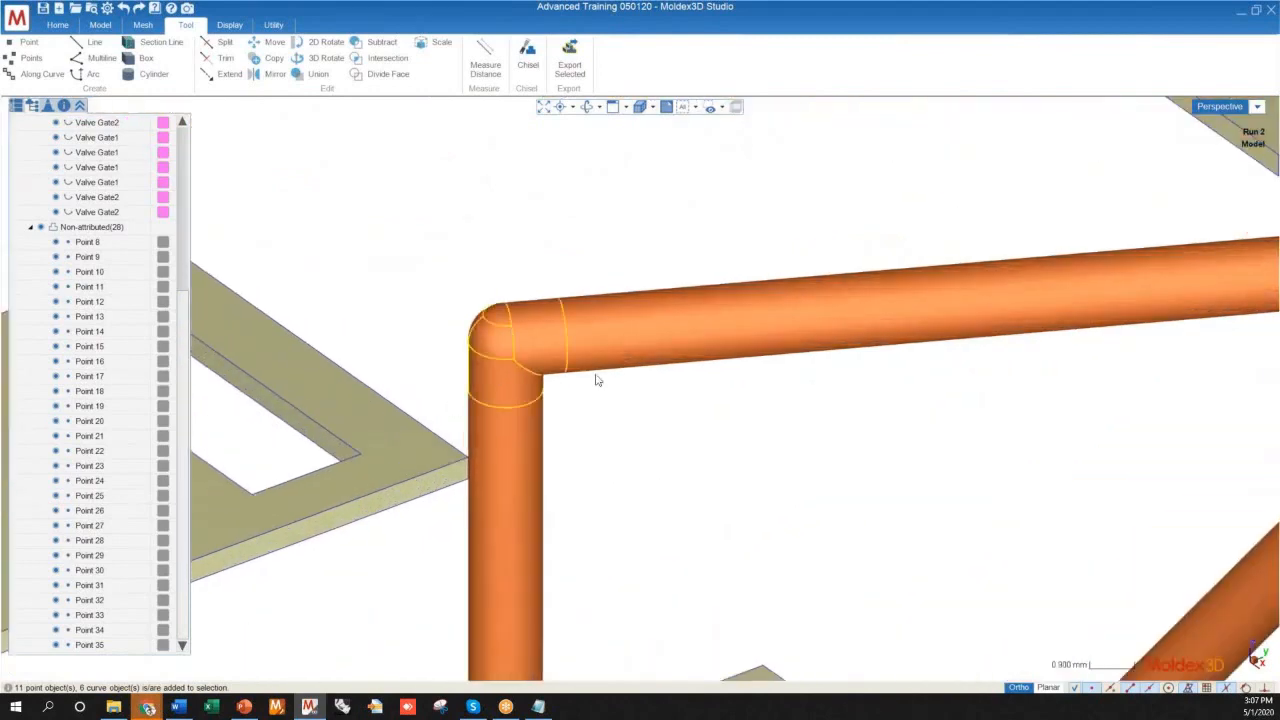
scroll(570, 368, down, 5)
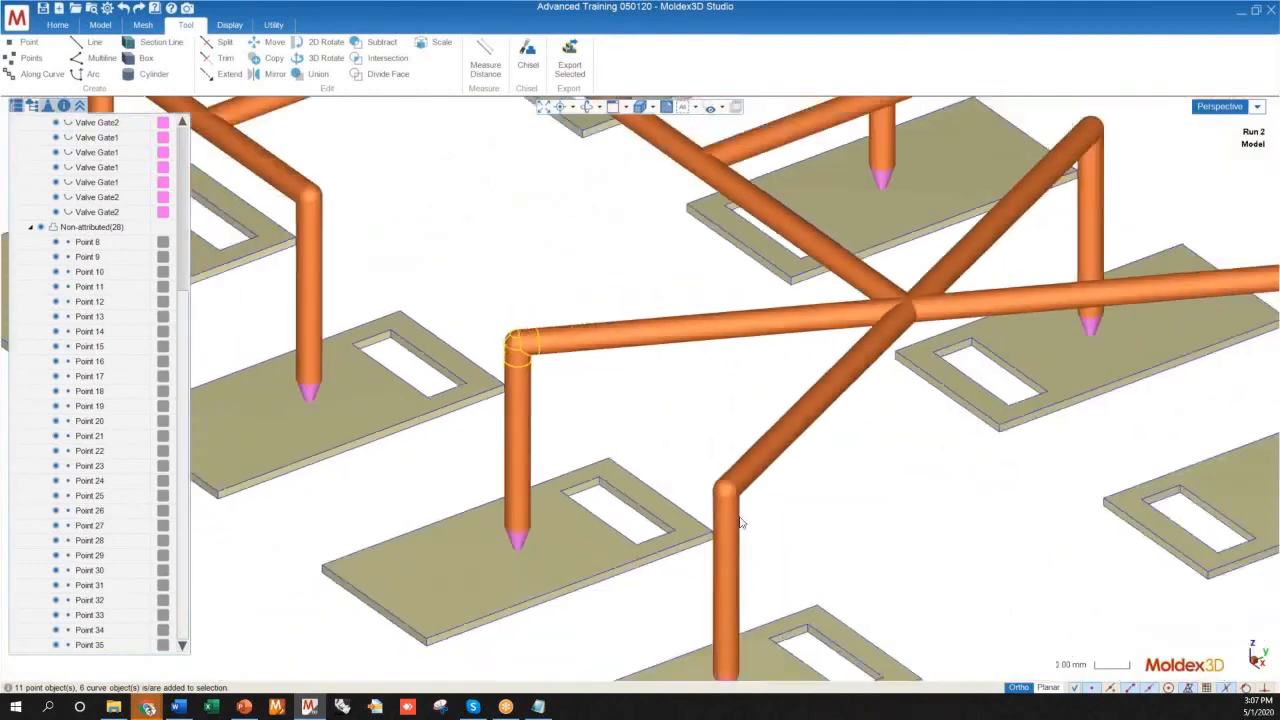
scroll(478, 410, up, 6)
scroll(479, 410, down, 6)
middle_drag(676, 464, 841, 297)
scroll(841, 297, up, 7)
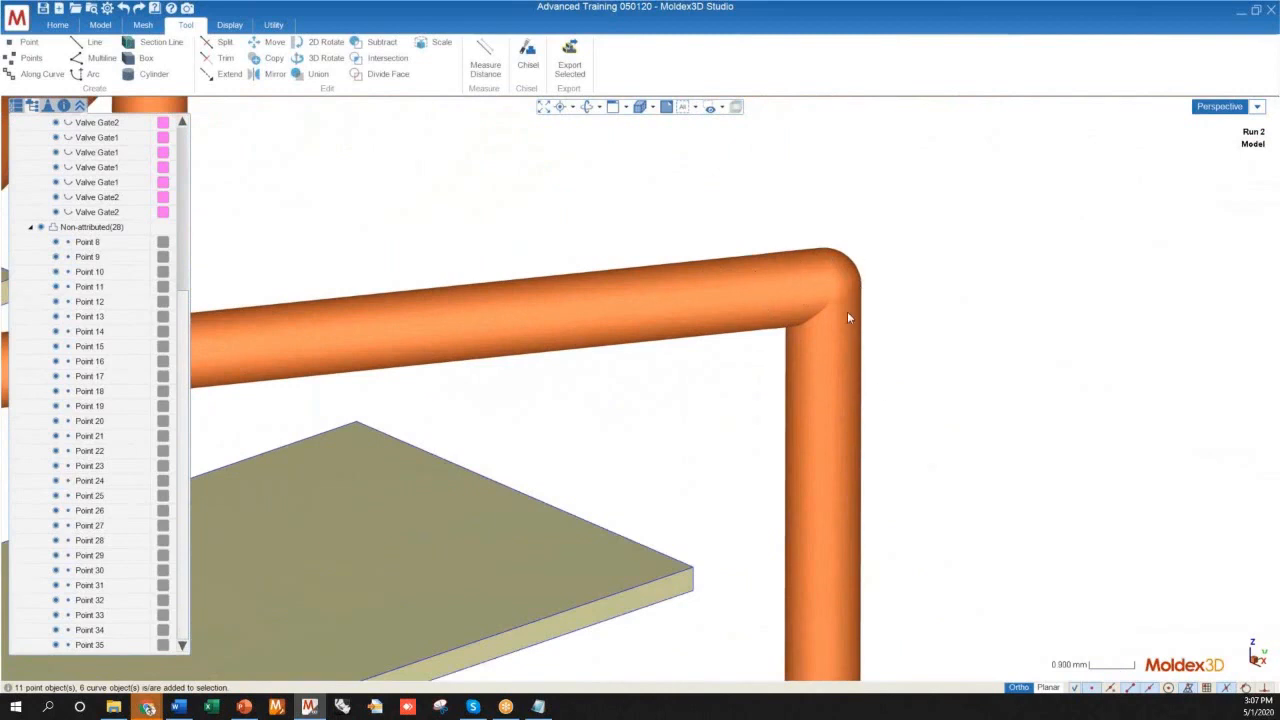
click(827, 442)
scroll(744, 341, down, 10)
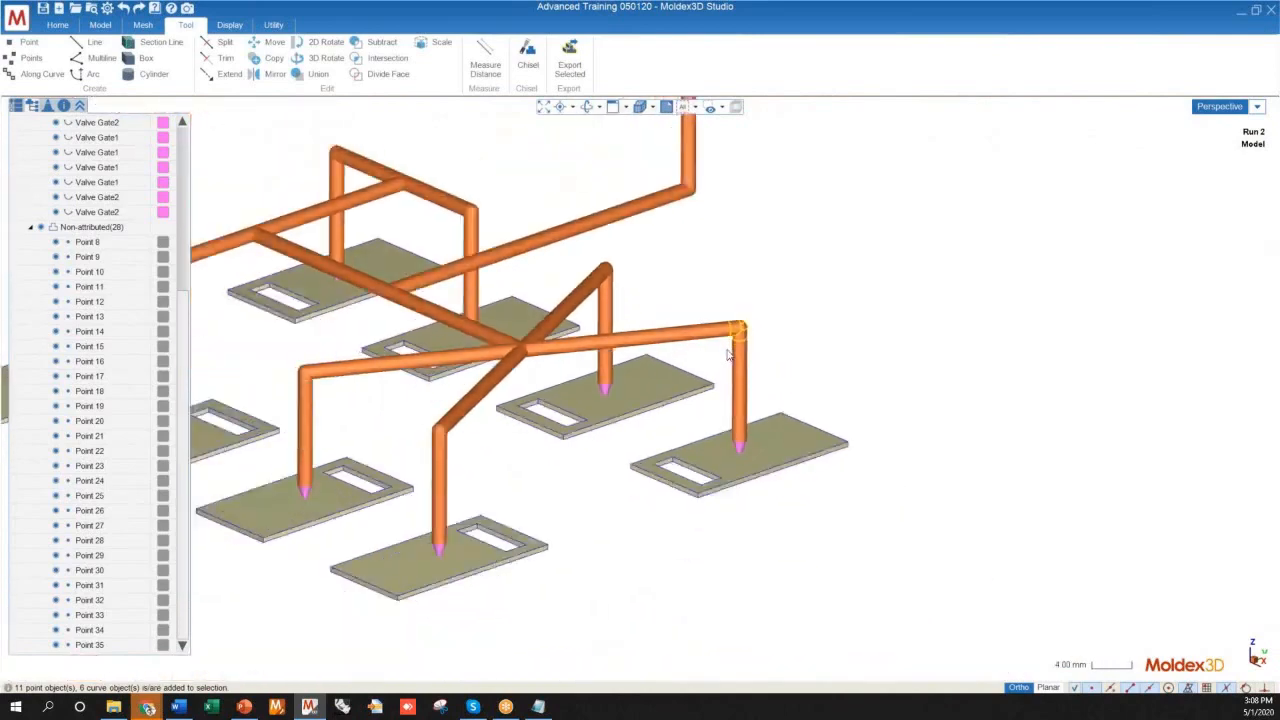
Open the attributes of the outer corner elbow joint between the horizontal branch and the vertical drop to check its joint type
scroll(732, 350, up, 7)
scroll(738, 345, down, 3)
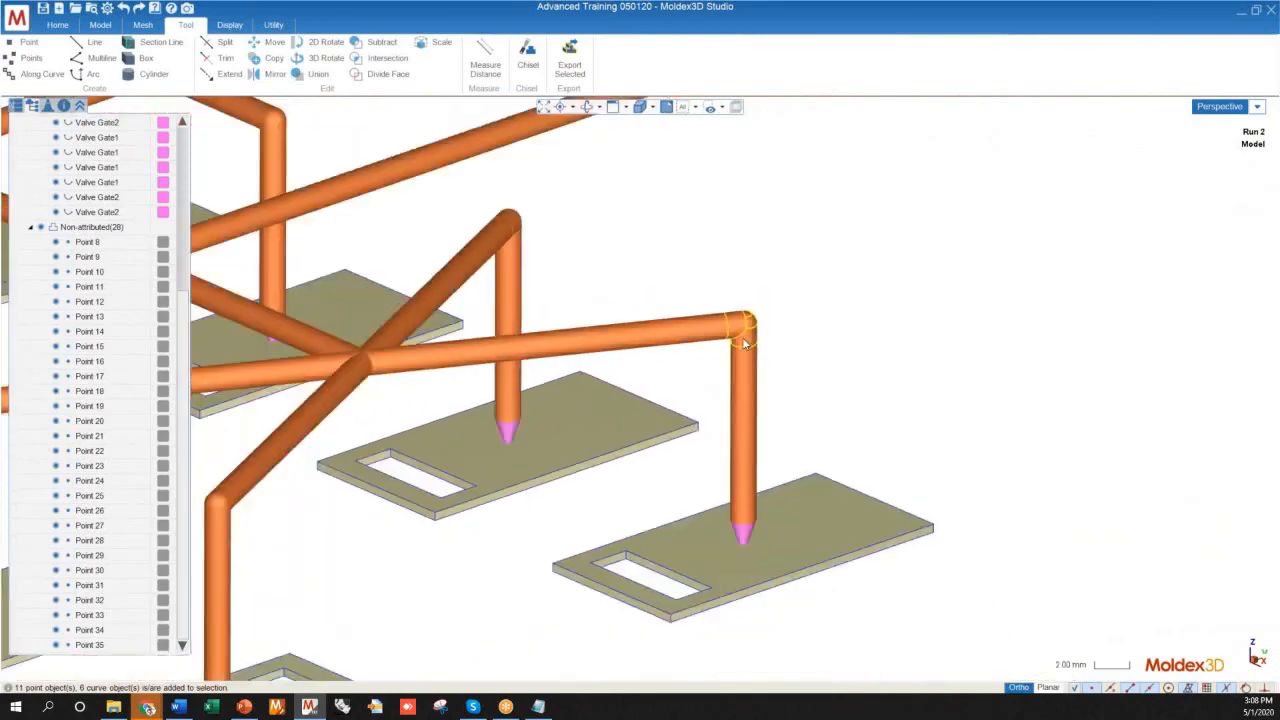
scroll(737, 341, up, 8)
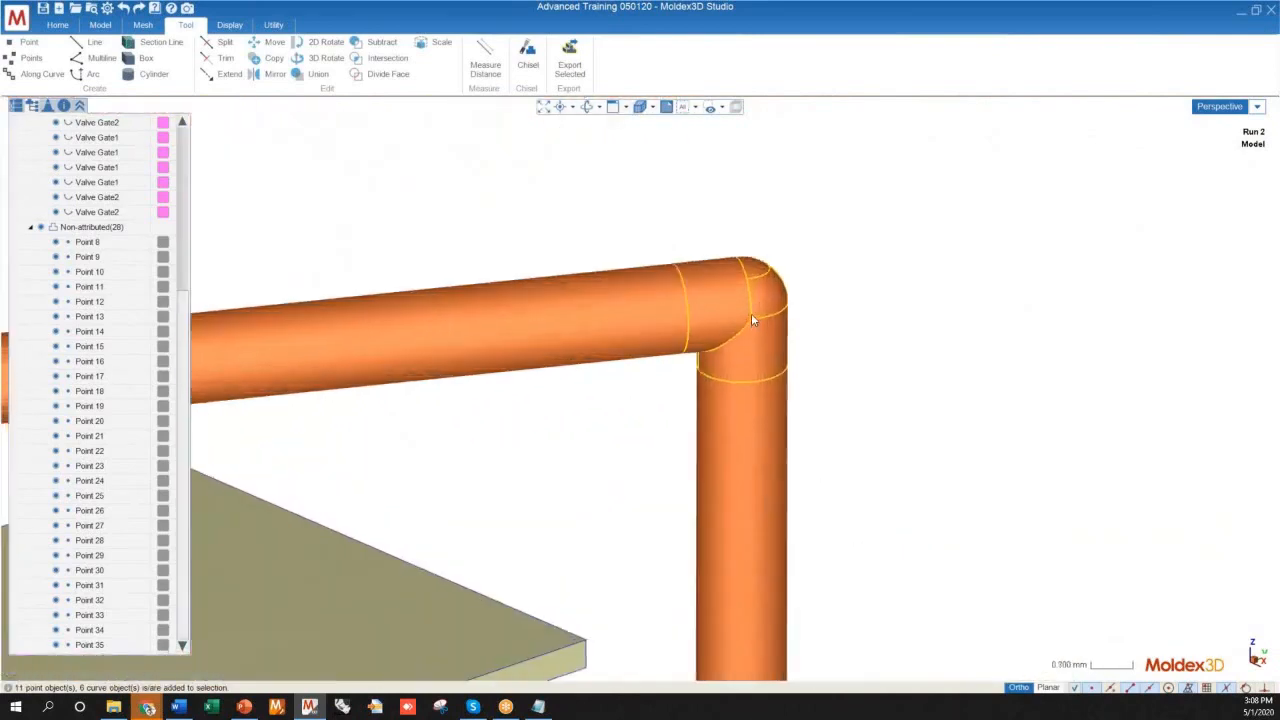
click(752, 317)
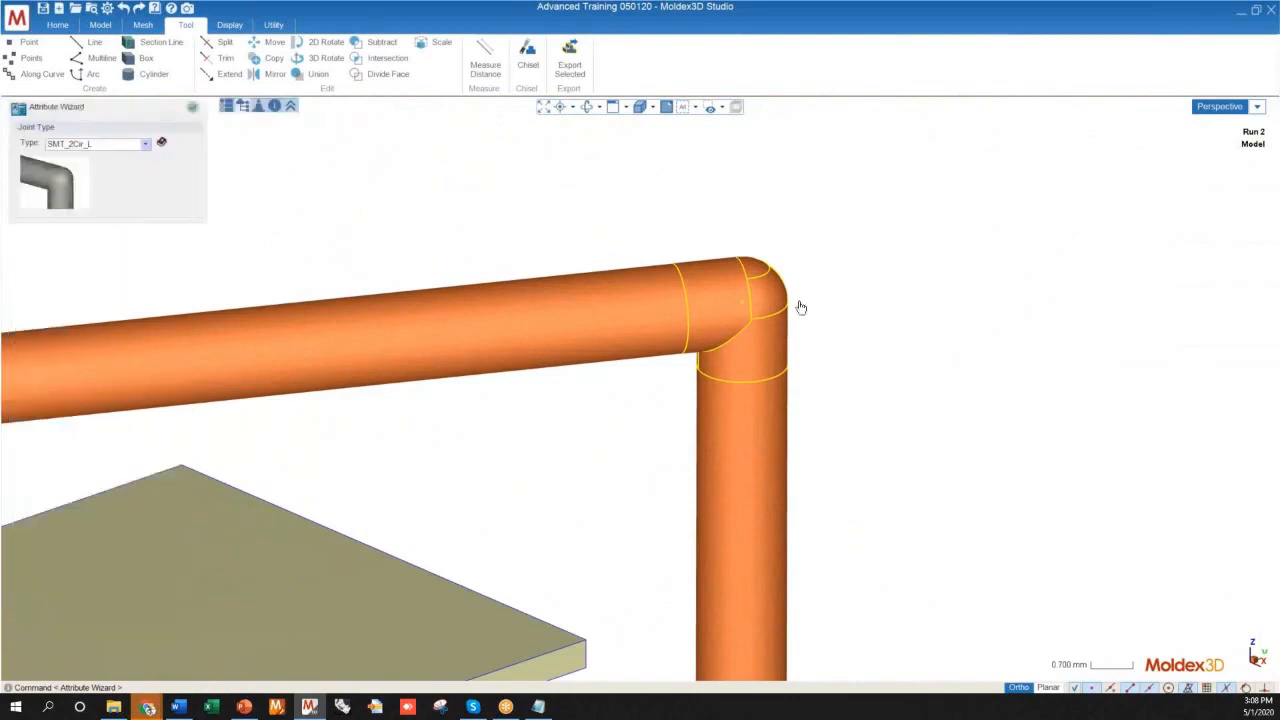
Try the SMT_Smooth joint type on the outer corner elbow between the horizontal branch and the vertical drop
scroll(800, 306, down, 7)
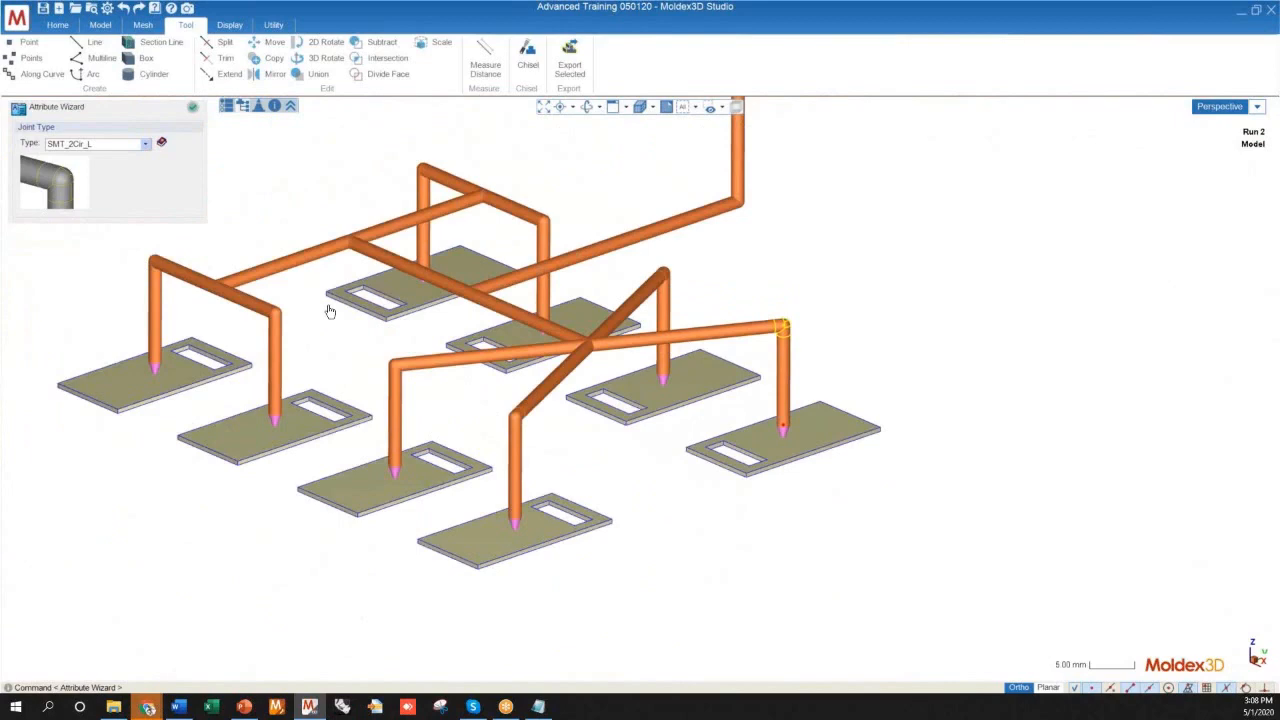
scroll(765, 350, up, 6)
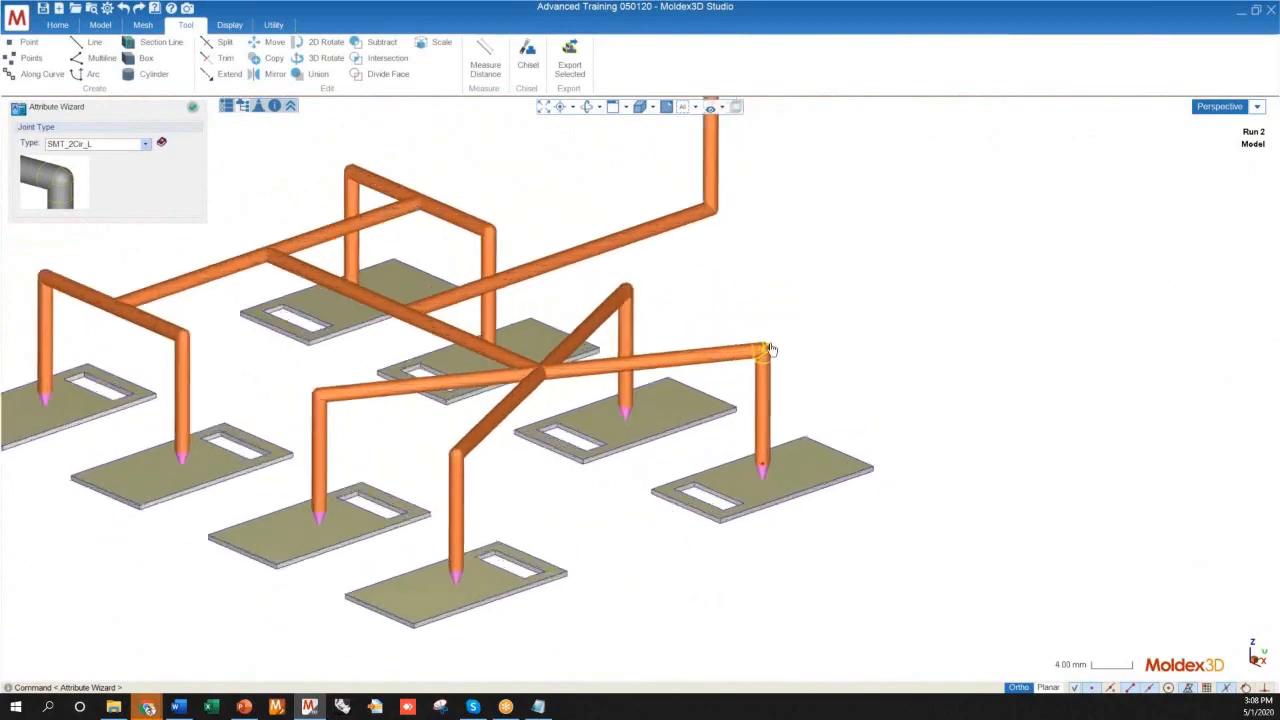
click(124, 143)
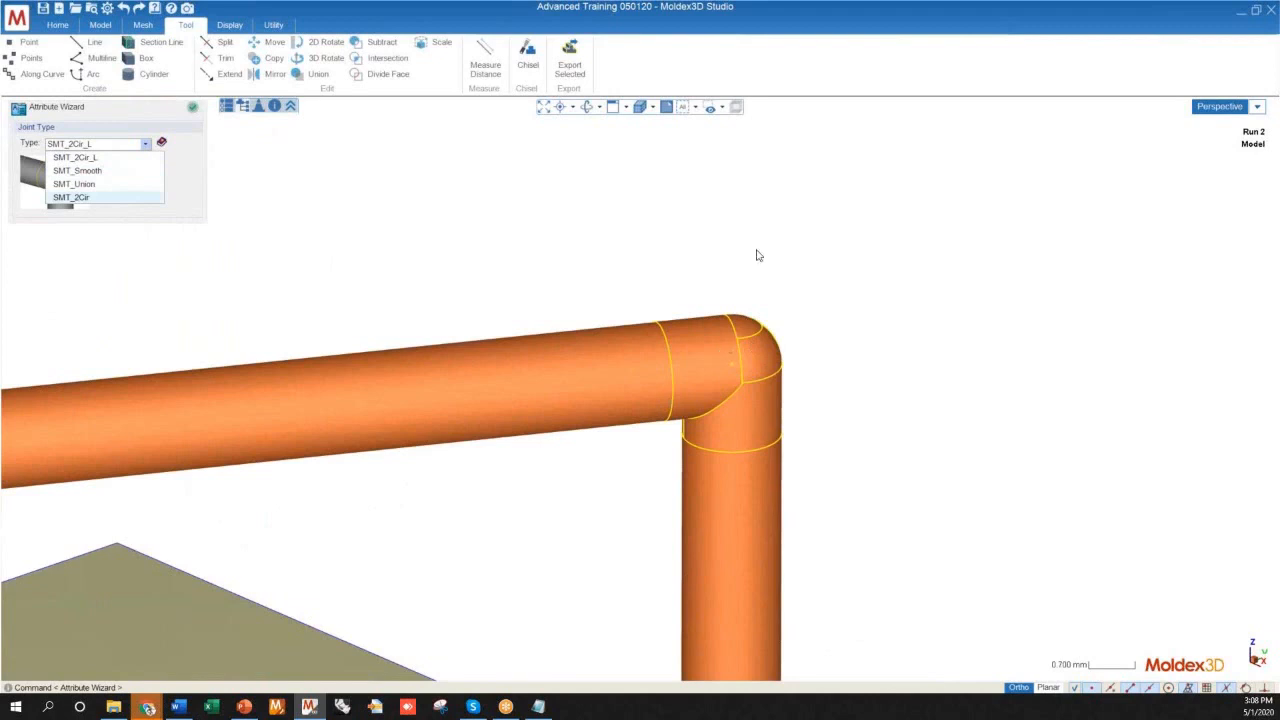
scroll(757, 252, down, 4)
click(77, 171)
click(740, 313)
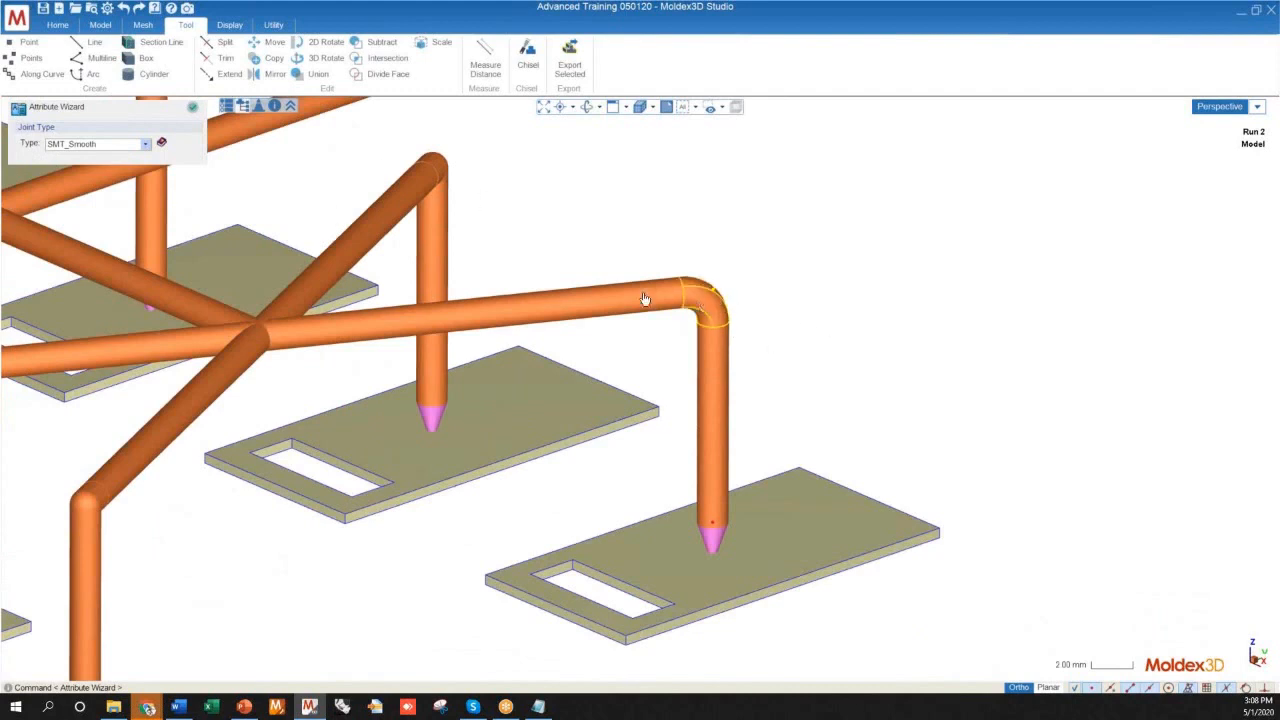
Try the SMT_Union joint type on the same outer corner elbow
click(141, 144)
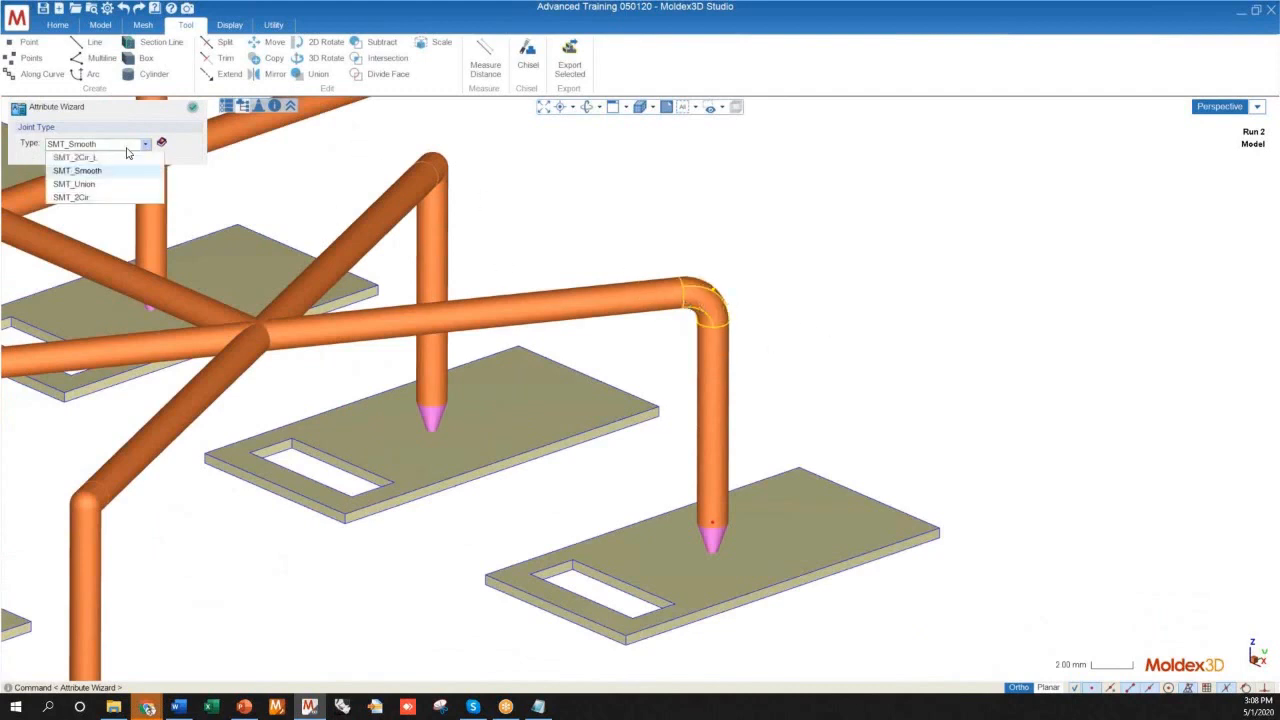
click(88, 185)
click(712, 300)
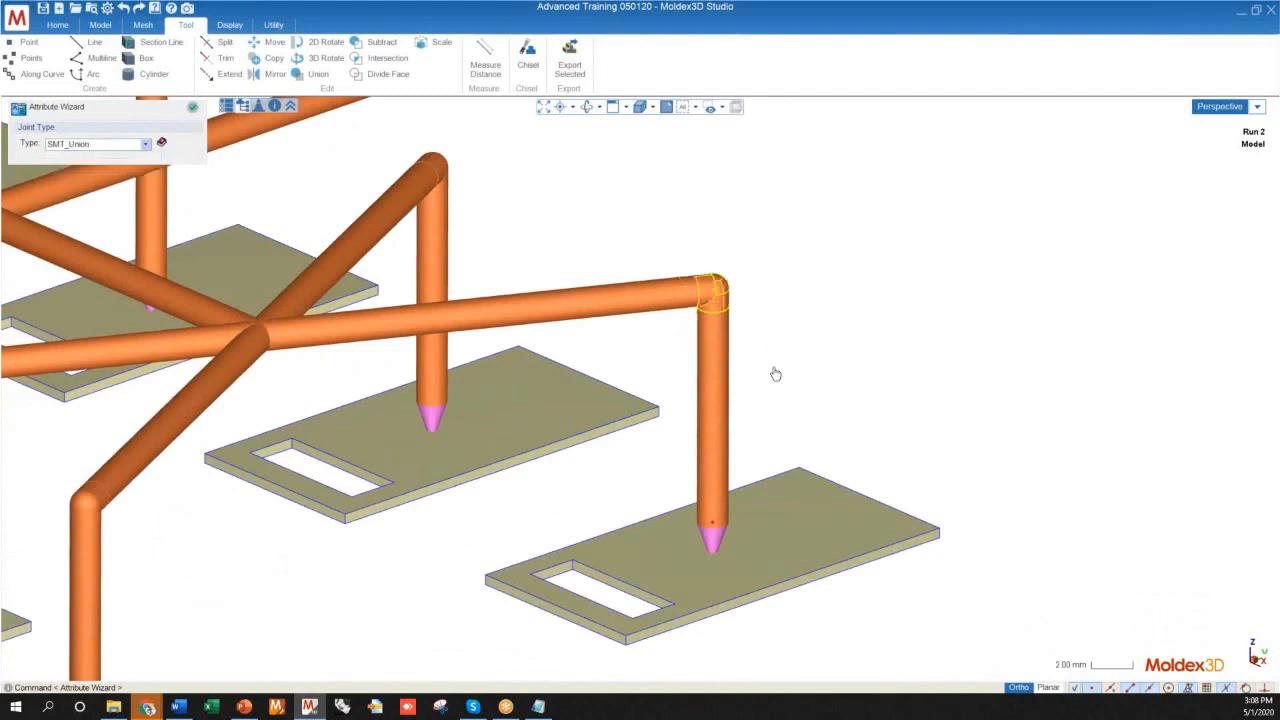
Try the SMT_2Cir joint type on the outer corner elbow and inspect the mitred corner up close
click(141, 144)
click(86, 201)
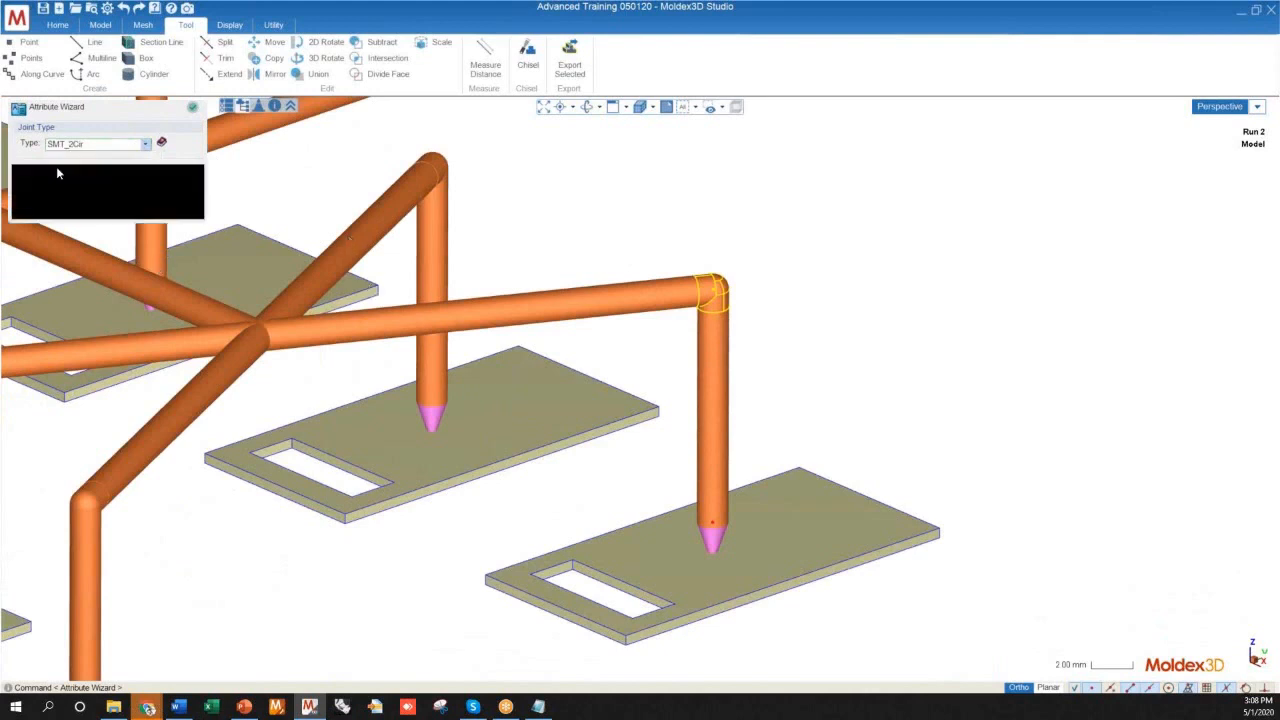
scroll(760, 273, up, 5)
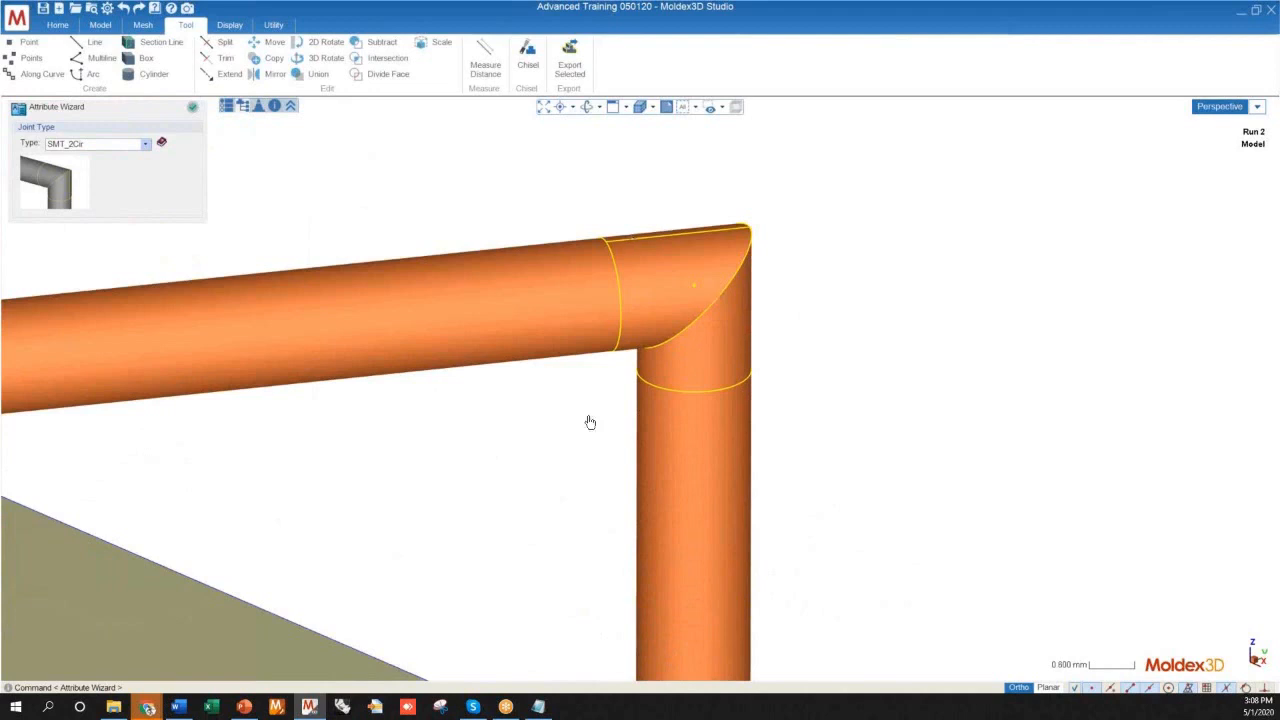
scroll(653, 310, down, 5)
Set the outer corner elbow's joint type back to SMT_2Cir_L
click(95, 144)
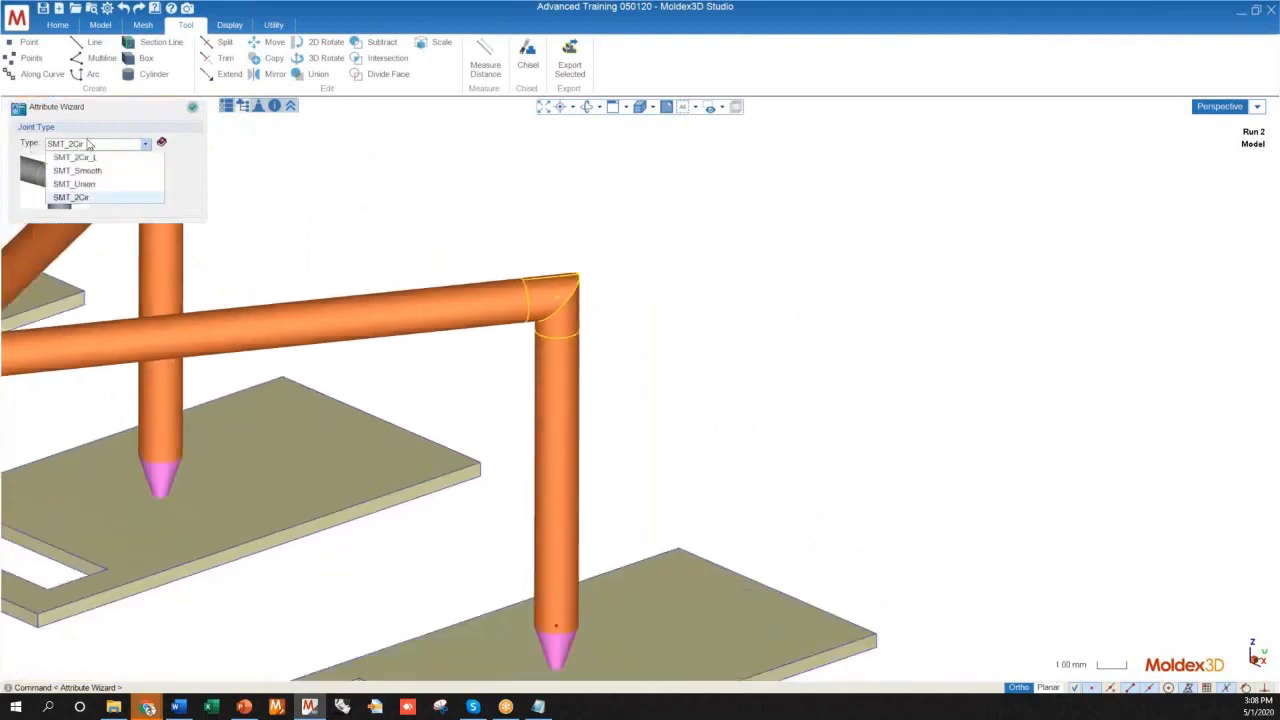
click(75, 157)
scroll(695, 358, down, 5)
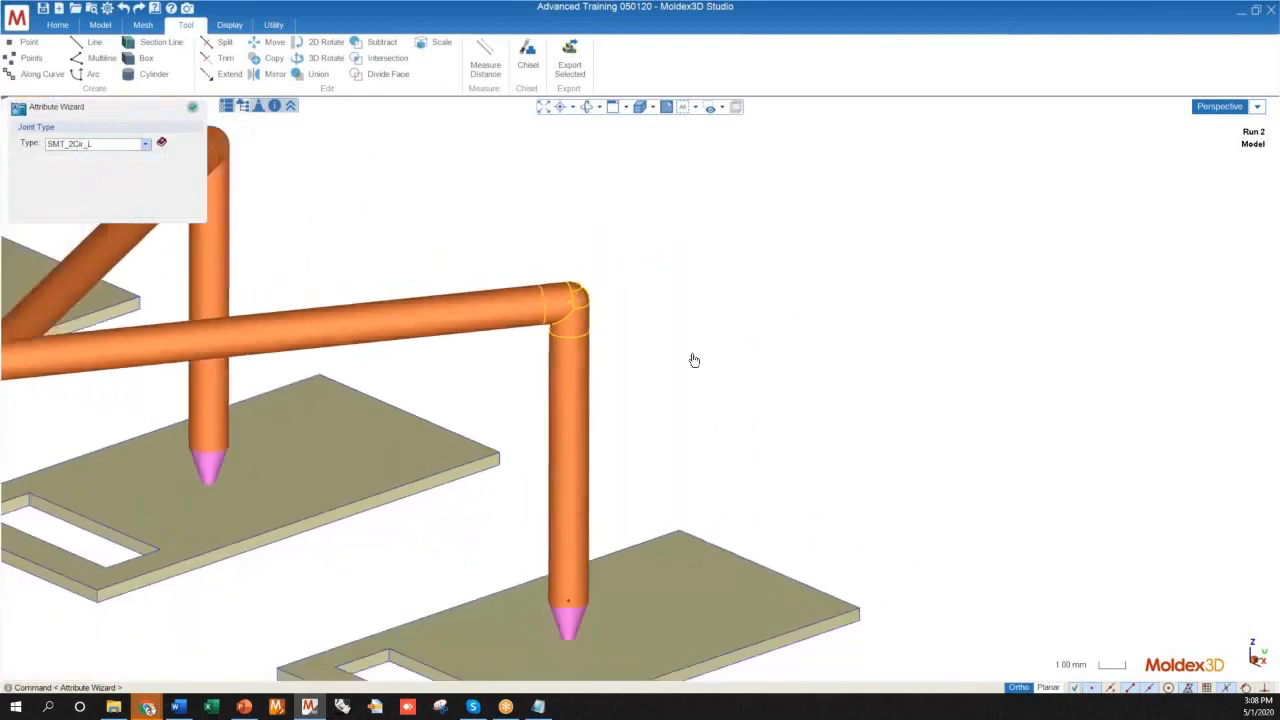
Select the eight vertical hot runner drops above the pin gates and change their cross-section type to Annular
scroll(714, 355, down, 2)
middle_drag(404, 304, 360, 343)
scroll(360, 340, down, 3)
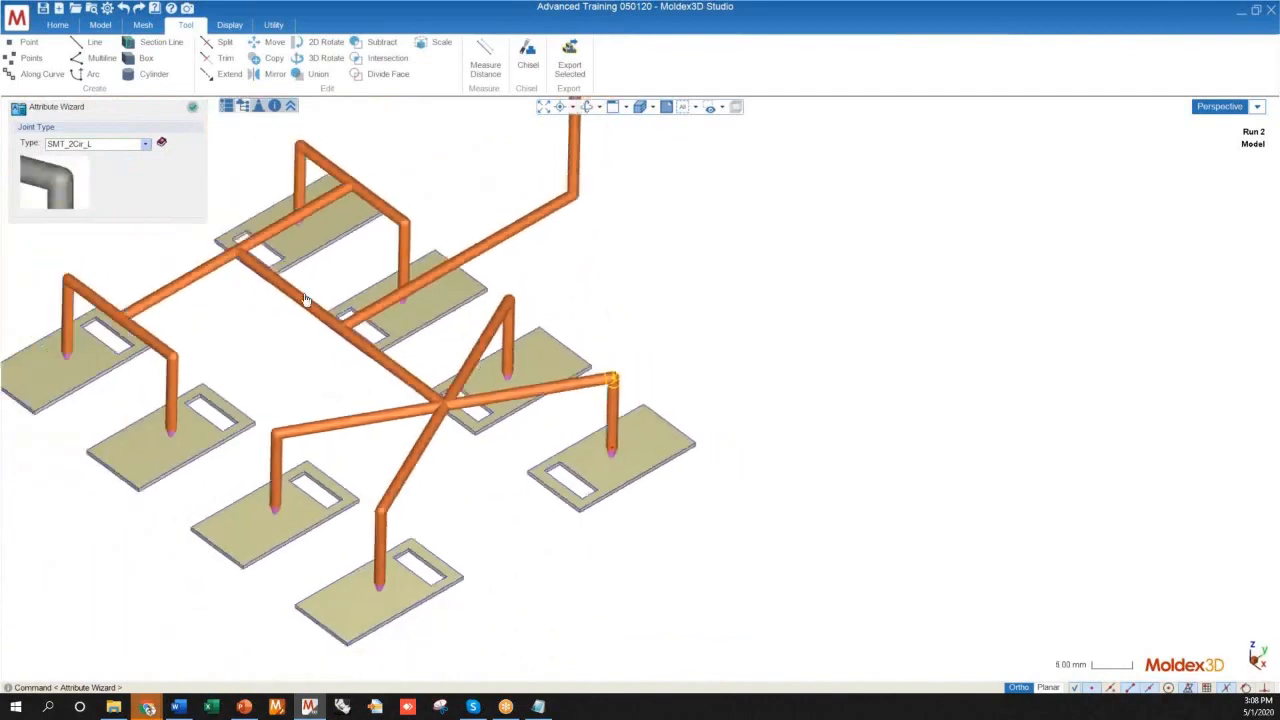
scroll(626, 388, down, 3)
middle_drag(626, 388, 328, 289)
scroll(434, 366, up, 2)
scroll(629, 369, up, 2)
scroll(658, 349, up, 2)
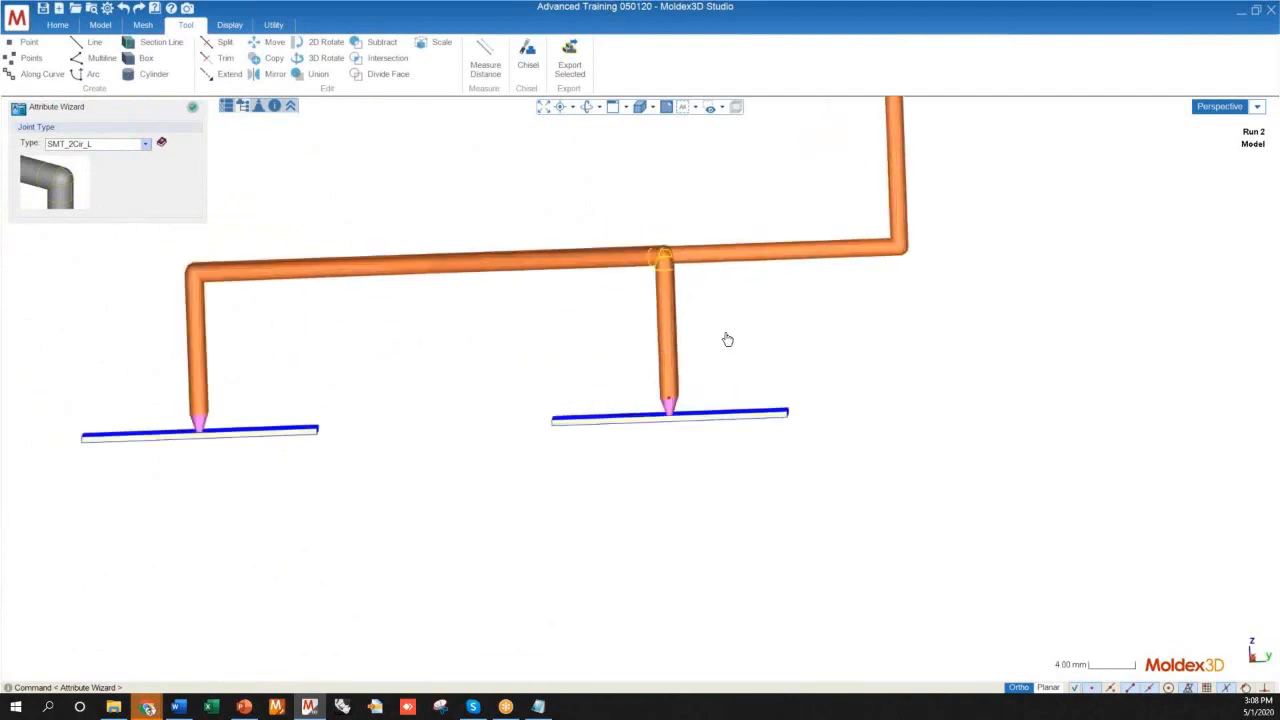
mouse_move(703, 329)
middle_down()
mouse_move(891, 331)
mouse_move(896, 314)
mouse_move(726, 326)
middle_up()
mouse_move(714, 325)
middle_down()
mouse_move(757, 334)
mouse_move(746, 338)
middle_up()
click(733, 343)
drag(752, 331, 597, 317)
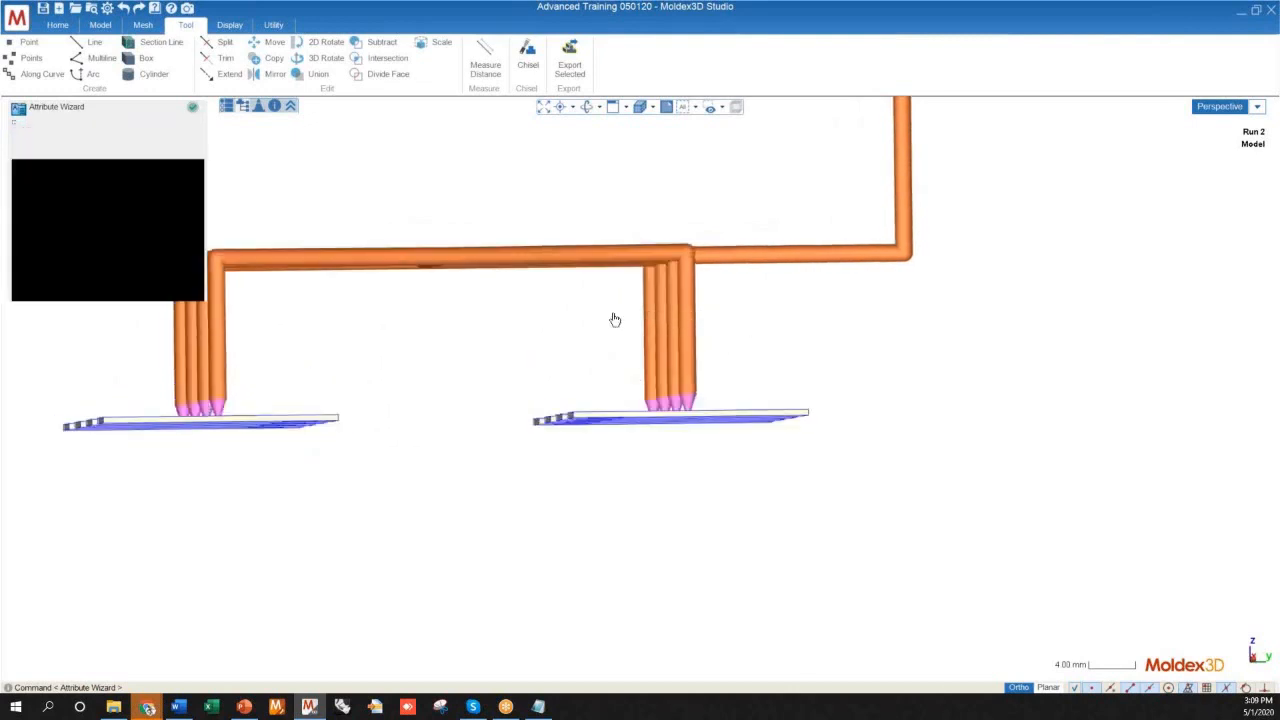
middle_drag(783, 349, 500, 348)
drag(500, 348, 253, 316)
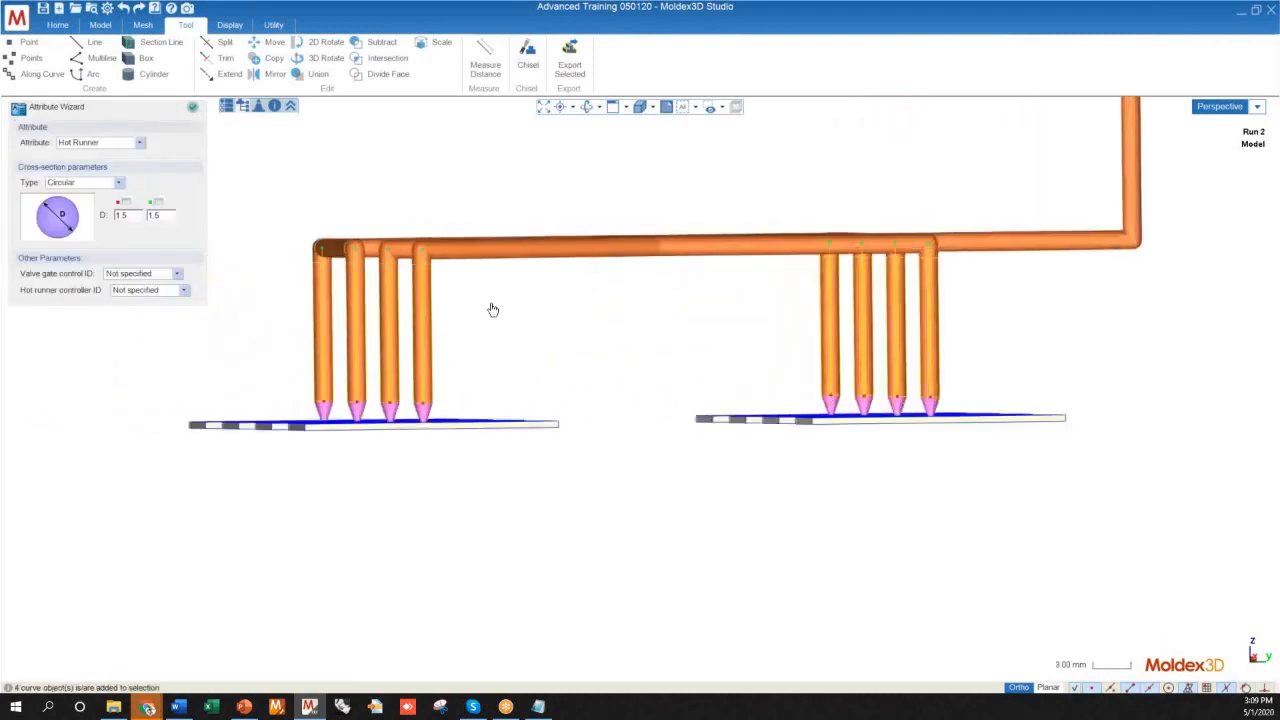
drag(493, 336, 228, 321)
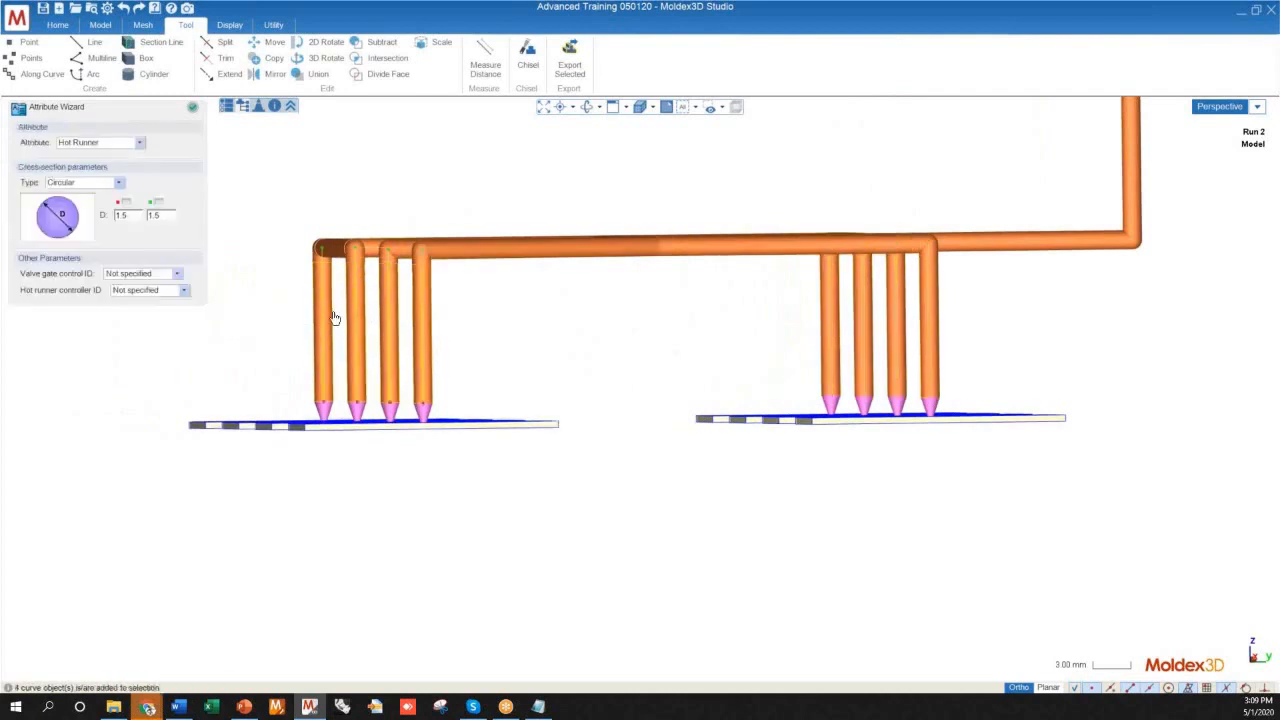
scroll(850, 336, up, 3)
drag(1014, 323, 744, 289)
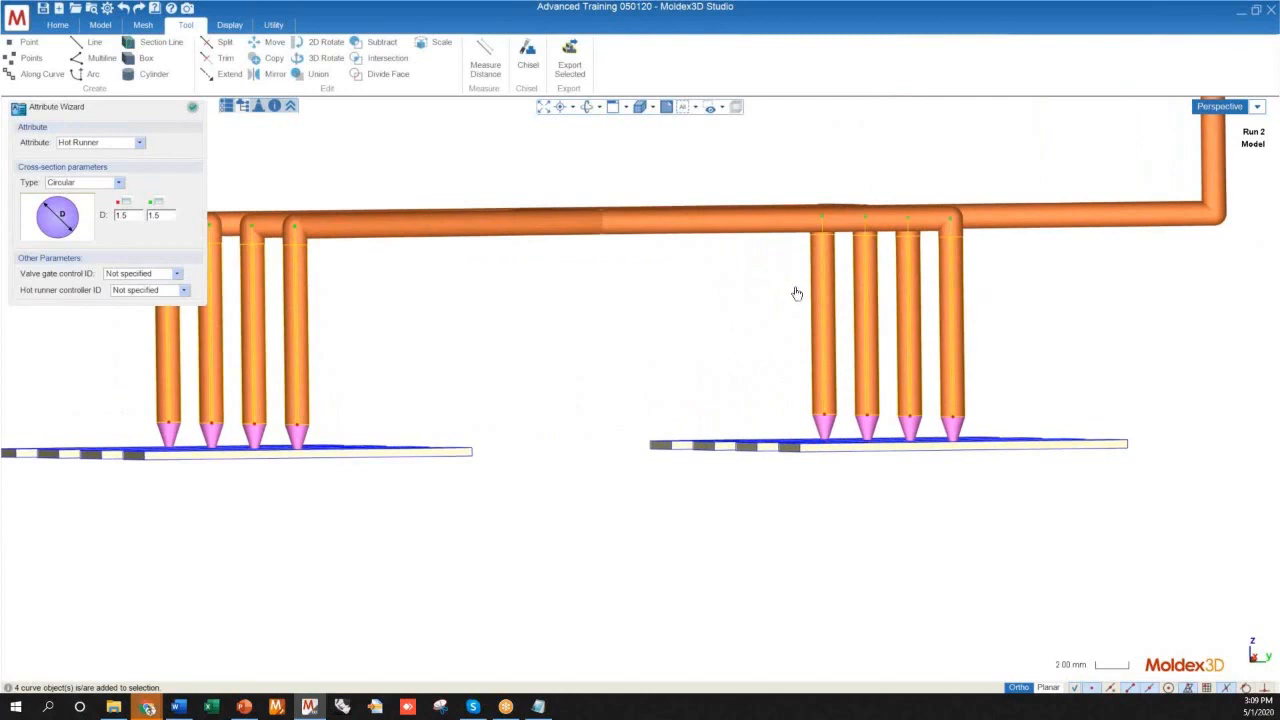
click(87, 183)
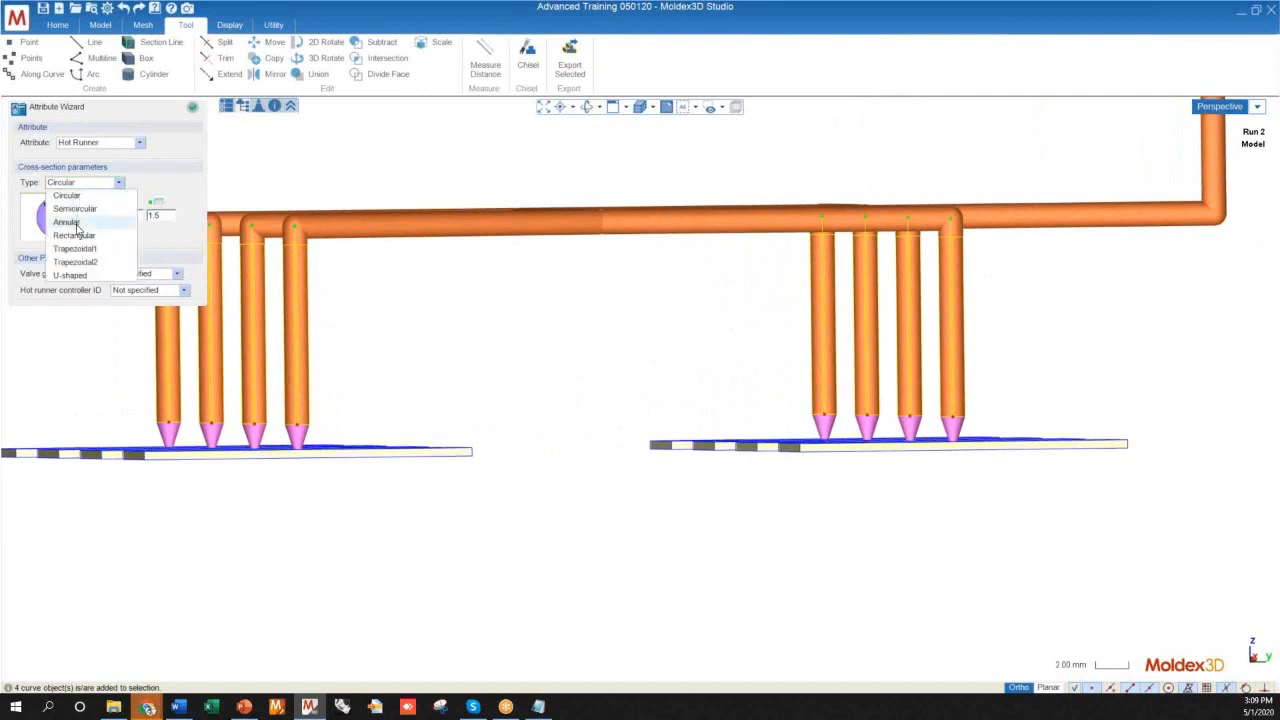
click(77, 227)
Examine the annular end of the front vertical drop where it meets the circular horizontal branch
middle_drag(590, 370, 706, 471)
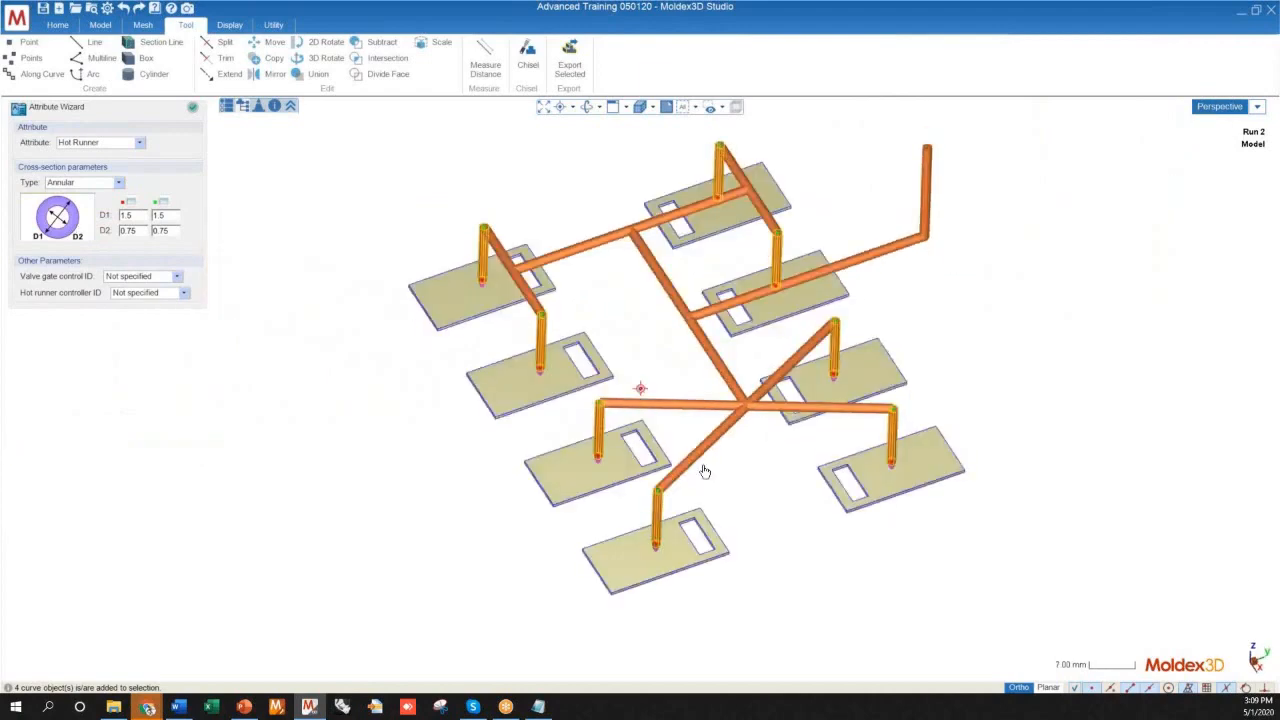
scroll(658, 496, up, 6)
scroll(616, 512, up, 8)
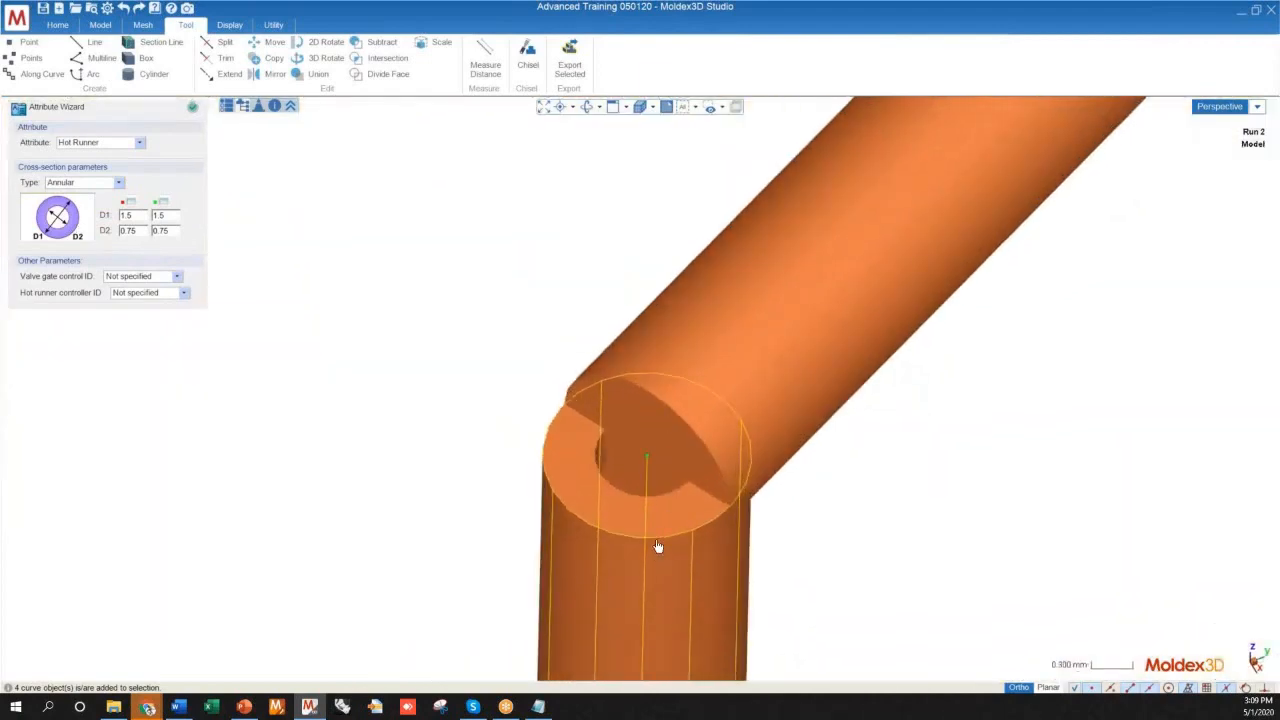
middle_drag(658, 546, 592, 522)
scroll(600, 290, down, 5)
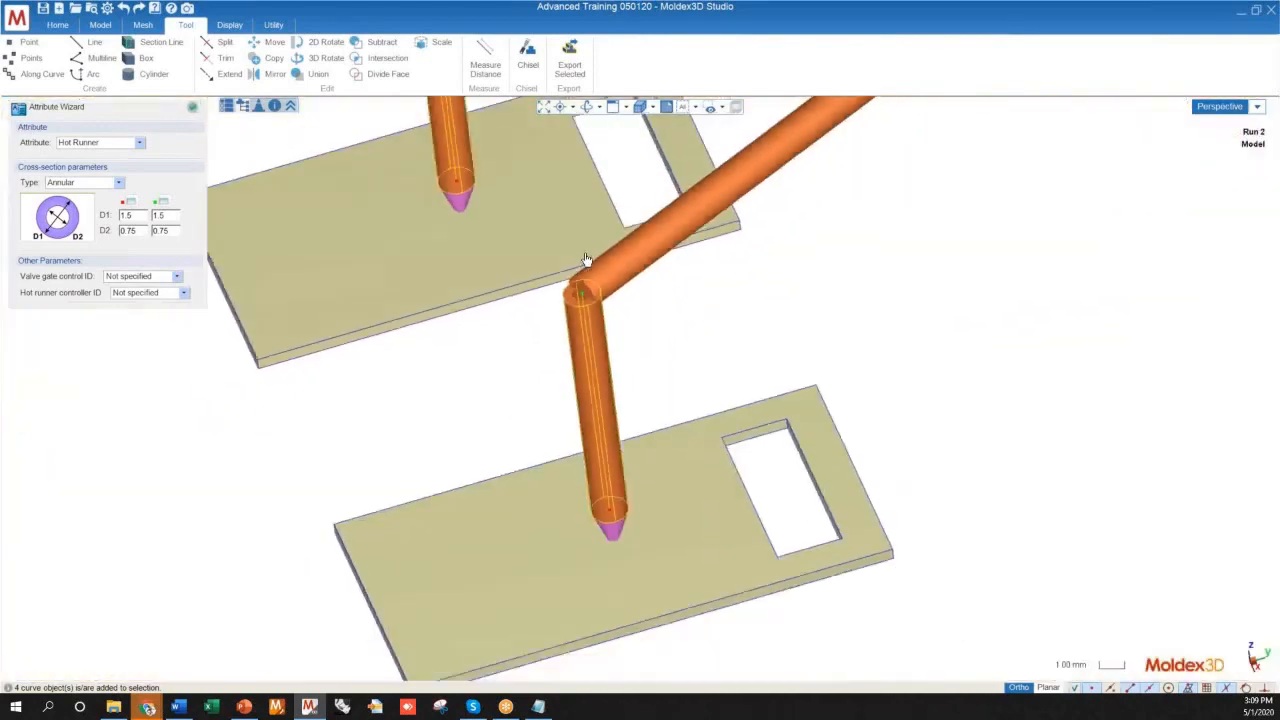
scroll(608, 291, up, 4)
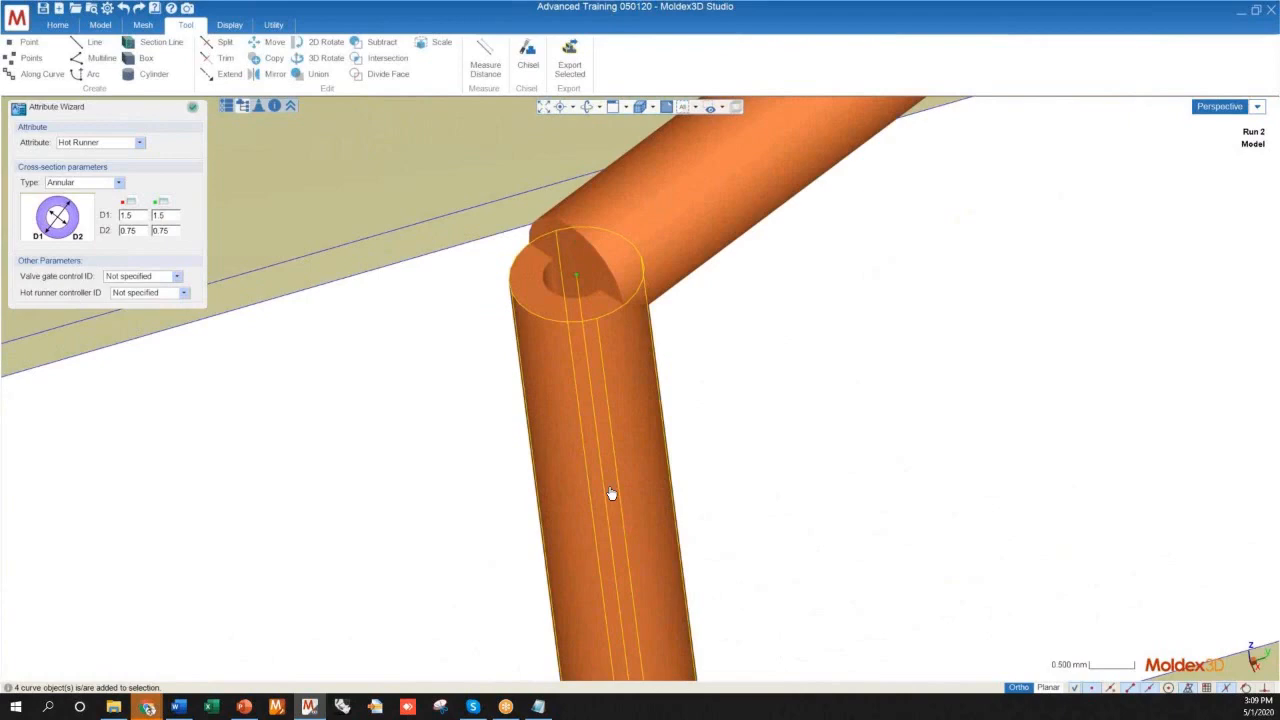
scroll(540, 270, down, 8)
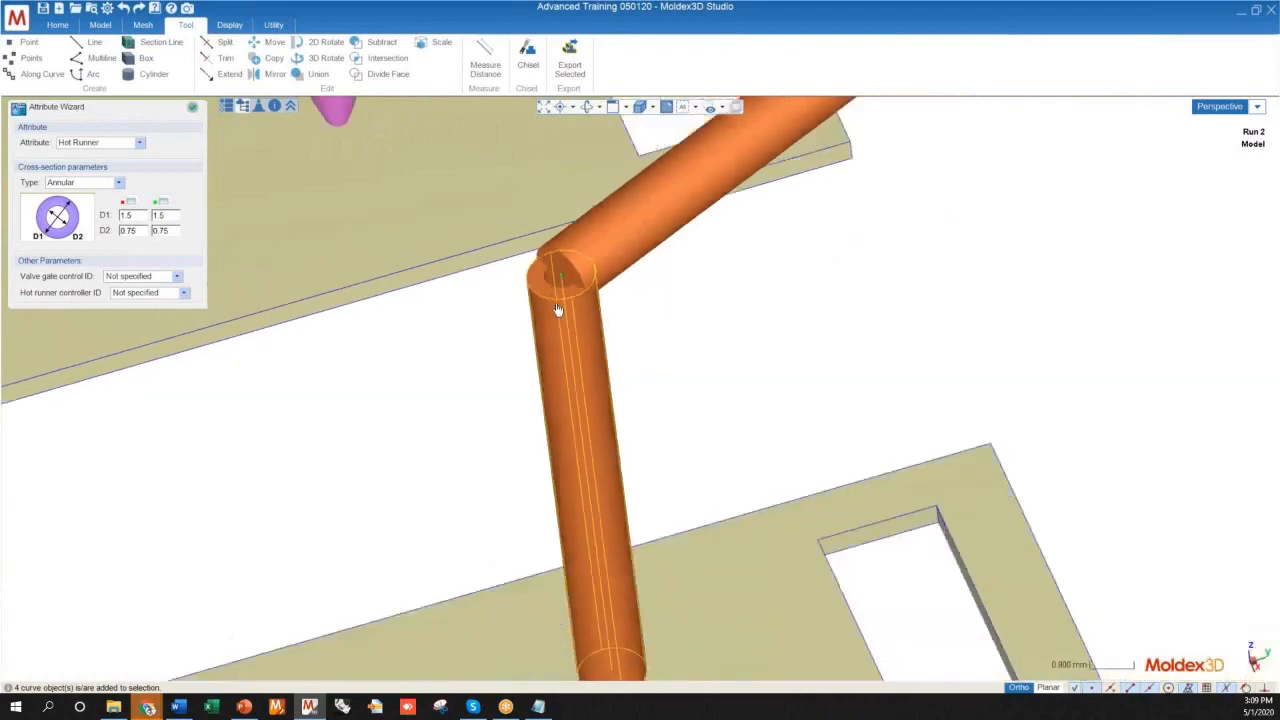
scroll(619, 305, up, 5)
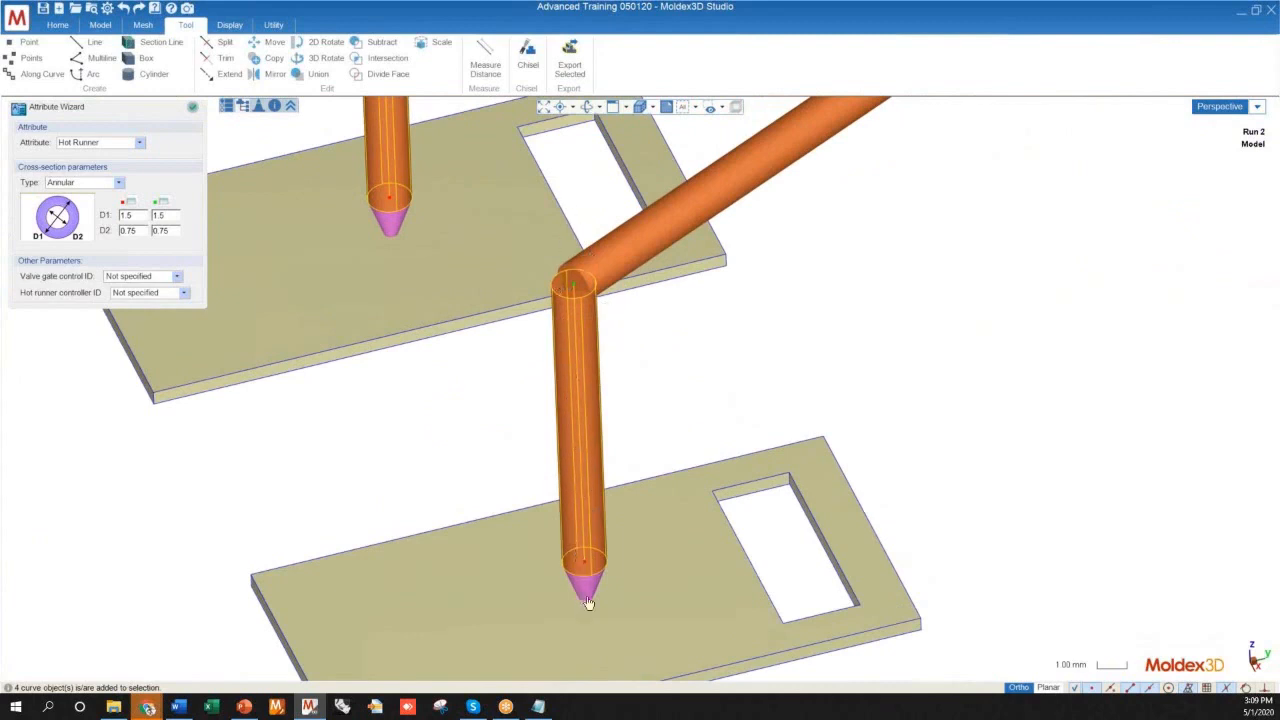
Examine how the annular drops connect the horizontal branches to the pin gates across the eight-cavity layout
scroll(644, 515, down, 8)
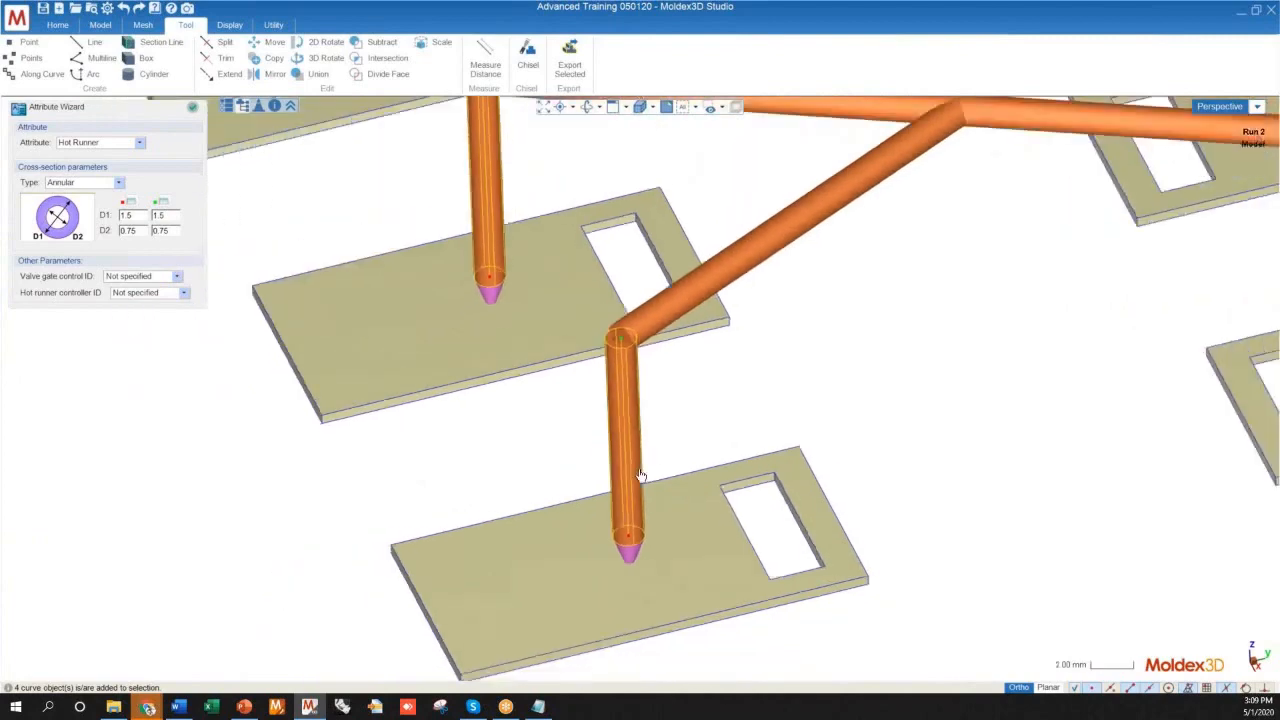
mouse_move(644, 515)
middle_down()
mouse_move(657, 525)
mouse_move(645, 516)
middle_up()
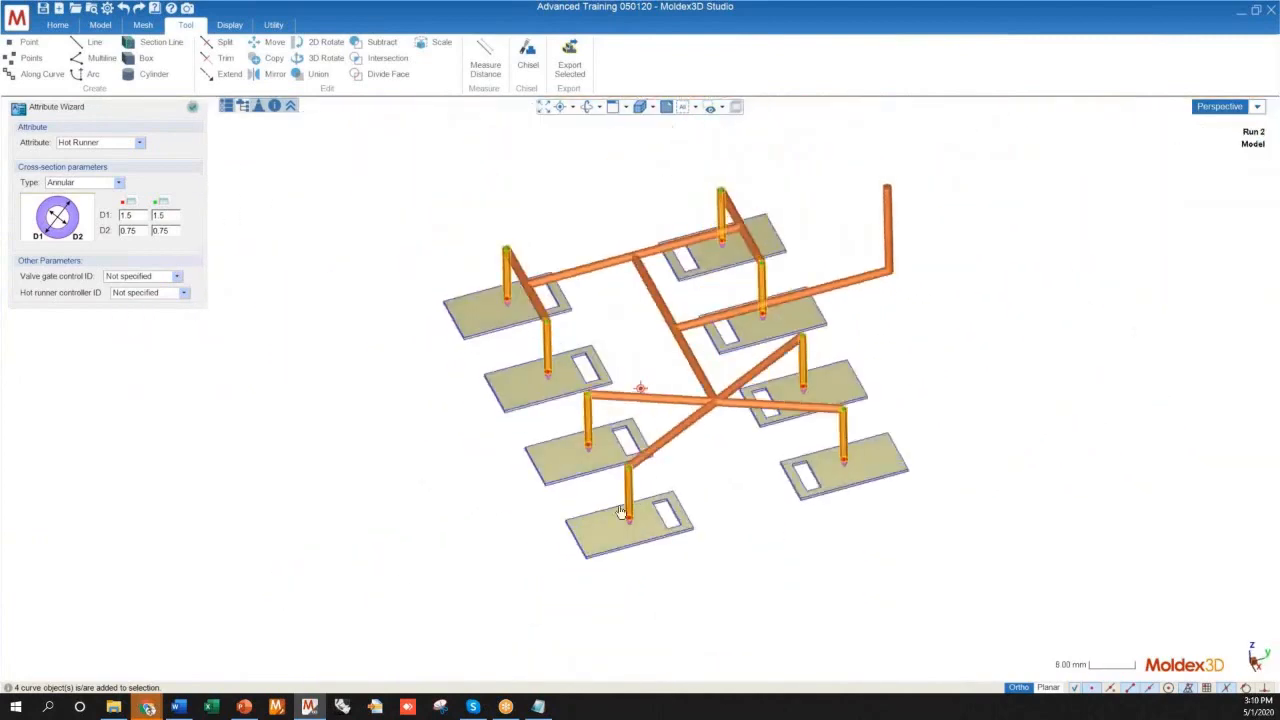
scroll(638, 484, up, 7)
scroll(622, 441, up, 2)
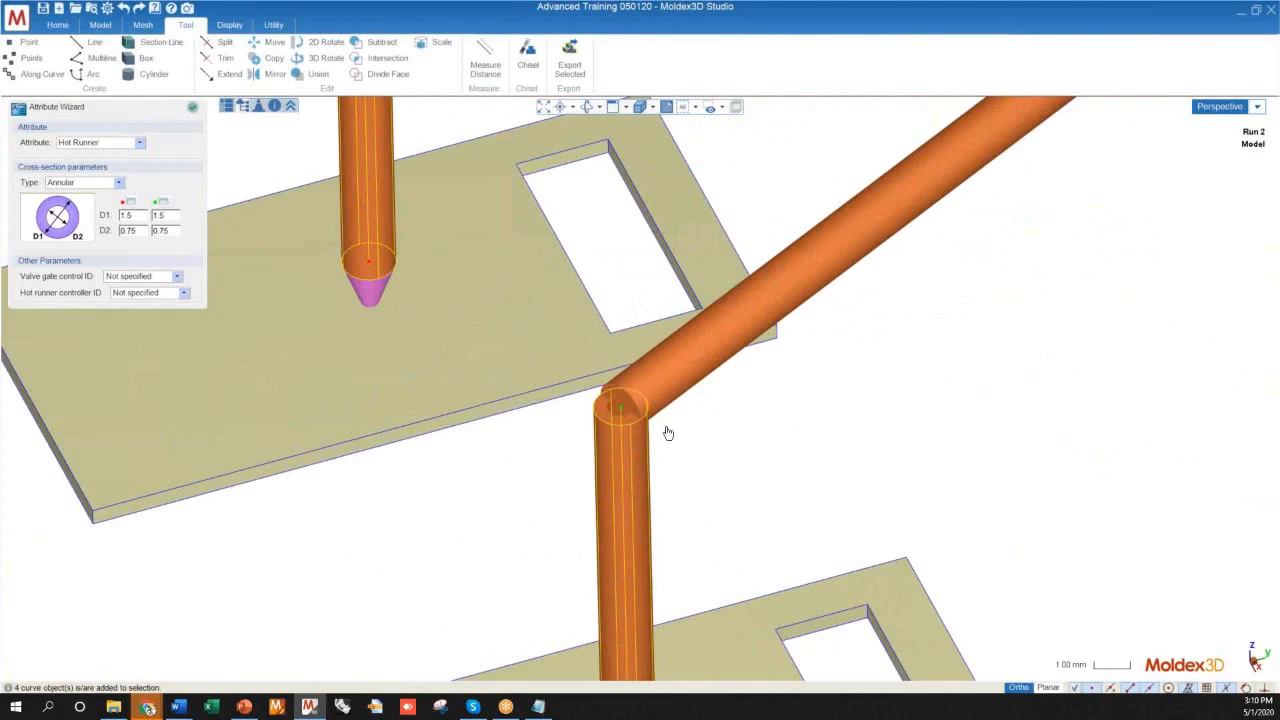
scroll(465, 444, down, 10)
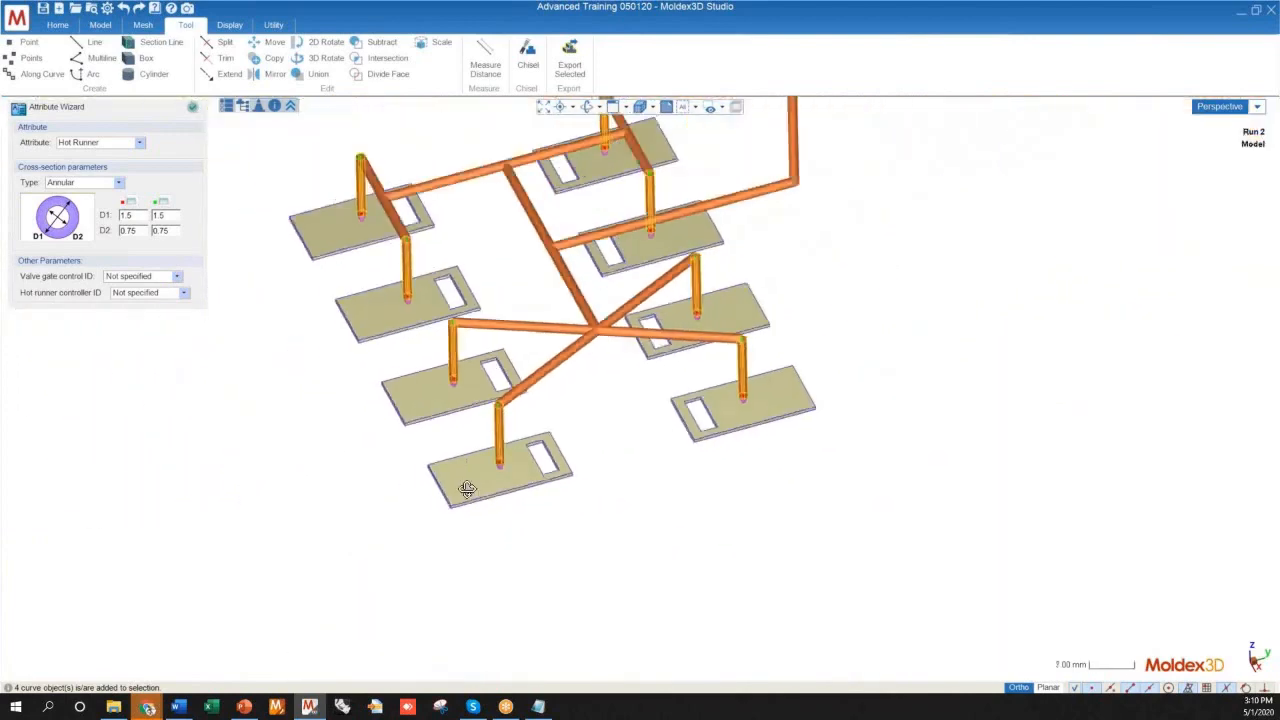
scroll(495, 421, down, 10)
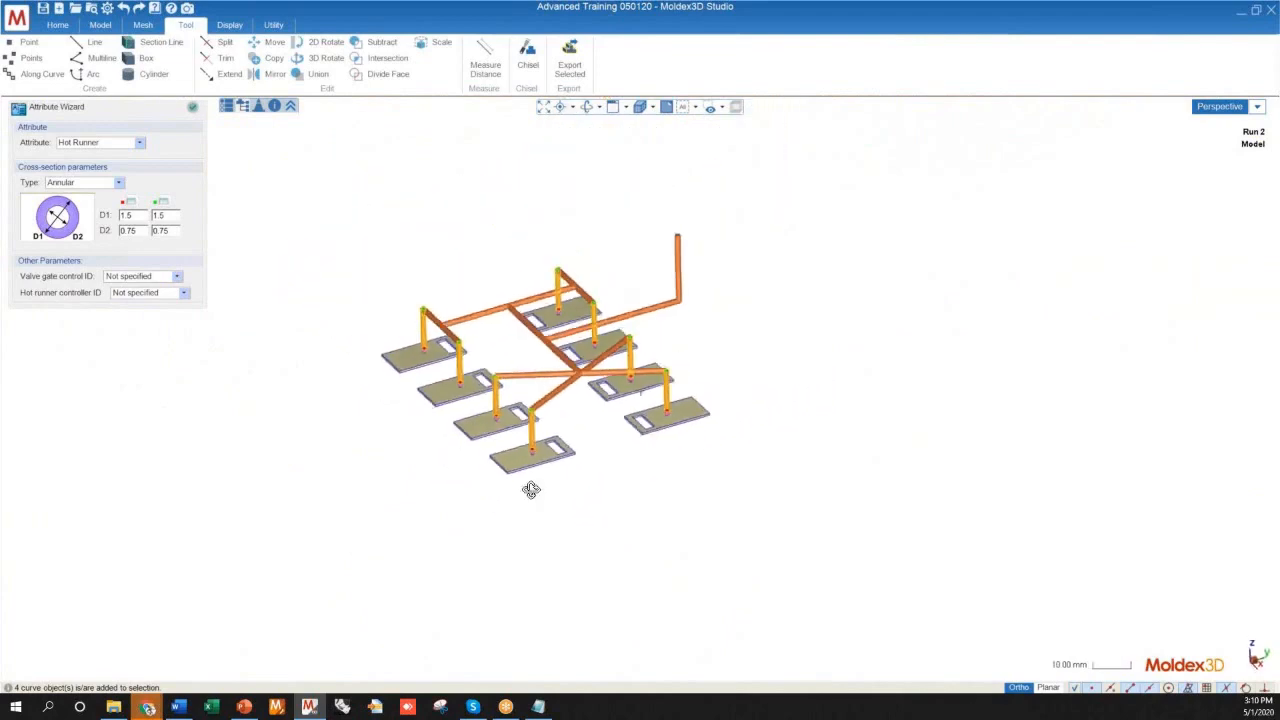
scroll(577, 491, up, 10)
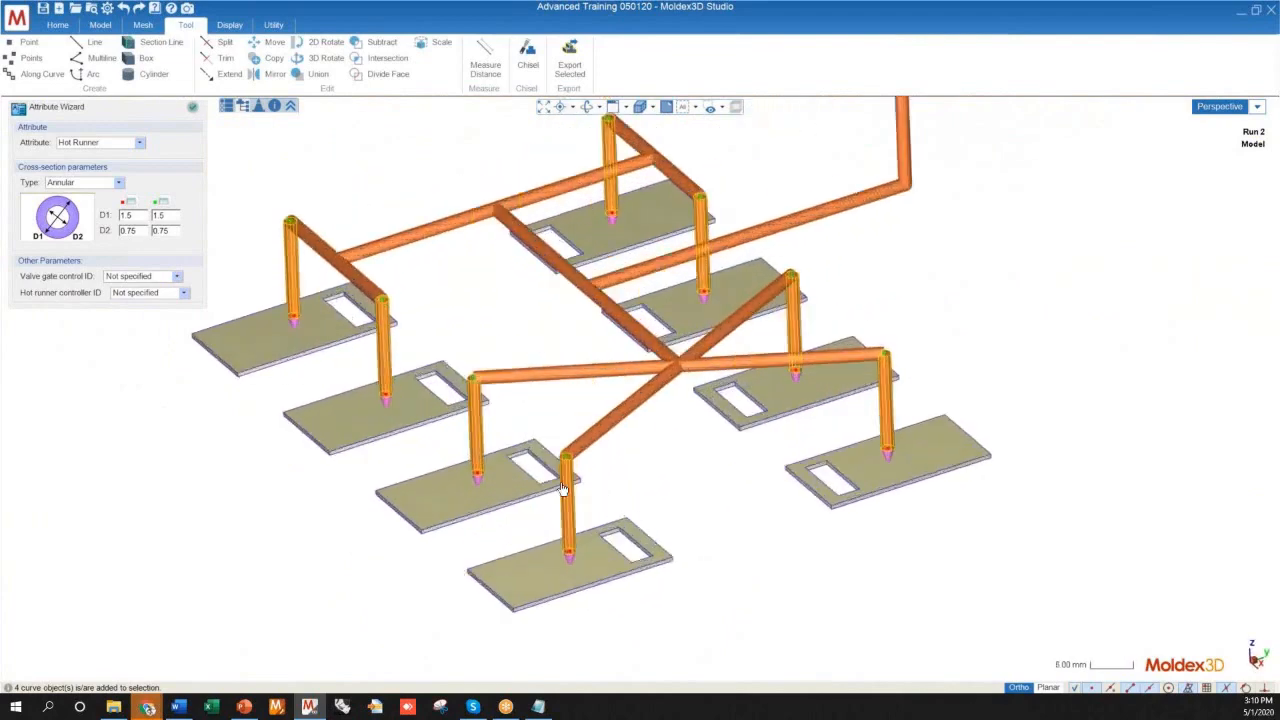
scroll(568, 507, up, 5)
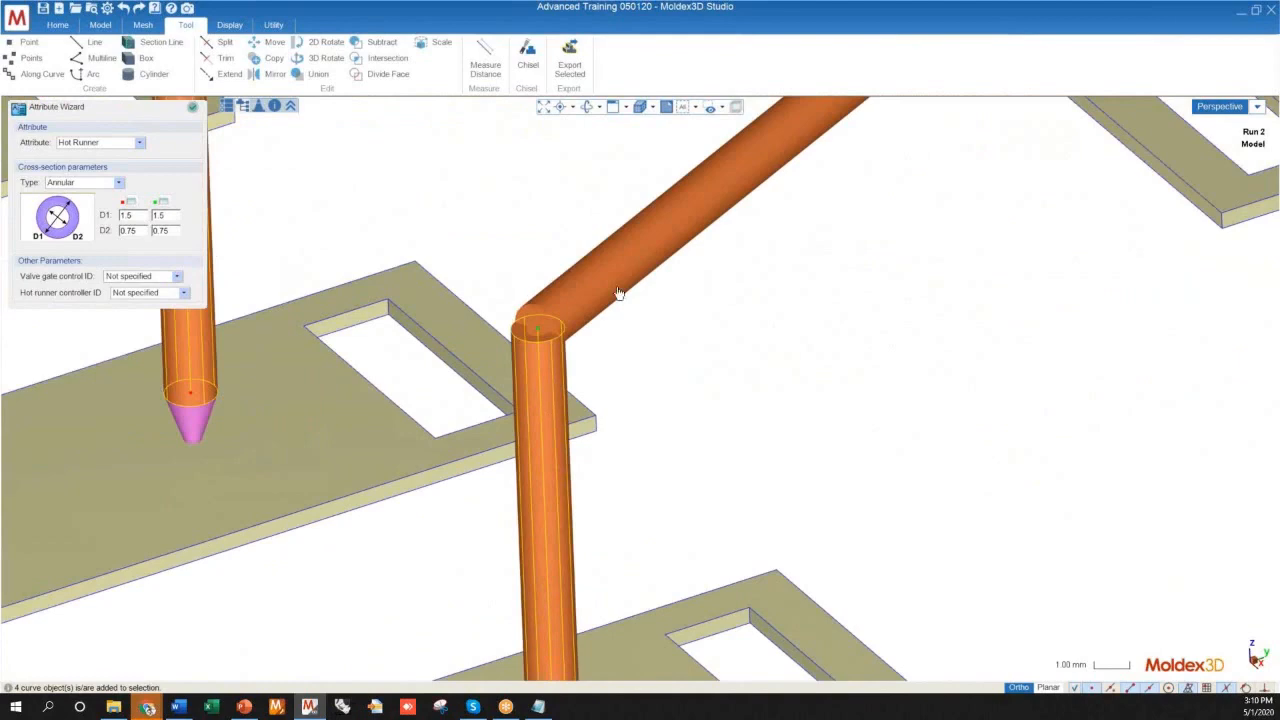
scroll(619, 293, down, 9)
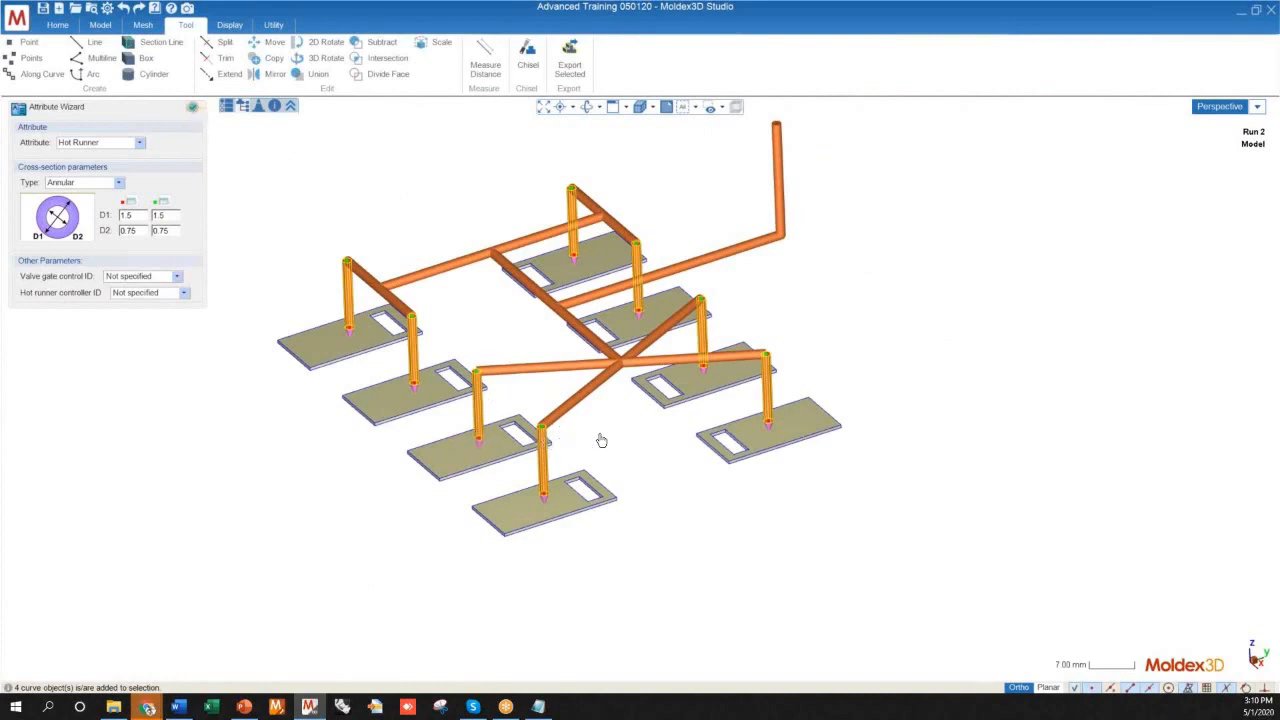
Finish the annular attribute assignment and set the joint type of the elbow on the drop next to the front one to SMT_CirAnn
scroll(662, 415, up, 10)
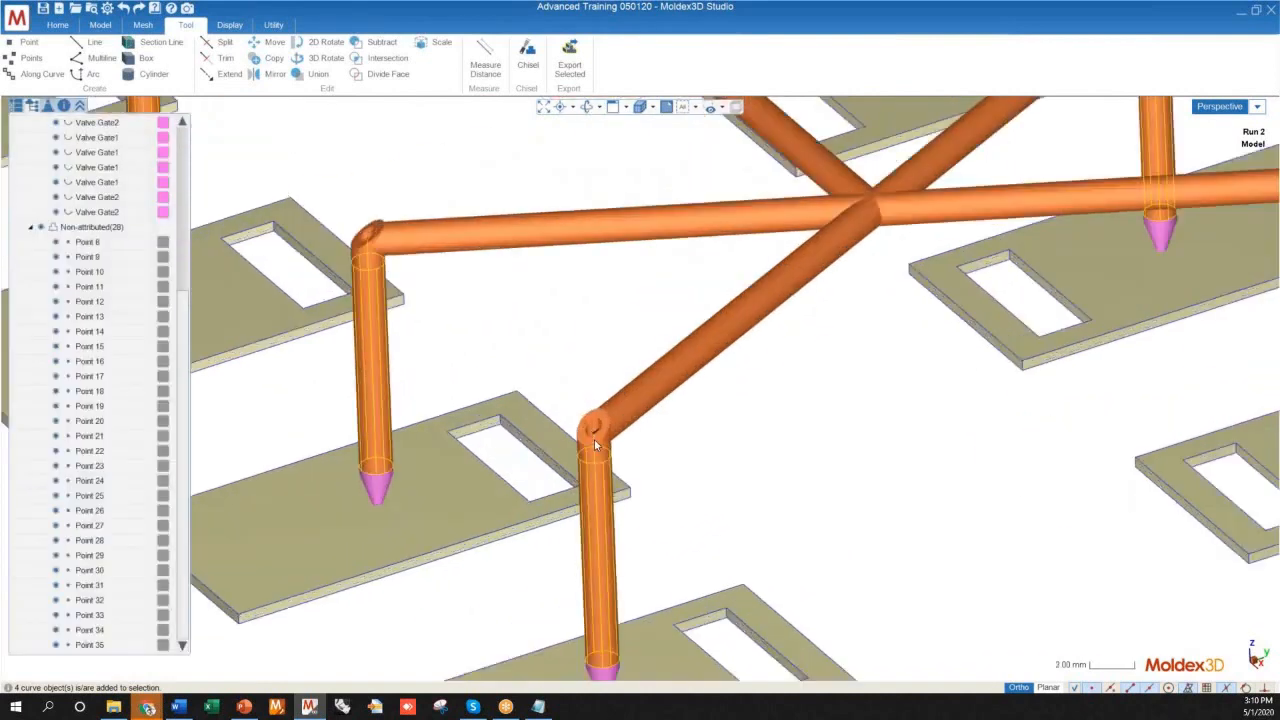
scroll(503, 320, down, 5)
scroll(410, 215, up, 5)
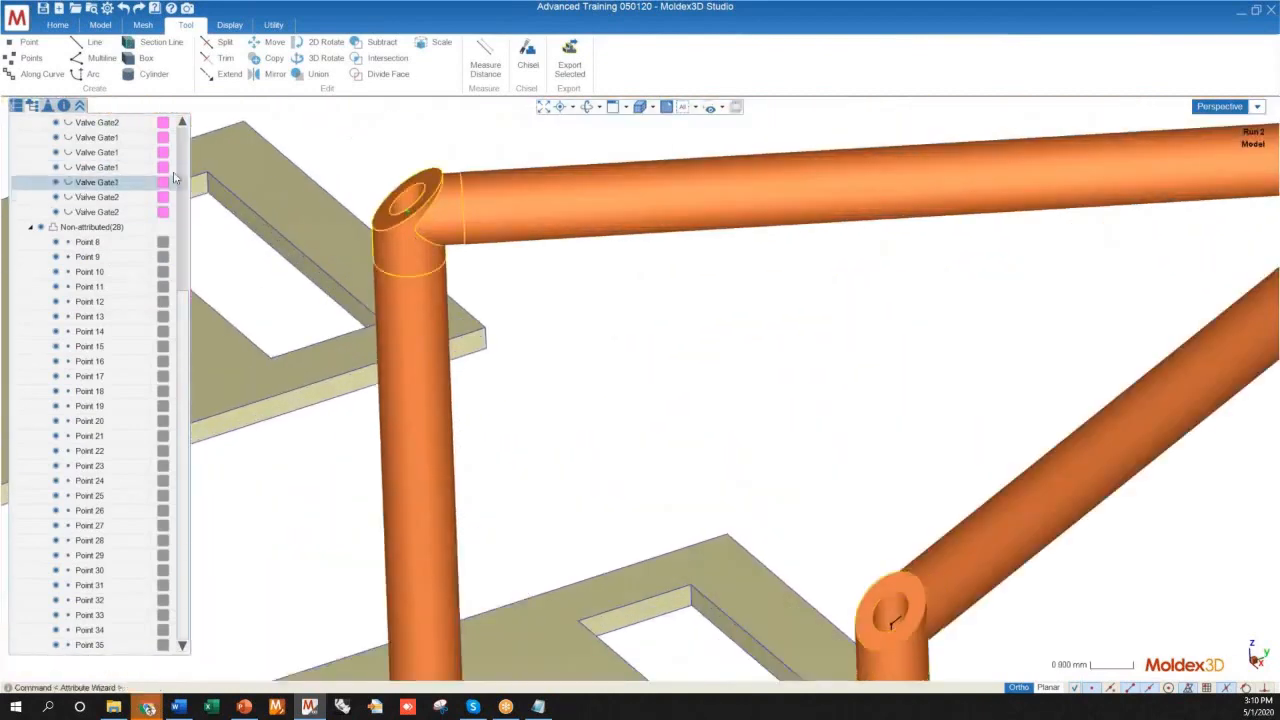
click(421, 224)
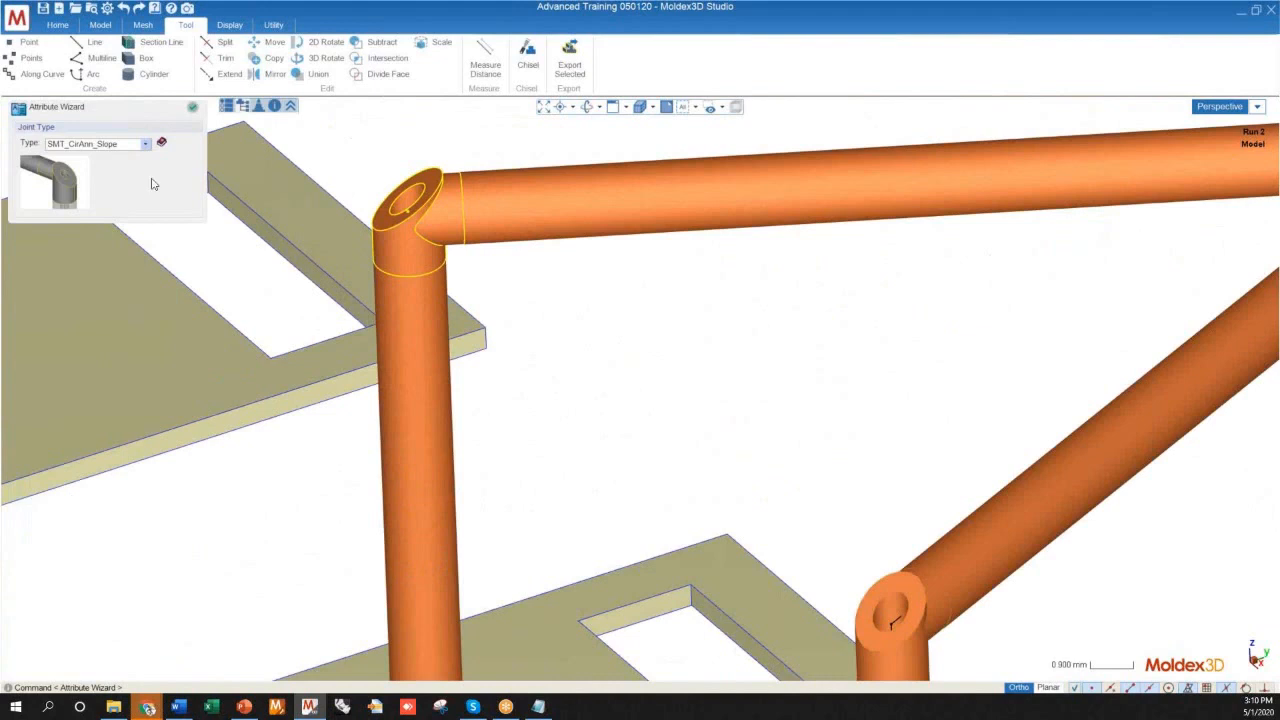
click(104, 144)
click(84, 171)
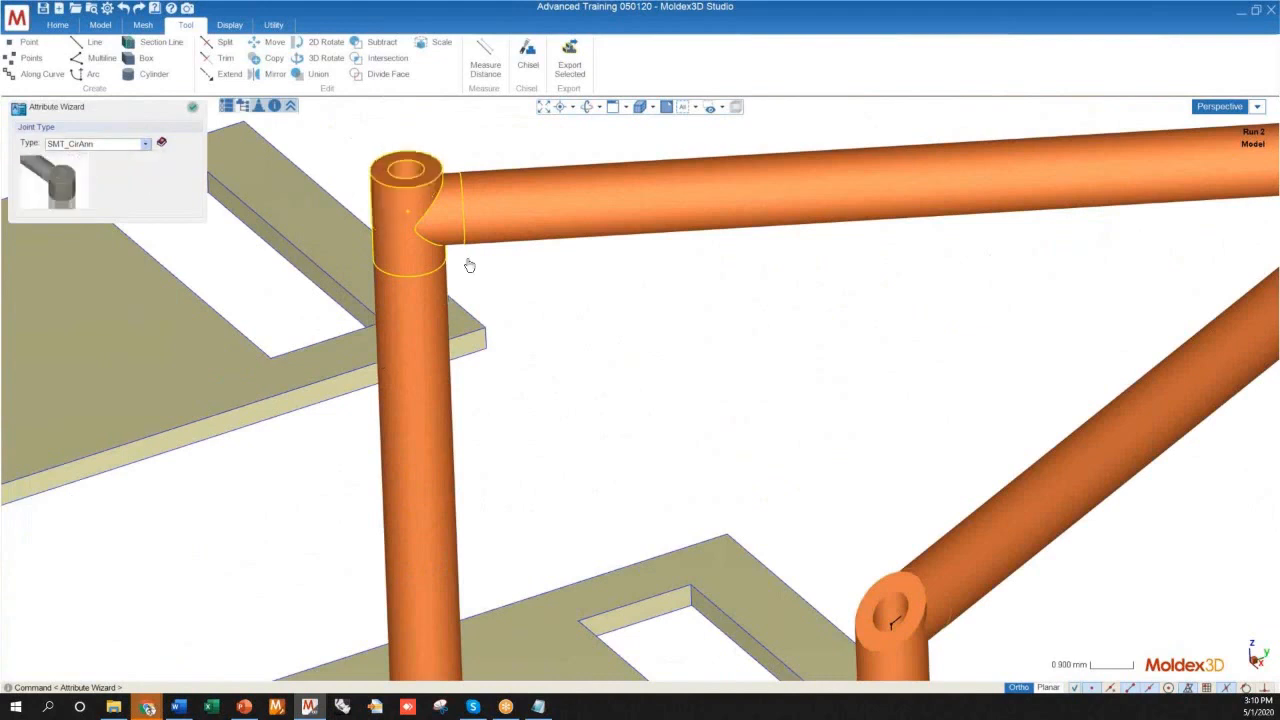
Try the SMT_Union joint type on the elbow atop the drop next to the front one
click(104, 144)
click(80, 184)
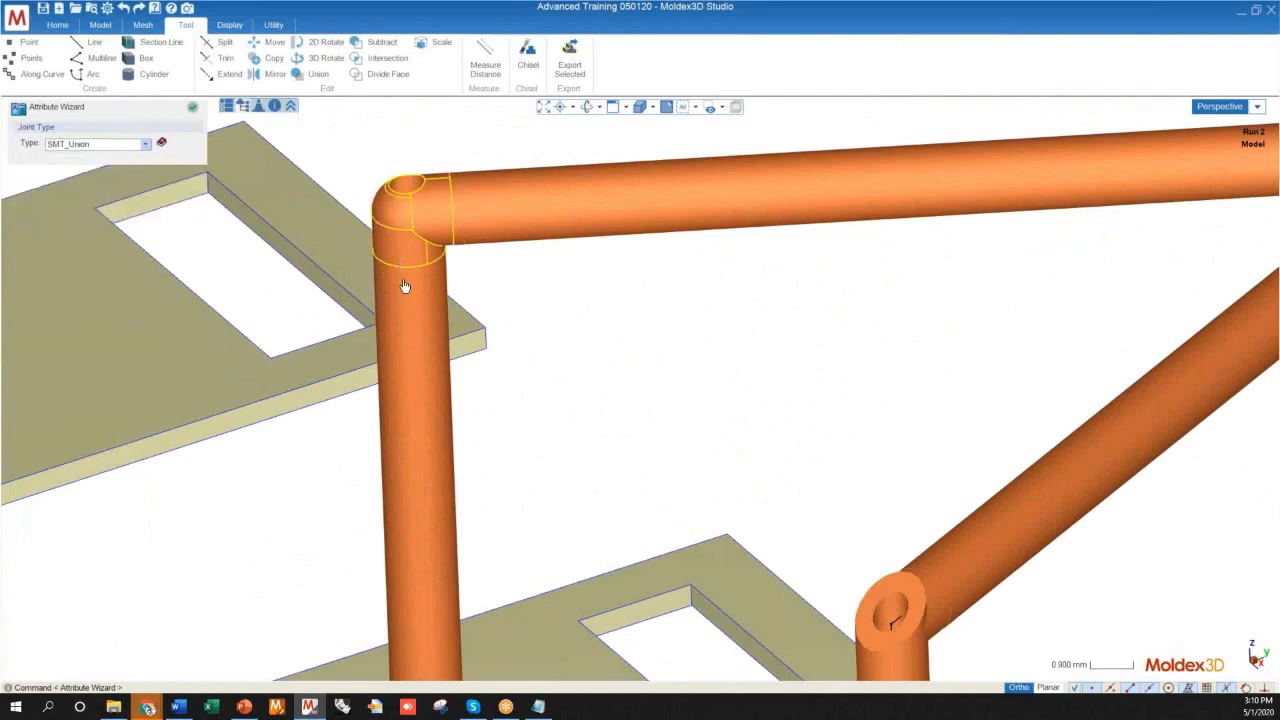
scroll(489, 320, down, 5)
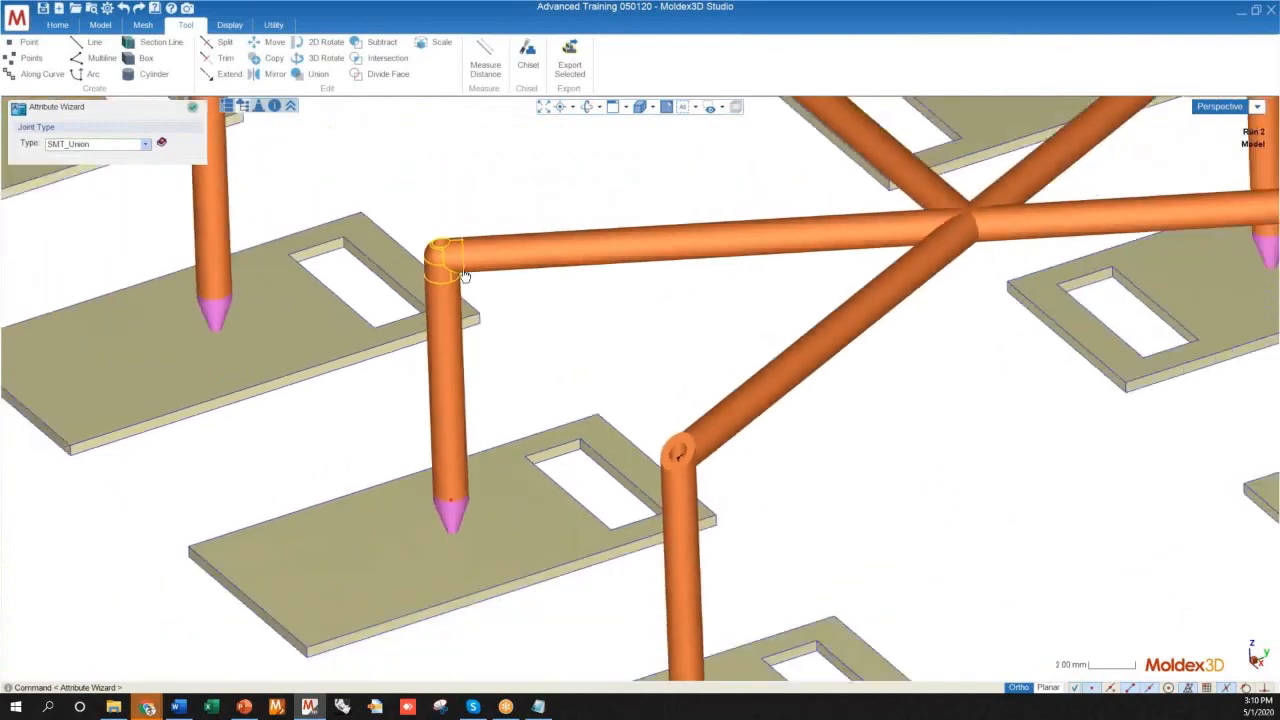
scroll(489, 320, up, 6)
Set the joint type of the elbow on the drop next to the front one to SMT_CirAnn_Slope
click(123, 152)
click(90, 158)
scroll(528, 278, down, 8)
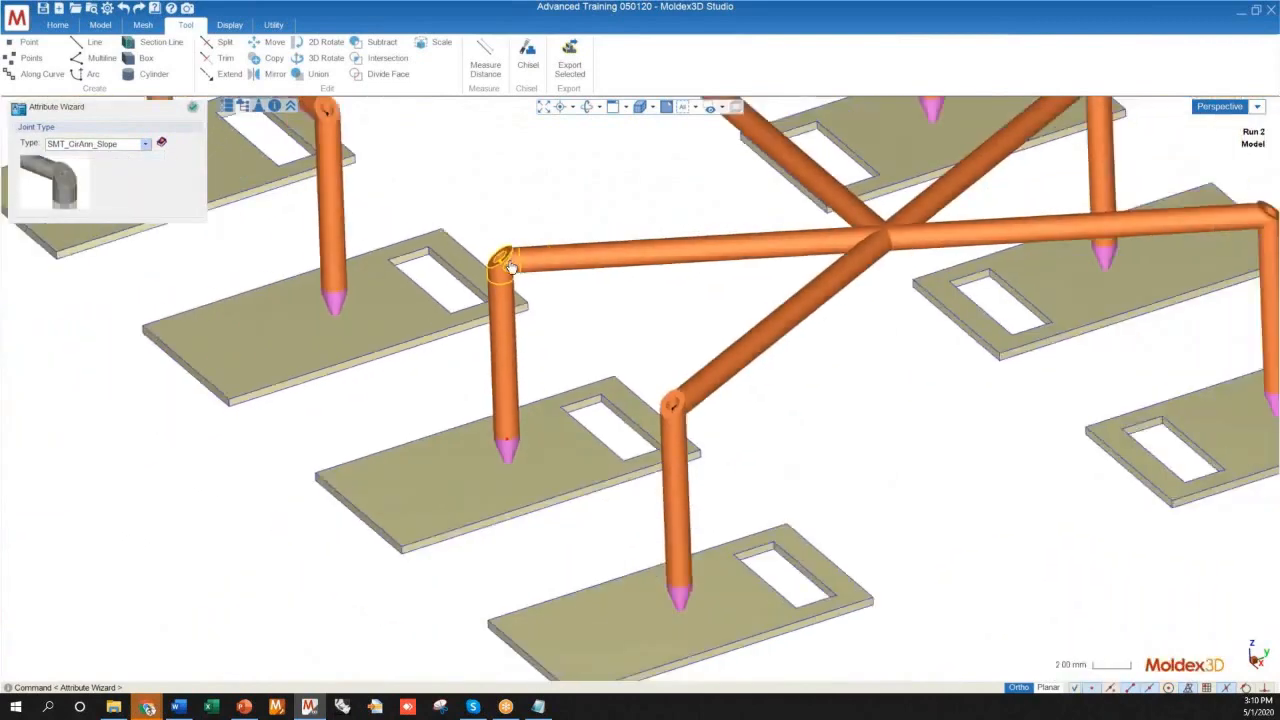
scroll(579, 316, up, 6)
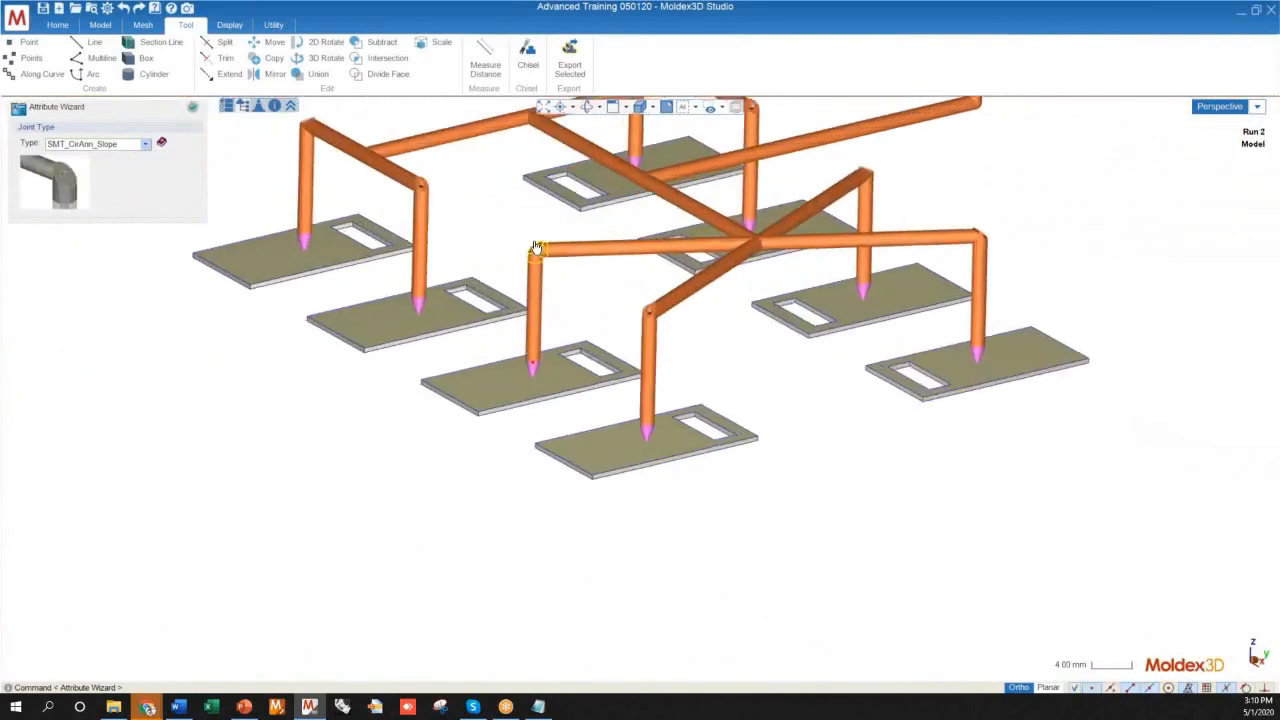
scroll(643, 373, down, 3)
scroll(643, 373, down, 3)
mouse_move(643, 373)
middle_down()
mouse_move(629, 340)
mouse_move(663, 400)
mouse_move(630, 483)
mouse_move(616, 452)
mouse_move(657, 351)
mouse_move(726, 420)
mouse_move(655, 395)
mouse_move(714, 357)
mouse_move(700, 352)
middle_up()
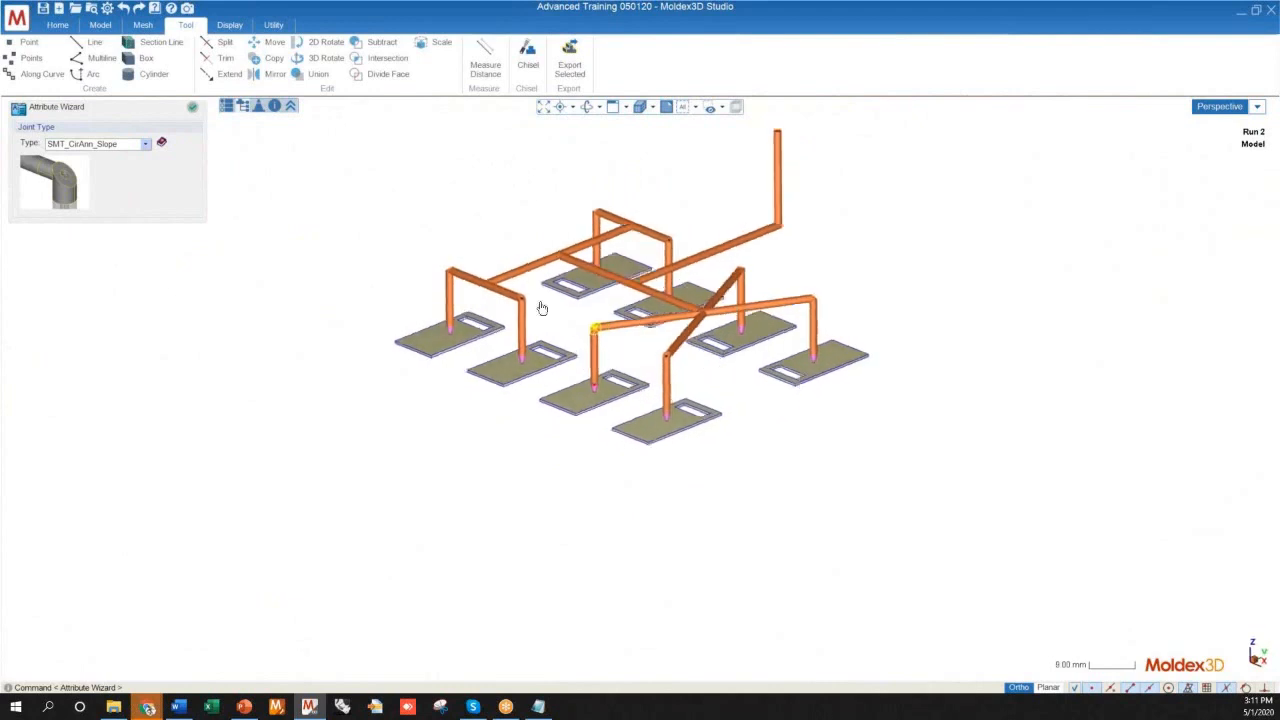
Examine the runner layout and the circular cross-section settings of the central runner
scroll(538, 313, up, 3)
scroll(600, 470, down, 2)
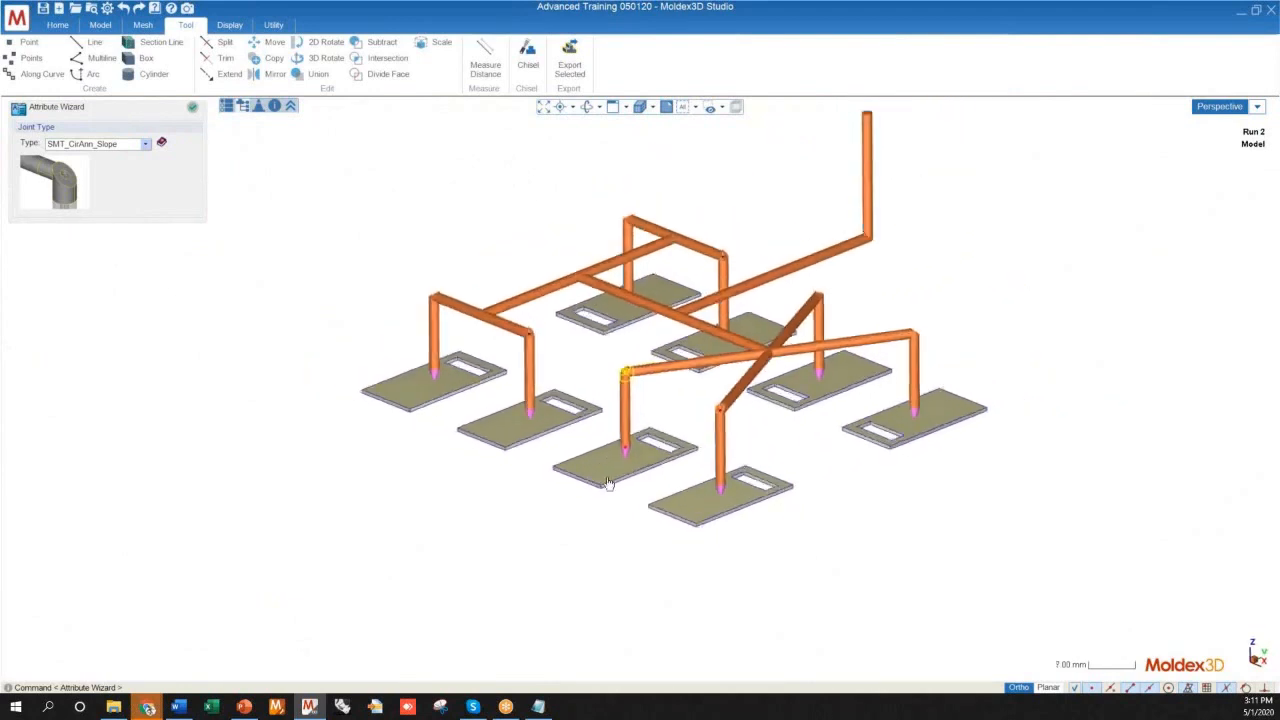
scroll(604, 531, down, 2)
middle_drag(723, 440, 480, 550)
scroll(640, 420, up, 5)
click(651, 429)
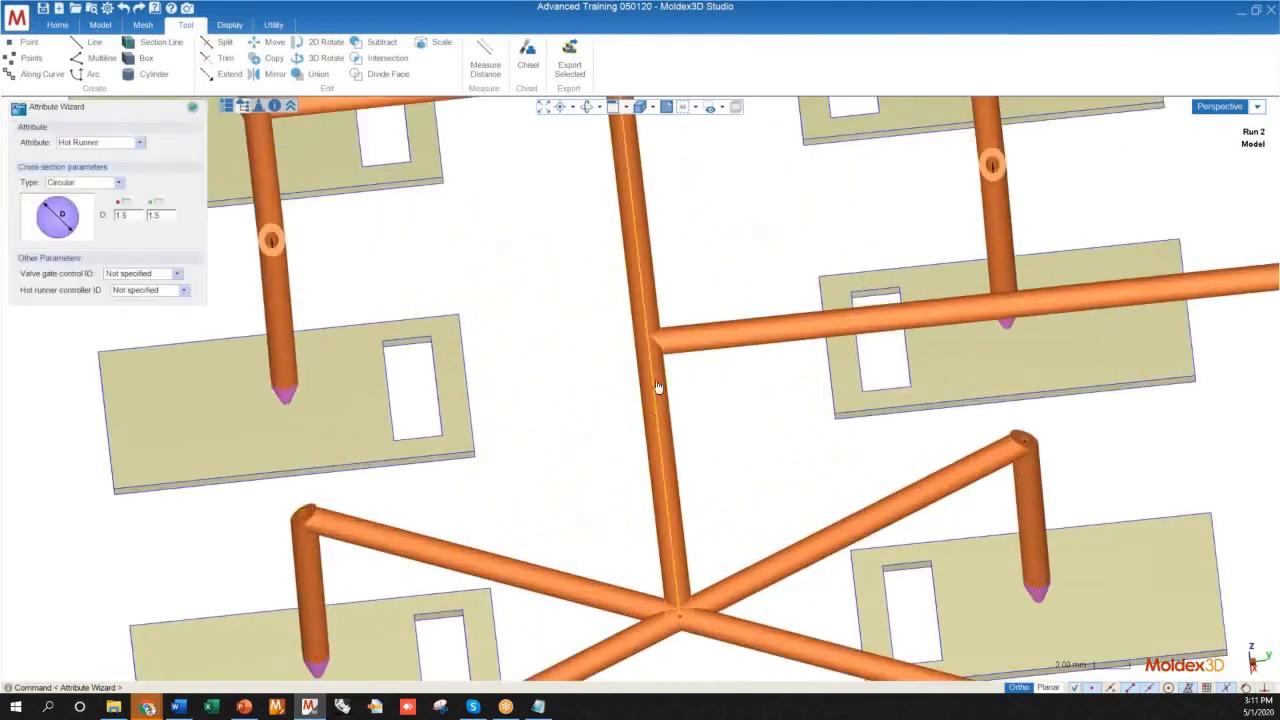
scroll(645, 429, down, 4)
scroll(571, 157, up, 3)
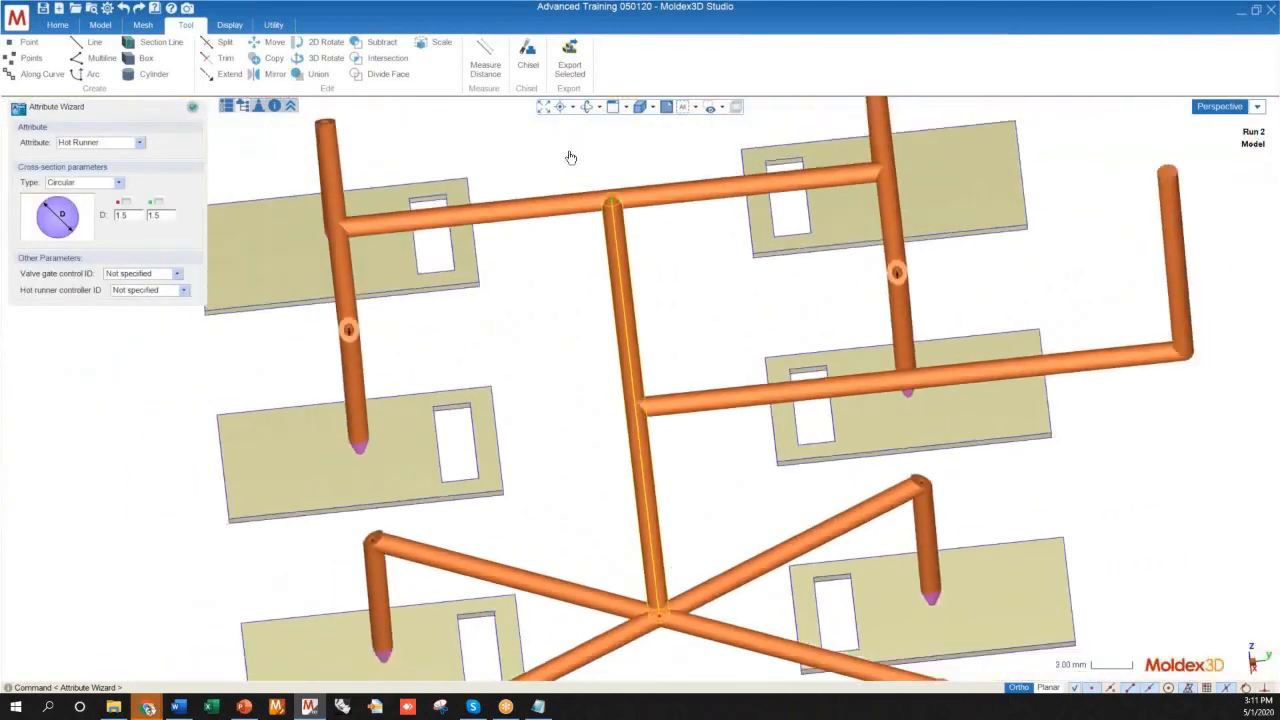
Examine the T-junction where the end of the central runner meets the cross branch
scroll(620, 240, up, 4)
scroll(683, 258, down, 4)
mouse_move(569, 317)
middle_down()
mouse_move(626, 216)
mouse_move(880, 257)
middle_up()
scroll(571, 334, up, 6)
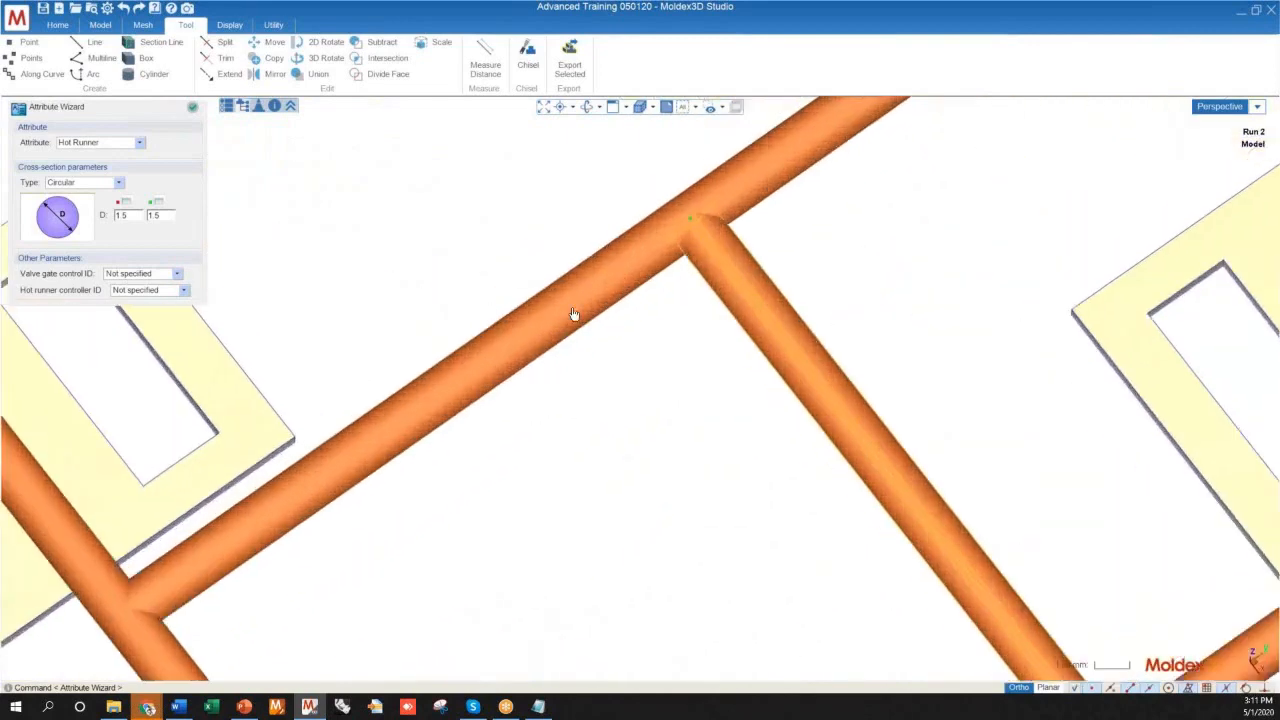
scroll(657, 252, down, 3)
mouse_move(629, 251)
middle_down()
mouse_move(657, 300)
mouse_move(571, 266)
mouse_move(673, 211)
middle_up()
scroll(673, 211, up, 5)
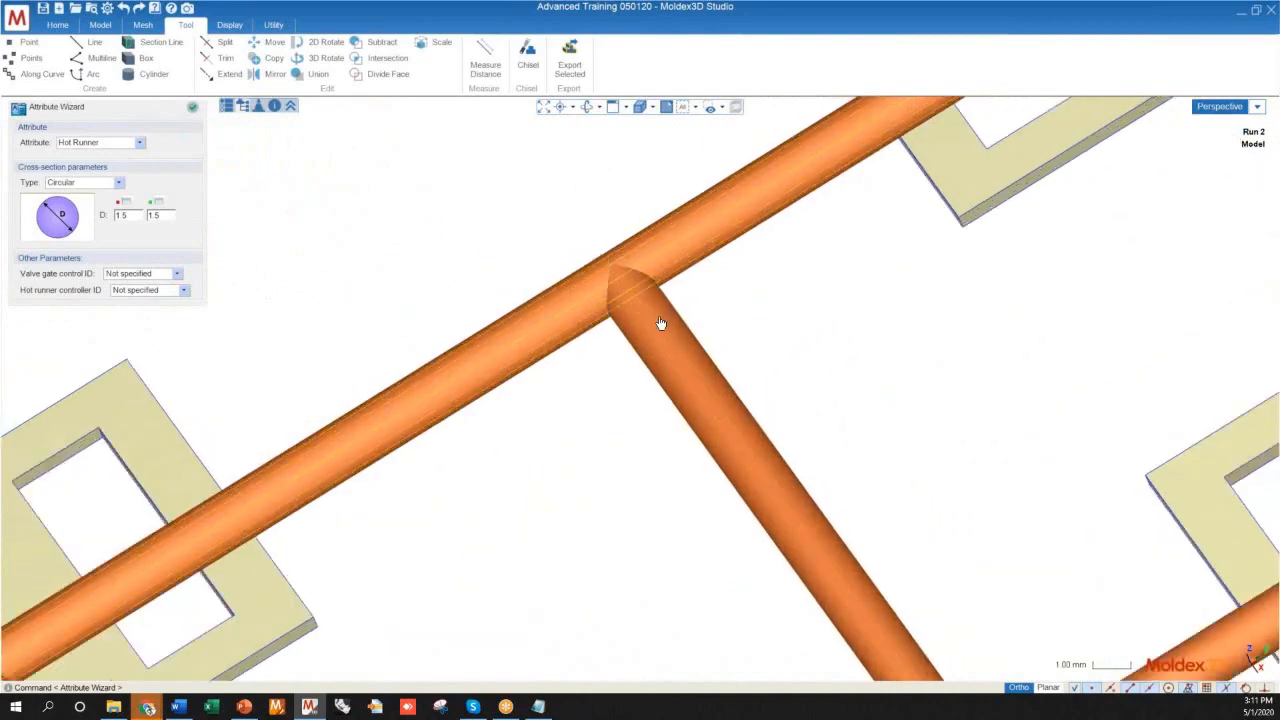
Examine the outer branch with its two annular drops and the junction where the diagonal runners meet the central runner
scroll(523, 257, down, 5)
mouse_move(563, 286)
middle_down()
mouse_move(540, 337)
mouse_move(759, 253)
mouse_move(640, 386)
middle_up()
scroll(480, 443, up, 5)
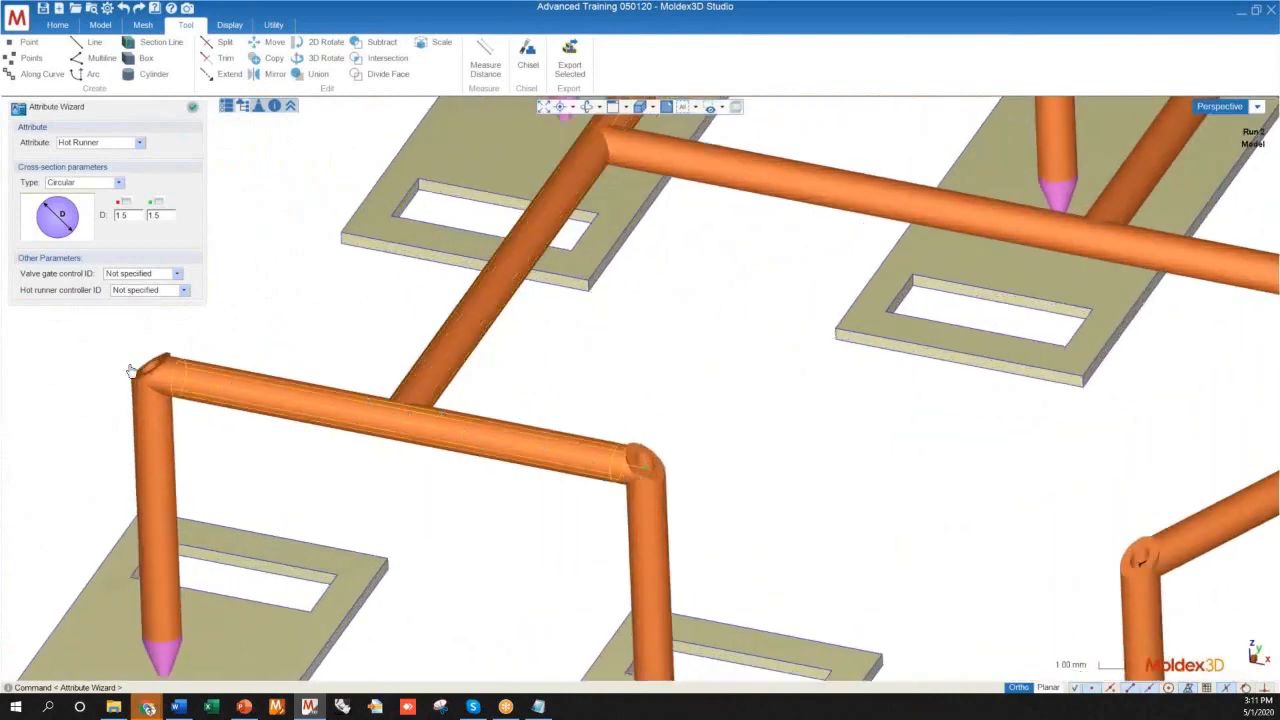
scroll(393, 430, down, 4)
middle_drag(463, 466, 560, 510)
scroll(604, 487, up, 4)
scroll(604, 487, up, 4)
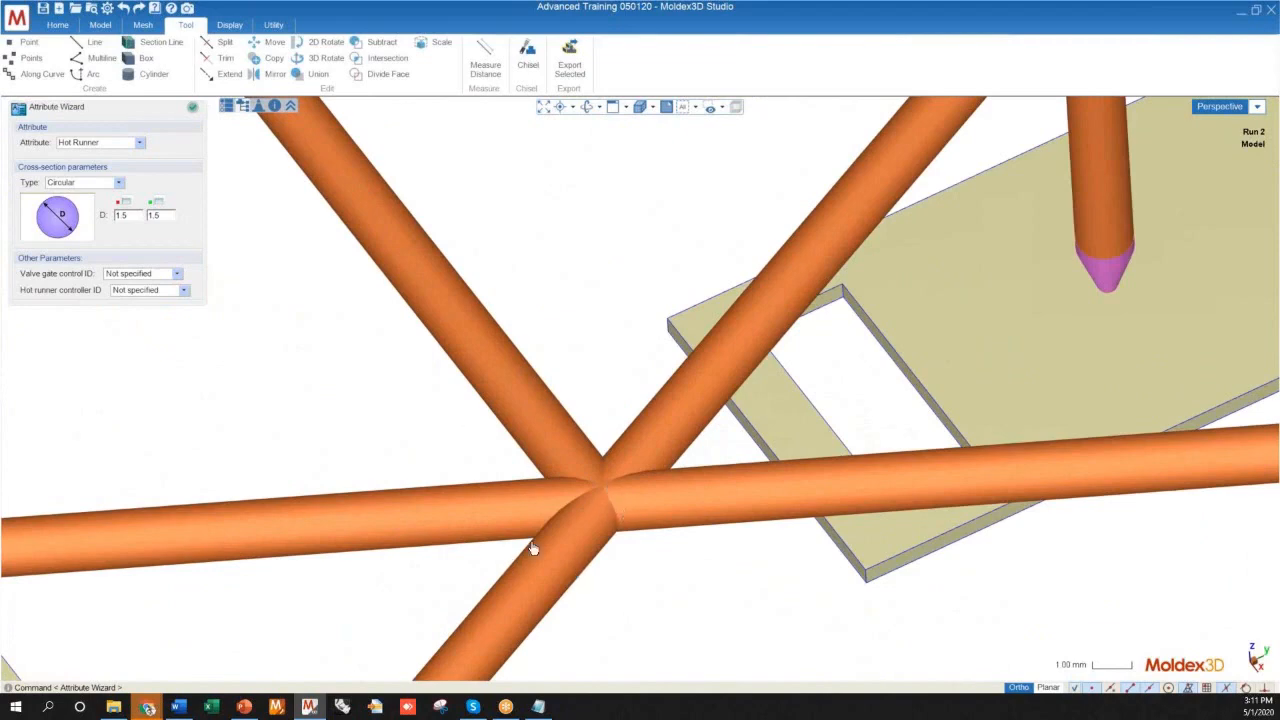
scroll(595, 460, down, 5)
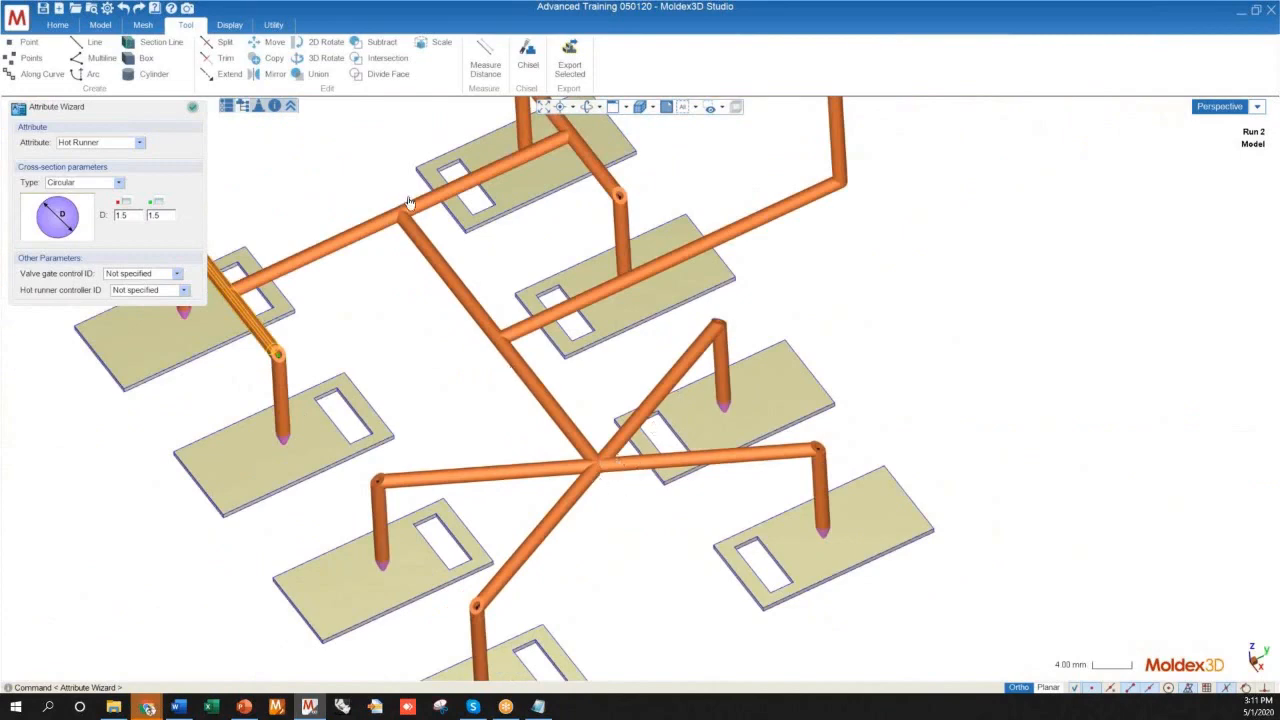
Select the elbow at the near end of the outer branch and check its joint type
scroll(743, 427, down, 5)
mouse_move(514, 446)
middle_down()
mouse_move(520, 338)
mouse_move(616, 449)
mouse_move(609, 517)
mouse_move(623, 514)
mouse_move(600, 440)
middle_up()
scroll(598, 435, up, 3)
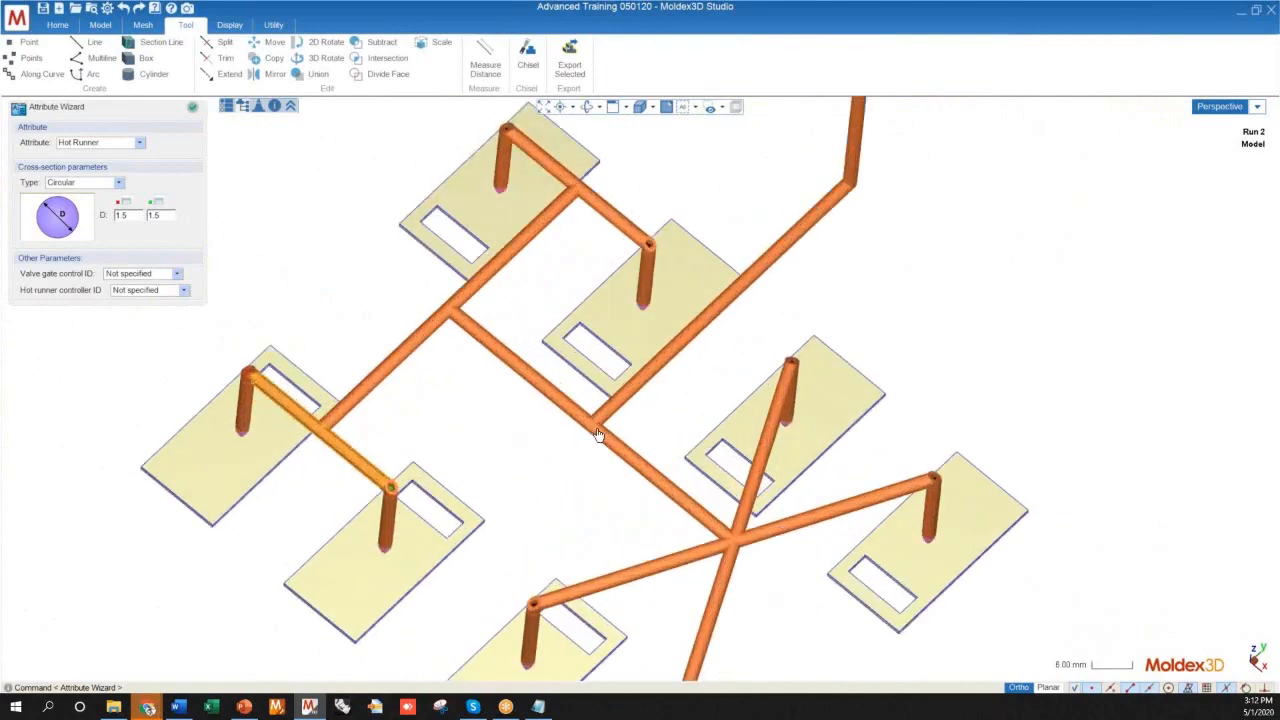
scroll(598, 435, up, 3)
scroll(583, 449, down, 2)
right_click(326, 523)
click(385, 546)
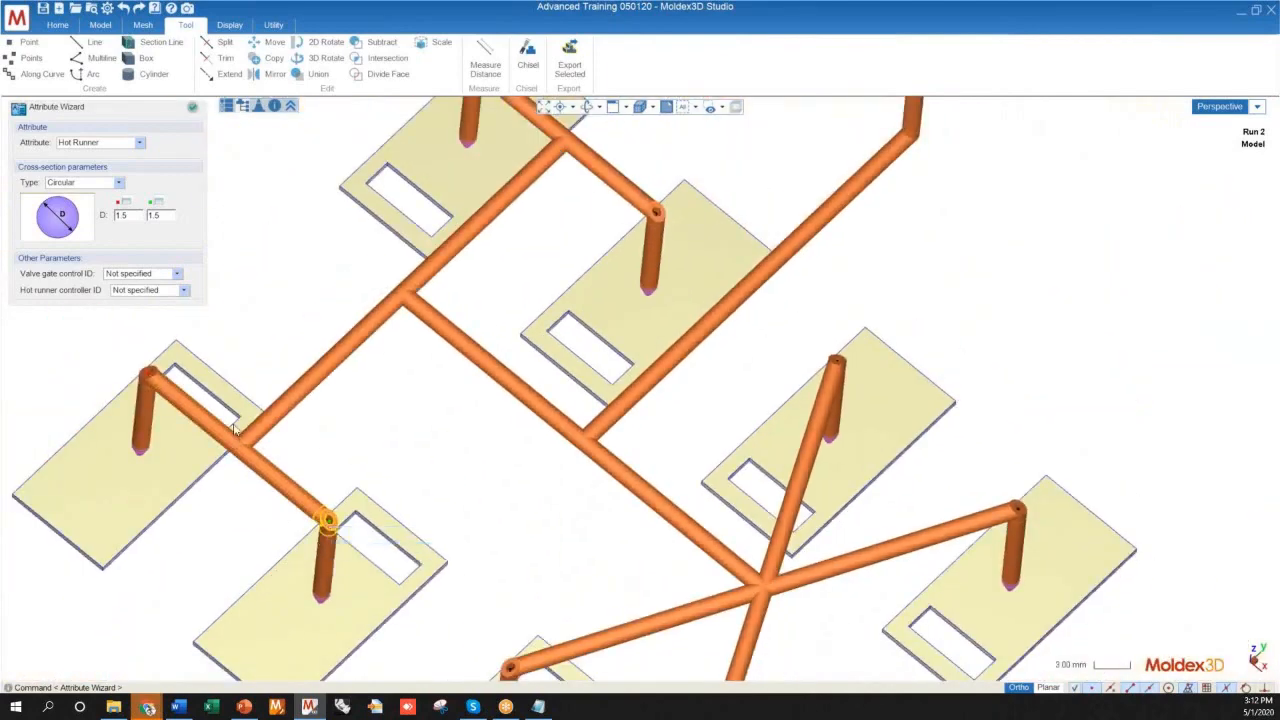
middle_drag(365, 477, 468, 446)
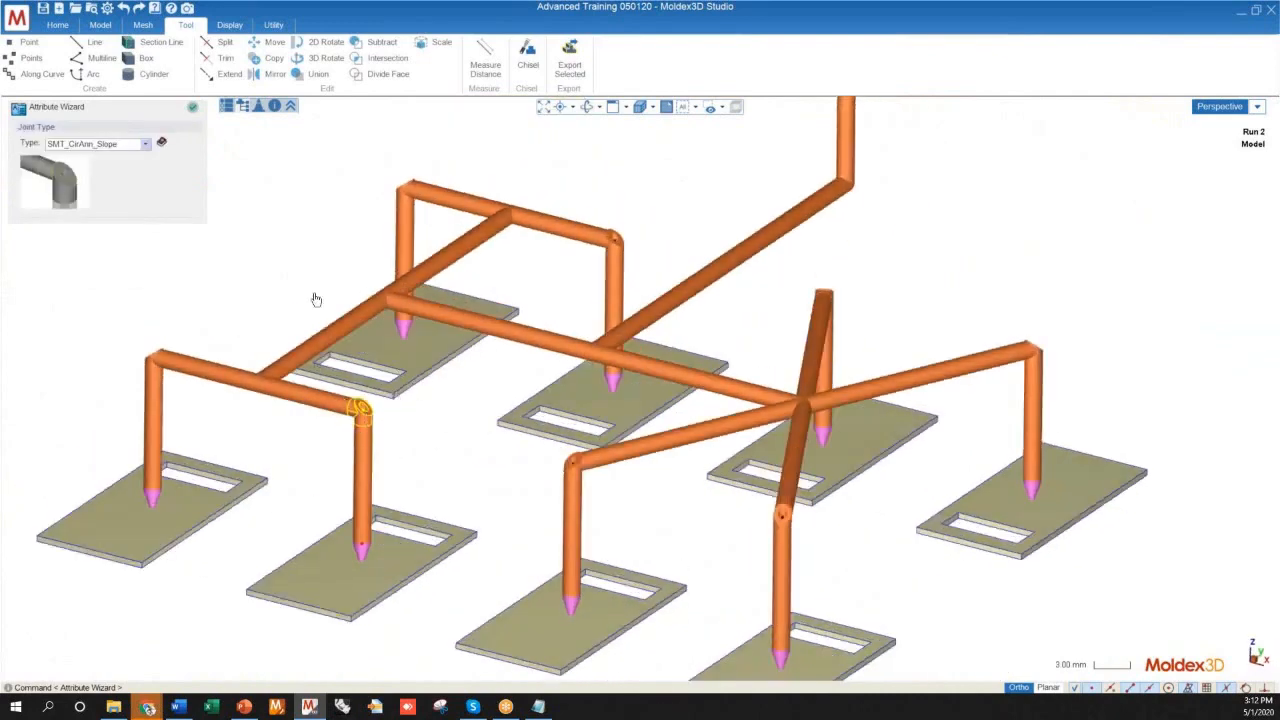
Select the central runner and check its attribute settings and its connections at both ends
click(379, 309)
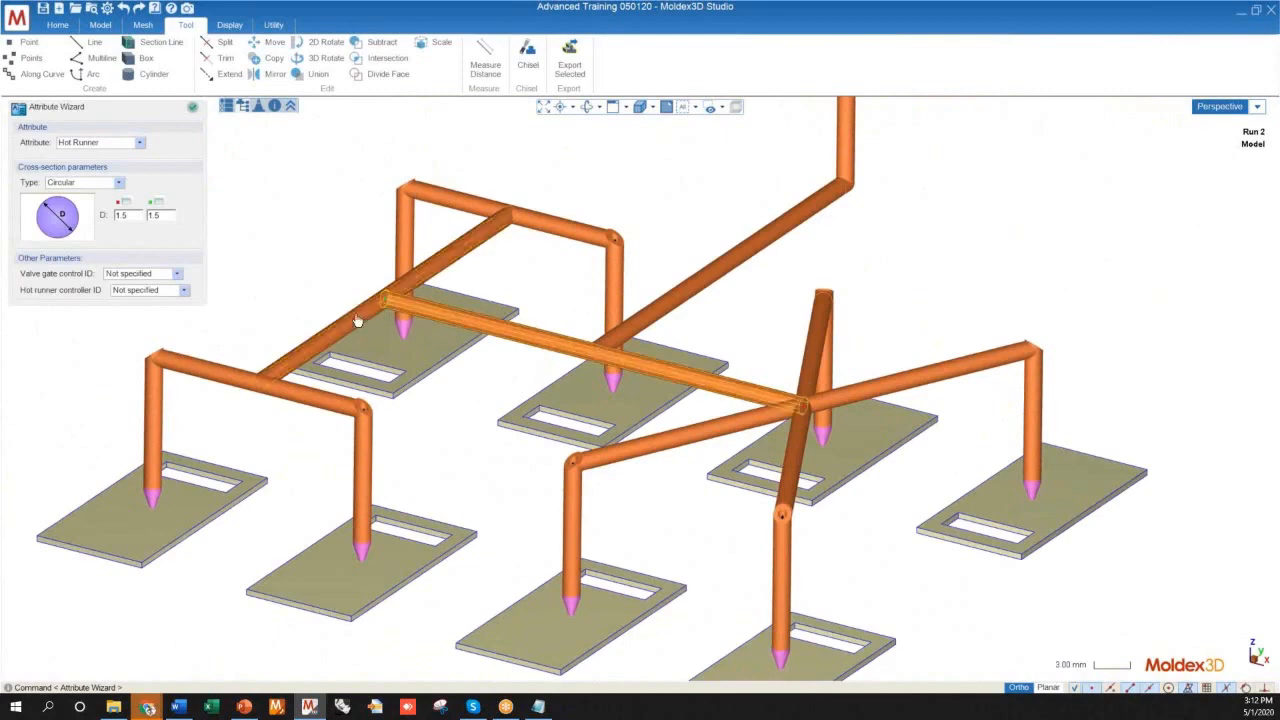
mouse_move(437, 329)
middle_down()
mouse_move(246, 346)
mouse_move(282, 486)
mouse_move(314, 397)
mouse_move(337, 403)
middle_up()
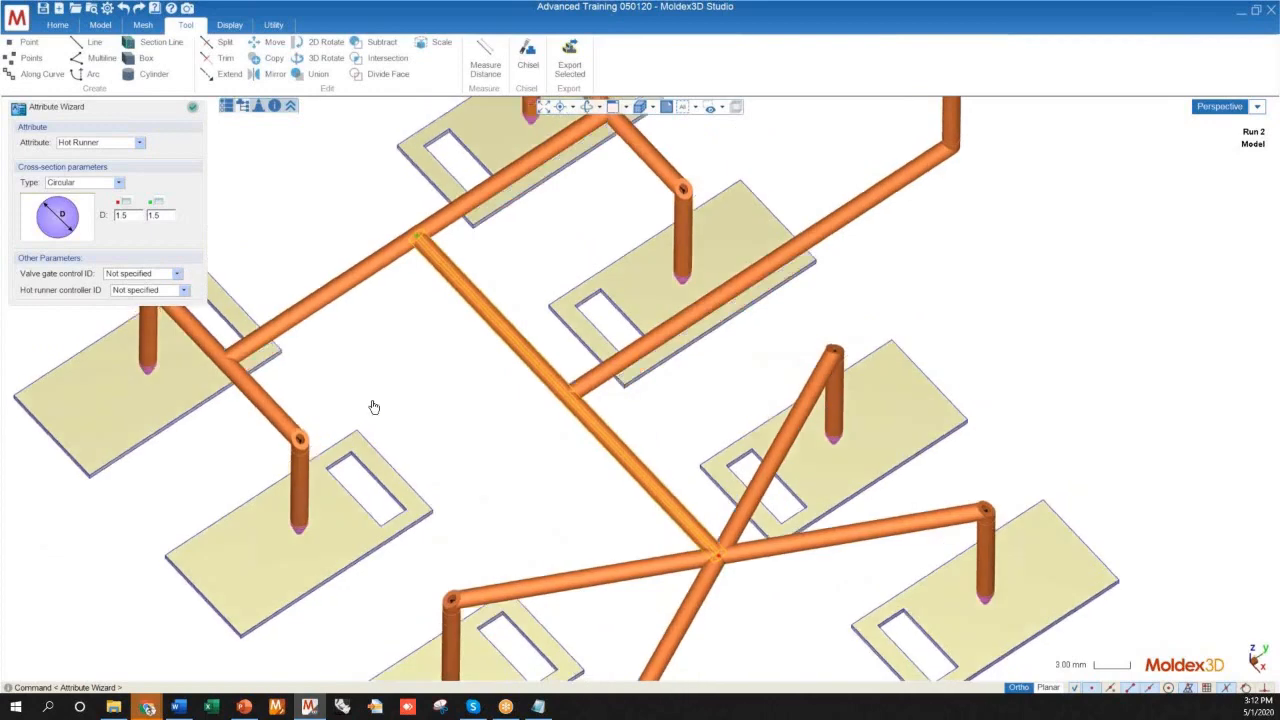
middle_drag(480, 429, 441, 360)
scroll(441, 360, down, 5)
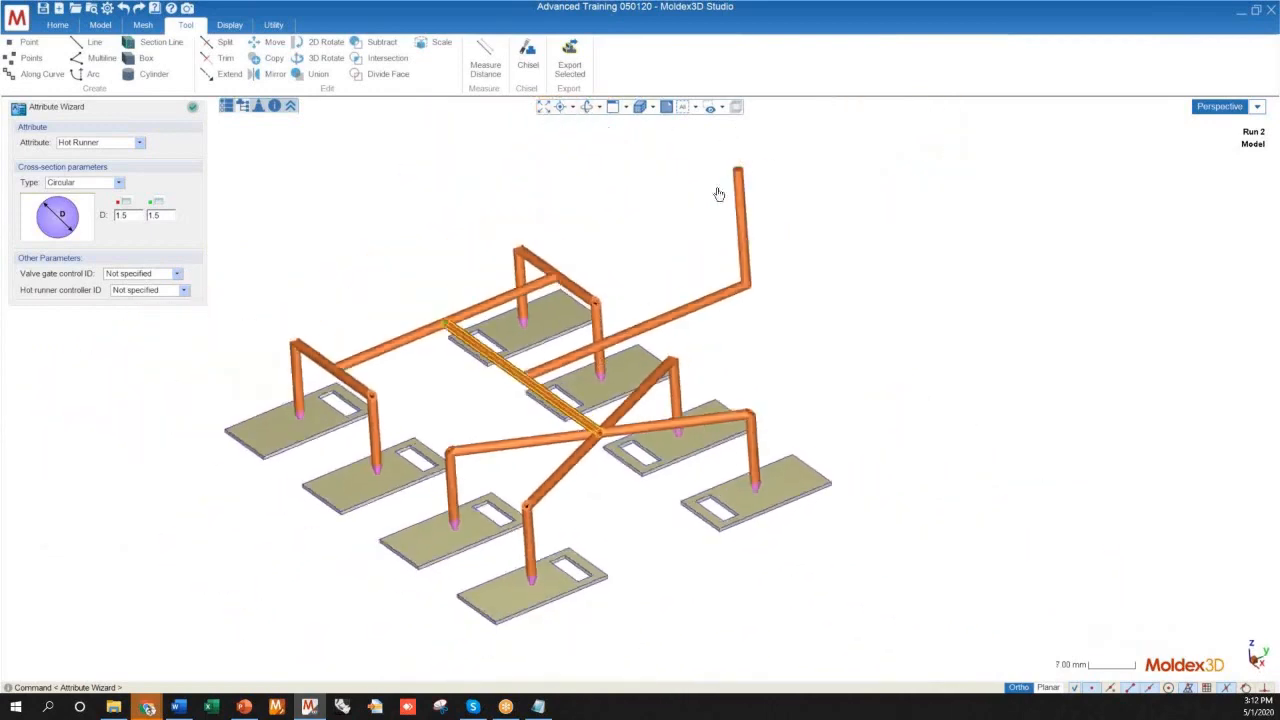
Finish the attribute assignment and add the melt entrance to the hot runner system
click(193, 106)
scroll(452, 393, down, 2)
mouse_move(452, 393)
right_down()
mouse_move(492, 384)
mouse_move(465, 382)
right_up()
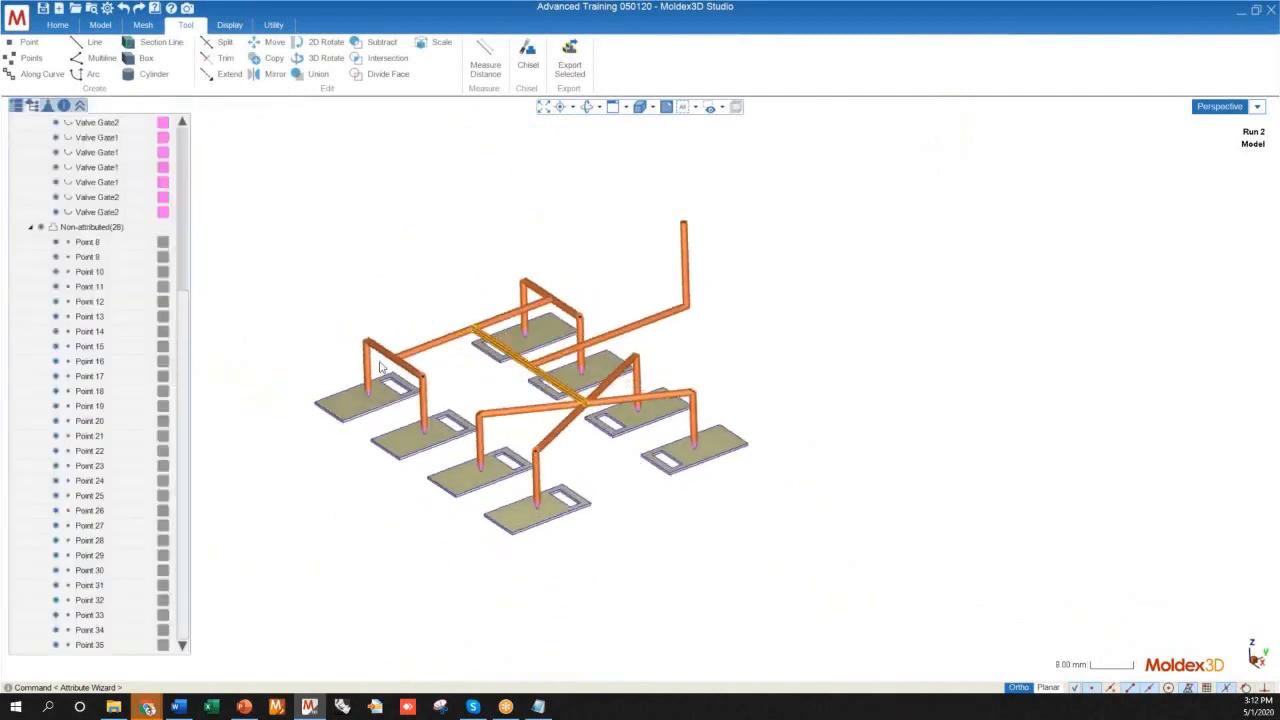
click(98, 26)
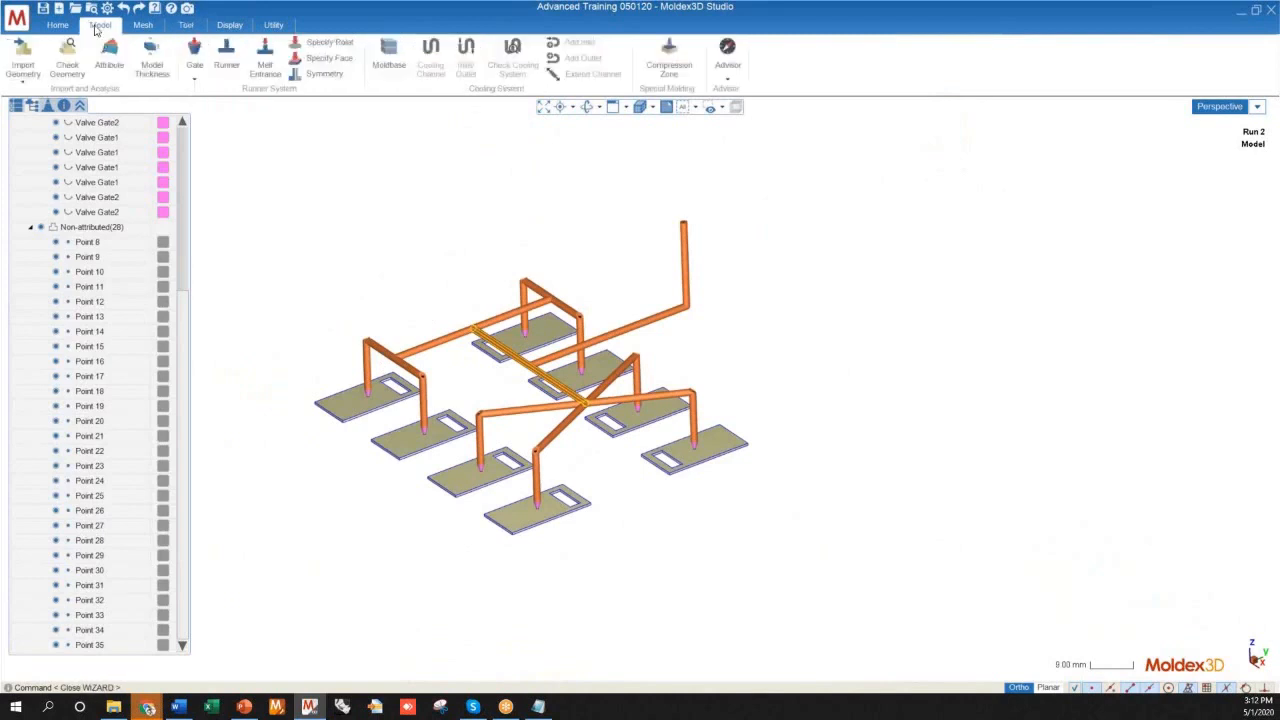
click(266, 68)
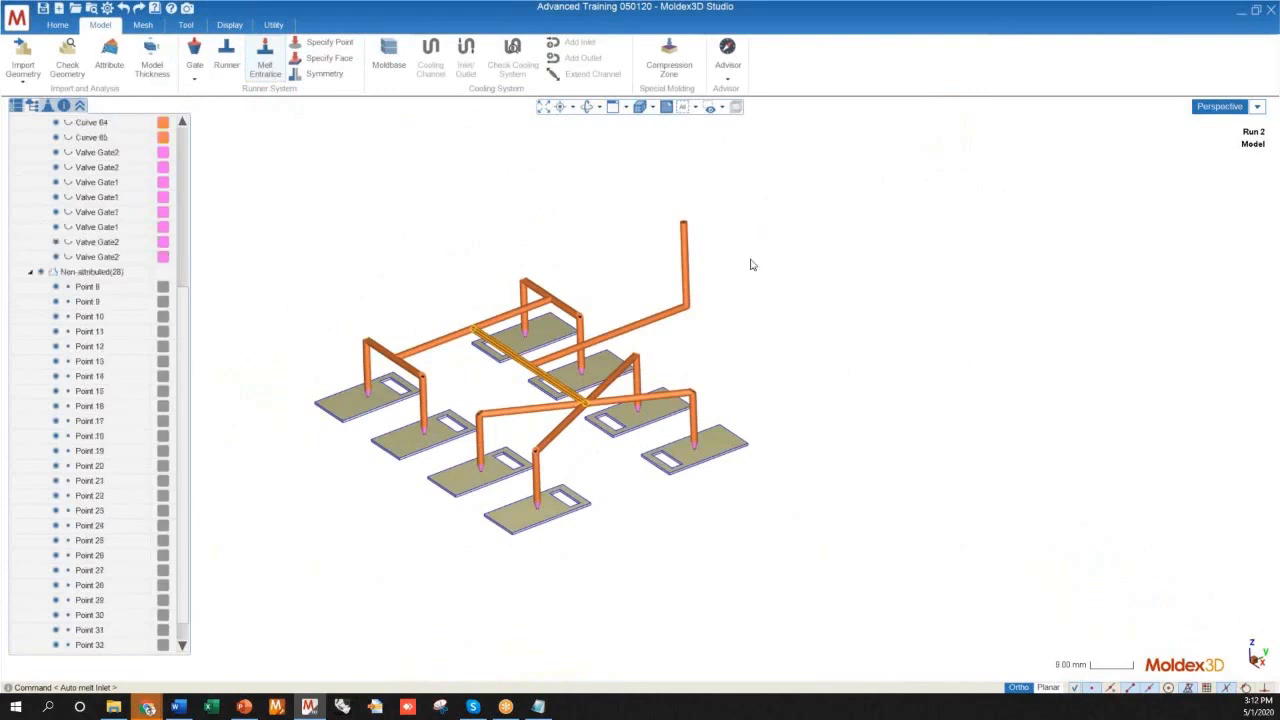
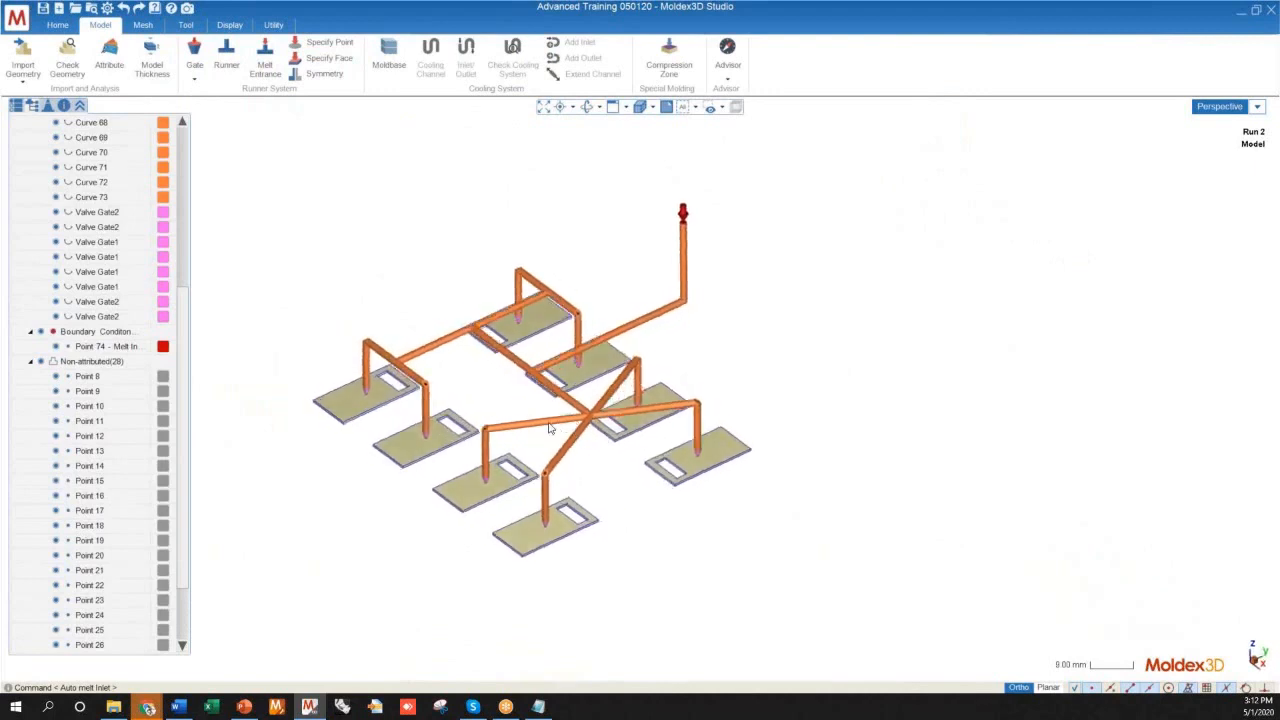
Examine the joint where the feed runner meets the central runner and the central runner's far-end junction
scroll(549, 420, up, 3)
scroll(549, 420, up, 2)
scroll(643, 526, down, 3)
middle_drag(643, 526, 627, 429)
scroll(627, 429, up, 8)
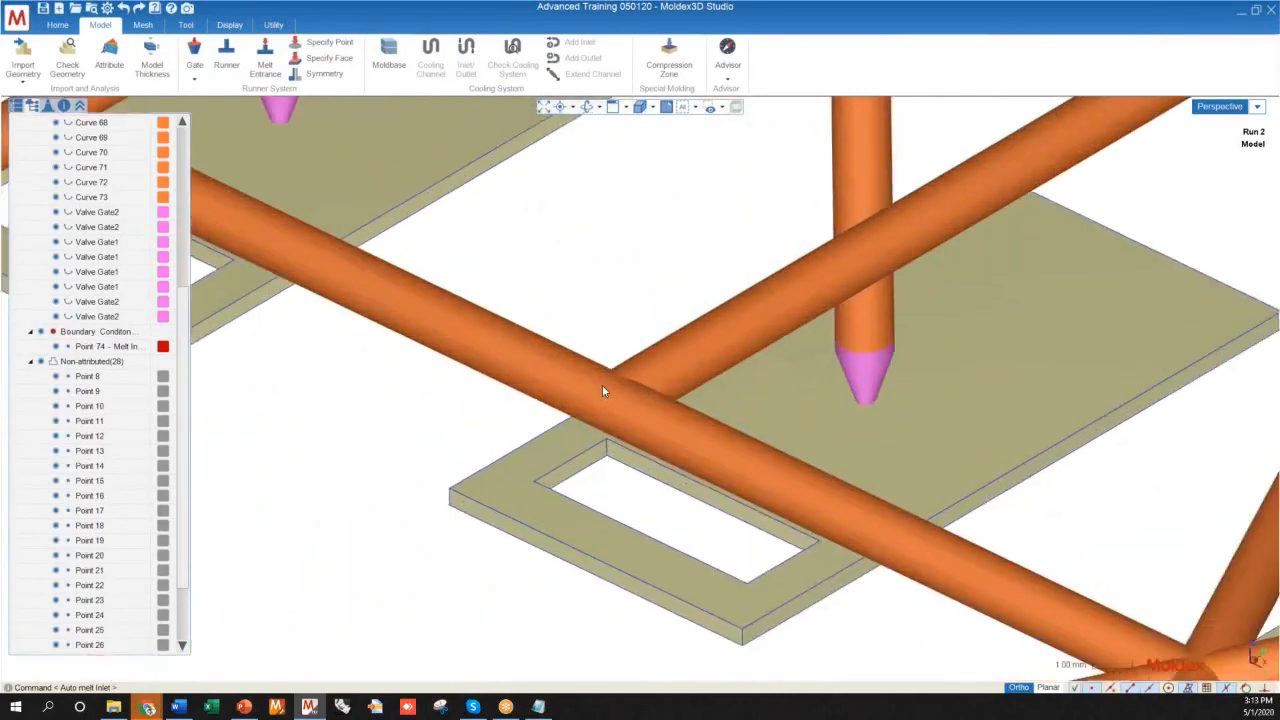
scroll(605, 395, down, 8)
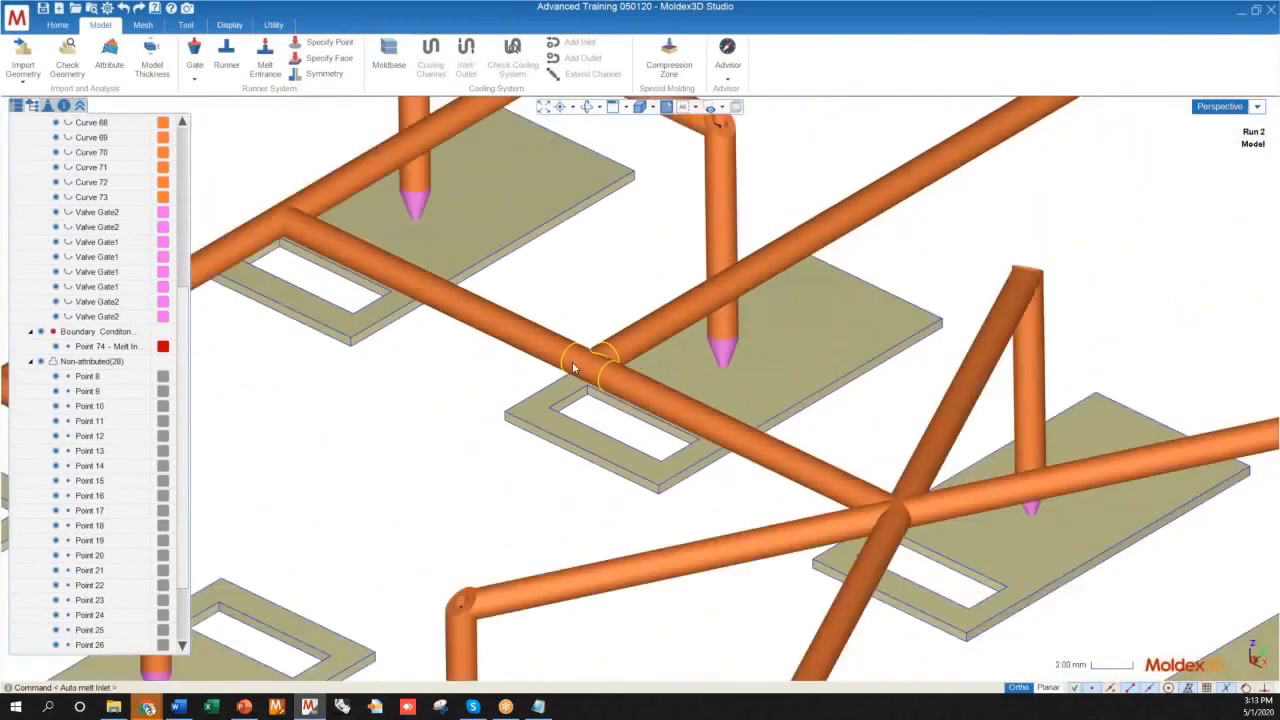
scroll(598, 420, down, 2)
scroll(543, 491, up, 10)
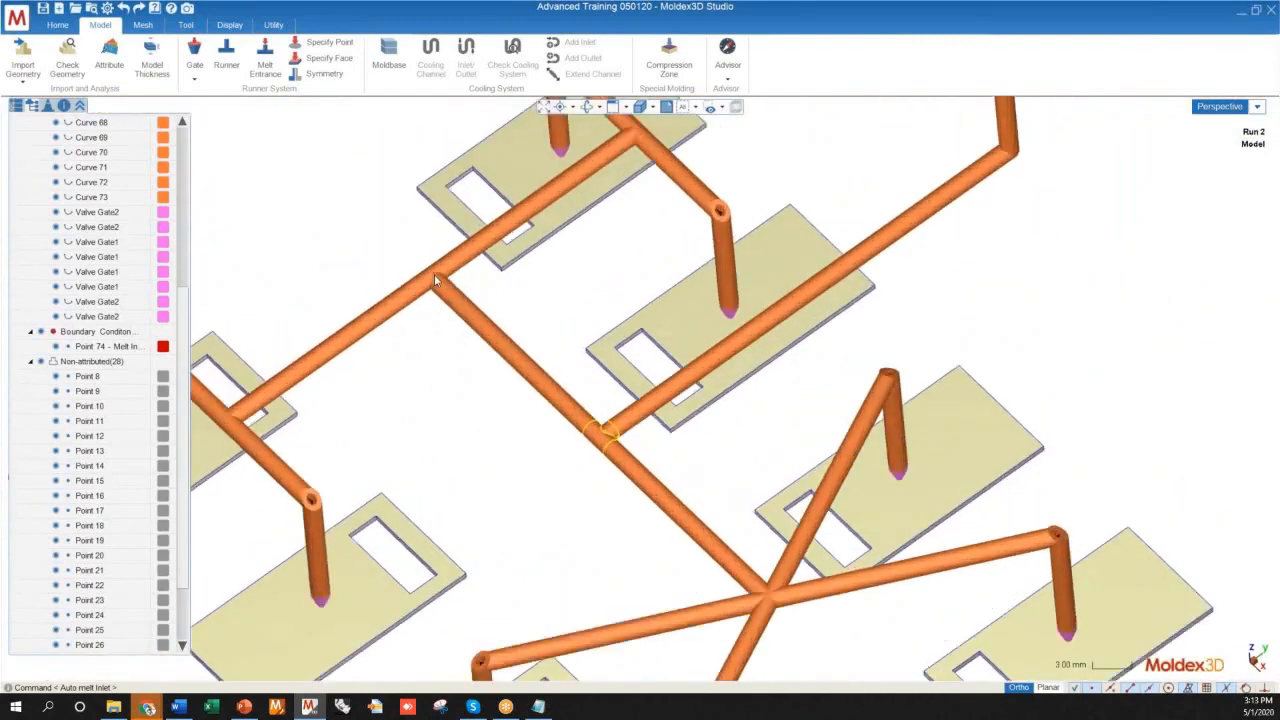
scroll(425, 275, down, 10)
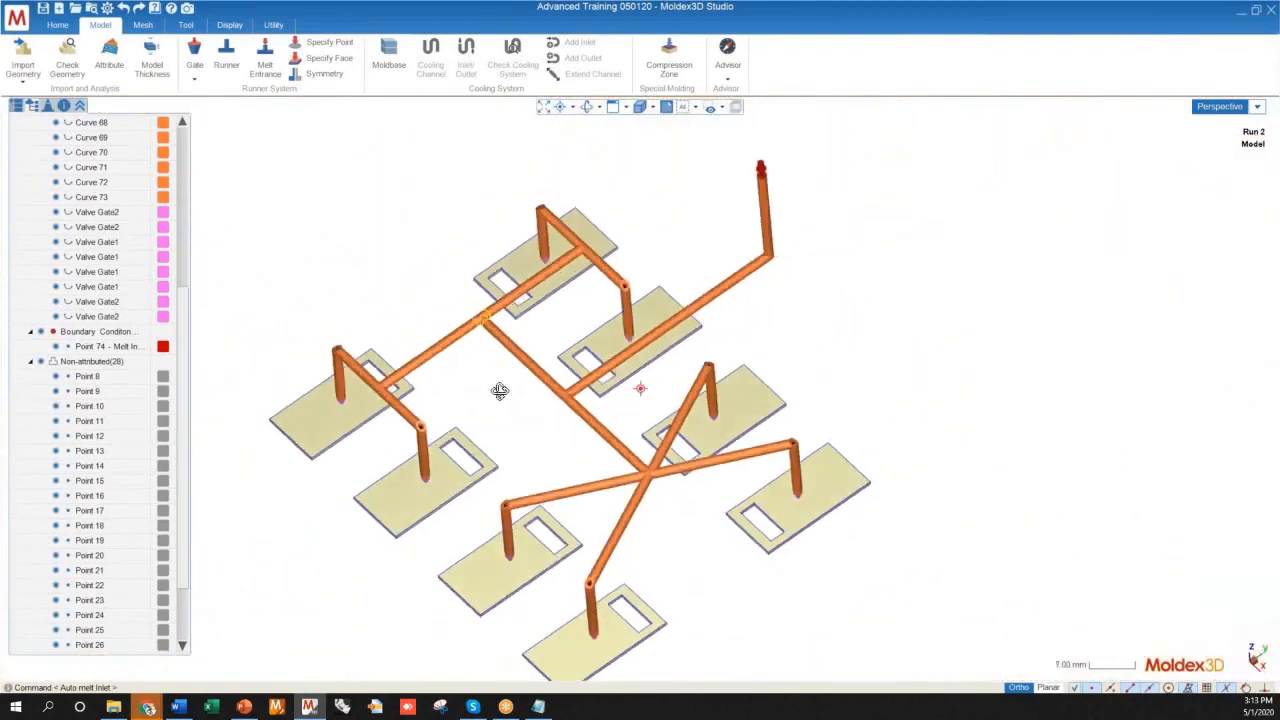
Examine the junction of the four diagonal runners and compare it with the other two joints along the central runner
scroll(644, 440, up, 10)
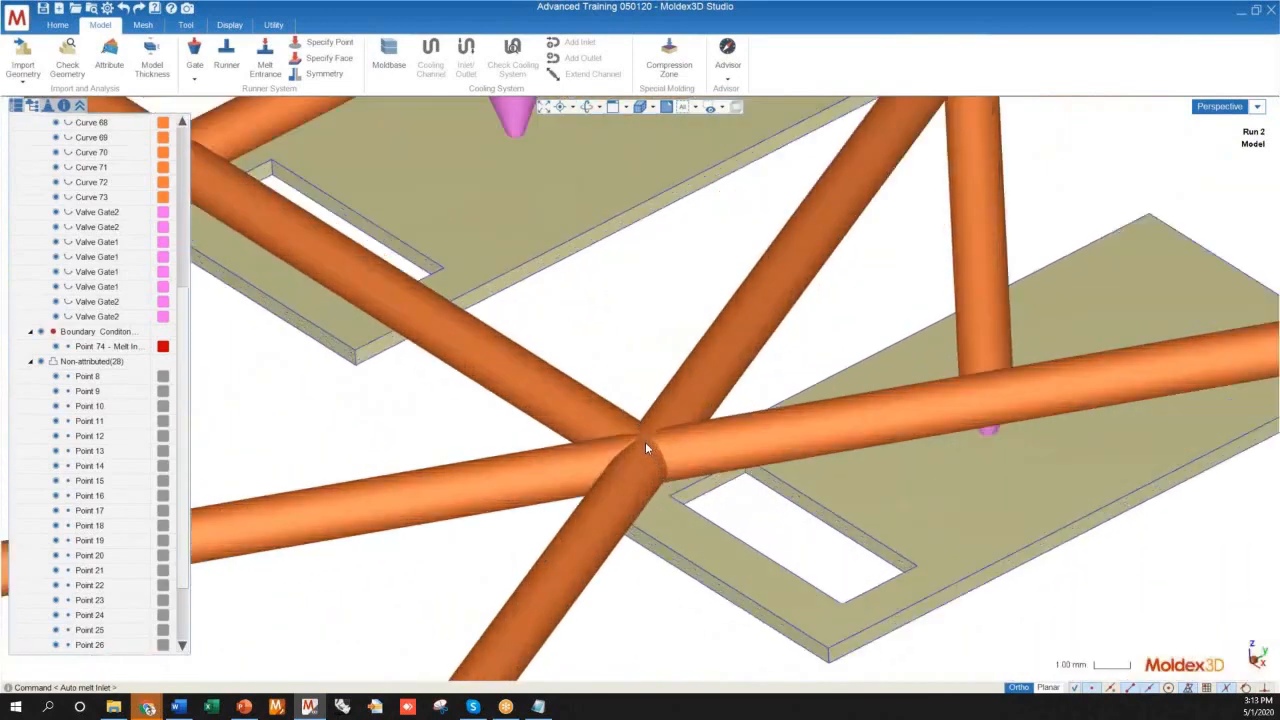
click(645, 442)
scroll(645, 442, down, 10)
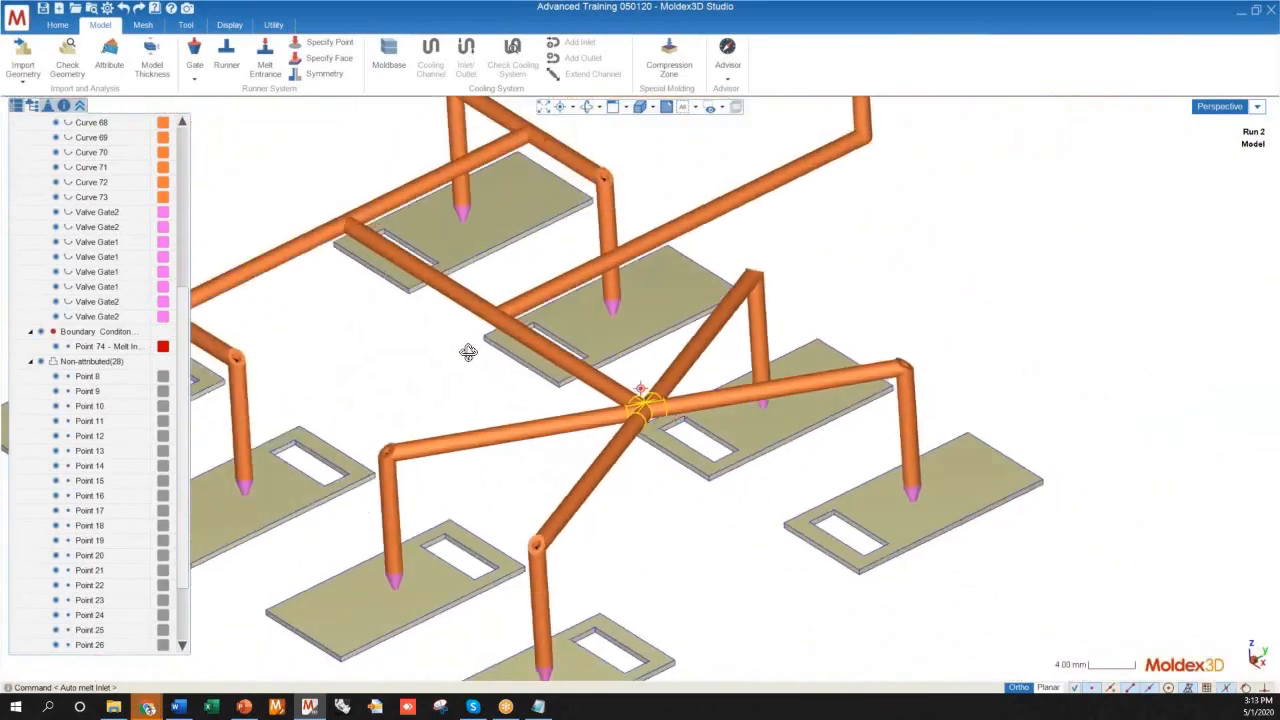
middle_drag(401, 386, 690, 405)
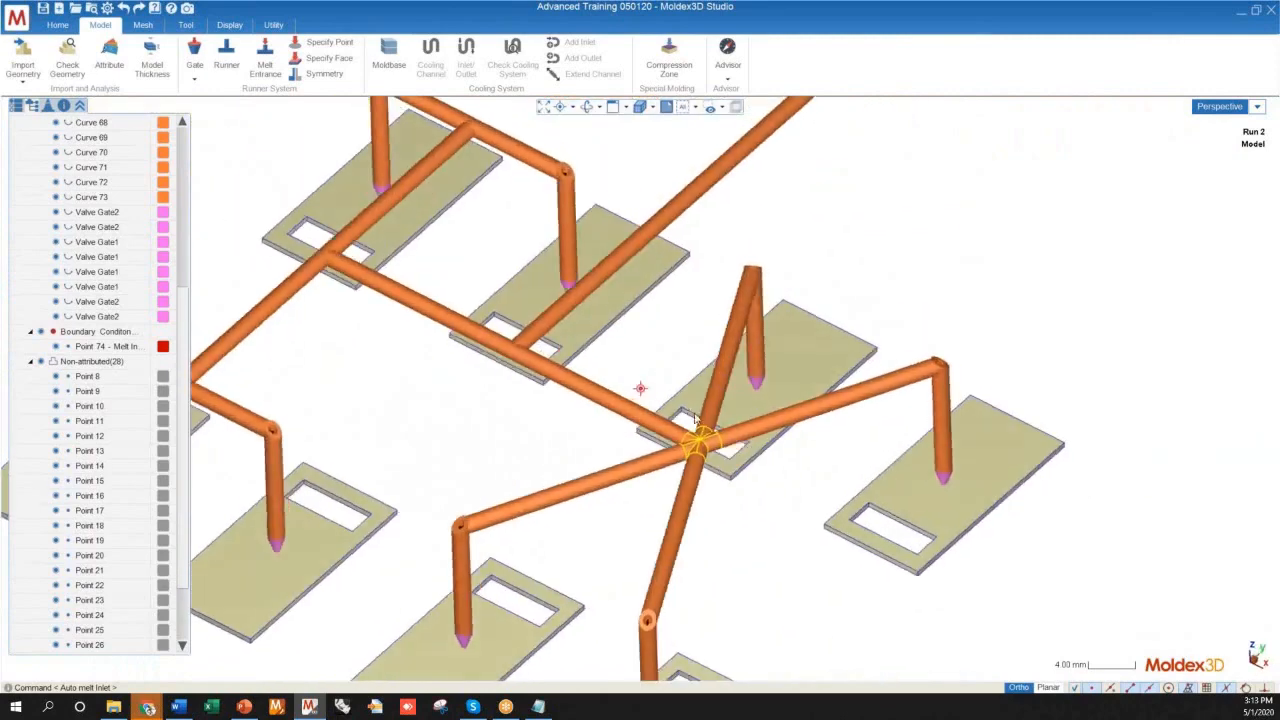
scroll(558, 420, down, 5)
scroll(558, 420, up, 10)
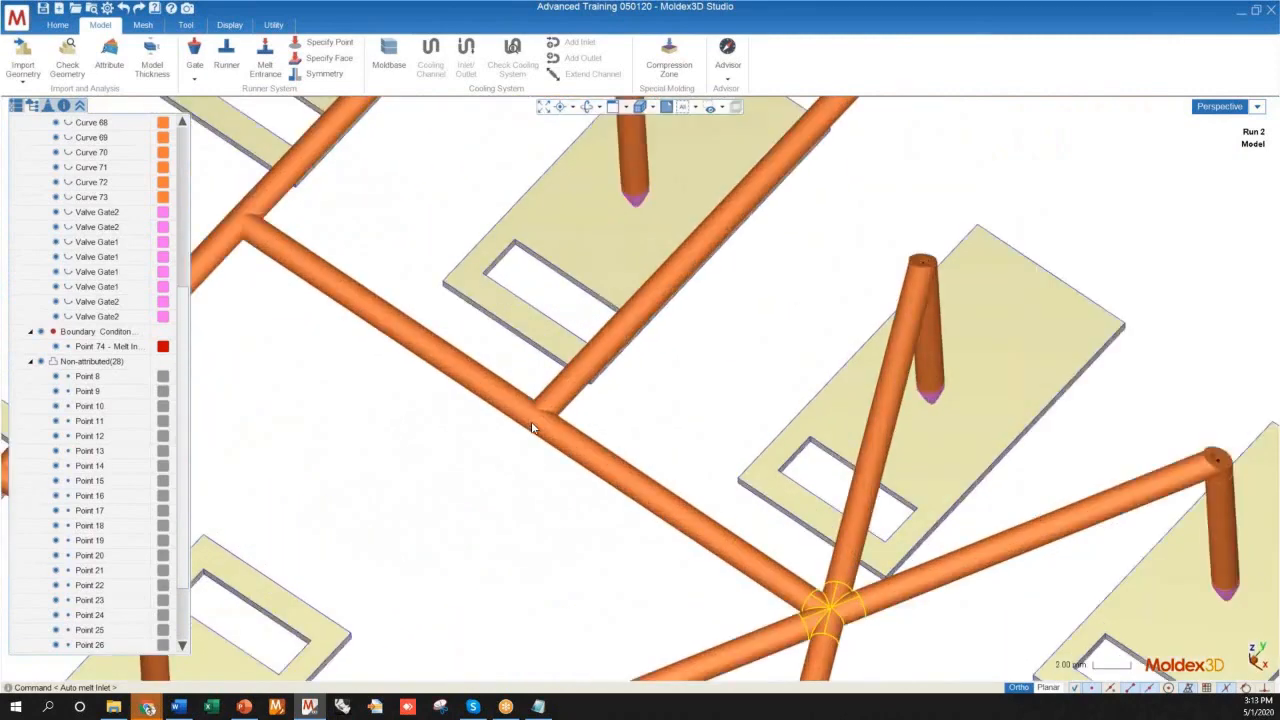
scroll(620, 480, down, 8)
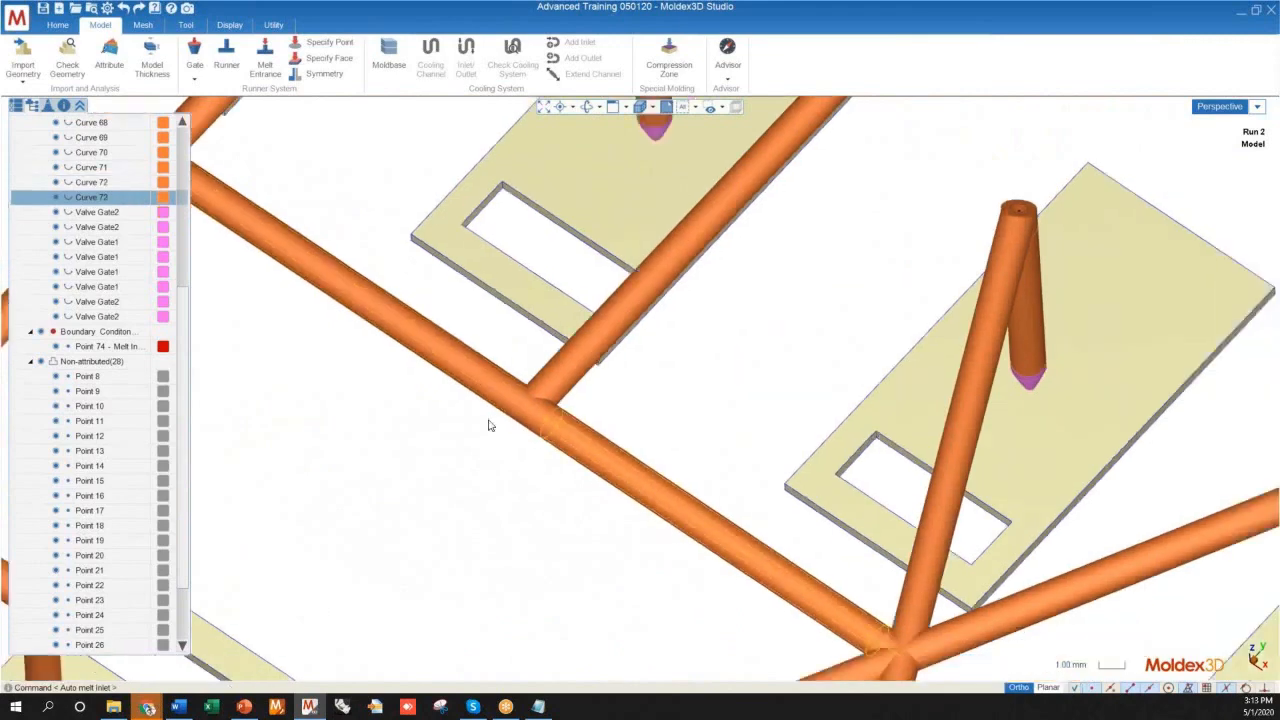
scroll(499, 485, up, 10)
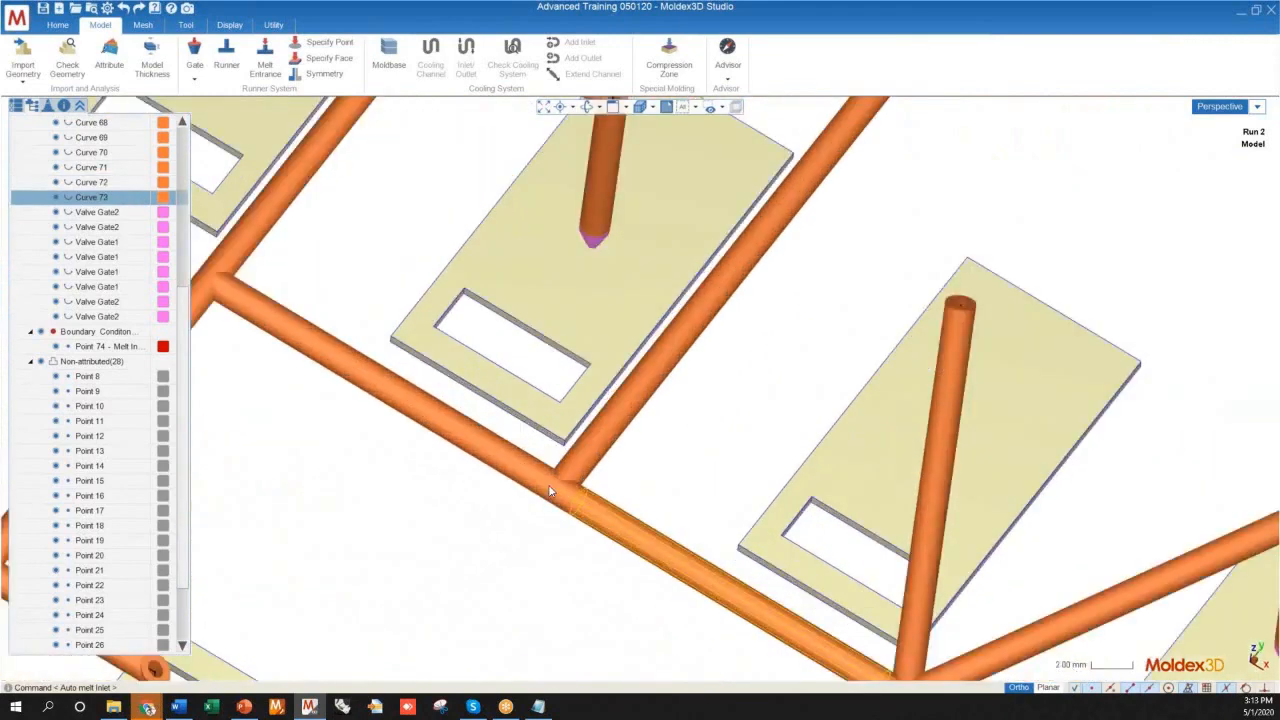
scroll(371, 403, down, 8)
scroll(309, 271, up, 8)
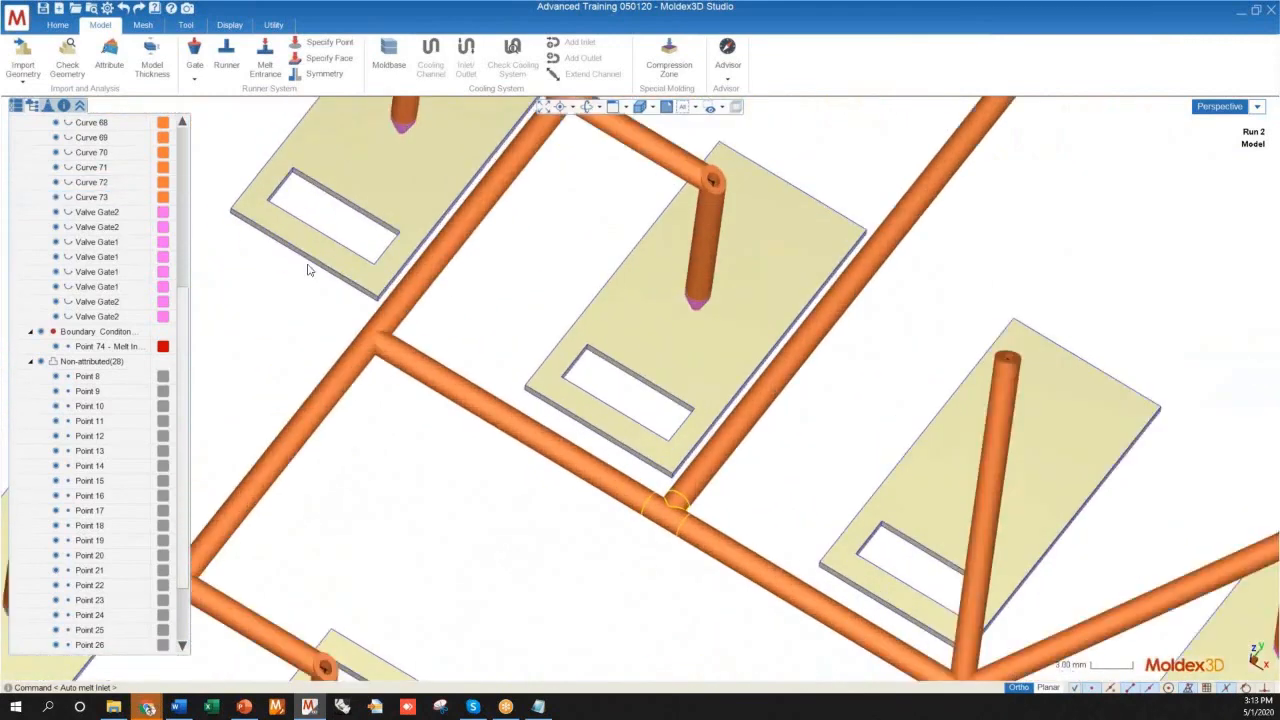
scroll(286, 262, down, 6)
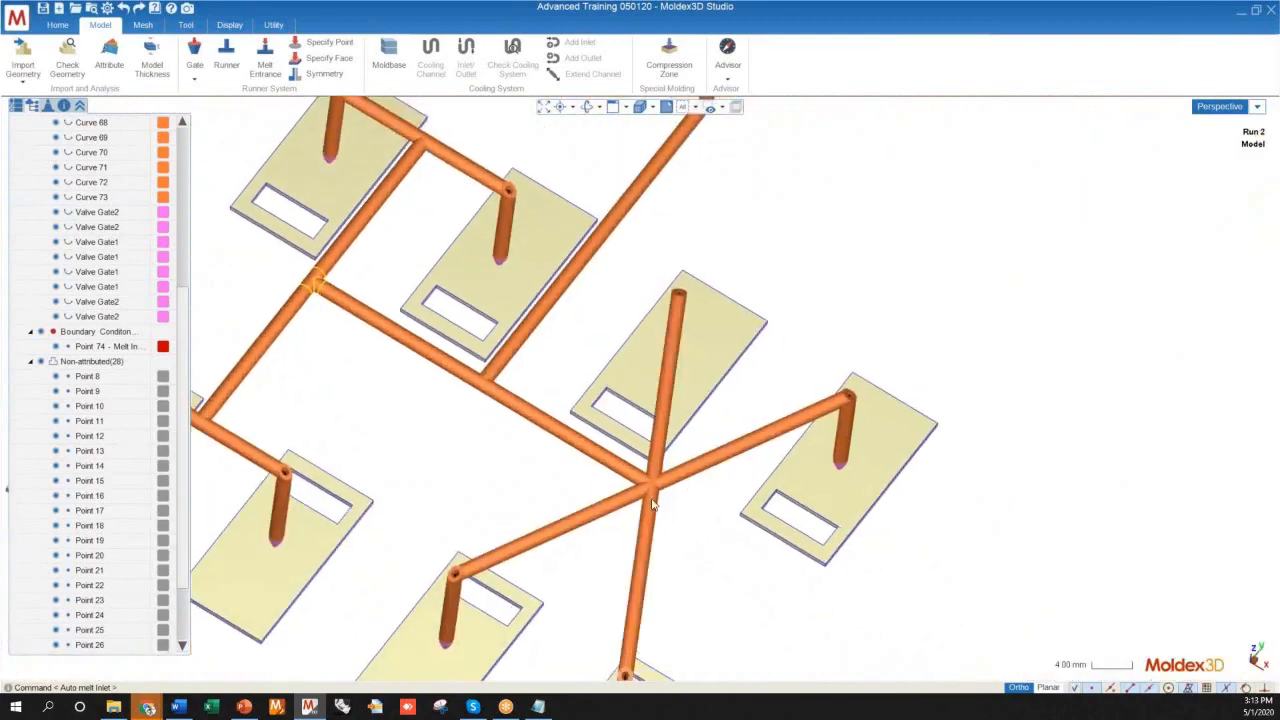
scroll(670, 460, up, 8)
scroll(637, 457, down, 10)
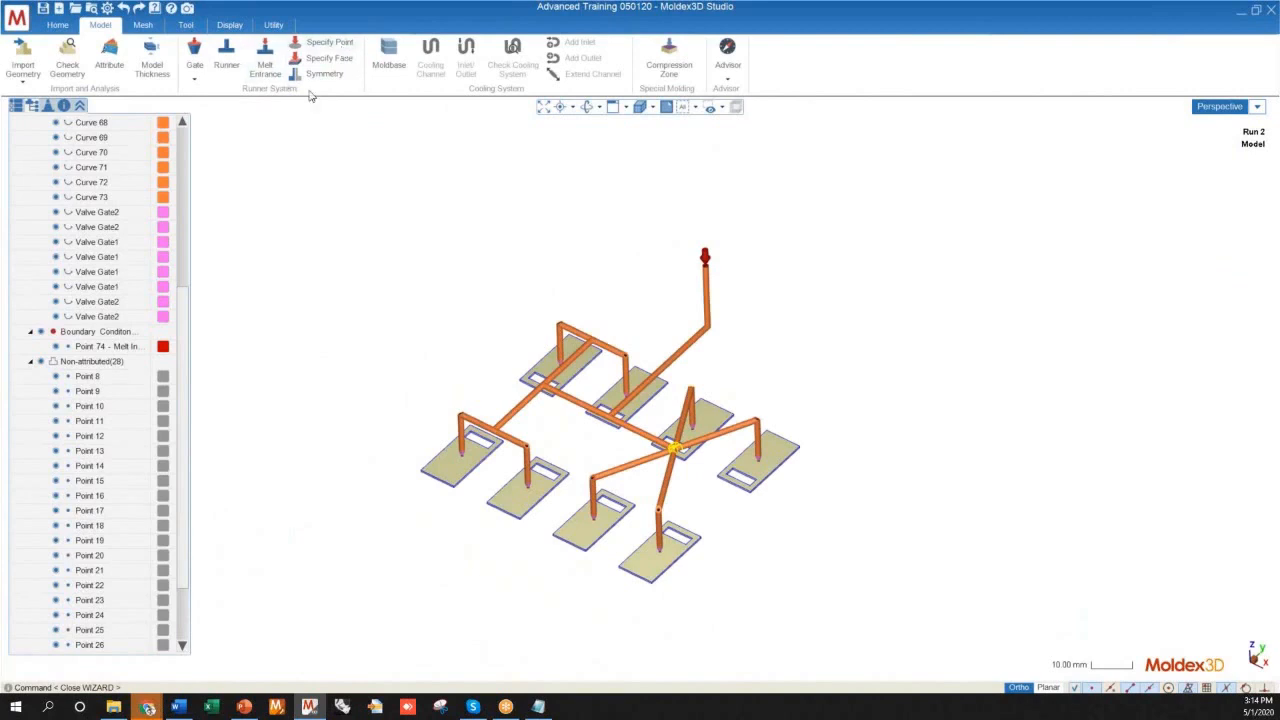
Open the runner symmetry configuration for the hot runner model and set its type to 1/2
middle_drag(763, 326, 655, 379)
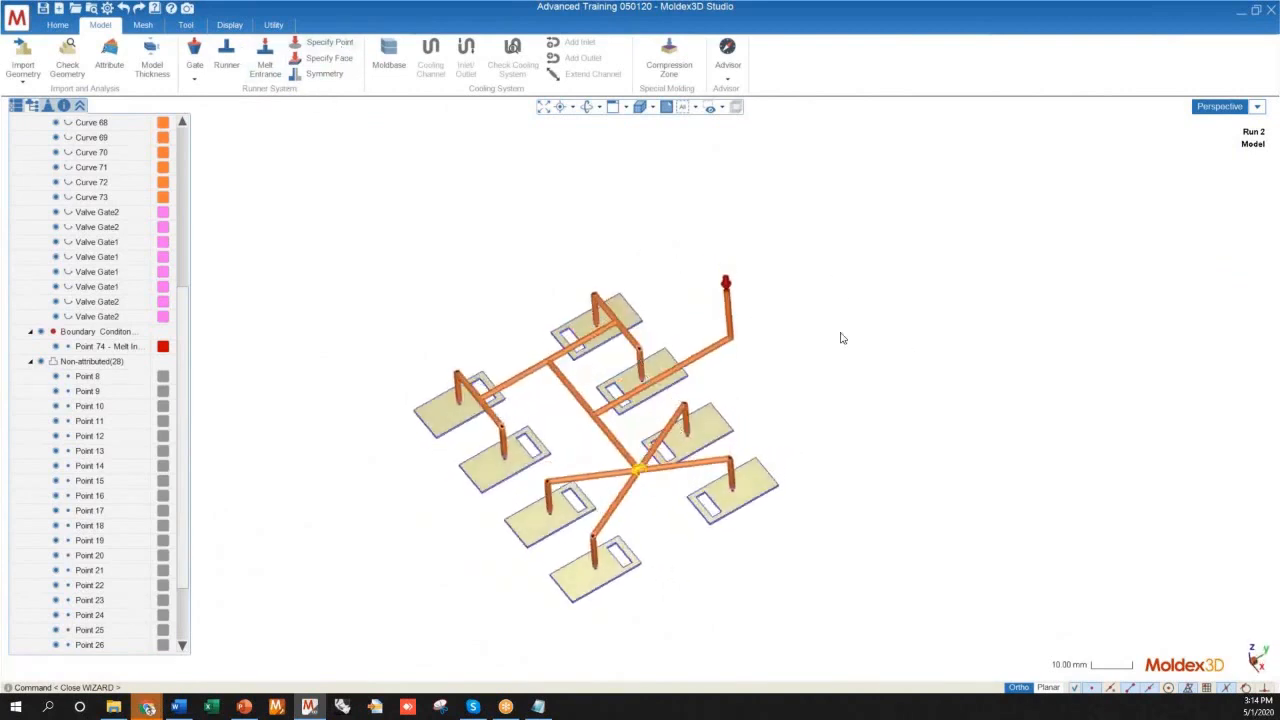
middle_drag(516, 374, 803, 291)
scroll(803, 291, up, 4)
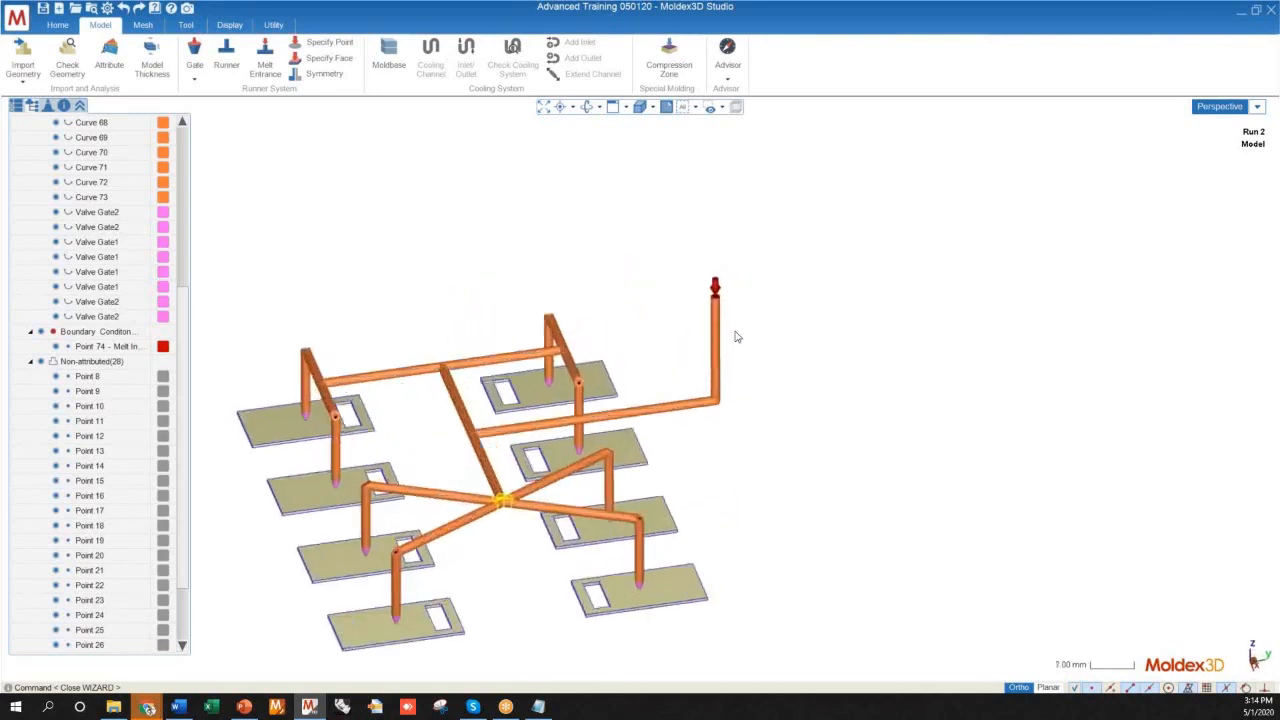
scroll(735, 336, up, 3)
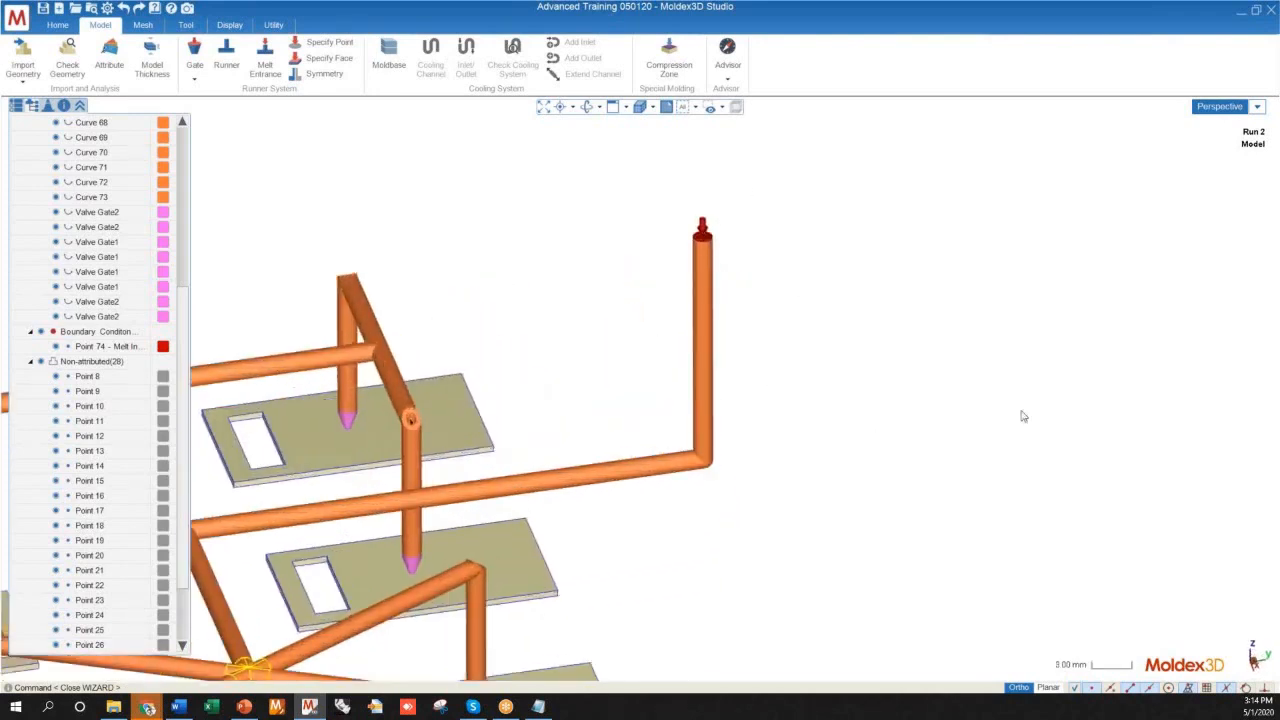
scroll(835, 324, down, 4)
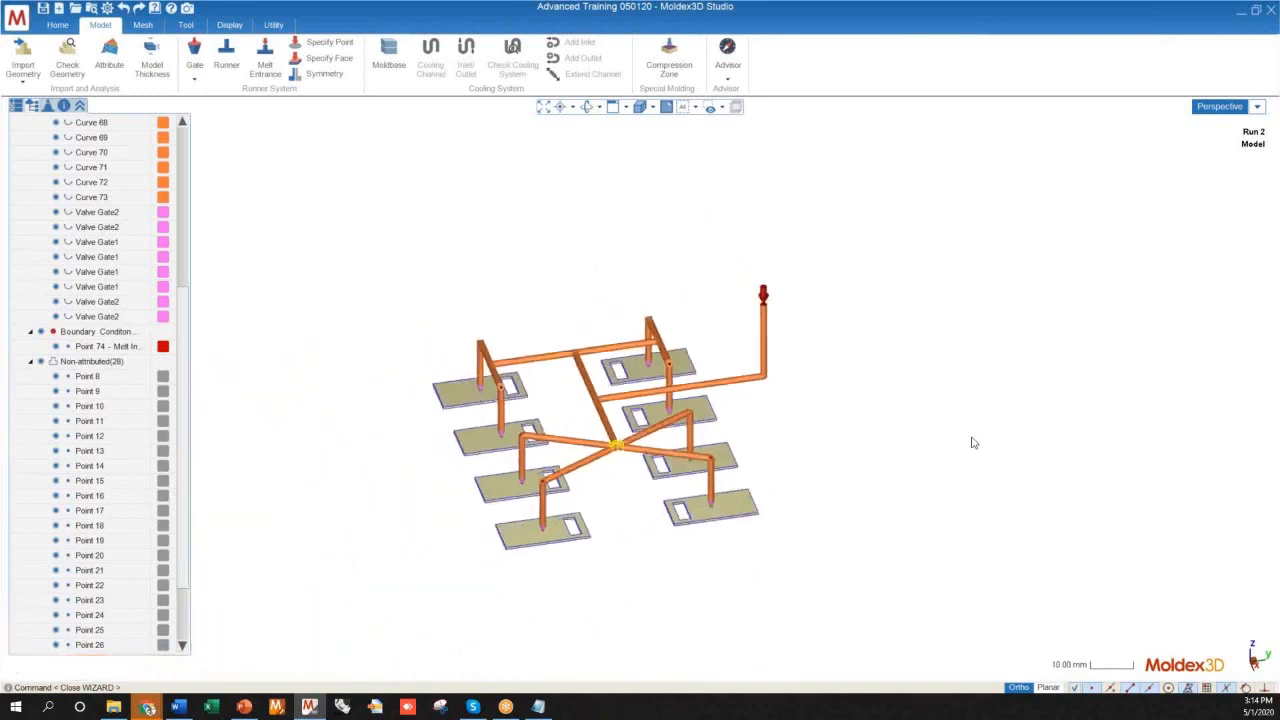
middle_drag(963, 431, 1069, 442)
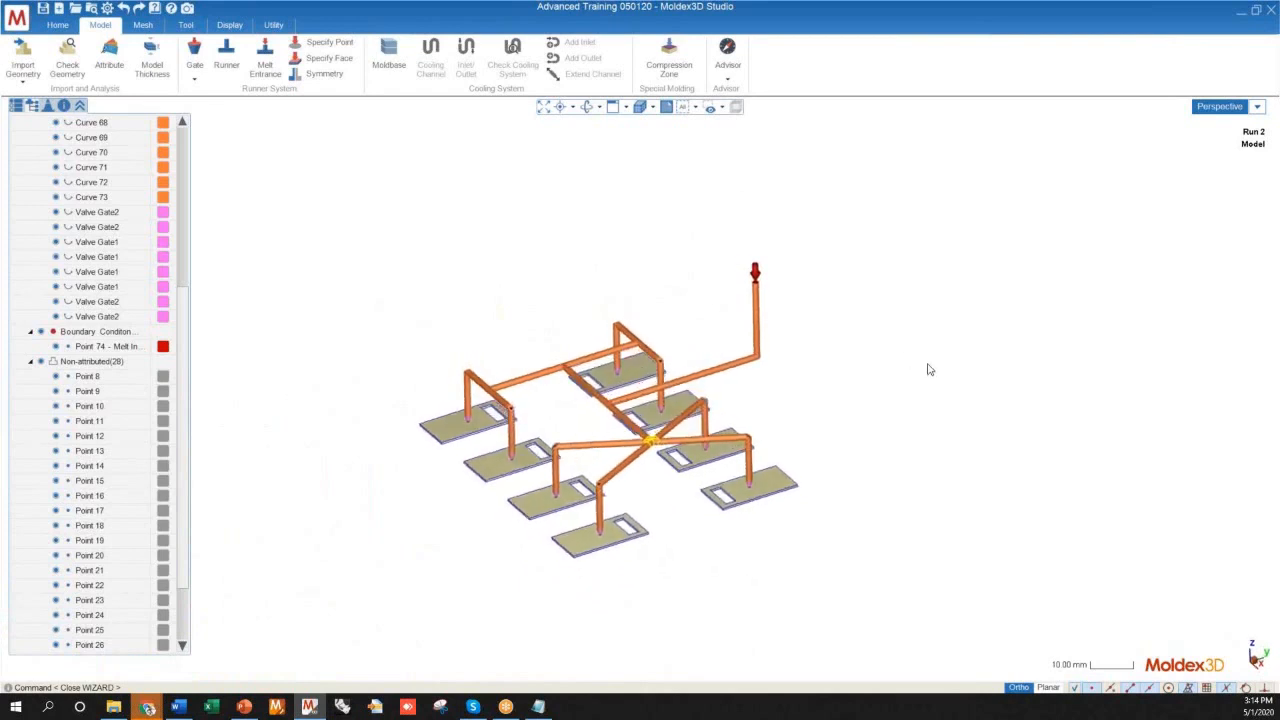
click(327, 76)
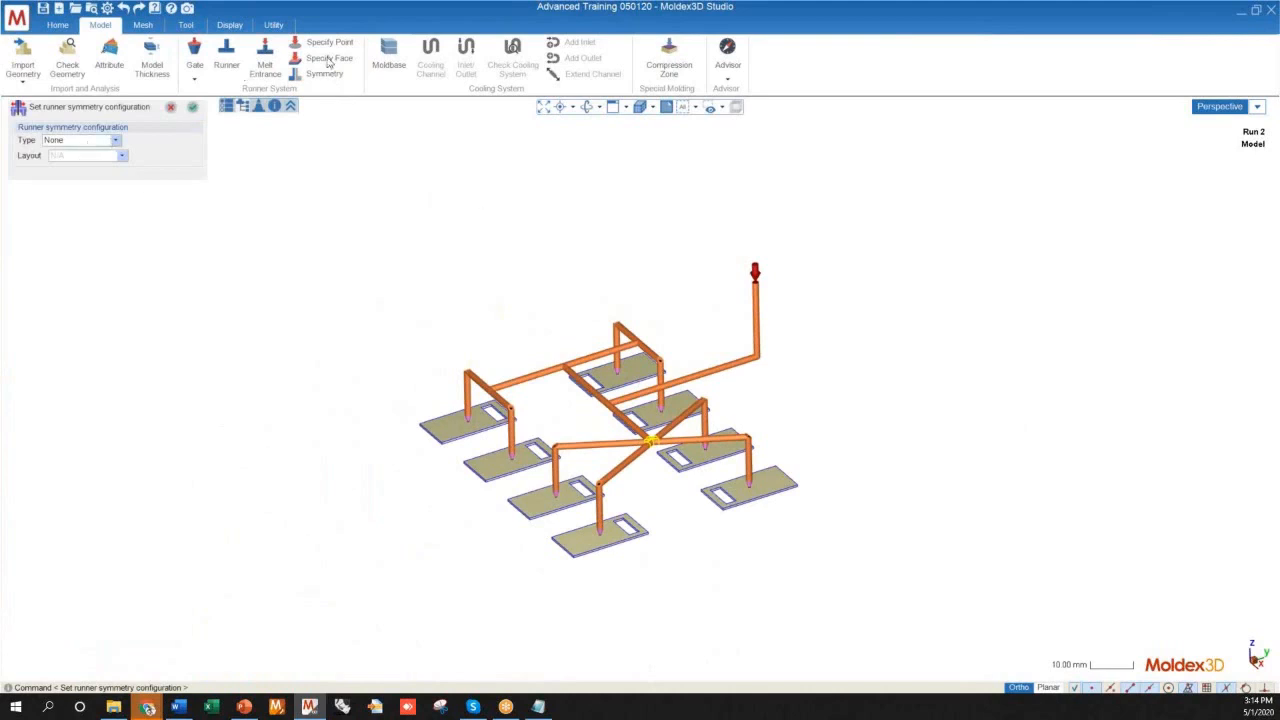
click(84, 146)
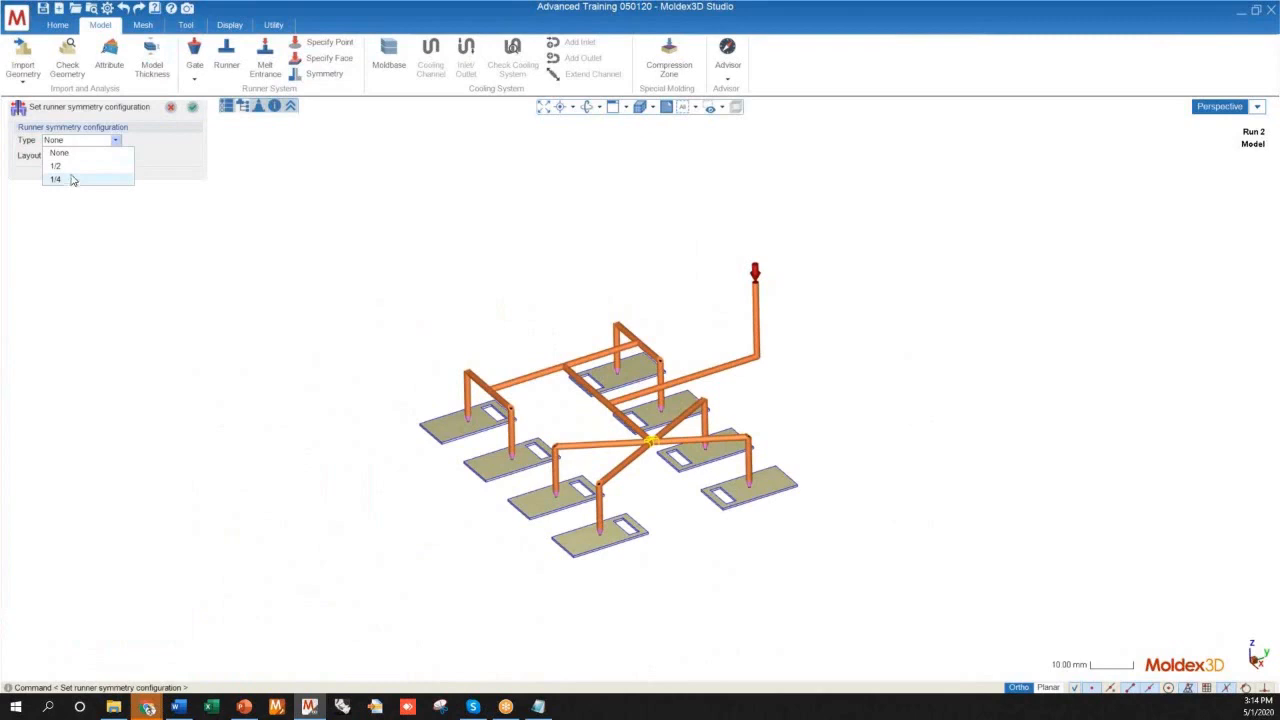
click(56, 166)
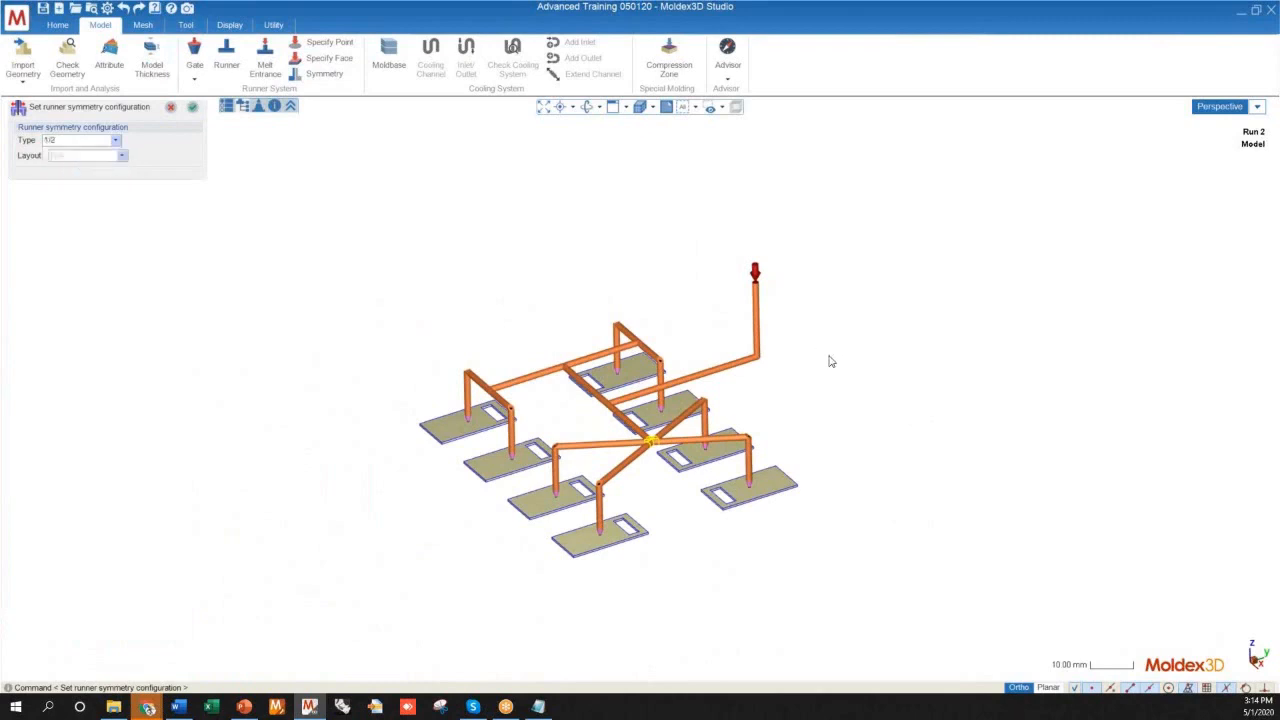
Try layout C for the 1/2 symmetry and inspect the preview of the mirrored cavities
middle_drag(858, 378, 710, 290)
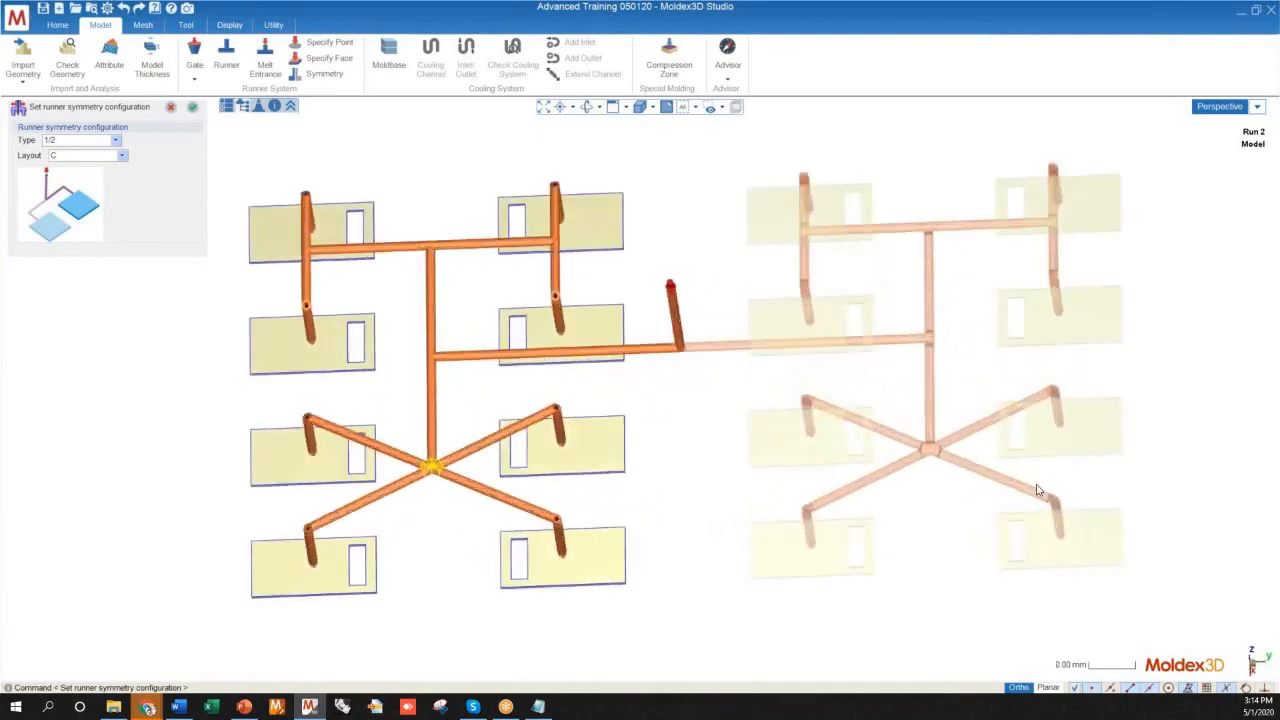
scroll(738, 134, up, 3)
scroll(662, 420, down, 3)
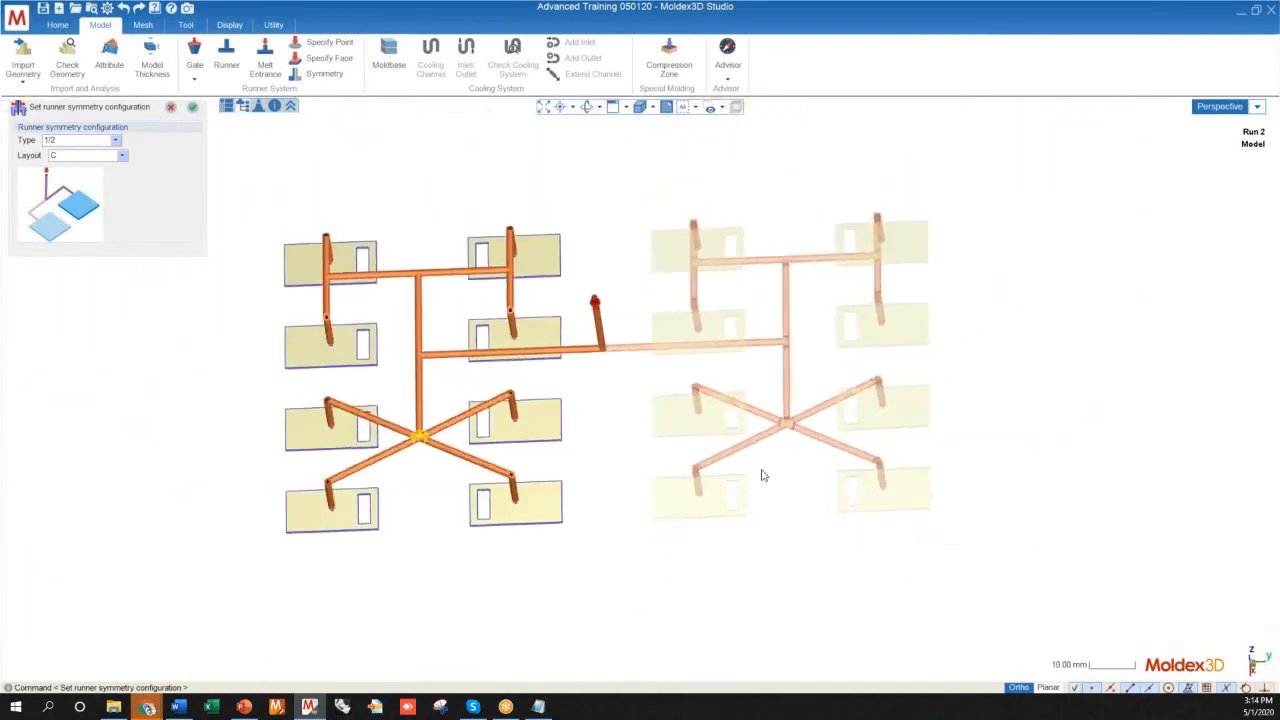
middle_drag(723, 460, 717, 243)
Choose layout Z for the 1/2 symmetry, inspect the preview of the mirrored half and apply the configuration
scroll(657, 246, up, 3)
middle_drag(649, 392, 617, 449)
scroll(617, 449, down, 2)
scroll(431, 546, up, 4)
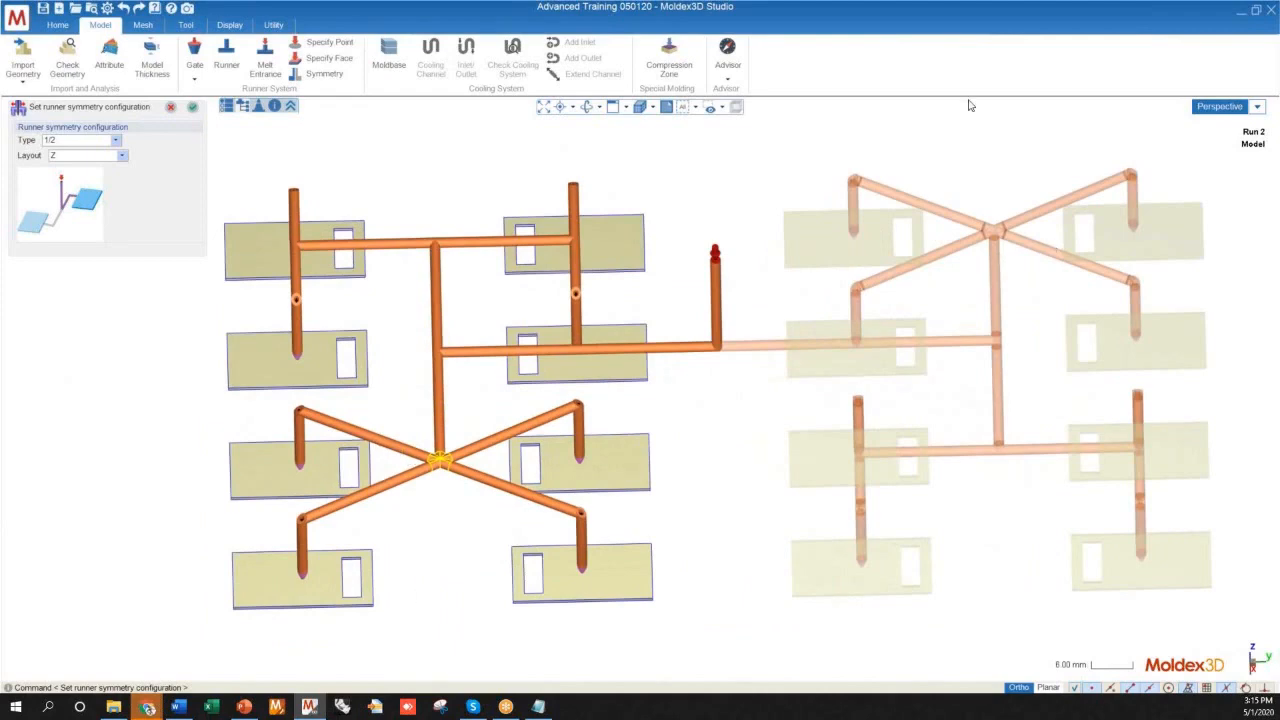
middle_drag(679, 553, 489, 318)
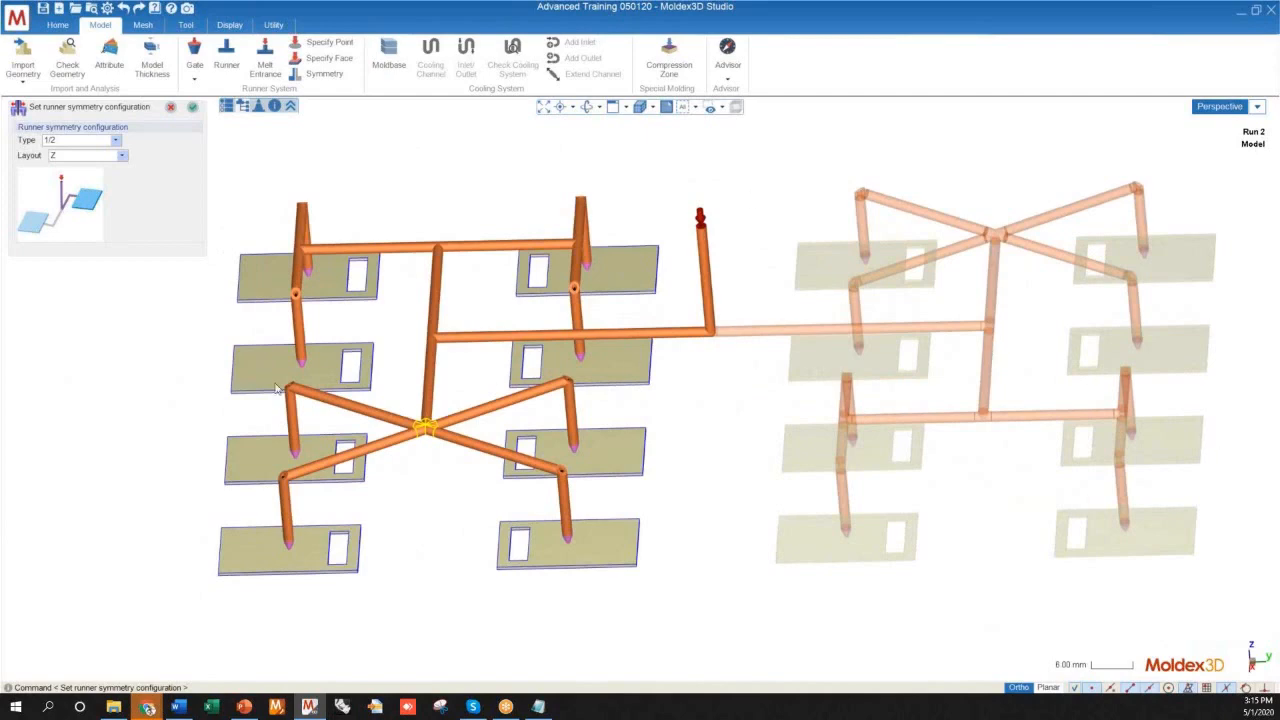
middle_drag(306, 540, 450, 503)
middle_drag(658, 358, 704, 277)
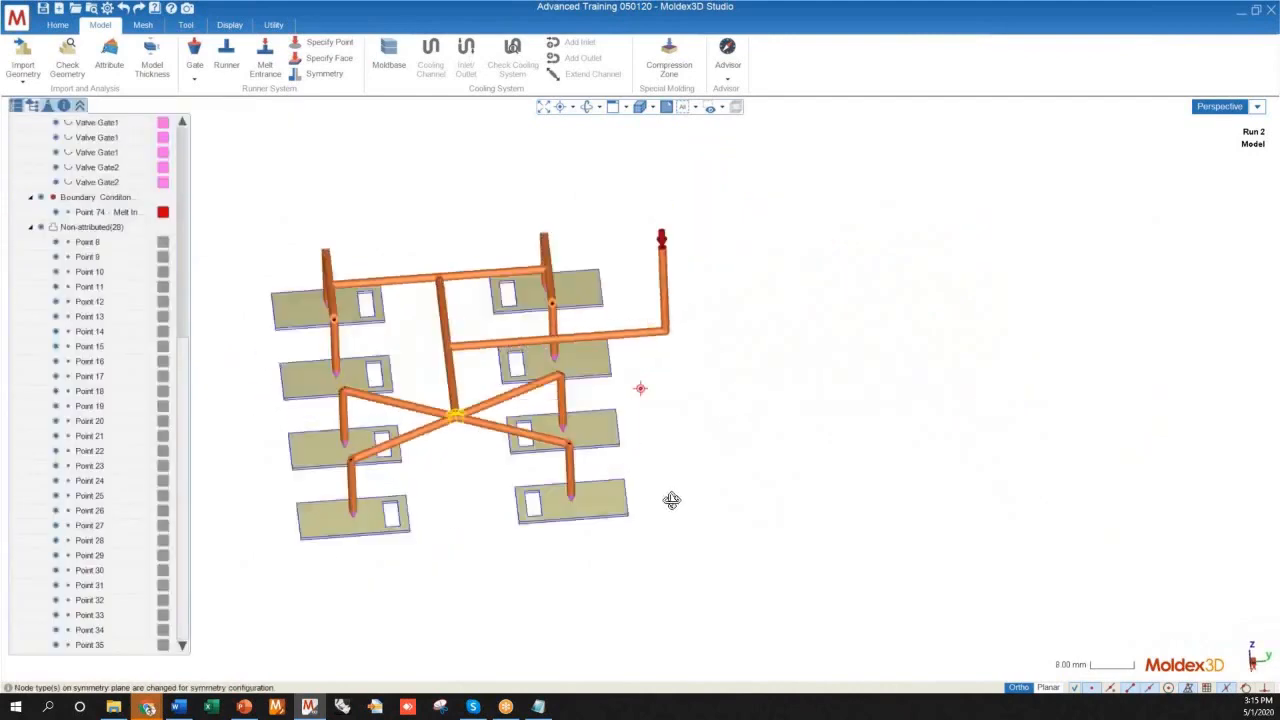
middle_drag(826, 401, 944, 452)
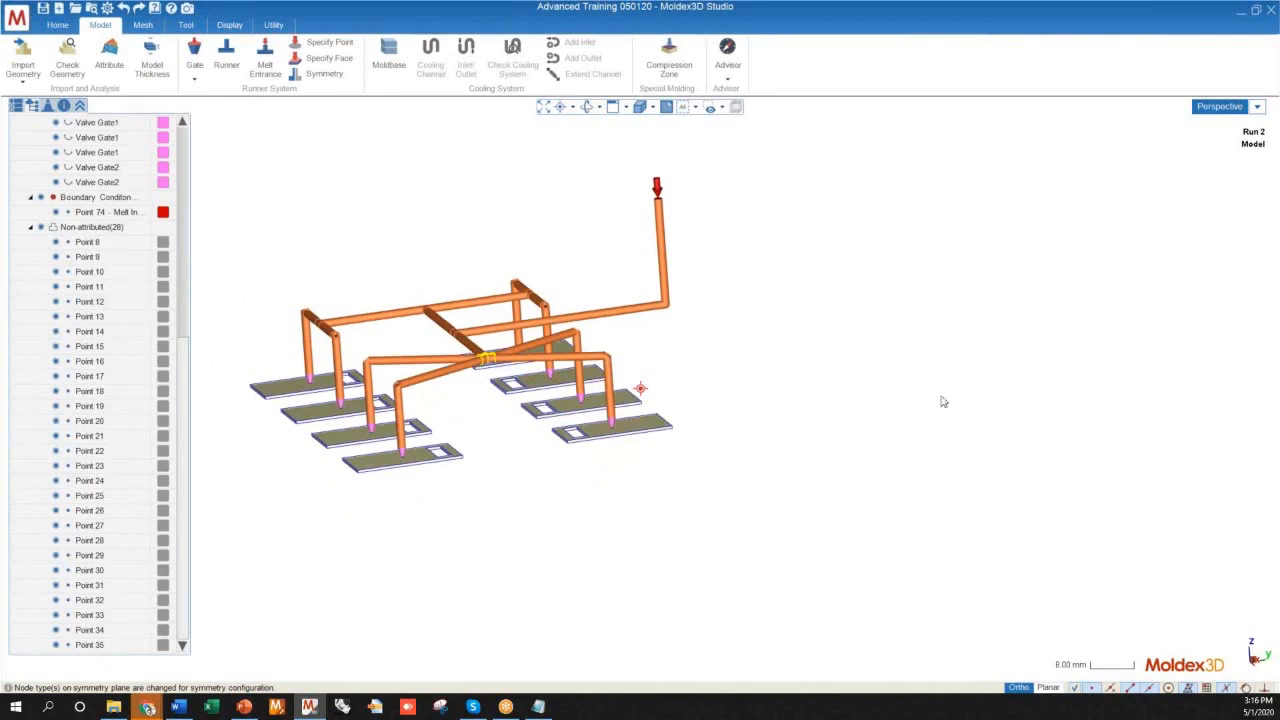
Examine the sprue on the symmetry plane and select the melt entrance point at its tip
middle_drag(894, 350, 692, 398)
scroll(684, 285, up, 5)
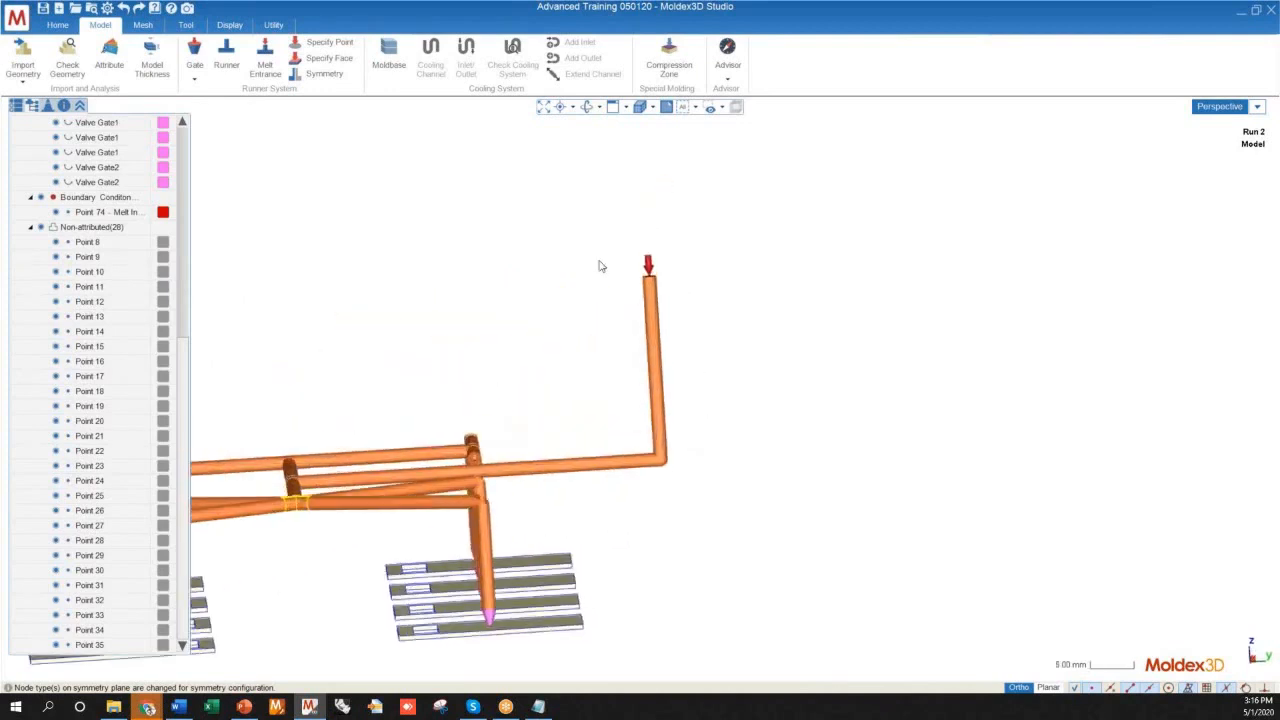
scroll(601, 293, down, 5)
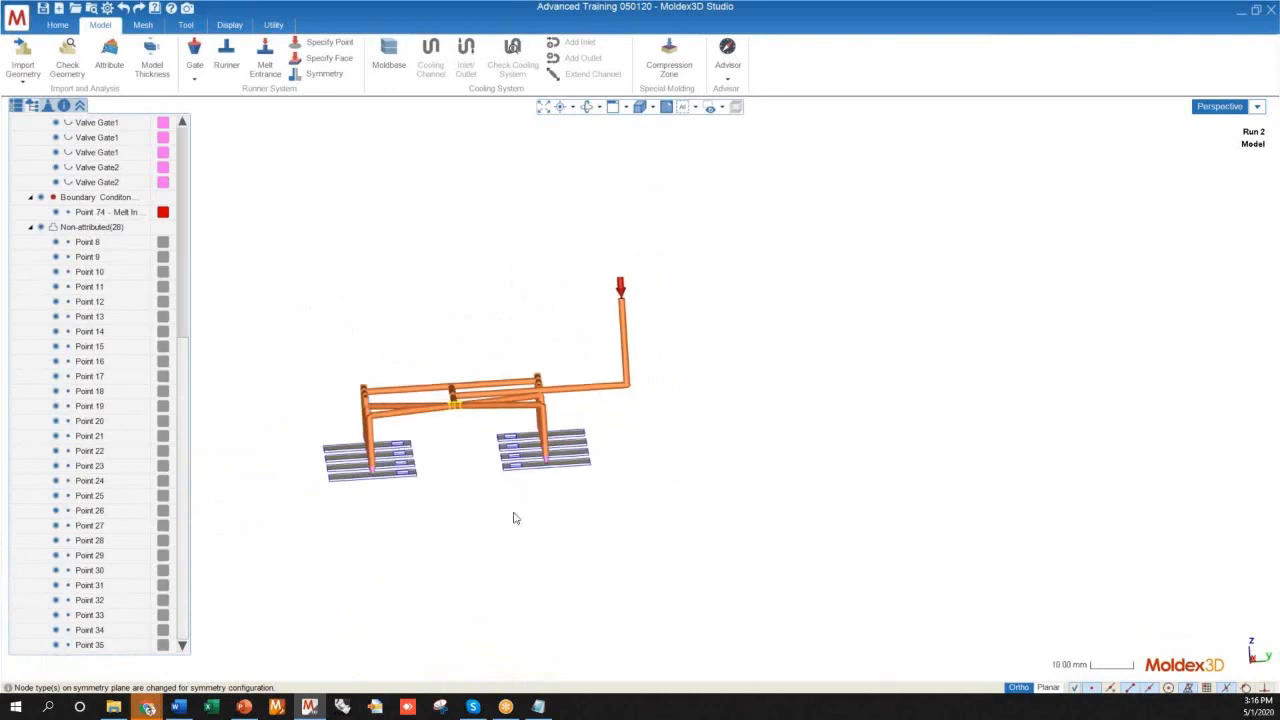
middle_drag(500, 383, 303, 378)
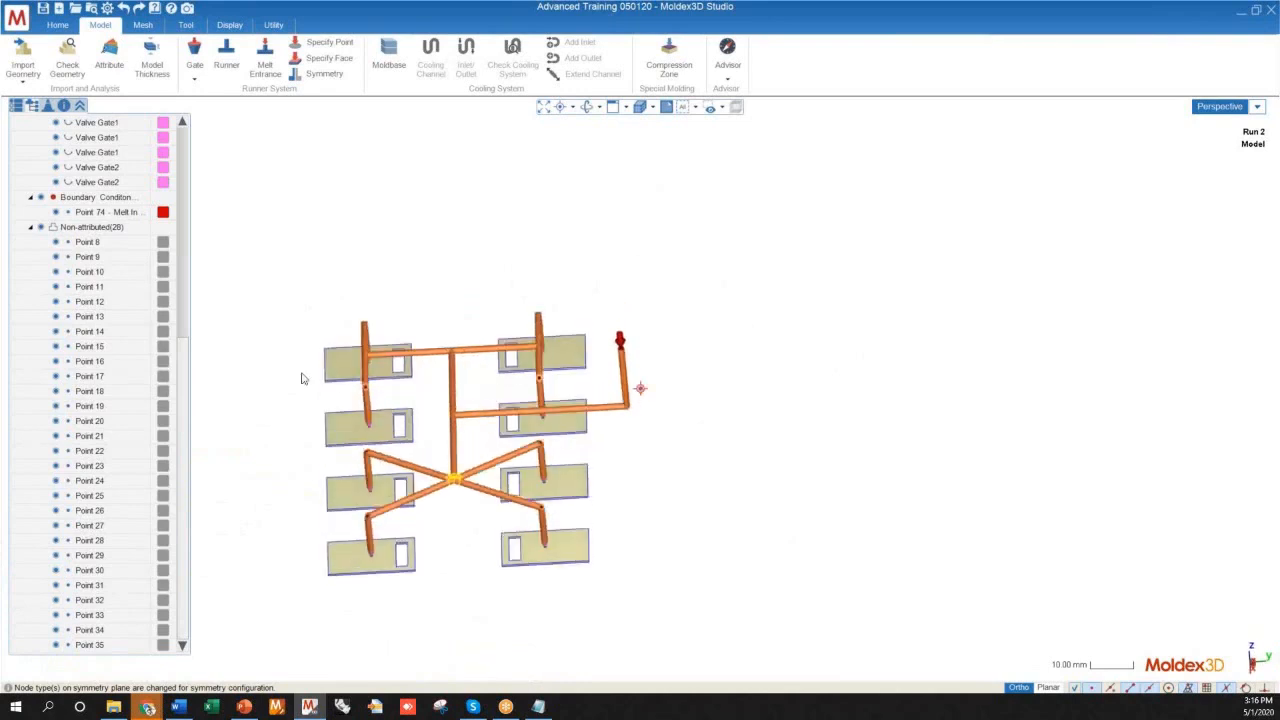
scroll(629, 383, up, 5)
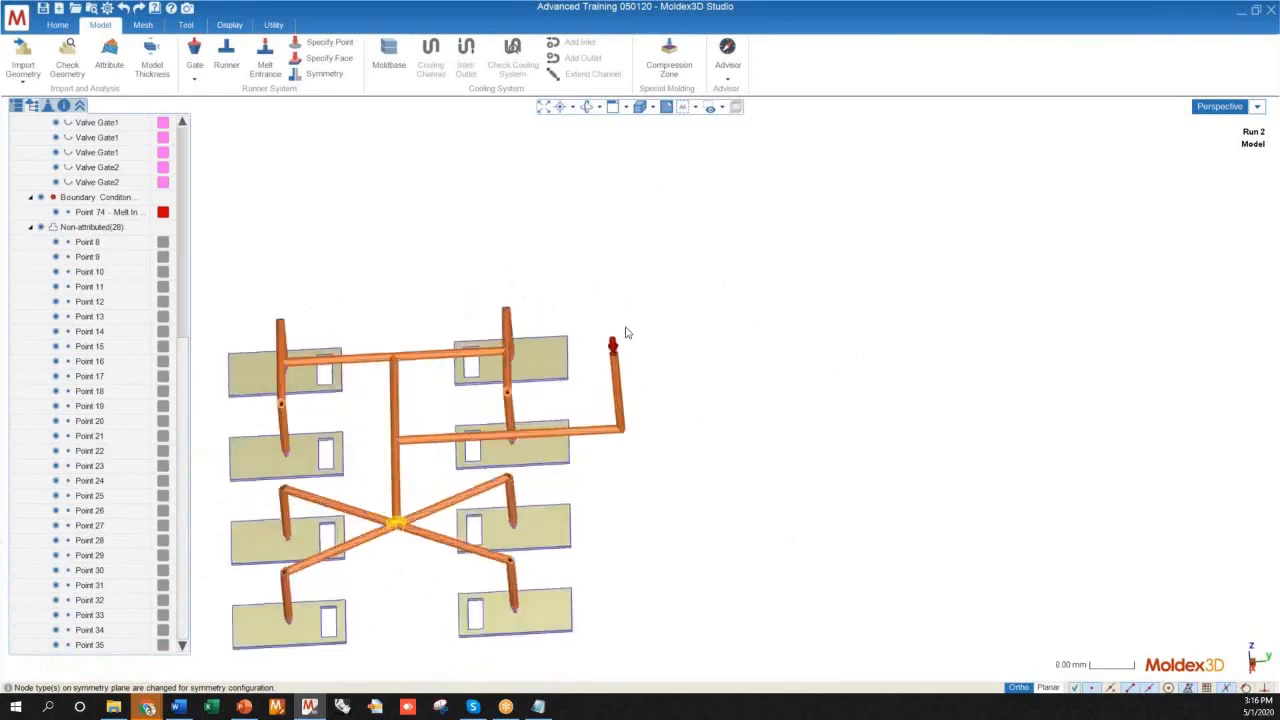
scroll(652, 296, down, 5)
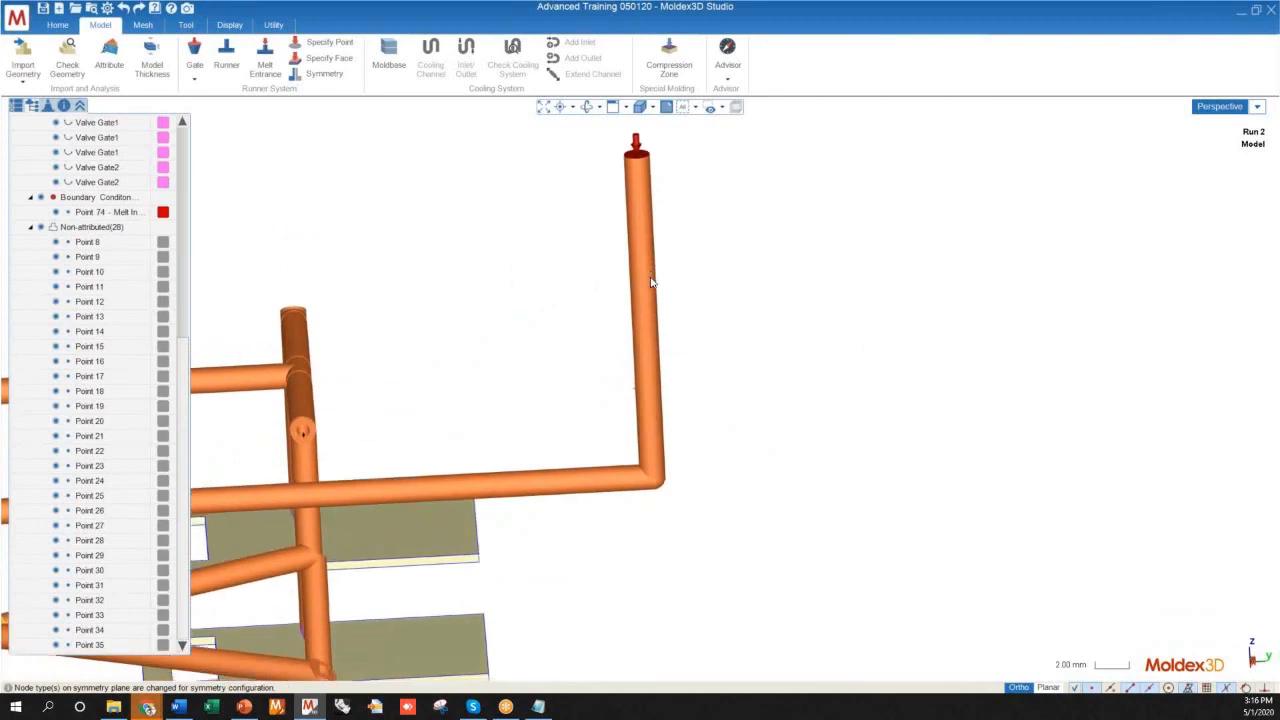
middle_drag(643, 477, 626, 546)
scroll(651, 360, up, 4)
scroll(641, 420, up, 4)
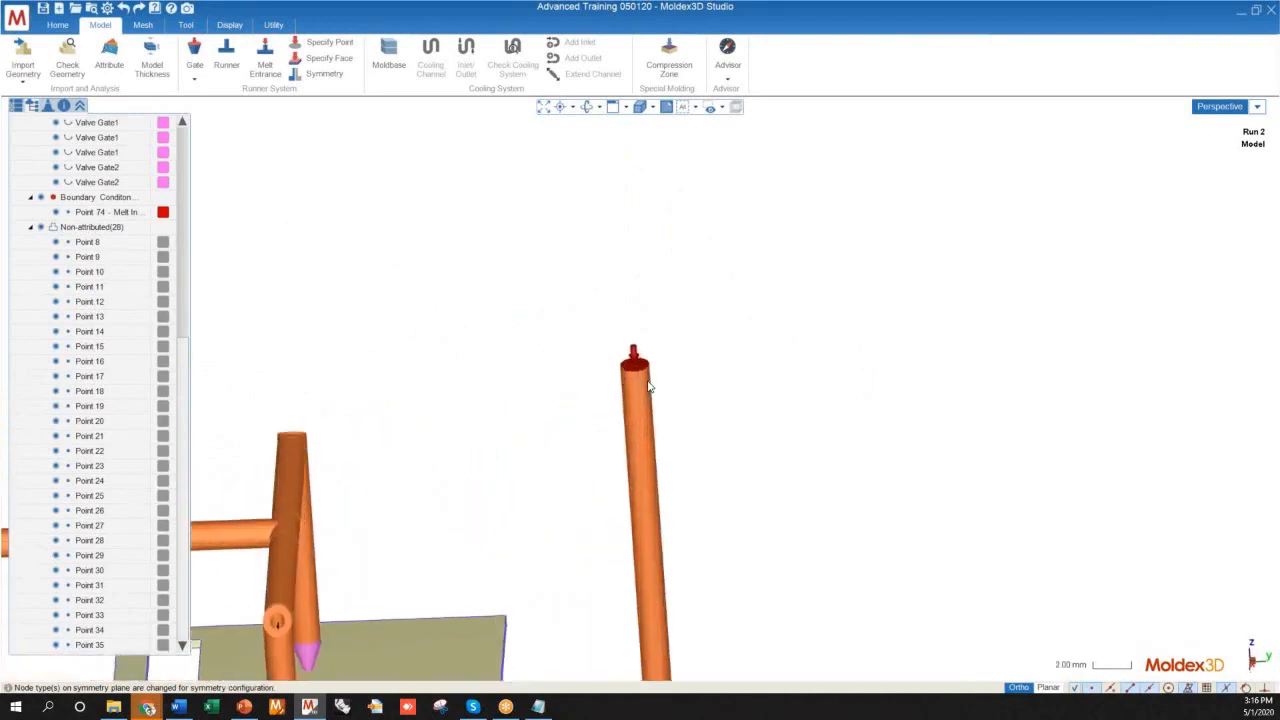
scroll(640, 380, down, 3)
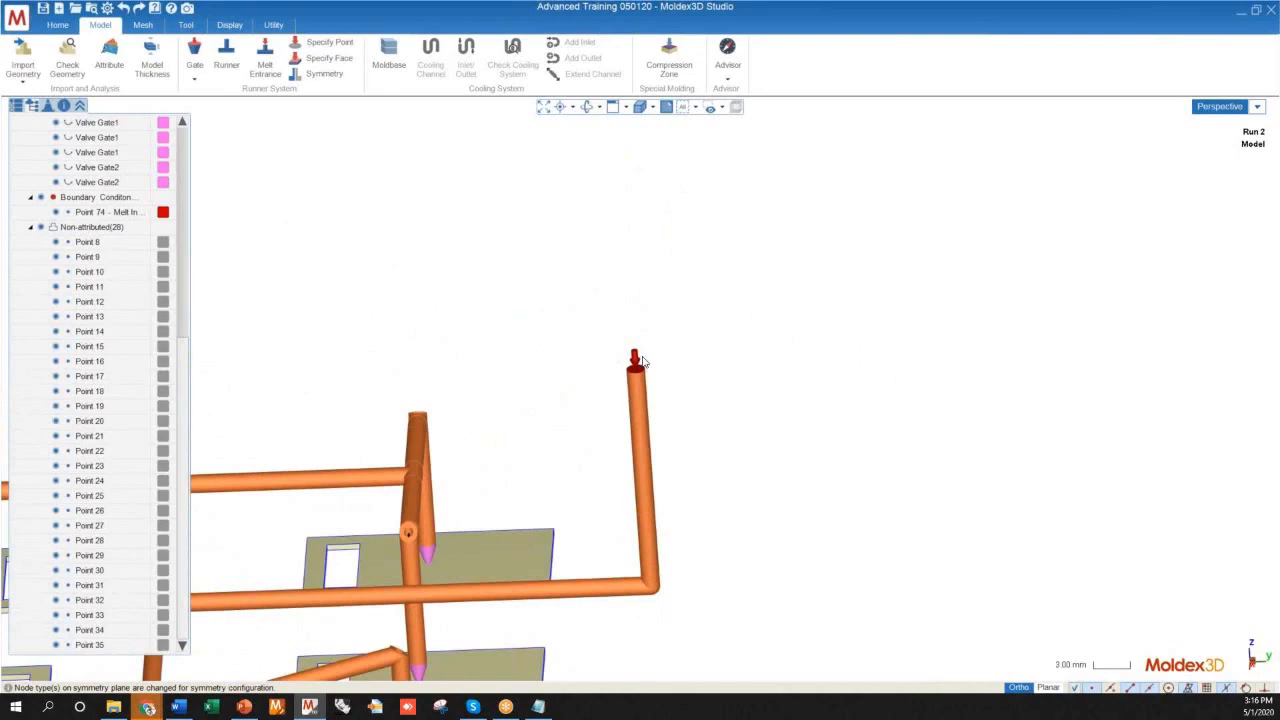
scroll(640, 395, down, 3)
scroll(645, 395, up, 3)
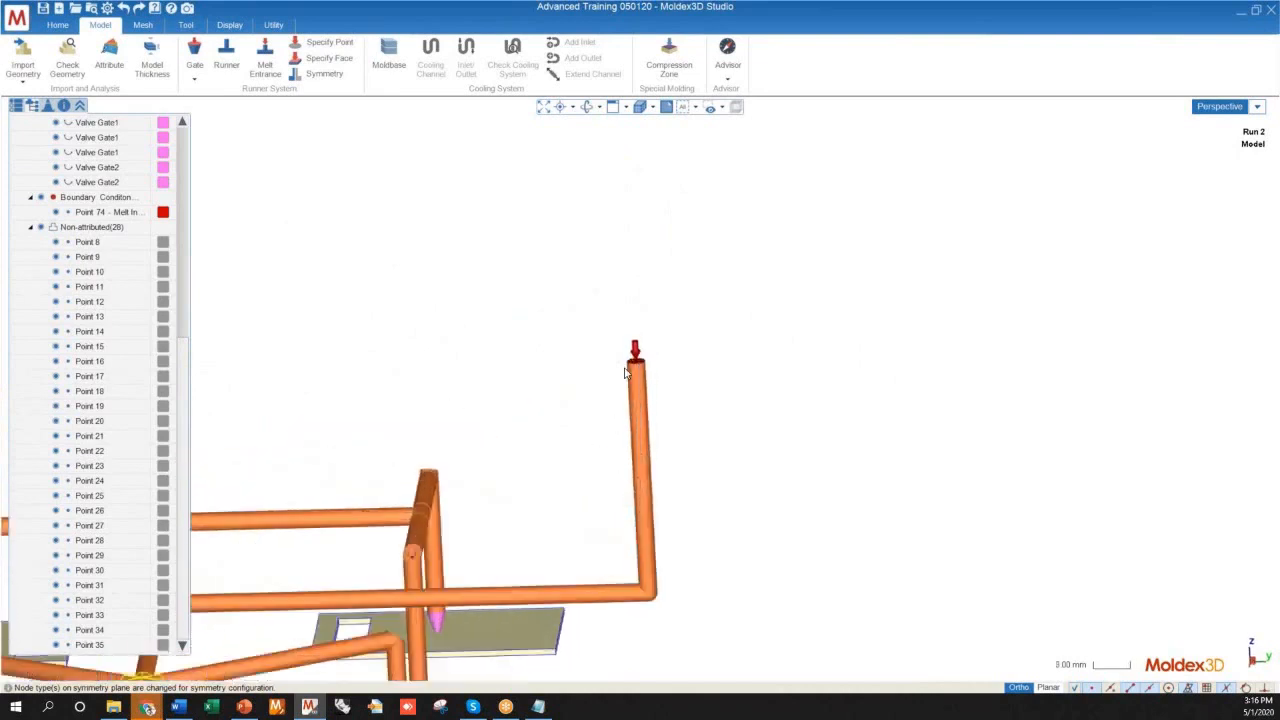
scroll(571, 301, down, 2)
drag(540, 300, 689, 417)
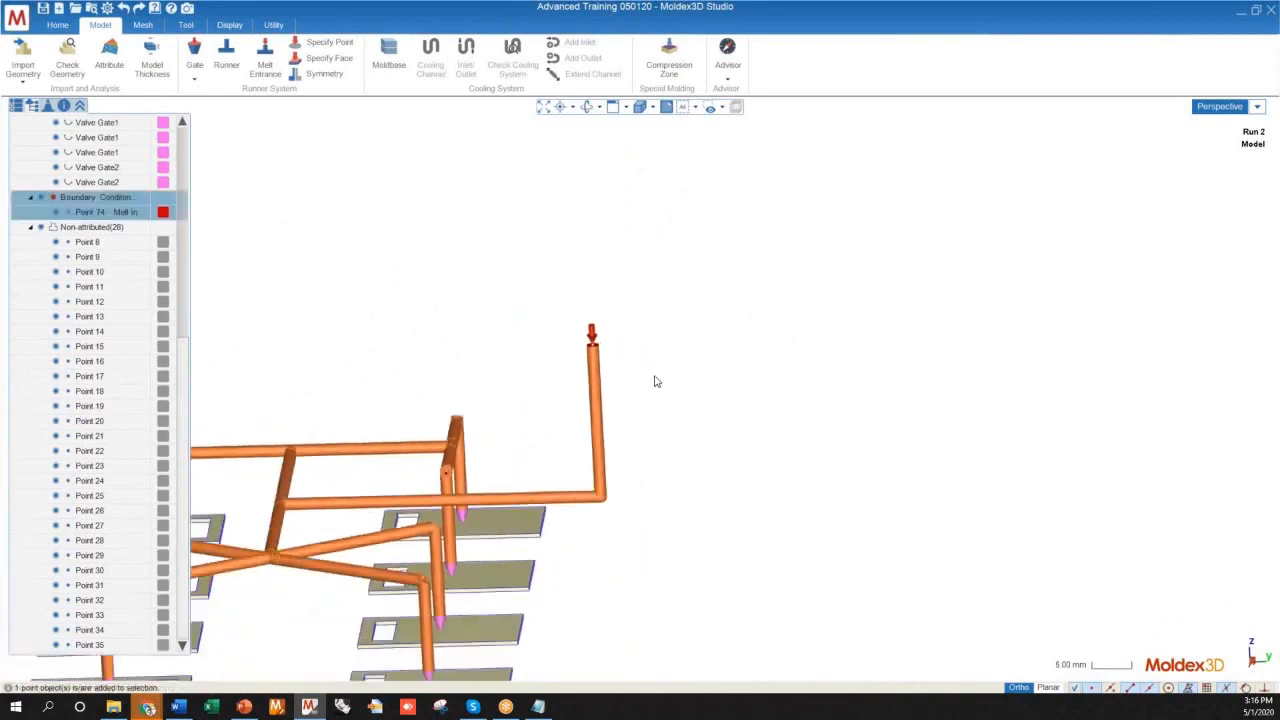
Delete the melt entrance point at the tip of the sprue
key(Delete)
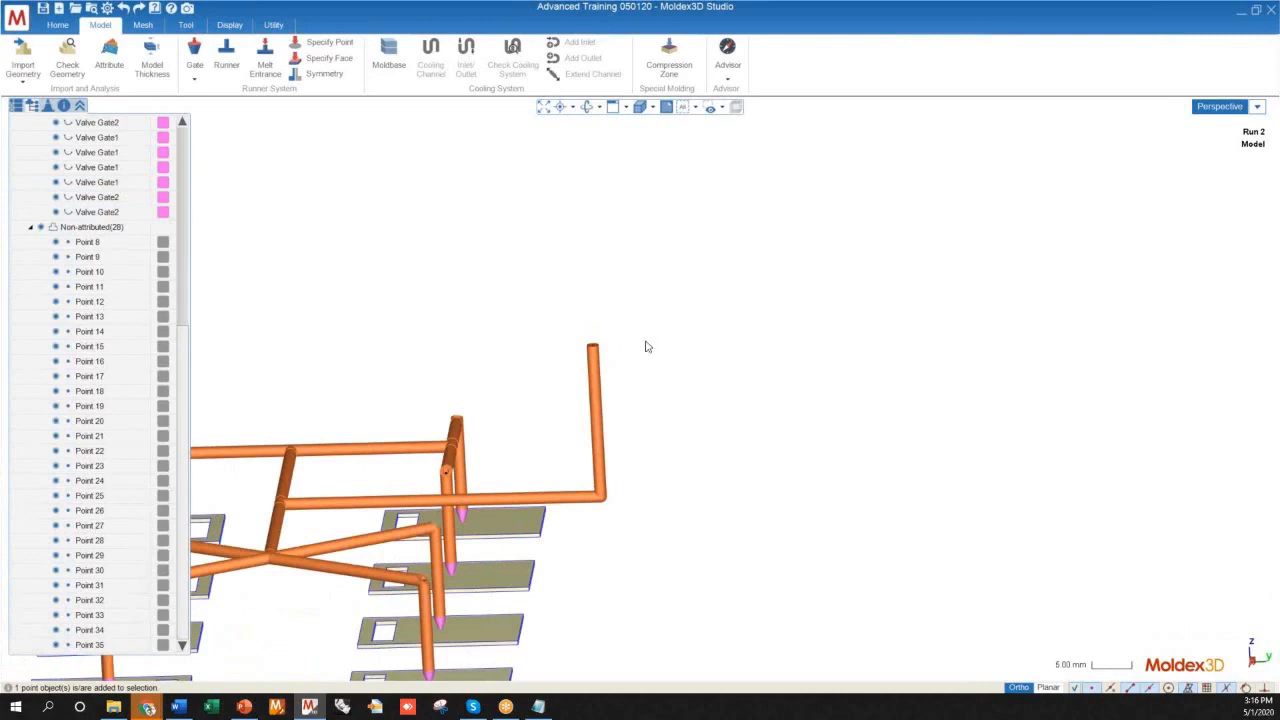
Try to draw a vertical line about 4.2 mm long upward from the sprue tip, using the four-view layout
click(185, 25)
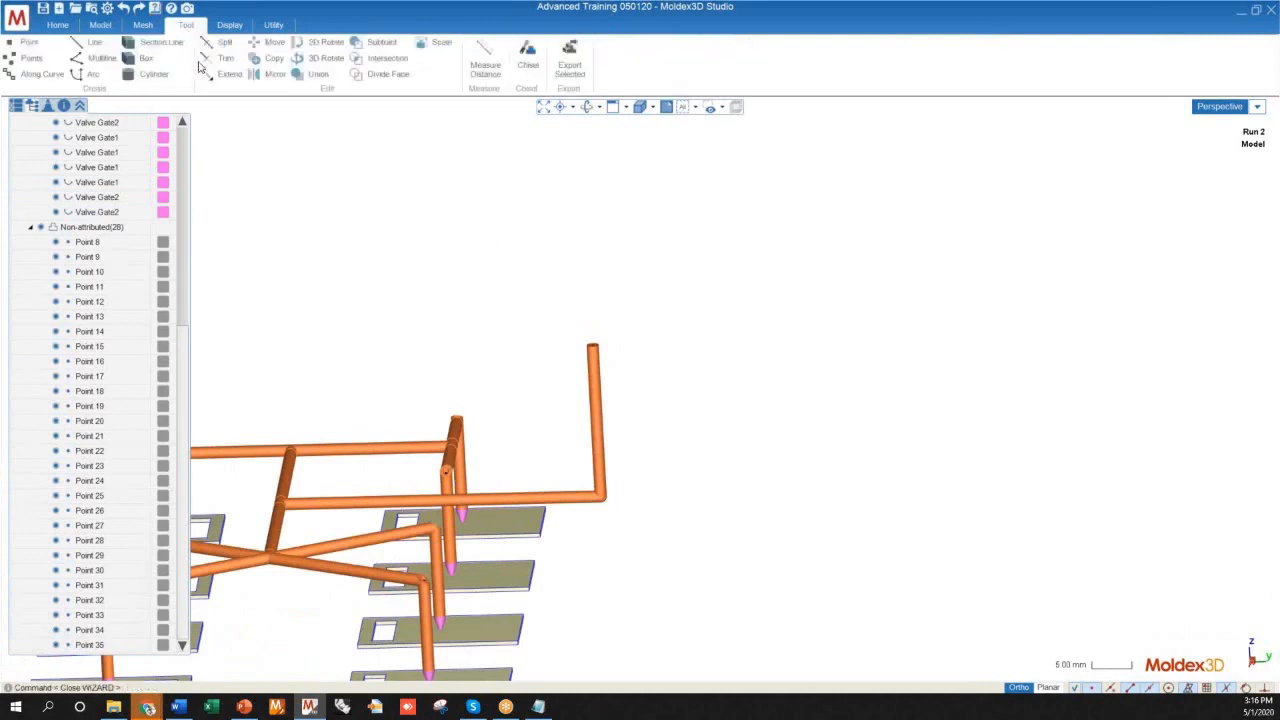
click(89, 47)
scroll(592, 342, up, 2)
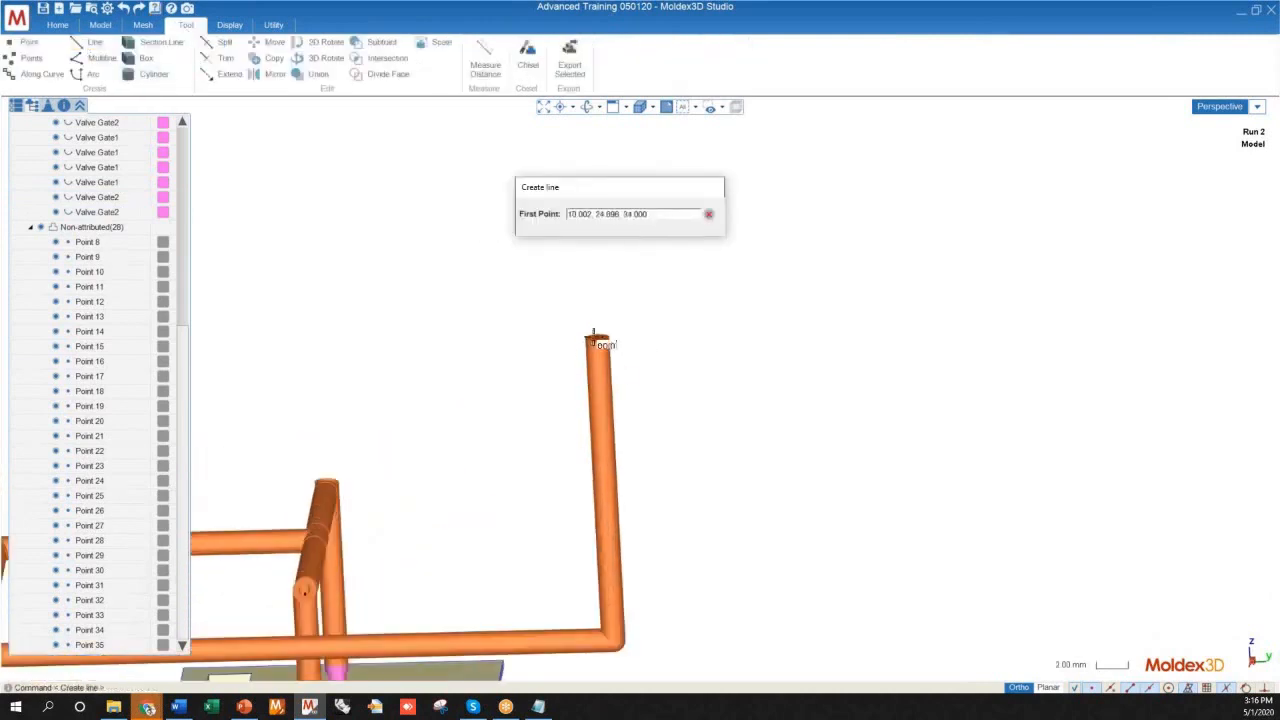
click(593, 337)
scroll(631, 558, down, 4)
scroll(586, 321, up, 2)
scroll(643, 464, down, 1)
mouse_move(641, 390)
middle_down()
mouse_move(674, 435)
mouse_move(634, 391)
middle_up()
scroll(630, 391, up, 1)
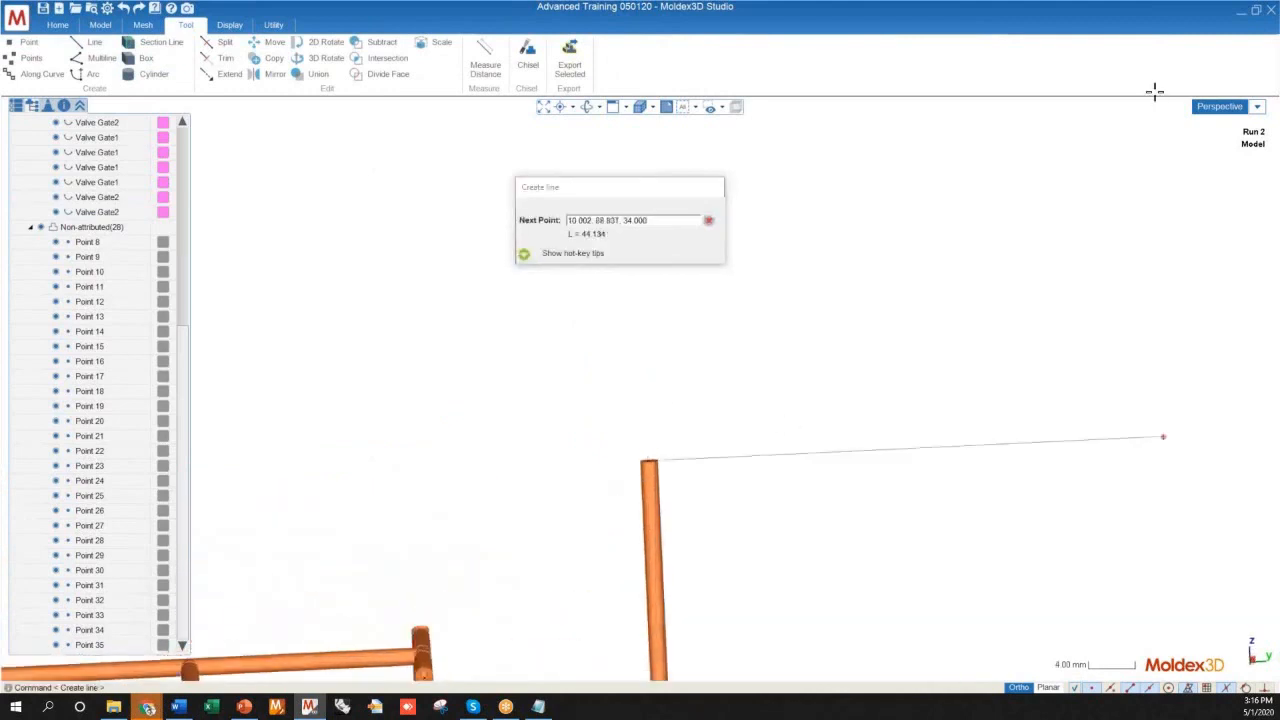
click(1218, 107)
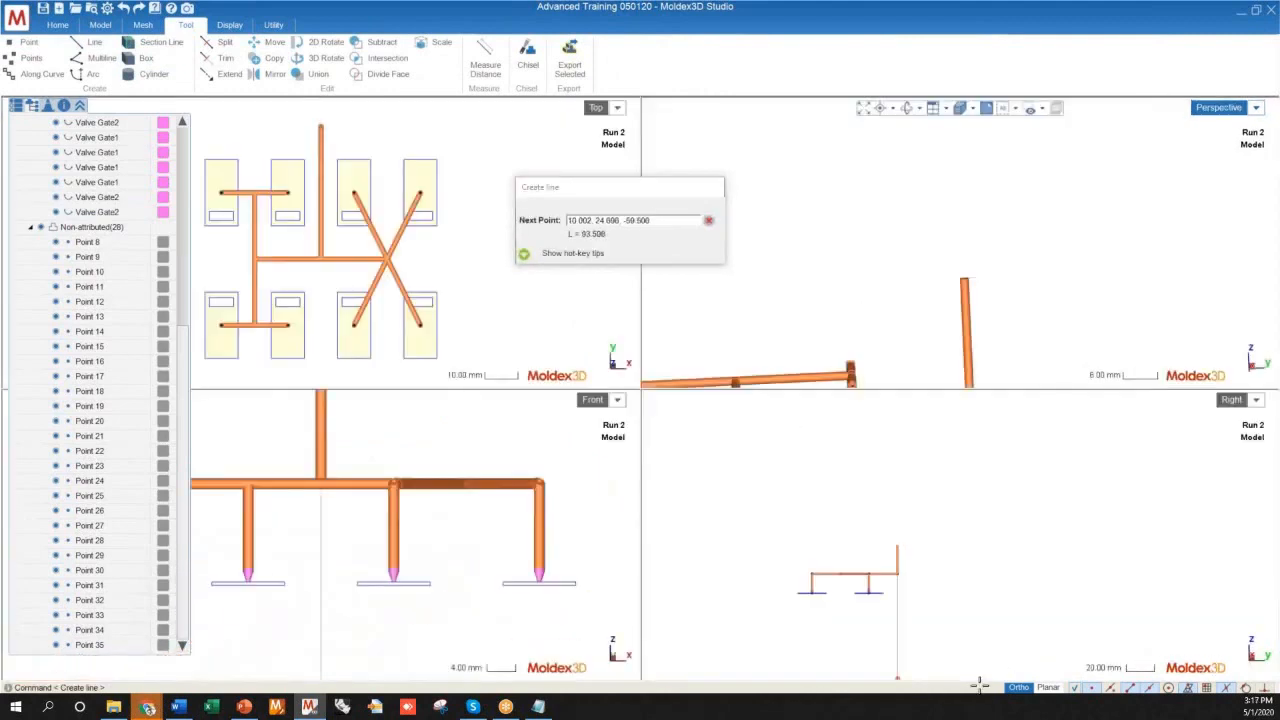
scroll(905, 580, up, 2)
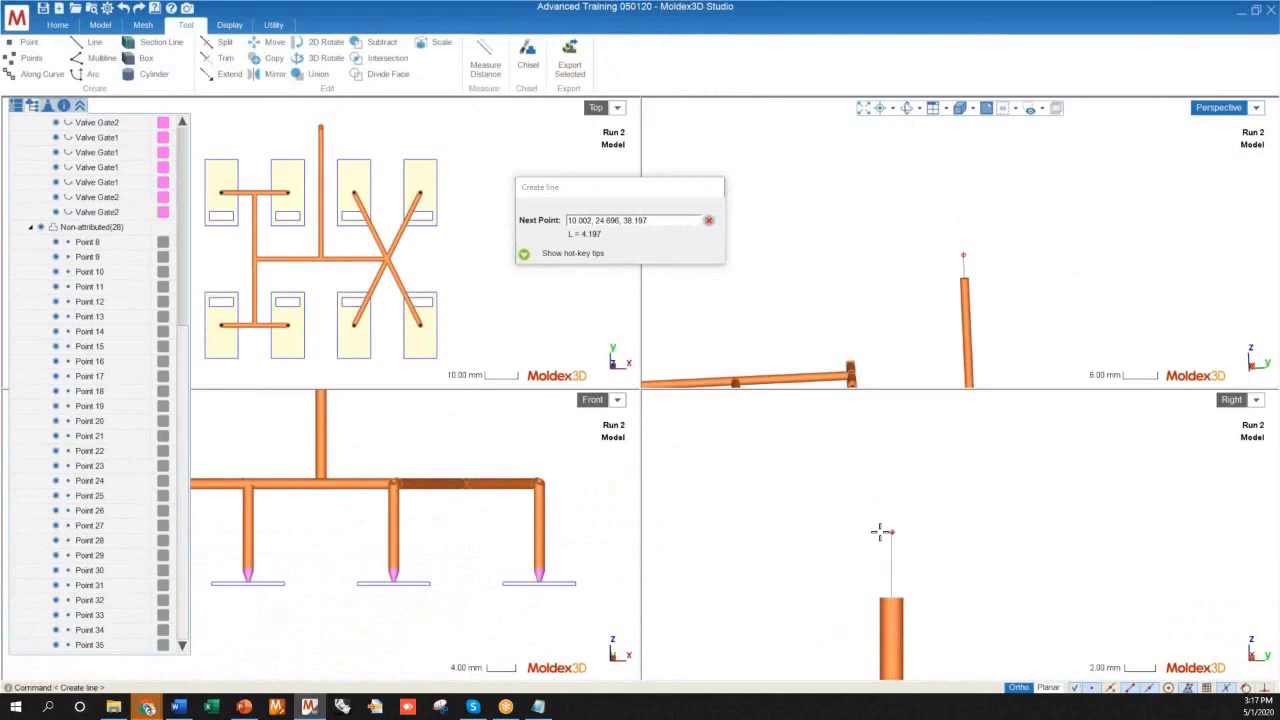
click(880, 532)
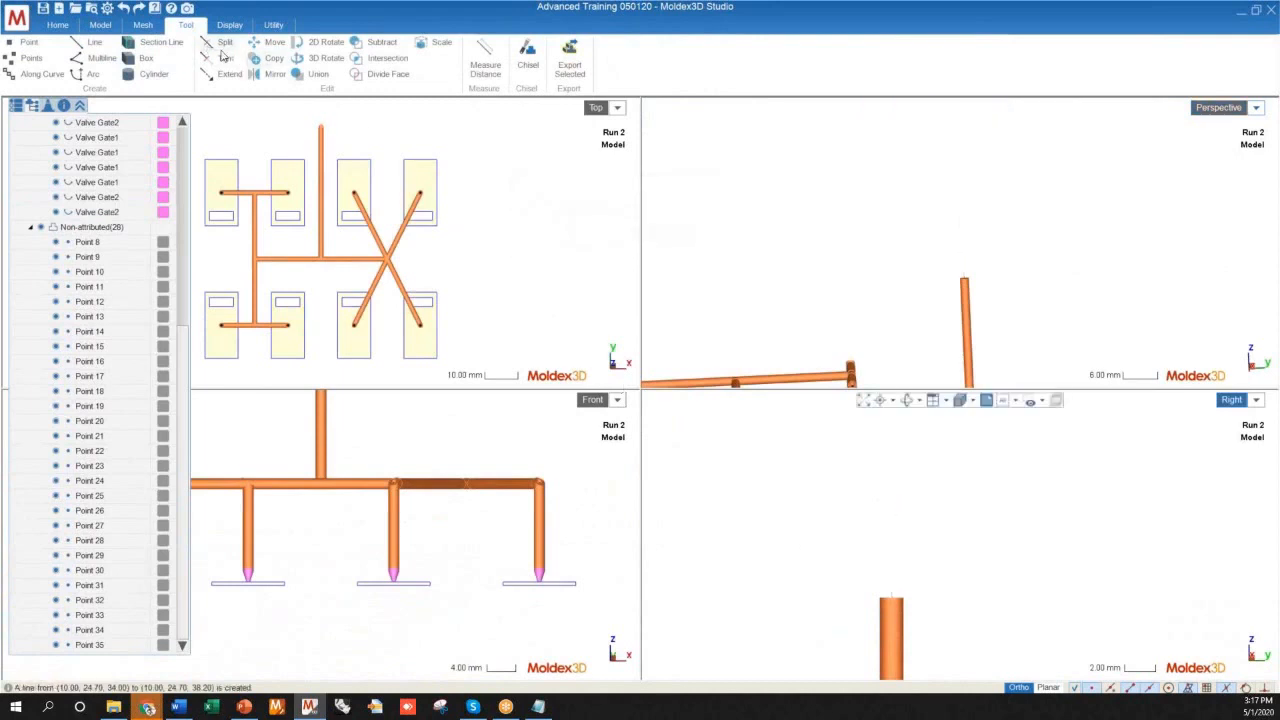
Draw a 5 mm vertical line upward from the centre of the sprue tip
click(892, 599)
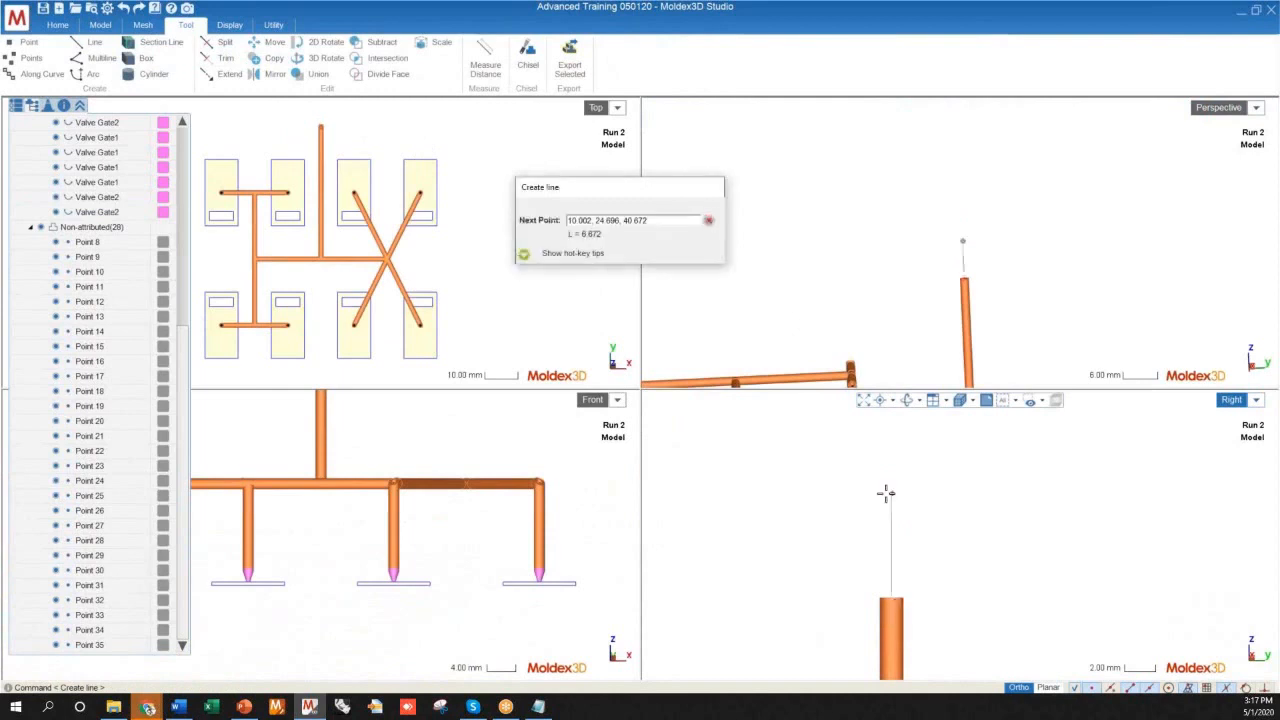
text(5)
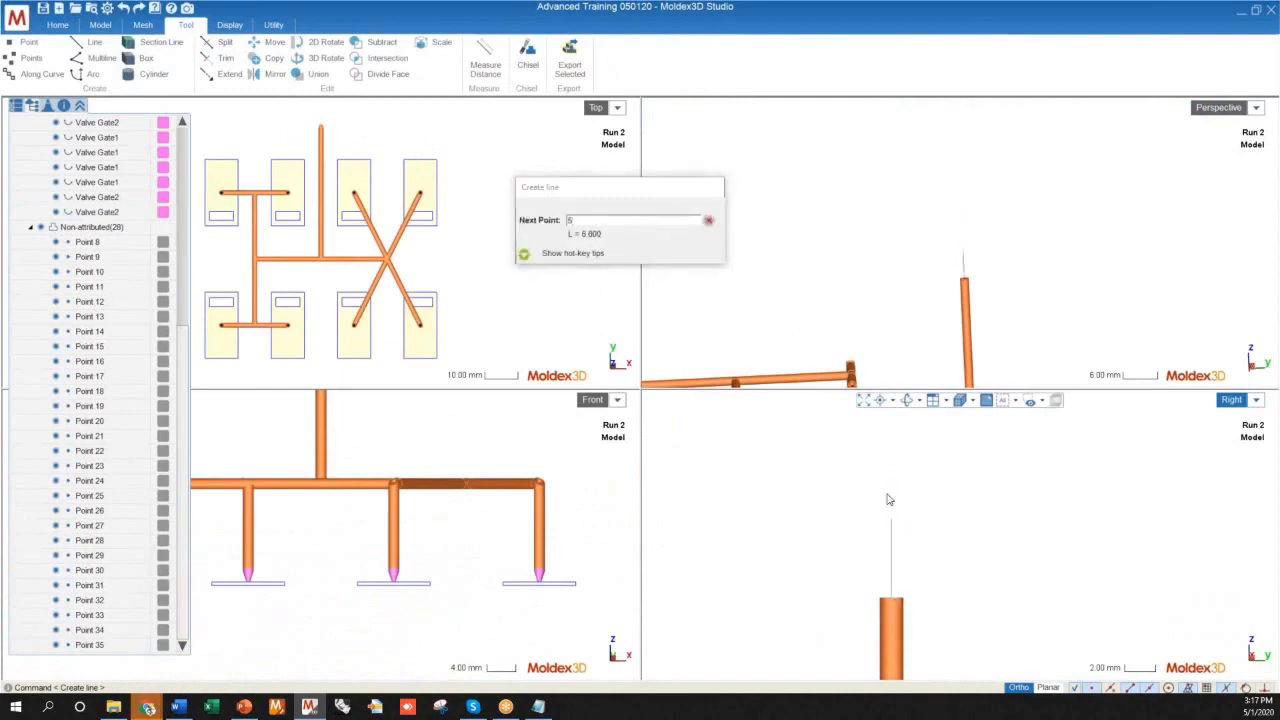
key(Return)
Draw a 10 mm vertical line upward from the end of the 5 mm line and return to the single perspective view
right_click(895, 525)
click(891, 522)
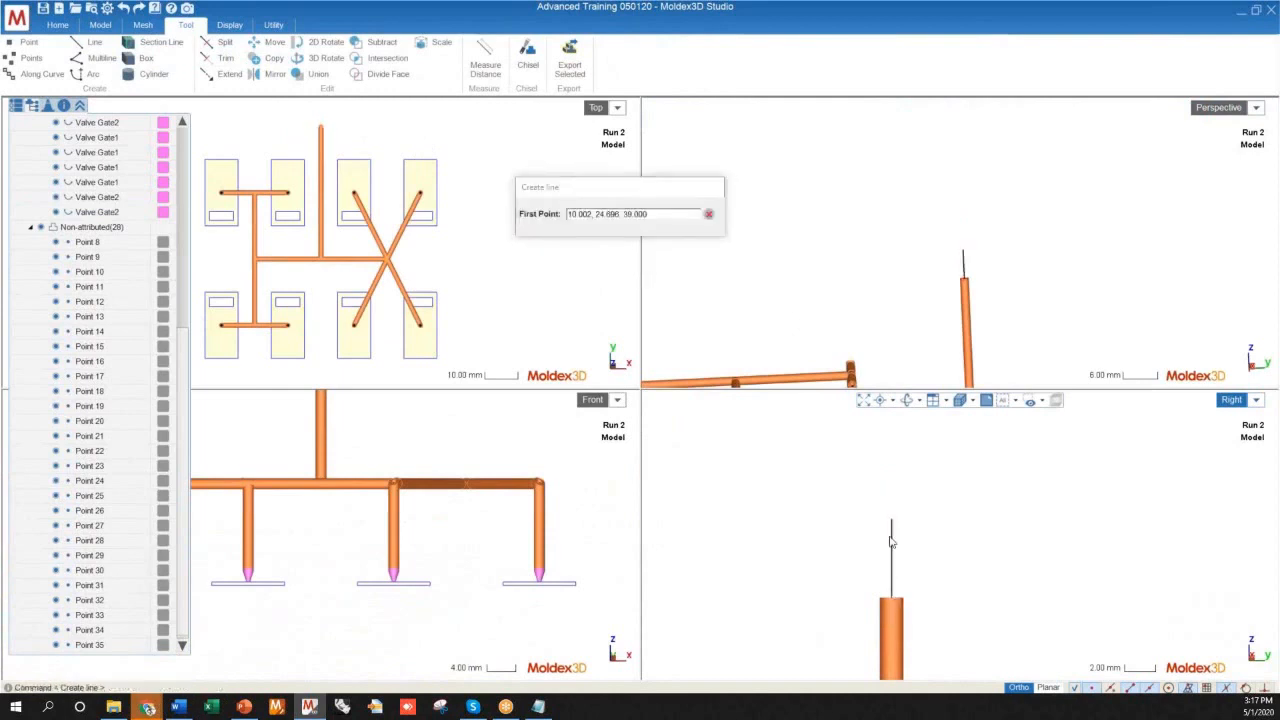
scroll(872, 648, down, 5)
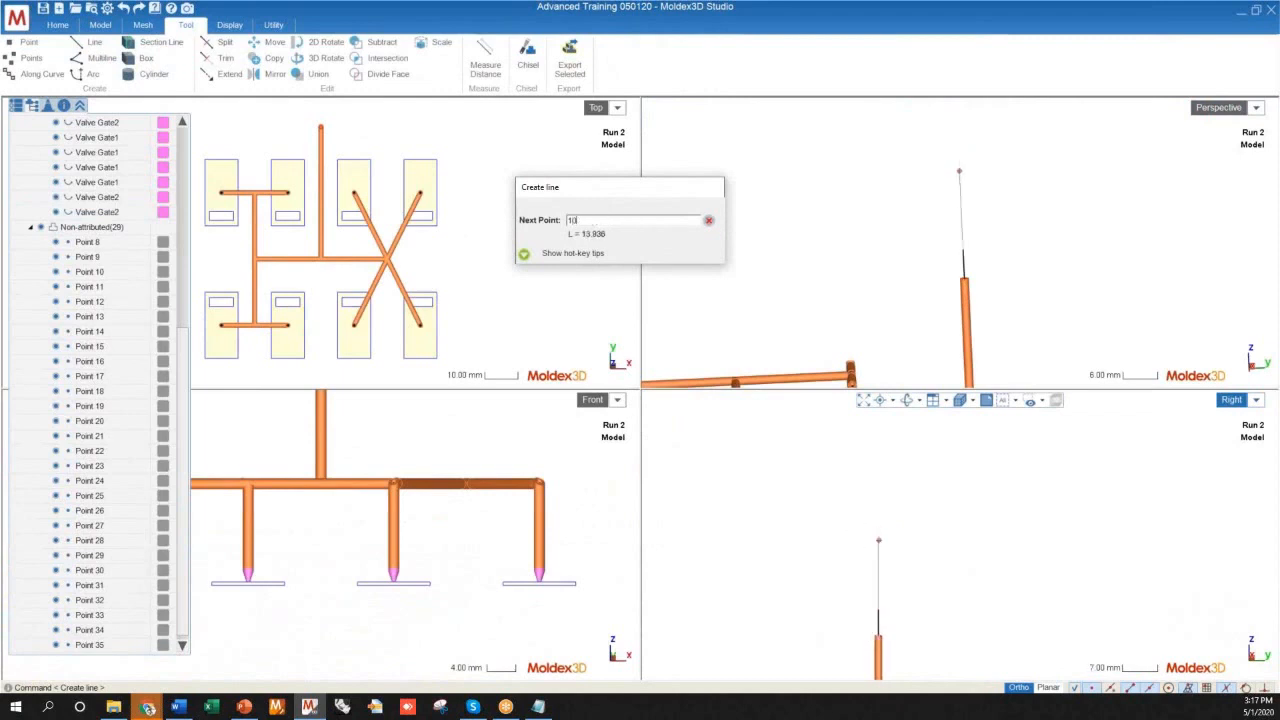
key(Return)
scroll(760, 477, down, 4)
middle_drag(809, 517, 910, 522)
double_click(1219, 112)
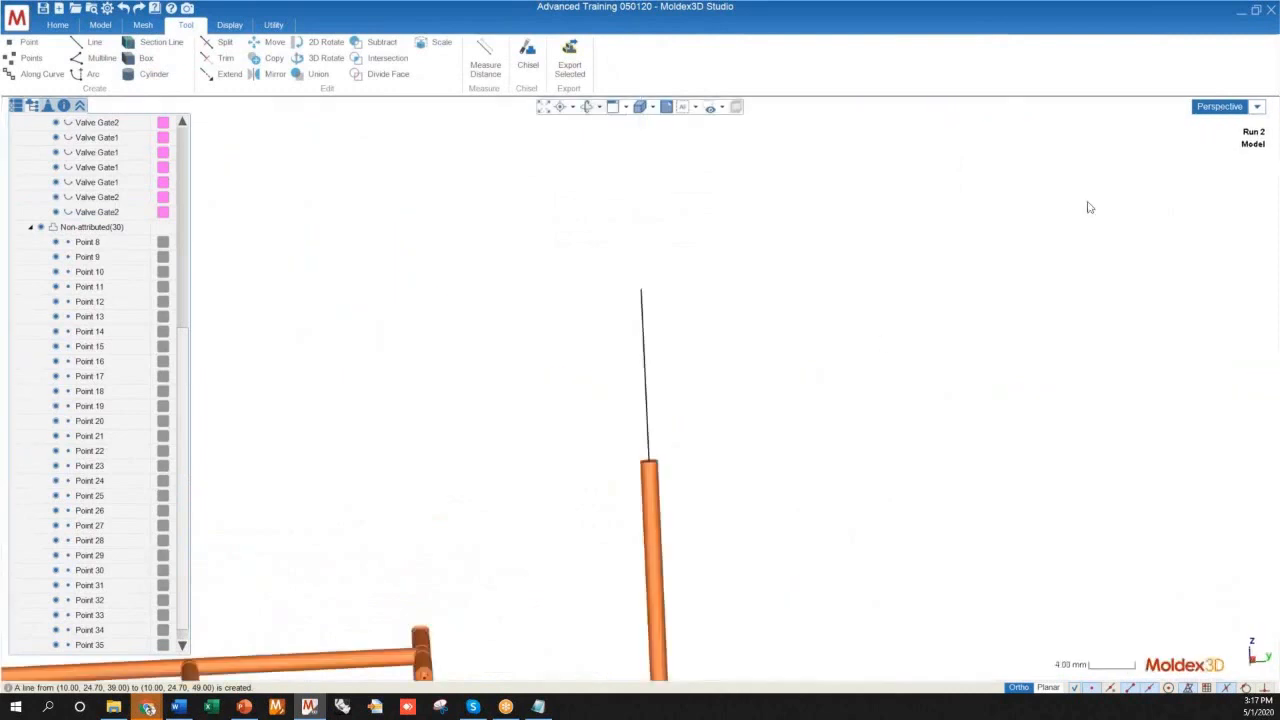
Assign the Hot Runner attribute to the 5 mm line directly above the sprue
scroll(735, 343, down, 4)
middle_drag(669, 374, 725, 362)
scroll(712, 392, up, 4)
double_click(710, 428)
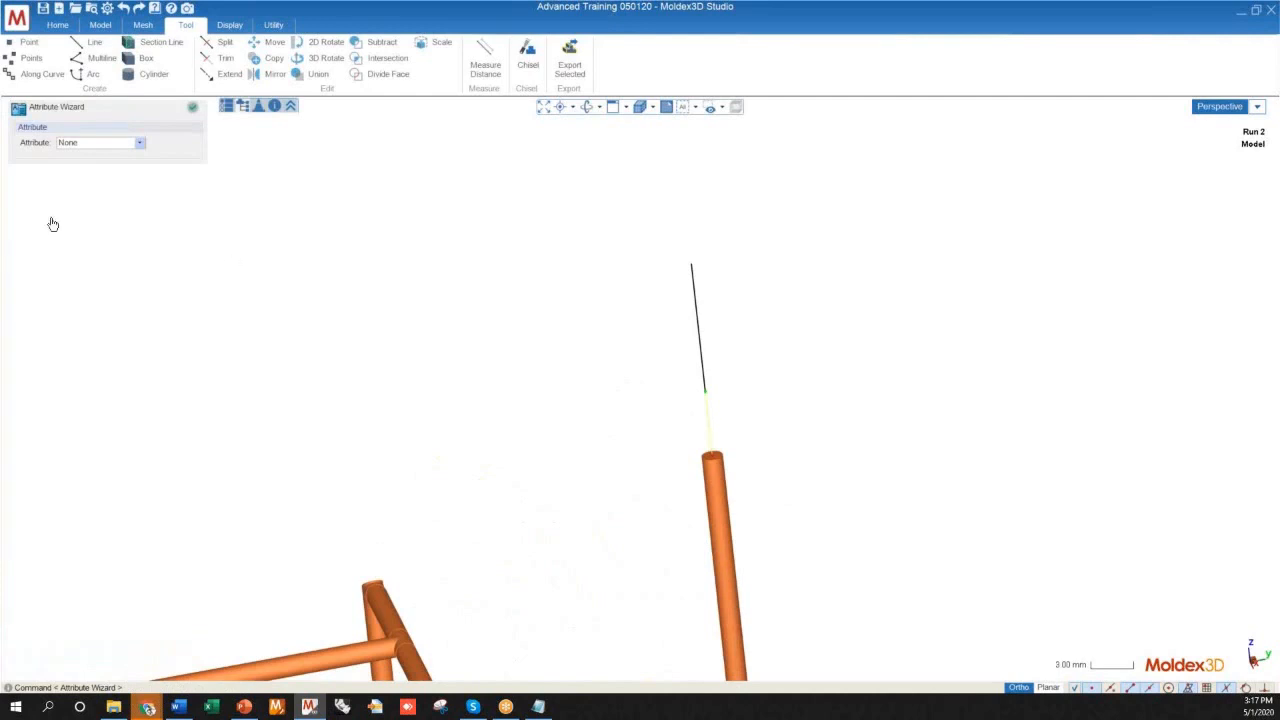
click(93, 142)
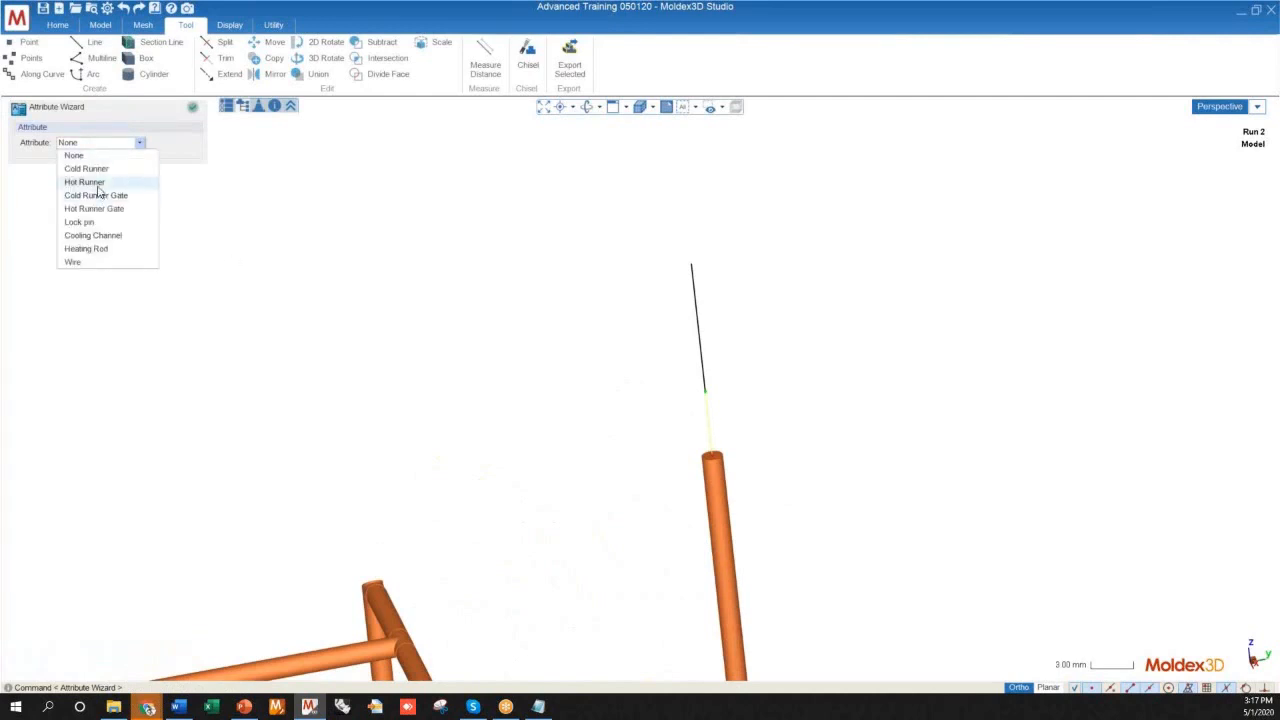
click(90, 178)
middle_drag(503, 474, 534, 446)
scroll(720, 370, up, 6)
mouse_move(531, 449)
middle_down()
mouse_move(806, 440)
mouse_move(571, 328)
middle_up()
scroll(571, 328, down, 3)
middle_drag(750, 409, 686, 421)
scroll(669, 357, up, 5)
Taper the 5 mm segment by setting the diameter at its upper end to 1 mm
drag(128, 215, 88, 219)
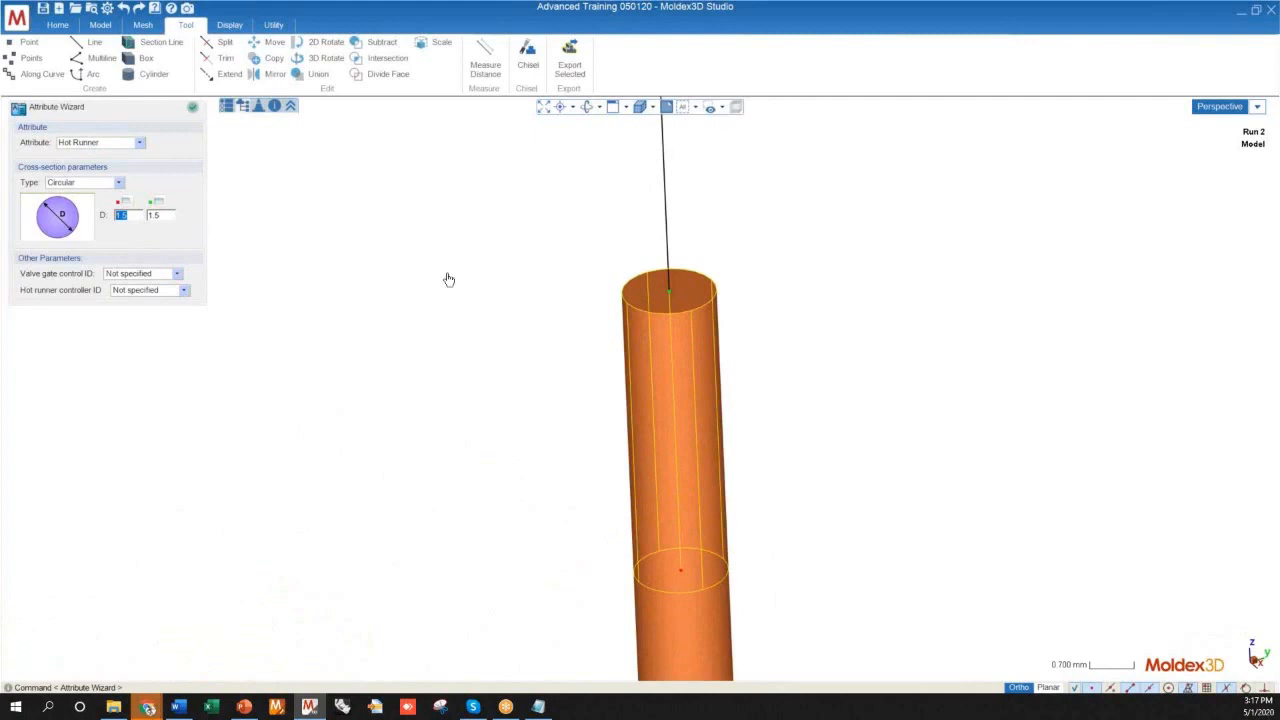
scroll(734, 437, down, 3)
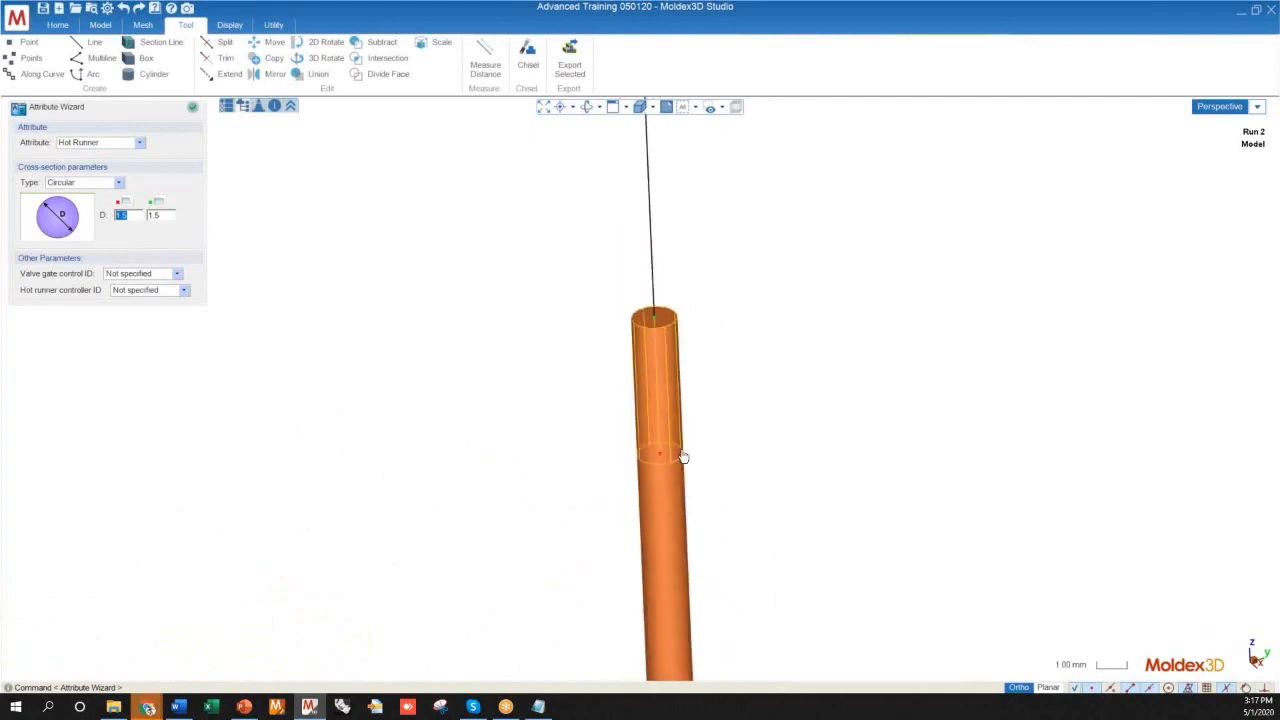
scroll(686, 423, down, 5)
middle_drag(566, 325, 690, 420)
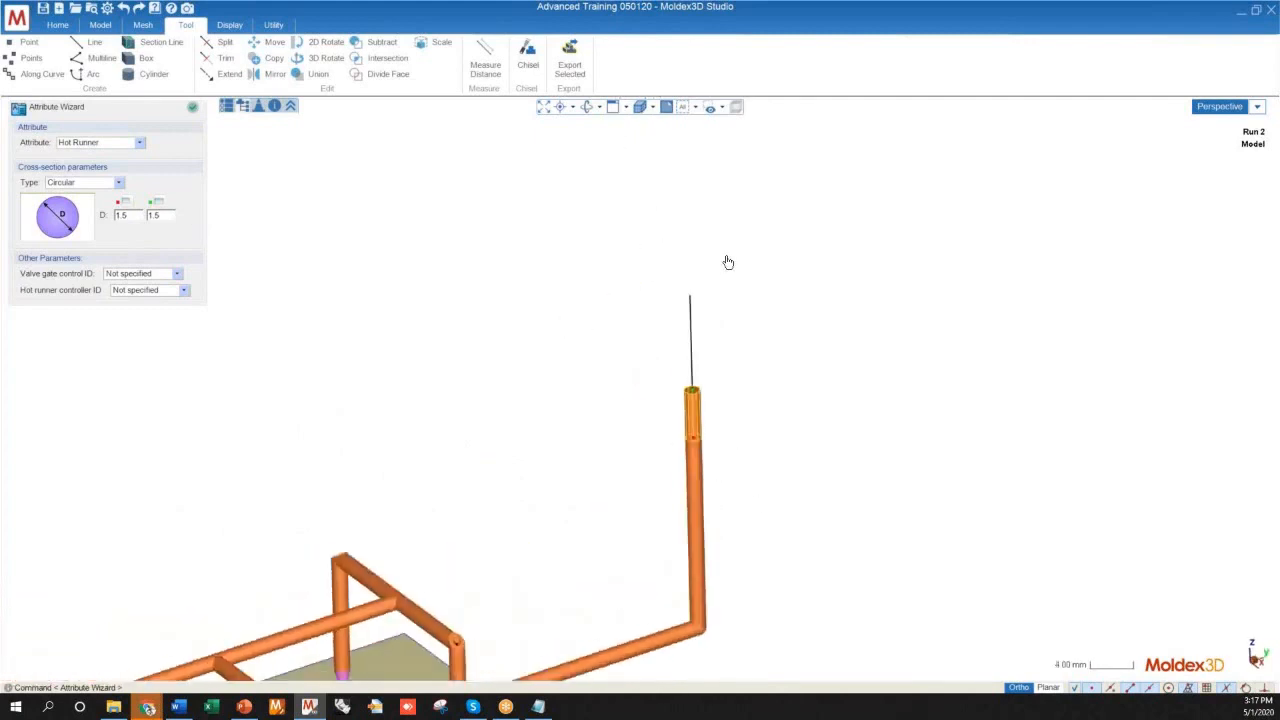
scroll(728, 260, down, 2)
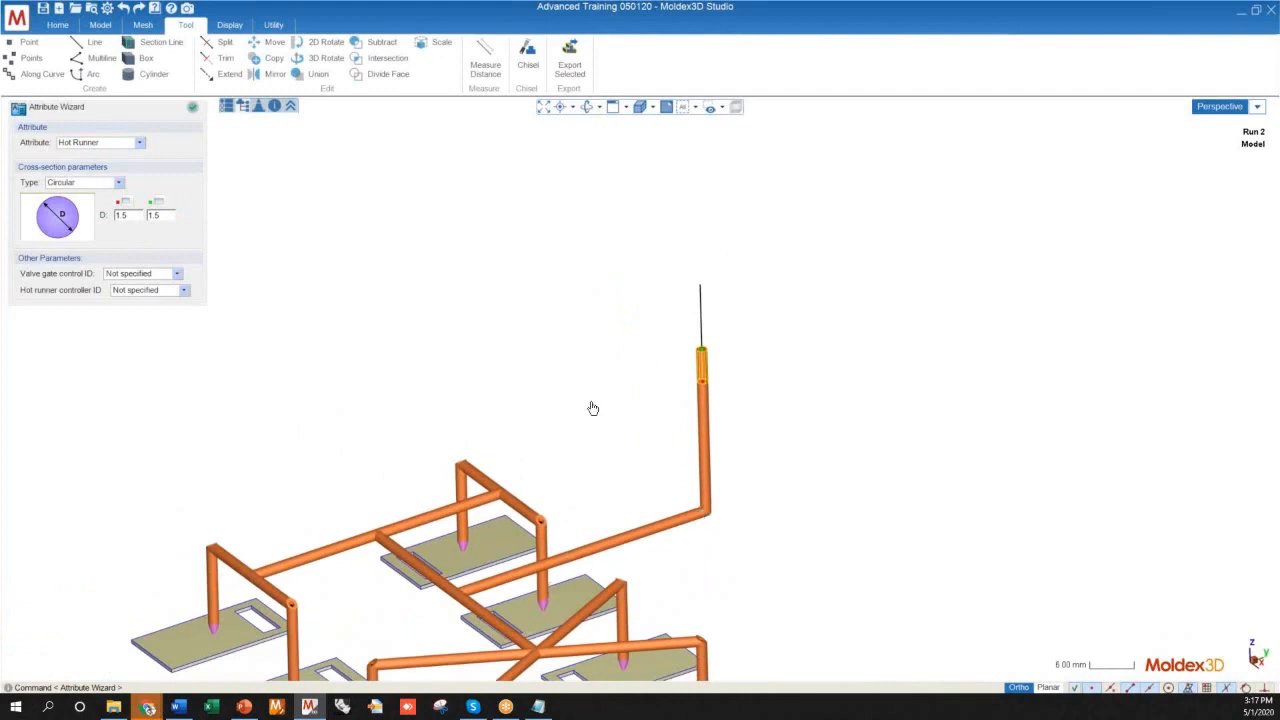
mouse_move(614, 437)
middle_down()
mouse_move(643, 457)
mouse_move(610, 428)
mouse_move(623, 465)
middle_up()
scroll(650, 480, down, 3)
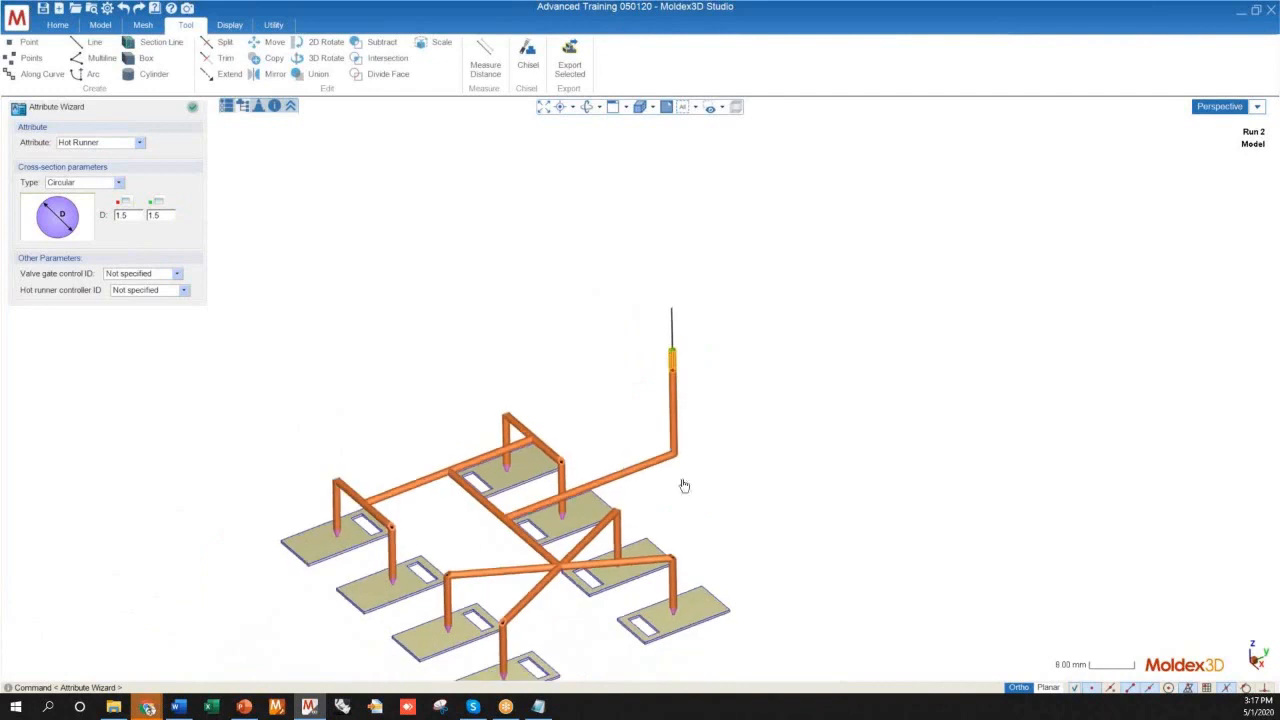
scroll(705, 404, up, 3)
scroll(673, 337, up, 8)
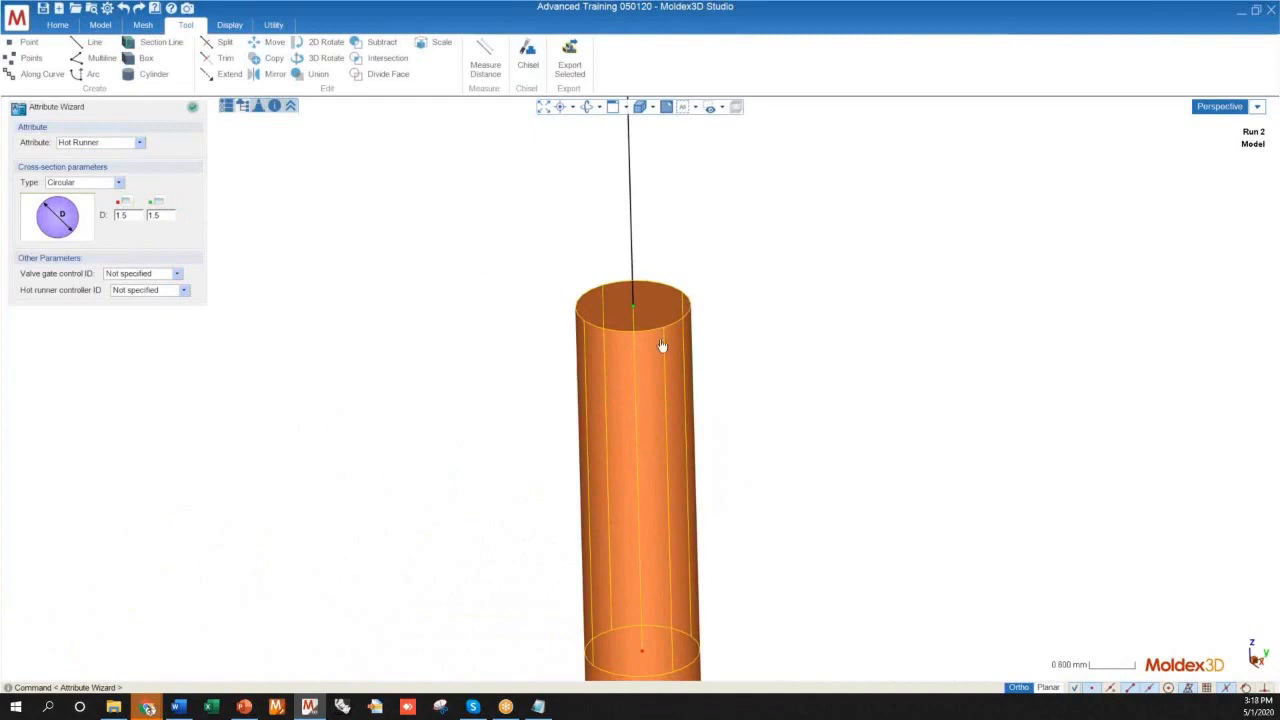
scroll(677, 313, down, 6)
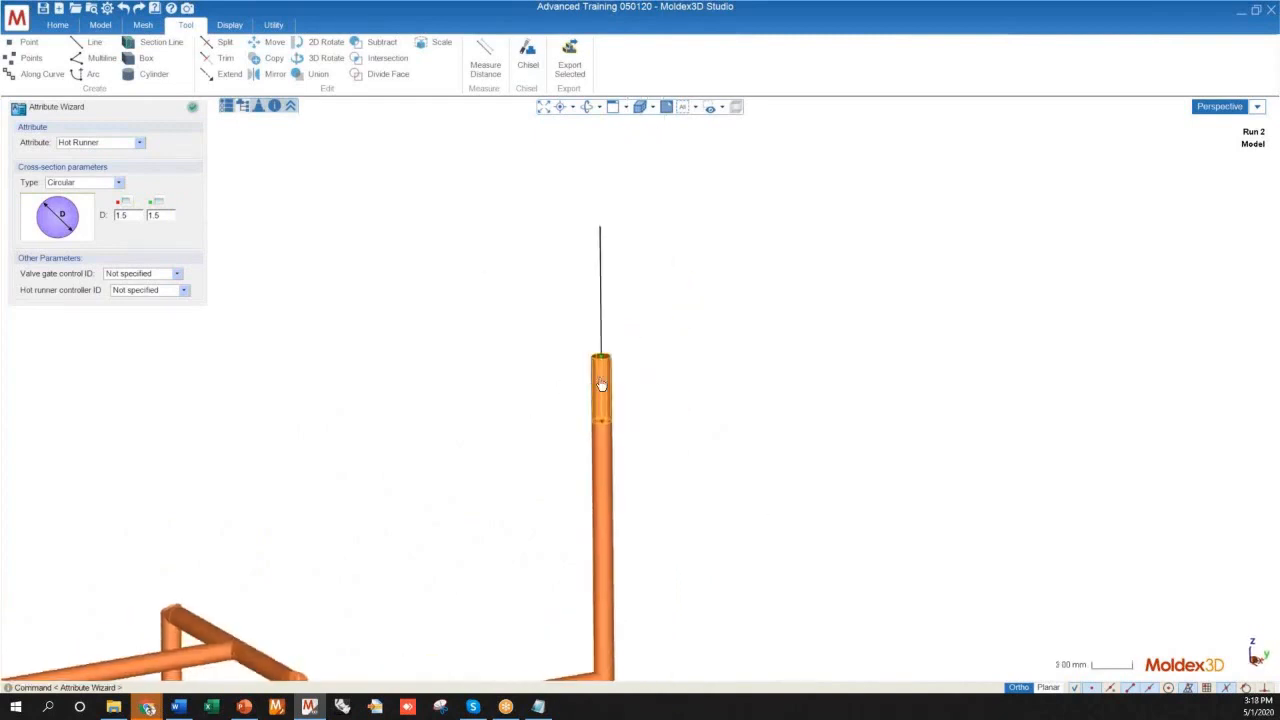
scroll(593, 349, up, 3)
scroll(593, 349, up, 2)
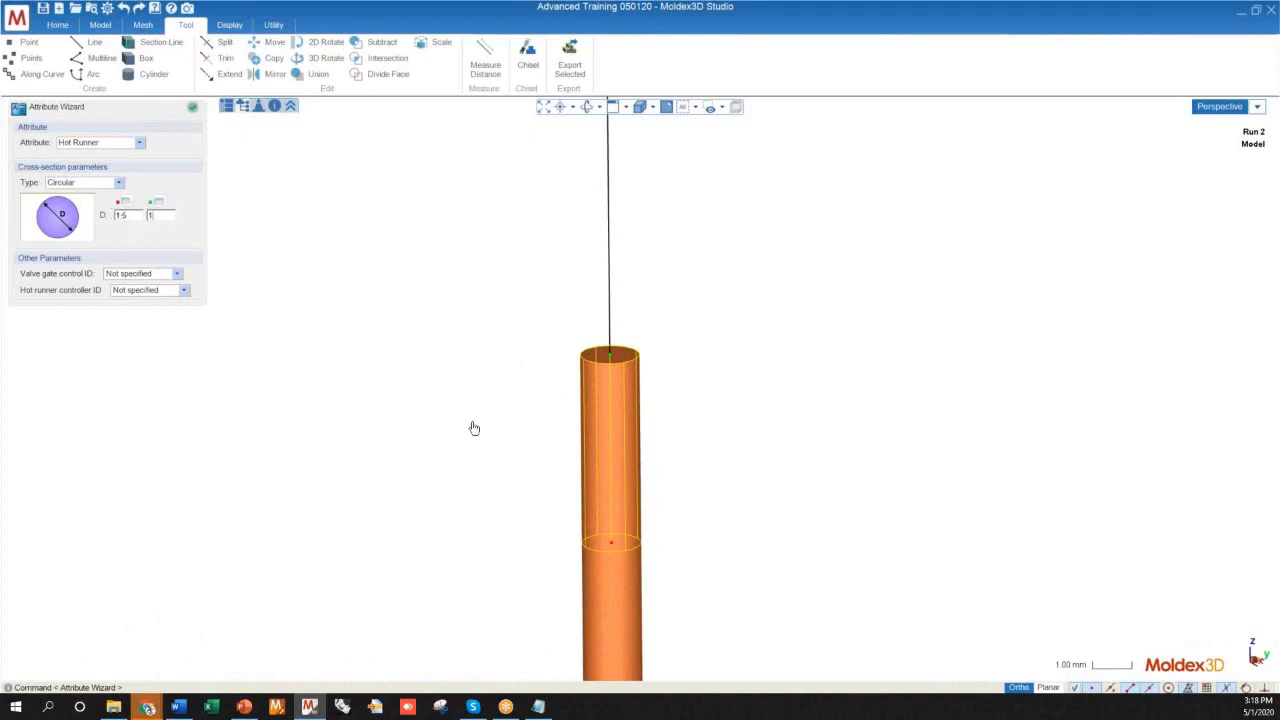
Make the 10 mm line a circular Hot Runner with a diameter of 1 mm at its lower end and 2 mm at its upper end
click(587, 323)
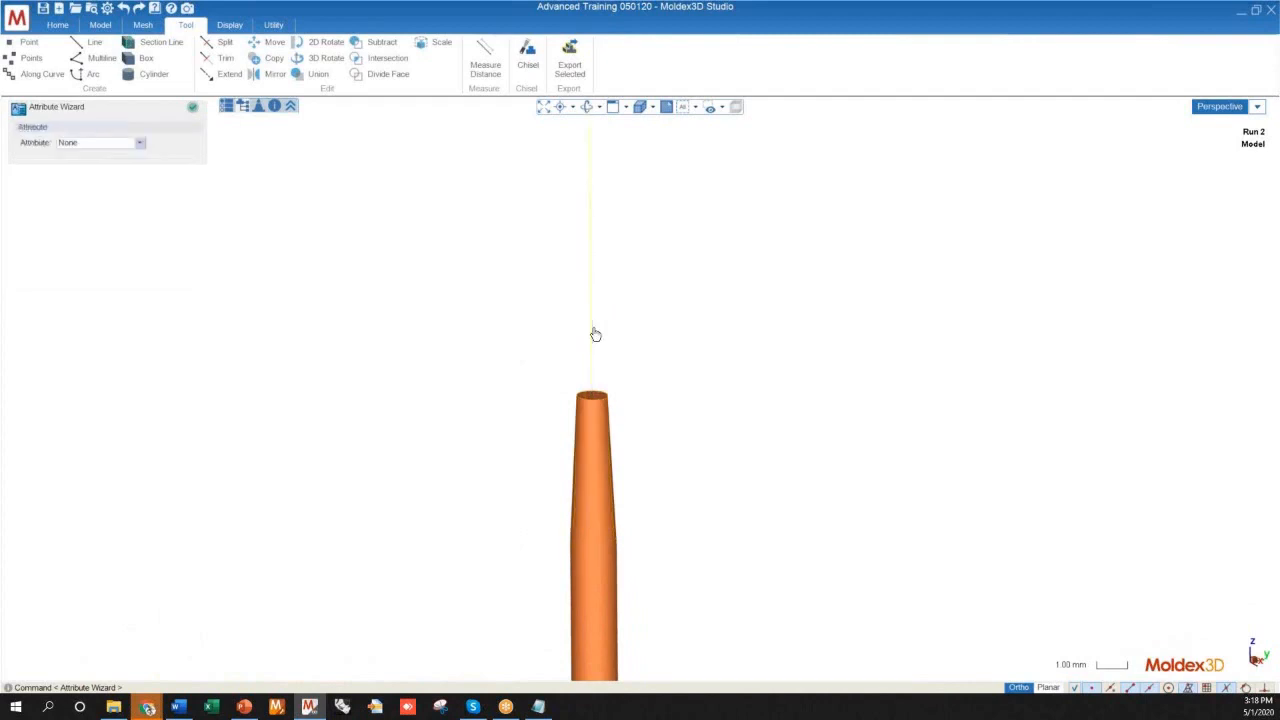
click(125, 143)
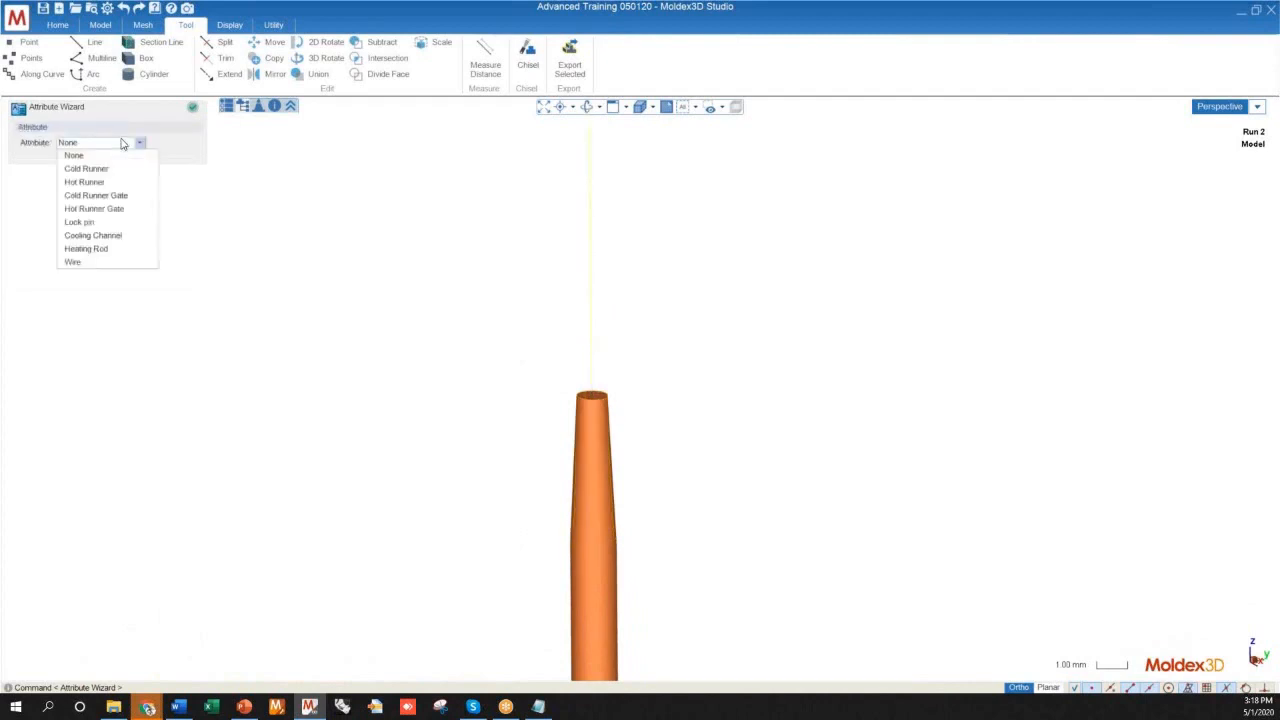
click(86, 184)
click(153, 215)
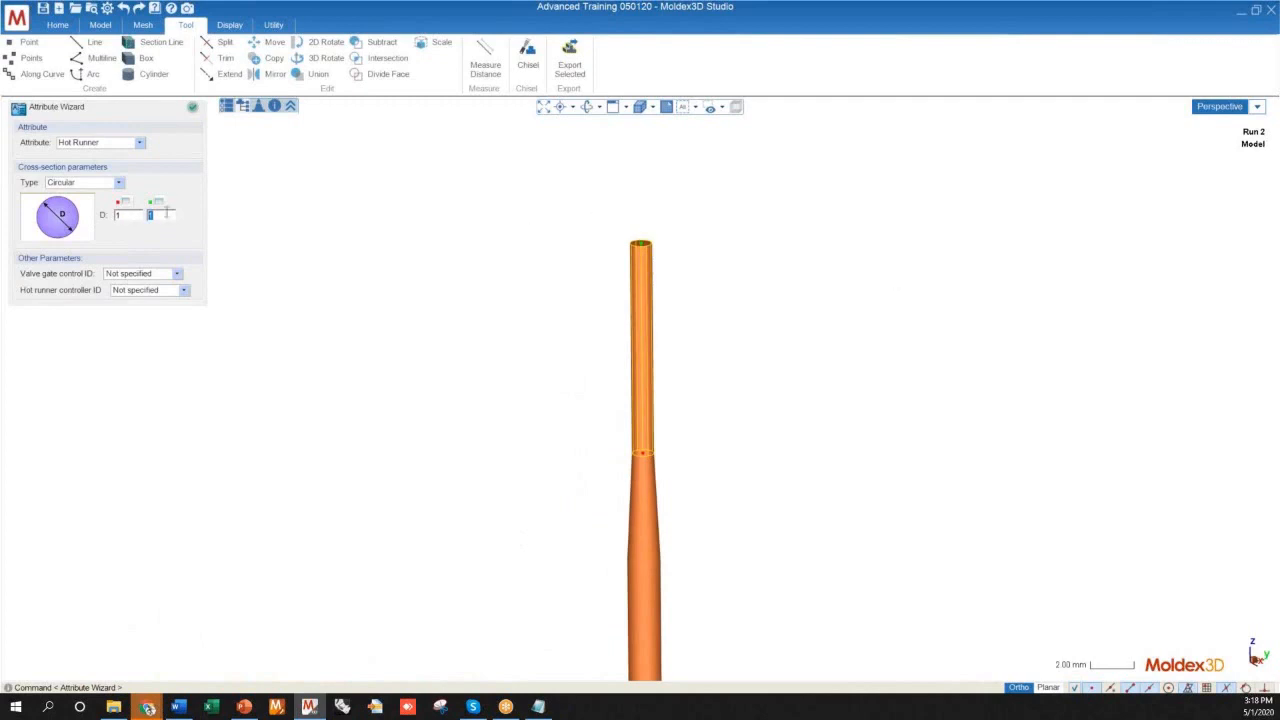
key(Return)
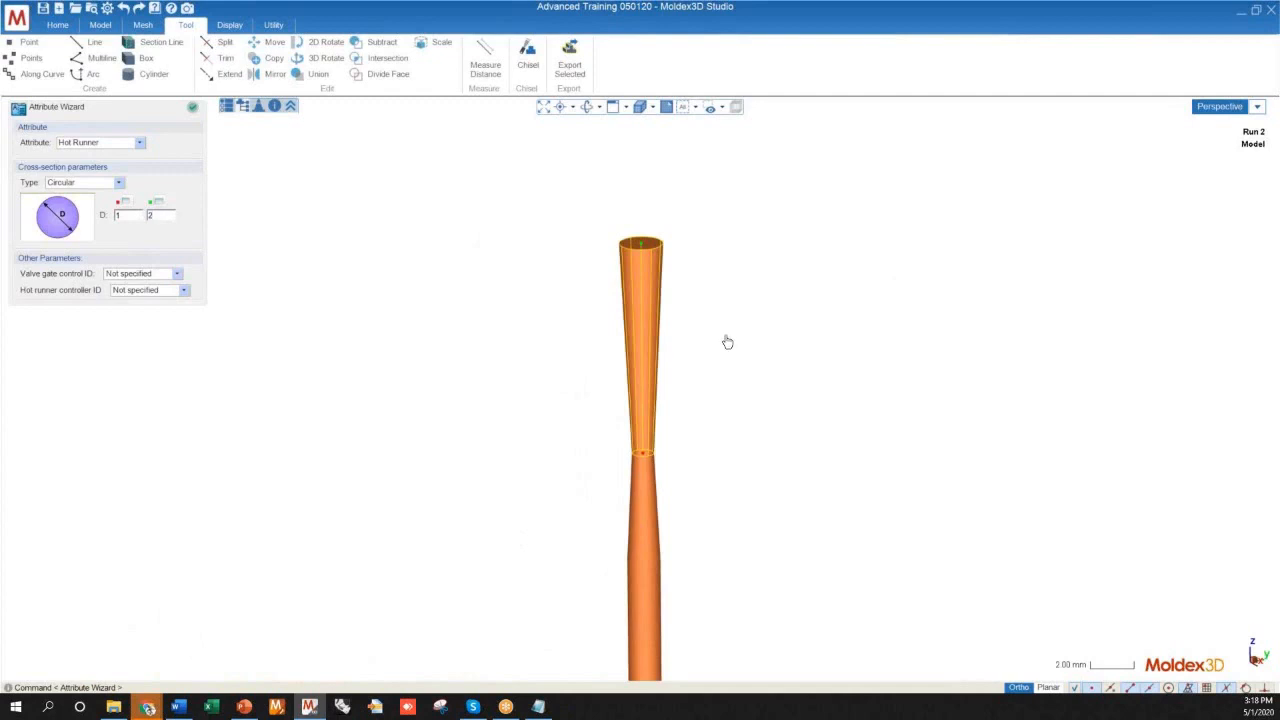
Inspect the two tapered segments above the sprue and finish the attribute assignment
scroll(763, 351, down, 4)
scroll(601, 265, down, 3)
right_drag(605, 343, 634, 307)
scroll(634, 308, up, 3)
scroll(636, 333, up, 3)
click(621, 365)
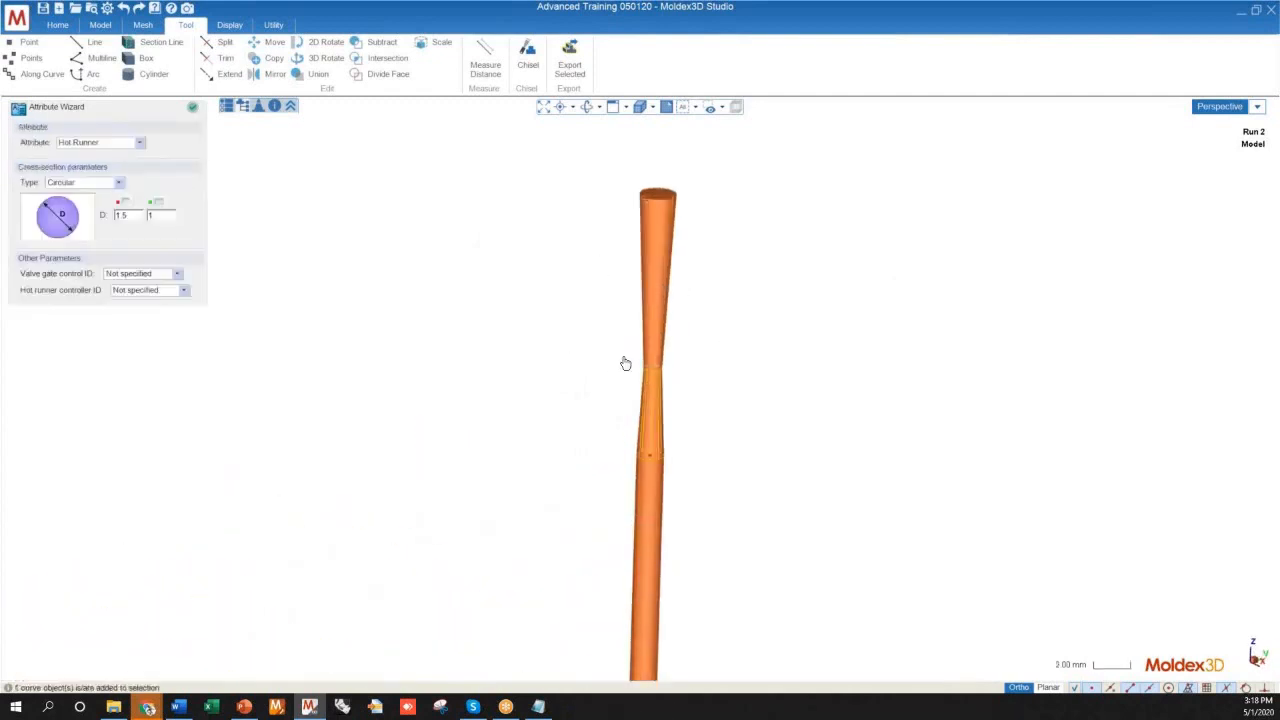
drag(621, 368, 543, 306)
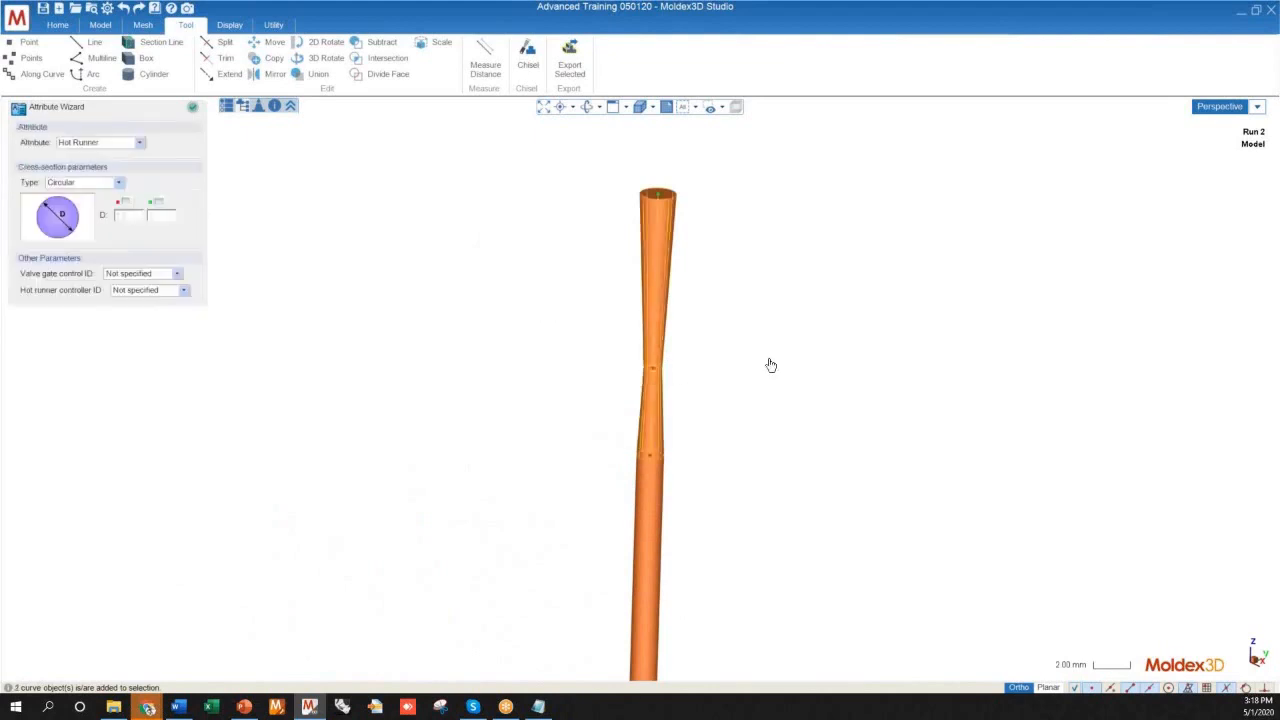
scroll(838, 344, down, 3)
right_drag(600, 328, 552, 338)
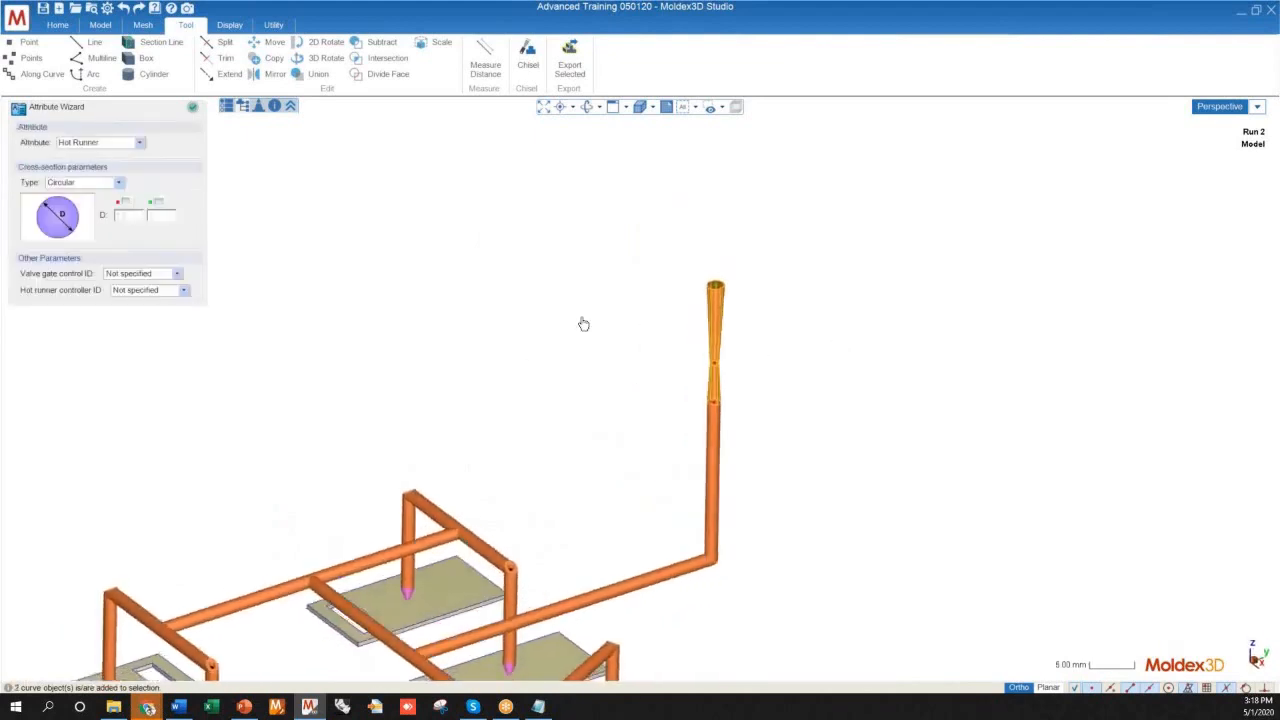
click(583, 323)
click(196, 108)
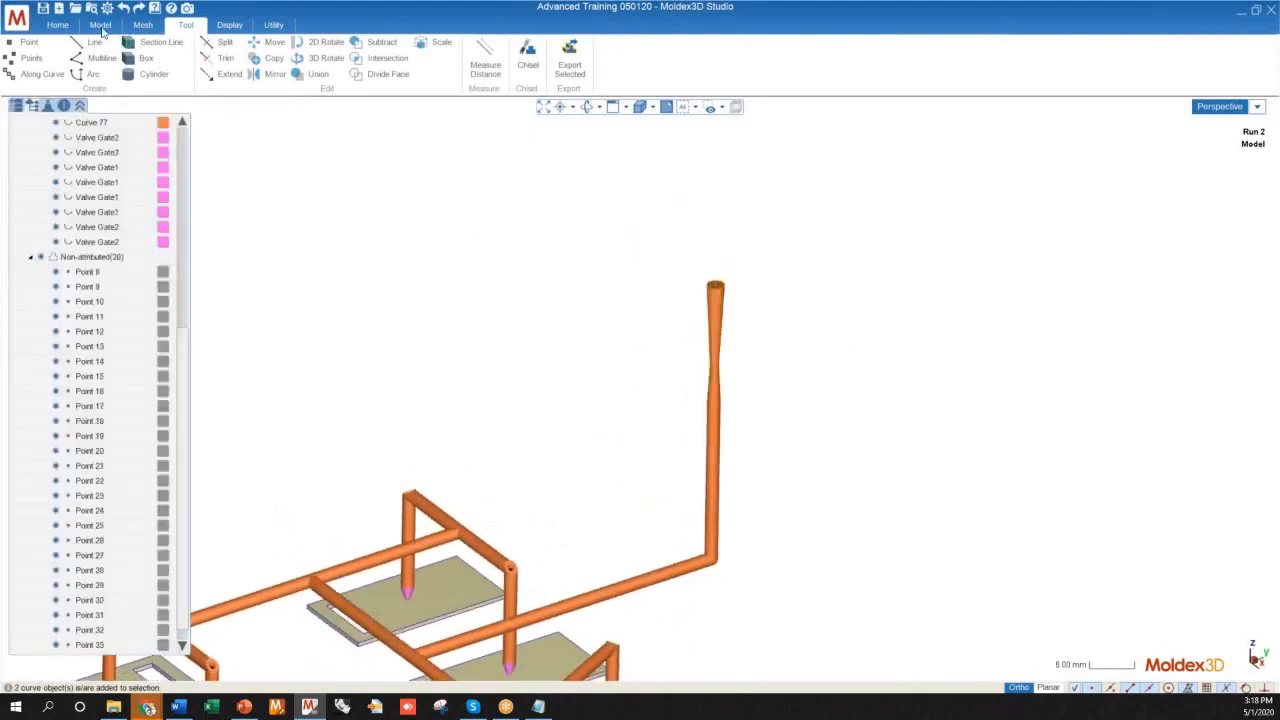
Add a melt entrance automatically at the top end of the extended sprue
click(101, 25)
click(268, 55)
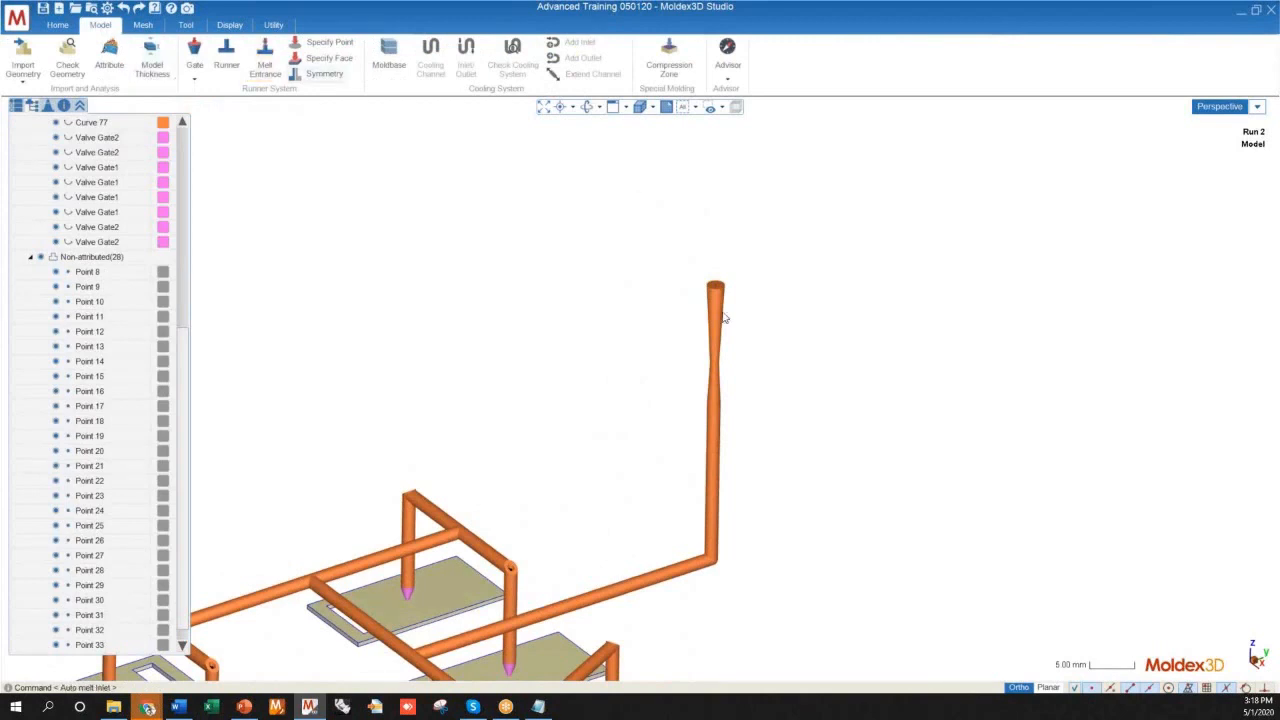
scroll(783, 258, down, 5)
right_drag(753, 290, 791, 284)
scroll(774, 277, up, 10)
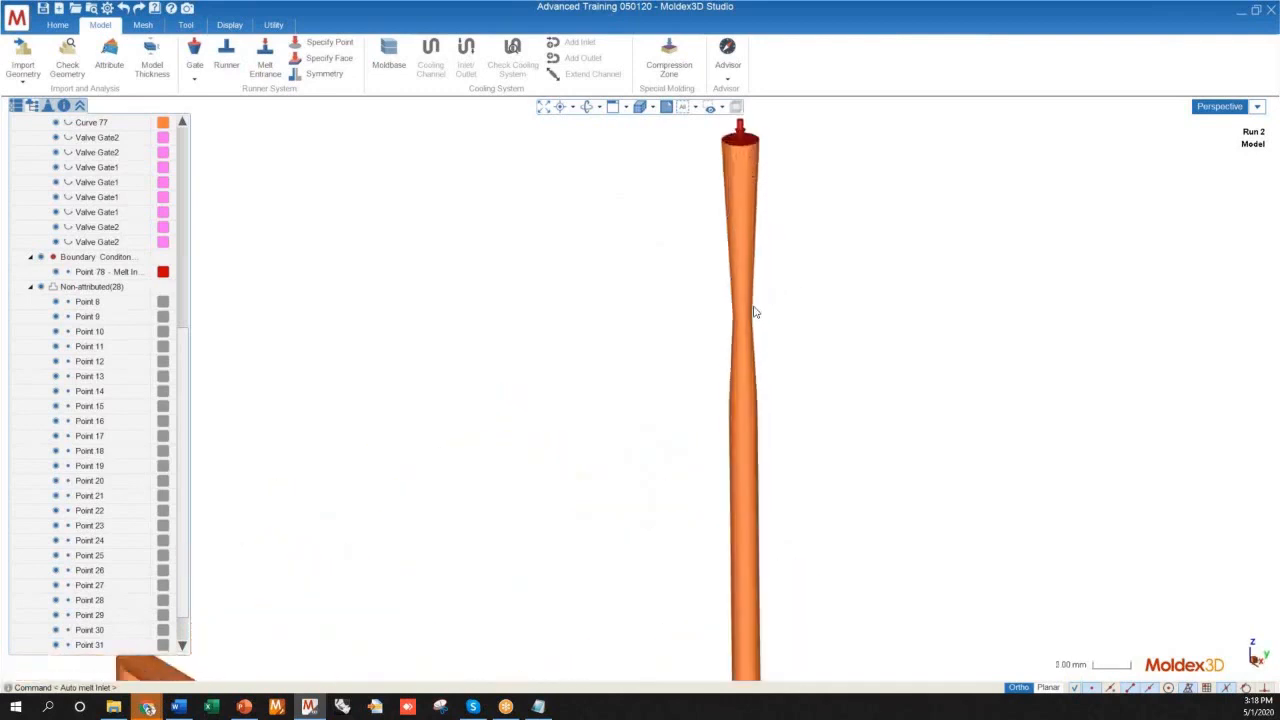
Select the two tapered segments and examine them together with the whole runner system and cavities
drag(772, 362, 655, 270)
scroll(683, 340, down, 6)
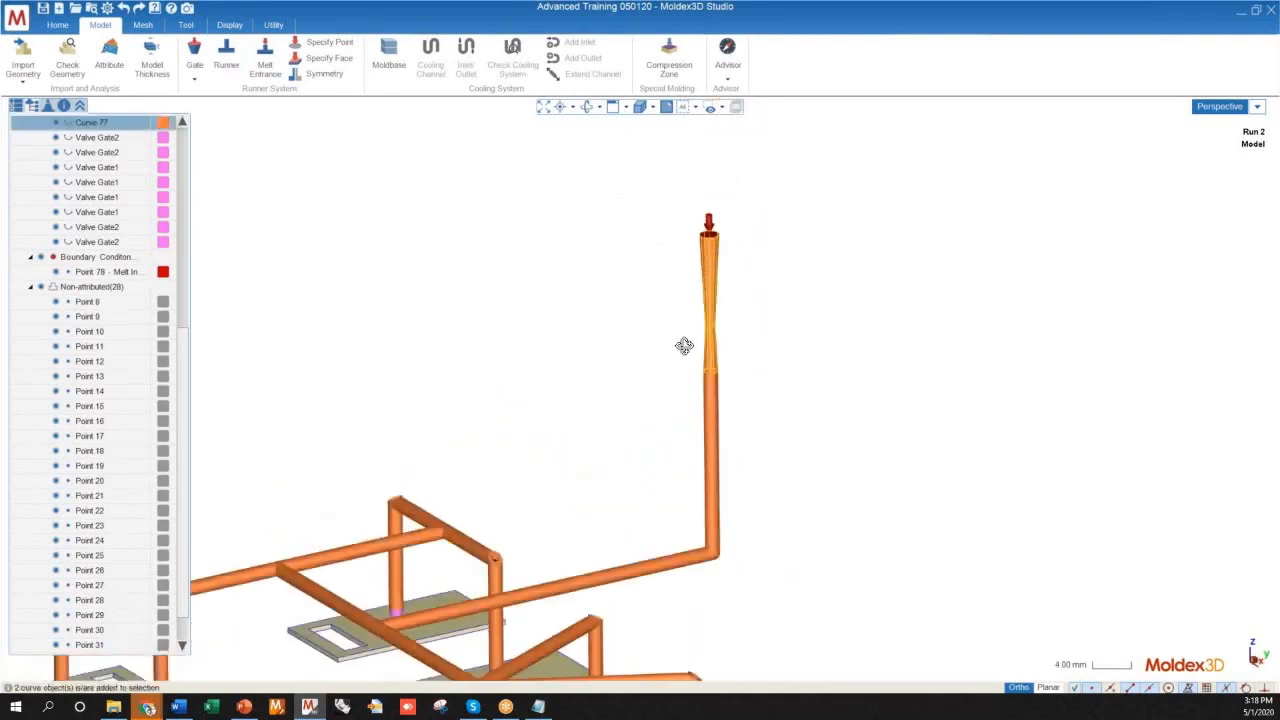
scroll(718, 210, down, 5)
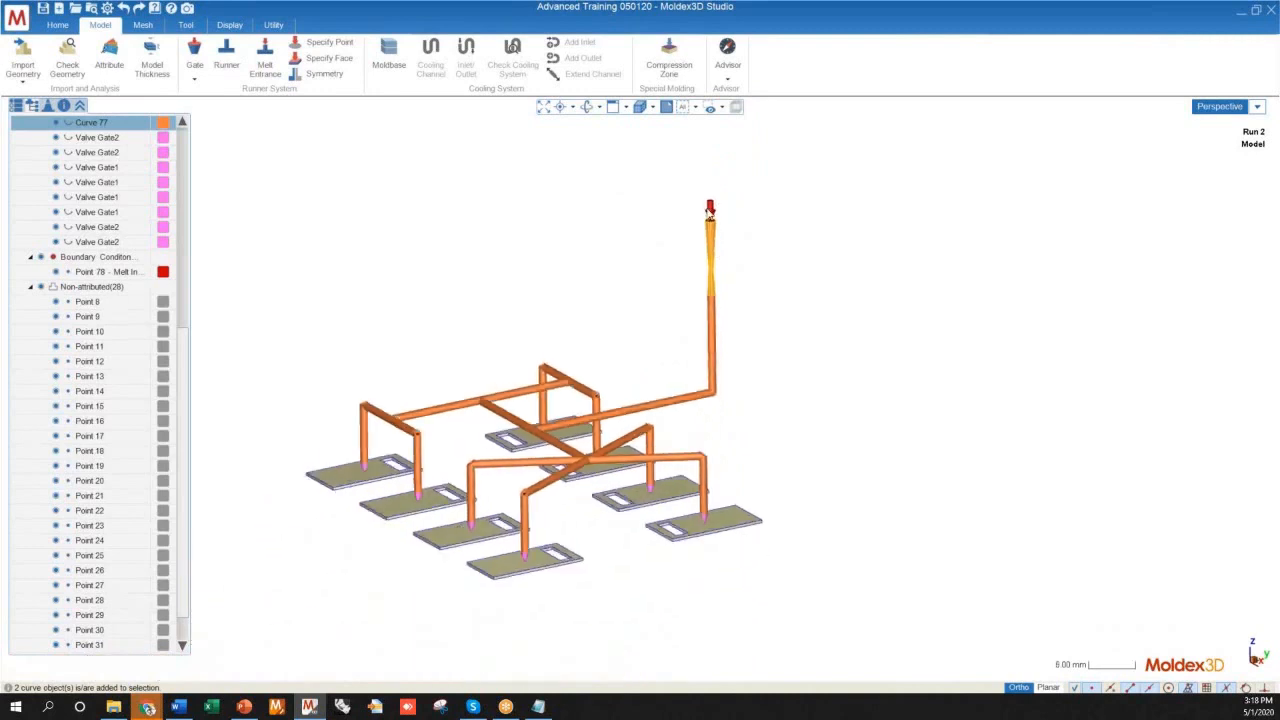
scroll(740, 230, up, 4)
scroll(745, 212, down, 3)
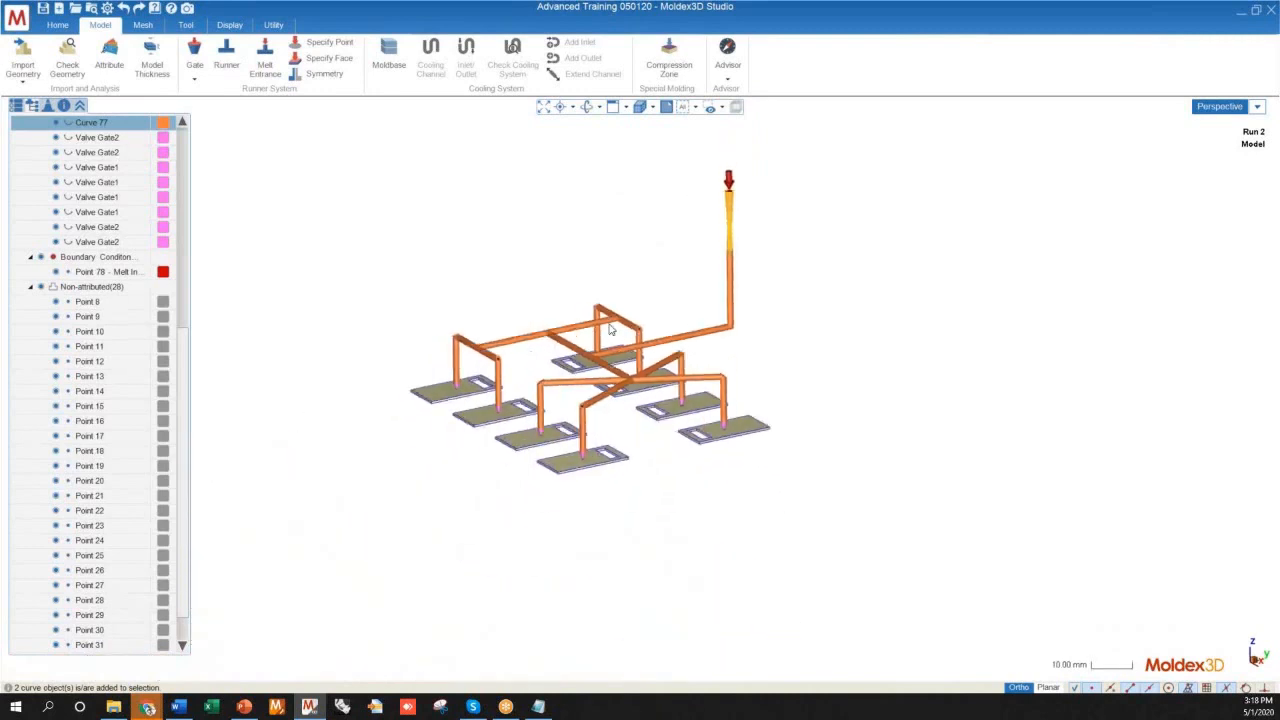
Generate the surface mesh and solid mesh for the eight cavities and the runner system
scroll(718, 234, up, 5)
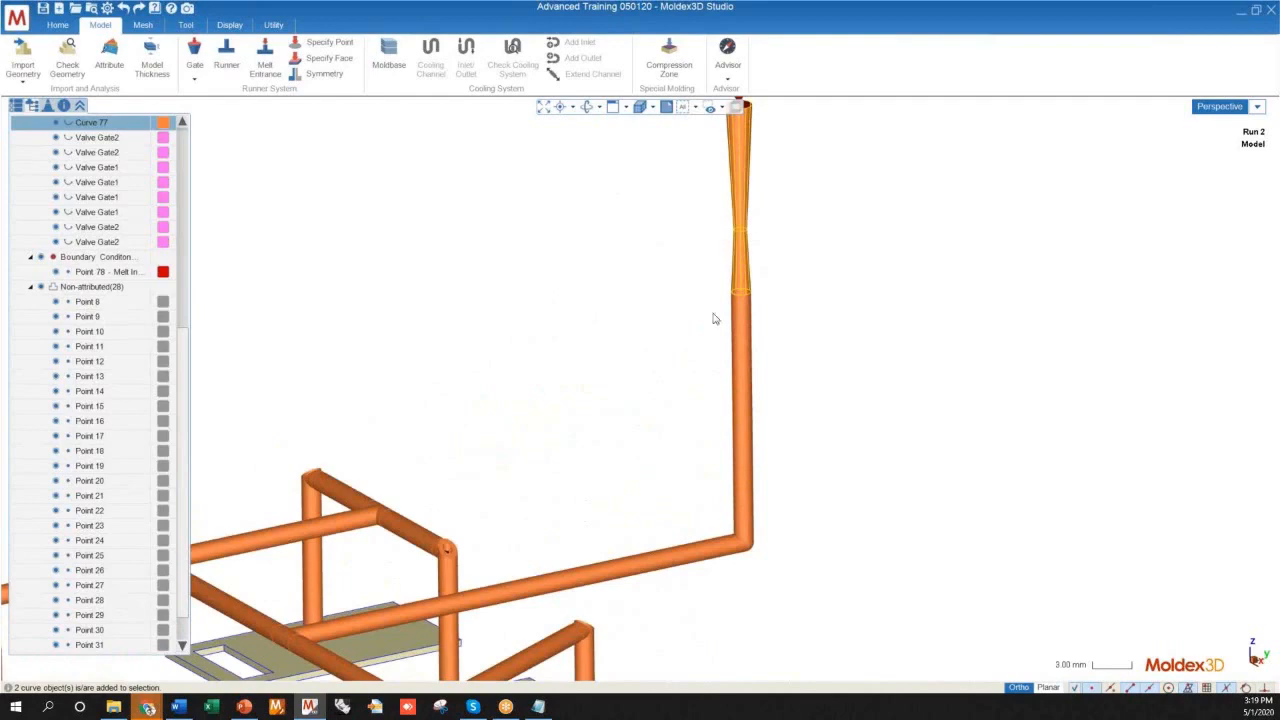
scroll(714, 318, down, 5)
mouse_move(714, 318)
middle_down()
mouse_move(686, 331)
mouse_move(595, 317)
mouse_move(874, 360)
mouse_move(588, 303)
middle_up()
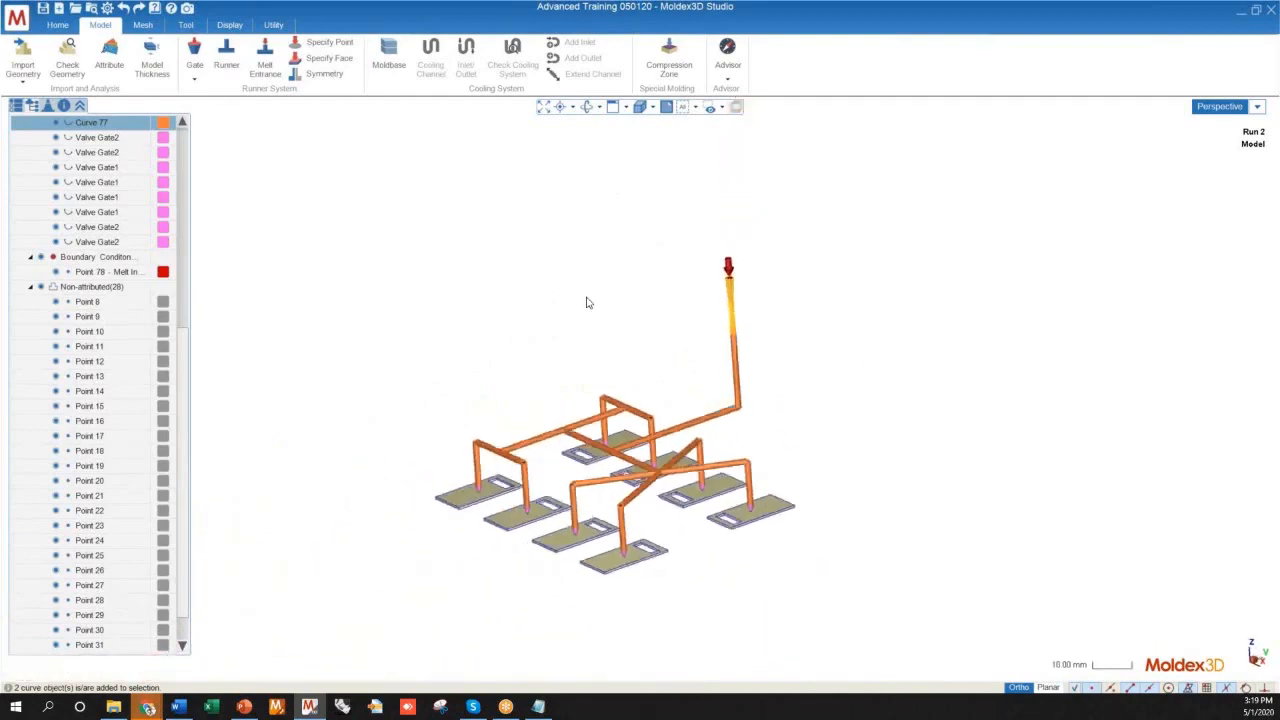
mouse_move(686, 518)
middle_down()
mouse_move(814, 500)
mouse_move(760, 323)
mouse_move(746, 432)
middle_up()
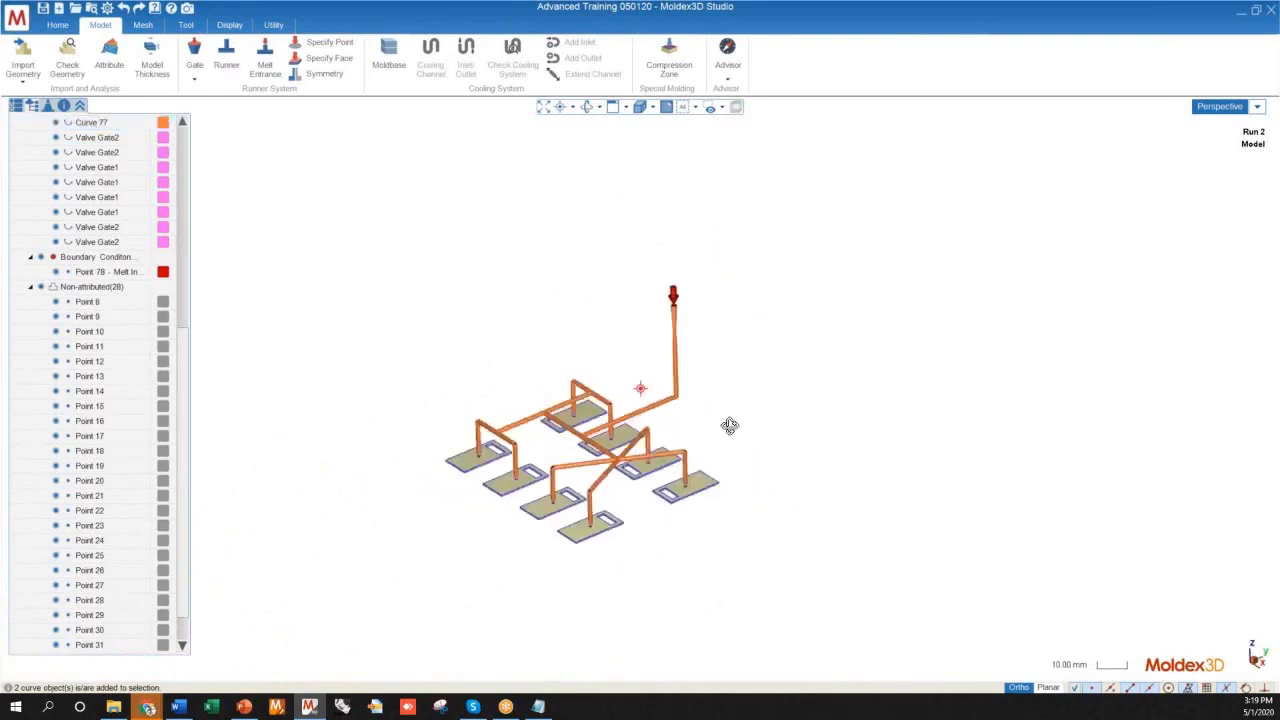
click(143, 25)
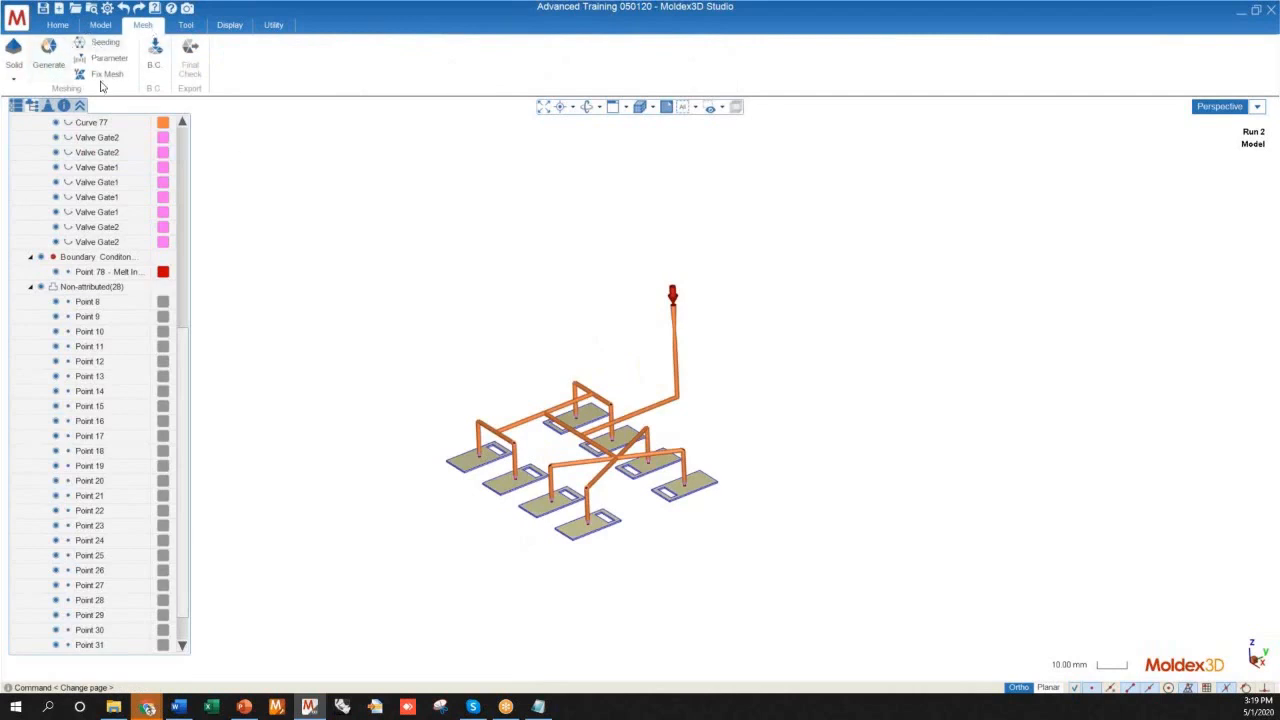
mouse_move(614, 329)
middle_down()
mouse_move(486, 294)
mouse_move(576, 347)
mouse_move(689, 254)
mouse_move(668, 350)
mouse_move(638, 318)
middle_up()
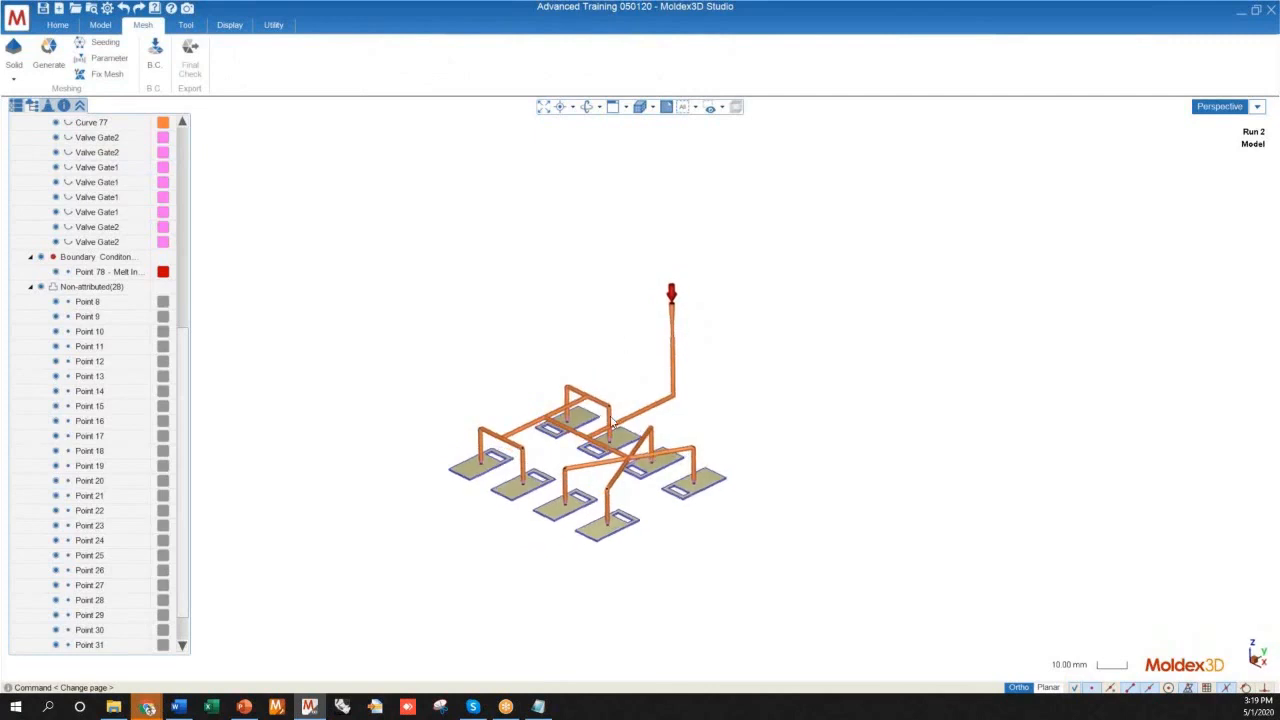
mouse_move(596, 445)
middle_down()
mouse_move(557, 331)
mouse_move(677, 380)
mouse_move(492, 366)
mouse_move(543, 406)
mouse_move(520, 470)
mouse_move(502, 479)
middle_up()
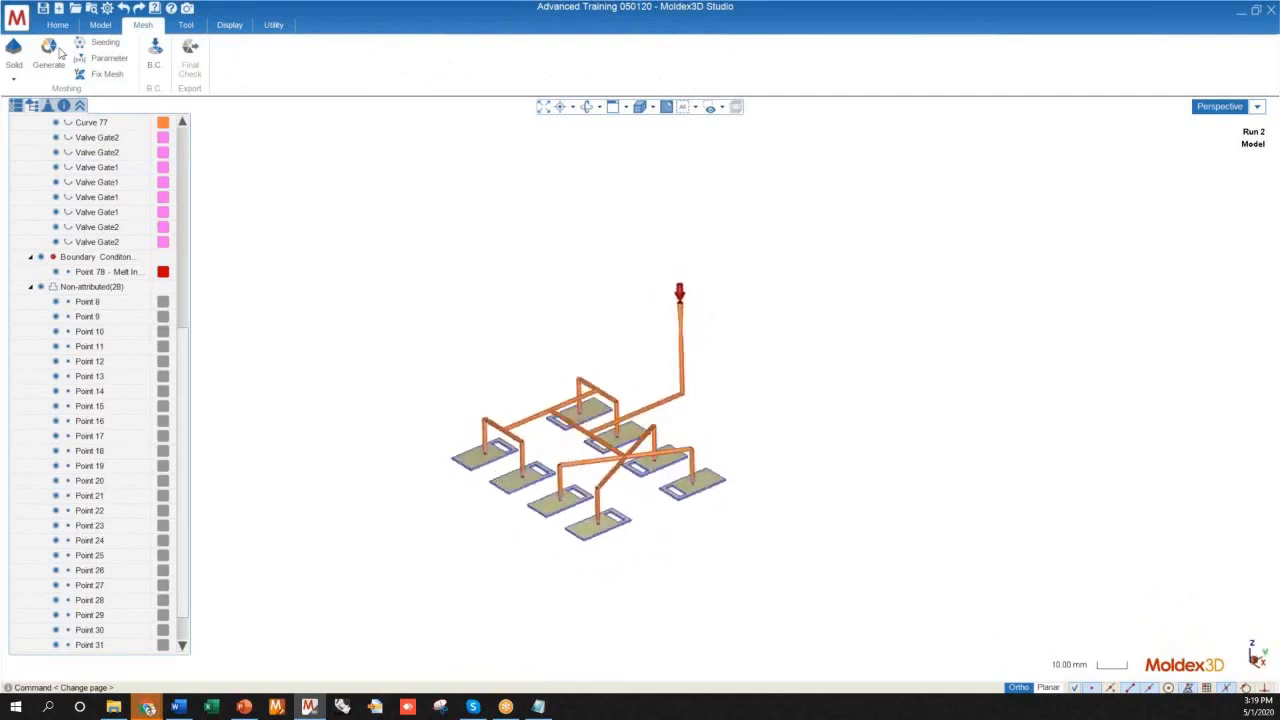
click(50, 60)
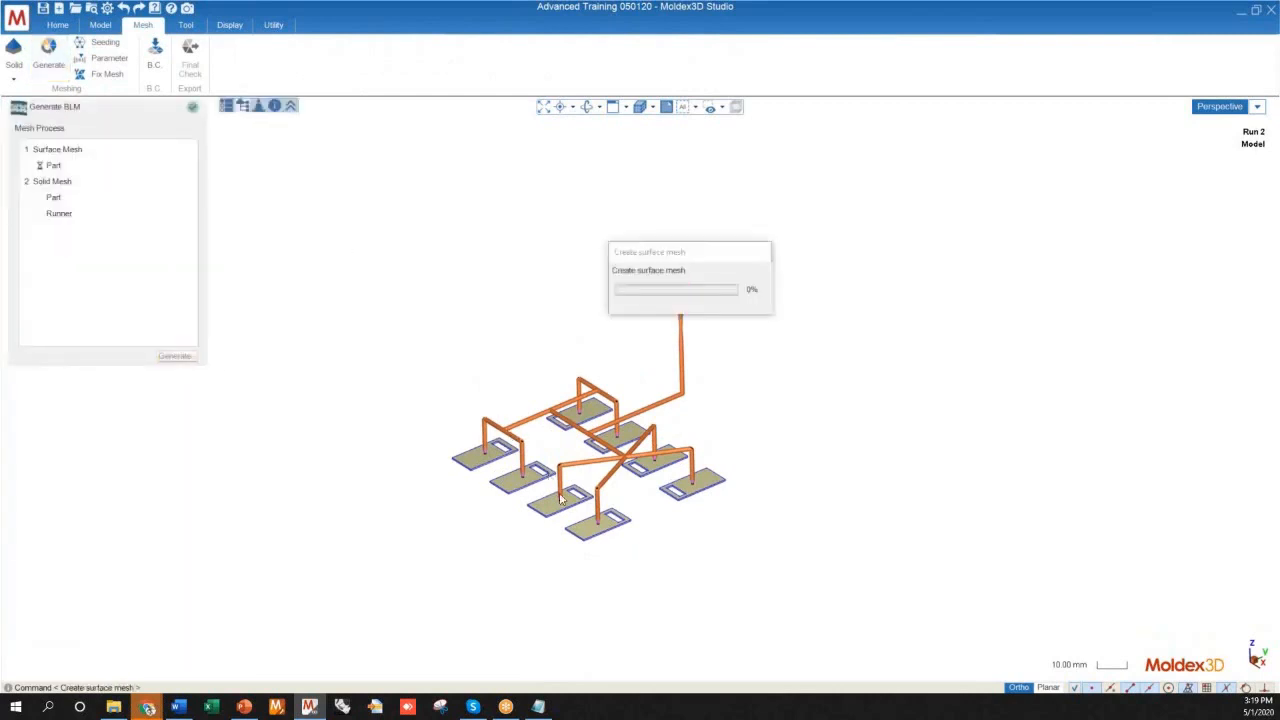
Examine the cavities and the runner system from several angles while the mesh is being generated
scroll(530, 518, up, 10)
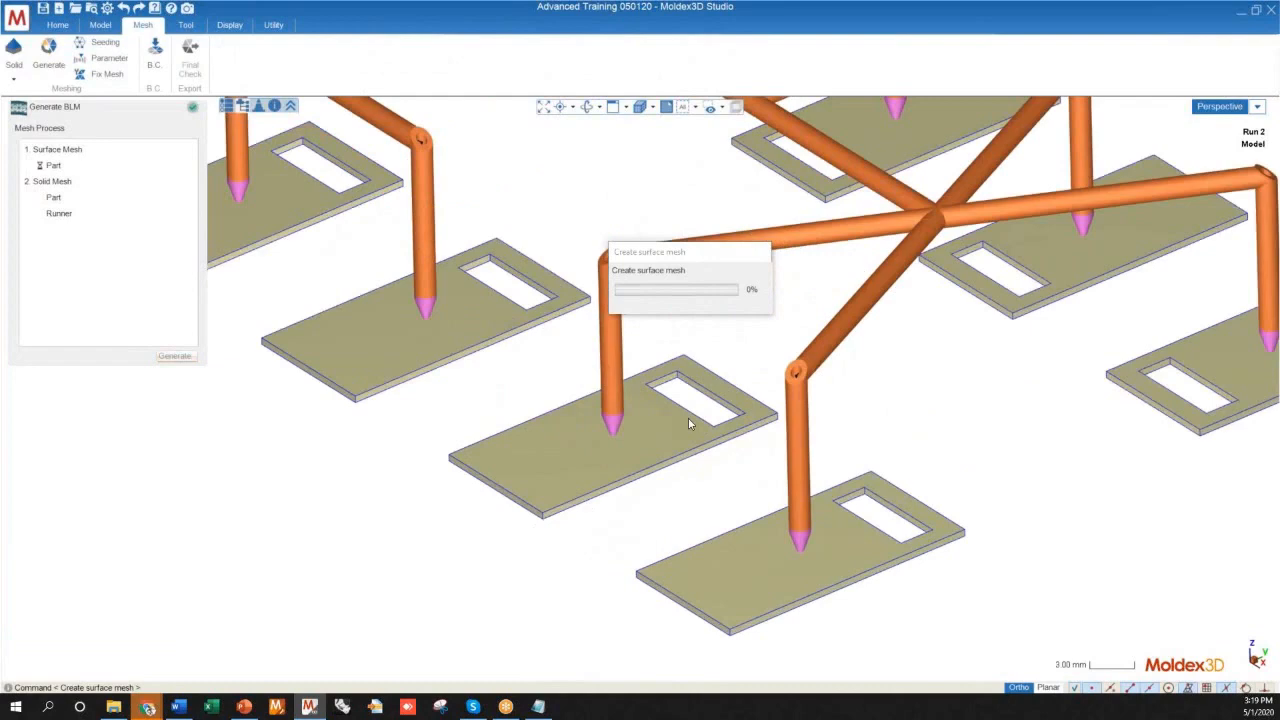
scroll(645, 470, down, 10)
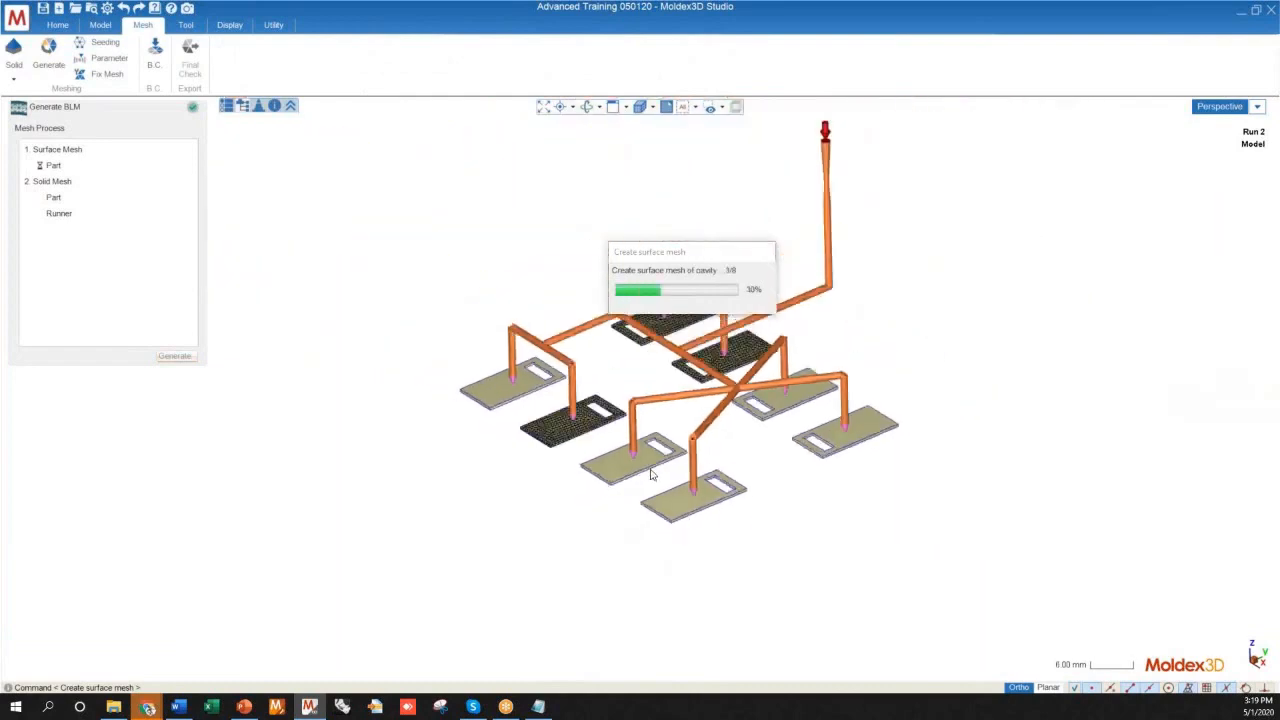
middle_drag(673, 480, 600, 600)
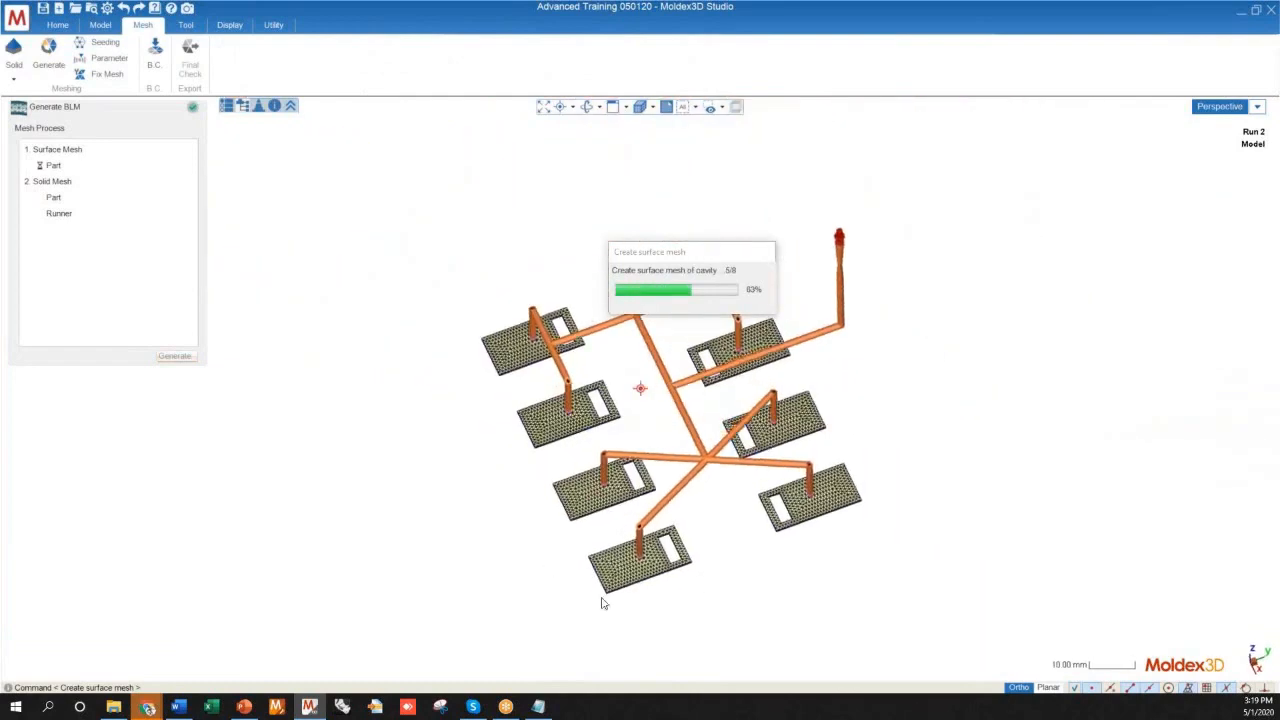
scroll(613, 600, up, 3)
scroll(583, 506, down, 2)
mouse_move(583, 506)
middle_down()
mouse_move(480, 395)
mouse_move(603, 405)
mouse_move(606, 440)
middle_up()
scroll(842, 230, up, 5)
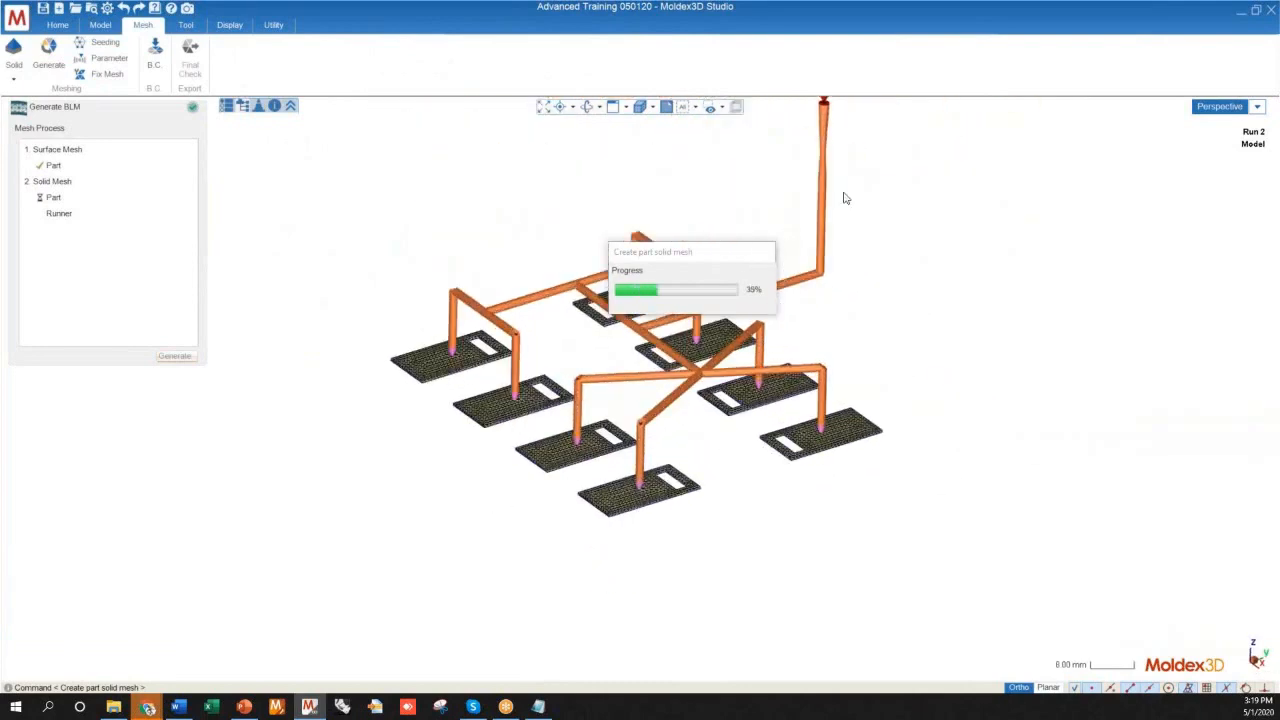
scroll(830, 273, up, 6)
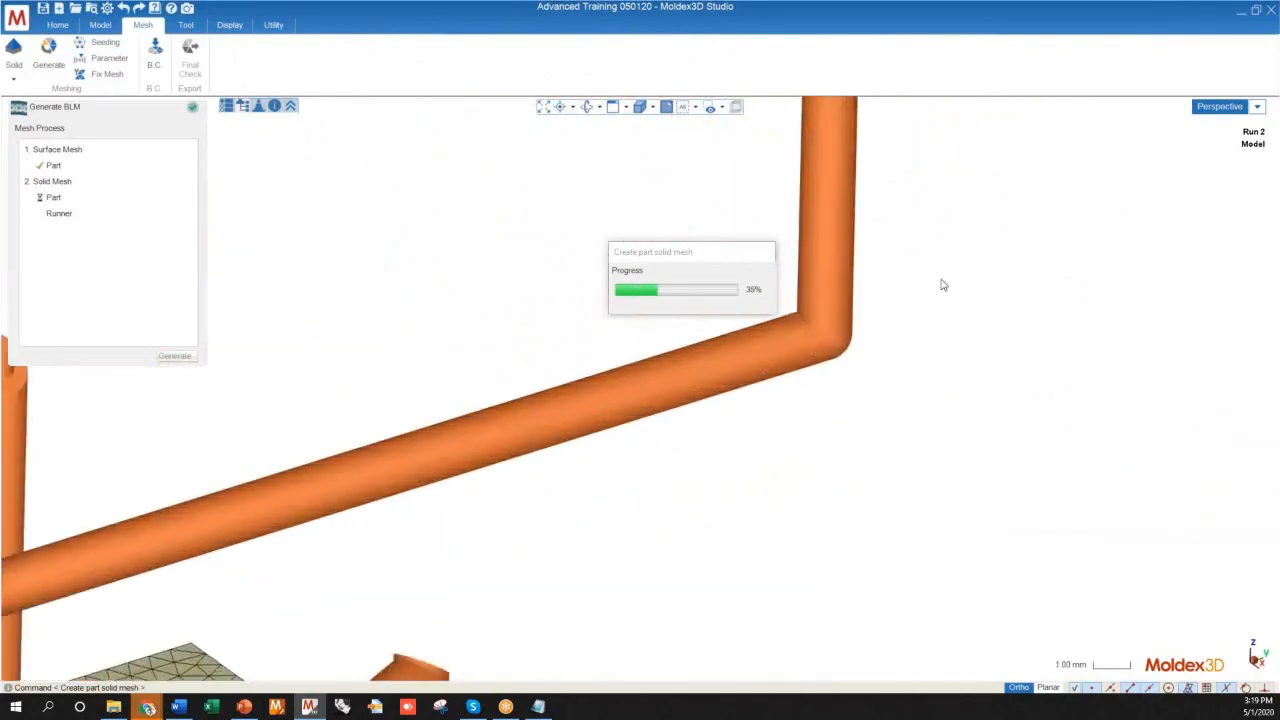
scroll(941, 286, down, 5)
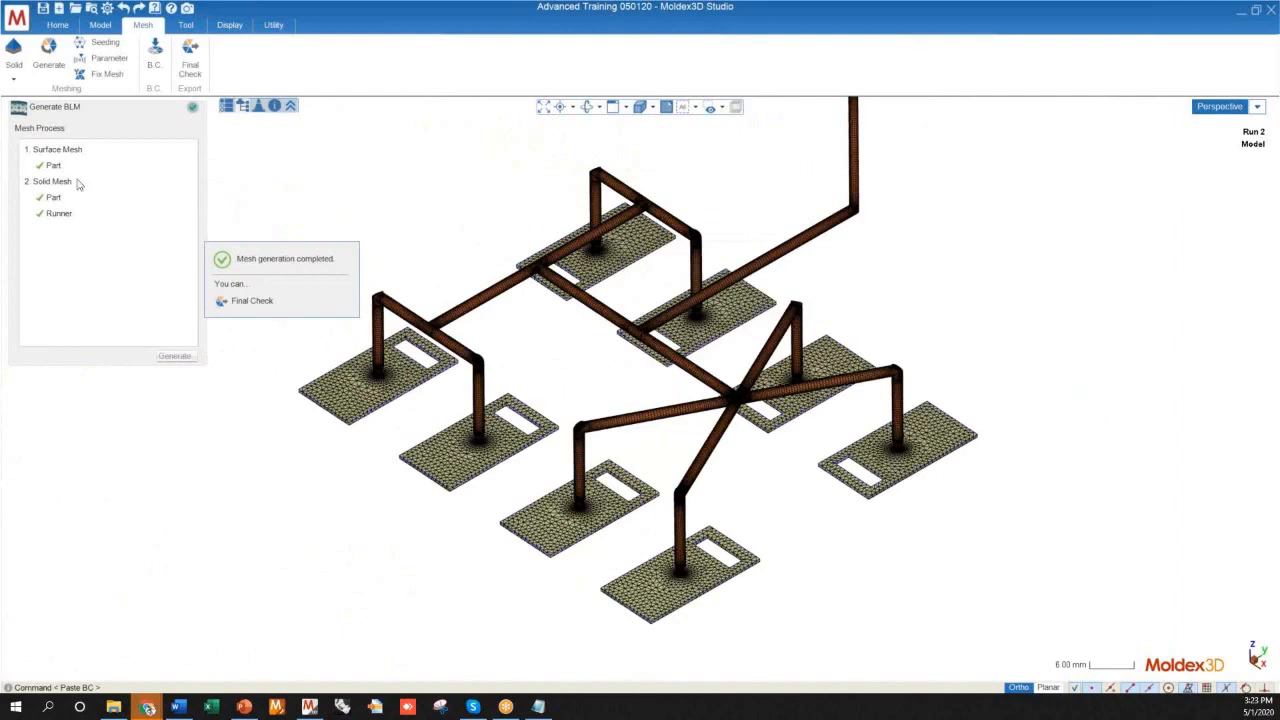
Run the final check on the completed mesh and export it as Shear Imbalance.mfe
click(252, 301)
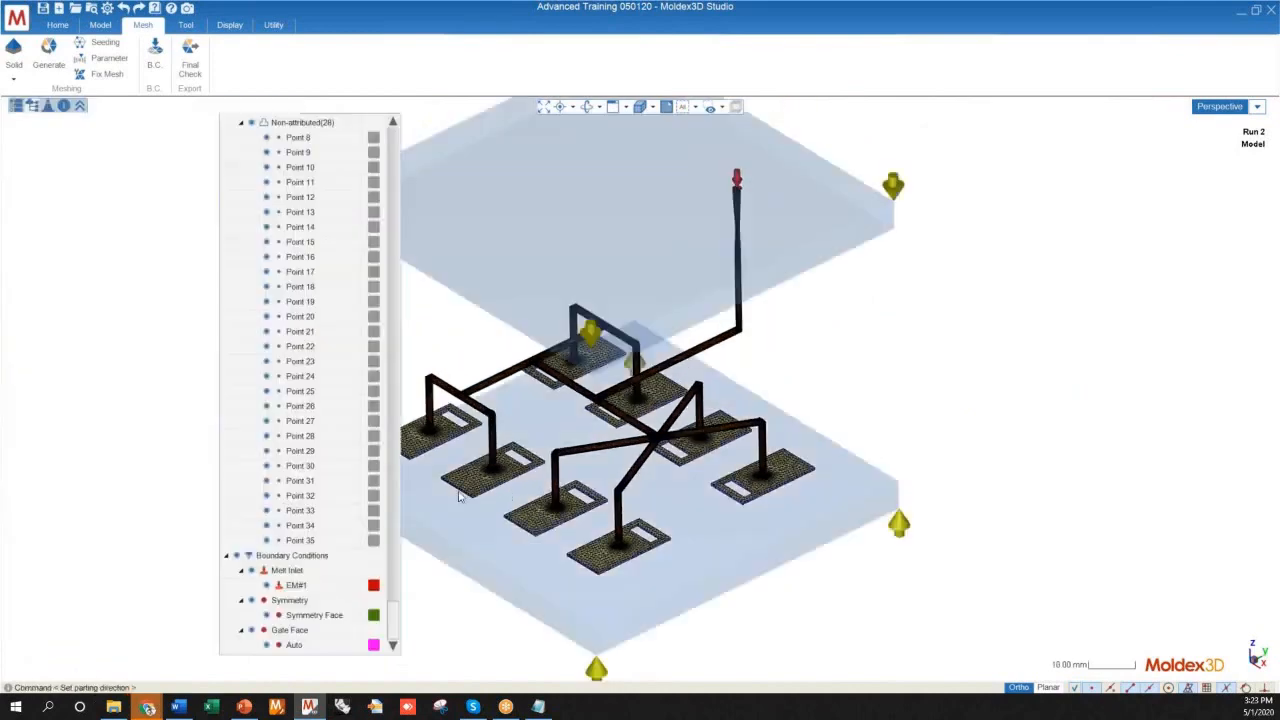
mouse_move(666, 401)
middle_down()
mouse_move(691, 457)
mouse_move(669, 383)
middle_up()
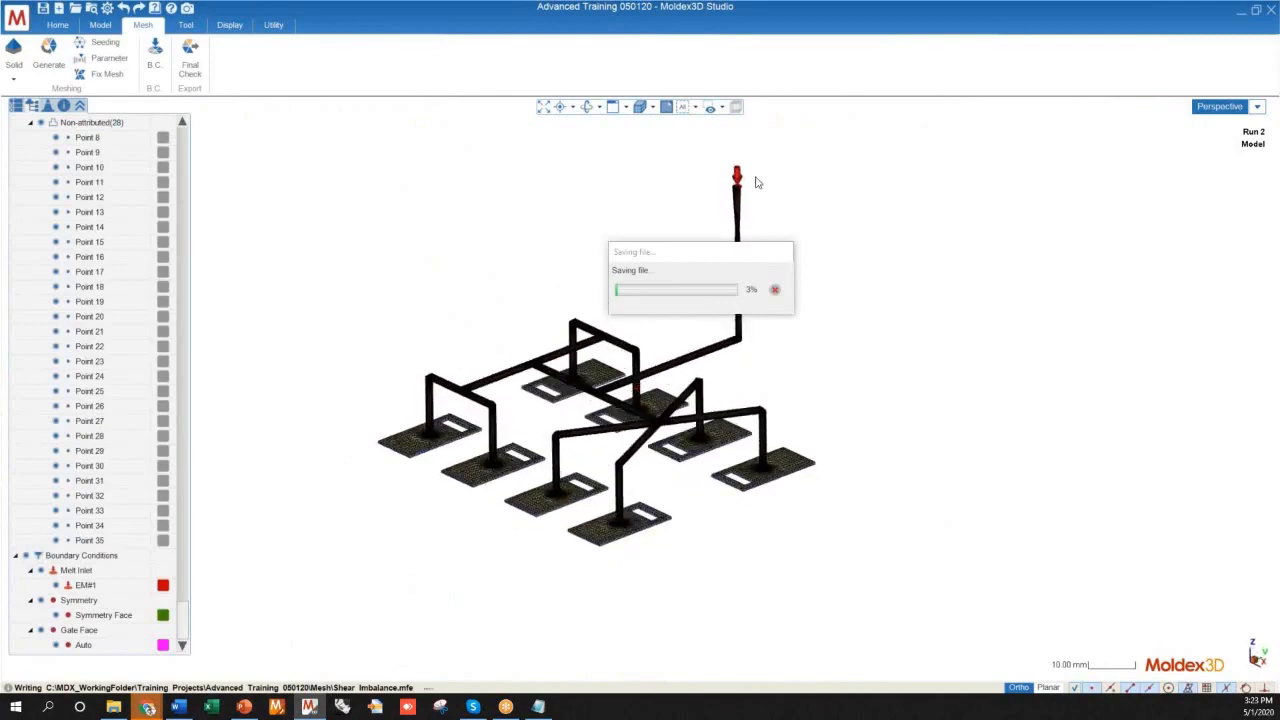
Examine the melt inlet, the symmetry face on the tapered nozzle extension, and the meshed runner system with its cavities
scroll(771, 200, up, 6)
middle_drag(771, 200, 621, 203)
scroll(628, 146, up, 4)
scroll(629, 150, down, 2)
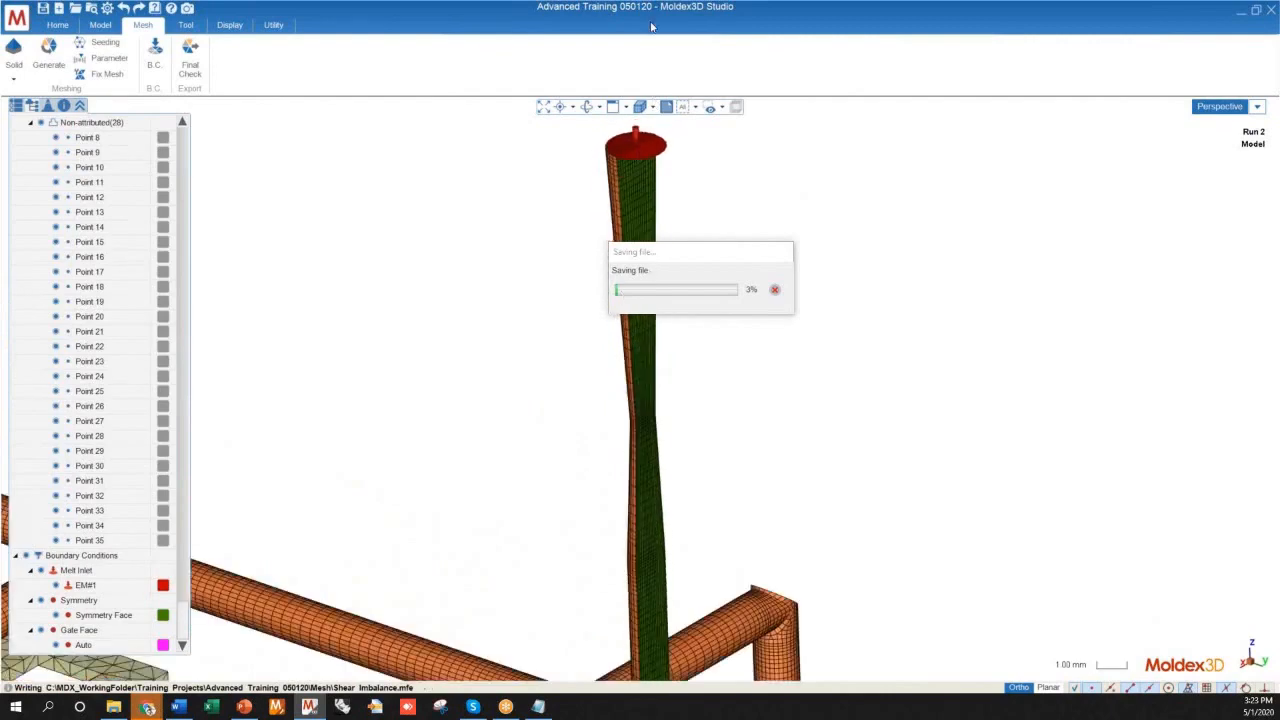
scroll(606, 212, down, 4)
middle_drag(577, 384, 889, 366)
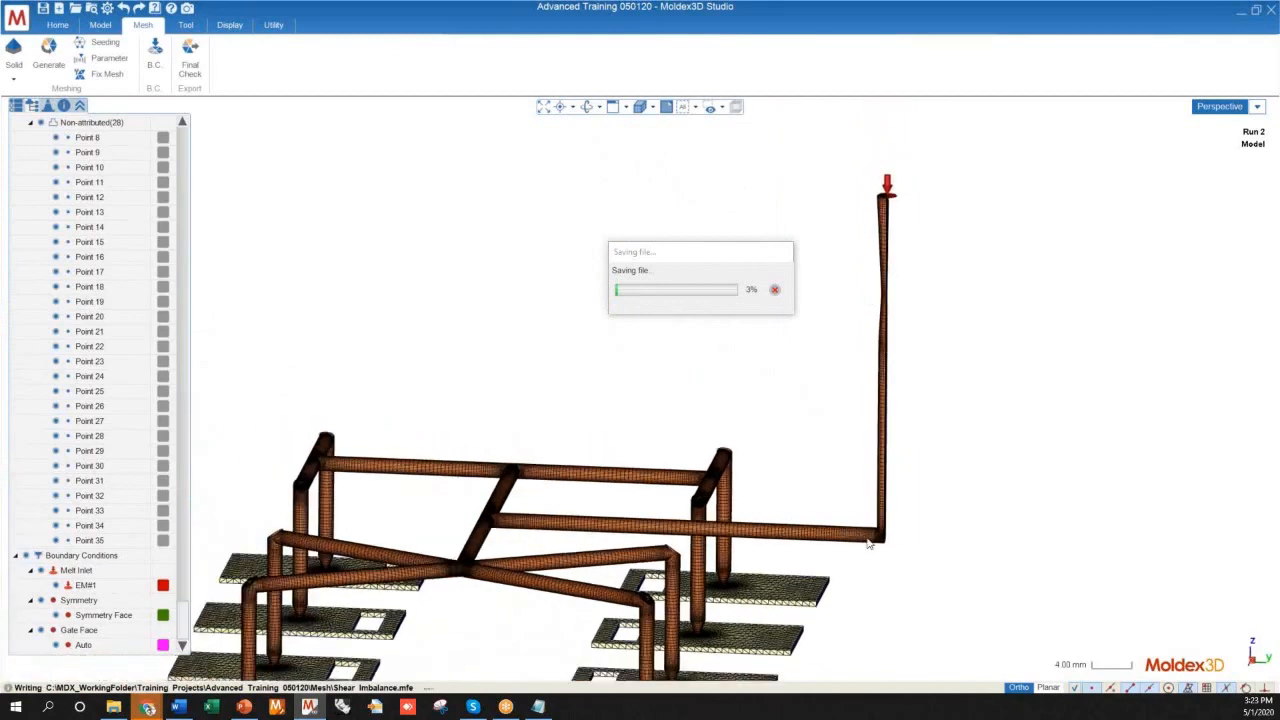
mouse_move(880, 365)
middle_down()
mouse_move(876, 352)
mouse_move(655, 430)
mouse_move(697, 466)
mouse_move(771, 486)
mouse_move(800, 470)
mouse_move(792, 404)
middle_up()
scroll(822, 408, up, 1)
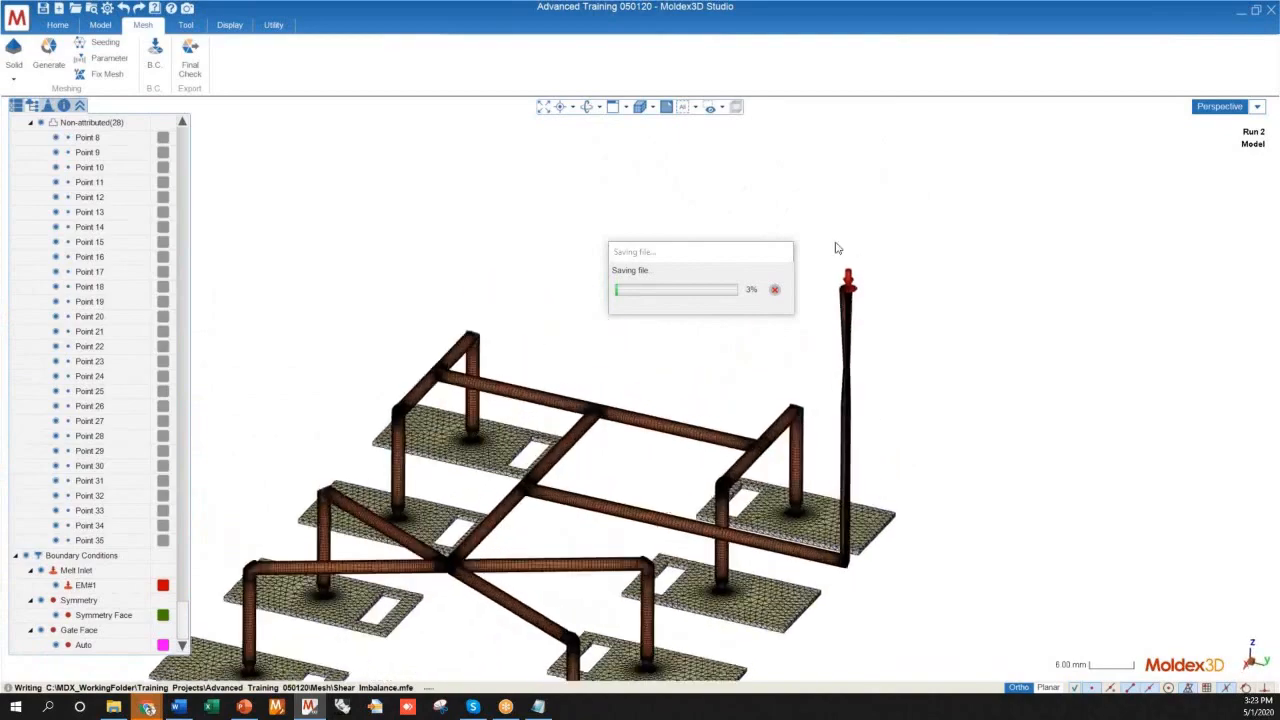
scroll(849, 268, up, 4)
scroll(862, 268, down, 4)
middle_drag(845, 311, 735, 343)
scroll(735, 343, down, 3)
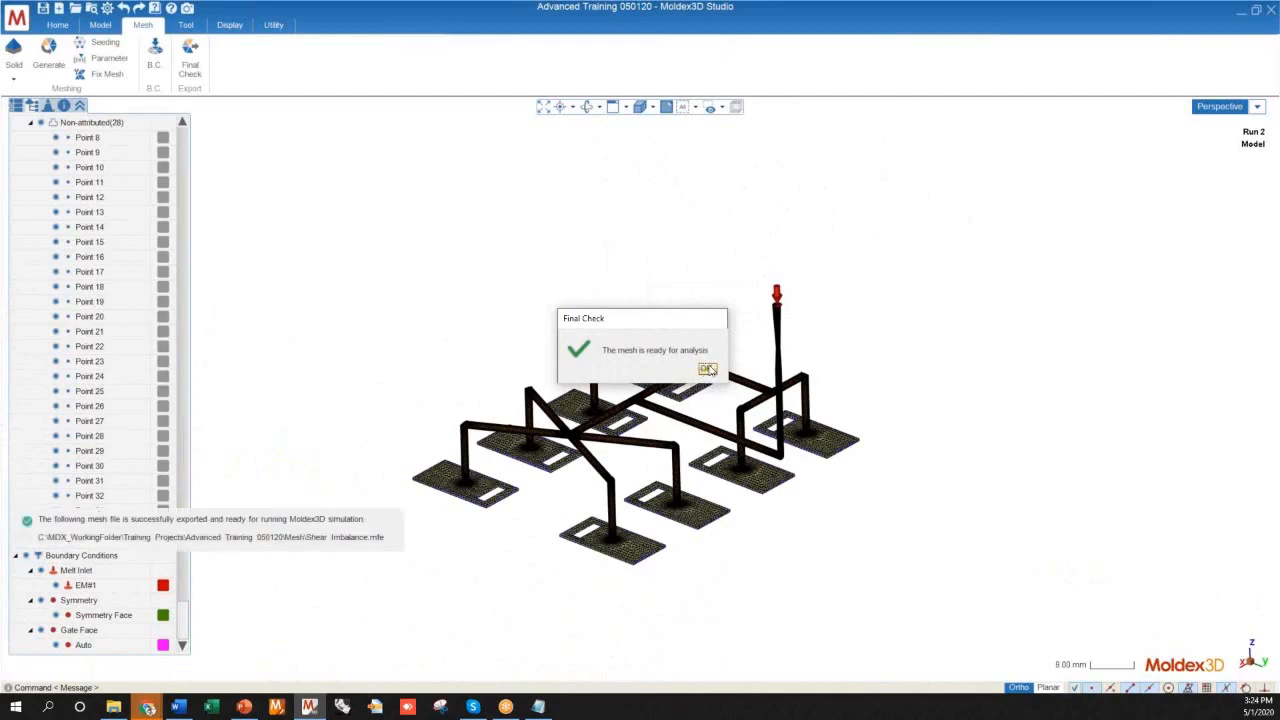
Acknowledge the final check and switch to the PowerPoint presentation
click(706, 369)
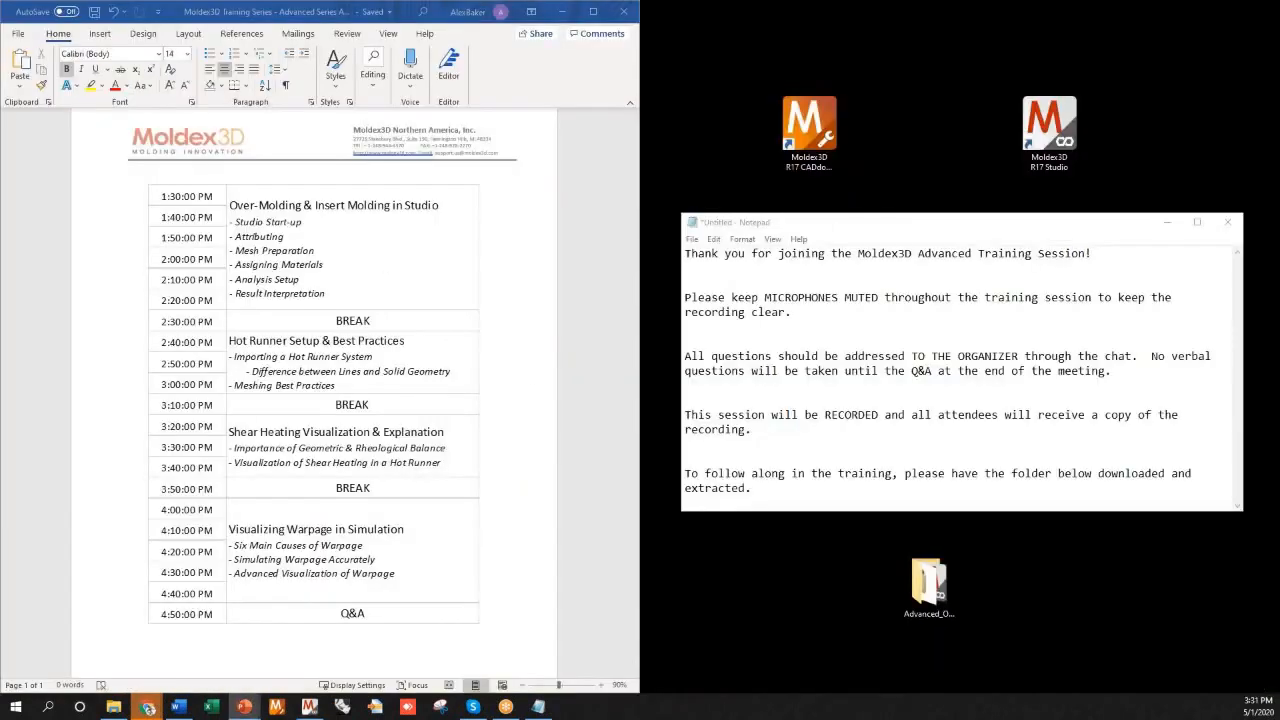
click(245, 704)
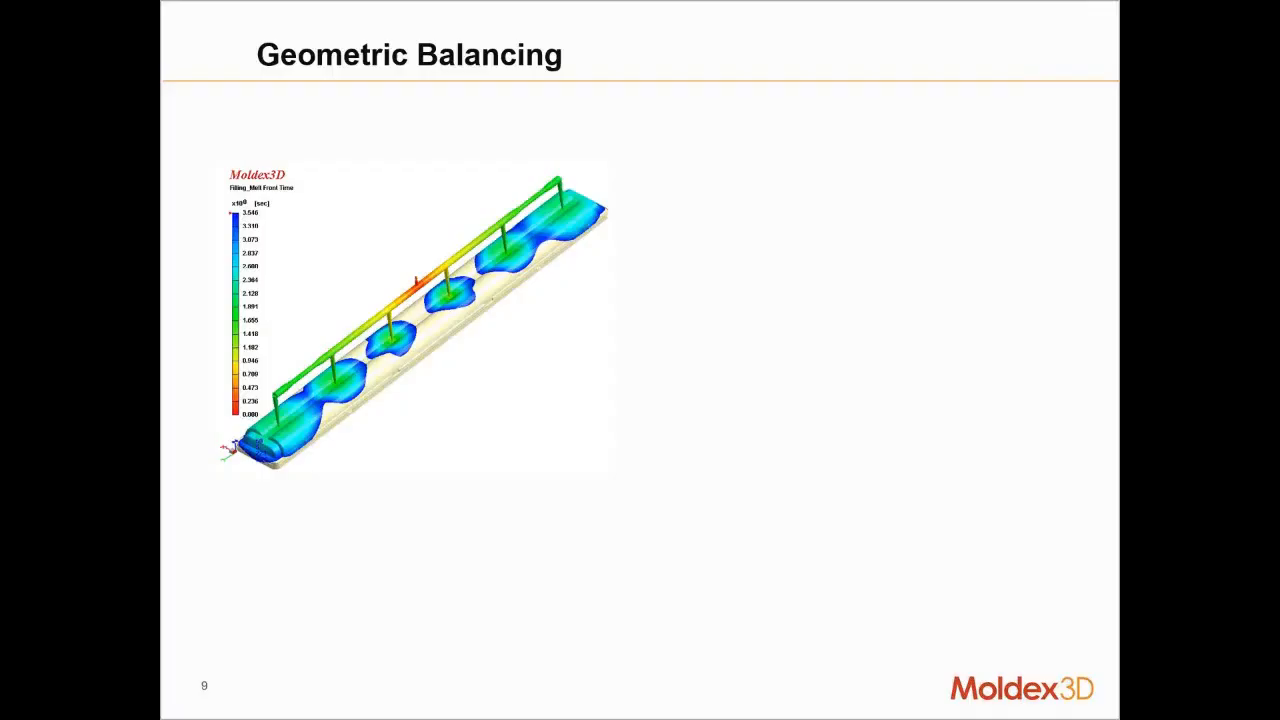
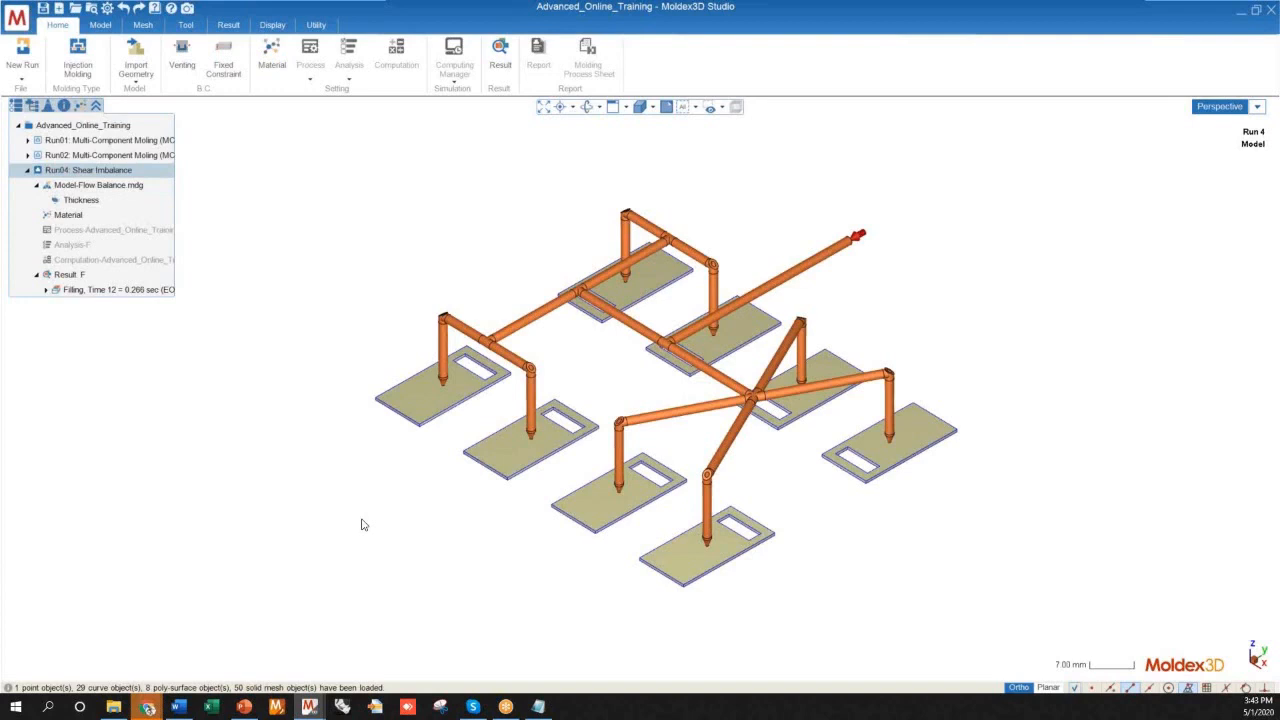
Examine the eight cavities and the runner layout of the Run 4 Shear Imbalance model from several angles
scroll(312, 349, down, 2)
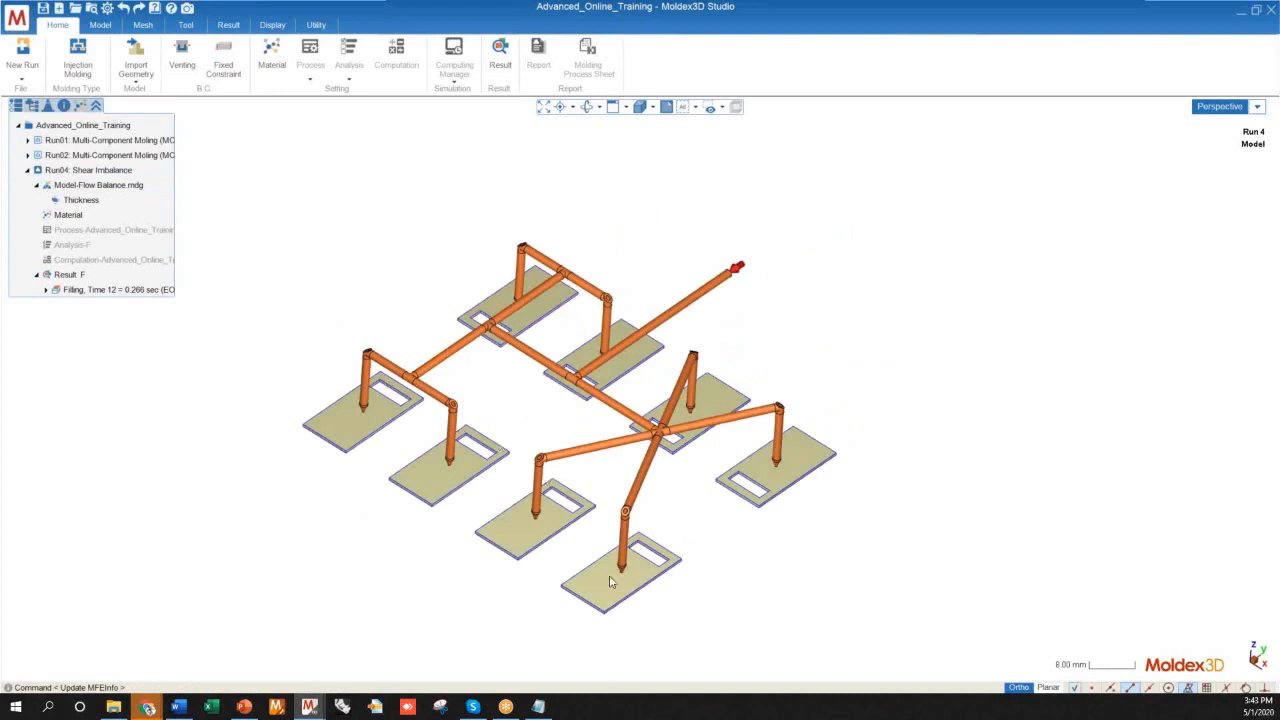
middle_drag(514, 340, 412, 446)
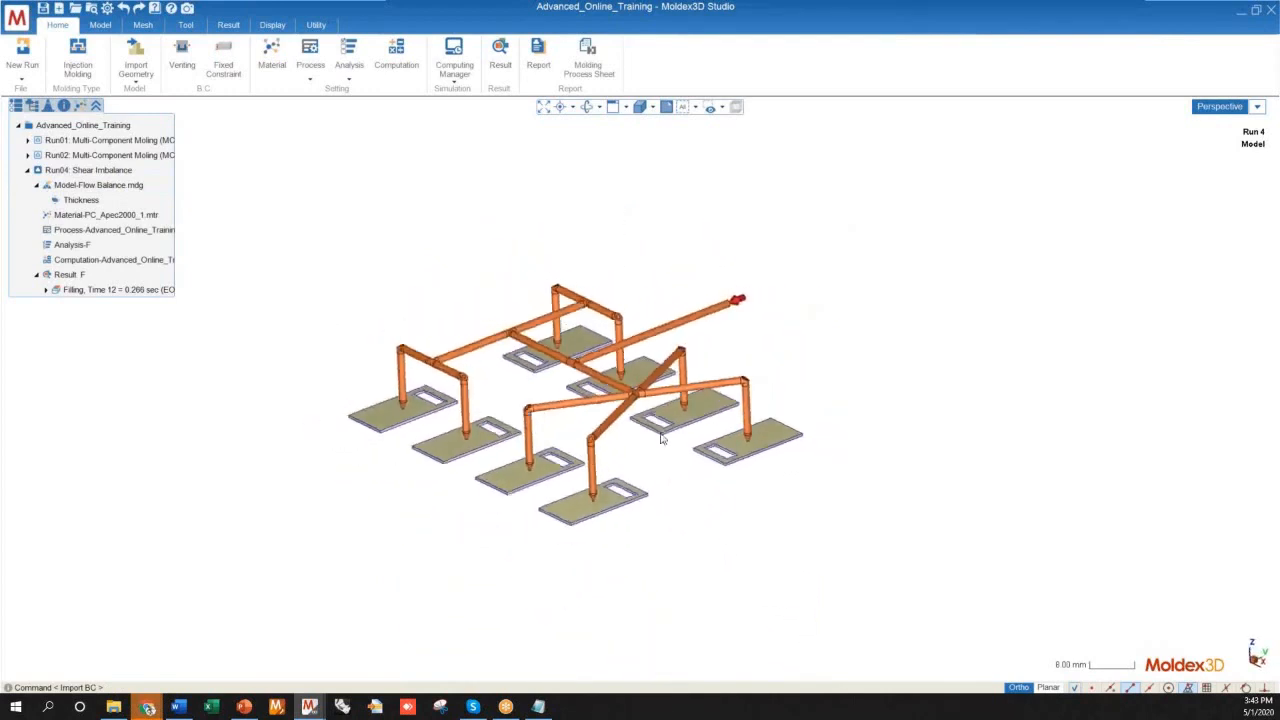
middle_drag(514, 380, 571, 407)
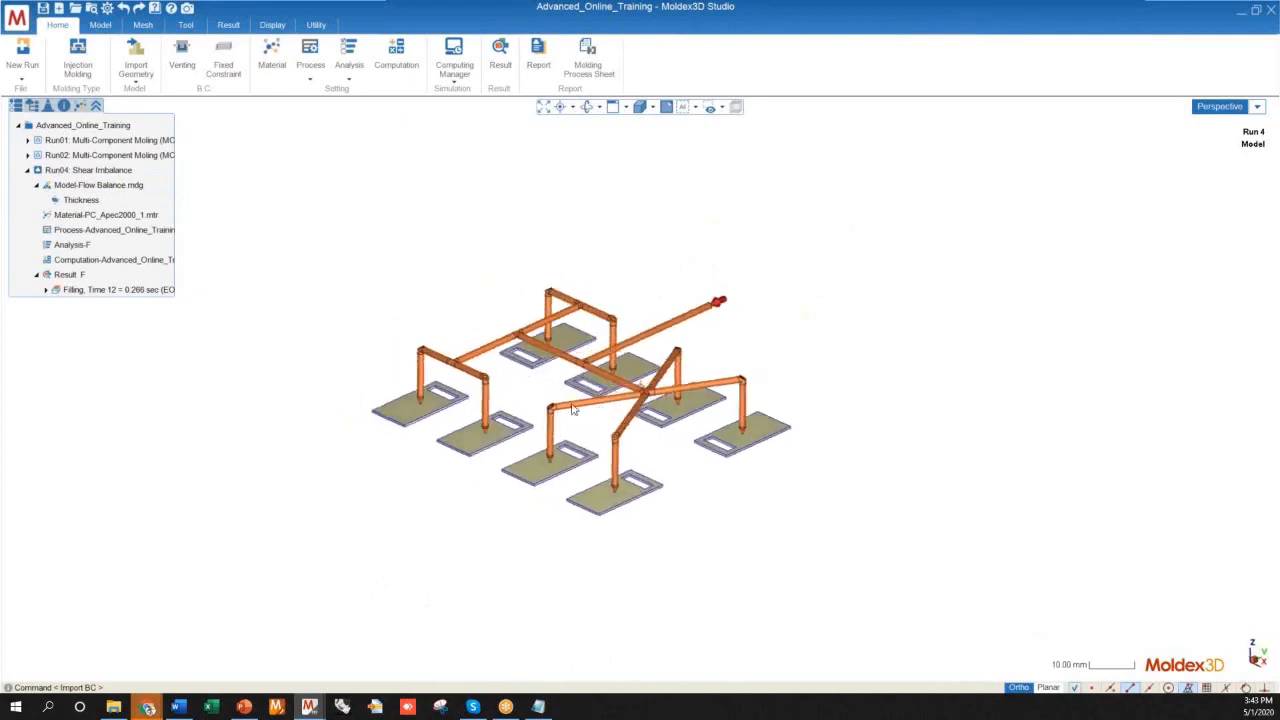
scroll(530, 455, up, 4)
middle_drag(515, 466, 575, 484)
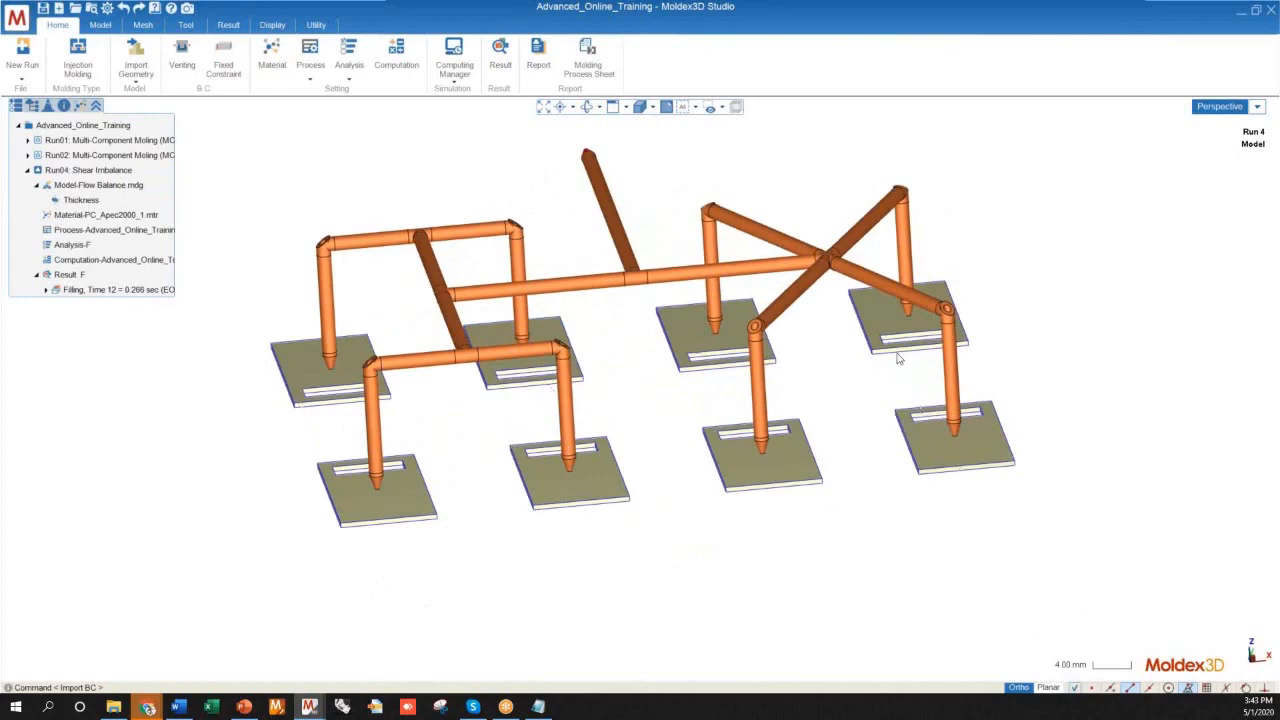
middle_drag(651, 408, 662, 592)
scroll(480, 300, down, 4)
middle_drag(504, 418, 403, 406)
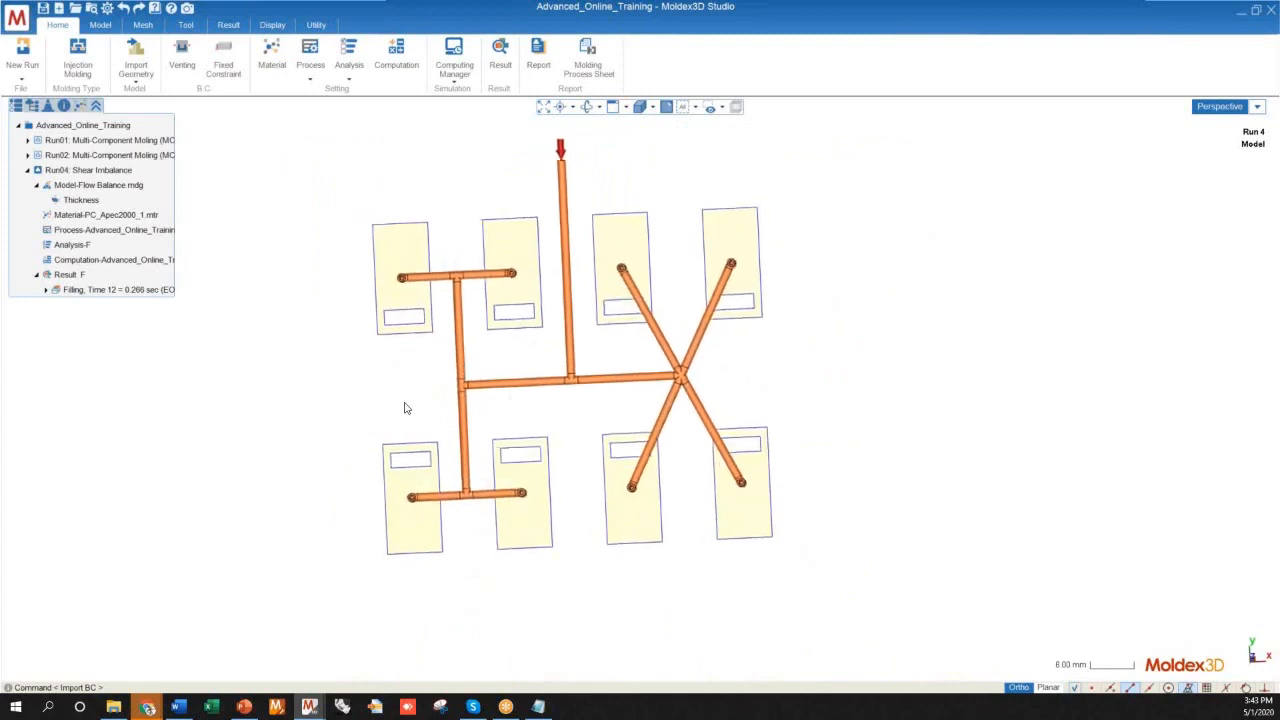
middle_drag(503, 517, 437, 371)
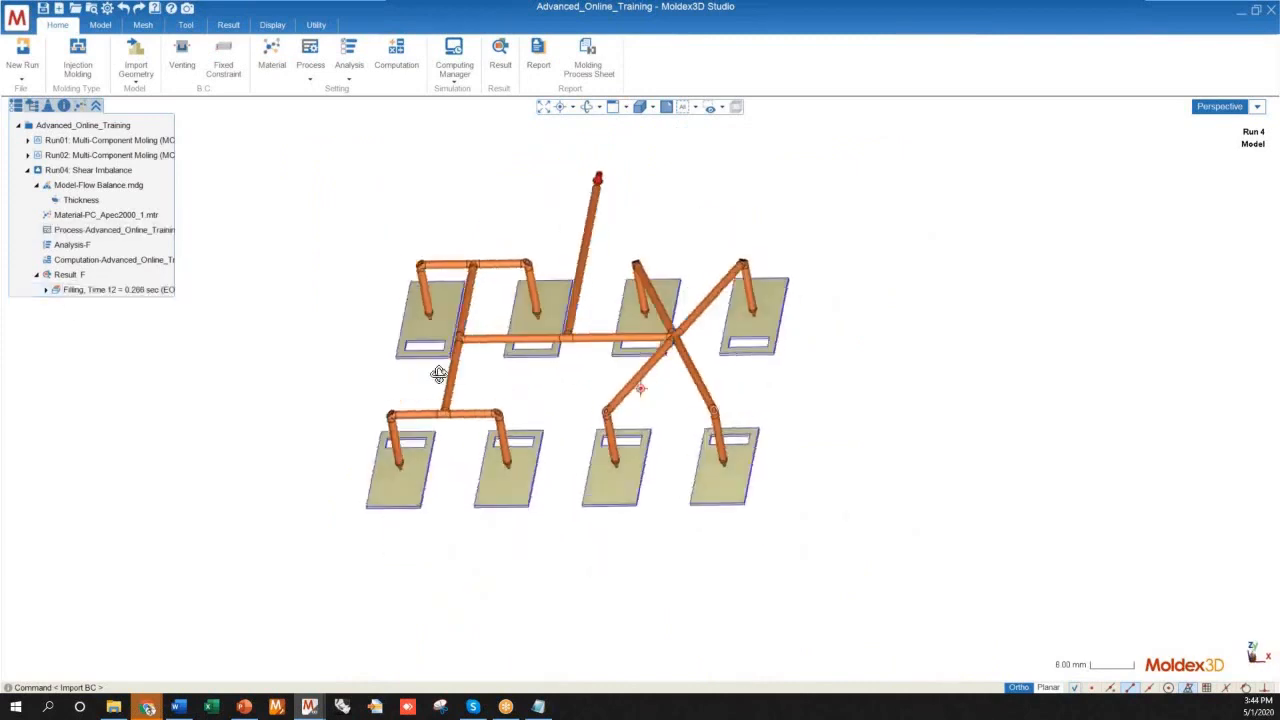
Display the Melt Front Time filling result for Run 4 and compare the fill pattern across the eight cavities
click(45, 289)
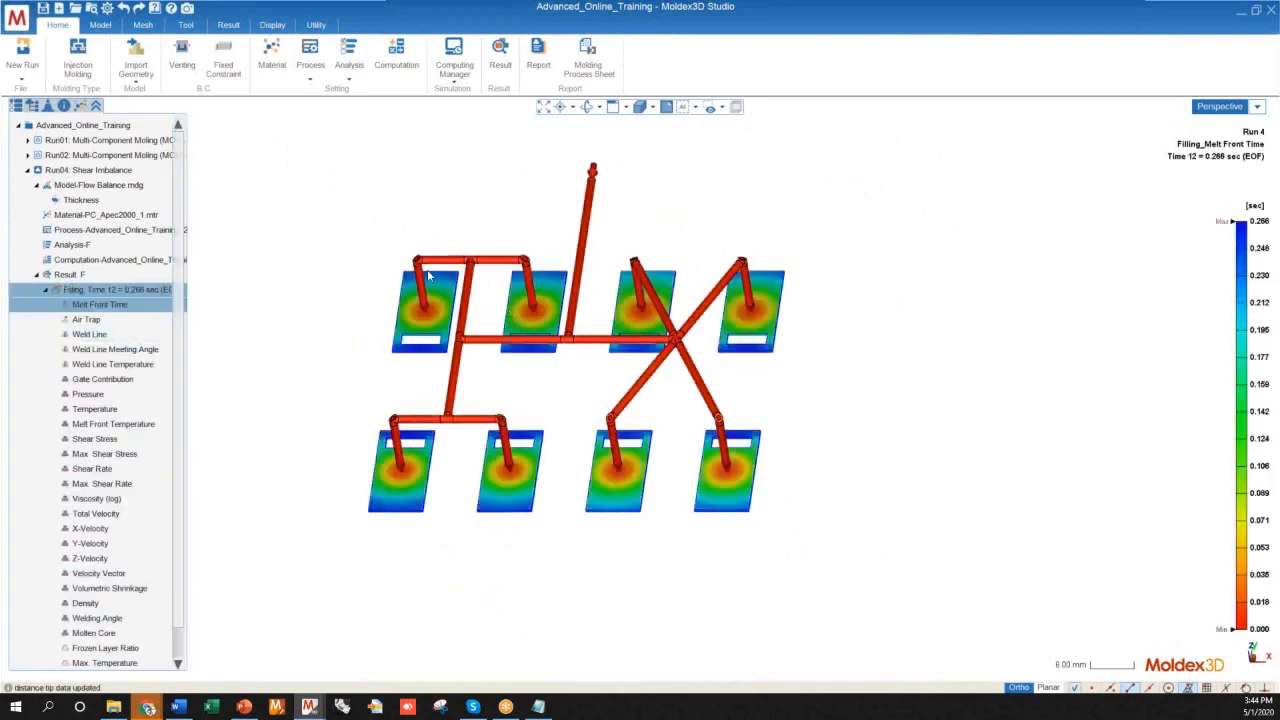
middle_drag(531, 317, 500, 420)
scroll(730, 213, up, 4)
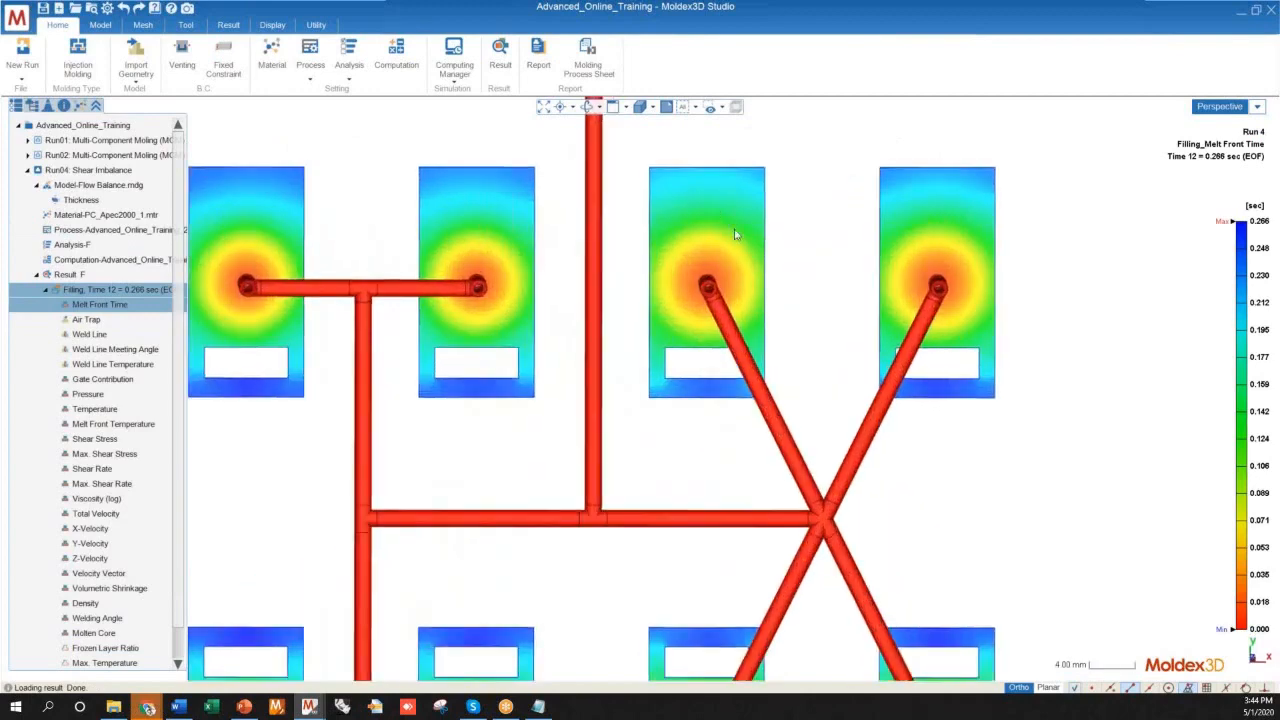
scroll(458, 185, down, 5)
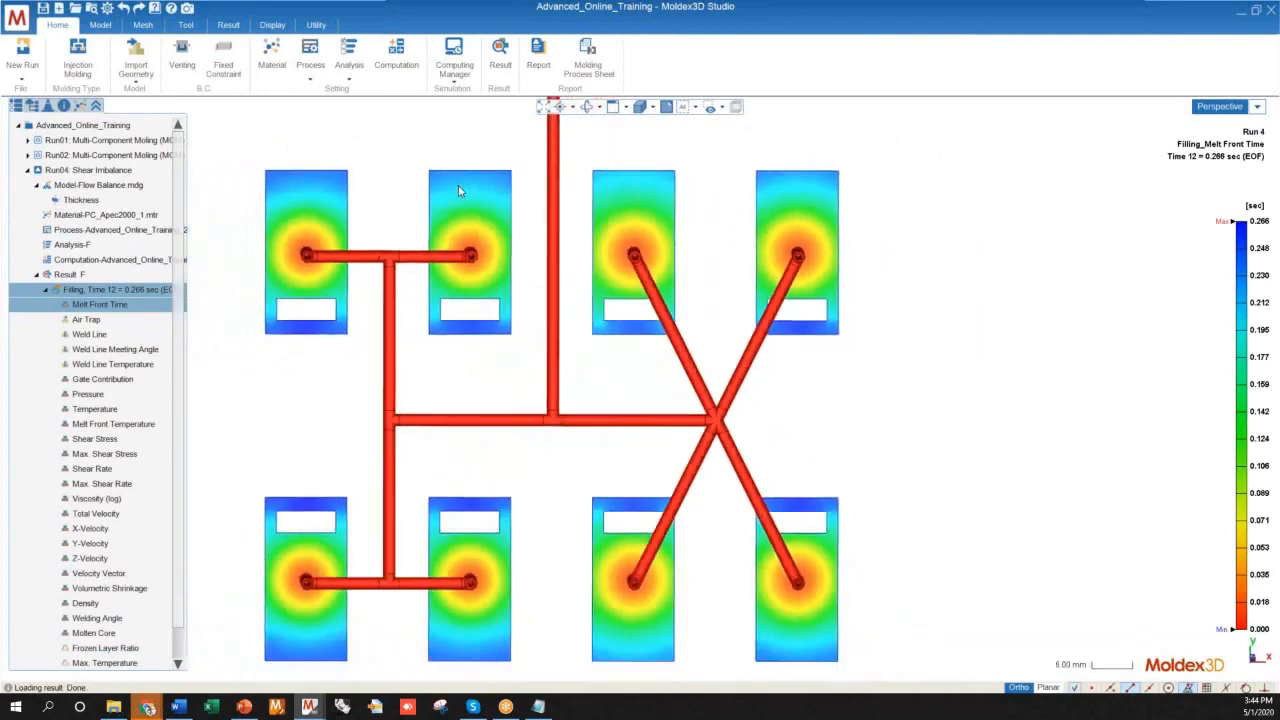
shift+middle_drag(520, 320, 493, 370)
scroll(490, 239, up, 6)
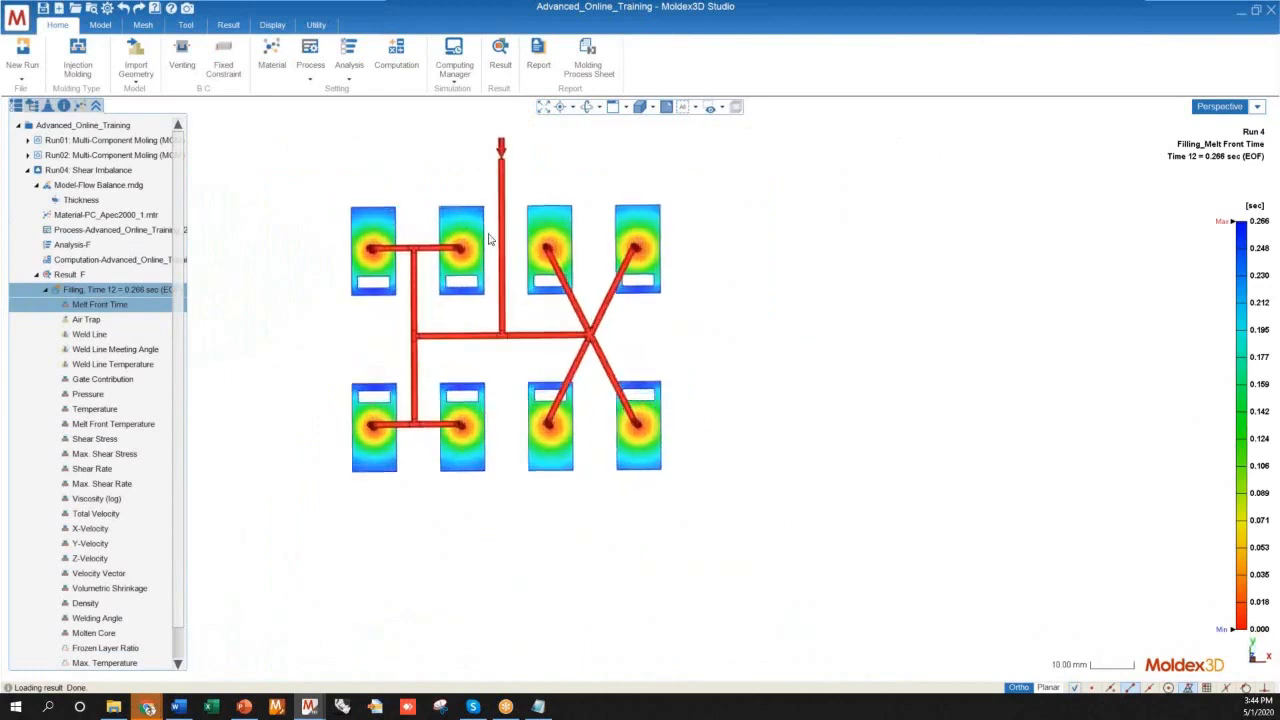
scroll(666, 523, down, 3)
mouse_move(552, 454)
middle_down()
mouse_move(517, 434)
mouse_move(403, 431)
mouse_move(593, 449)
mouse_move(603, 486)
mouse_move(598, 456)
middle_up()
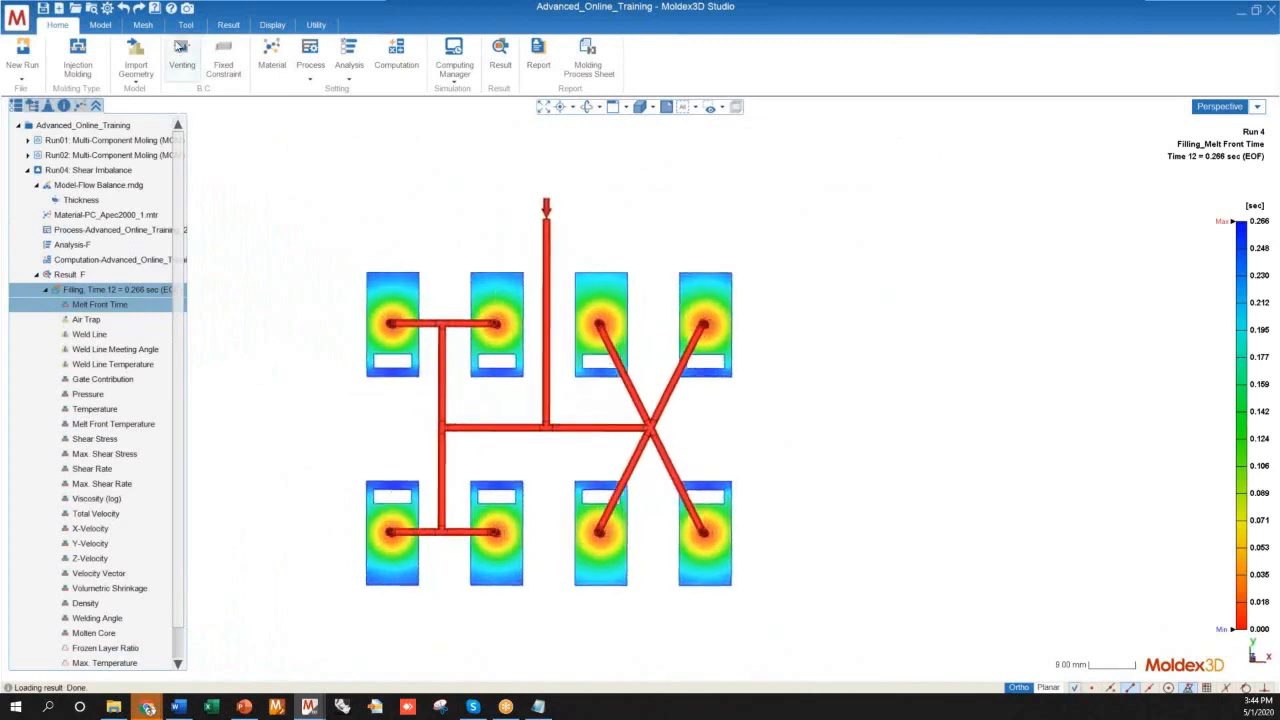
Set the melt front animation to frame 94 and examine a cavity's nozzle tip and gate up close
click(229, 25)
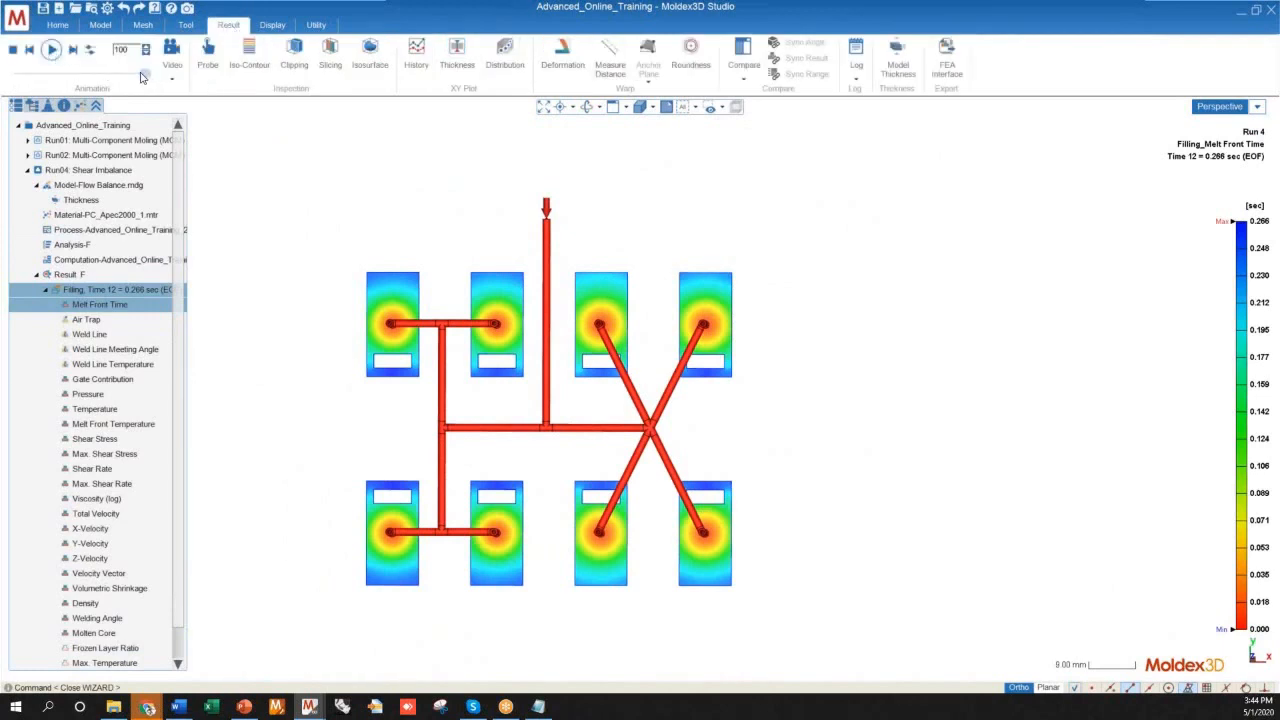
mouse_move(139, 76)
mouse_down()
mouse_move(128, 76)
mouse_move(139, 80)
mouse_up()
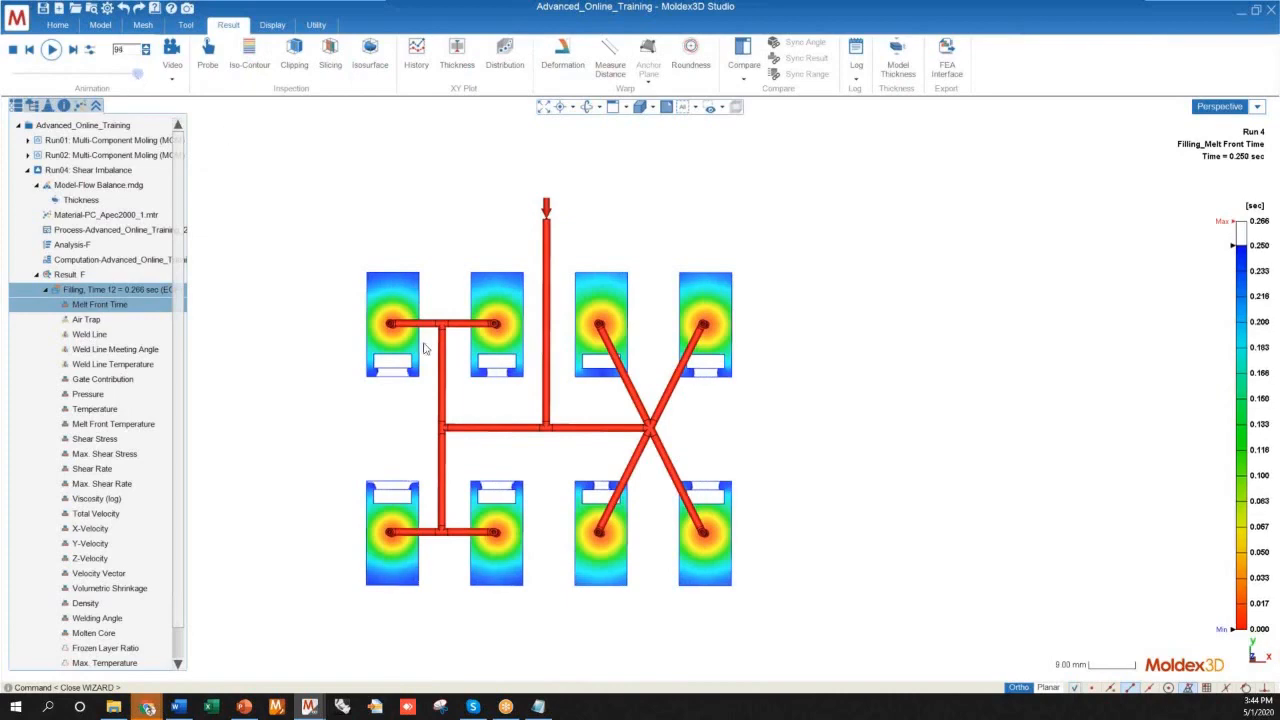
mouse_move(502, 388)
middle_down()
mouse_move(560, 400)
mouse_move(567, 561)
mouse_move(534, 434)
mouse_move(513, 416)
mouse_move(569, 417)
mouse_move(563, 478)
mouse_move(597, 533)
mouse_move(597, 449)
mouse_move(520, 445)
middle_up()
scroll(507, 343, up, 3)
scroll(507, 343, up, 4)
middle_drag(529, 251, 573, 372)
scroll(490, 381, up, 5)
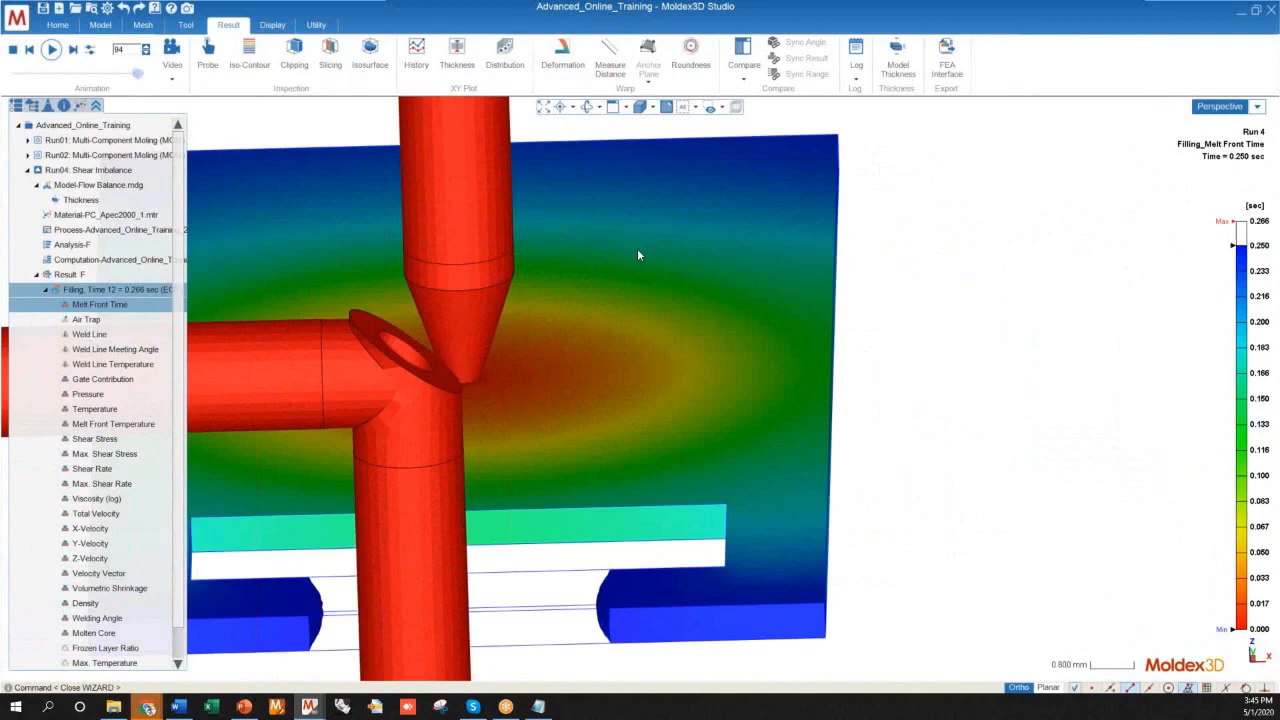
scroll(640, 250, down, 6)
scroll(493, 463, down, 1)
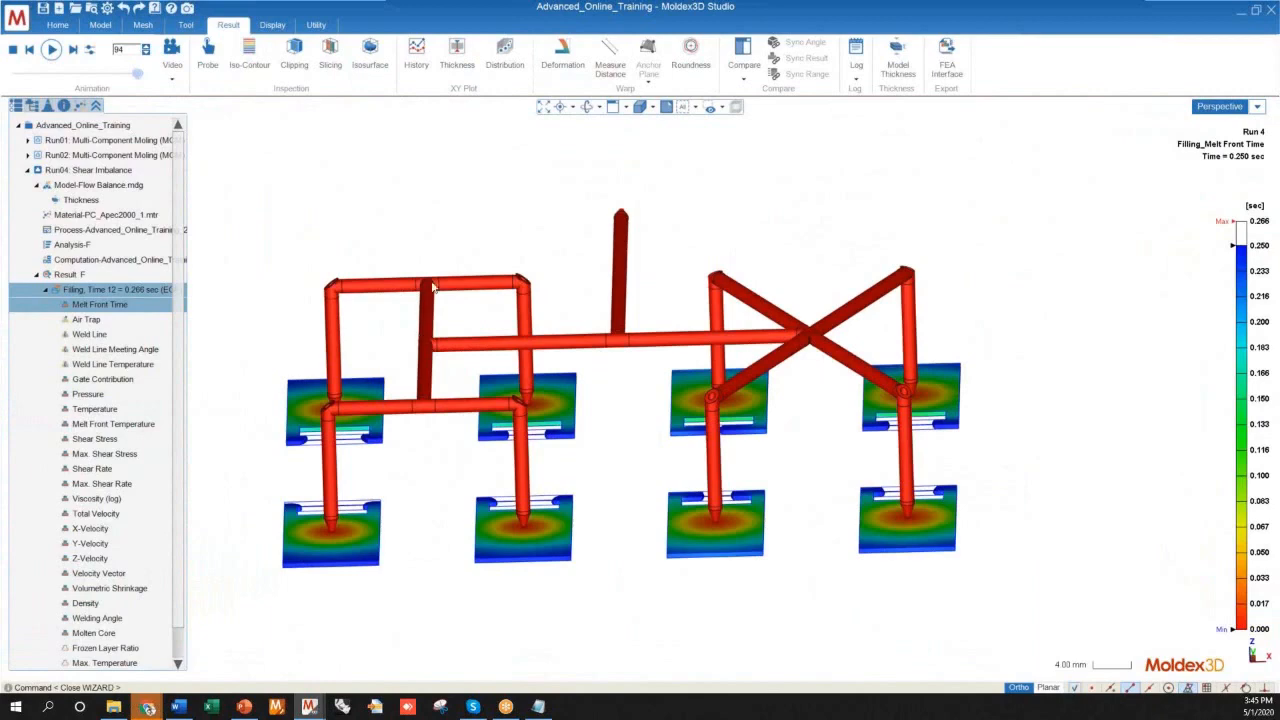
Examine the melt front around the cavity windows, comparing the inner cavities of the H-shaped and X-shaped runner branches
scroll(548, 445, up, 4)
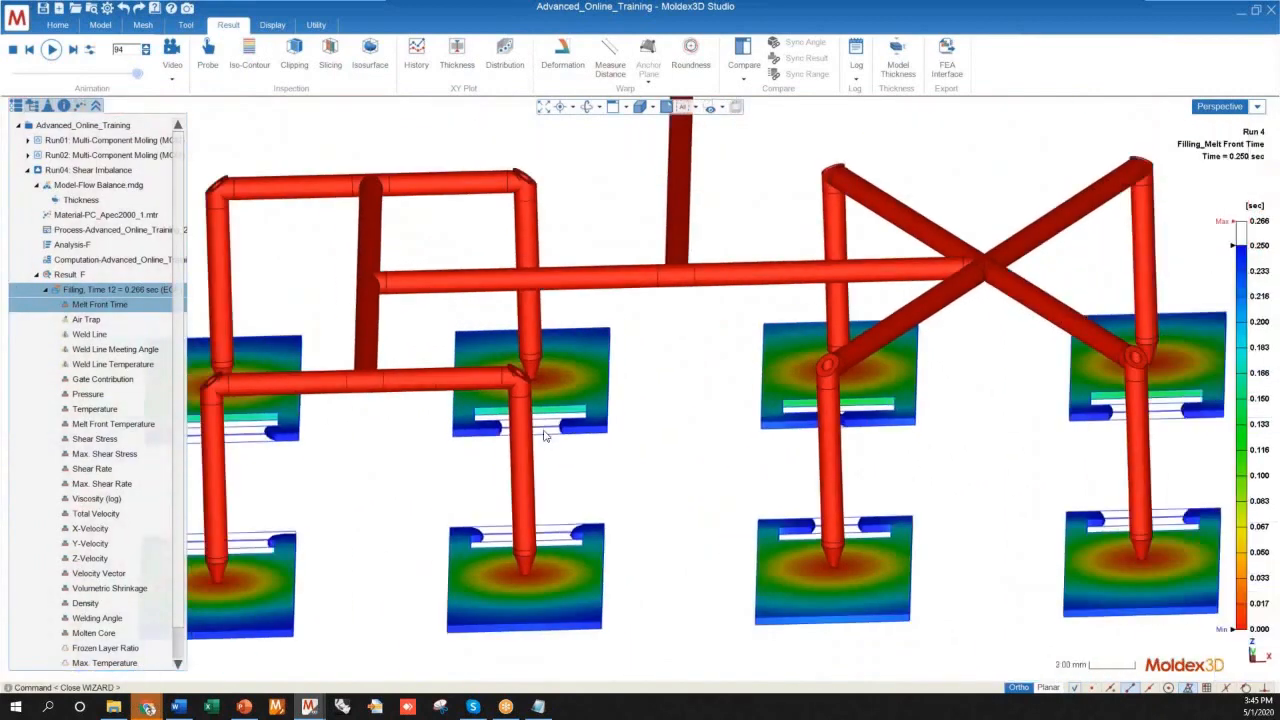
scroll(545, 436, down, 3)
middle_drag(582, 386, 443, 567)
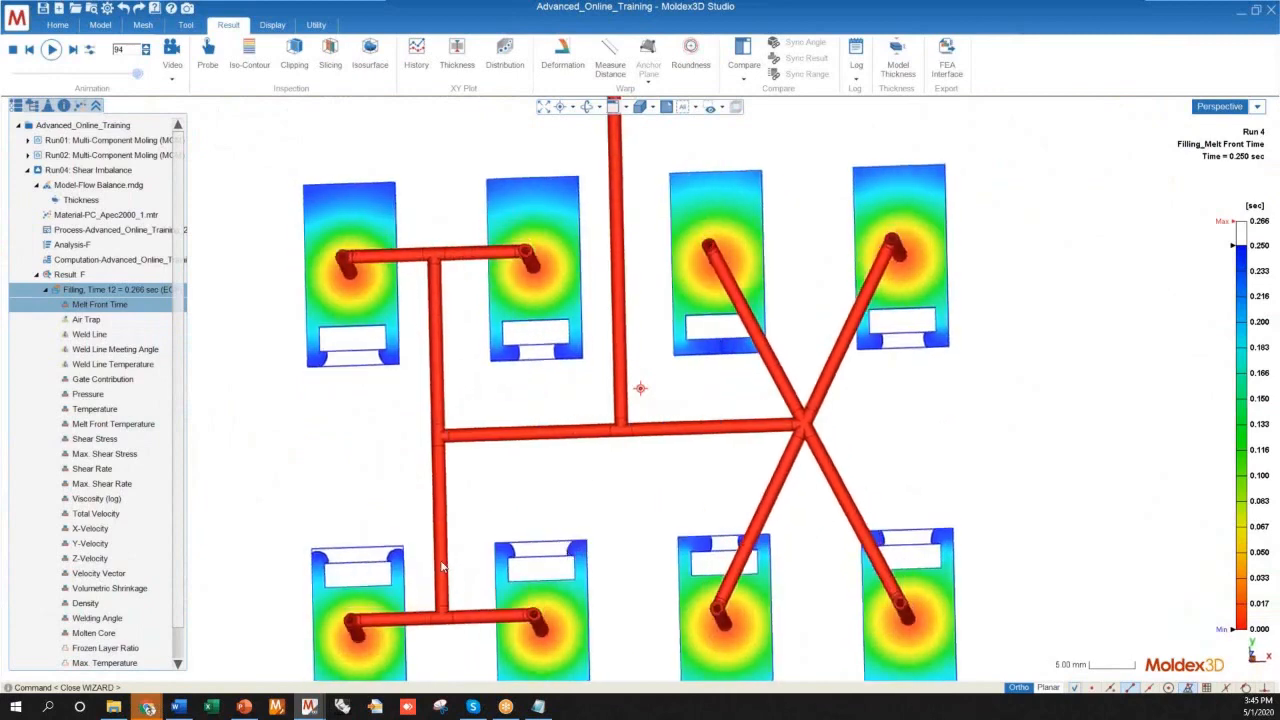
middle_drag(593, 514, 537, 377)
scroll(543, 332, up, 5)
scroll(555, 440, down, 4)
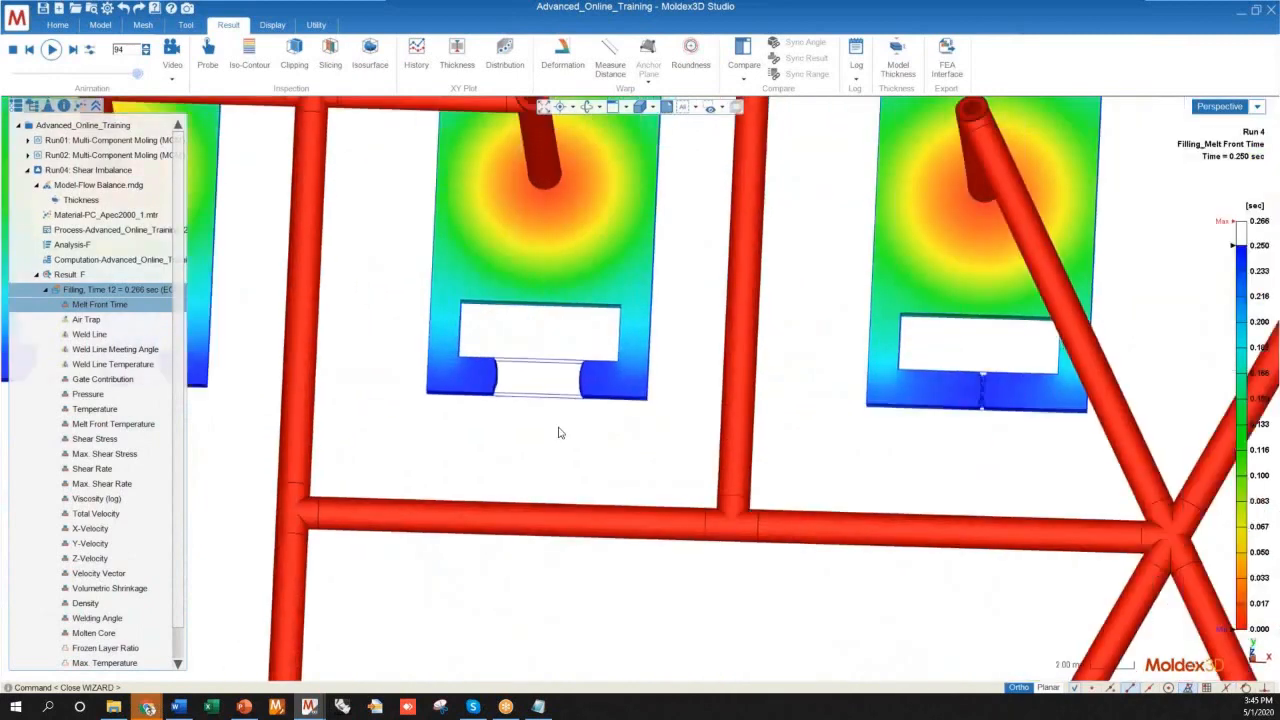
middle_drag(554, 457, 560, 370)
scroll(549, 355, down, 2)
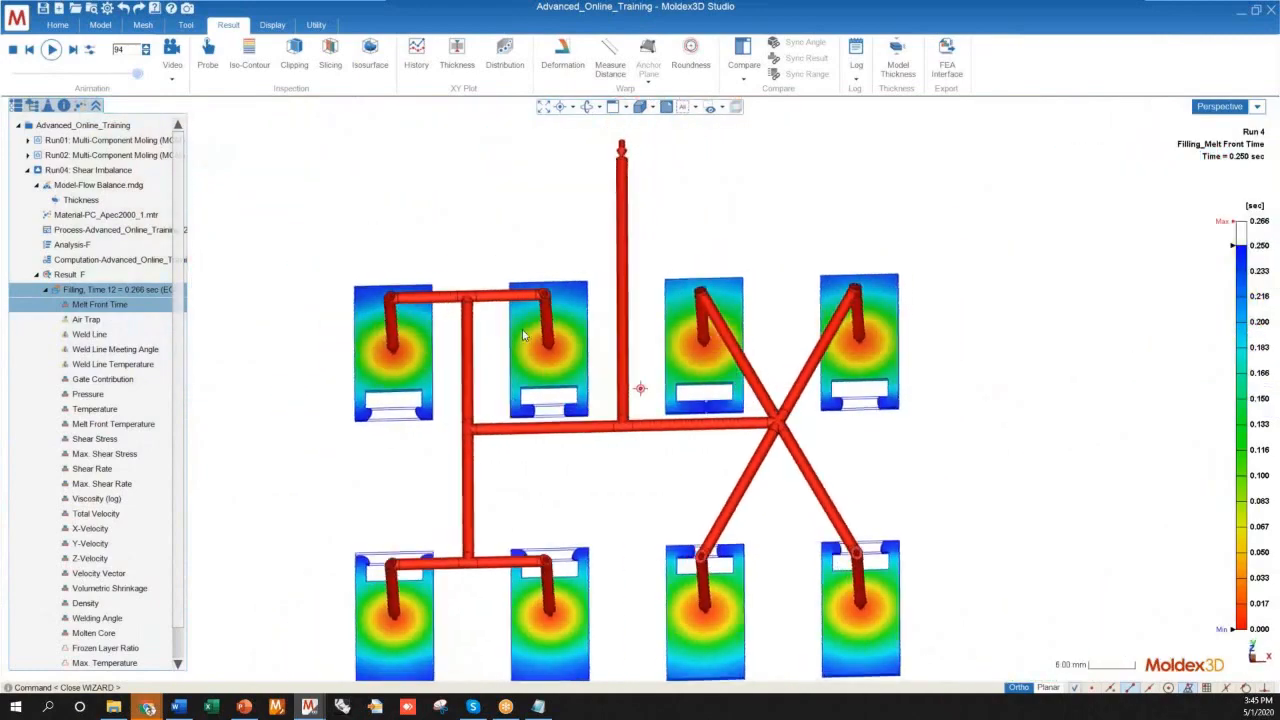
Examine the runner drops and gates of the upper-row cavities up close, from above and from the side
scroll(575, 342, up, 8)
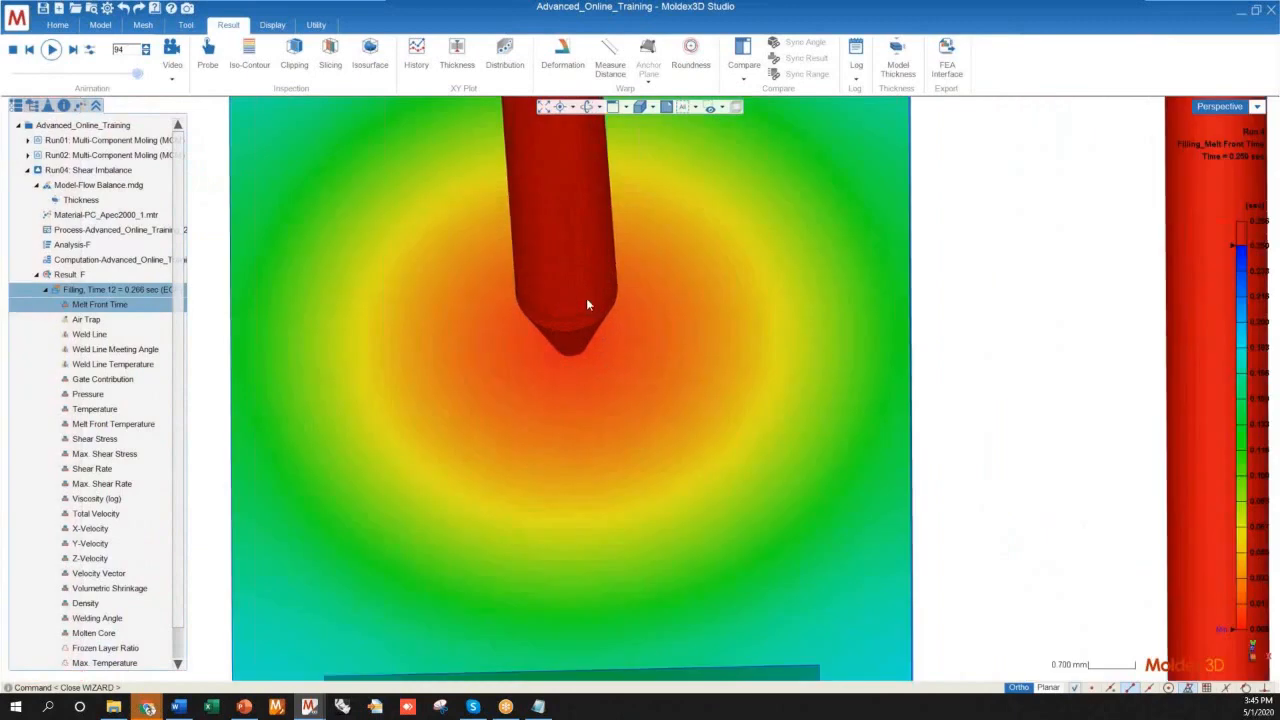
scroll(601, 327, down, 6)
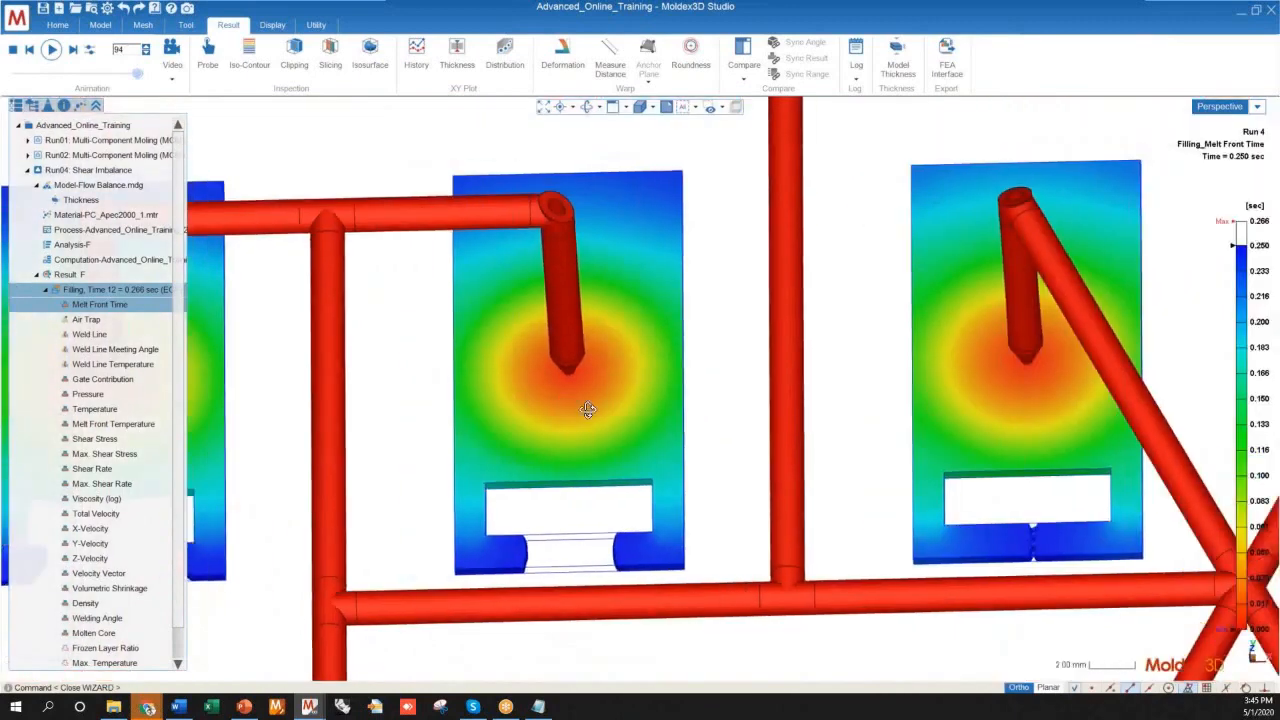
mouse_move(588, 410)
middle_down()
mouse_move(578, 240)
mouse_move(560, 211)
mouse_move(510, 210)
mouse_move(564, 281)
mouse_move(569, 420)
middle_up()
scroll(479, 328, down, 6)
middle_drag(503, 369, 494, 394)
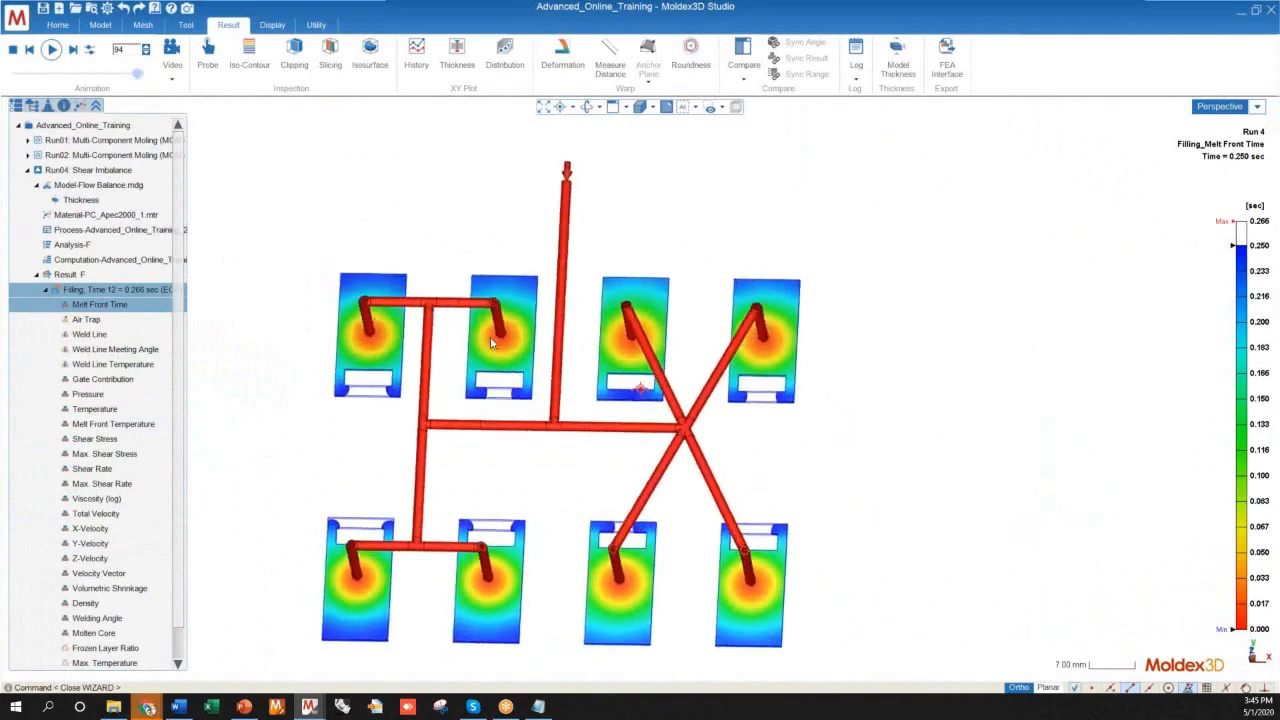
scroll(505, 340, up, 10)
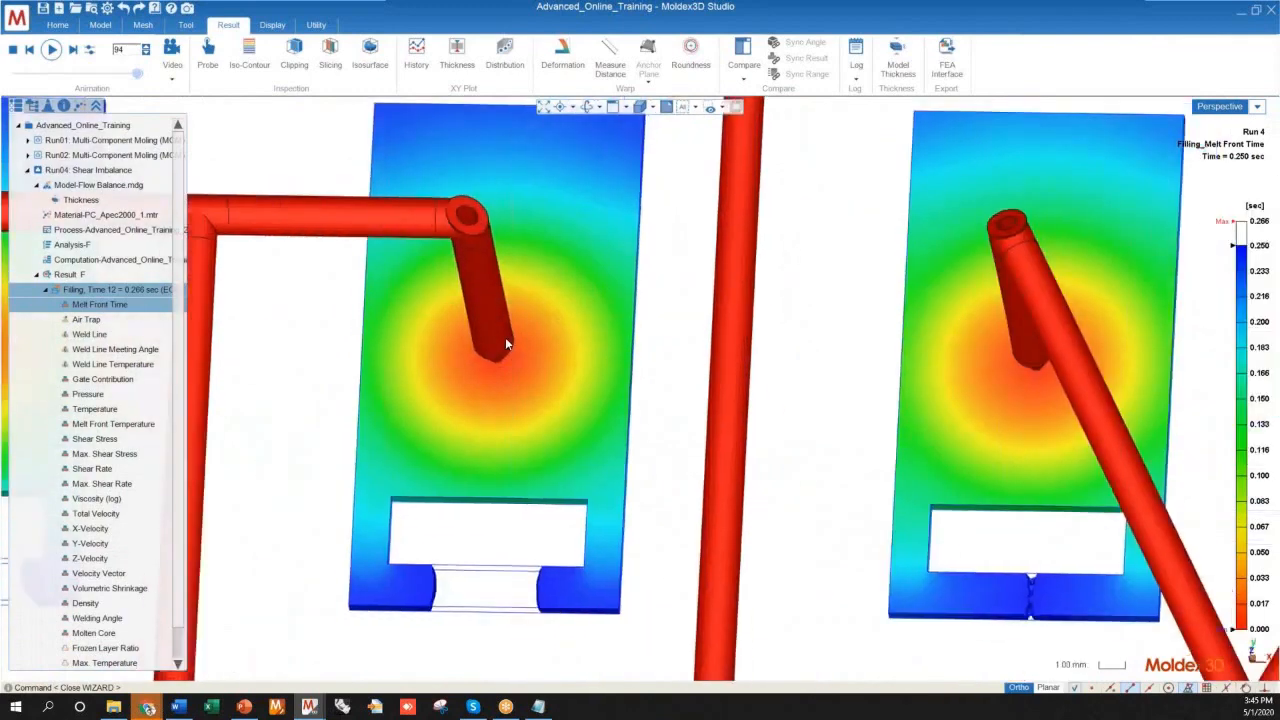
scroll(505, 343, down, 6)
middle_drag(505, 343, 466, 256)
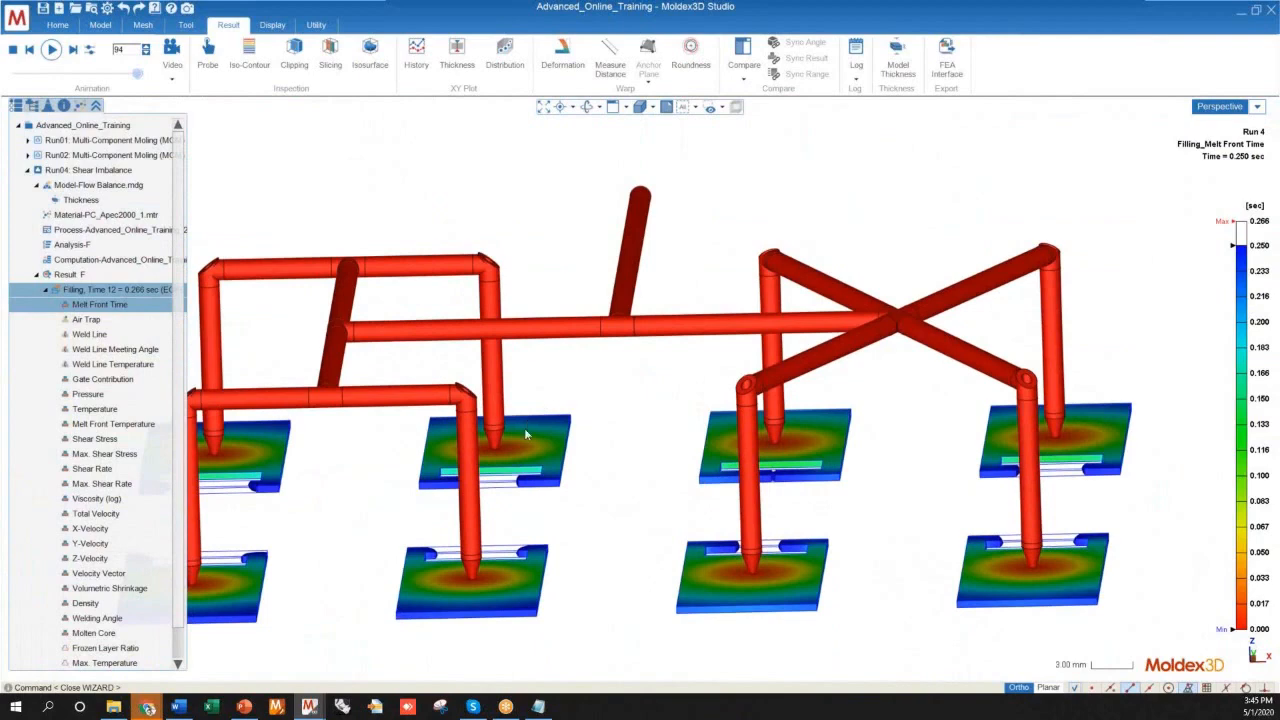
scroll(466, 256, up, 3)
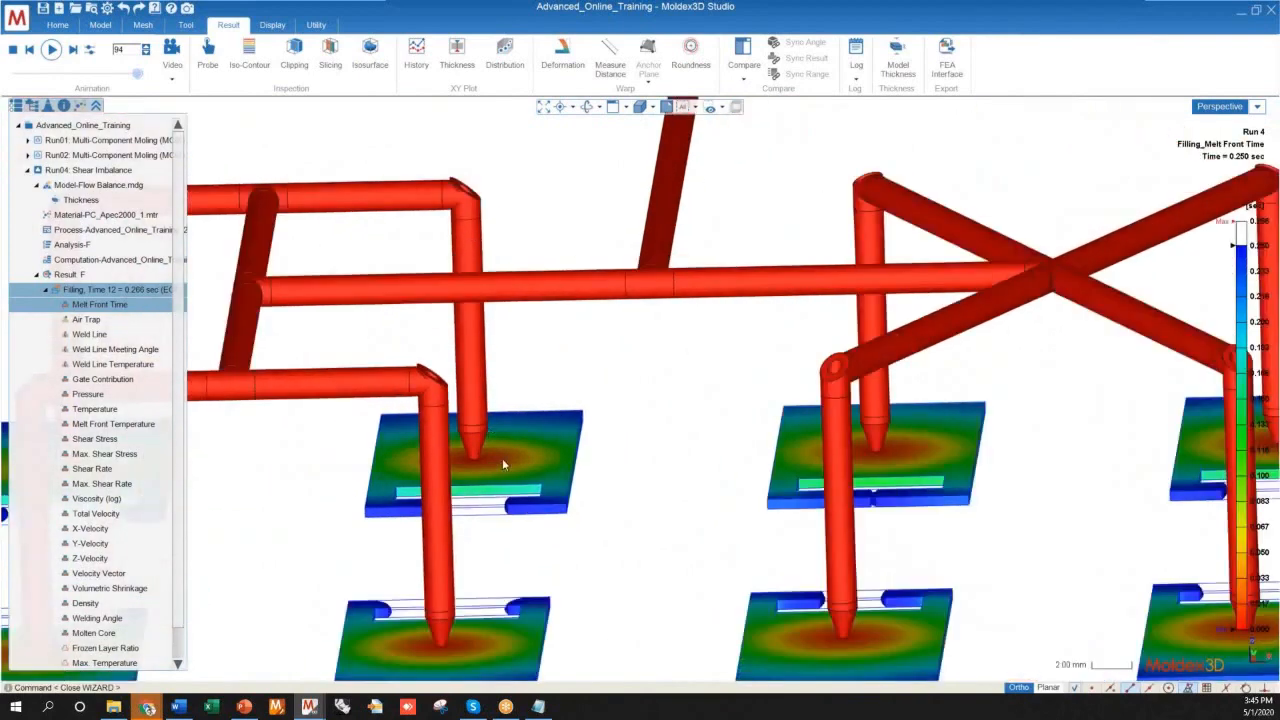
mouse_move(545, 233)
middle_down()
mouse_move(534, 283)
mouse_move(545, 399)
mouse_move(514, 366)
mouse_move(529, 466)
mouse_move(497, 526)
mouse_move(506, 493)
mouse_move(432, 262)
middle_up()
scroll(505, 300, up, 5)
scroll(509, 306, up, 2)
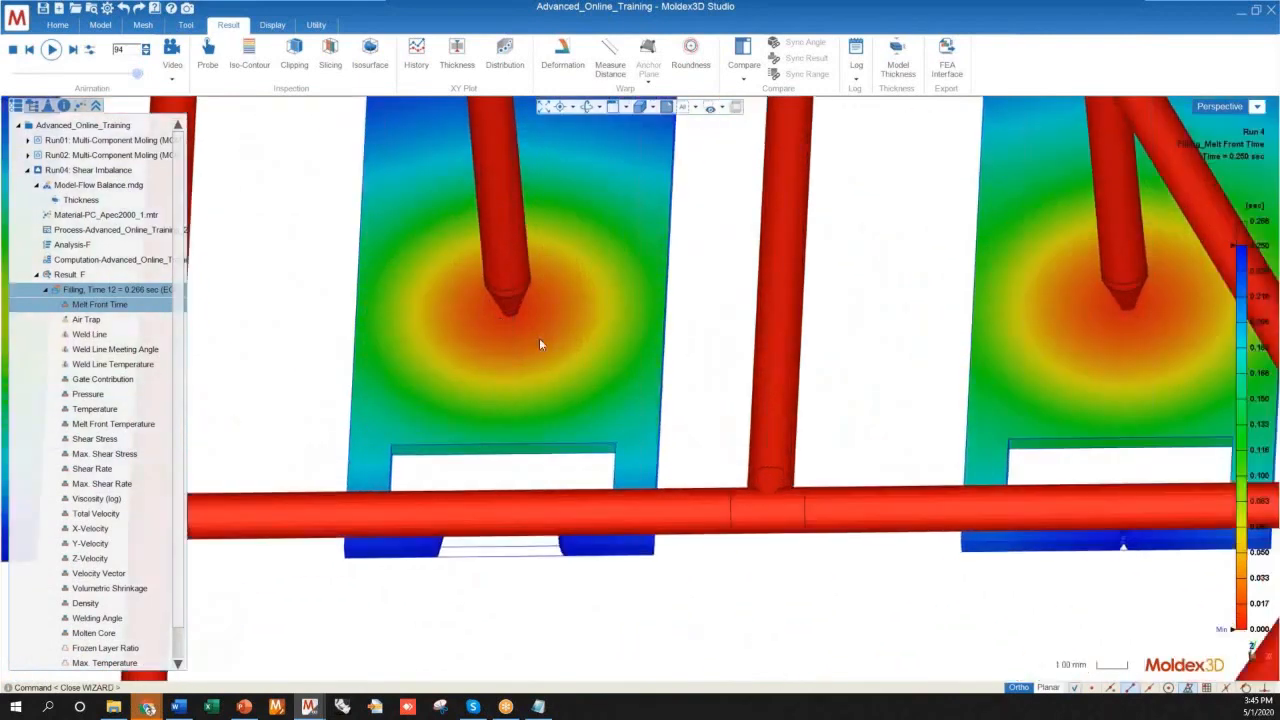
scroll(501, 291, down, 6)
mouse_move(512, 440)
middle_down()
mouse_move(524, 562)
mouse_move(423, 449)
middle_up()
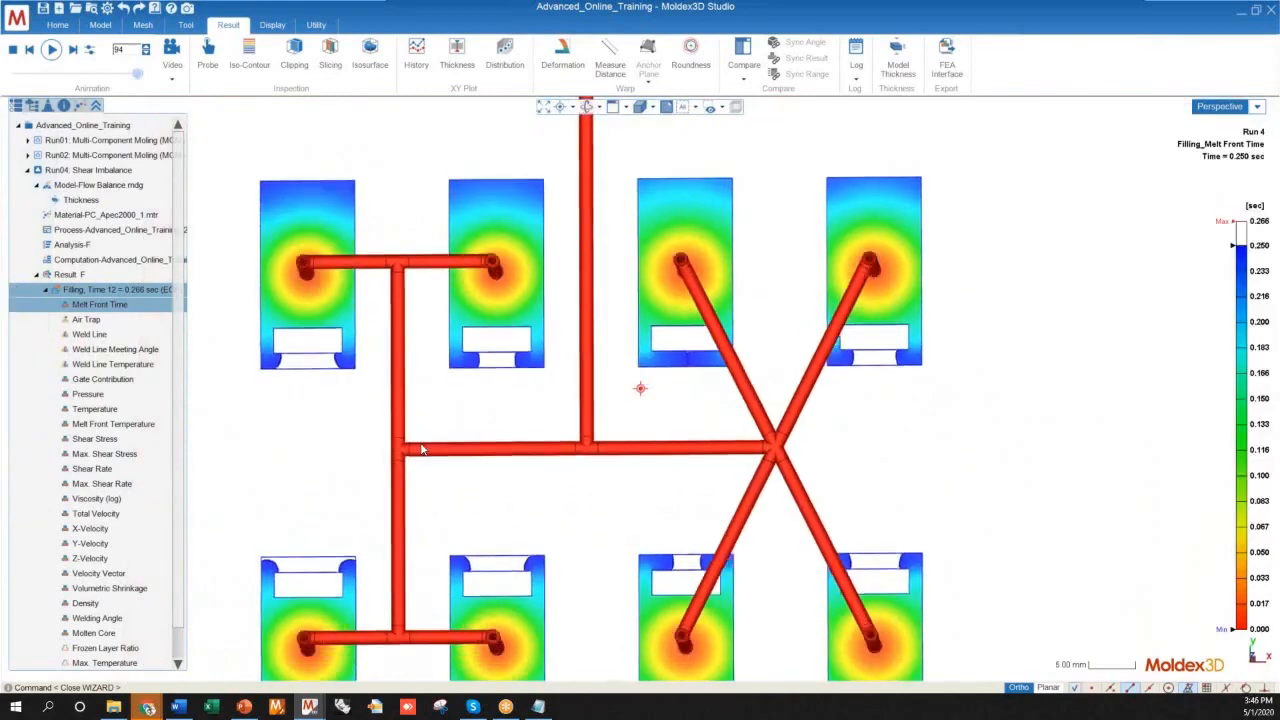
Compare the melt front at frame 94 across all eight cavities between the H-shaped and X-shaped runner branches
scroll(424, 445, down, 4)
scroll(555, 484, up, 5)
scroll(750, 402, down, 5)
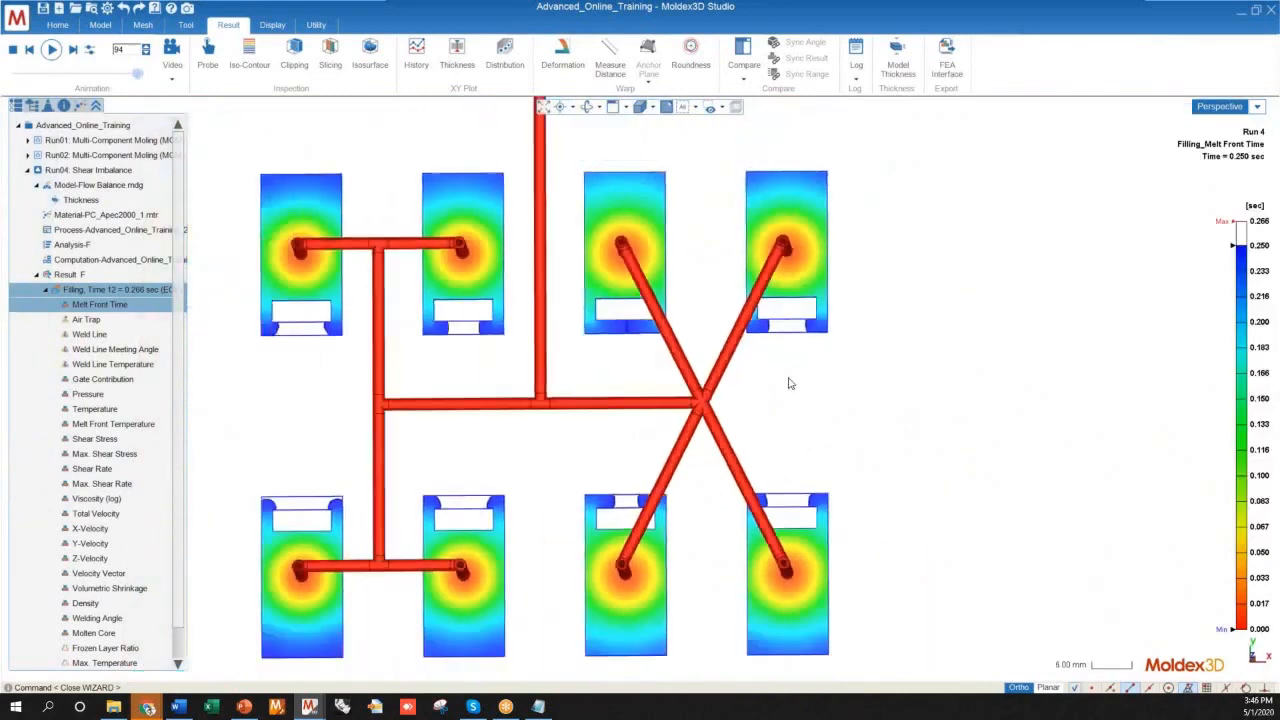
scroll(757, 408, up, 4)
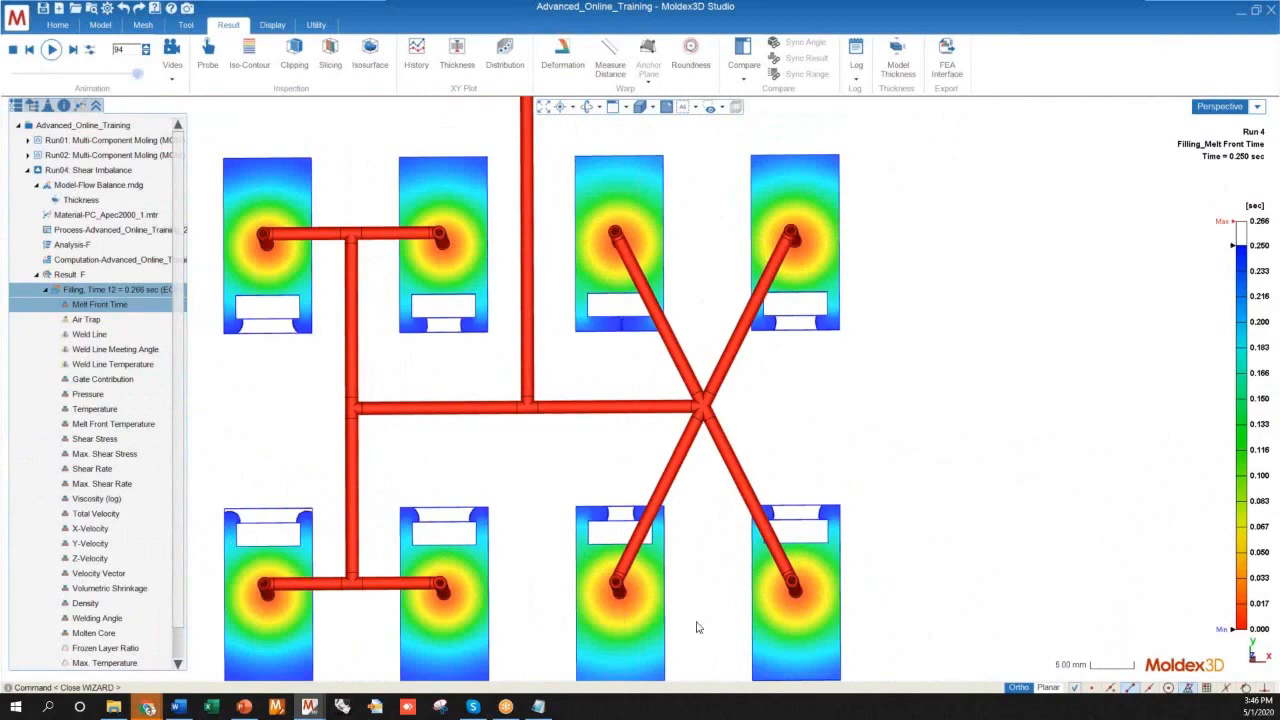
mouse_move(743, 590)
middle_down()
mouse_move(757, 501)
mouse_move(759, 602)
mouse_move(743, 486)
mouse_move(847, 532)
mouse_move(711, 443)
mouse_move(663, 511)
mouse_move(693, 543)
mouse_move(806, 593)
mouse_move(786, 629)
mouse_move(744, 632)
middle_up()
middle_drag(815, 388, 500, 438)
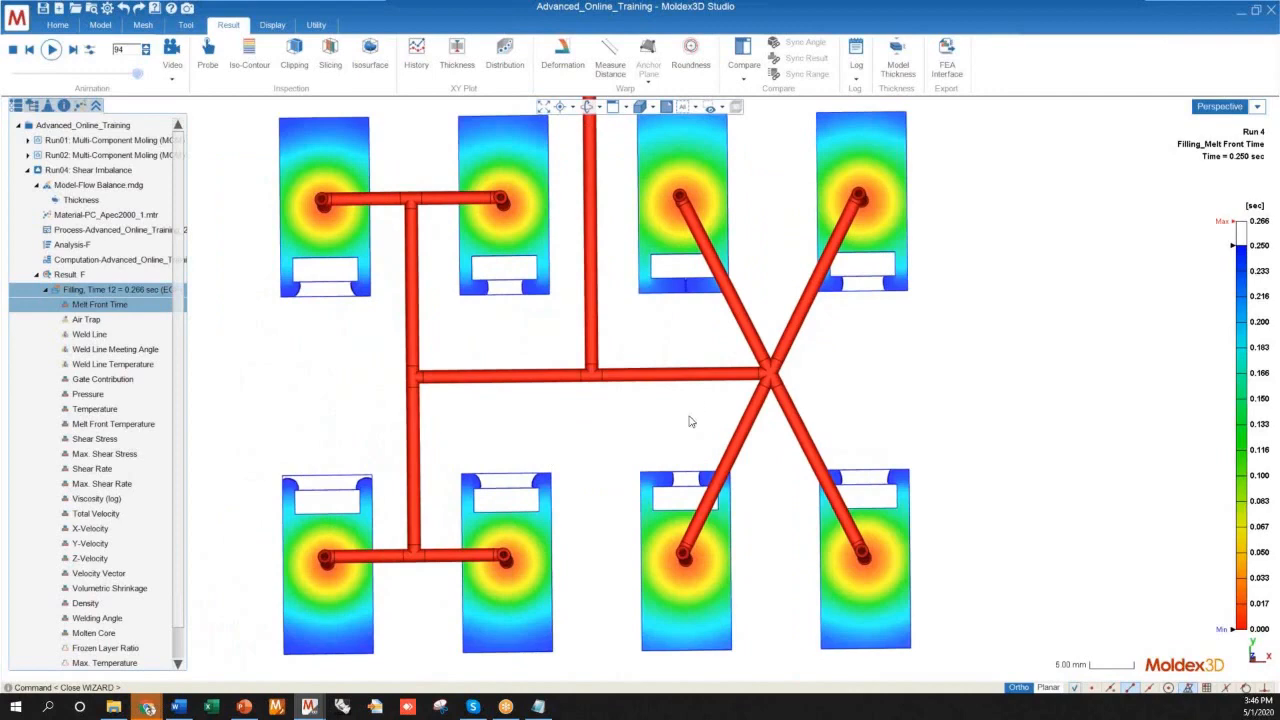
scroll(642, 470, down, 2)
mouse_move(569, 493)
middle_down()
mouse_move(569, 463)
mouse_move(591, 538)
mouse_move(599, 506)
mouse_move(766, 349)
mouse_move(643, 449)
mouse_move(623, 531)
mouse_move(568, 438)
mouse_move(578, 468)
middle_up()
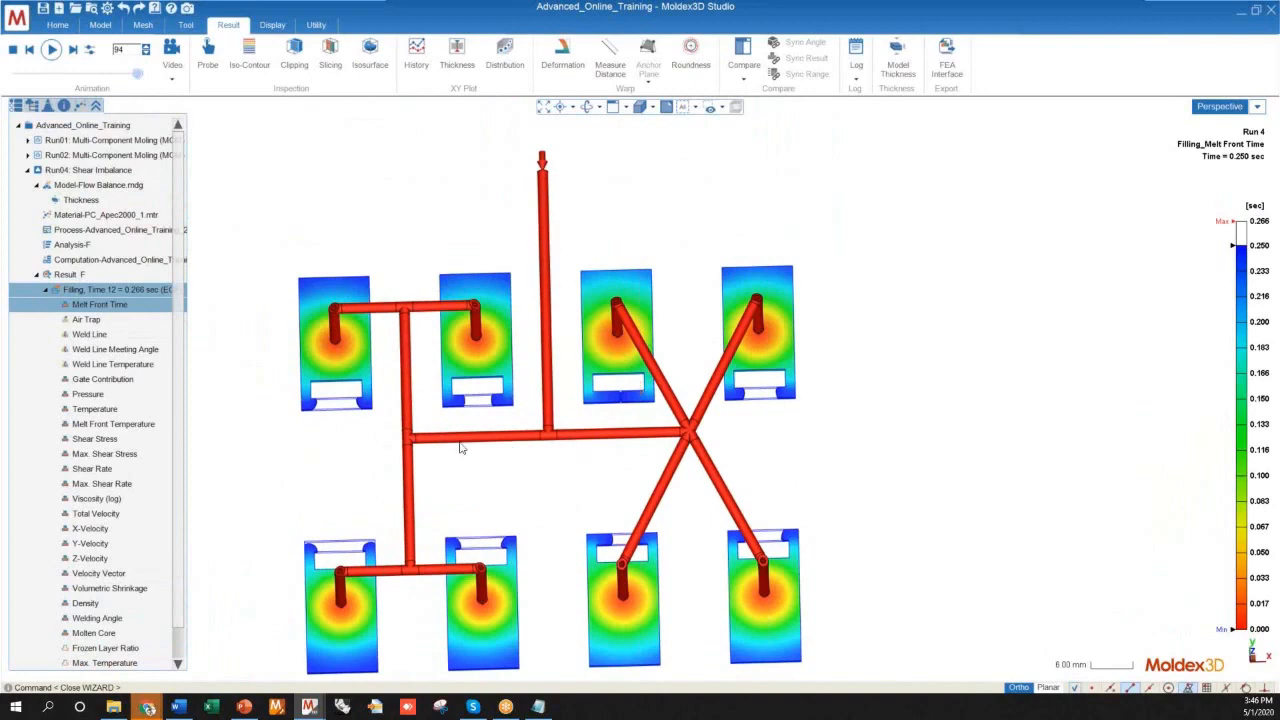
scroll(488, 430, up, 4)
scroll(494, 357, down, 3)
scroll(636, 401, up, 3)
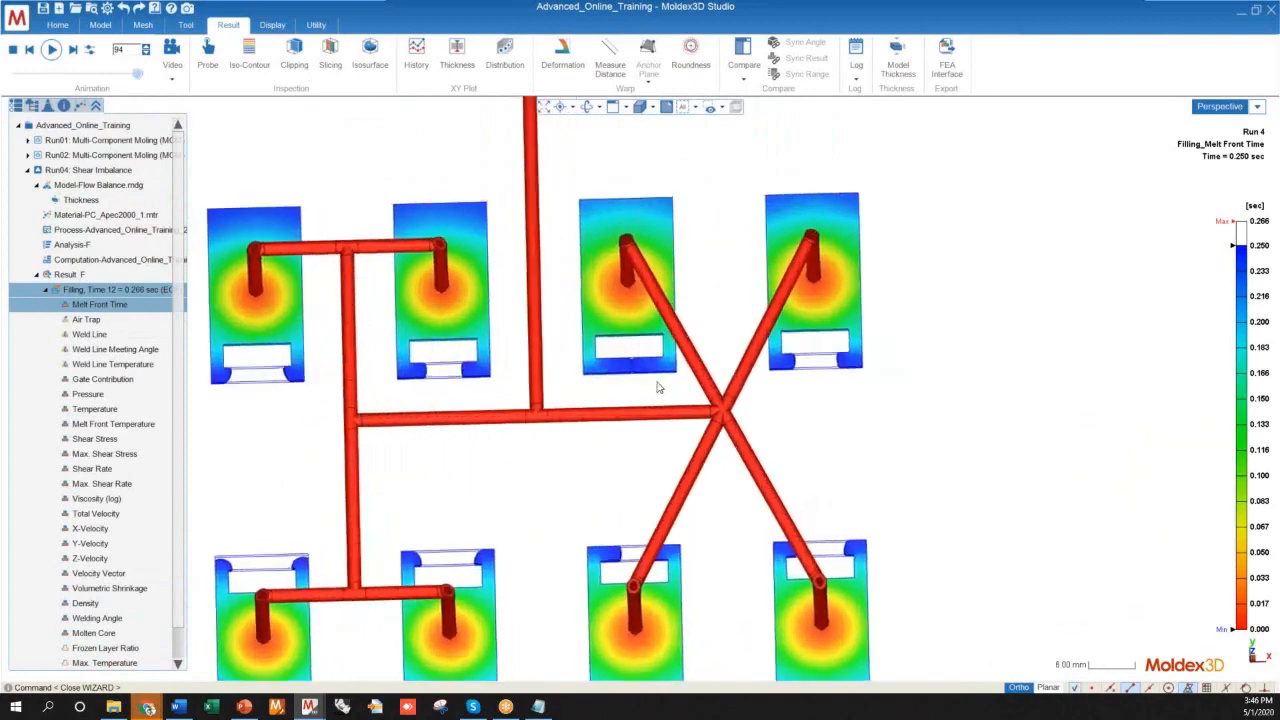
Examine the melt front in the cavities fed by the X-shaped branch and in the lower-row cavities of the H-shaped branch
scroll(645, 380, up, 4)
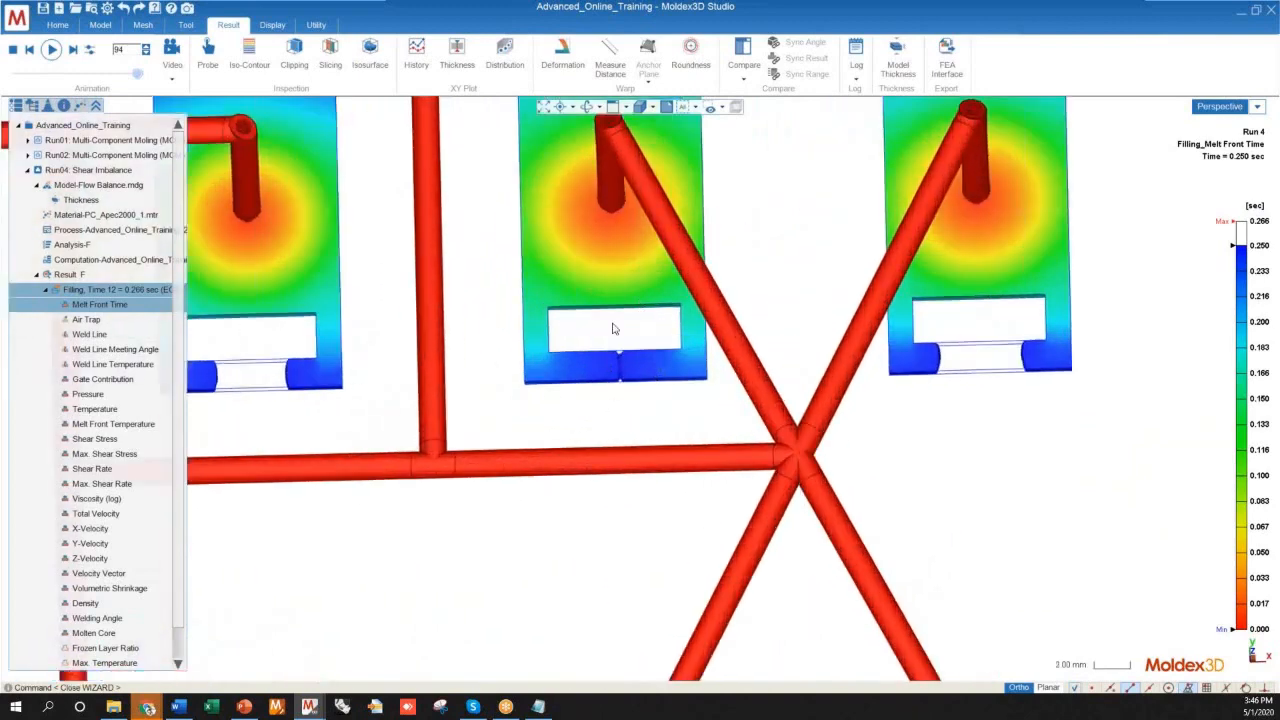
scroll(566, 328, down, 4)
middle_drag(569, 351, 597, 425)
scroll(600, 425, down, 4)
scroll(757, 550, up, 3)
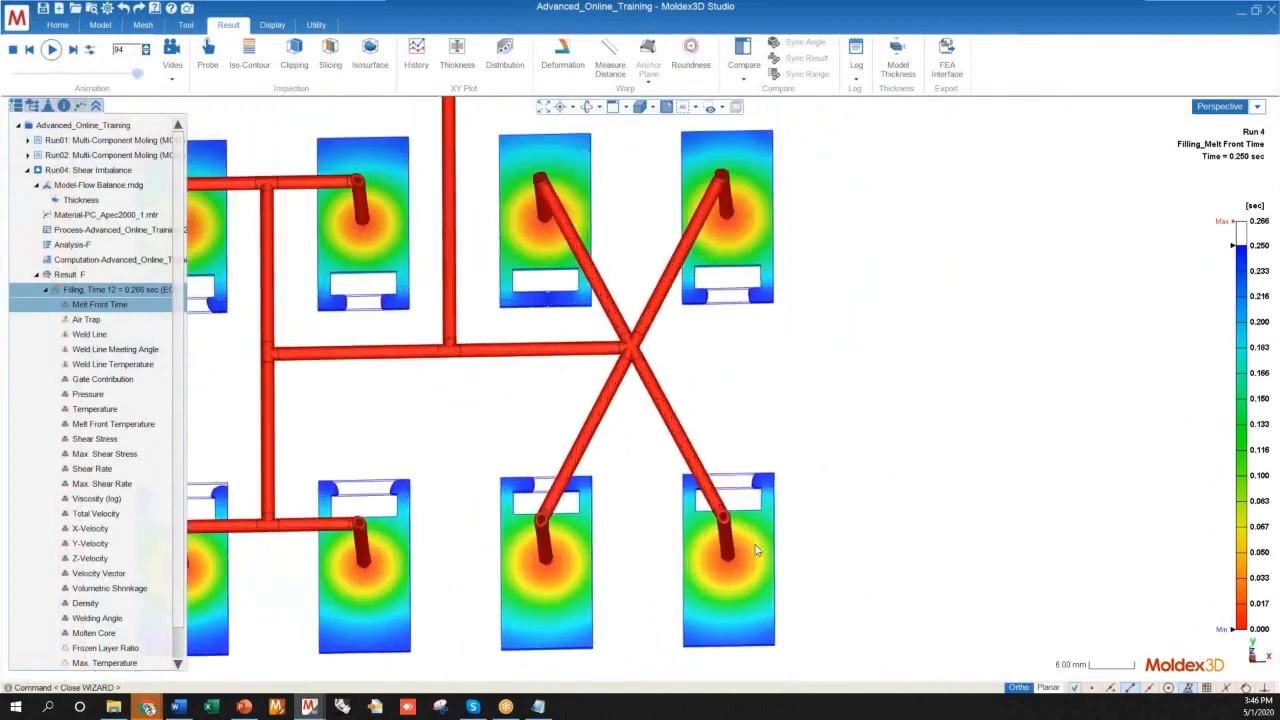
scroll(757, 550, up, 3)
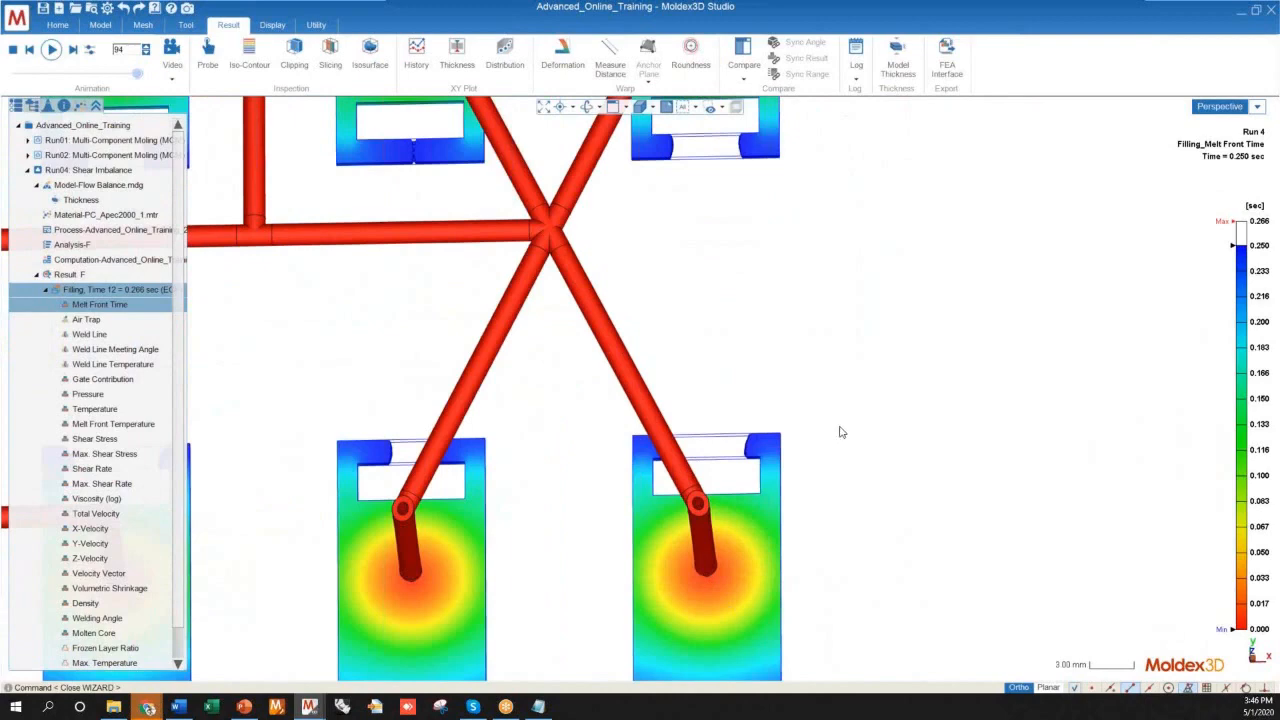
scroll(845, 434, down, 5)
mouse_move(400, 449)
middle_down()
mouse_move(389, 491)
mouse_move(405, 510)
mouse_move(417, 479)
mouse_move(417, 494)
middle_up()
scroll(331, 512, up, 3)
scroll(388, 520, down, 1)
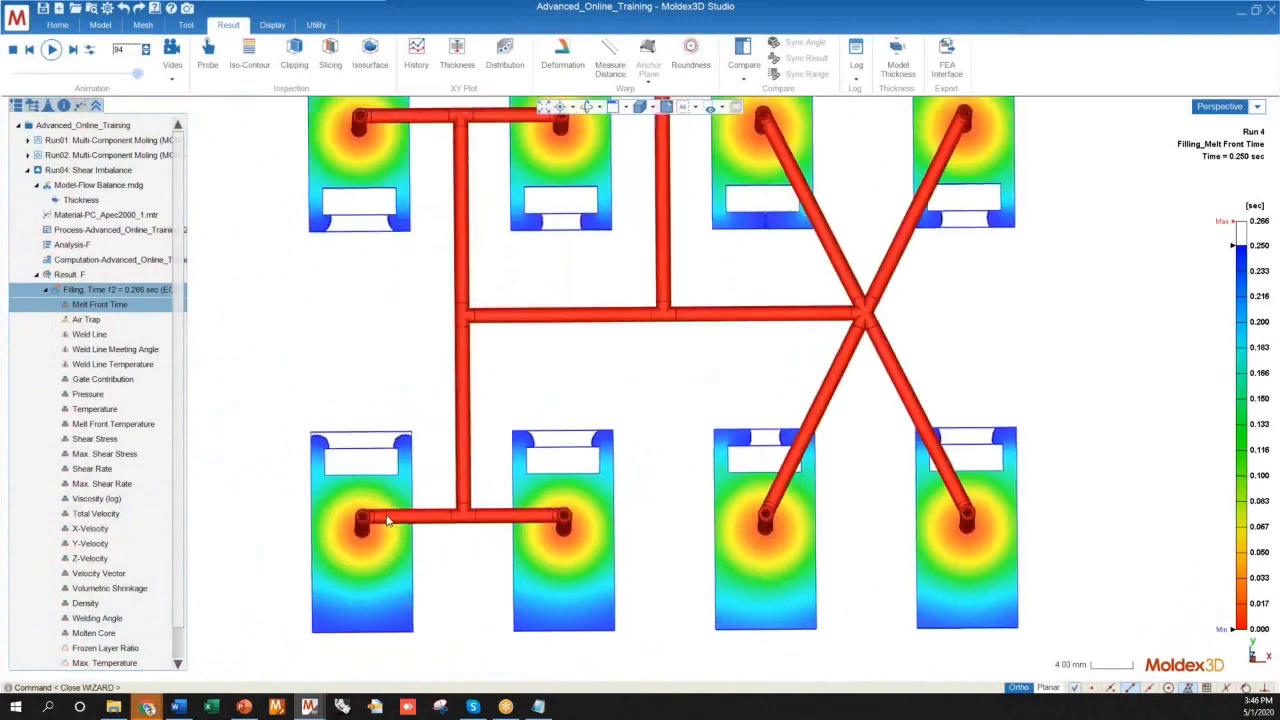
scroll(388, 520, down, 1)
scroll(537, 446, down, 3)
scroll(560, 180, up, 7)
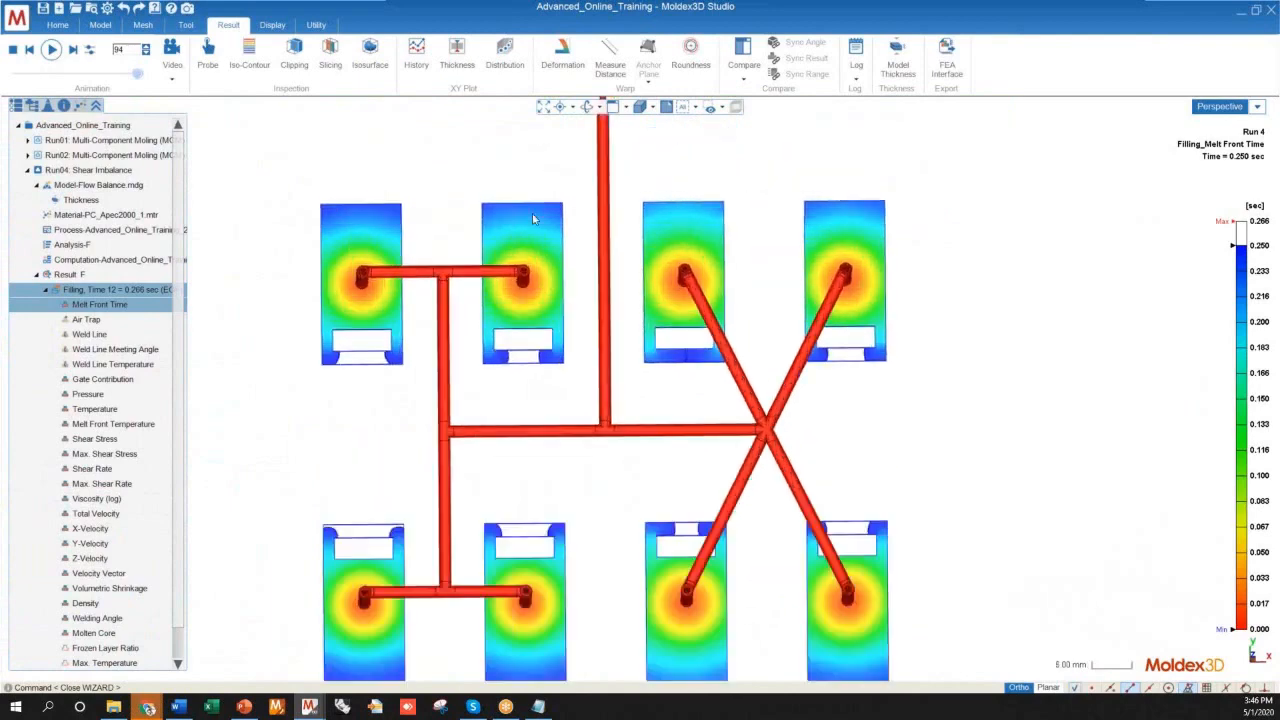
Compare the melt front at 0.250 sec between the upper and lower cavity rows of both runner branches
scroll(530, 441, down, 2)
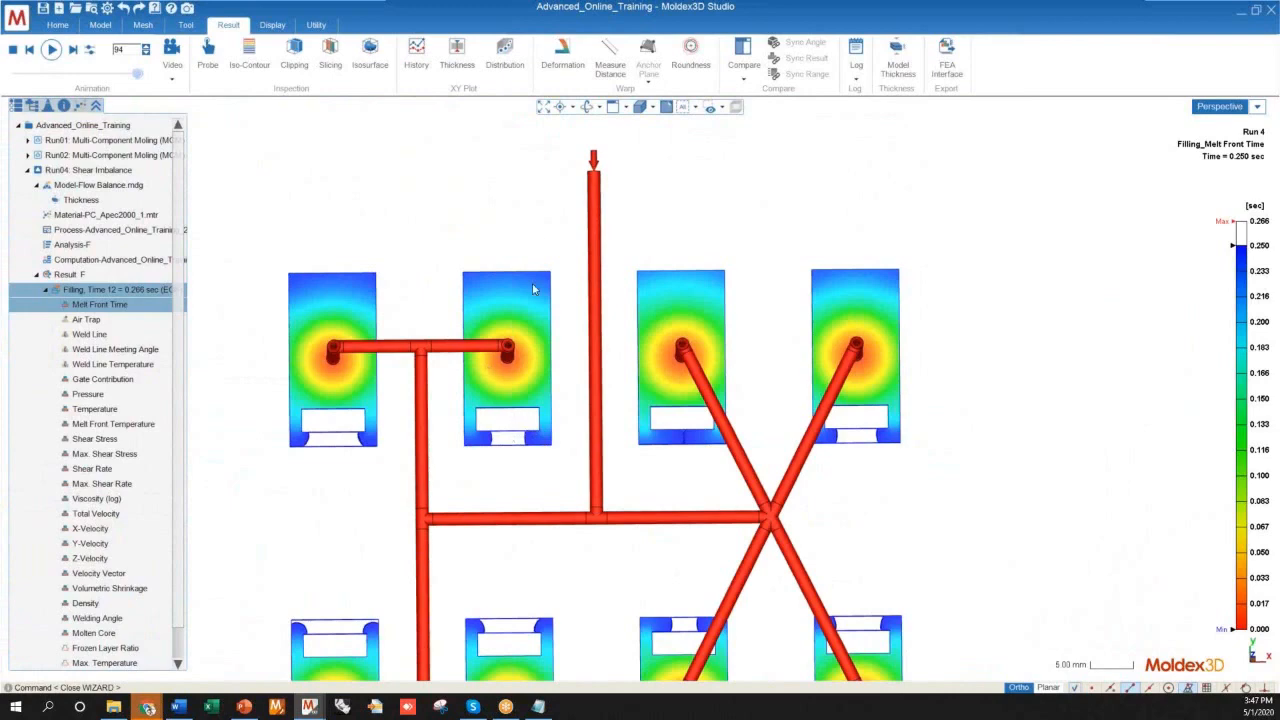
scroll(480, 510, down, 2)
scroll(533, 556, up, 5)
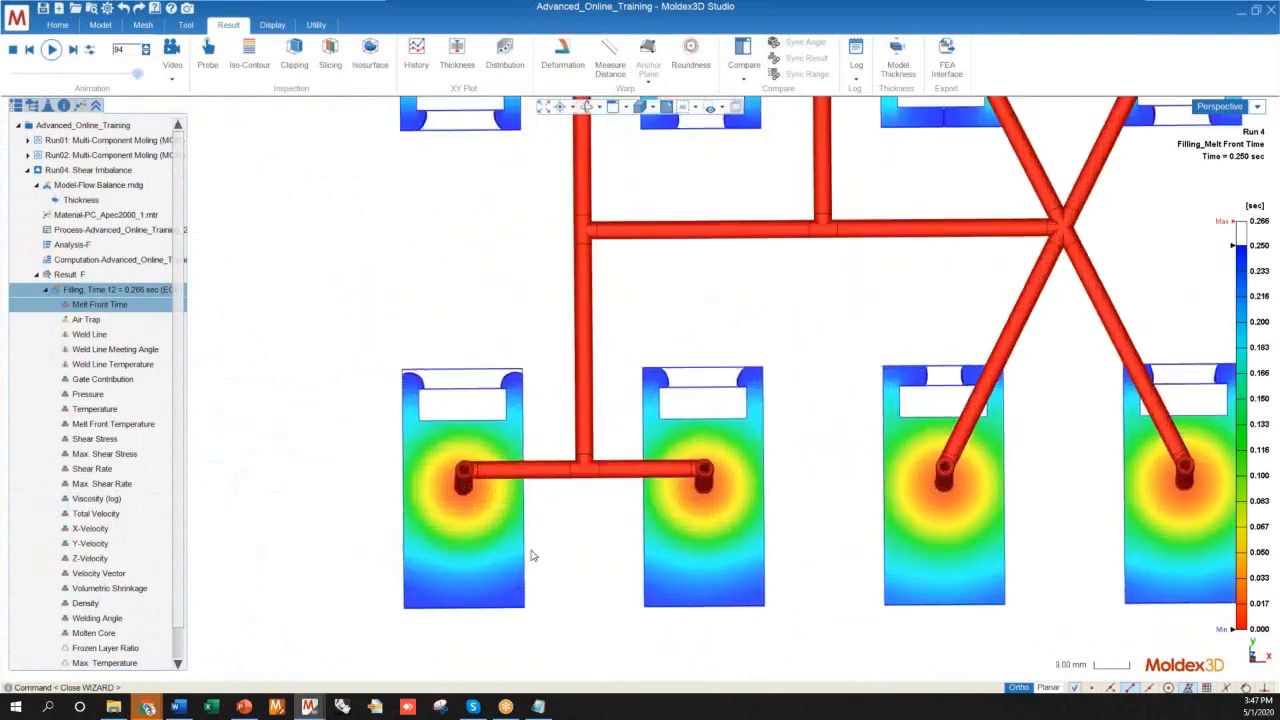
scroll(325, 568, down, 5)
mouse_move(406, 594)
middle_down()
mouse_move(397, 517)
mouse_move(400, 594)
mouse_move(380, 580)
mouse_move(390, 452)
mouse_move(374, 349)
mouse_move(418, 592)
middle_up()
middle_drag(485, 557, 457, 512)
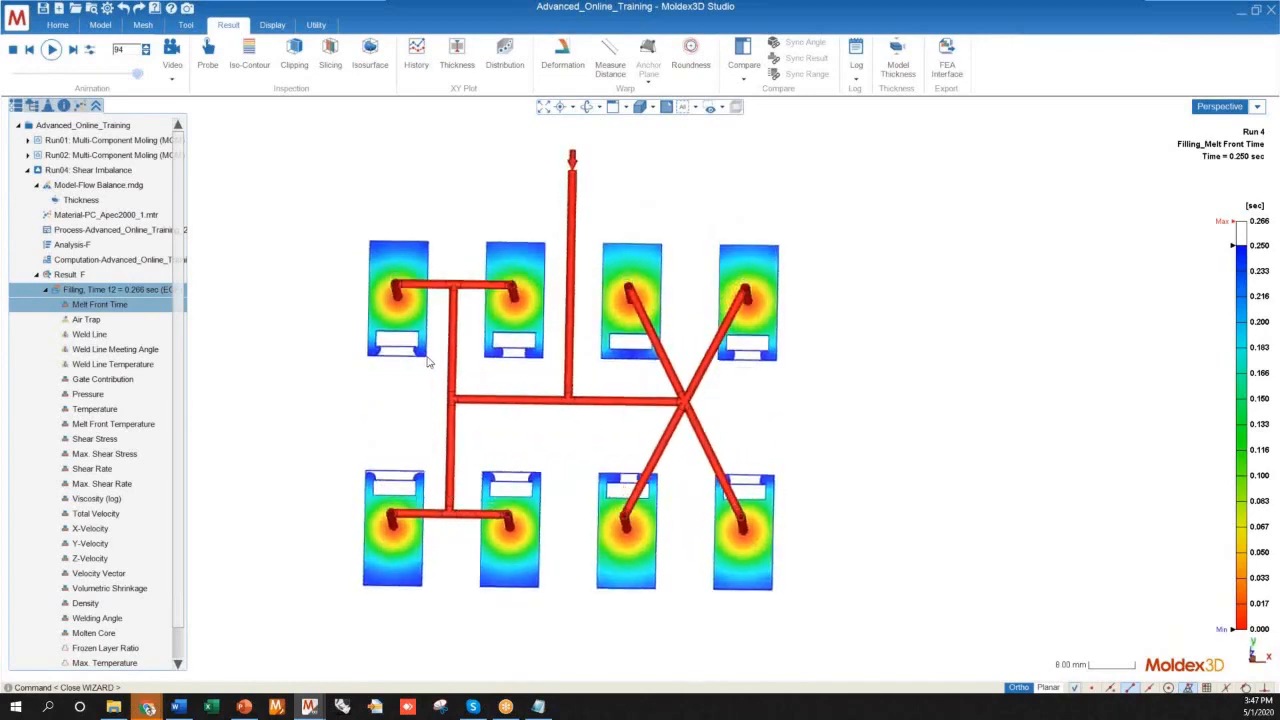
middle_drag(518, 423, 523, 477)
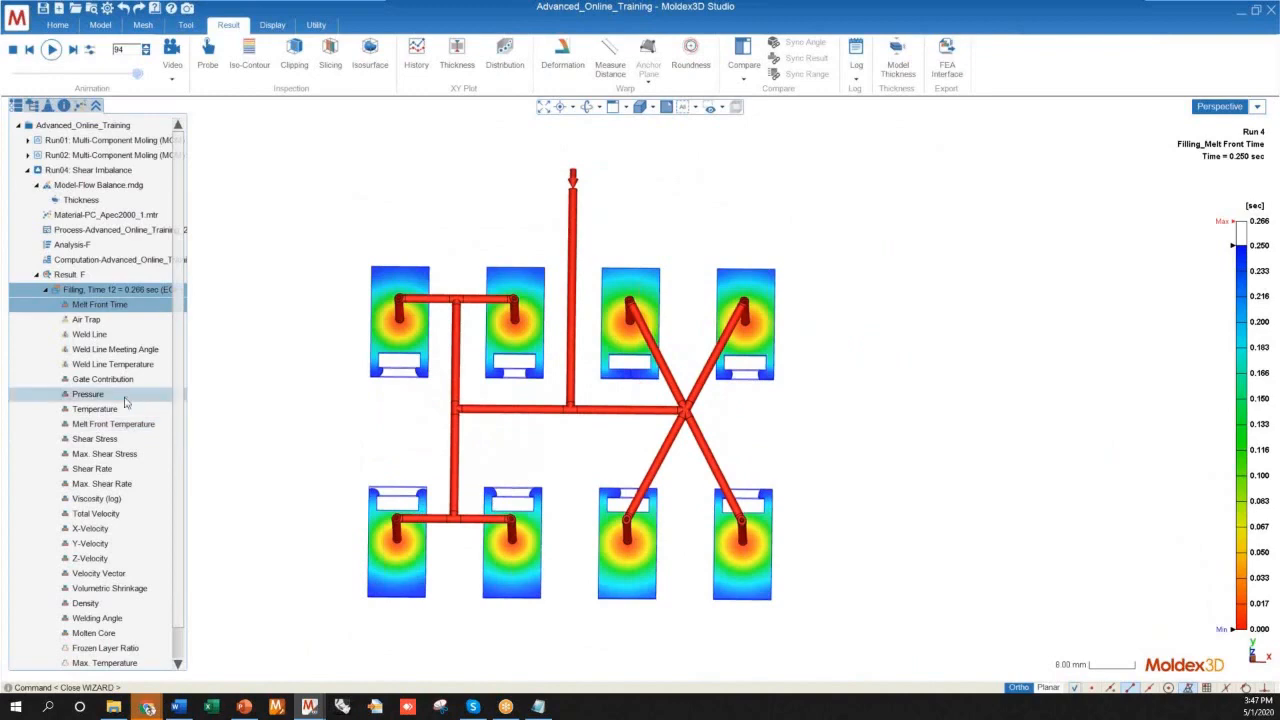
Display the filling Temperature result and clip the model with the YZ plane at 50%
click(94, 411)
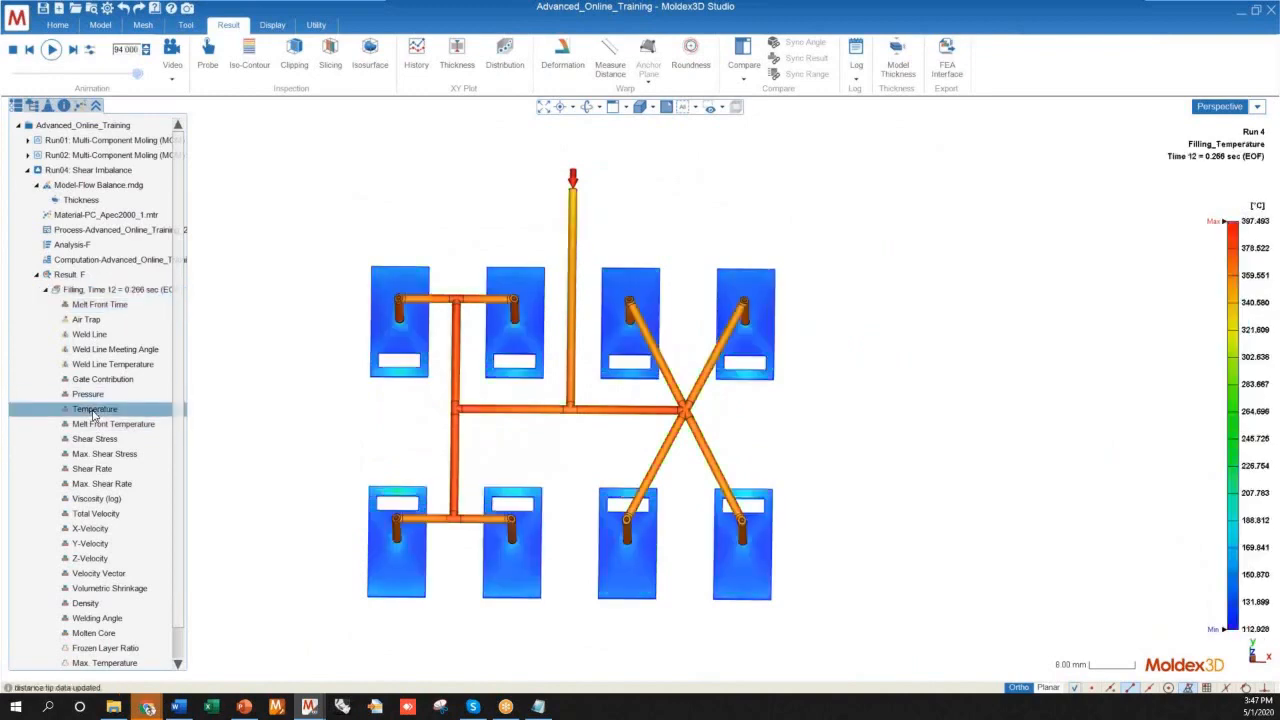
mouse_move(580, 487)
middle_down()
mouse_move(651, 383)
mouse_move(570, 497)
middle_up()
middle_drag(559, 420, 309, 126)
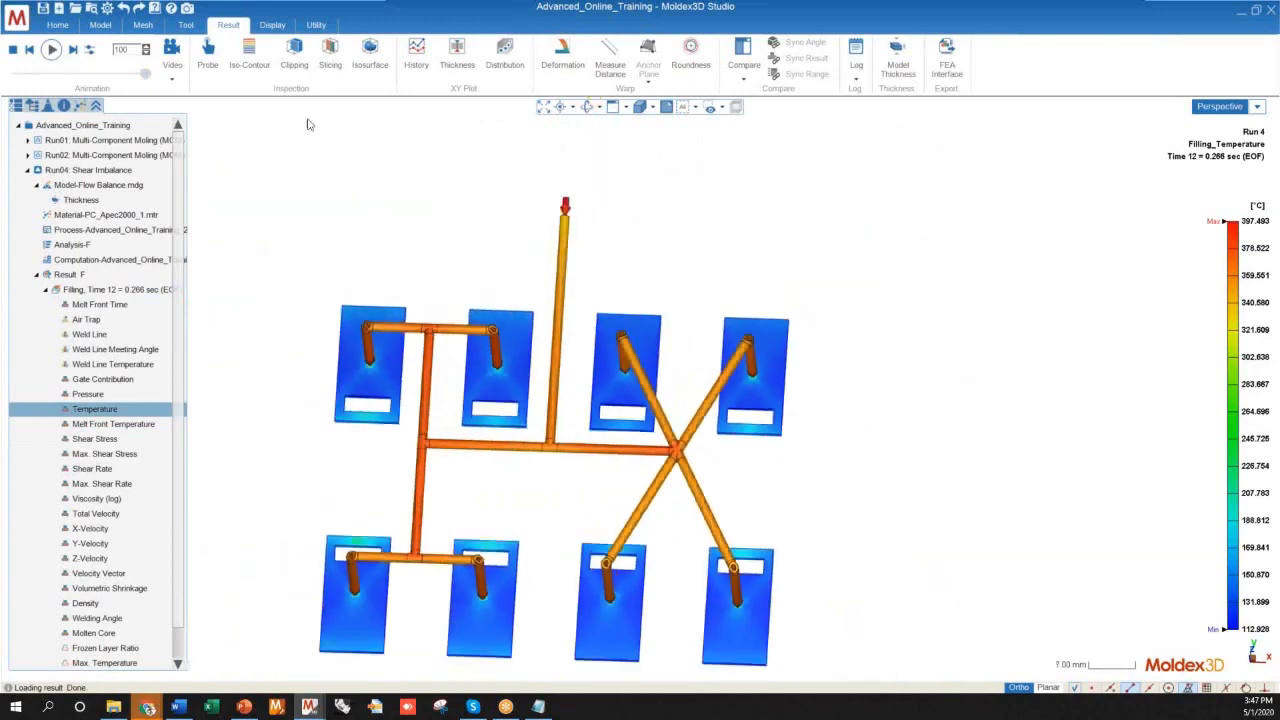
click(294, 58)
middle_drag(564, 486, 487, 304)
scroll(520, 301, up, 10)
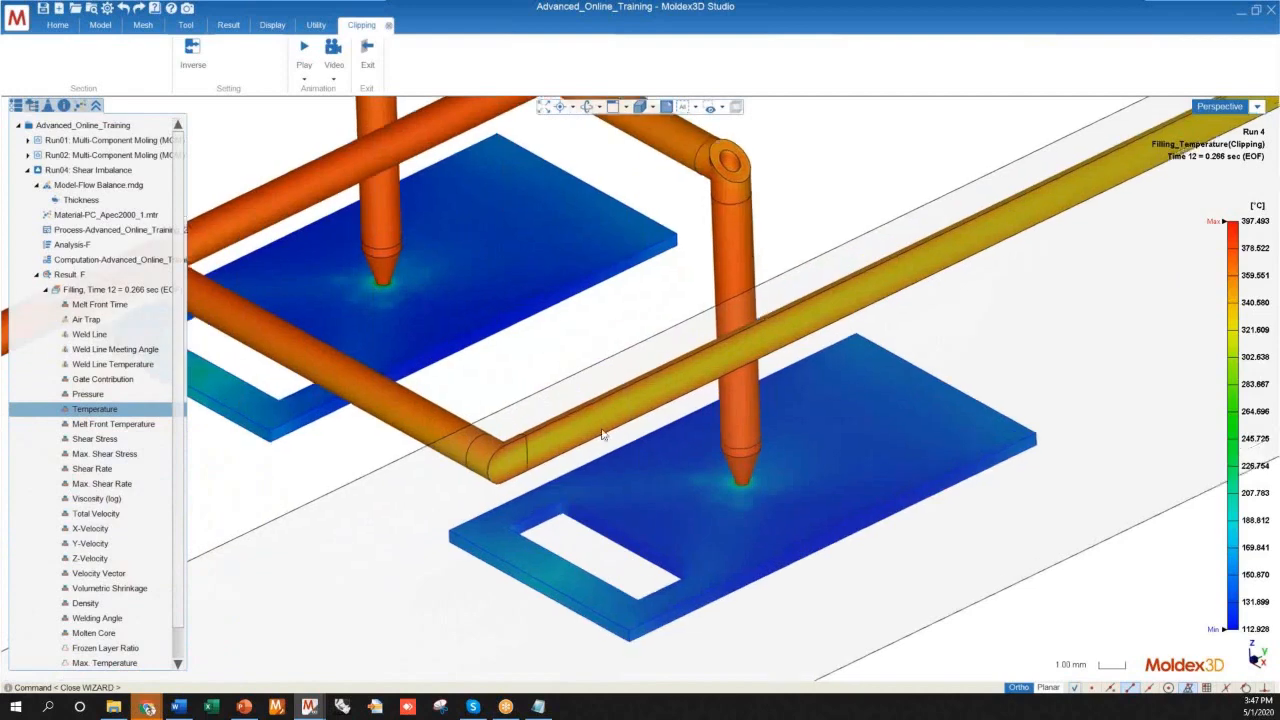
Examine the YZ-clipped temperature result on the H-shaped runner branch and the cut main runner from several angles
scroll(602, 434, down, 9)
middle_drag(471, 387, 566, 397)
scroll(576, 404, down, 6)
middle_drag(605, 440, 677, 623)
scroll(517, 534, up, 4)
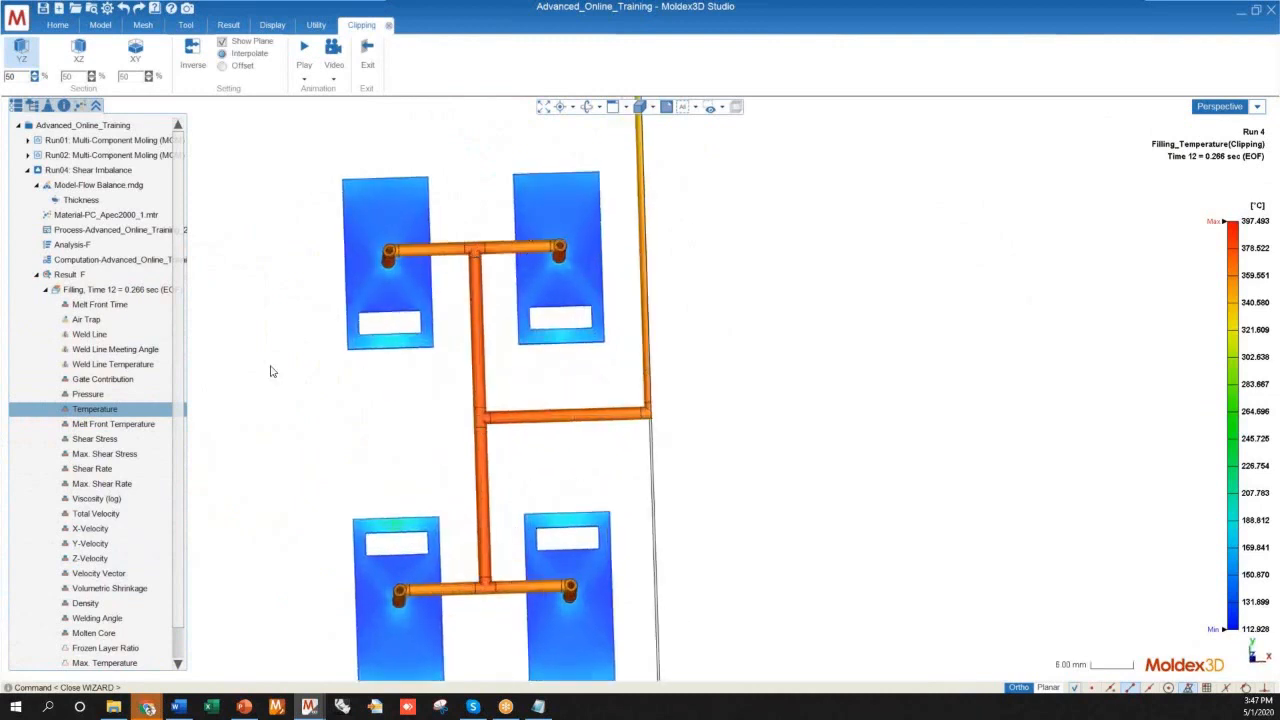
middle_drag(500, 560, 529, 406)
scroll(529, 406, down, 2)
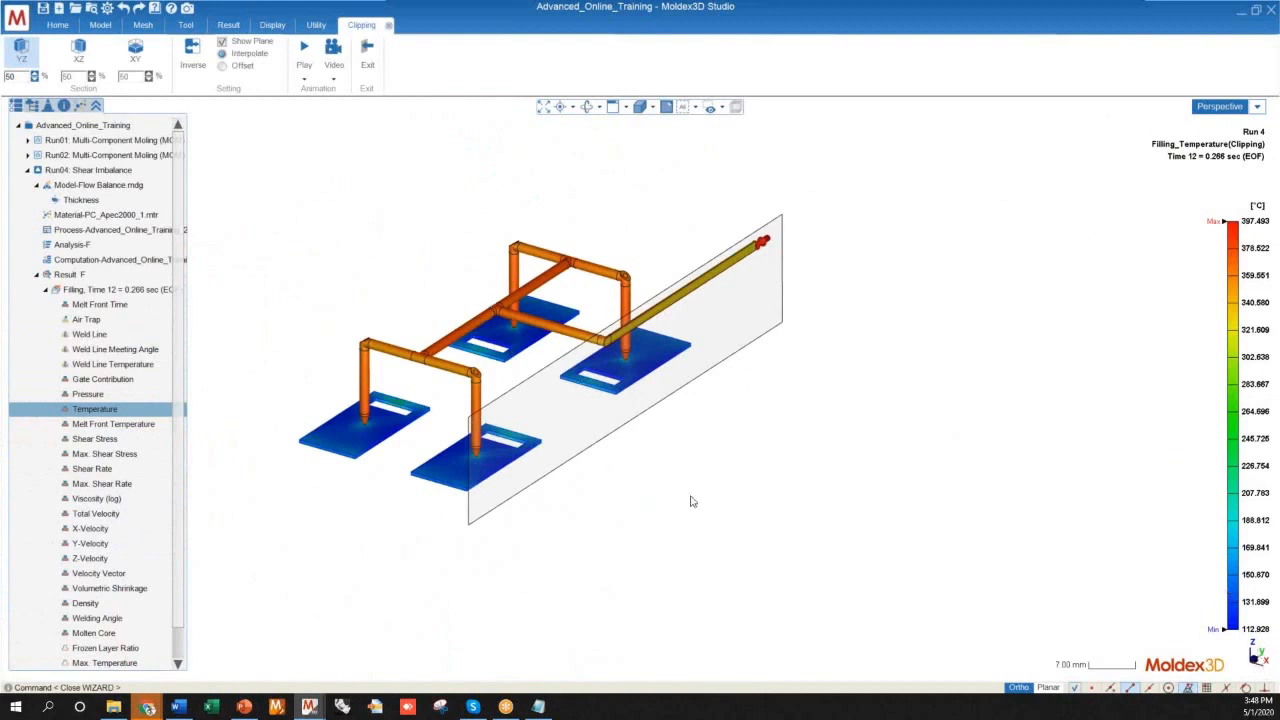
Replace the YZ clipping plane with an XY plane at 94.593% to cut through the horizontal runners
click(30, 50)
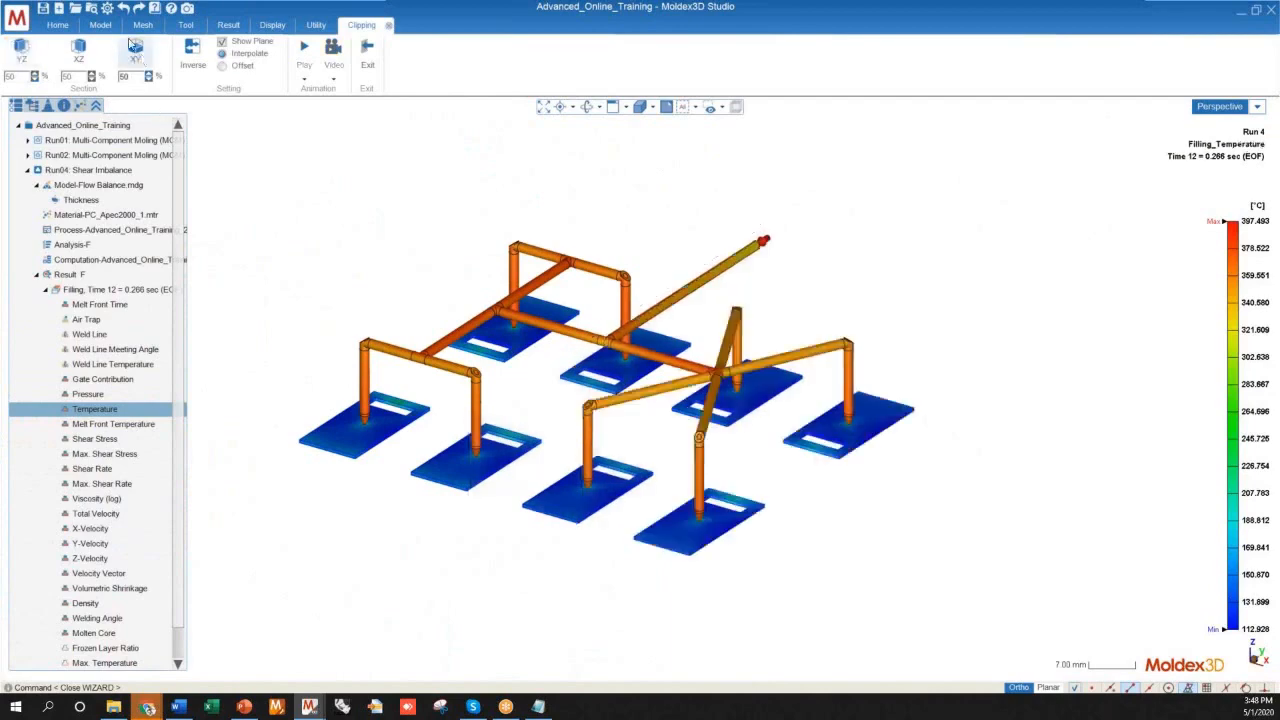
click(135, 47)
middle_drag(386, 405, 606, 429)
mouse_move(698, 441)
middle_down()
mouse_move(651, 346)
mouse_move(724, 438)
middle_up()
drag(663, 397, 650, 358)
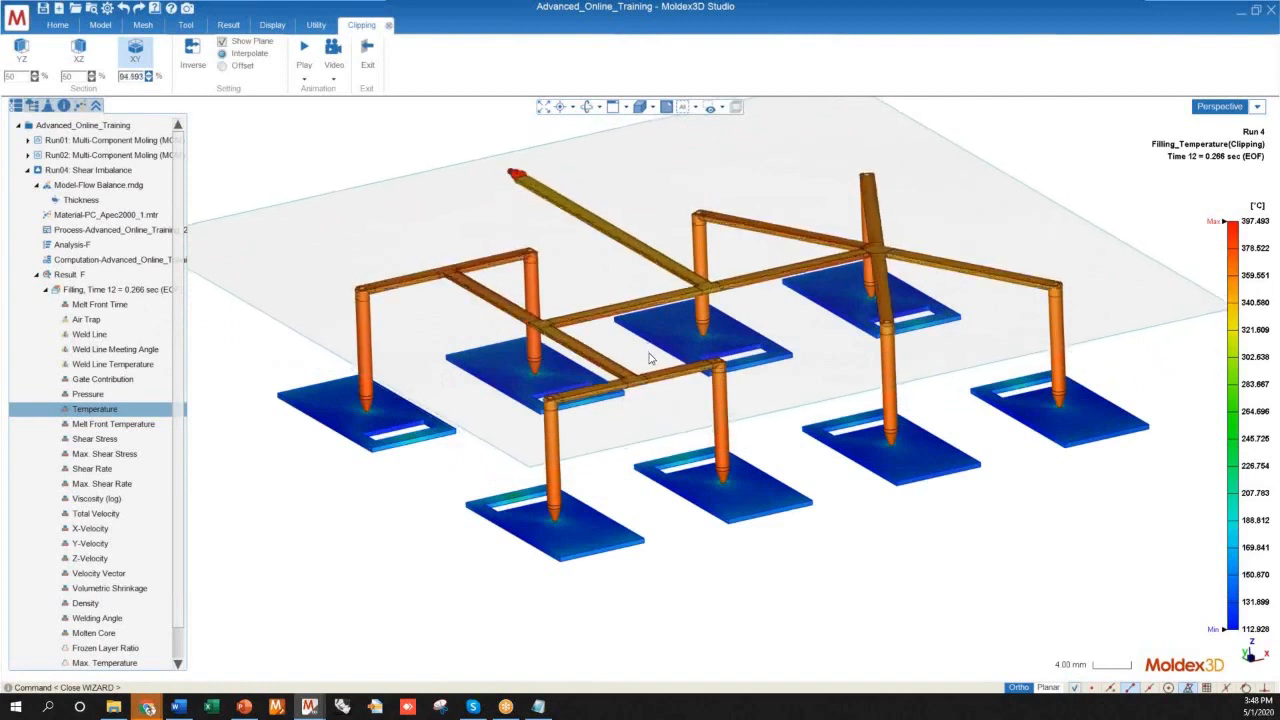
Examine the temperature on the XY section of the runners up close and across all eight cavities
scroll(526, 312, up, 10)
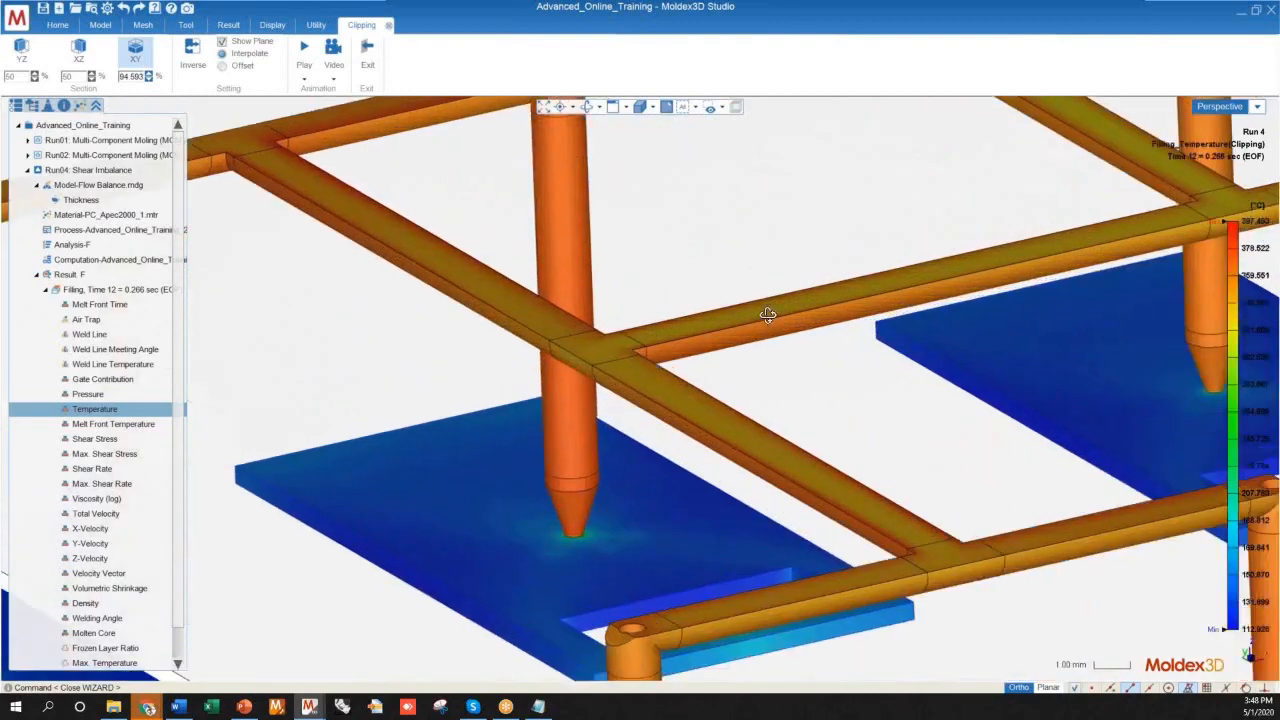
scroll(767, 314, down, 10)
right_drag(767, 314, 748, 396)
scroll(650, 484, up, 3)
right_drag(714, 462, 603, 462)
scroll(635, 491, down, 2)
scroll(603, 462, down, 3)
scroll(626, 486, up, 3)
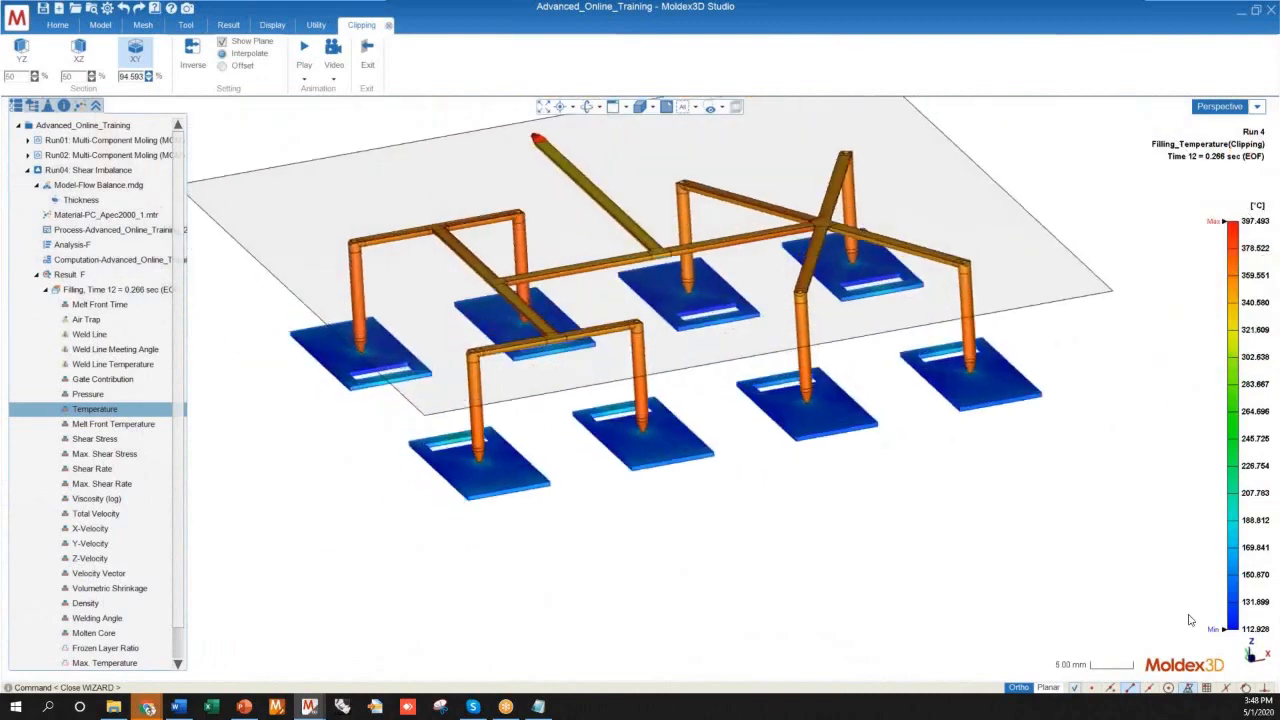
Inspect the clipped runner temperature from above around the junctions leading into the H-shaped branch
right_drag(677, 434, 669, 295)
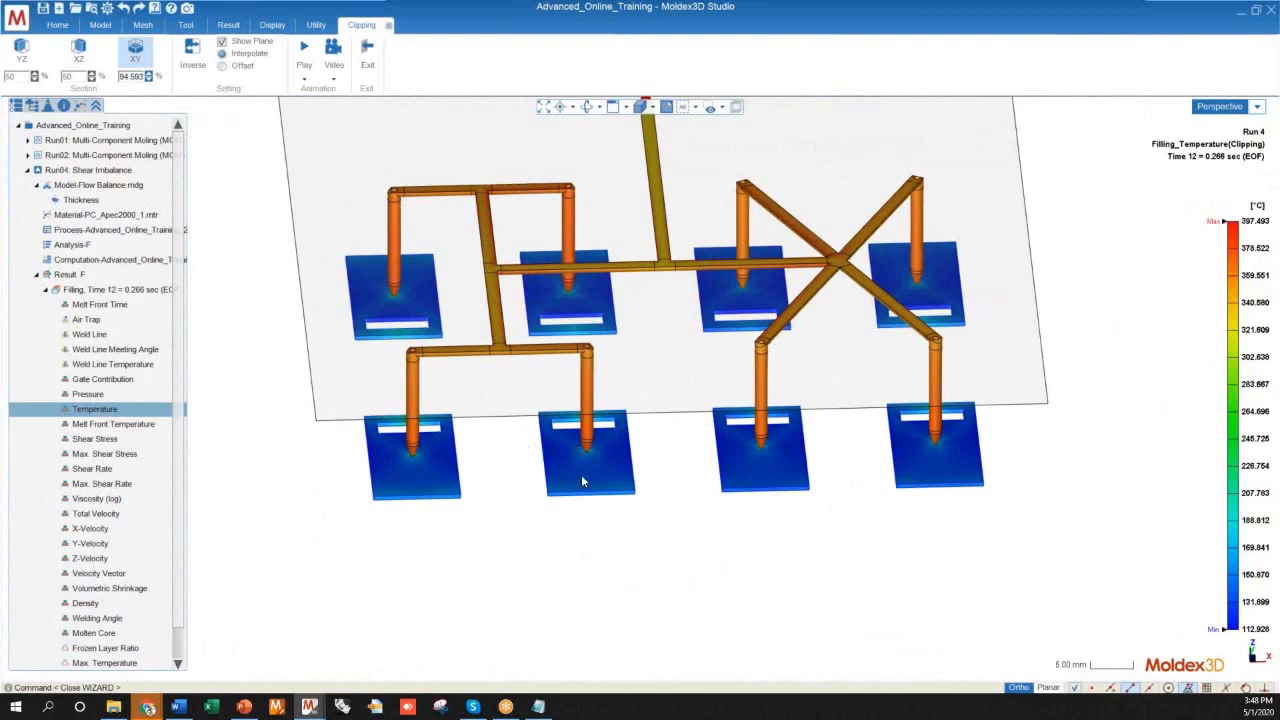
mouse_move(1248, 618)
mouse_move(655, 374)
middle_down()
mouse_move(631, 409)
mouse_move(629, 466)
mouse_move(595, 517)
middle_up()
scroll(470, 375, up, 10)
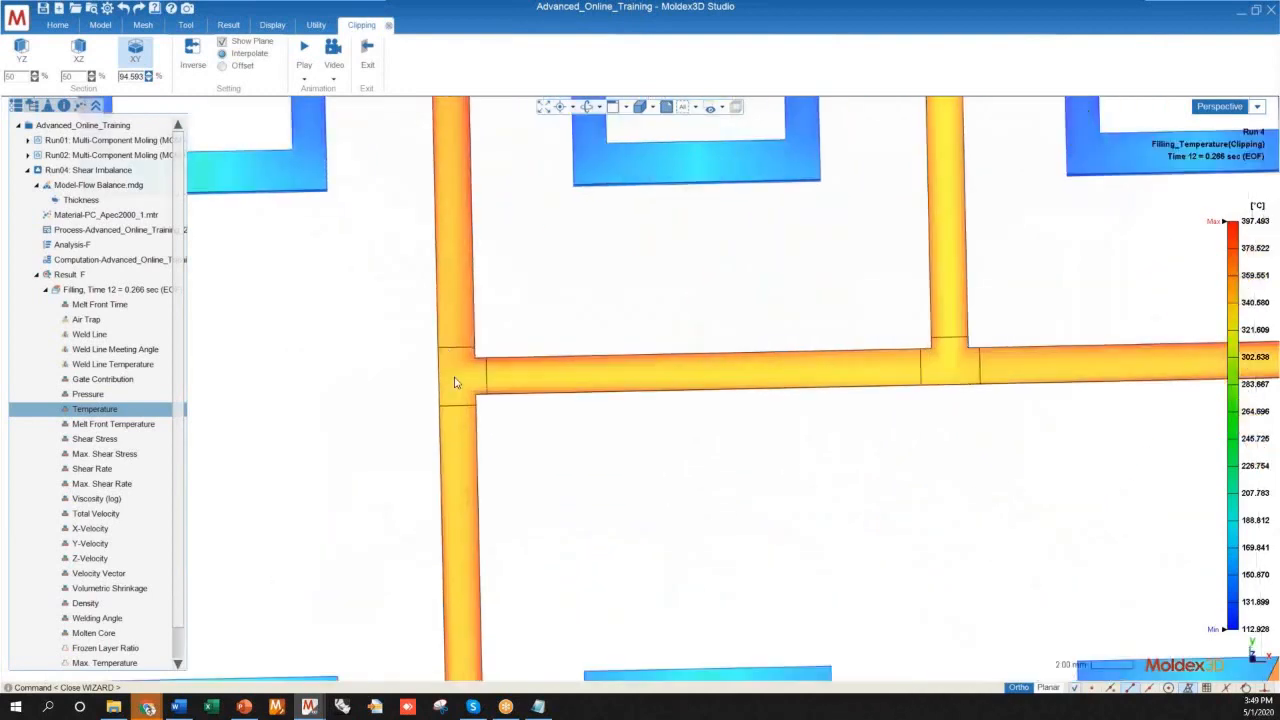
middle_drag(563, 480, 425, 404)
scroll(492, 362, down, 10)
Hide the eight cavity parts so the temperature scale covers only the hot runner
click(32, 106)
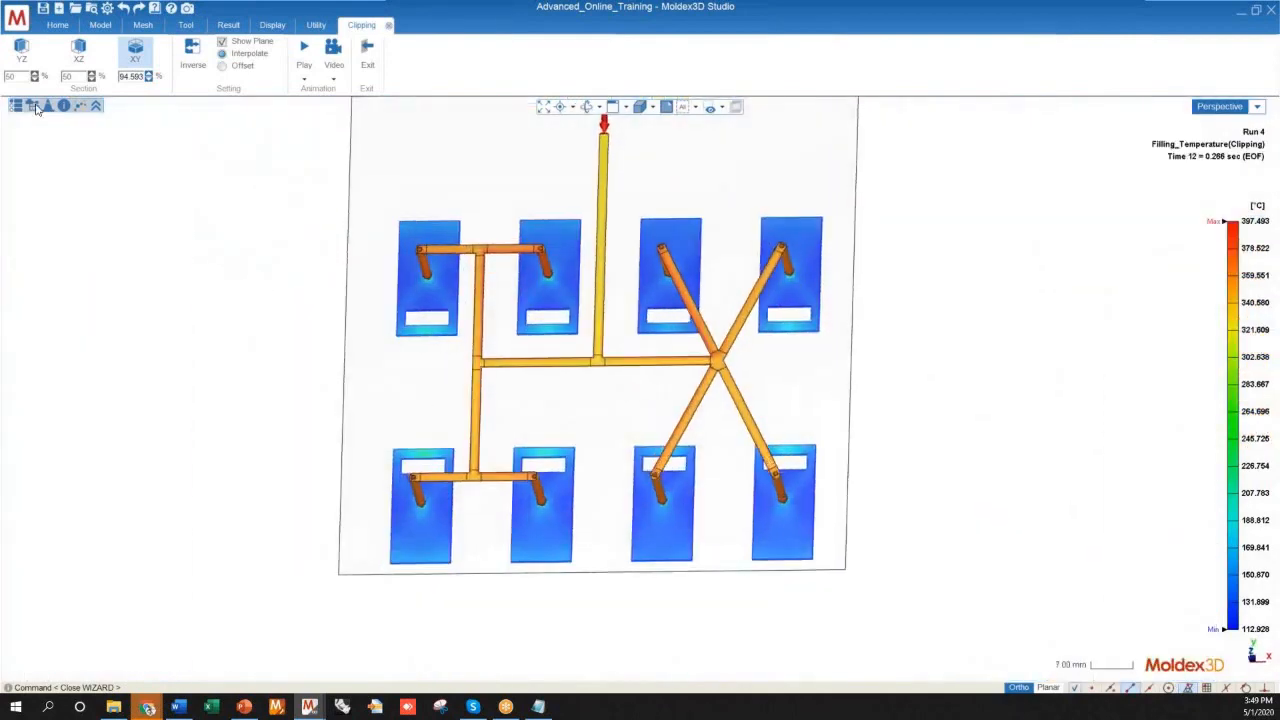
click(41, 138)
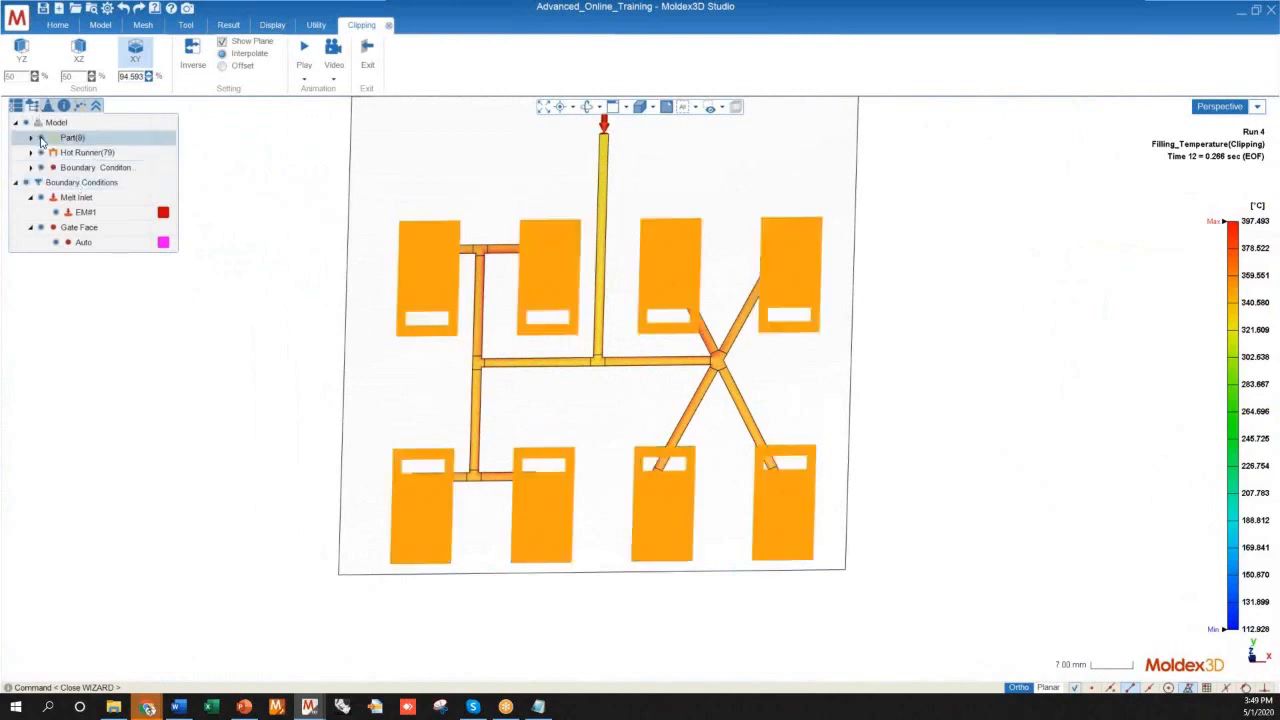
click(41, 139)
mouse_move(382, 481)
middle_down()
mouse_move(380, 386)
mouse_move(351, 340)
mouse_move(410, 585)
mouse_move(334, 551)
mouse_move(417, 503)
mouse_move(343, 537)
mouse_move(457, 378)
middle_up()
scroll(457, 378, up, 5)
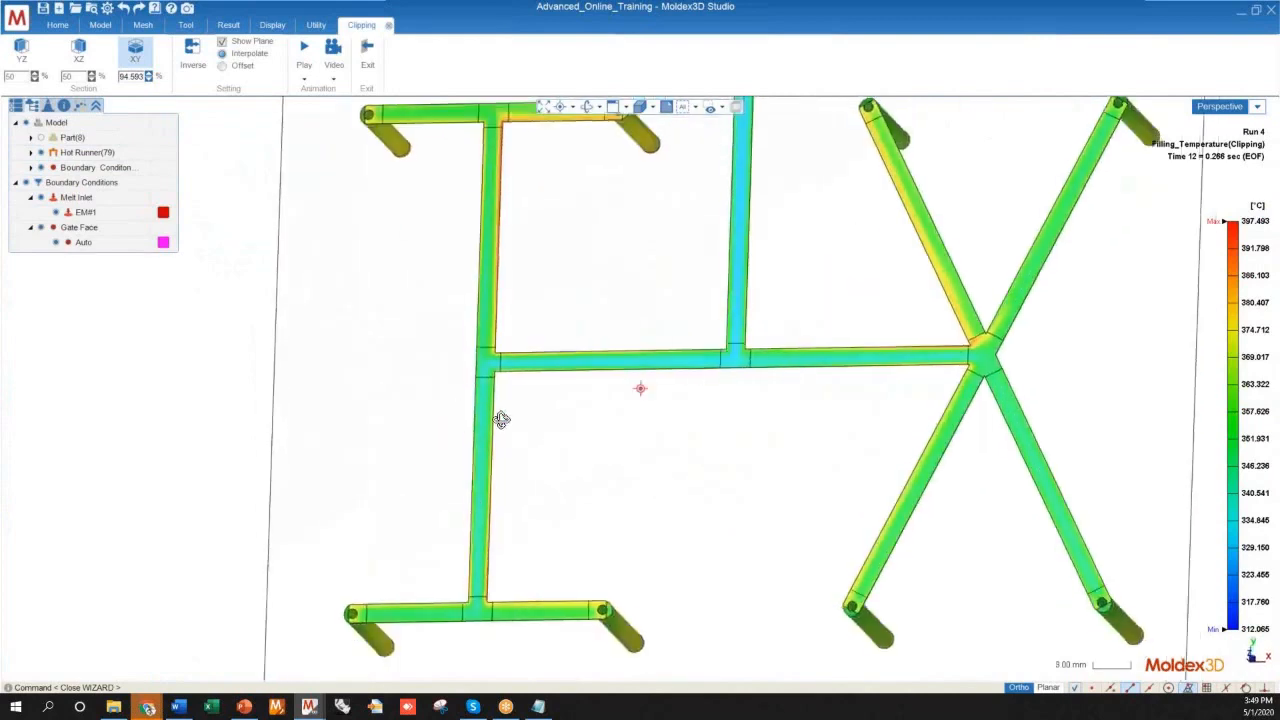
Examine the temperature across the main runner and through its first split toward the two branches
scroll(414, 520, down, 4)
mouse_move(414, 520)
middle_down()
mouse_move(434, 486)
mouse_move(447, 501)
mouse_move(620, 214)
mouse_move(688, 140)
middle_up()
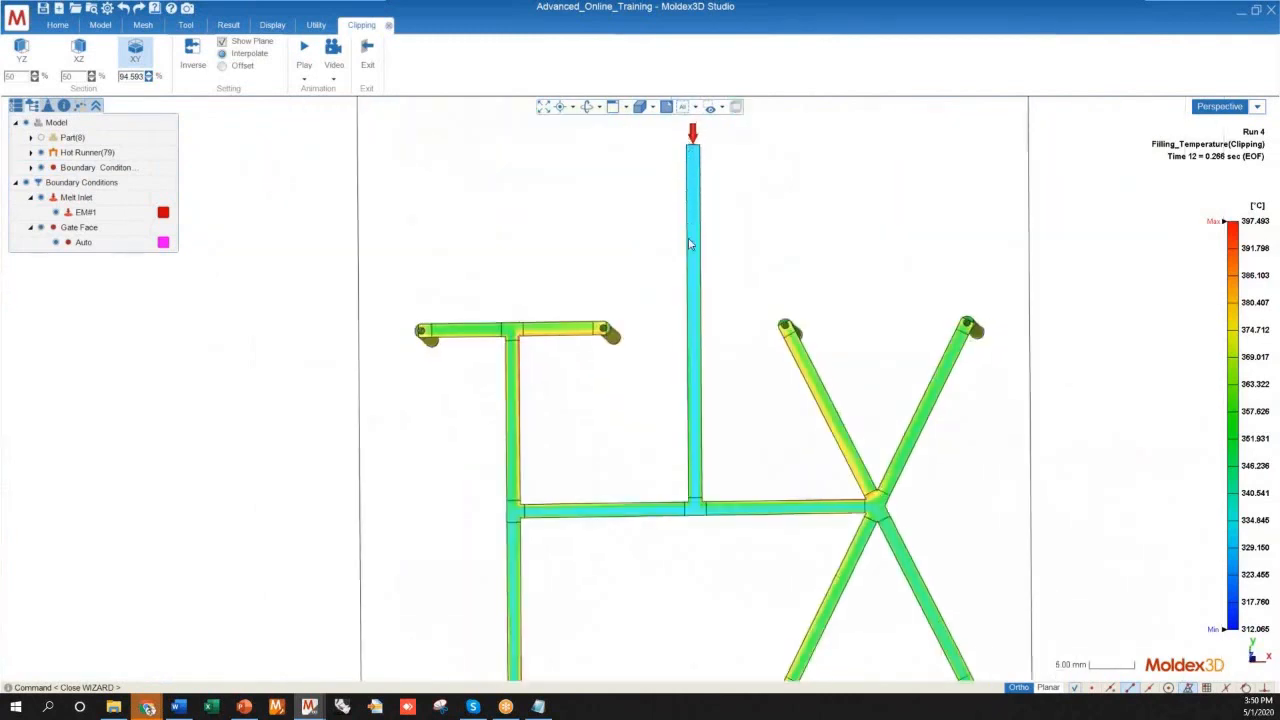
scroll(687, 362, up, 5)
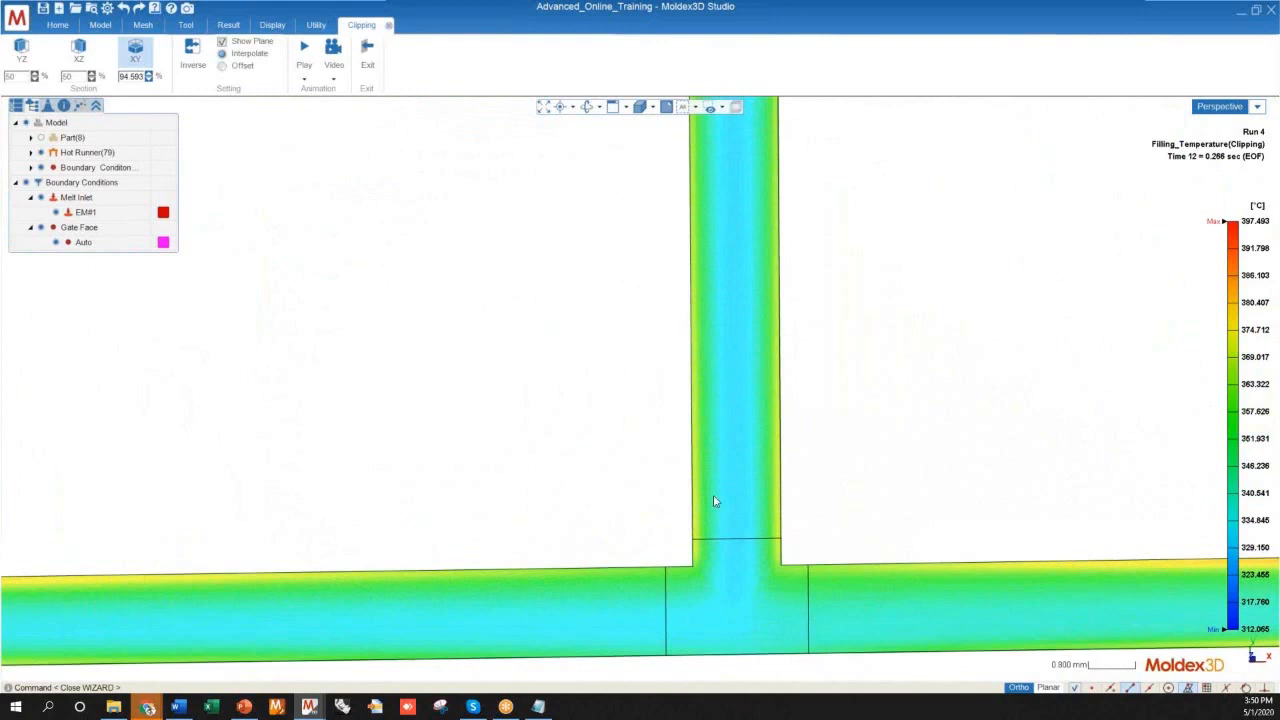
scroll(728, 328, down, 3)
scroll(716, 430, up, 3)
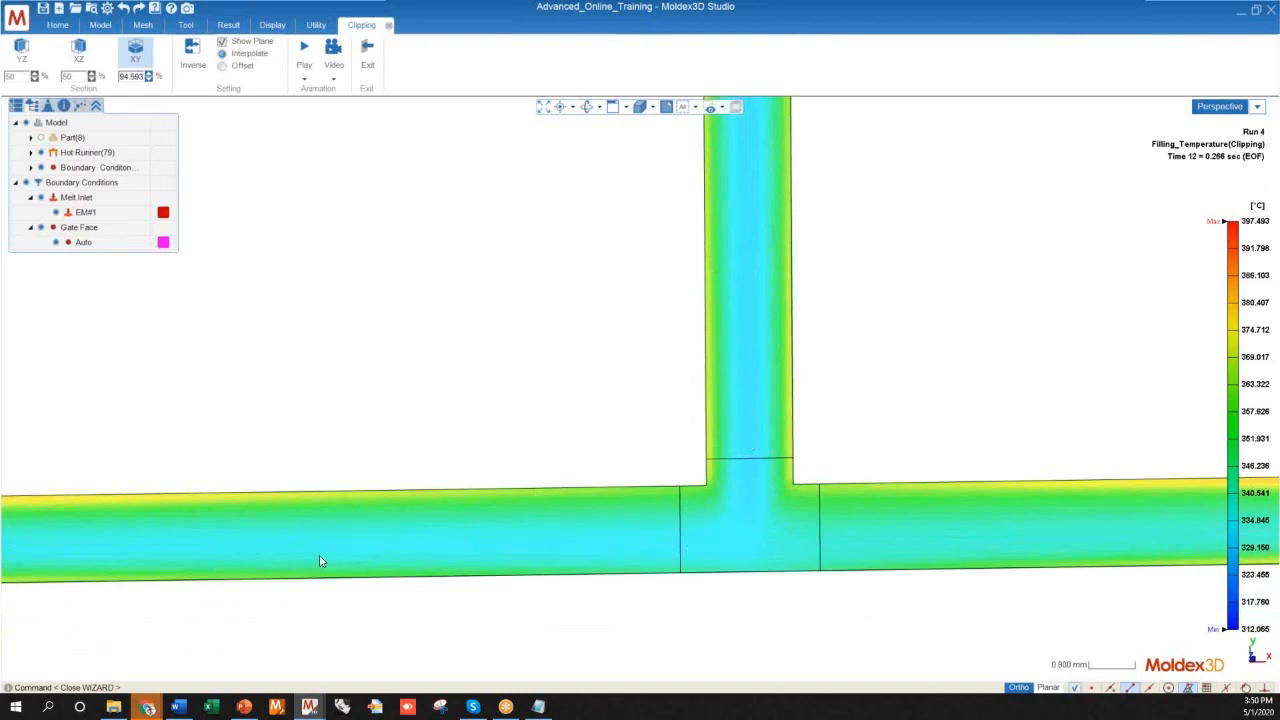
scroll(677, 514, up, 5)
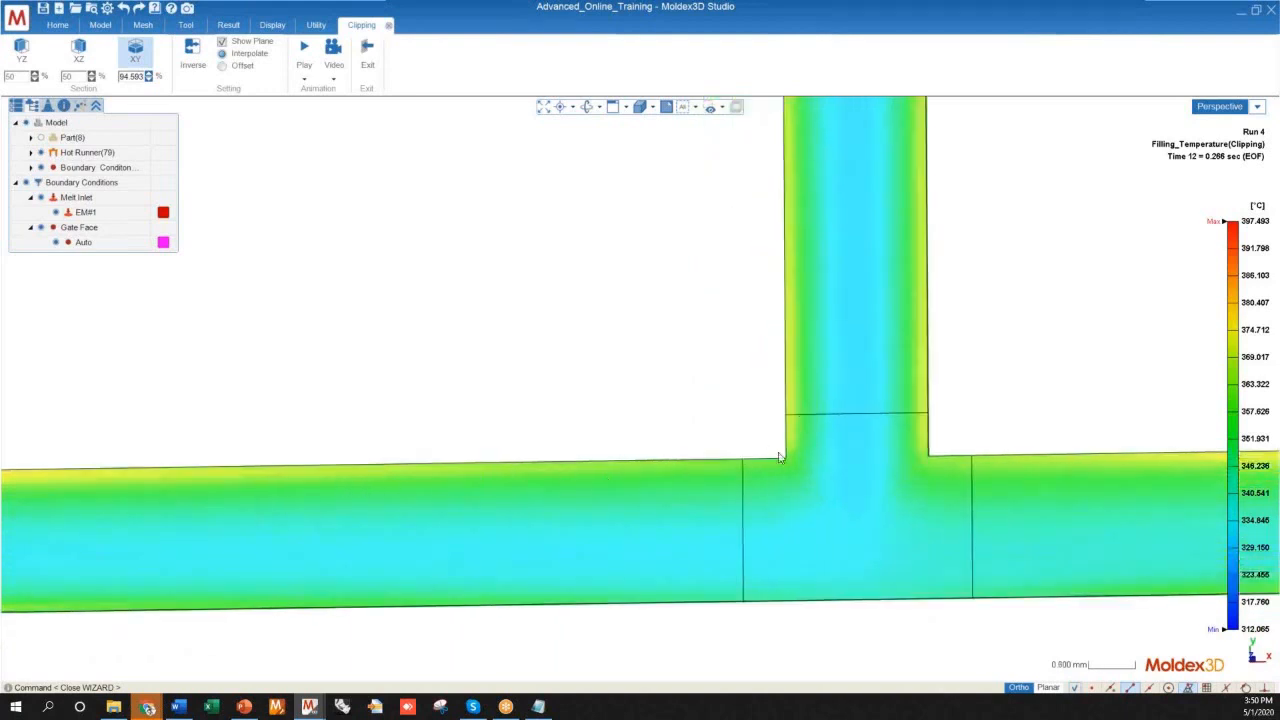
scroll(929, 405, down, 5)
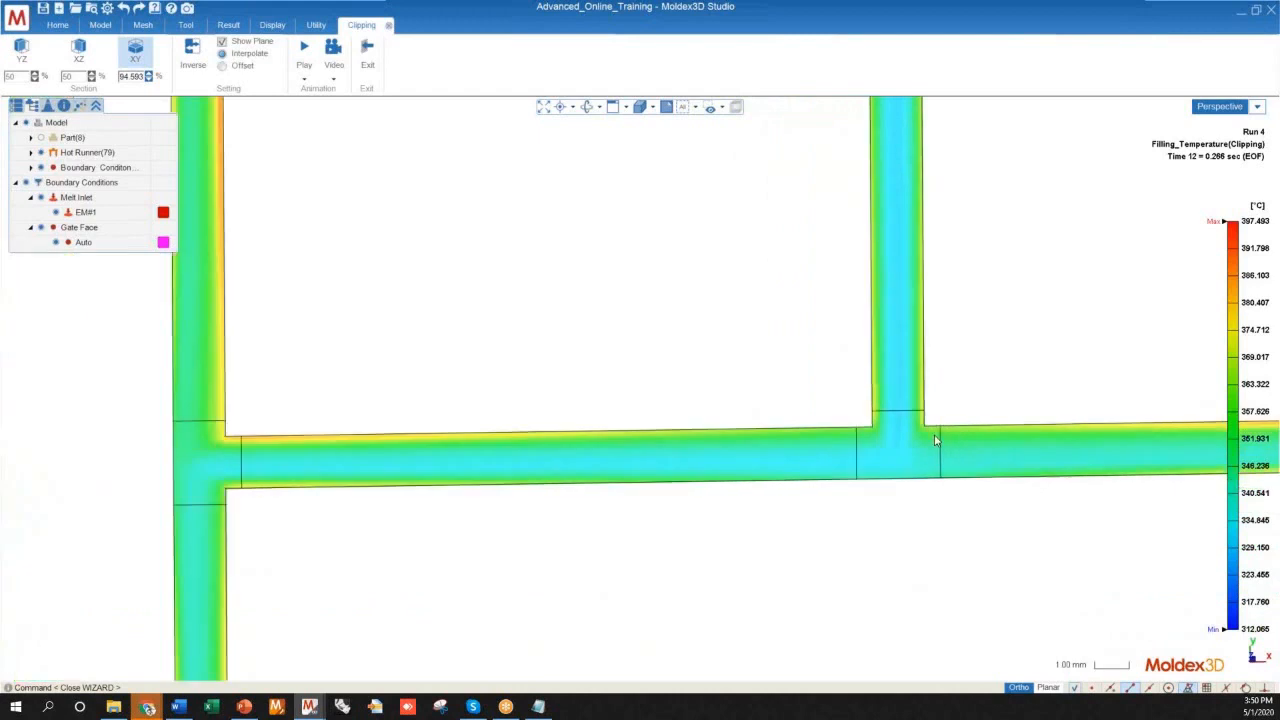
Examine the temperature layers at the junction where the cross runner splits into the H-shaped branch's upper and lower arms
scroll(490, 510, up, 1)
scroll(506, 449, up, 4)
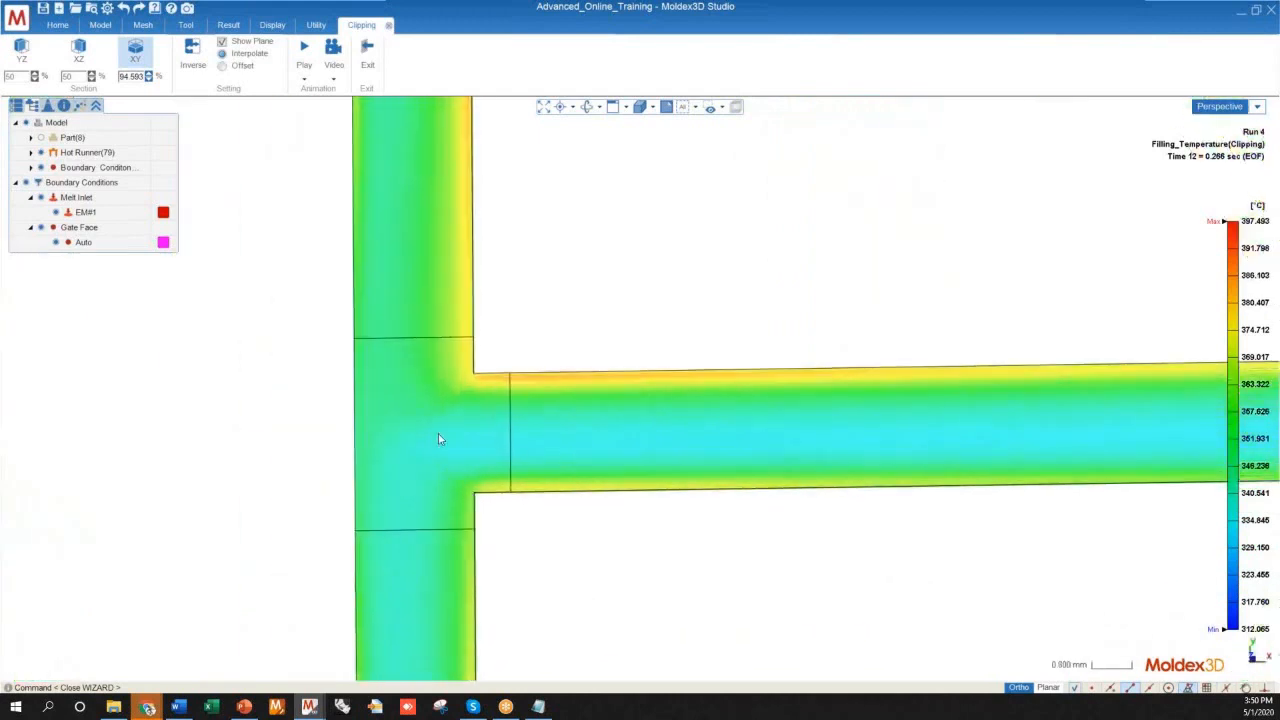
scroll(511, 455, down, 2)
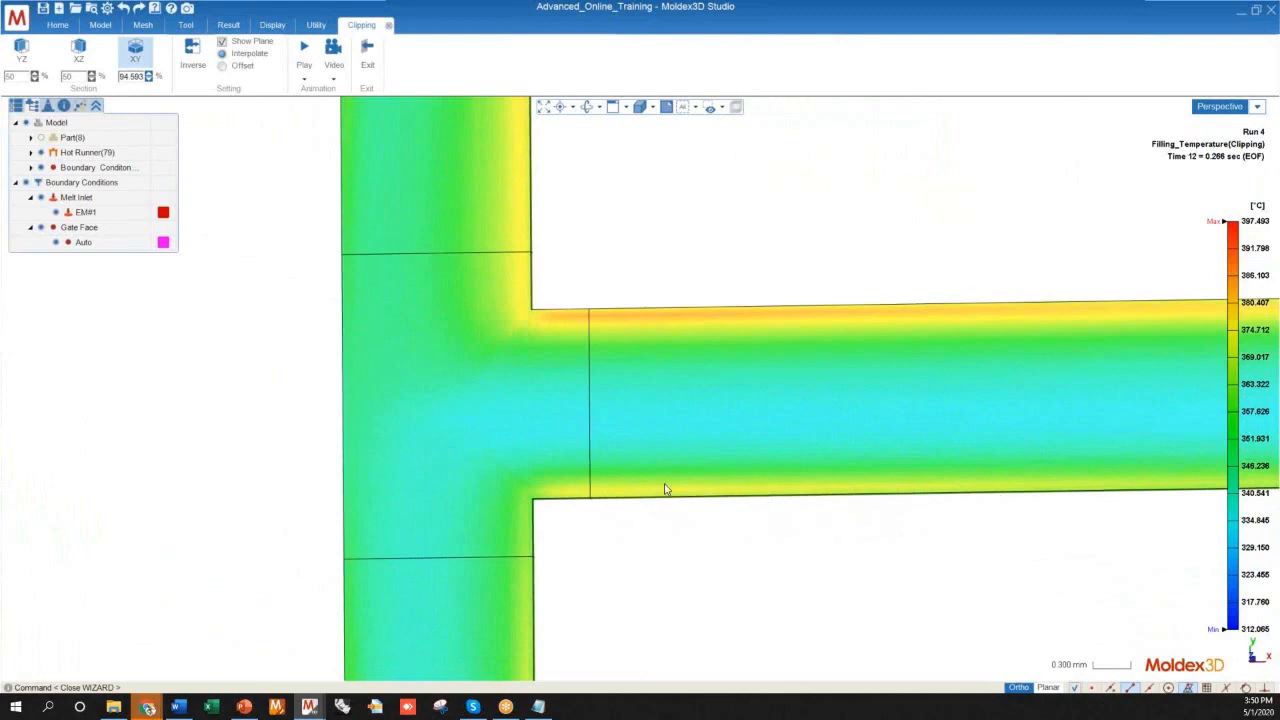
scroll(486, 491, down, 4)
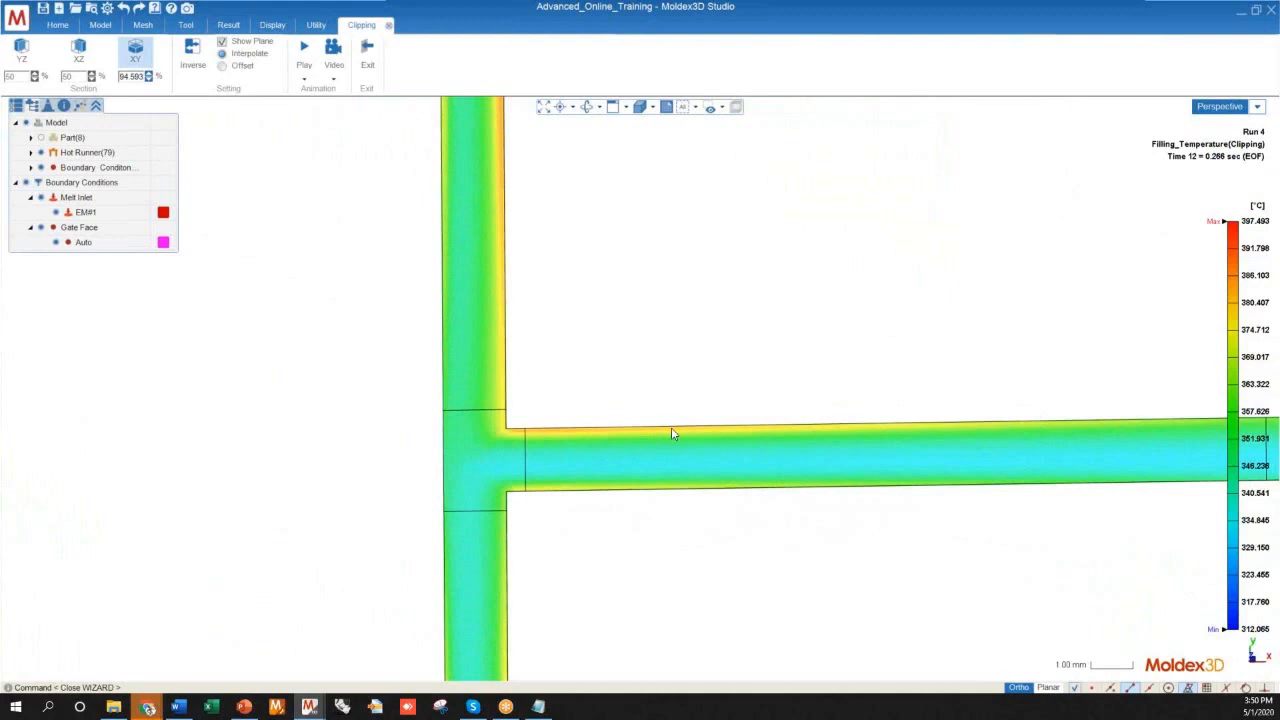
scroll(493, 456, down, 3)
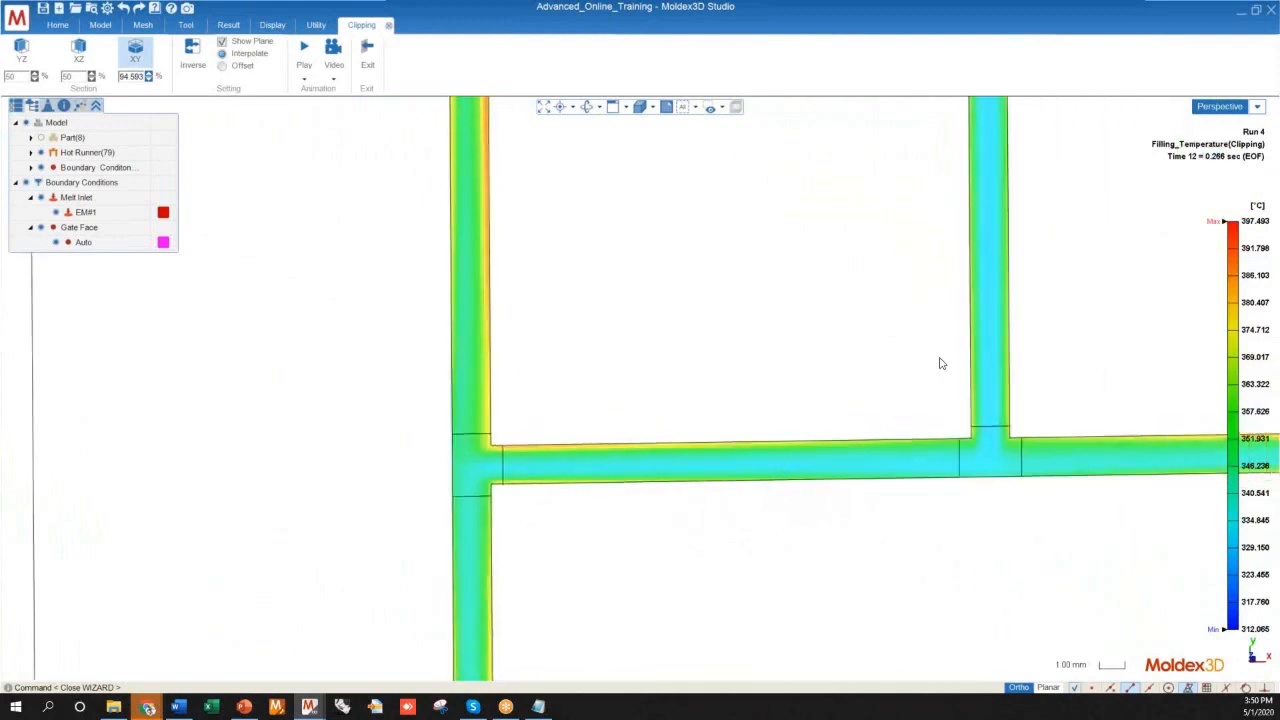
scroll(437, 463, up, 4)
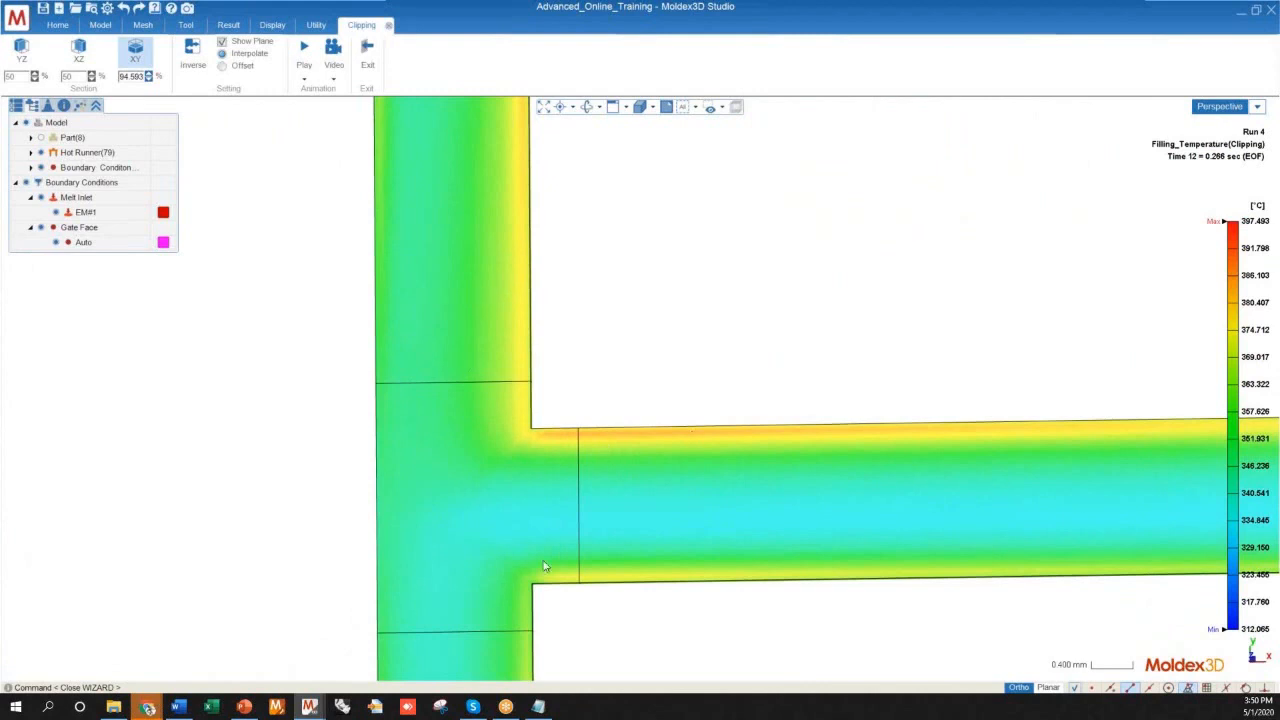
scroll(640, 420, down, 3)
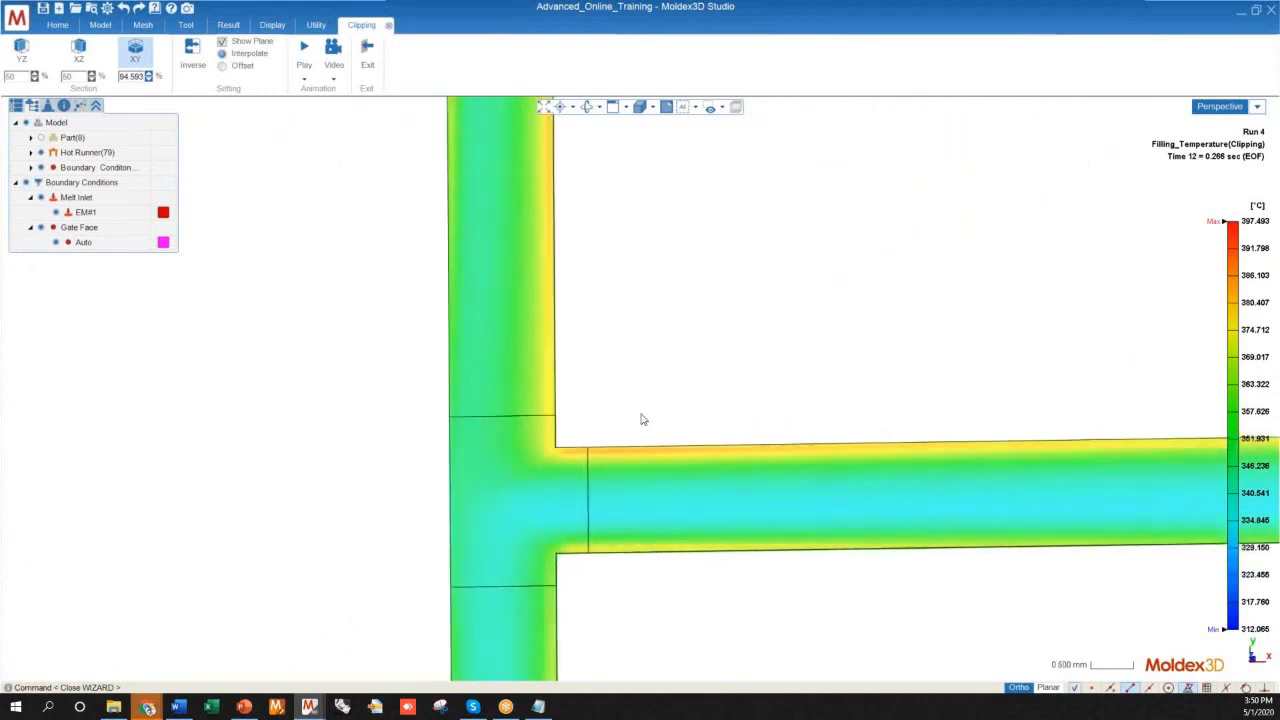
scroll(497, 486, up, 4)
scroll(800, 407, down, 1)
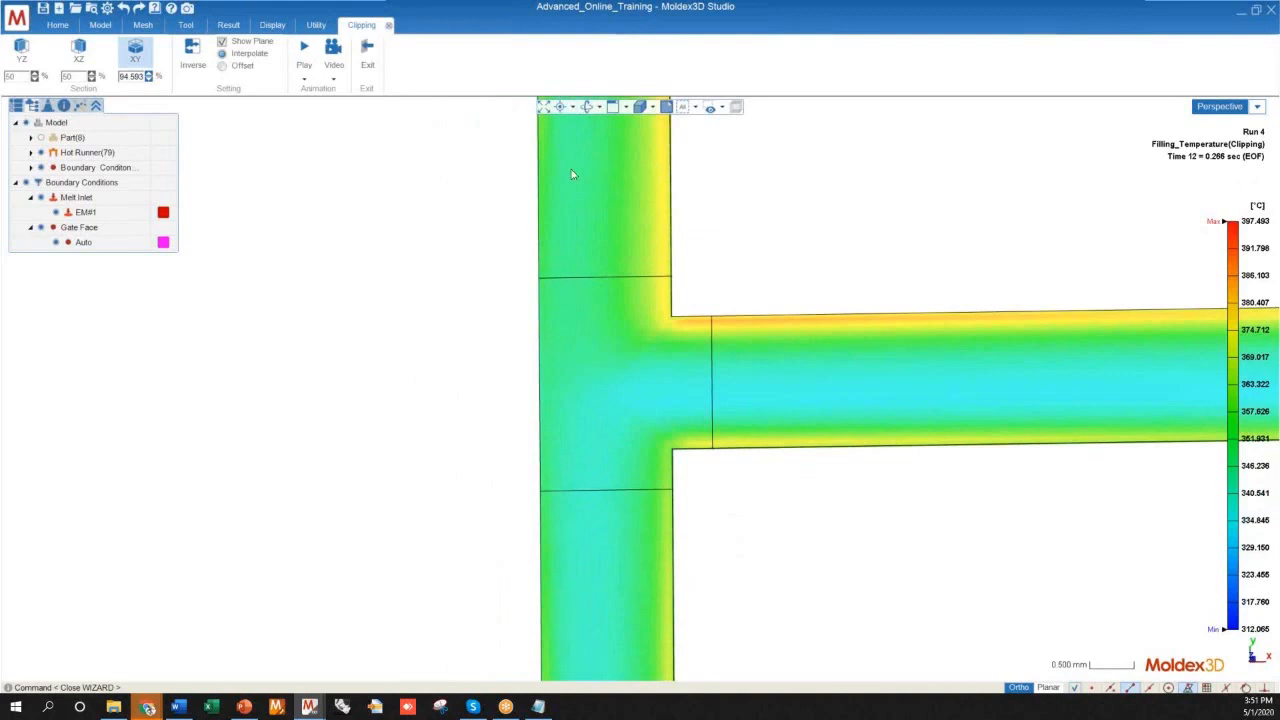
Examine the temperature distribution at the upper T-junction of the H-shaped branch and along its inner and outer arms
scroll(609, 574, down, 5)
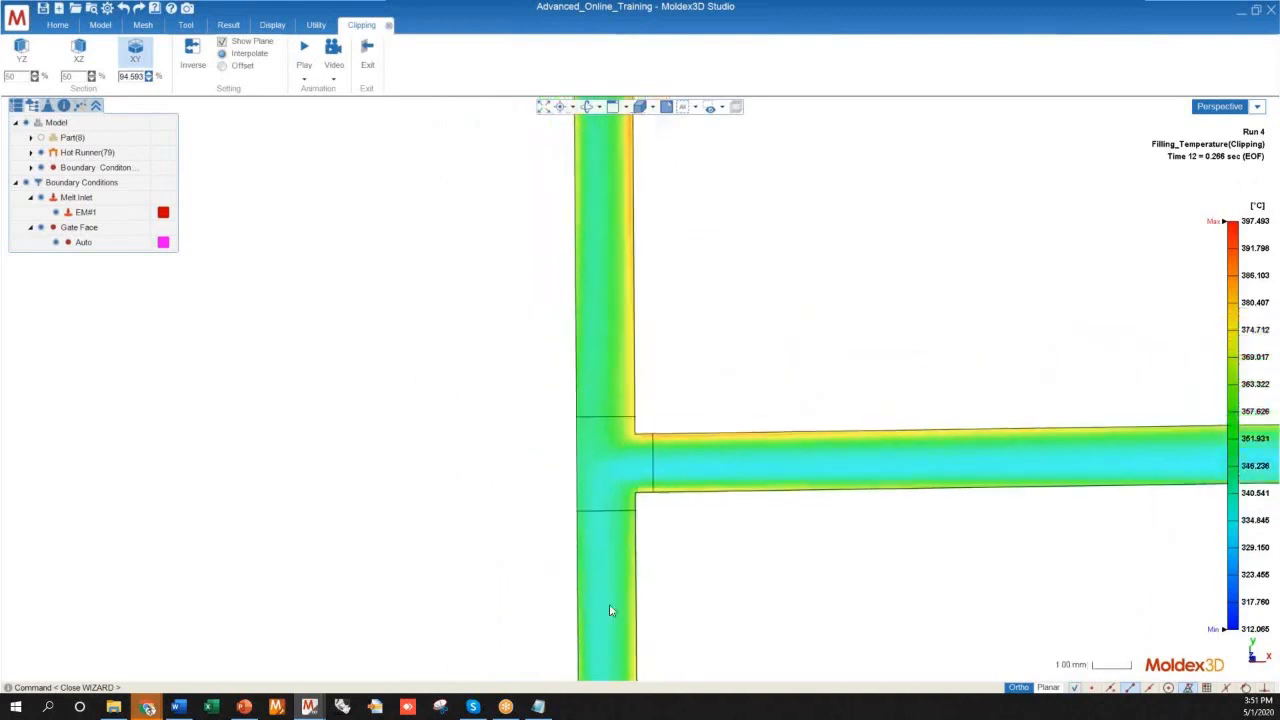
scroll(596, 649, down, 4)
scroll(600, 323, up, 8)
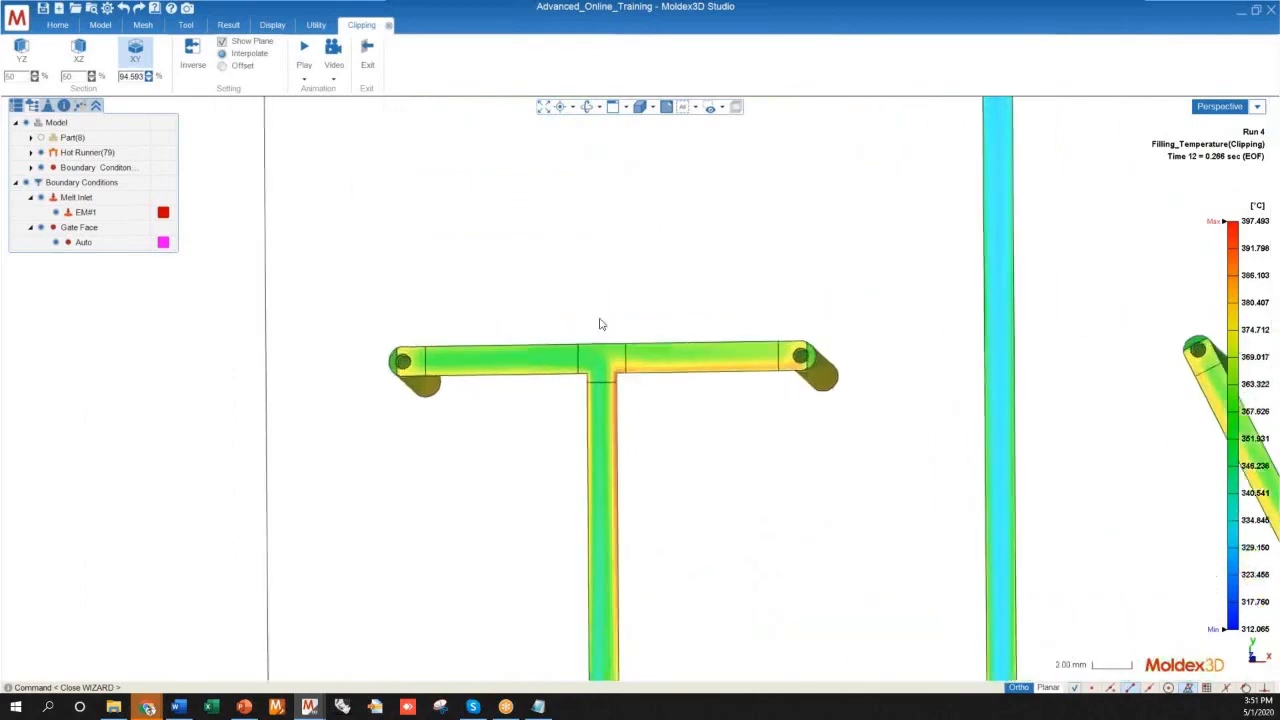
scroll(607, 401, up, 3)
middle_drag(629, 411, 639, 333)
scroll(605, 404, down, 2)
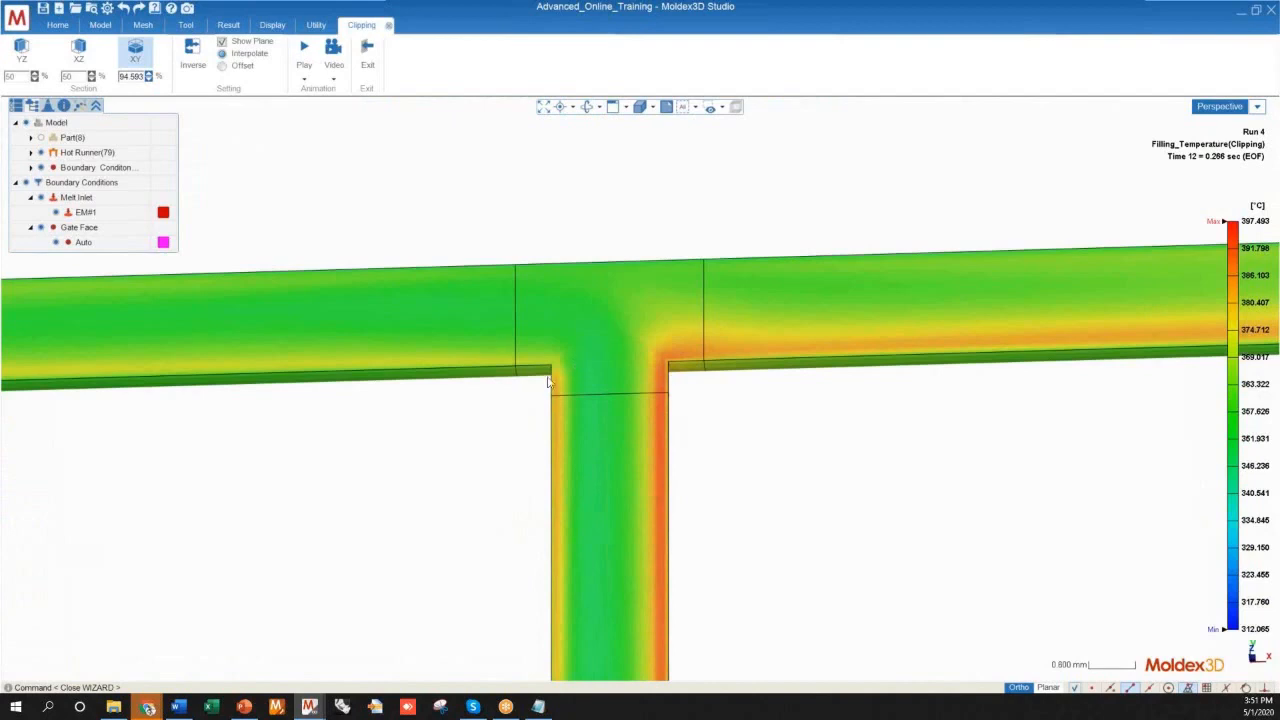
scroll(545, 372, down, 8)
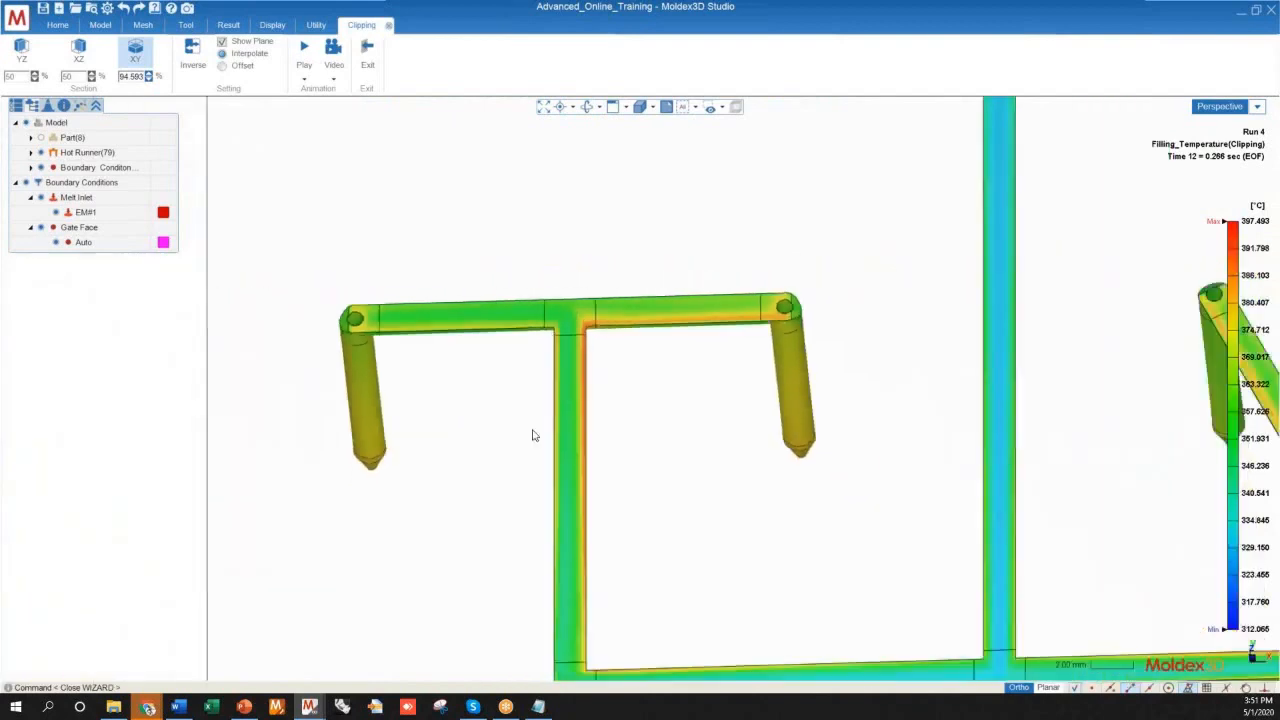
middle_drag(529, 385, 491, 287)
scroll(531, 560, up, 3)
scroll(524, 533, down, 3)
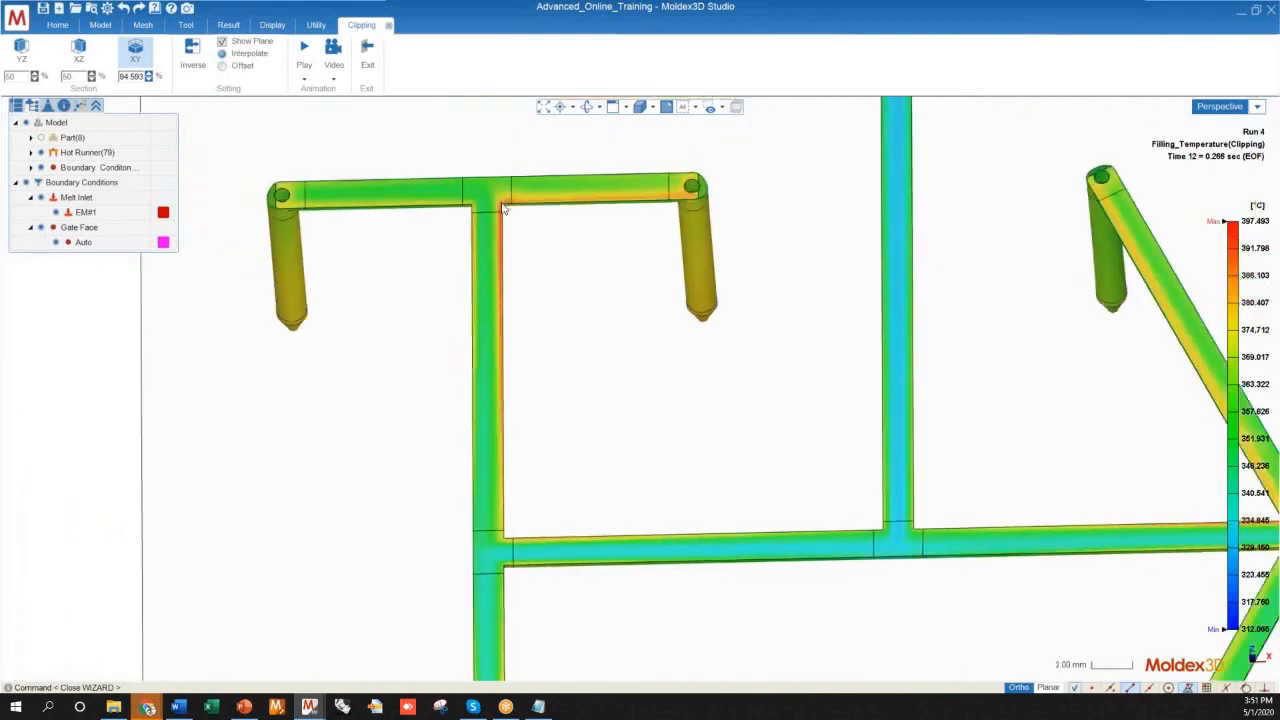
Compare the temperature layers at the H-shaped branch's upper T-junction with those at its lower T-junction
scroll(503, 210, up, 6)
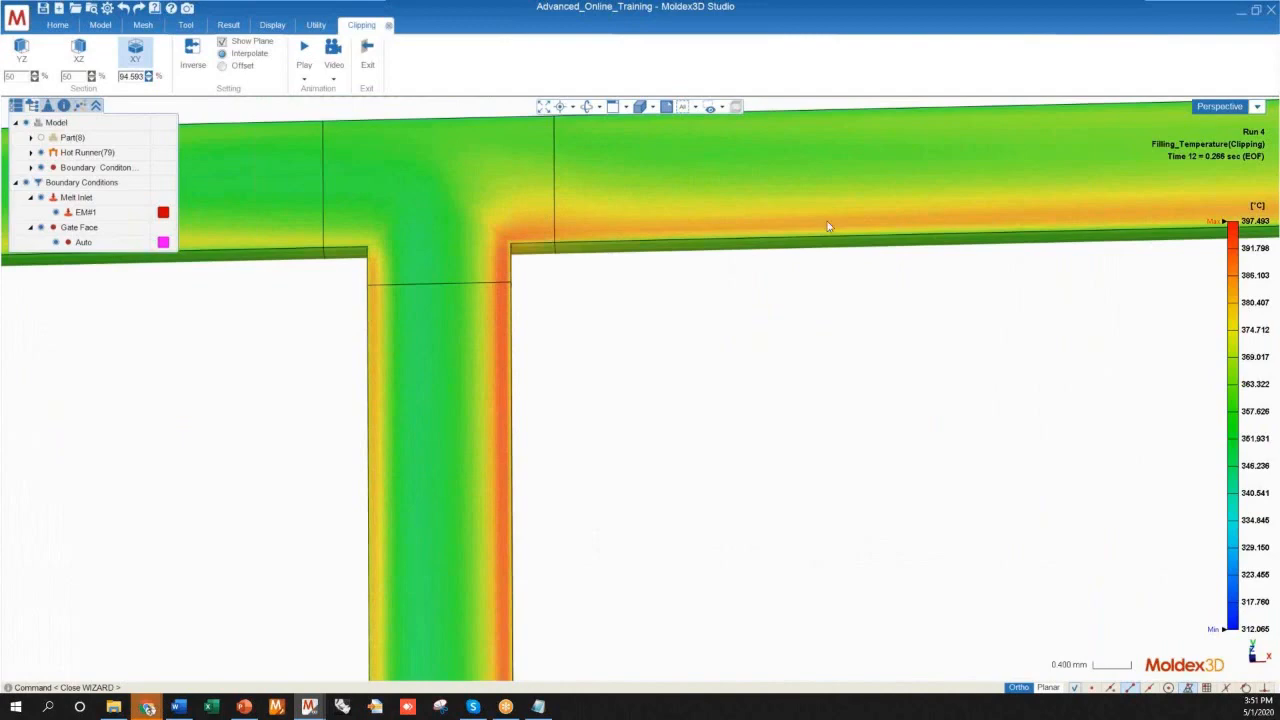
scroll(506, 286, down, 5)
scroll(500, 300, up, 3)
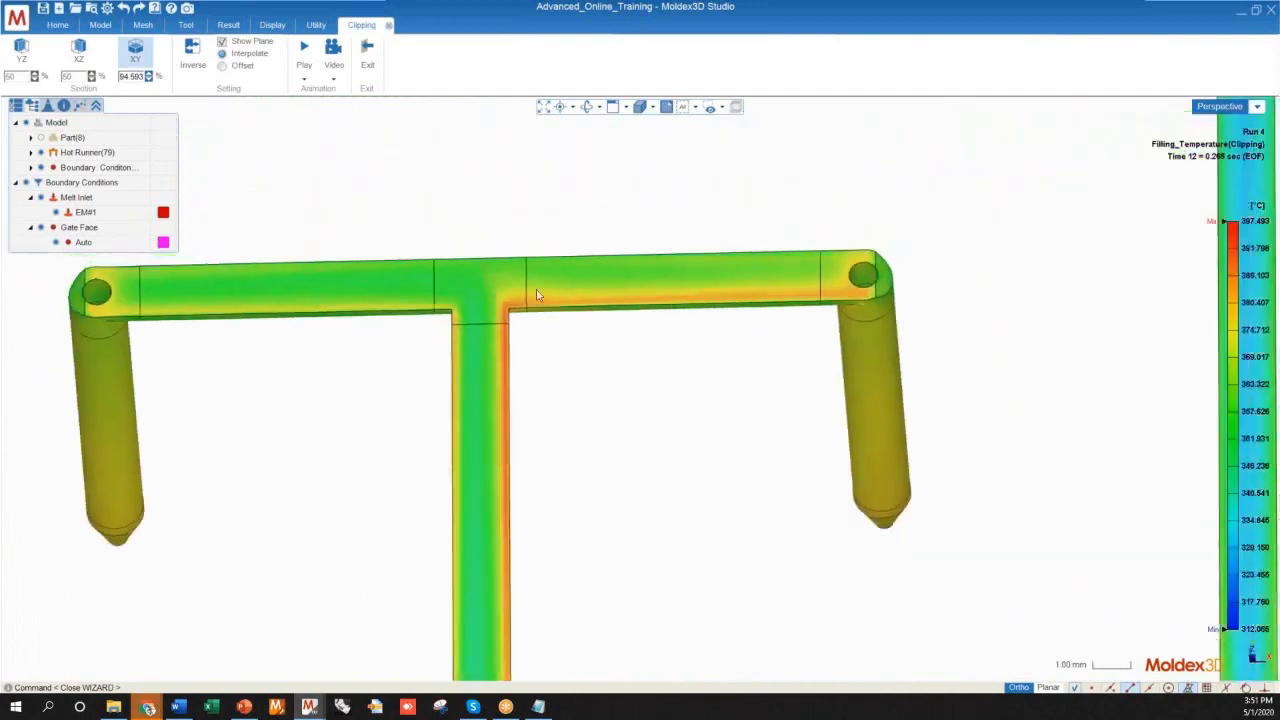
scroll(490, 335, down, 5)
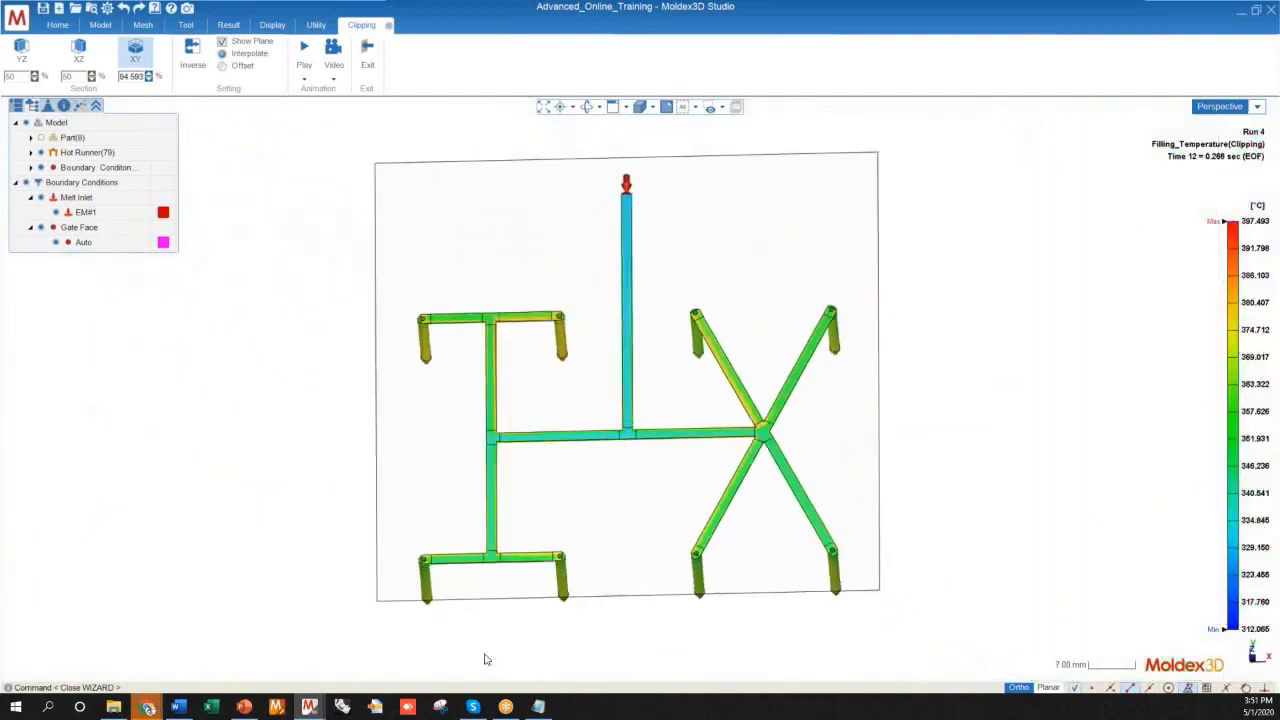
scroll(485, 657, up, 2)
scroll(541, 527, up, 8)
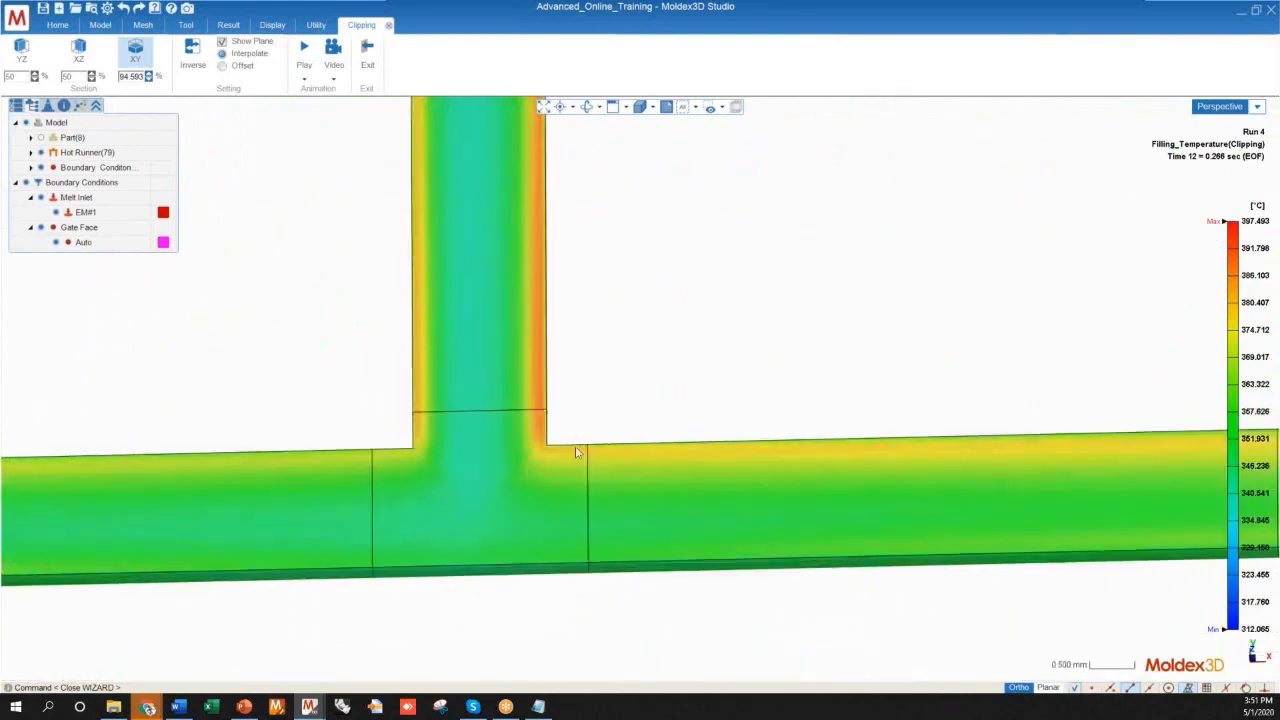
scroll(493, 448, down, 5)
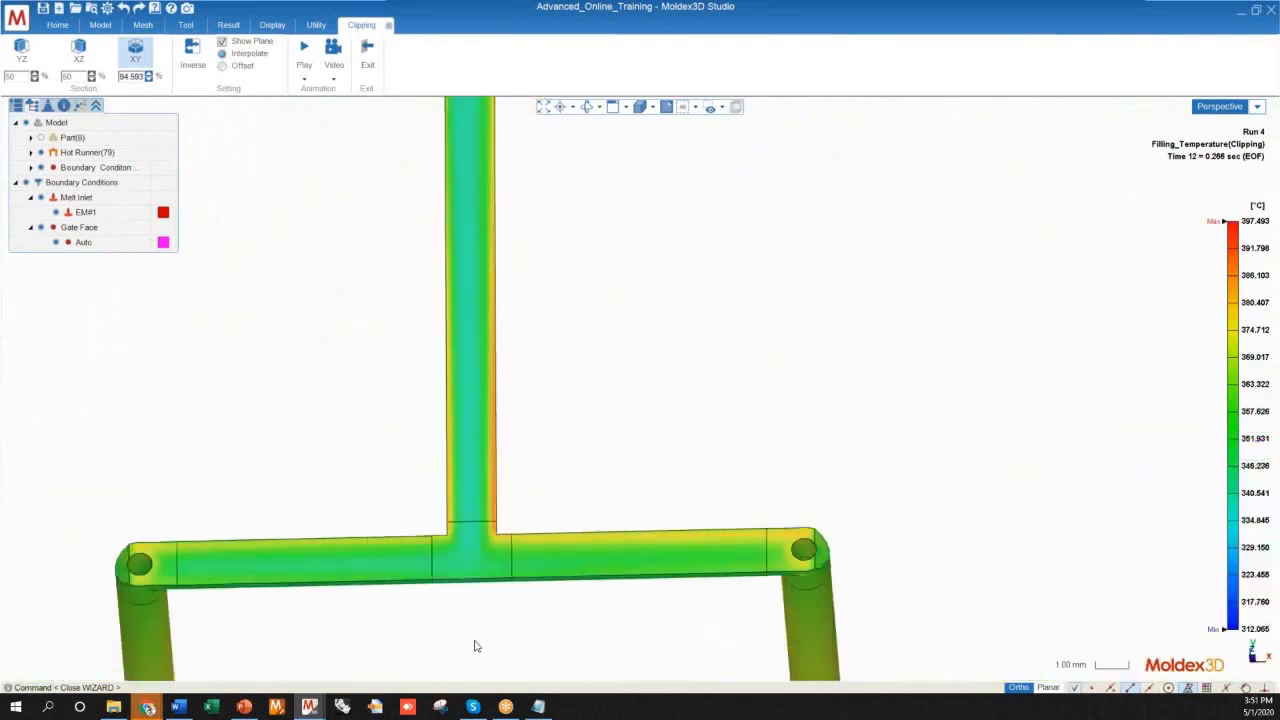
scroll(531, 586, down, 6)
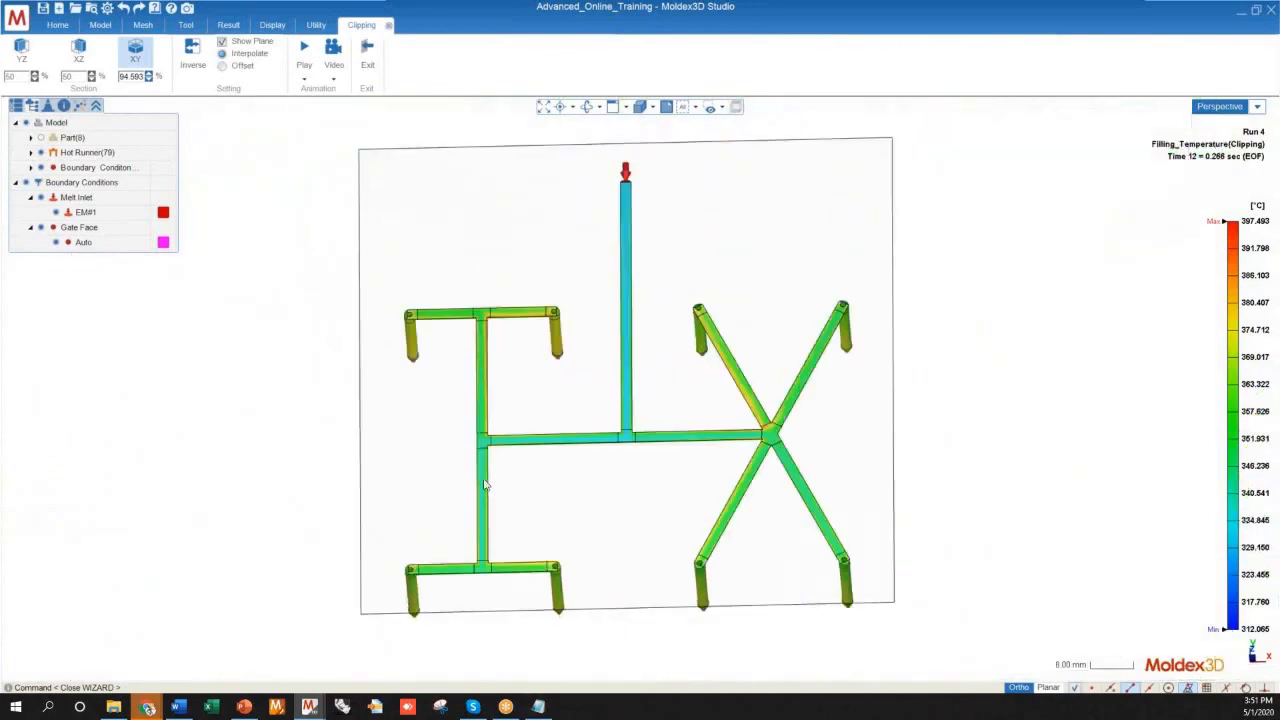
Compare the temperature along the upper and lower halves of the H-shaped branch, out to their end drops
scroll(476, 343, up, 6)
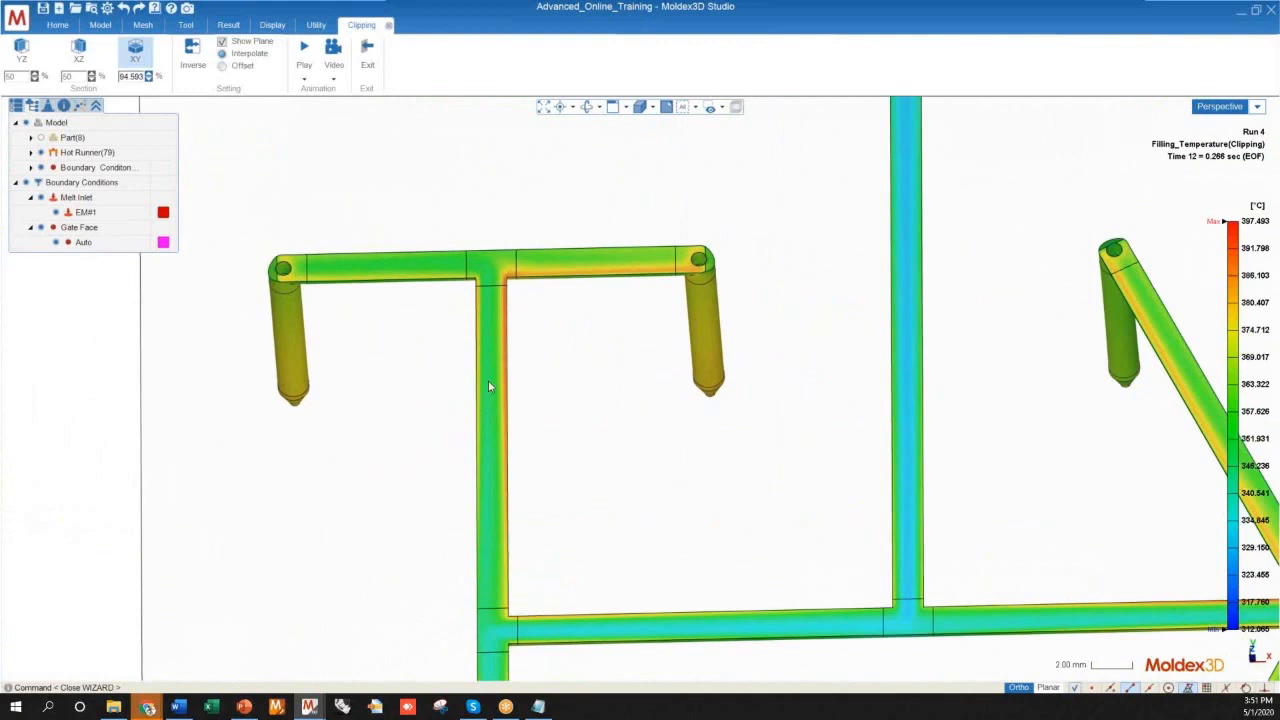
scroll(417, 406, down, 2)
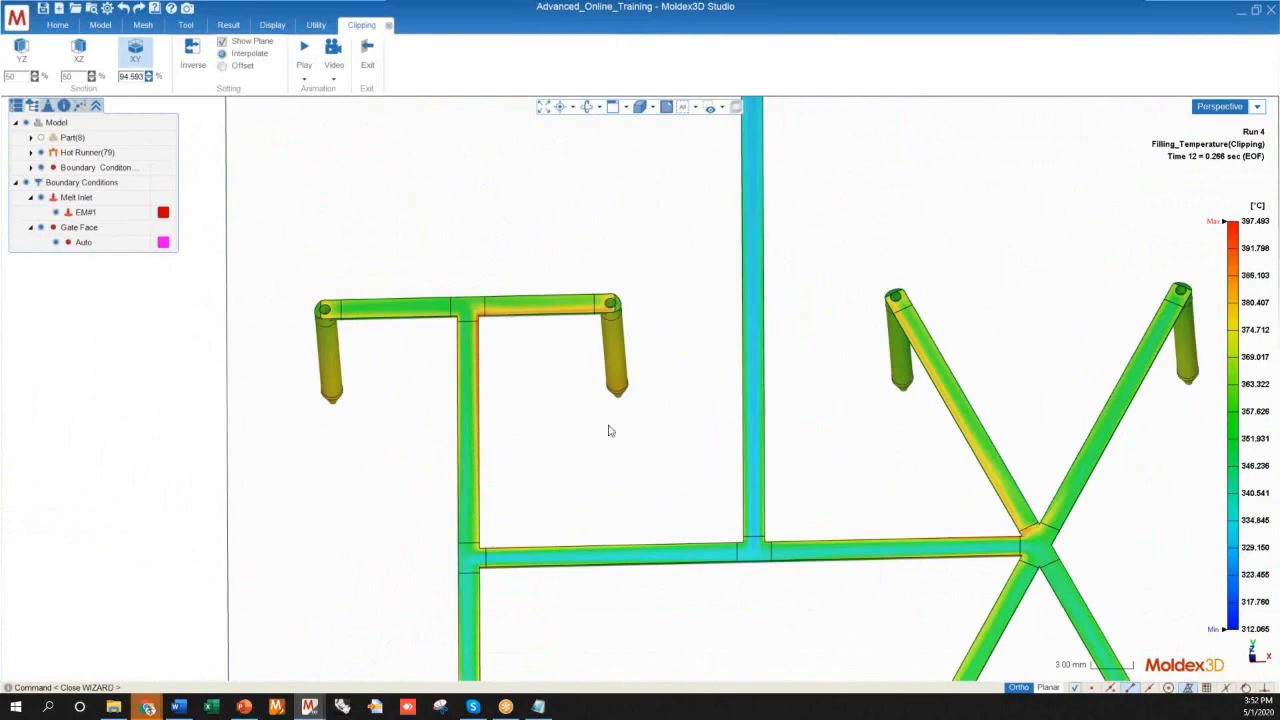
scroll(558, 285, down, 4)
scroll(466, 606, up, 3)
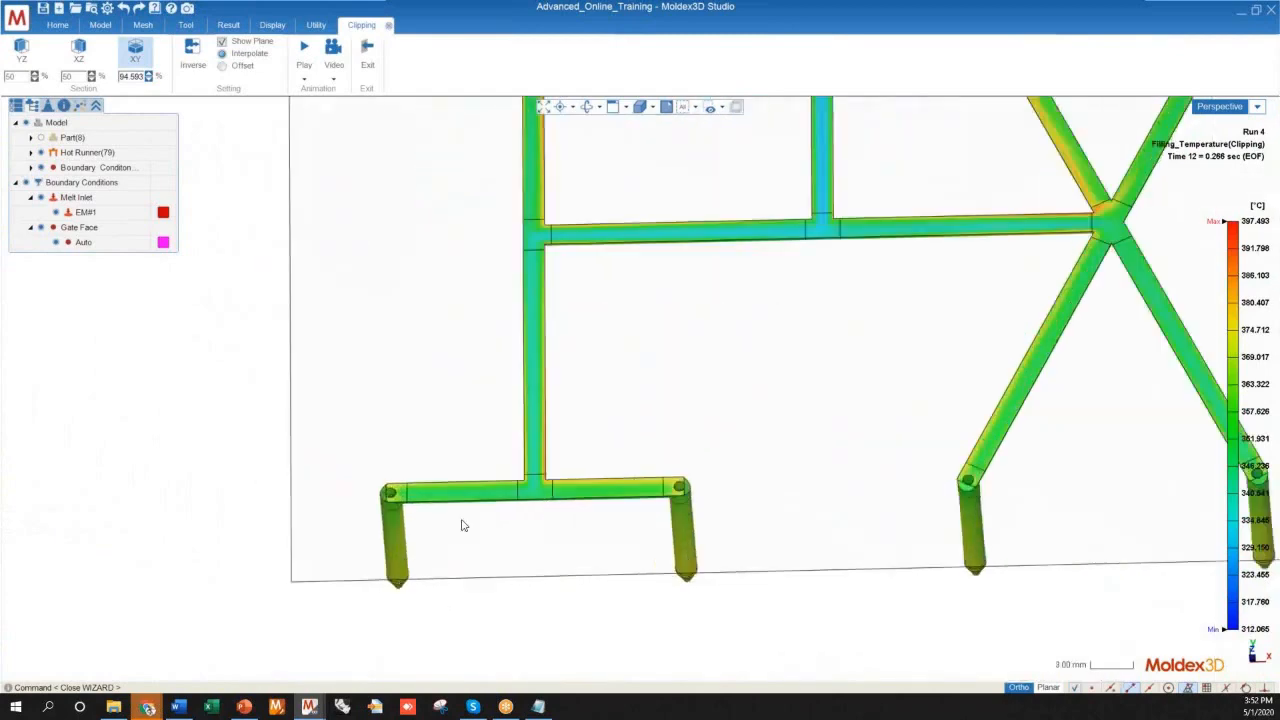
scroll(551, 531, down, 1)
scroll(534, 529, up, 3)
scroll(540, 492, down, 4)
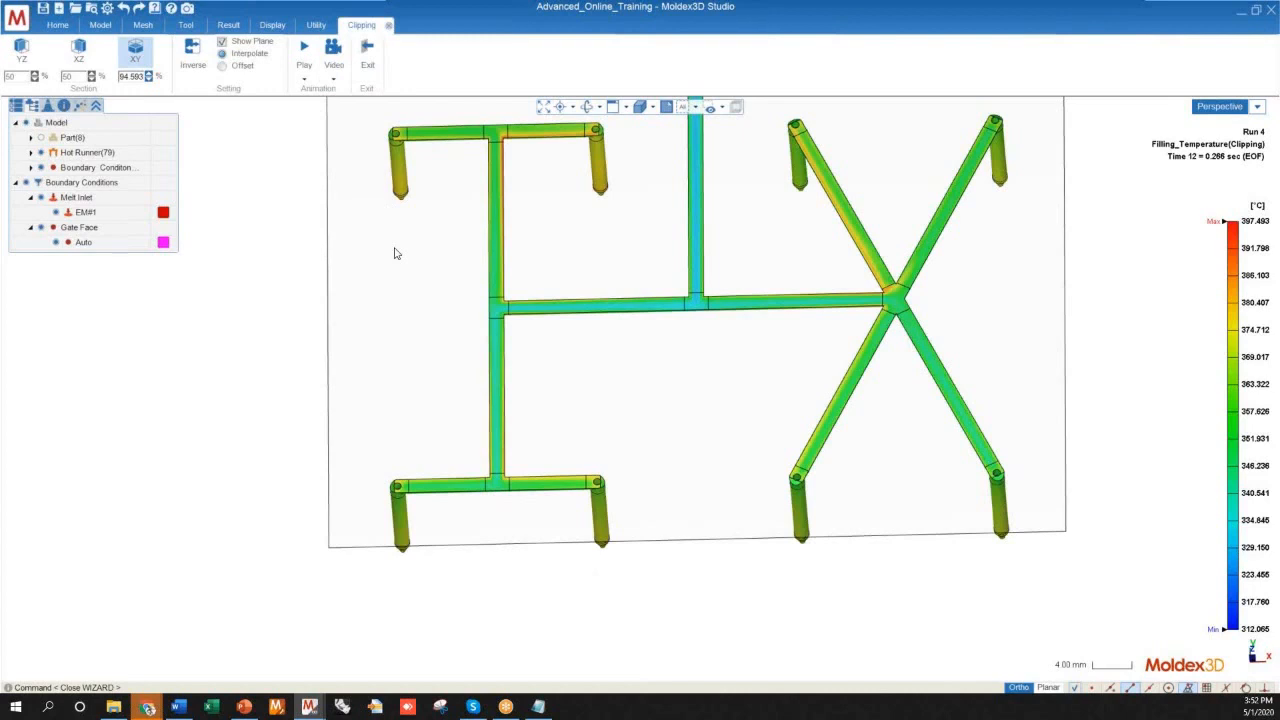
Trace the temperature layers from the main runner split along the cross runner into the H-shaped branch's upper and lower arms
scroll(567, 342, up, 3)
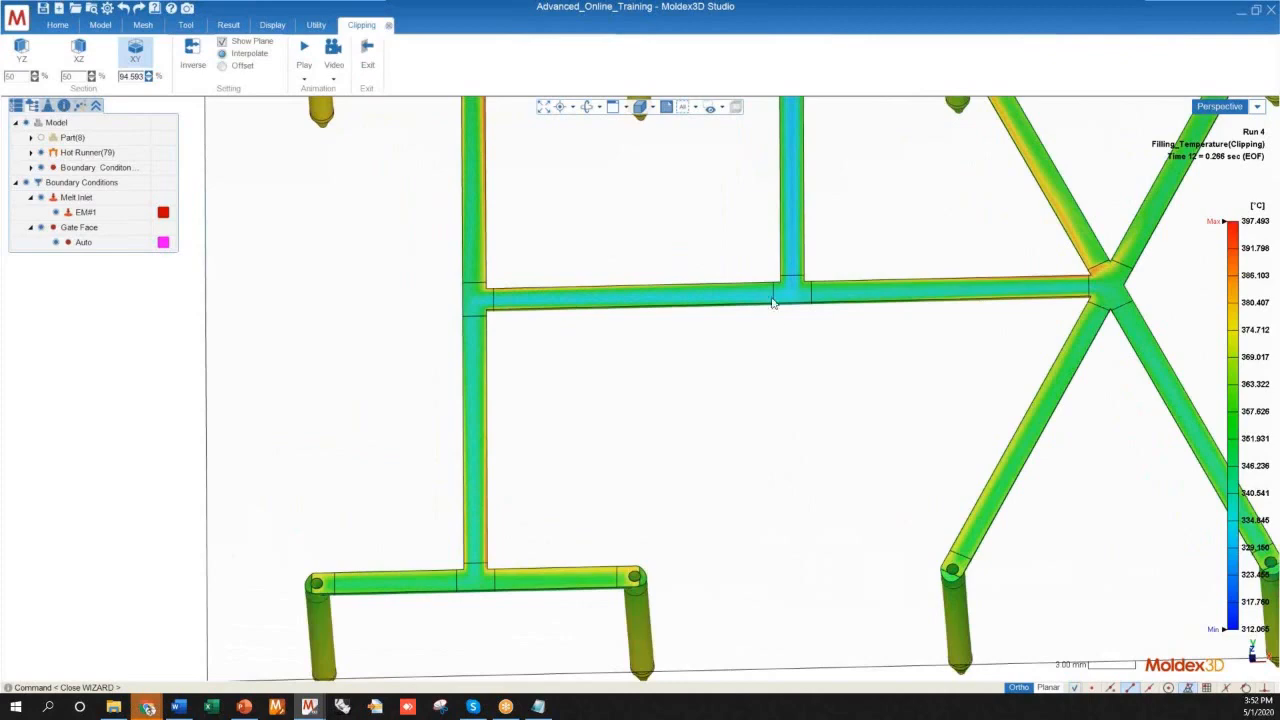
scroll(802, 331, down, 5)
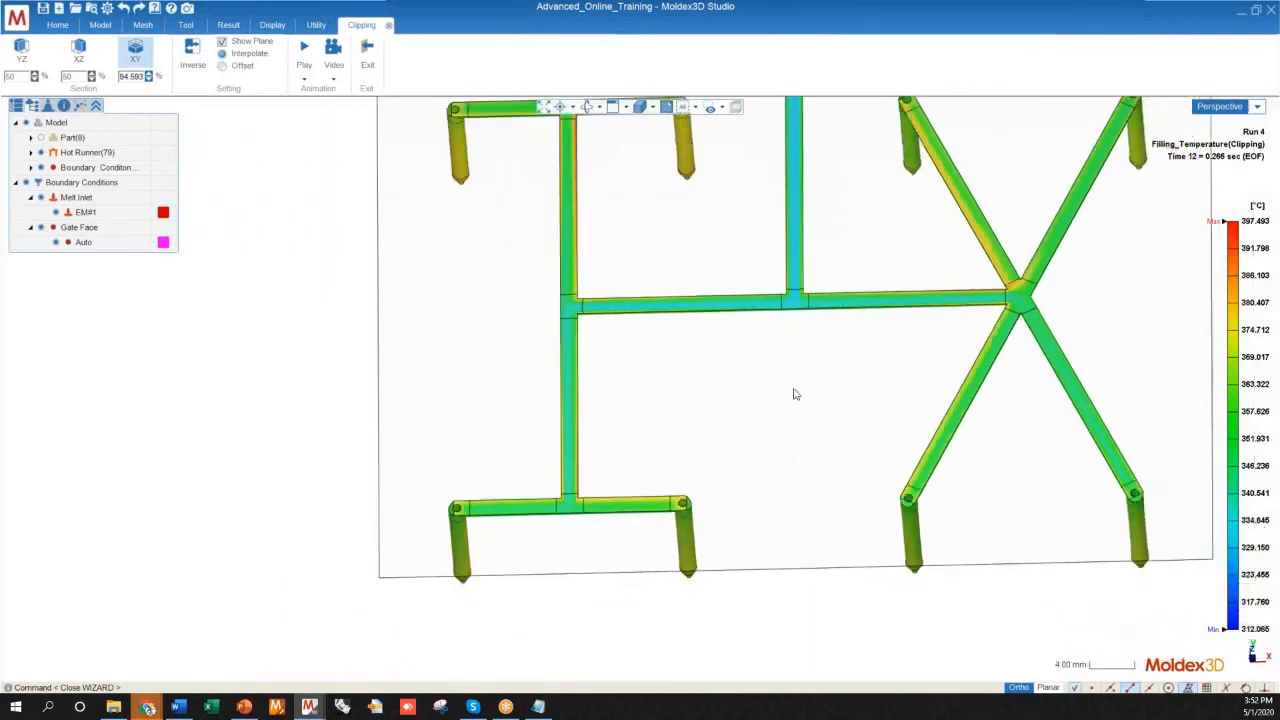
scroll(600, 275, up, 9)
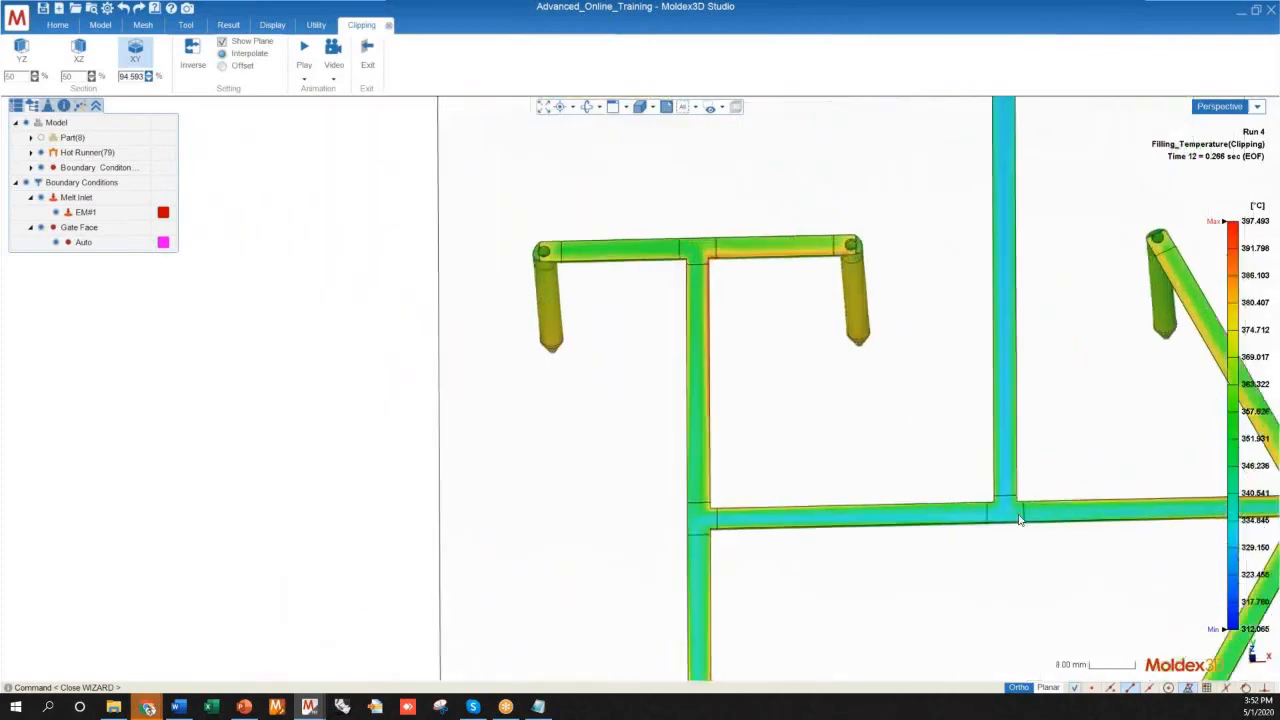
scroll(1005, 520, down, 6)
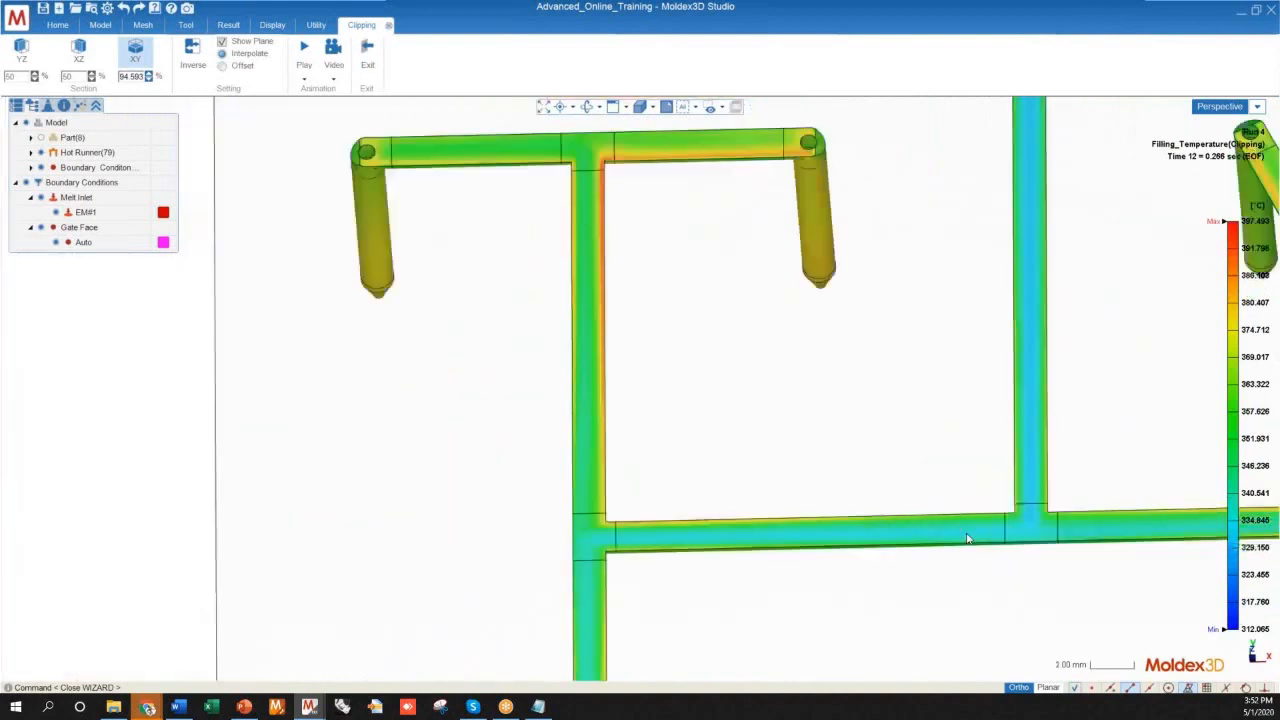
scroll(490, 249, down, 3)
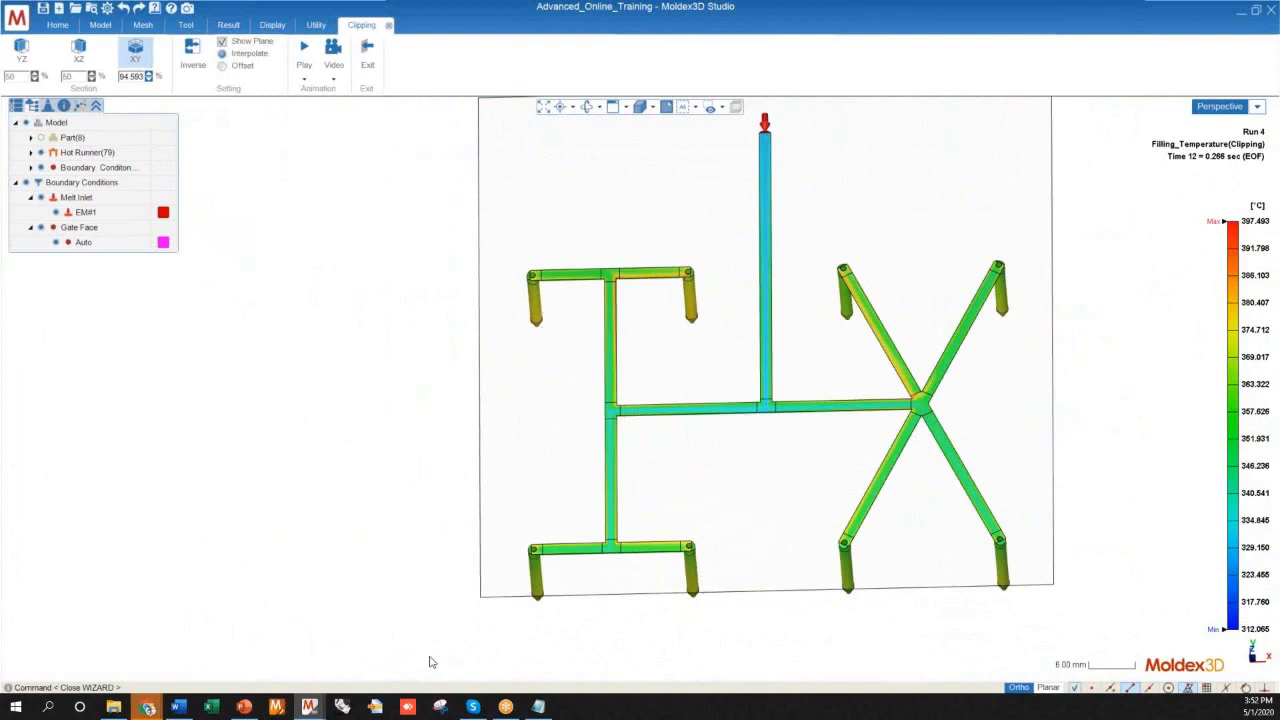
scroll(541, 611, up, 5)
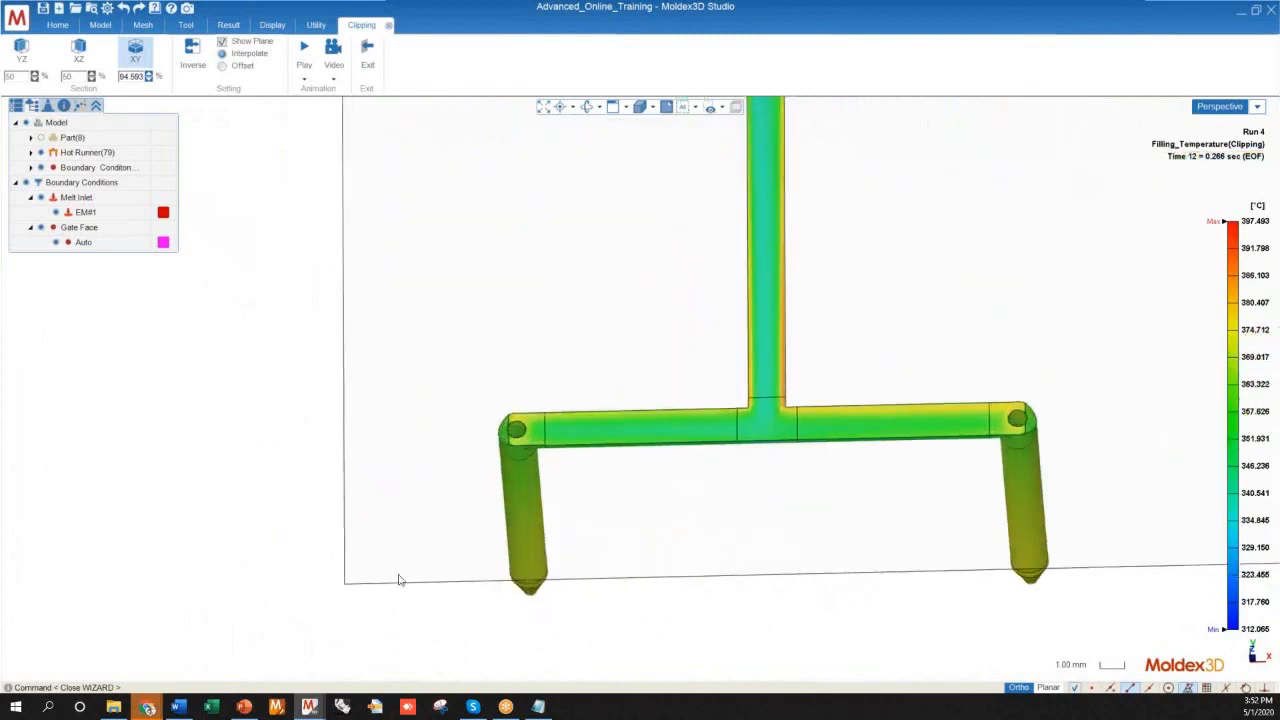
scroll(351, 548, down, 5)
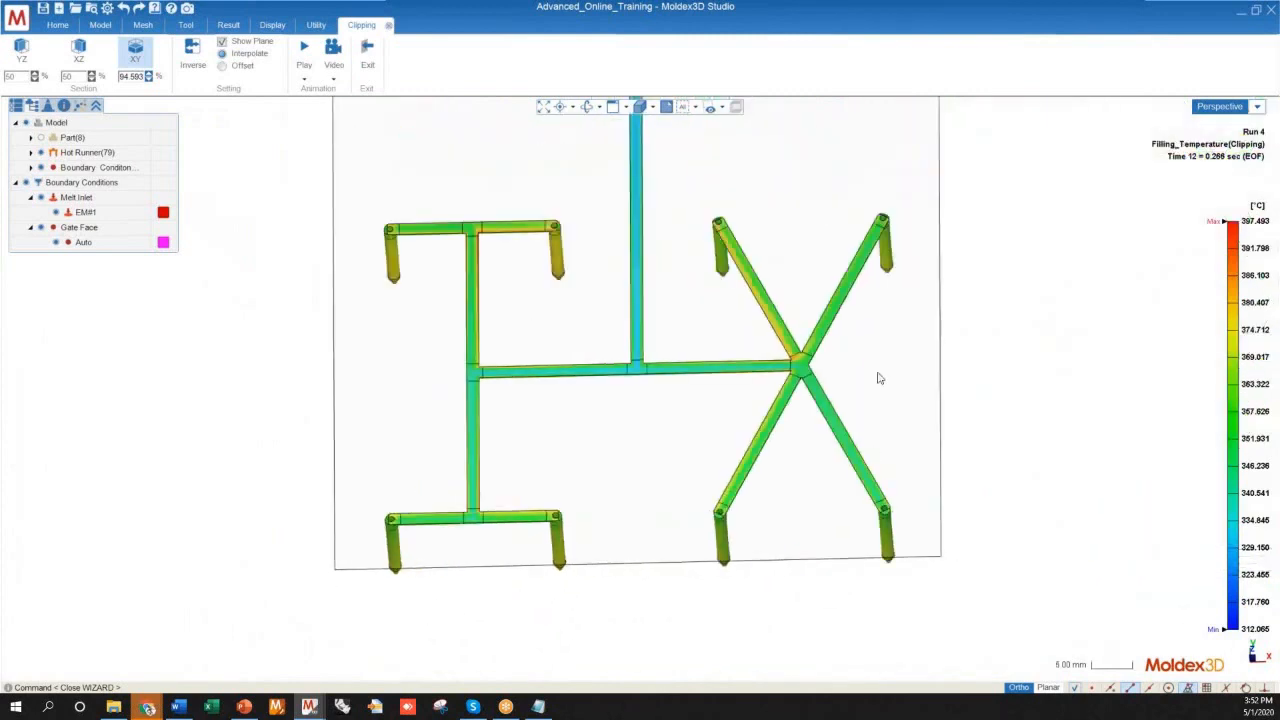
Examine the temperature where the cross runner enters the X-shaped branch's junction and divides into the four diagonal arms
middle_drag(792, 388, 823, 476)
scroll(900, 350, up, 2)
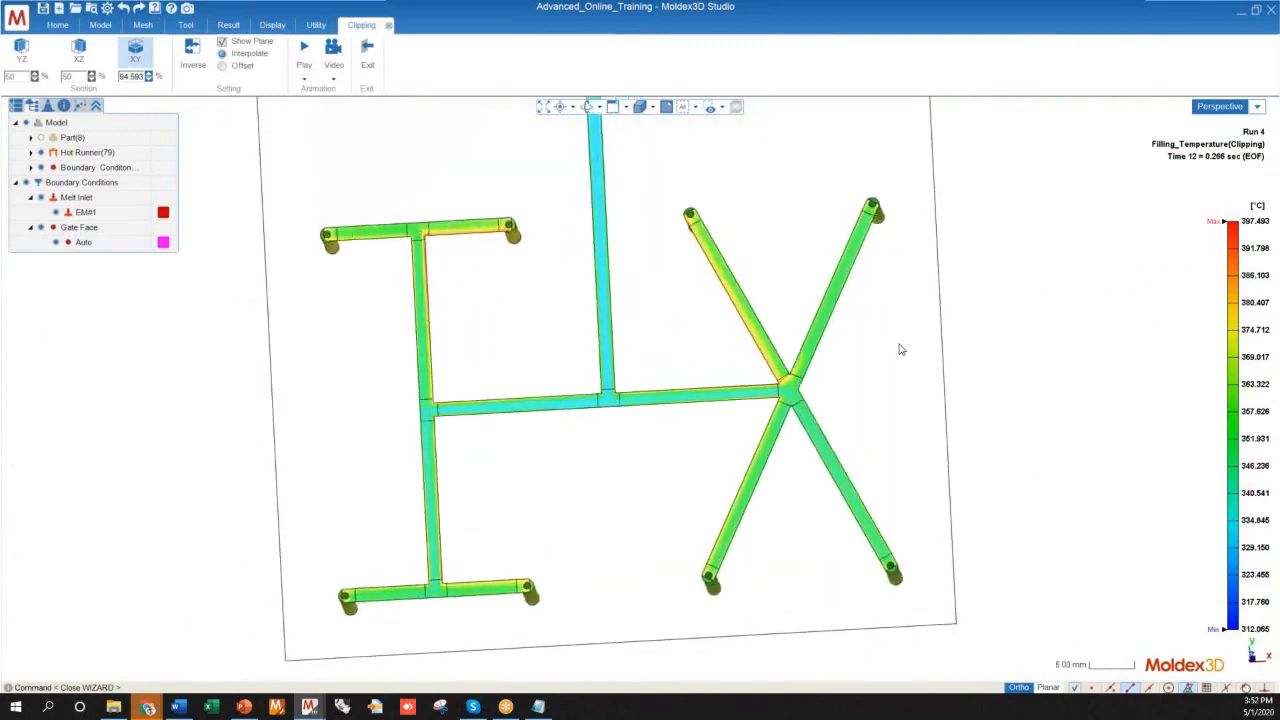
scroll(808, 388, up, 8)
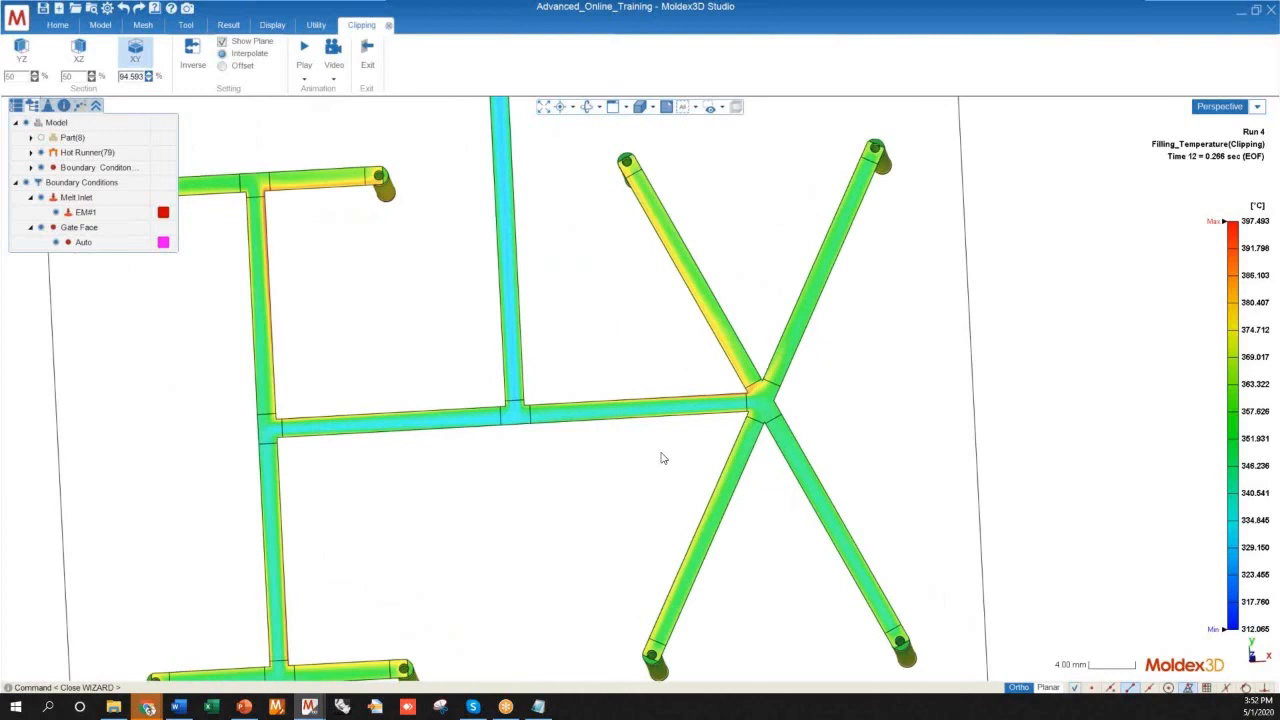
scroll(600, 385, down, 2)
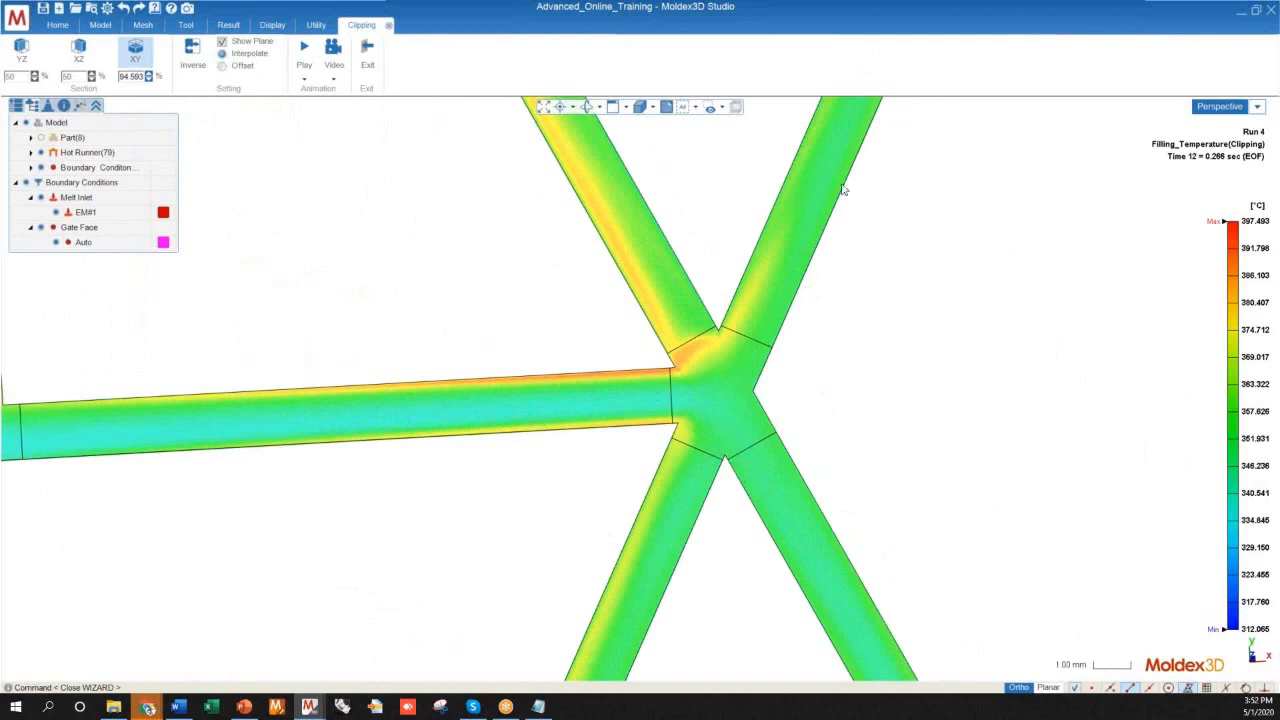
scroll(606, 343, down, 3)
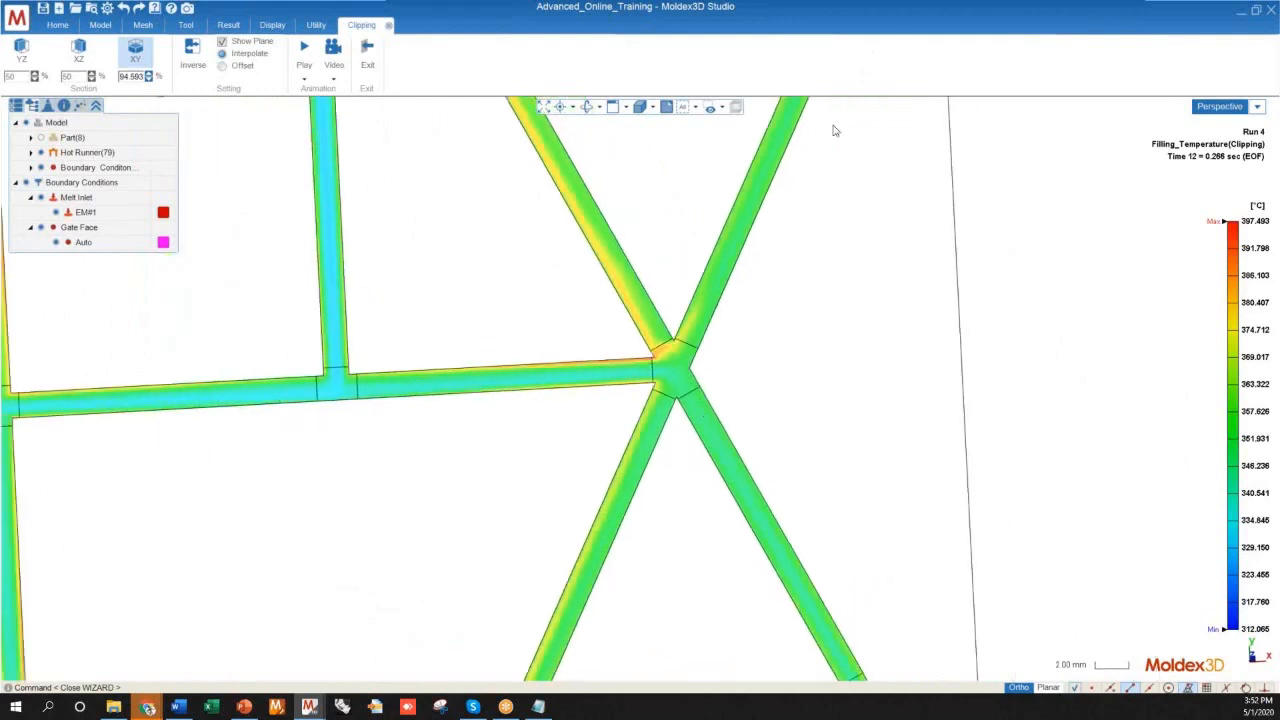
scroll(638, 395, up, 4)
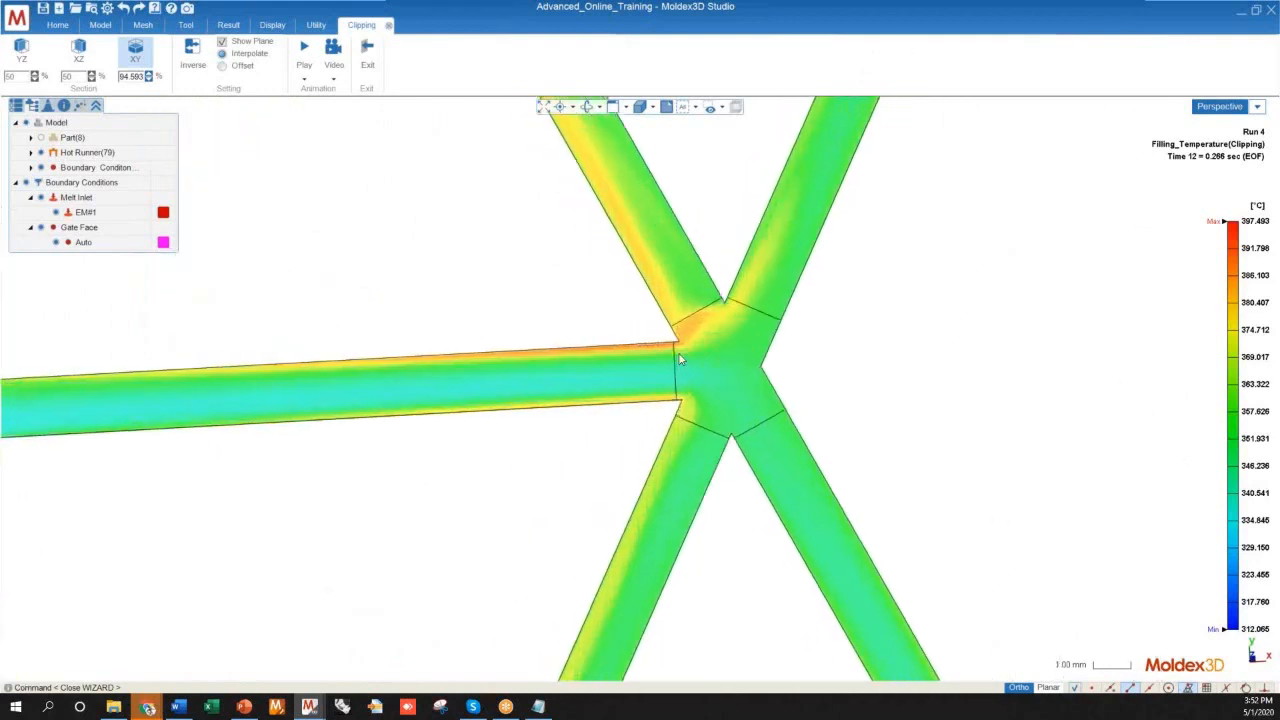
scroll(757, 347, down, 7)
mouse_move(710, 405)
middle_down()
mouse_move(717, 343)
mouse_move(731, 373)
mouse_move(815, 361)
middle_up()
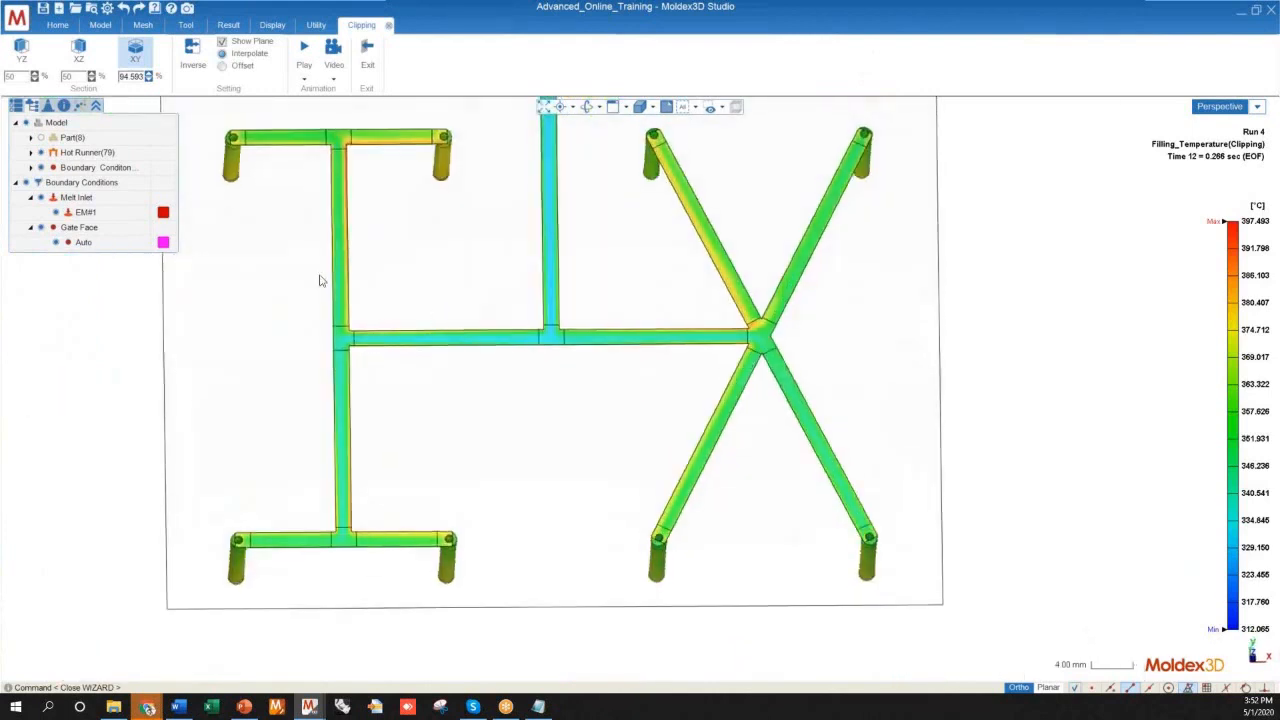
Inspect up close how the hot outer layer turns the X-junction's inlet corner into the upper diagonal arm nearest the main runner
scroll(770, 304, up, 10)
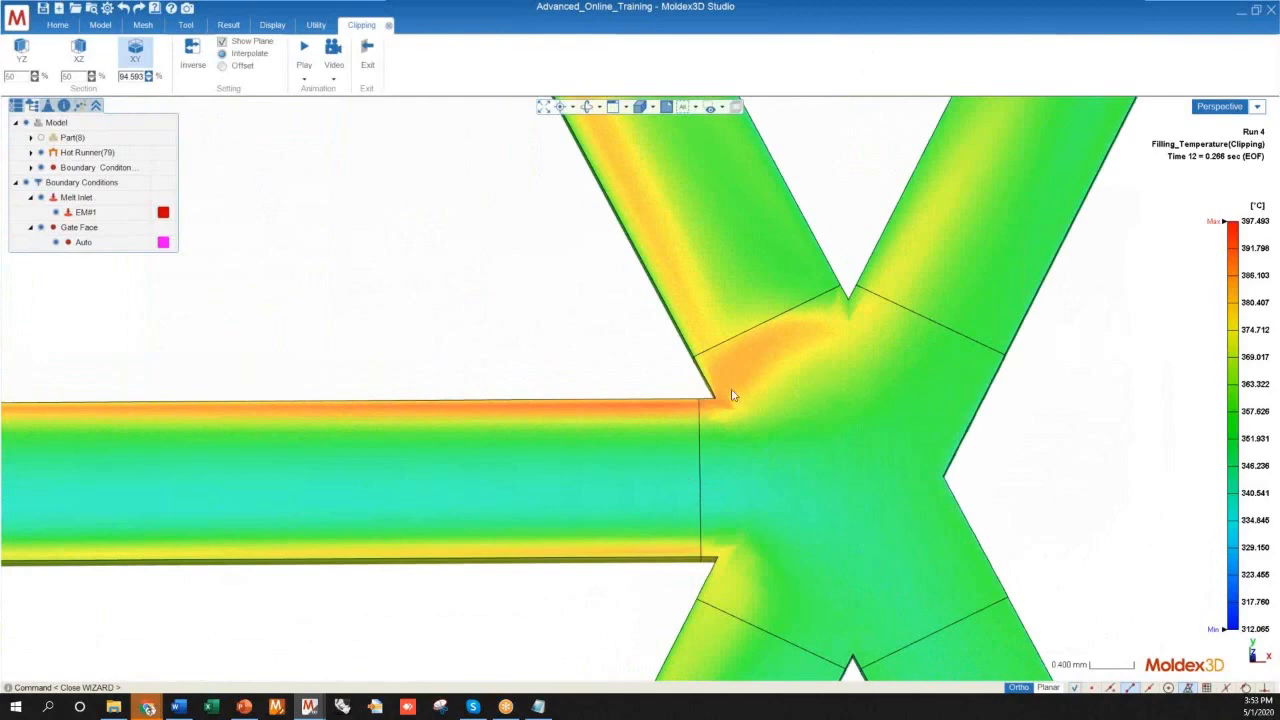
scroll(697, 433, down, 8)
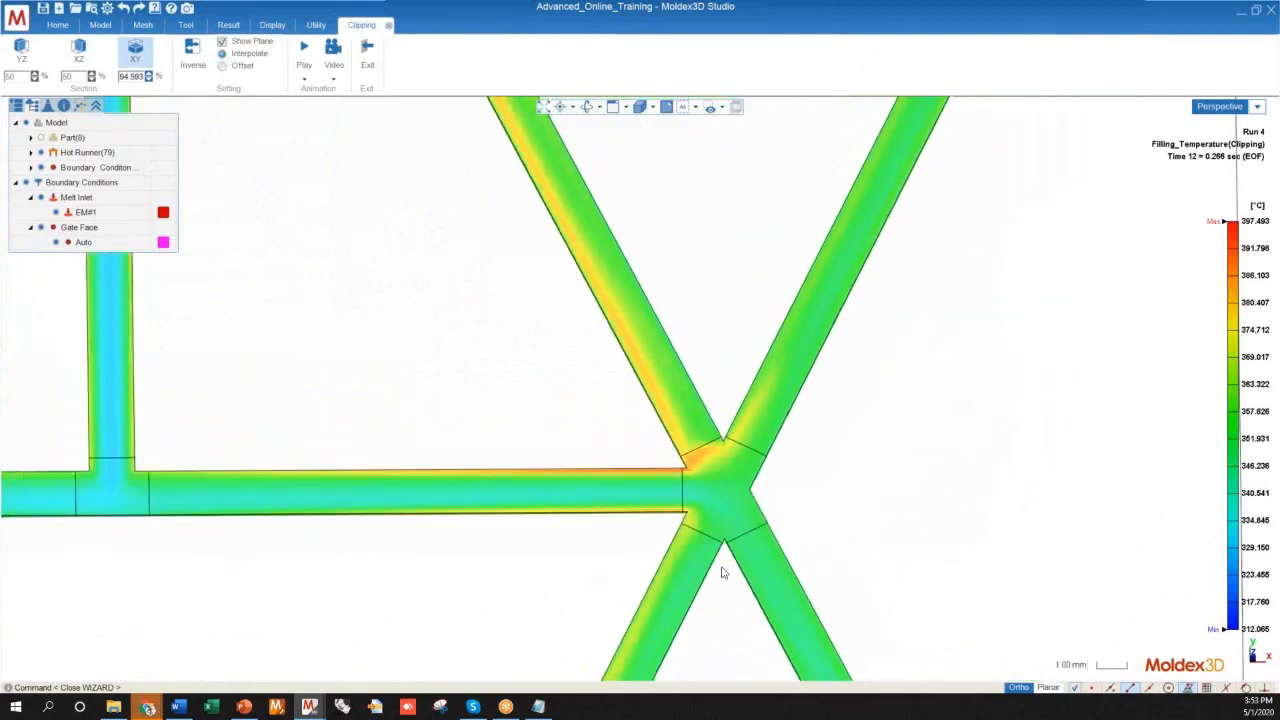
scroll(722, 525, down, 4)
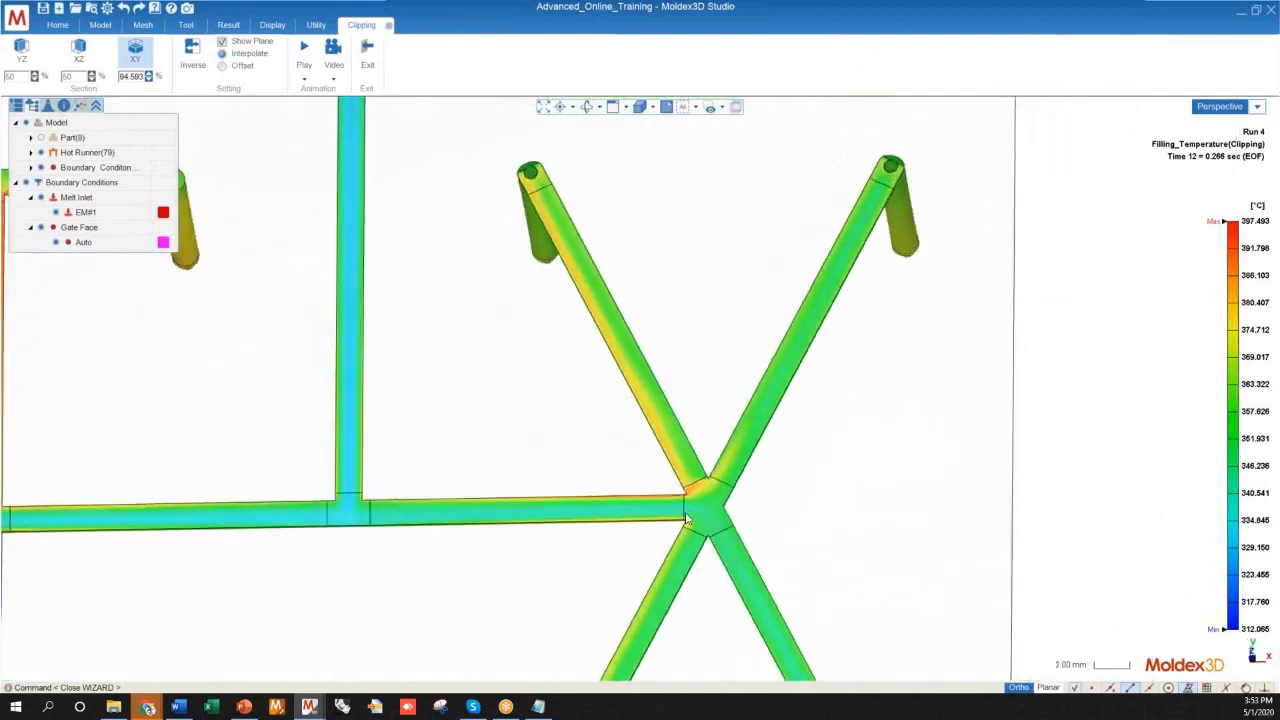
scroll(754, 566, up, 4)
scroll(755, 567, up, 5)
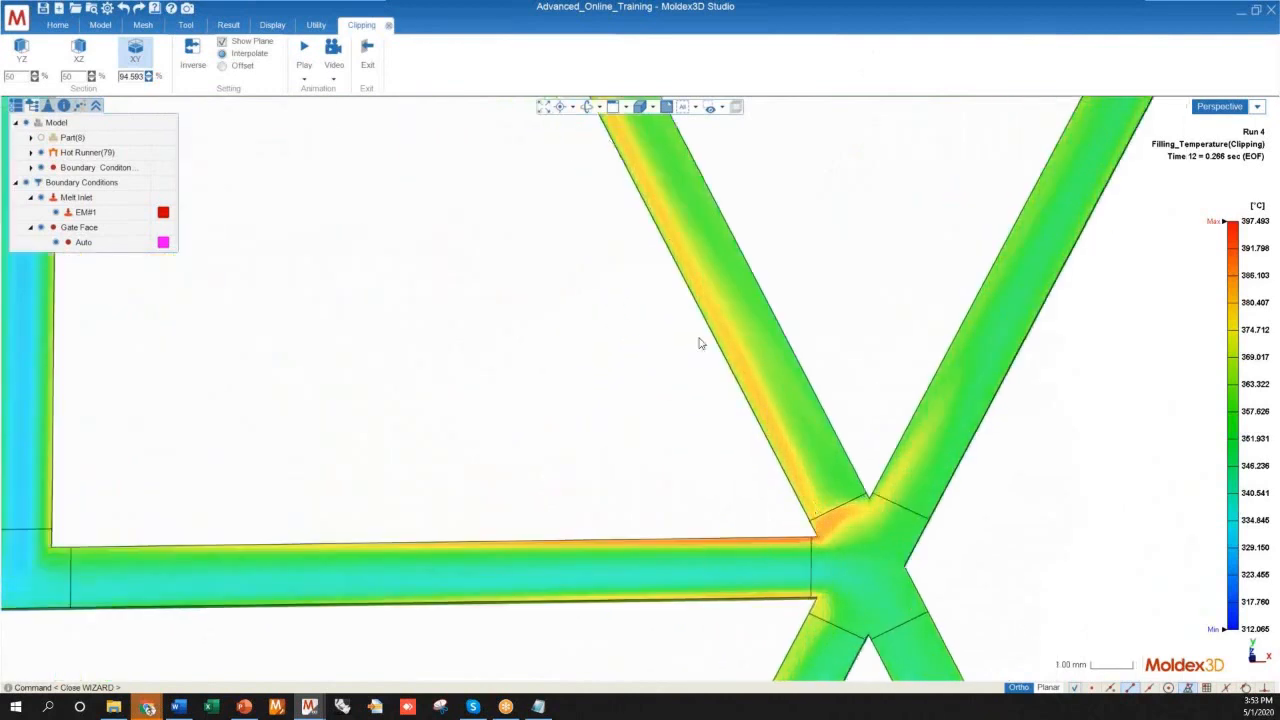
Compare the temperature along the X-shaped branch's four diagonal arms and at their end drops
scroll(843, 515, down, 5)
scroll(674, 224, up, 2)
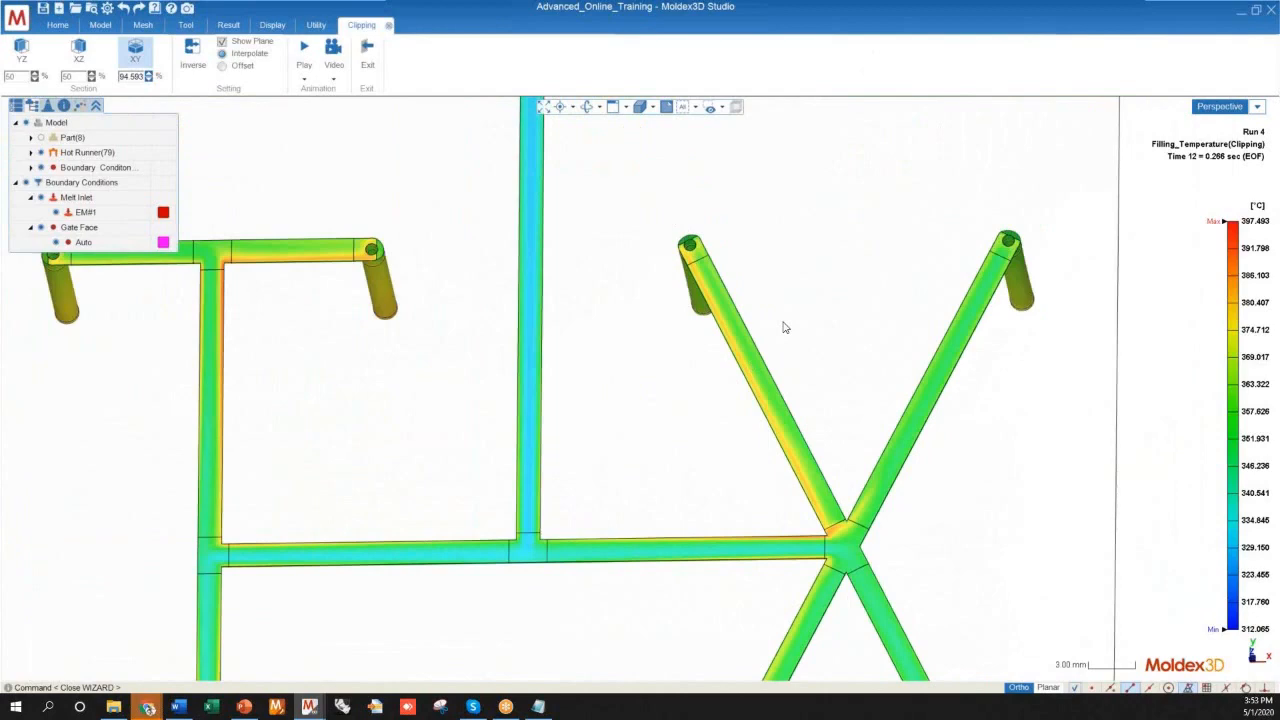
scroll(785, 330, down, 2)
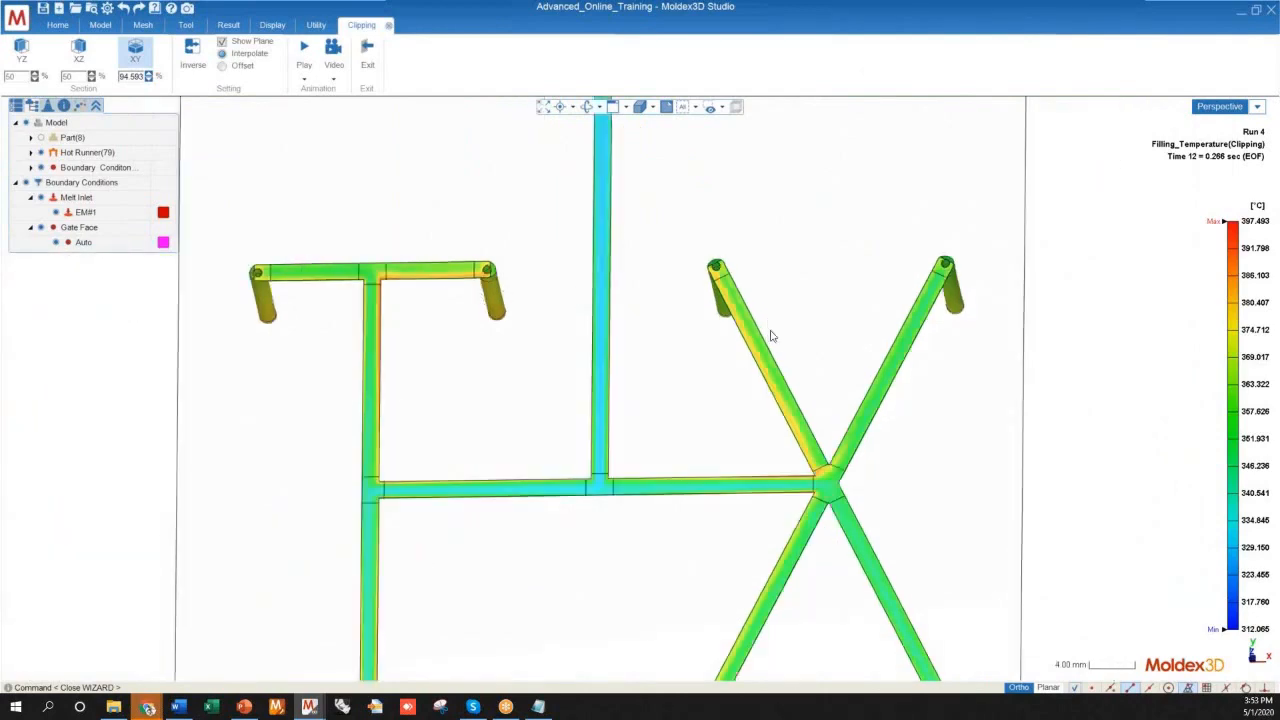
scroll(765, 332, up, 3)
scroll(669, 224, down, 4)
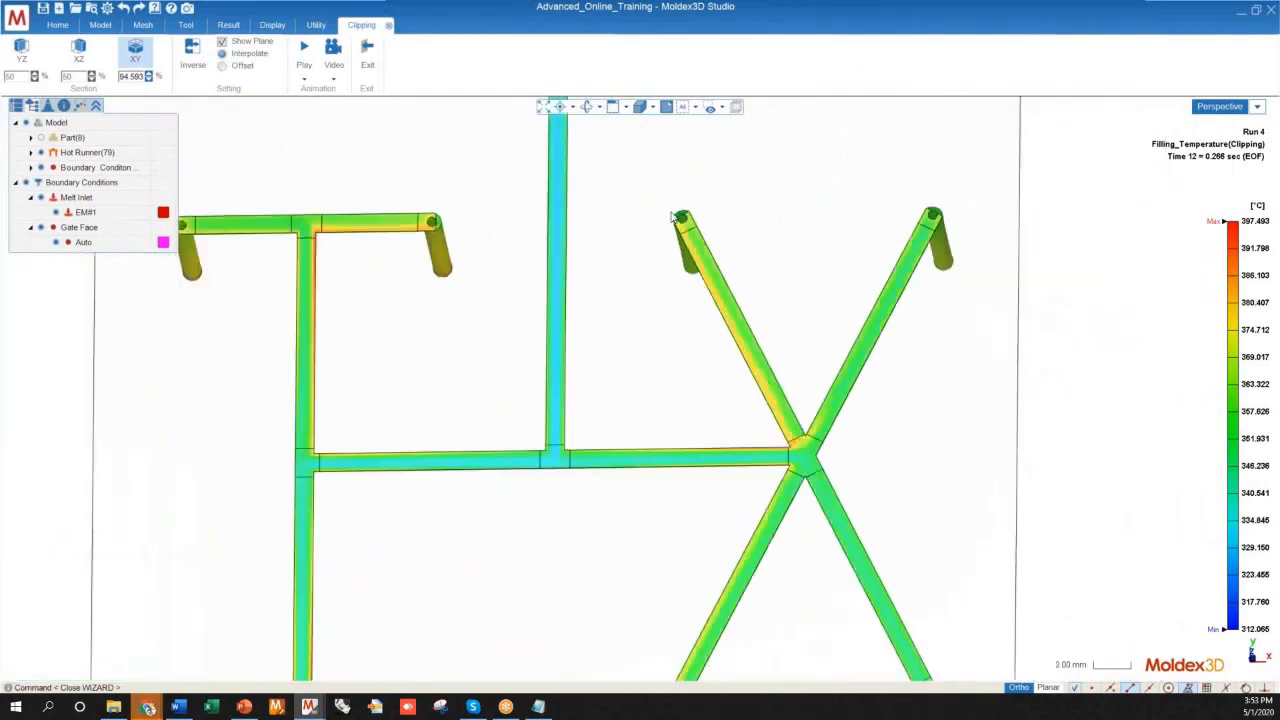
scroll(808, 531, up, 2)
scroll(615, 444, down, 1)
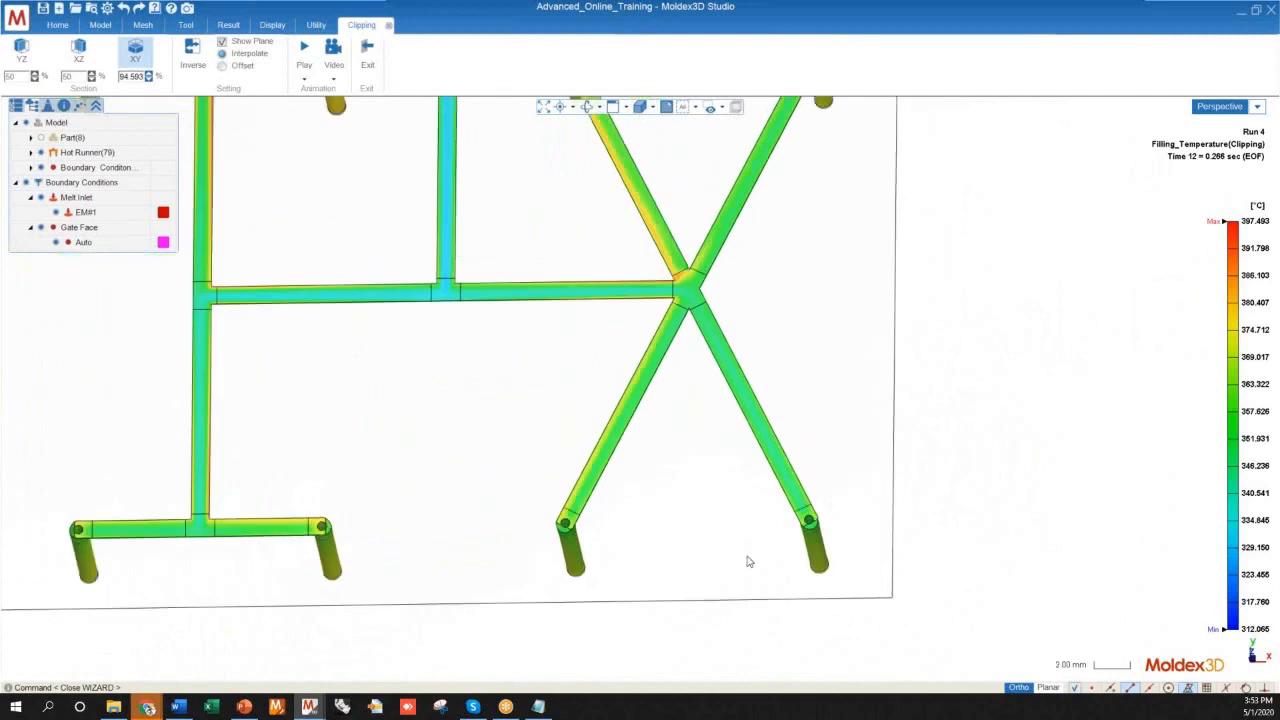
scroll(545, 558, down, 2)
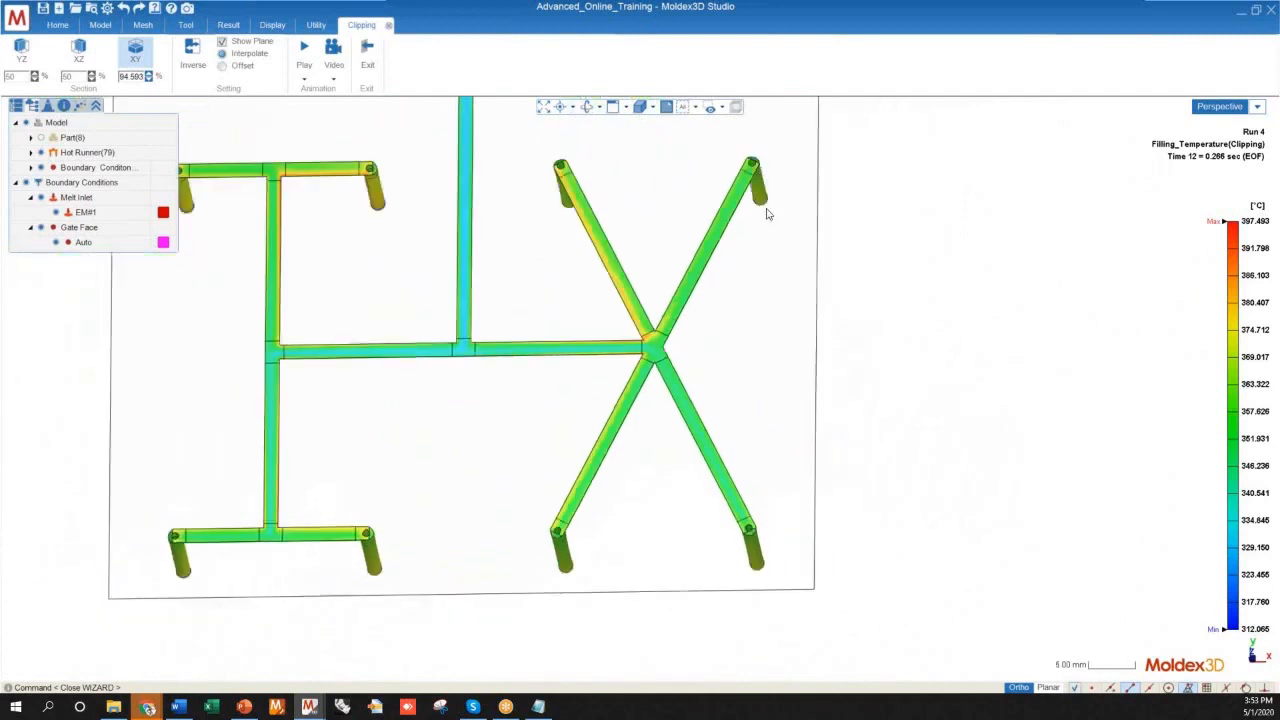
scroll(765, 545, down, 1)
Review the whole clipped runner from a tilted angle, comparing the temperature of the eight vertical drops
middle_drag(829, 477, 640, 386)
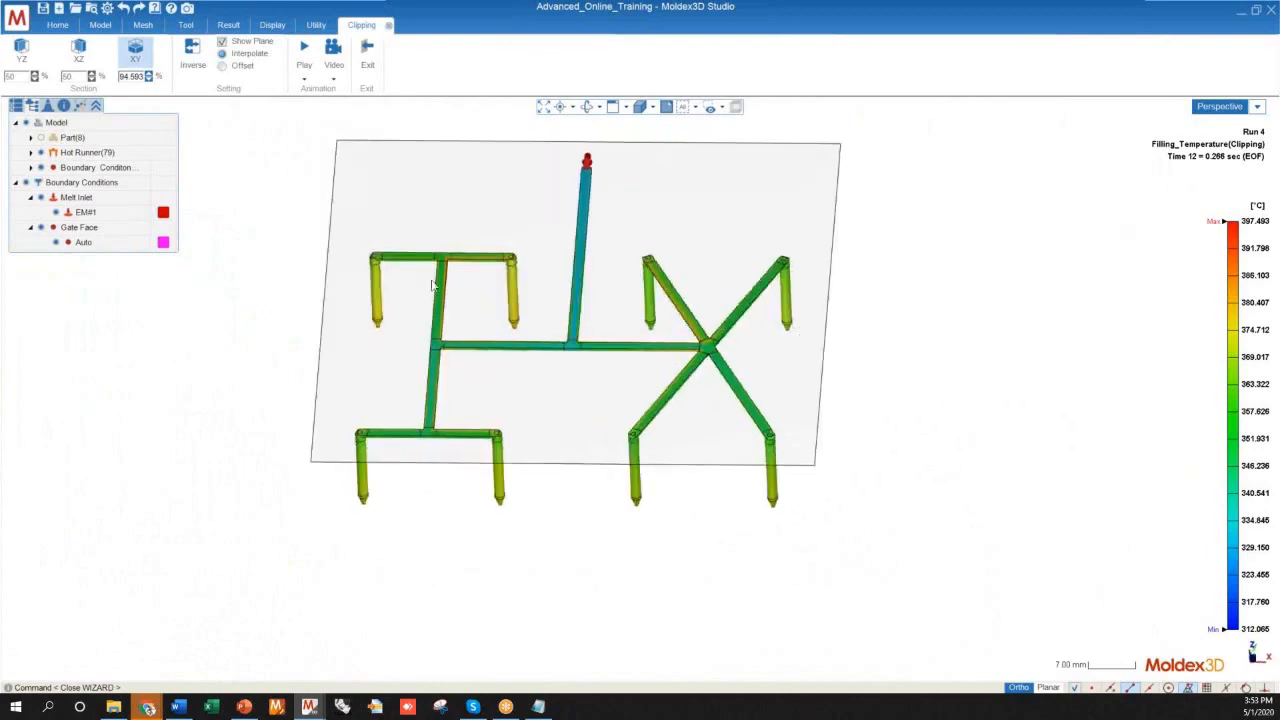
middle_drag(725, 320, 657, 468)
scroll(671, 363, up, 6)
scroll(740, 340, down, 6)
scroll(713, 401, down, 1)
scroll(713, 401, down, 2)
scroll(631, 383, up, 9)
Examine up close how the hot outer layer turns from the cross runner into the H-shaped branch at its T-junction
middle_drag(530, 389, 514, 443)
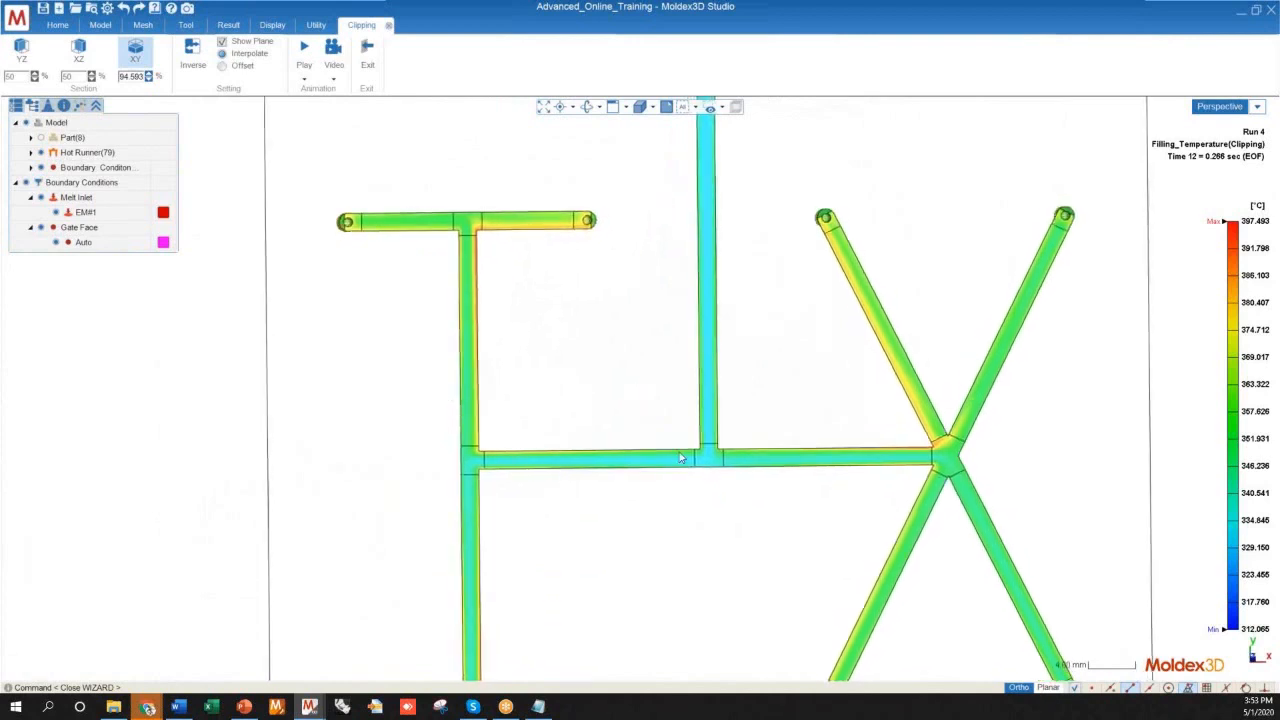
scroll(680, 458, up, 2)
scroll(338, 455, up, 4)
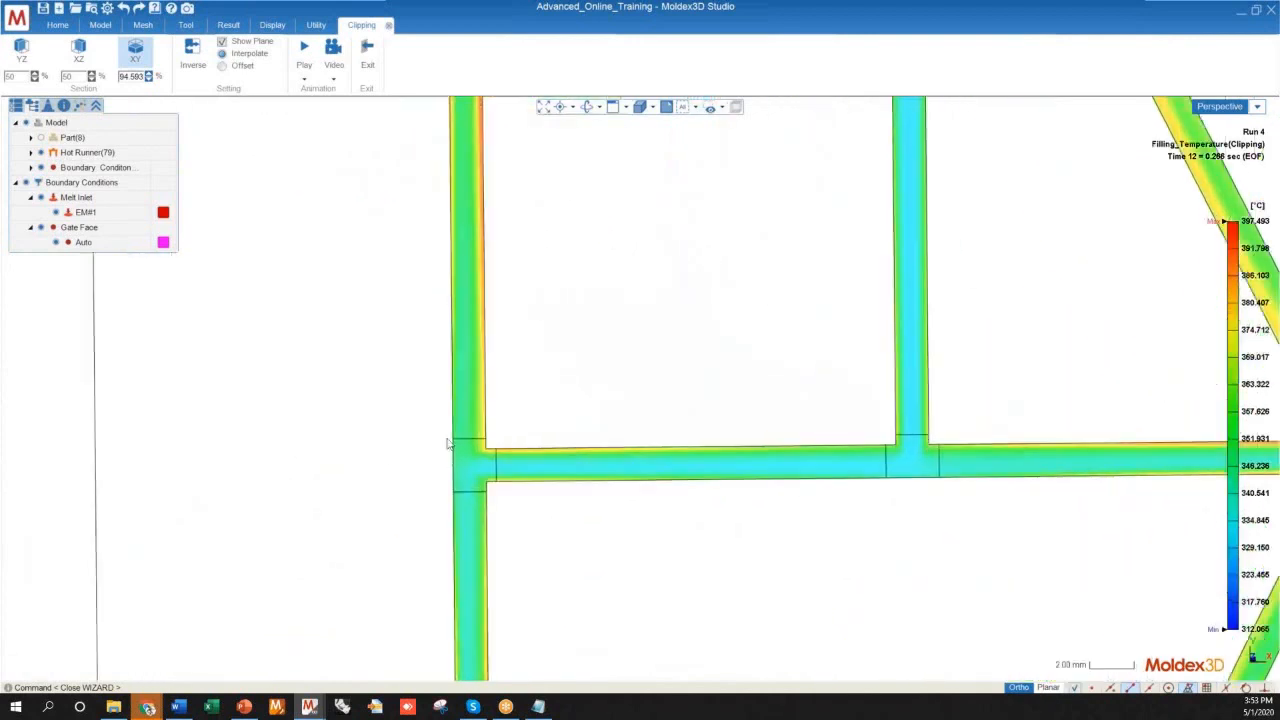
scroll(453, 441, down, 8)
scroll(543, 455, up, 8)
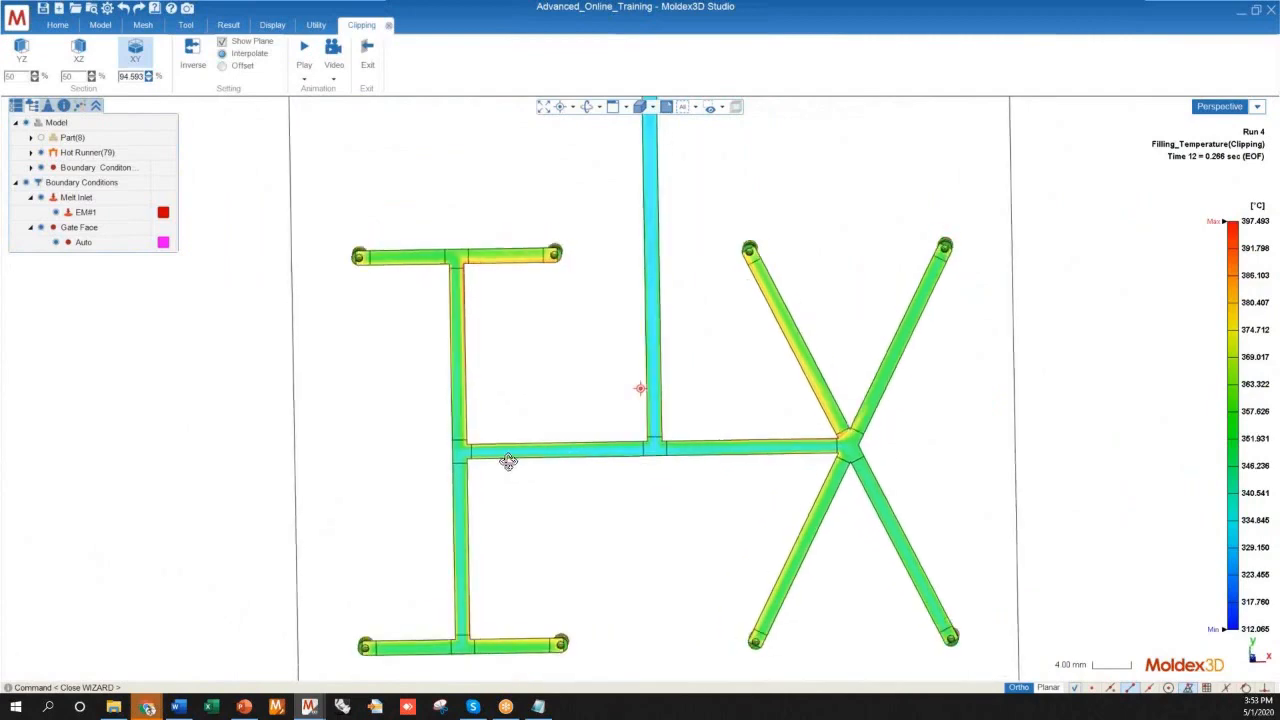
scroll(475, 389, down, 3)
scroll(491, 423, up, 6)
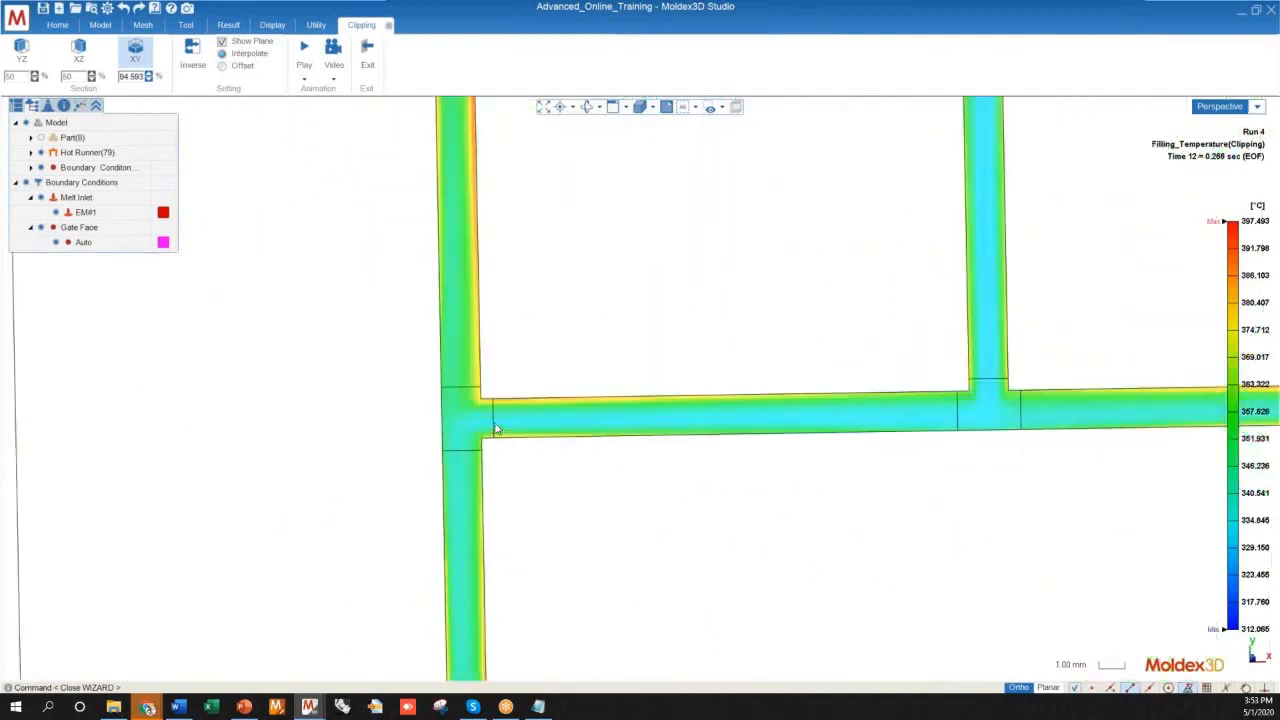
scroll(543, 414, down, 12)
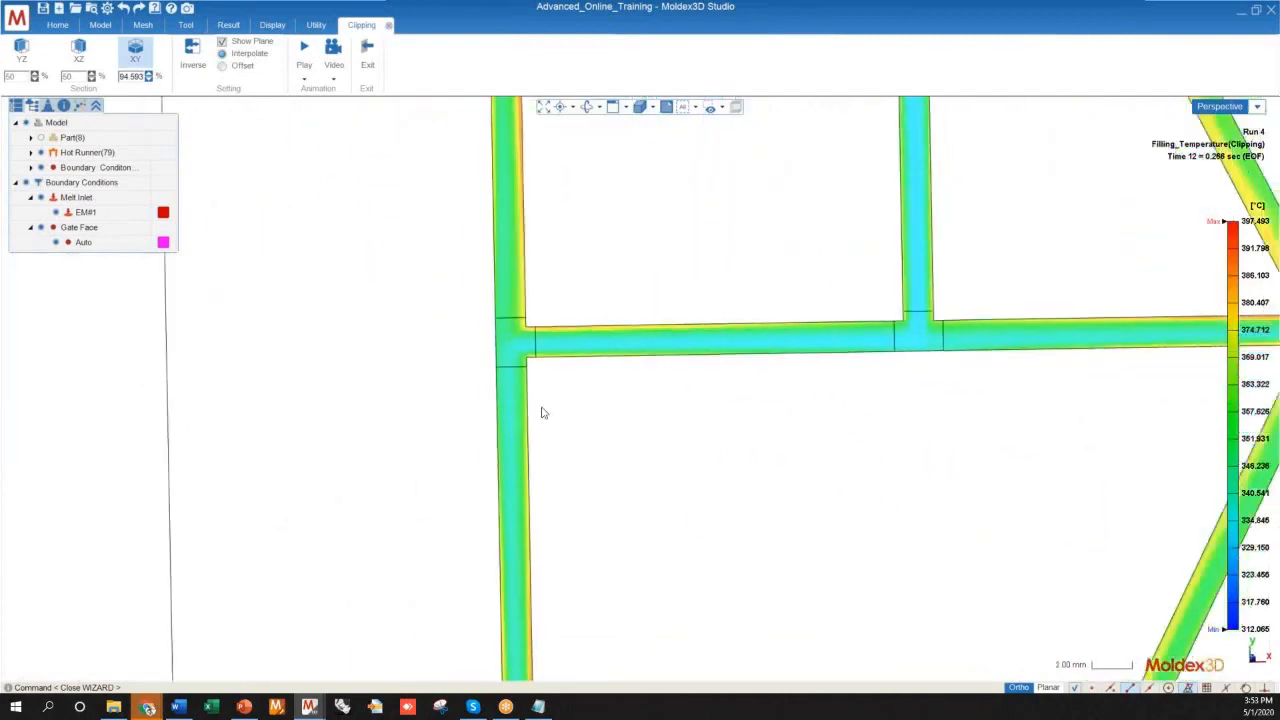
scroll(727, 342, up, 4)
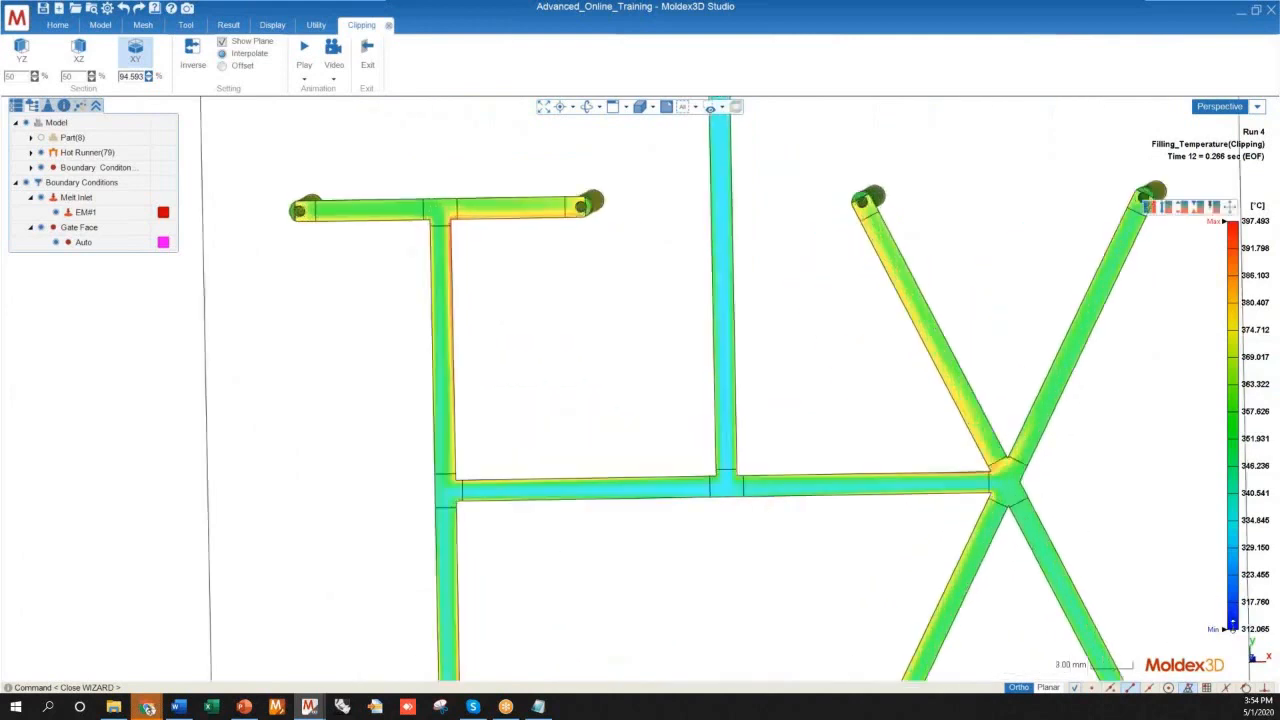
Raise the lower limit of the temperature color scale to about 335.6 °C and bring the H-shaped branch into view
mouse_move(1230, 628)
mouse_down()
mouse_move(1228, 505)
mouse_move(1228, 553)
mouse_move(1244, 518)
mouse_up()
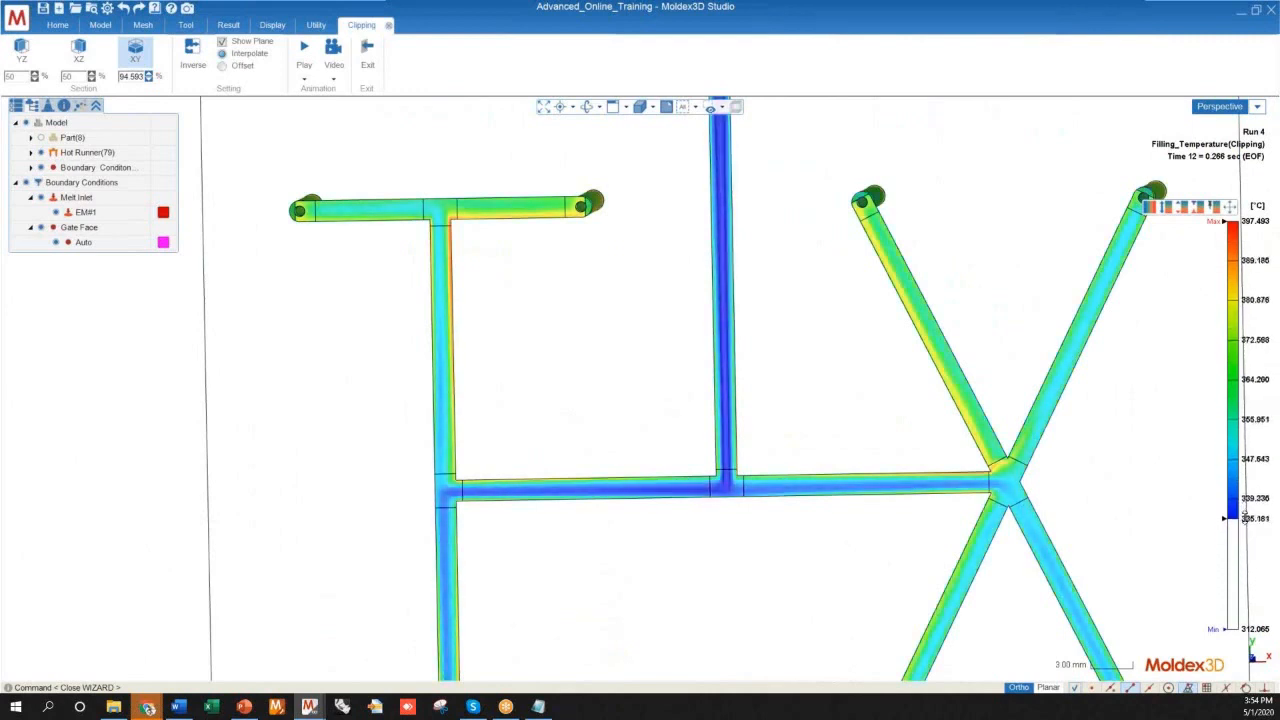
scroll(820, 461, down, 8)
mouse_move(734, 483)
middle_down()
mouse_move(740, 417)
mouse_move(718, 487)
middle_up()
scroll(568, 594, up, 5)
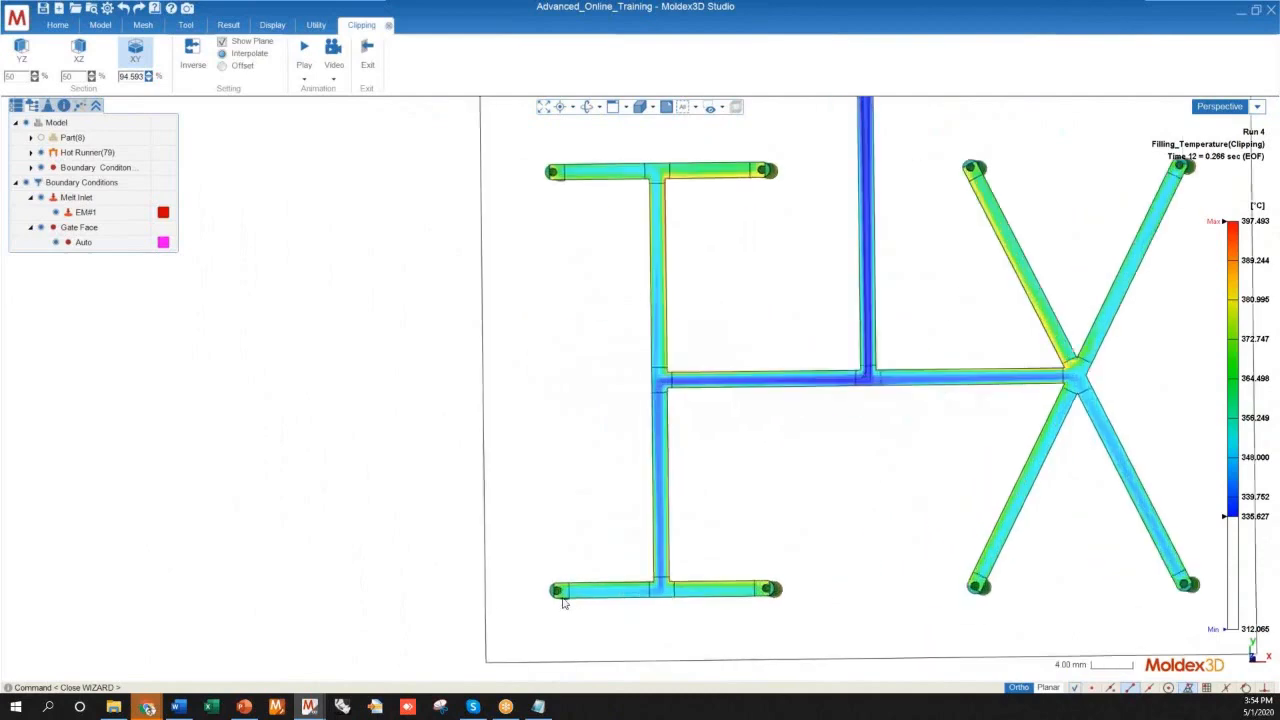
Compare the rescaled temperature along the H-shaped branch's upper and lower arms, from the T-junction to the secondary splits
scroll(568, 594, down, 4)
scroll(776, 158, up, 1)
scroll(776, 162, up, 6)
middle_drag(766, 329, 770, 135)
scroll(728, 375, down, 5)
middle_drag(728, 375, 743, 558)
scroll(622, 518, up, 5)
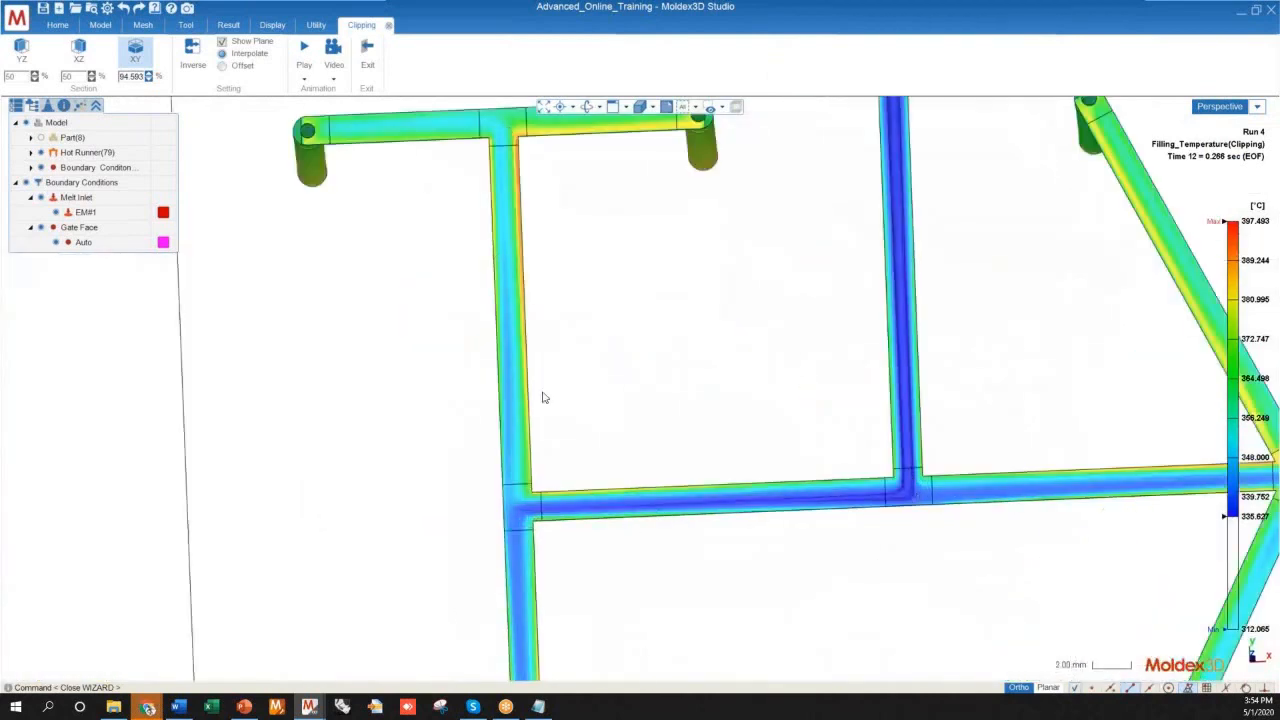
Inspect the rescaled temperature where the cross runner meets the X-junction and splits into the four diagonal arms
scroll(497, 478, down, 3)
middle_drag(657, 471, 592, 465)
scroll(937, 471, up, 2)
scroll(937, 471, up, 2)
scroll(712, 272, up, 2)
scroll(871, 356, down, 5)
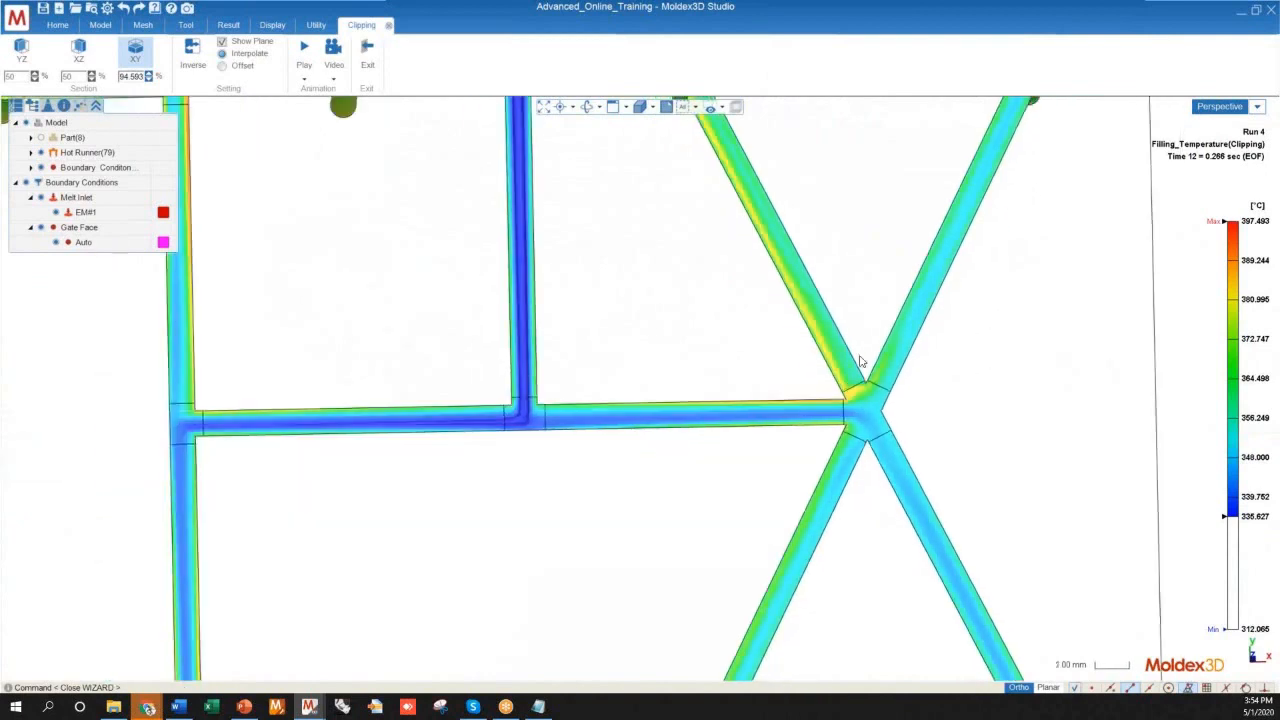
middle_drag(717, 473, 665, 537)
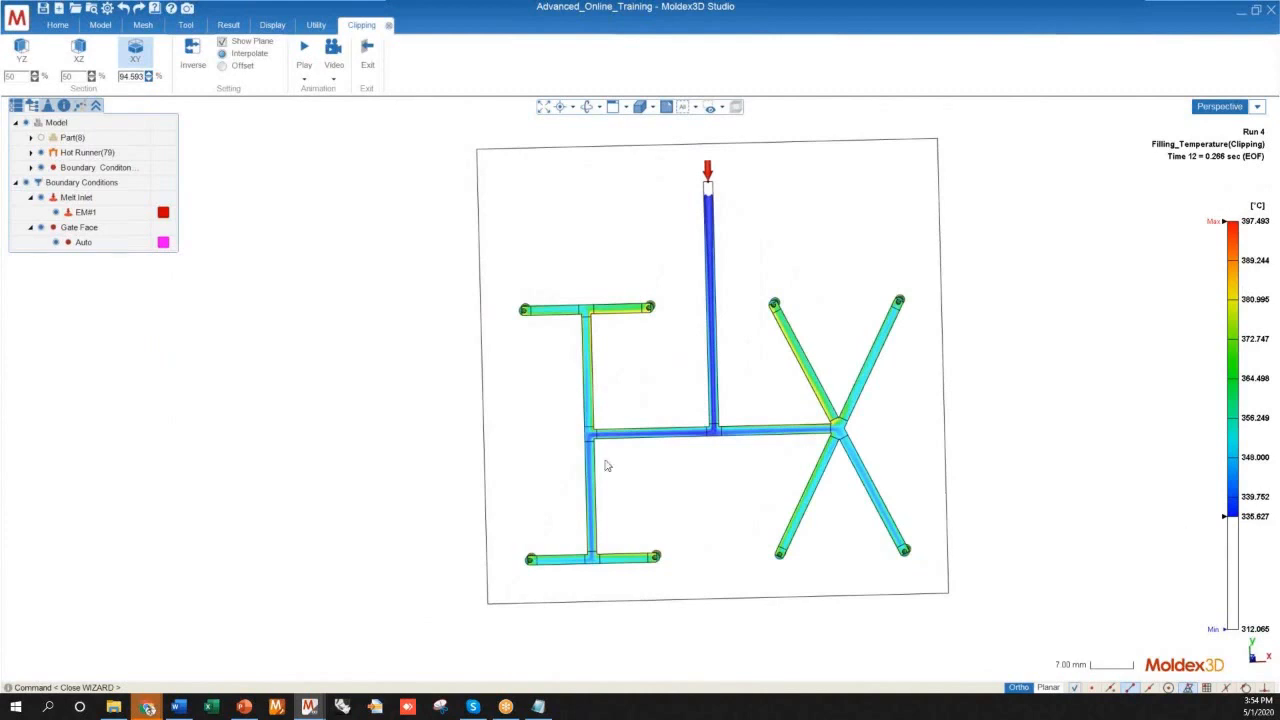
Review the H-shaped branch's T-junction again, tracing the temperature difference between the inner and outer runner walls
mouse_move(599, 425)
middle_down()
mouse_move(608, 386)
mouse_move(596, 416)
middle_up()
scroll(578, 389, up, 4)
middle_drag(603, 470, 493, 444)
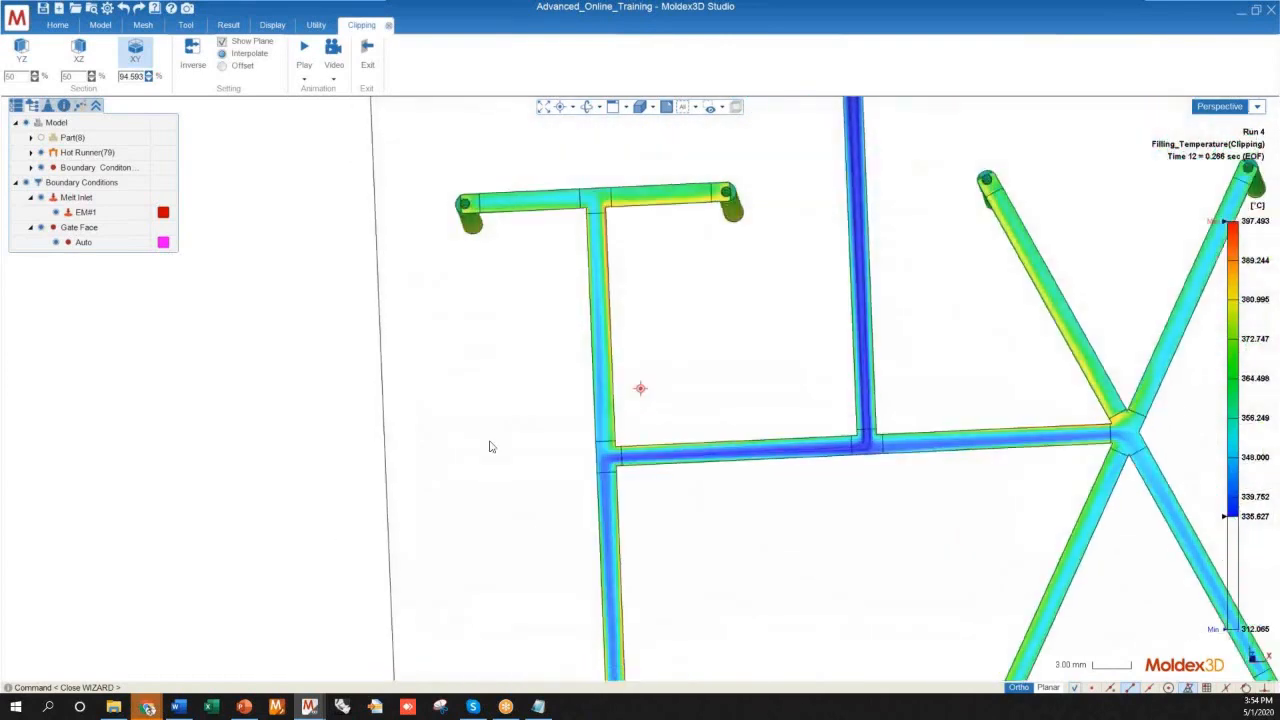
scroll(598, 480, down, 5)
middle_drag(595, 480, 654, 457)
scroll(620, 451, up, 5)
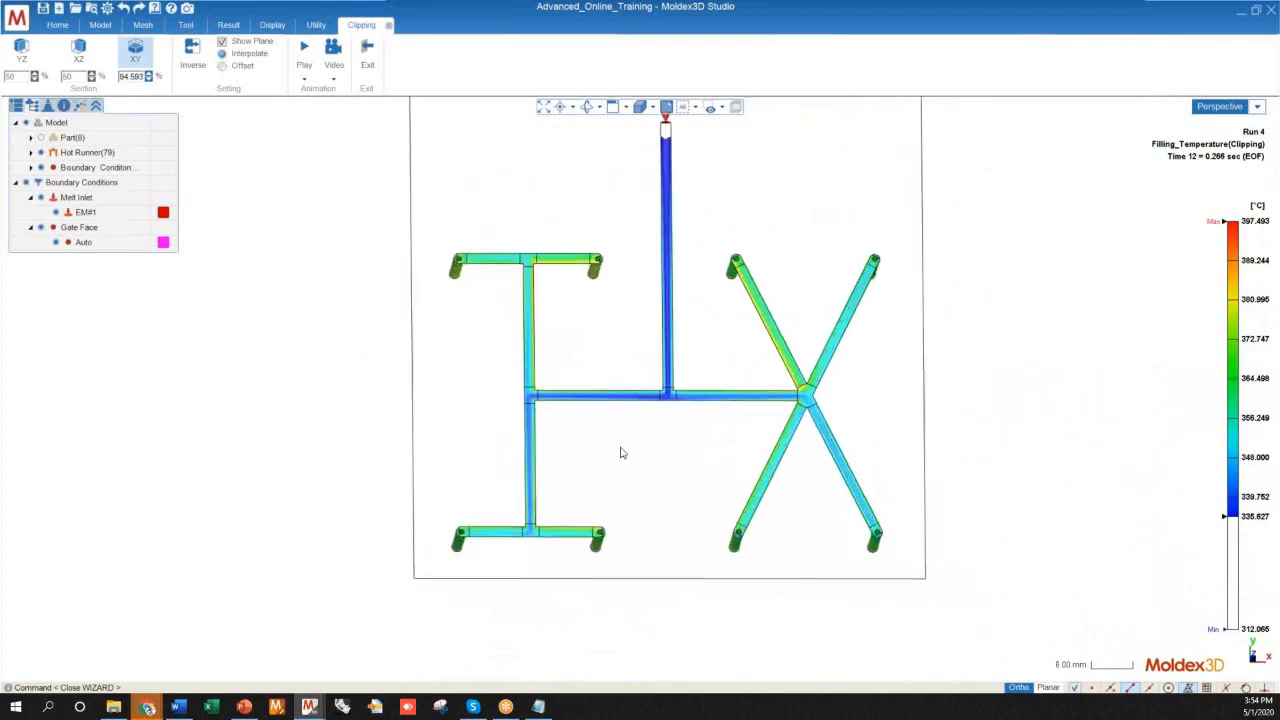
Review the whole rescaled runner from several tilted angles, comparing the vertical drops of the H- and X-shaped branches
scroll(609, 581, down, 2)
middle_drag(689, 412, 664, 420)
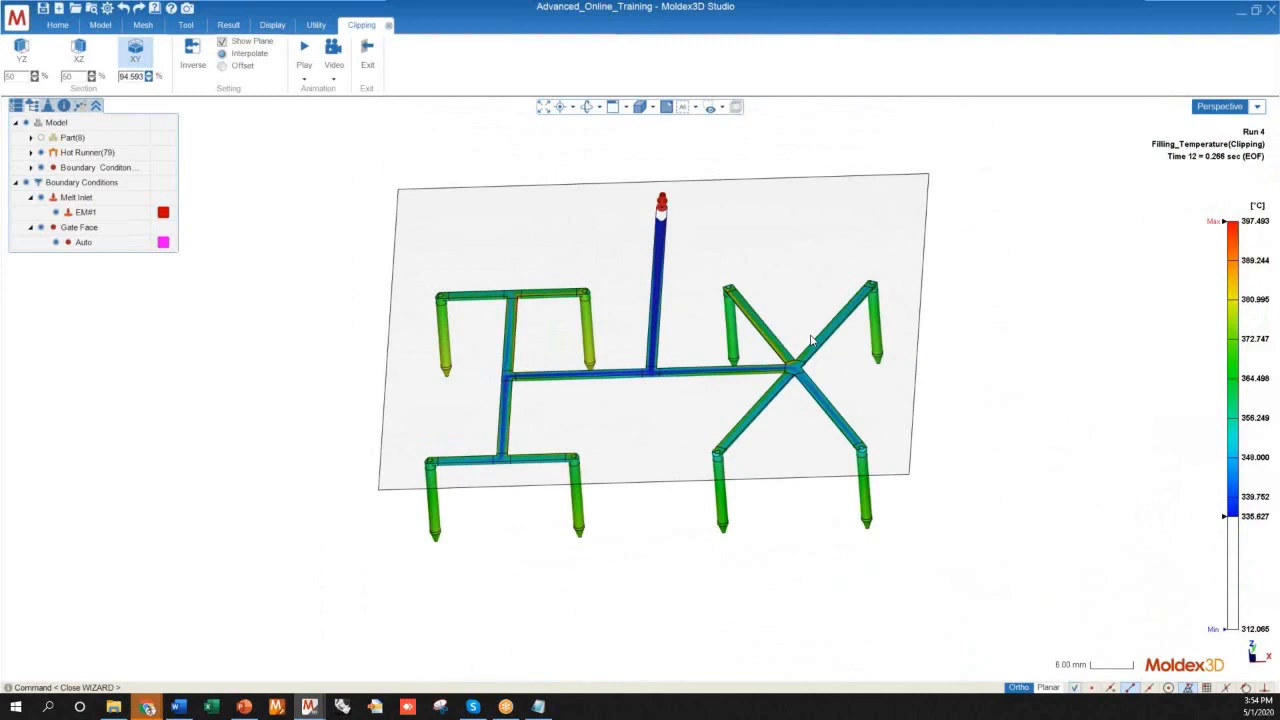
mouse_move(655, 458)
middle_down()
mouse_move(663, 534)
mouse_move(686, 534)
mouse_move(680, 586)
mouse_move(623, 430)
middle_up()
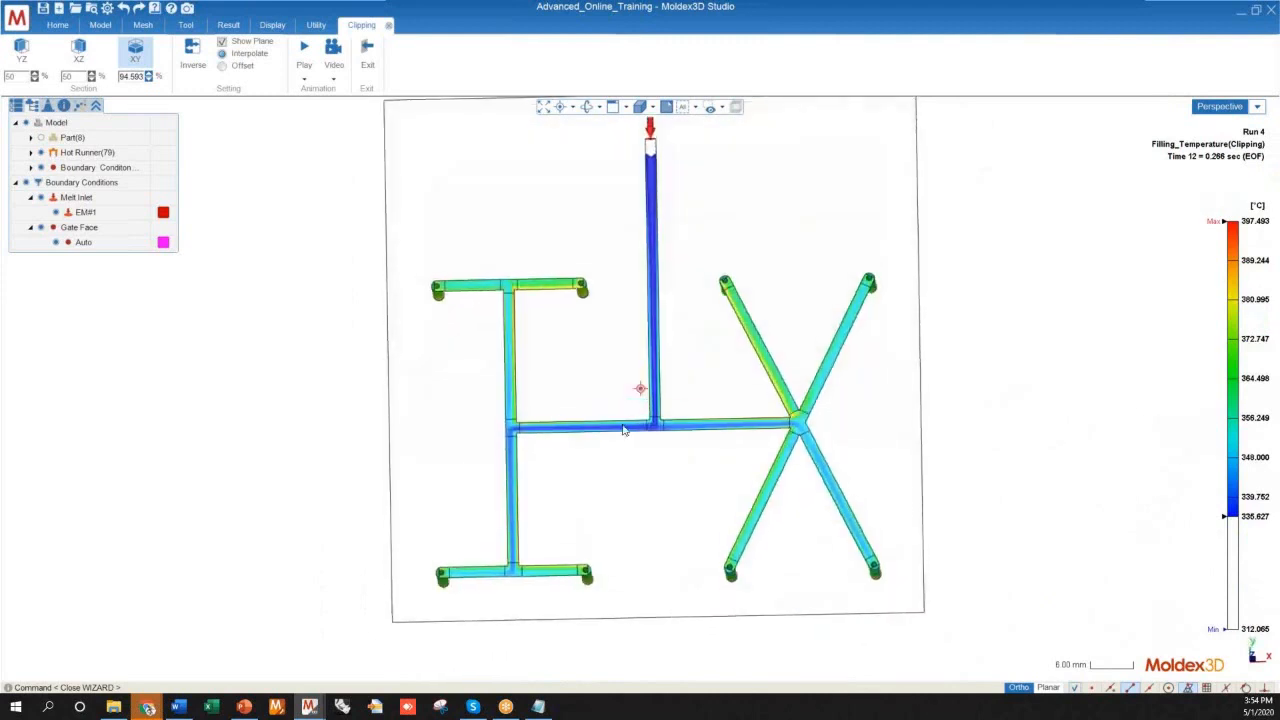
scroll(623, 430, down, 3)
middle_drag(631, 494, 494, 411)
scroll(494, 411, up, 10)
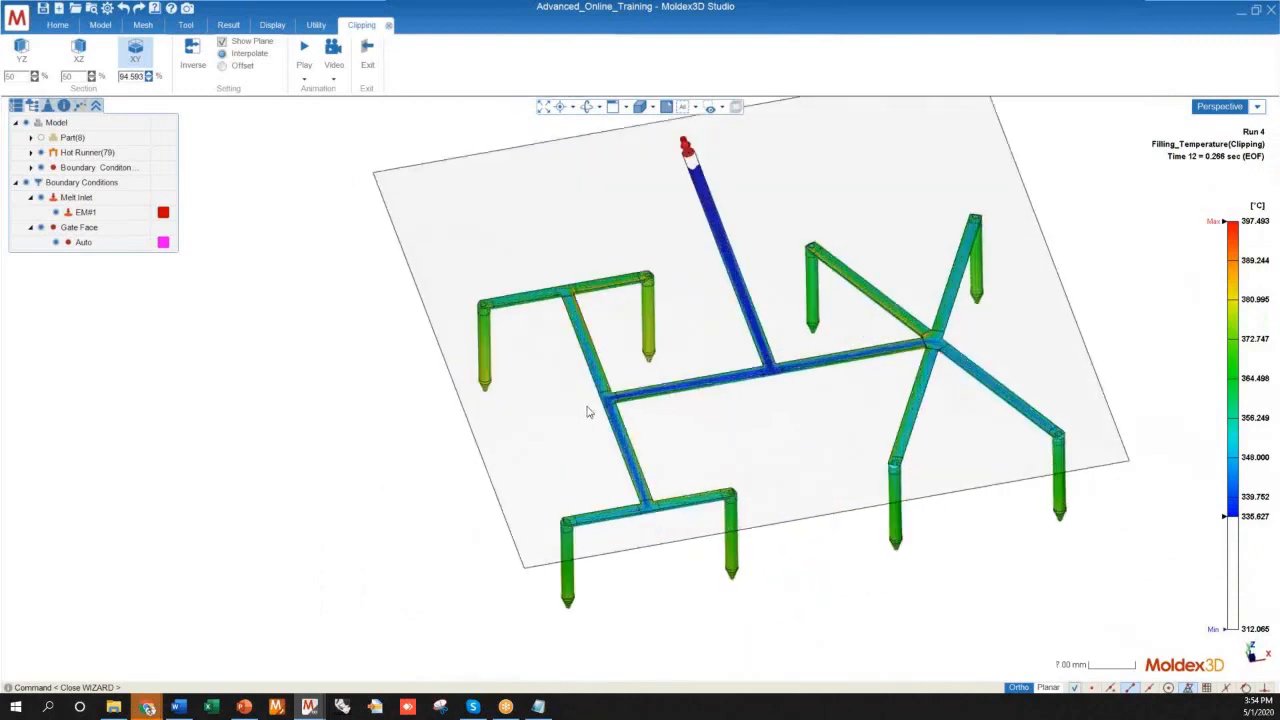
scroll(561, 388, down, 3)
middle_drag(689, 410, 515, 468)
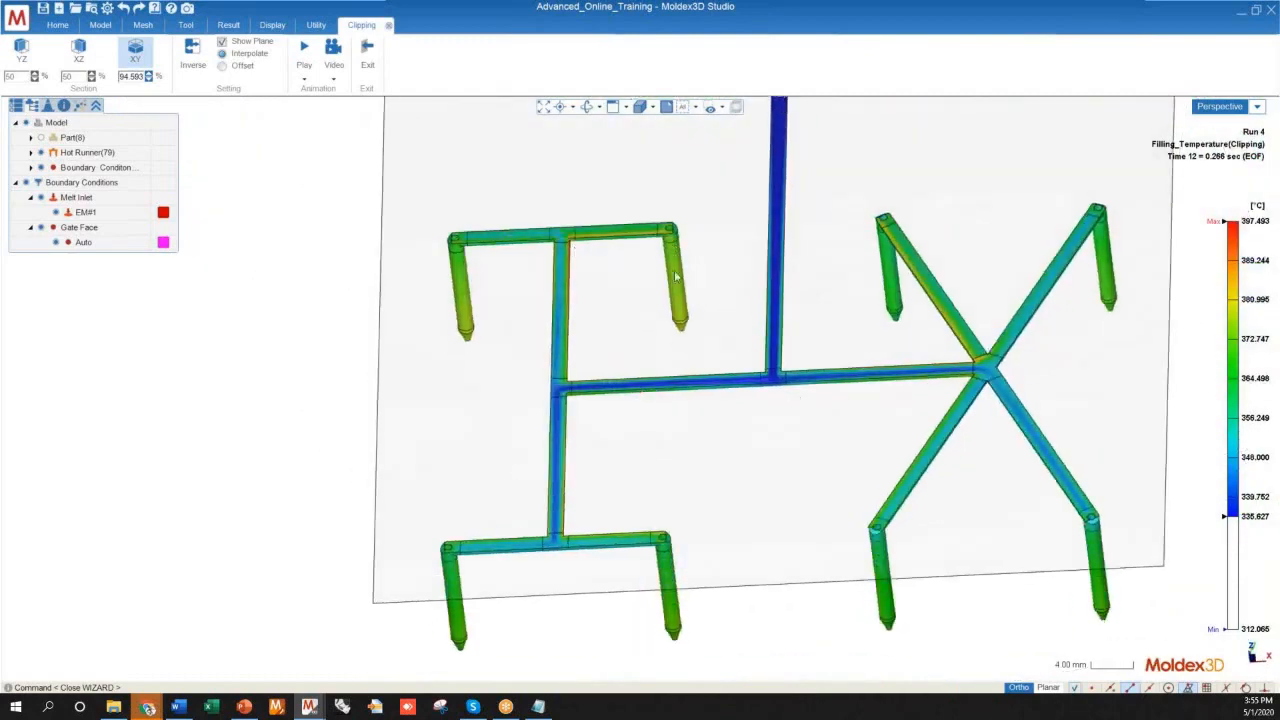
scroll(659, 339, down, 4)
middle_drag(631, 423, 646, 509)
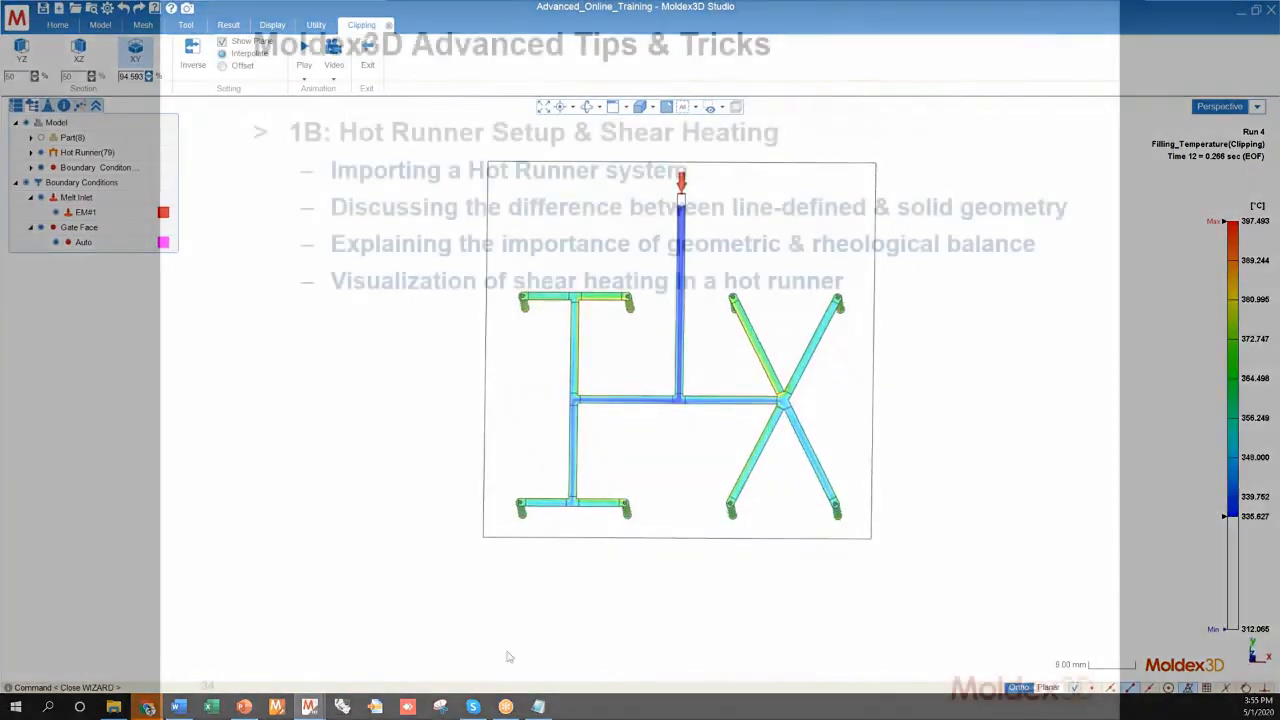